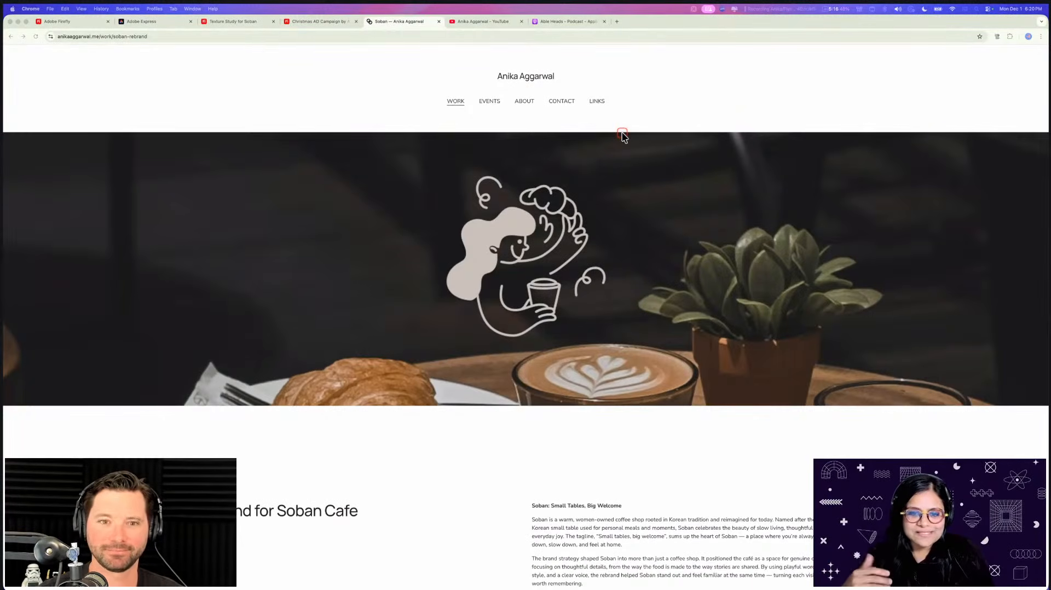
Look through the Soban Cafe rebrand case study, covering its project scope, logo redesign, typography, illustrations, packaging, signage and menu mockups
{"action": "scroll", "coordinate": [360, 497], "scroll_direction": "down", "scroll_amount": 3}
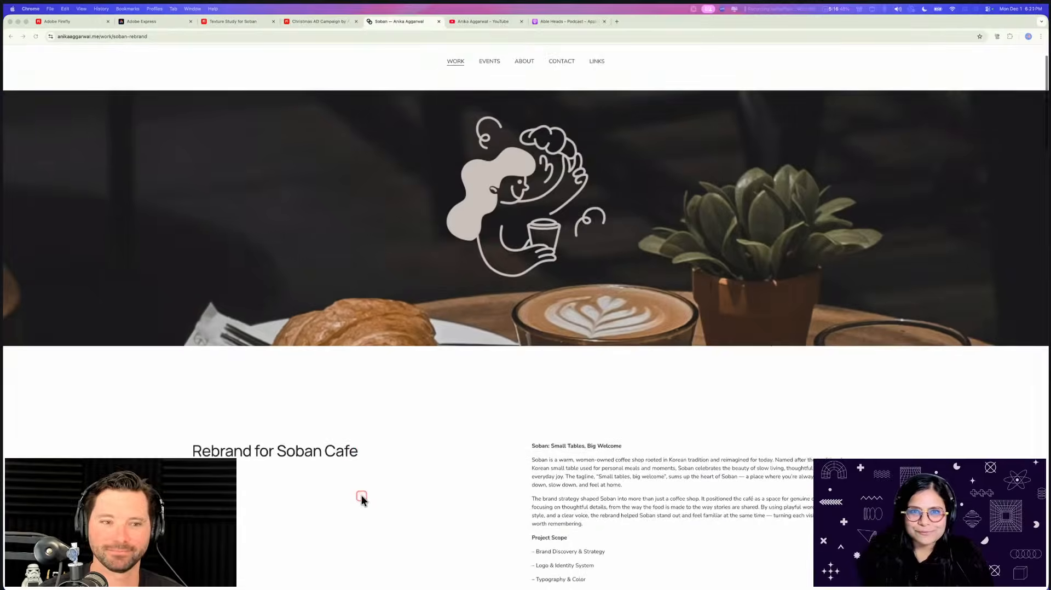
{"action": "scroll", "coordinate": [361, 497], "scroll_direction": "down", "scroll_amount": 10}
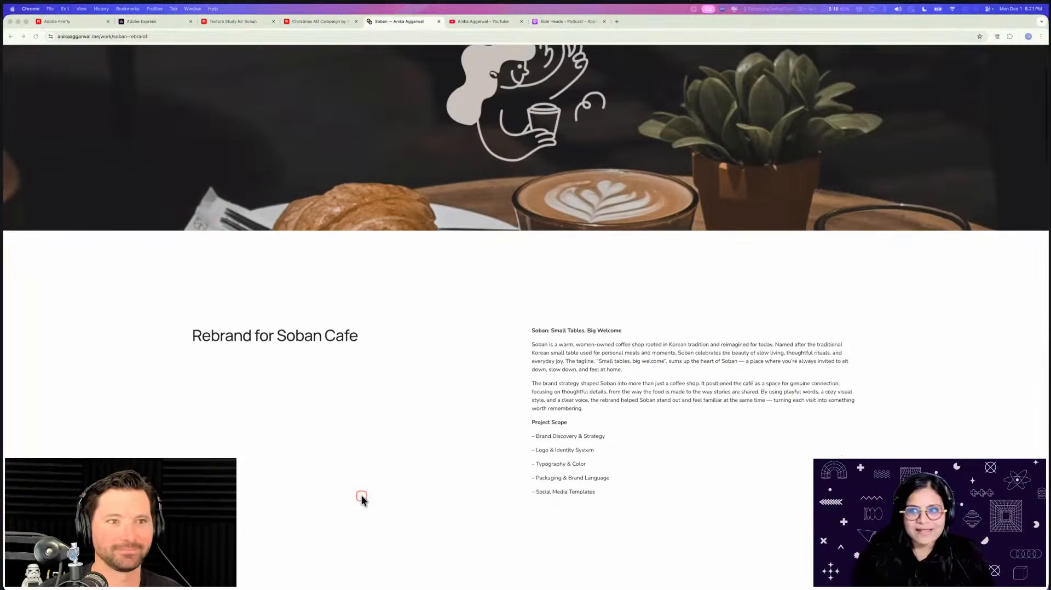
{"action": "scroll", "coordinate": [639, 443], "scroll_direction": "down", "scroll_amount": 2}
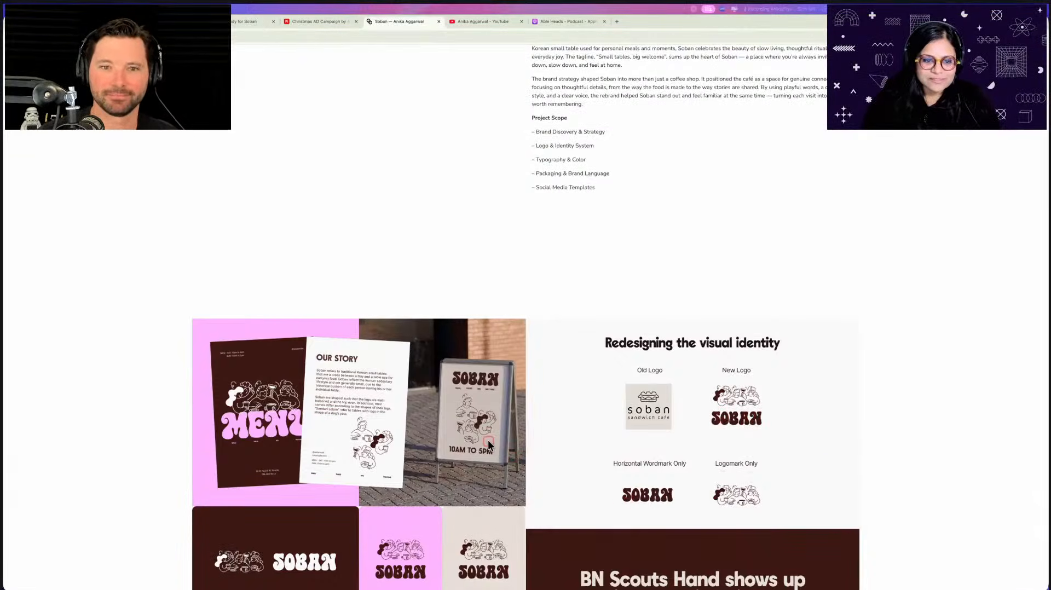
{"action": "scroll", "coordinate": [488, 439], "scroll_direction": "down", "scroll_amount": 3}
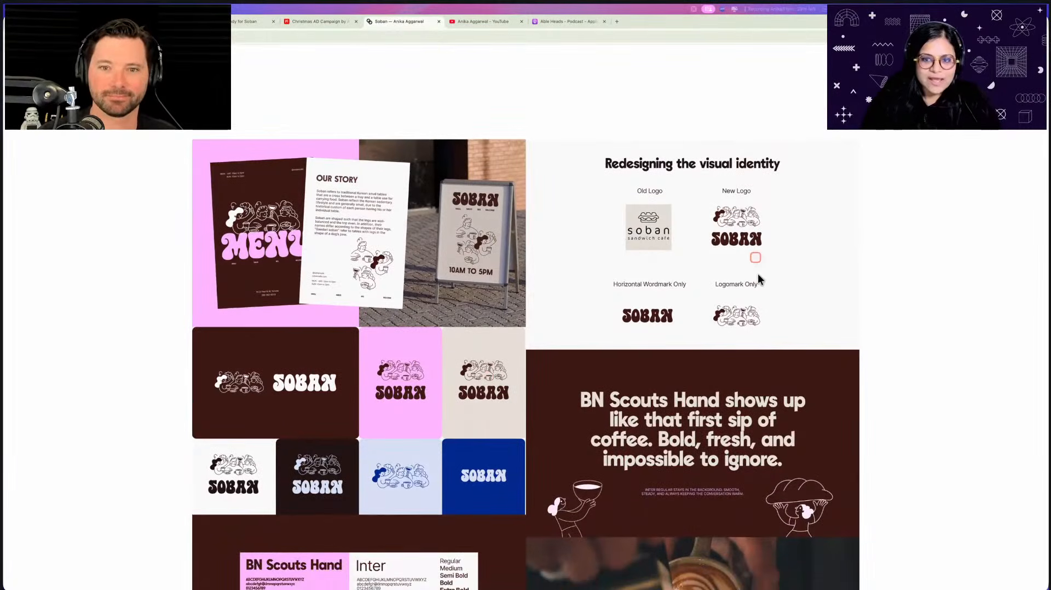
{"action": "scroll", "coordinate": [488, 466], "scroll_direction": "down", "scroll_amount": 5}
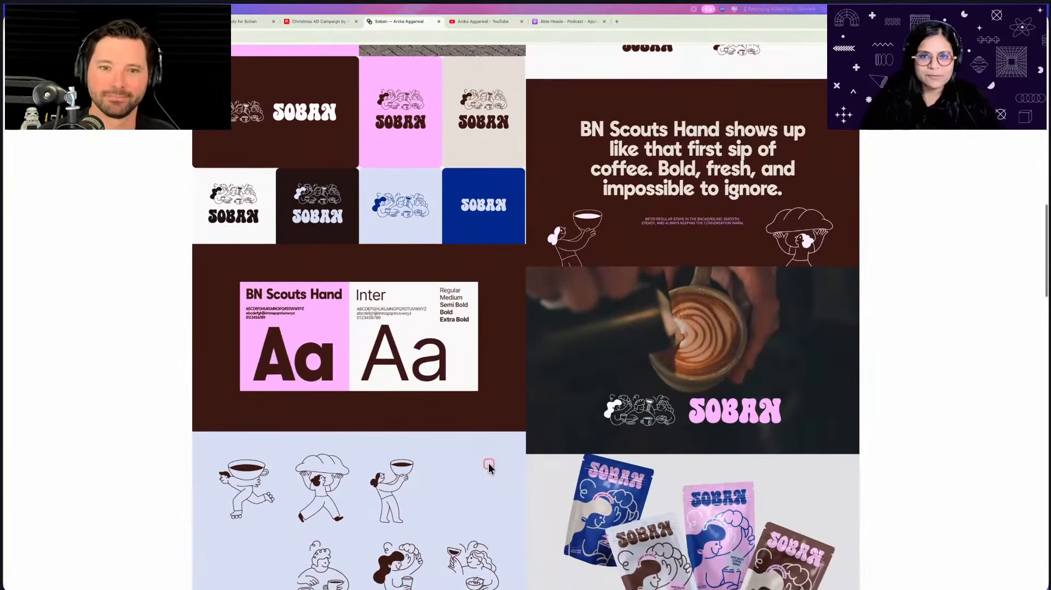
{"action": "scroll", "coordinate": [488, 466], "scroll_direction": "down", "scroll_amount": 5}
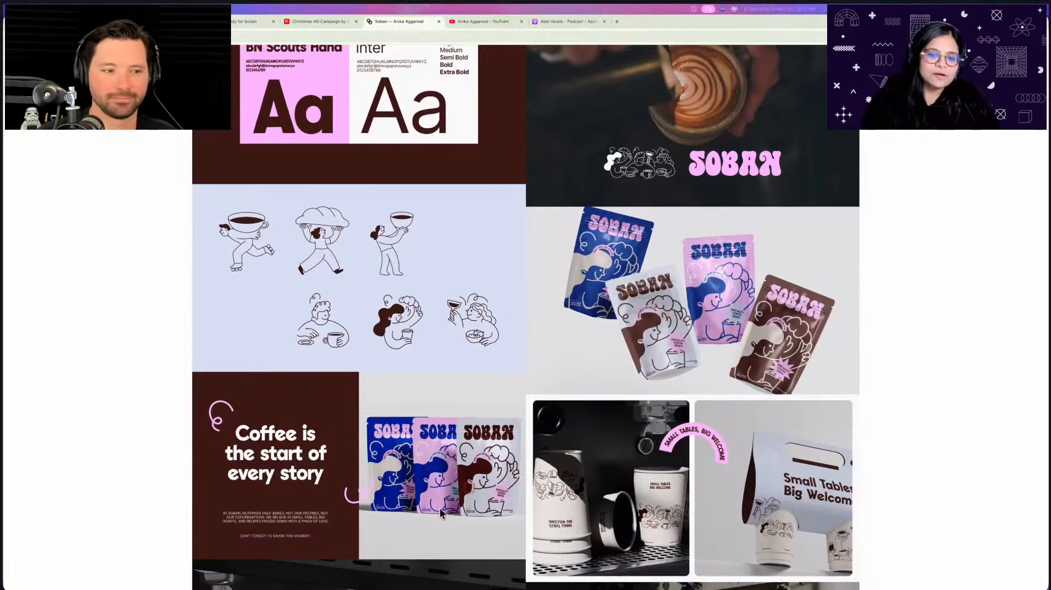
{"action": "scroll", "coordinate": [664, 319], "scroll_direction": "down", "scroll_amount": 3}
{"action": "scroll", "coordinate": [630, 186], "scroll_direction": "down", "scroll_amount": 1}
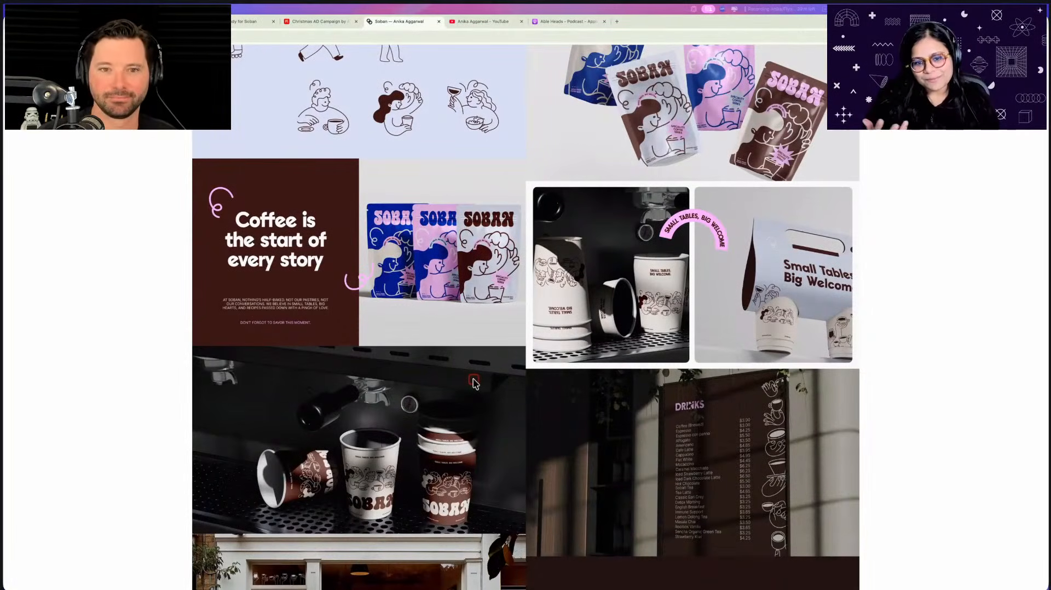
{"action": "scroll", "coordinate": [474, 383], "scroll_direction": "down", "scroll_amount": 5}
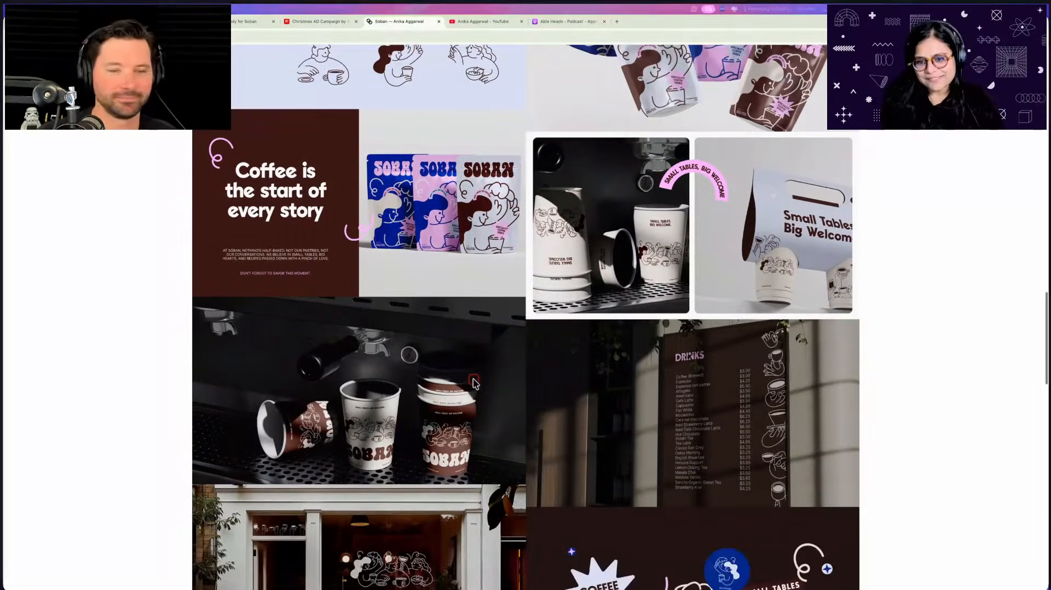
{"action": "scroll", "coordinate": [474, 383], "scroll_direction": "down", "scroll_amount": 8}
{"action": "scroll", "coordinate": [473, 383], "scroll_direction": "up", "scroll_amount": 5}
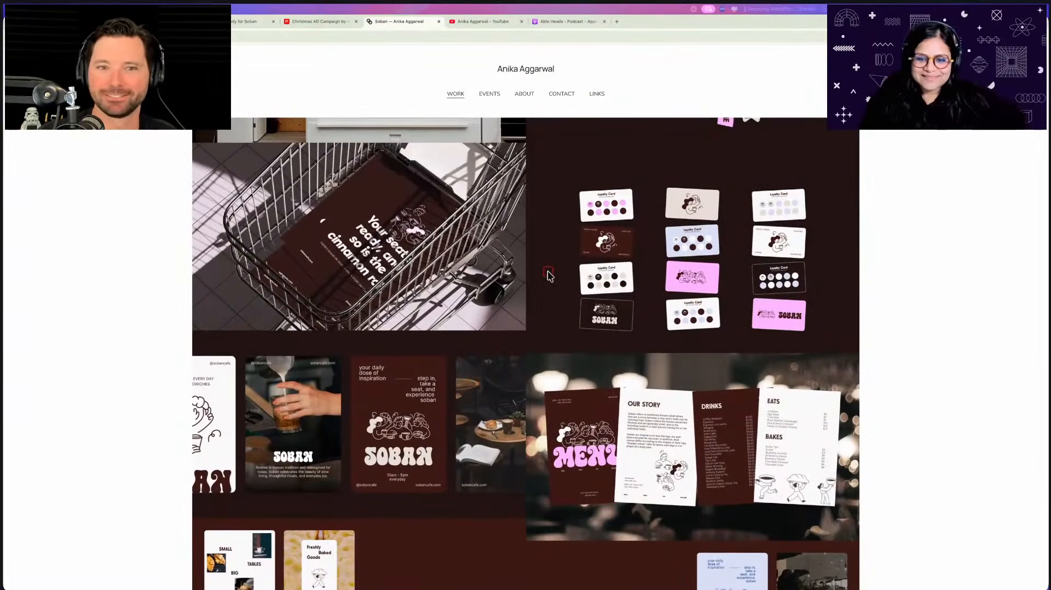
{"action": "scroll", "coordinate": [548, 275], "scroll_direction": "up", "scroll_amount": 3}
{"action": "scroll", "coordinate": [548, 275], "scroll_direction": "up", "scroll_amount": 10}
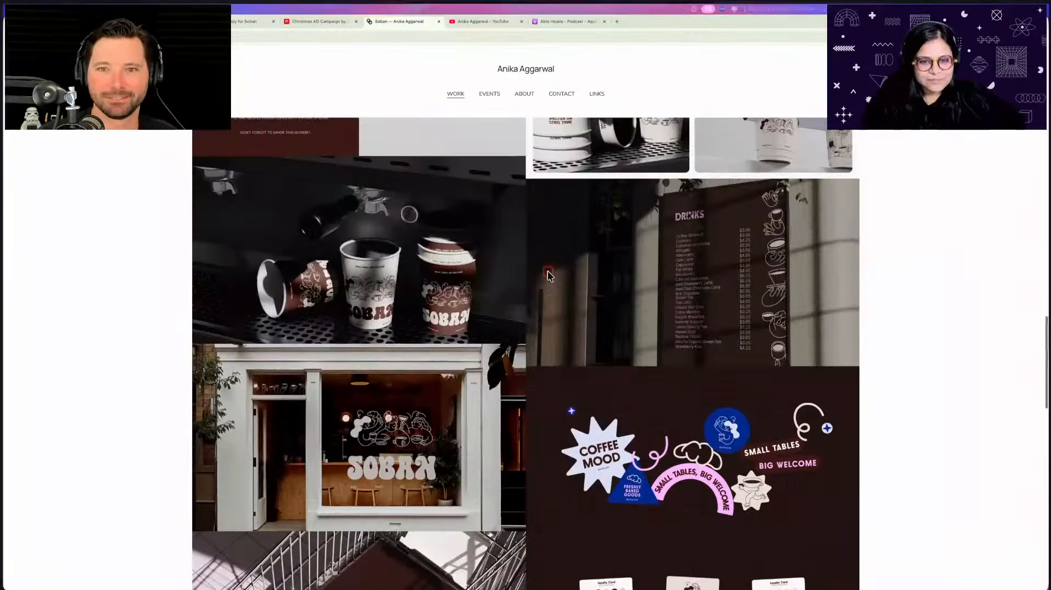
{"action": "scroll", "coordinate": [547, 271], "scroll_direction": "up", "scroll_amount": 5}
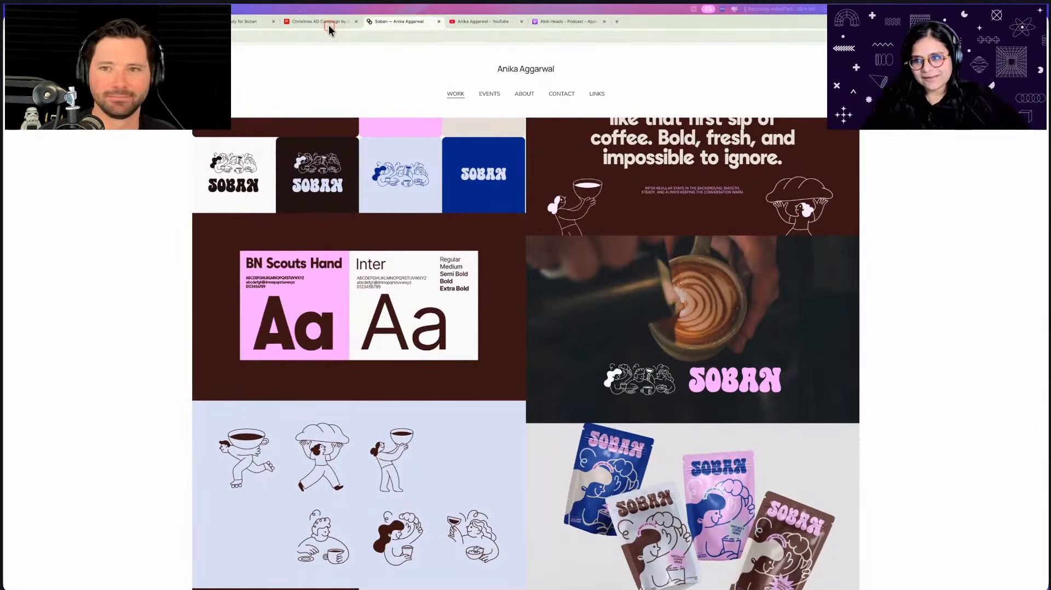
Switch to the Christmas AD Campaign board and review its Soban product images and the list of planned scenes
{"action": "left_click", "coordinate": [328, 24]}
{"action": "scroll", "coordinate": [394, 191], "scroll_direction": "left", "scroll_amount": 1}
{"action": "scroll", "coordinate": [394, 192], "scroll_direction": "up", "scroll_amount": 5}
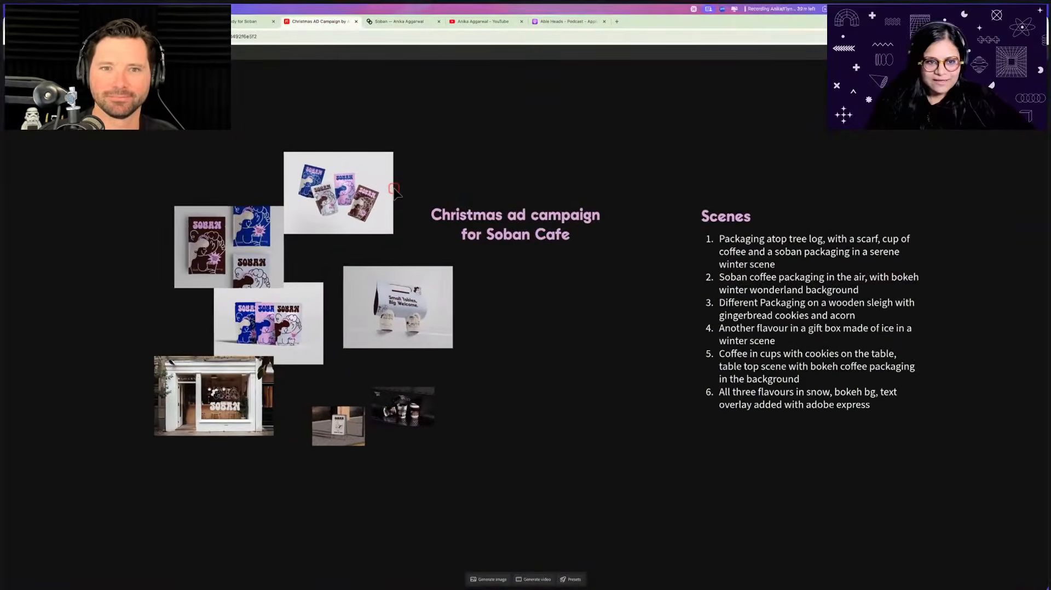
{"action": "scroll", "coordinate": [394, 190], "scroll_direction": "down", "scroll_amount": 3}
{"action": "scroll", "coordinate": [284, 232], "scroll_direction": "left", "scroll_amount": 1}
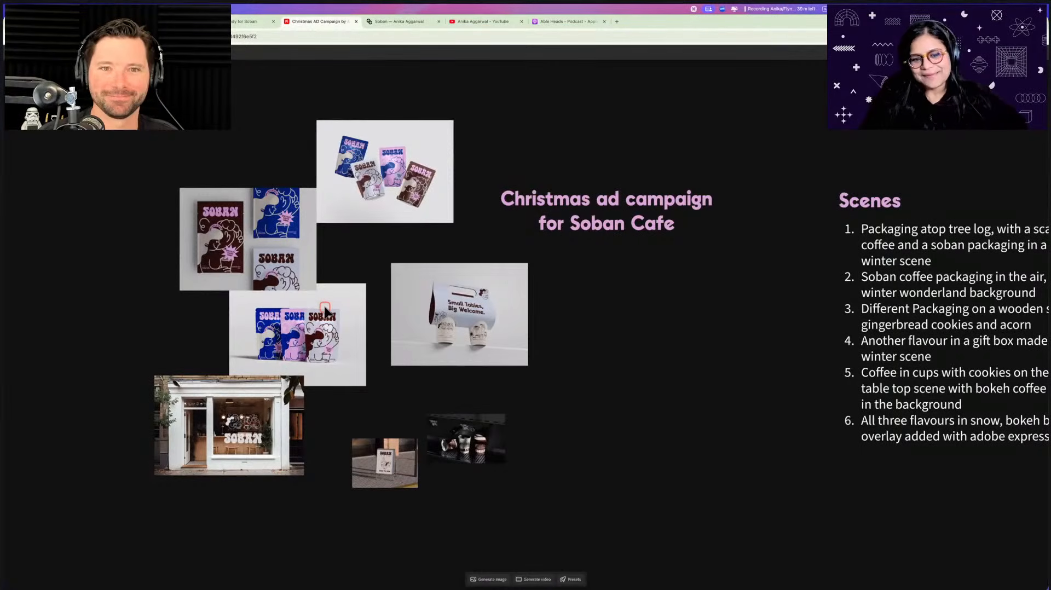
{"action": "scroll", "coordinate": [326, 310], "scroll_direction": "down", "scroll_amount": 5}
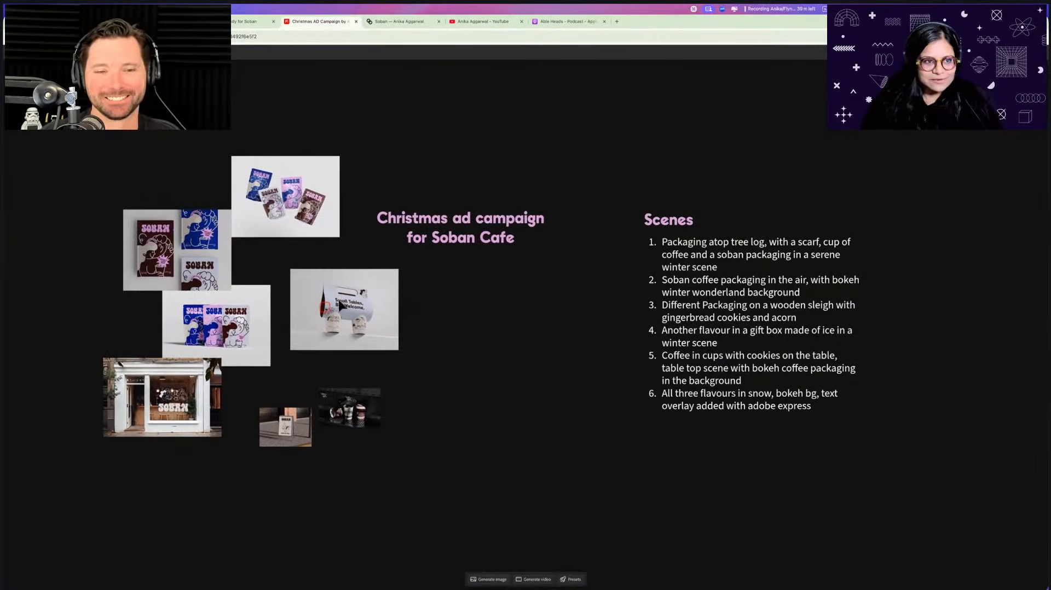
Go to the Adobe Firefly home page and start a new board
{"action": "key", "text": "super+1"}
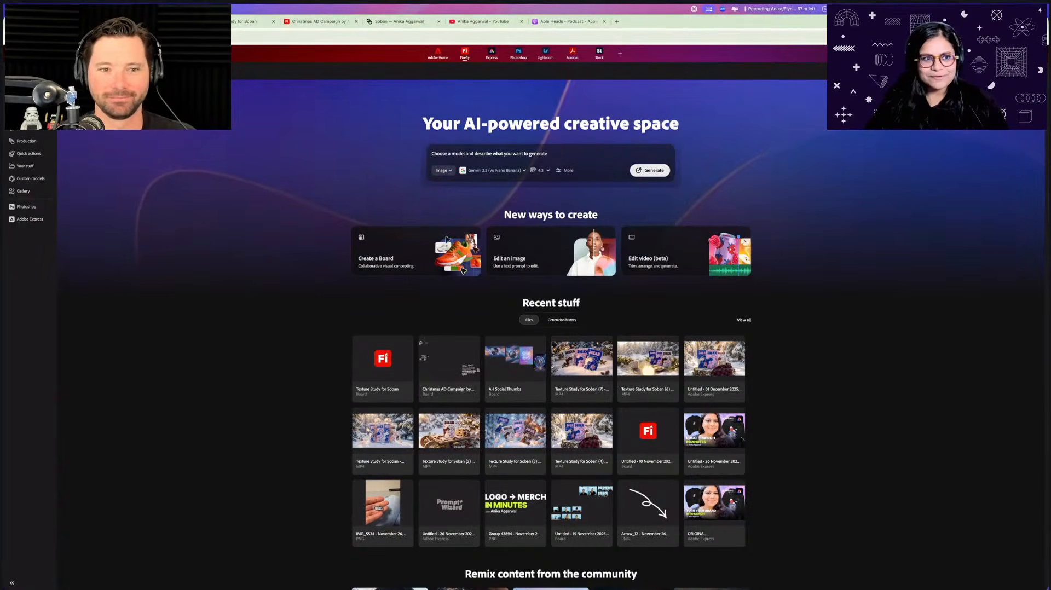
{"action": "key", "text": "super+l"}
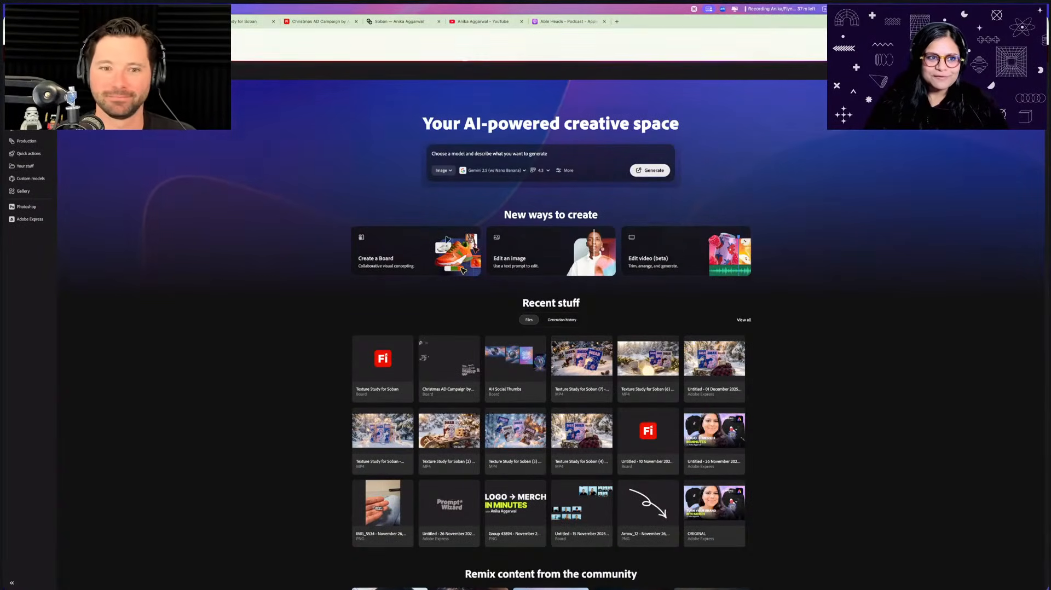
{"action": "left_click", "coordinate": [186, 164]}
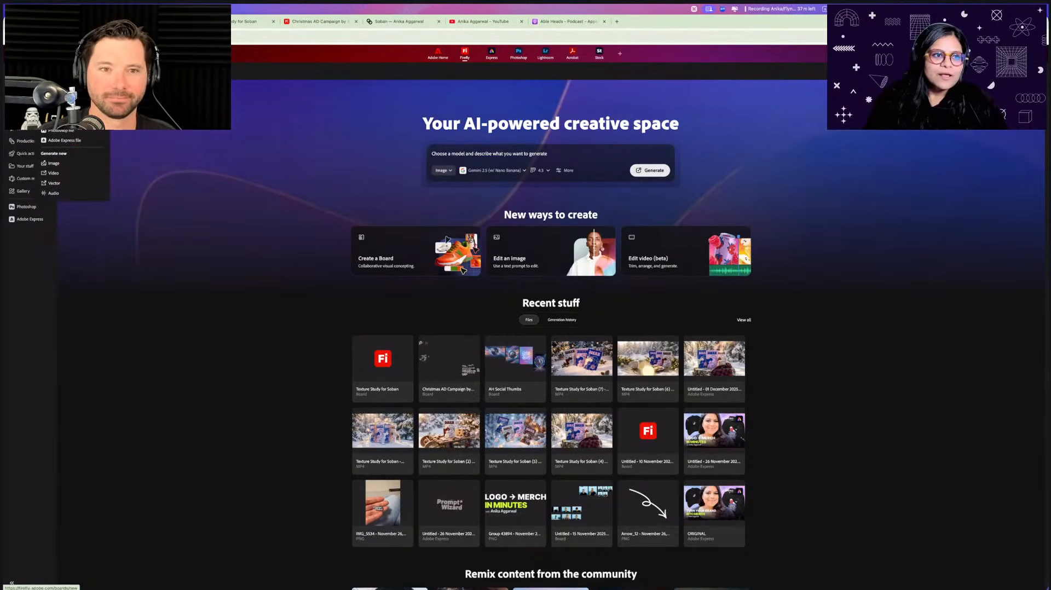
{"action": "left_click", "coordinate": [60, 111]}
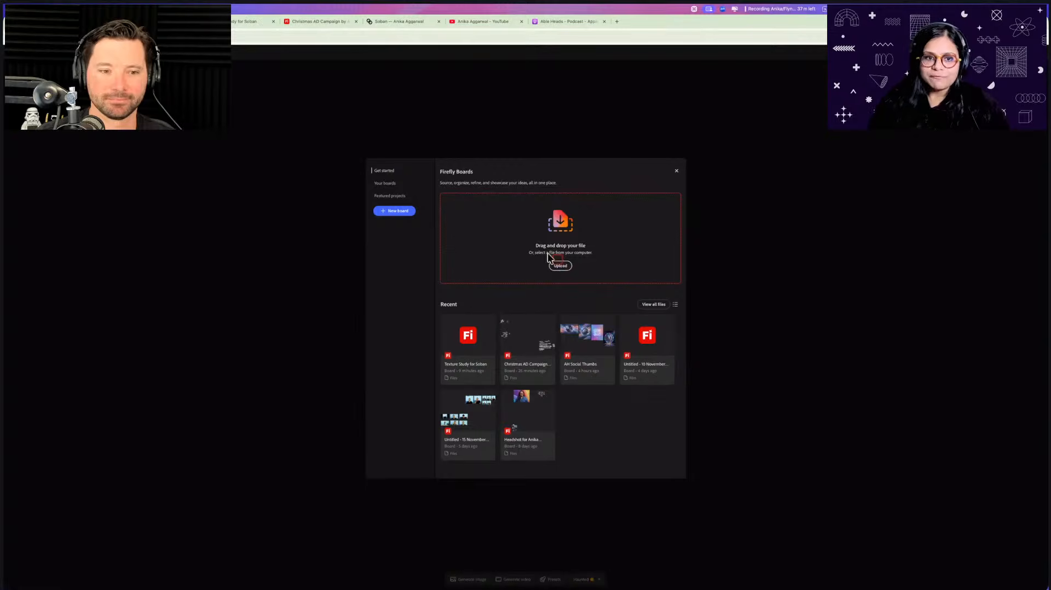
Browse the existing boards and the featured projects in Firefly Boards, and open the Film project
{"action": "left_click", "coordinate": [392, 185]}
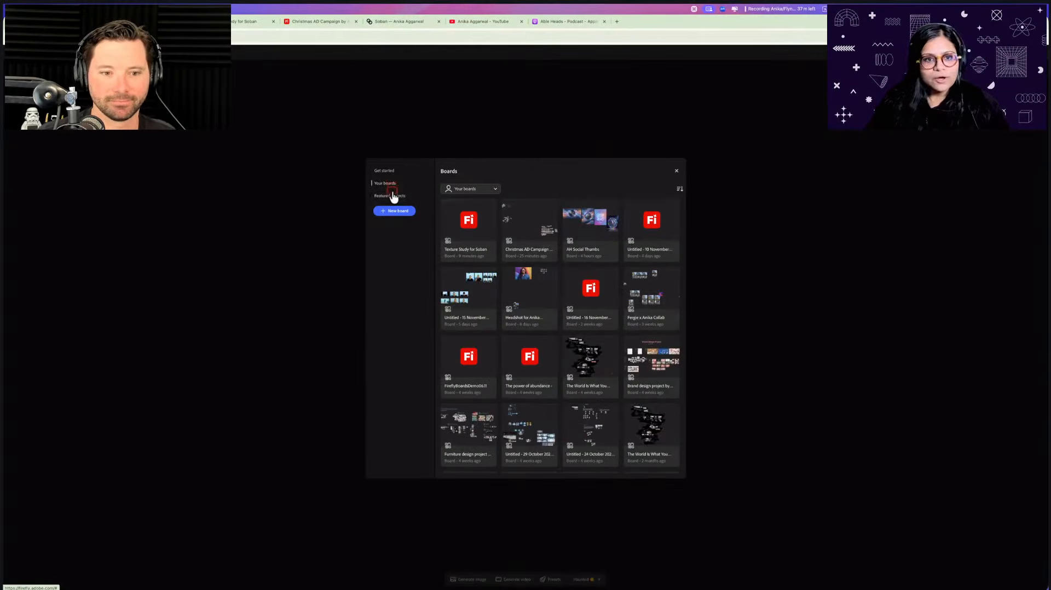
{"action": "left_click", "coordinate": [393, 196]}
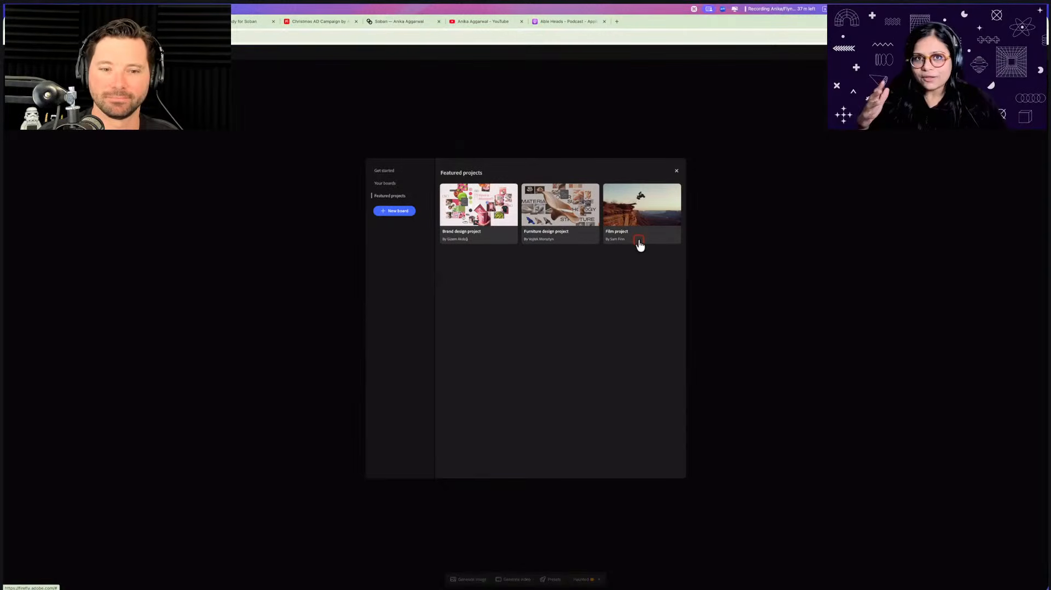
{"action": "left_click", "coordinate": [642, 206]}
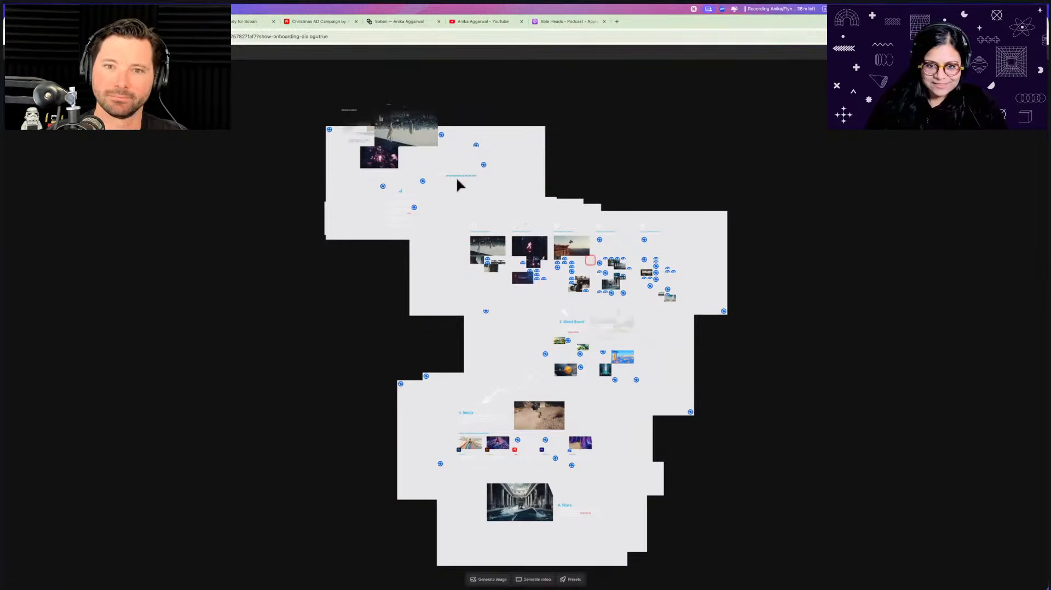
Examine the Film project board's title images, The Brief, the Opening Scene options and the Mood Board section
{"action": "scroll", "coordinate": [415, 124], "scroll_direction": "up", "scroll_amount": 5}
{"action": "left_click", "coordinate": [415, 125]}
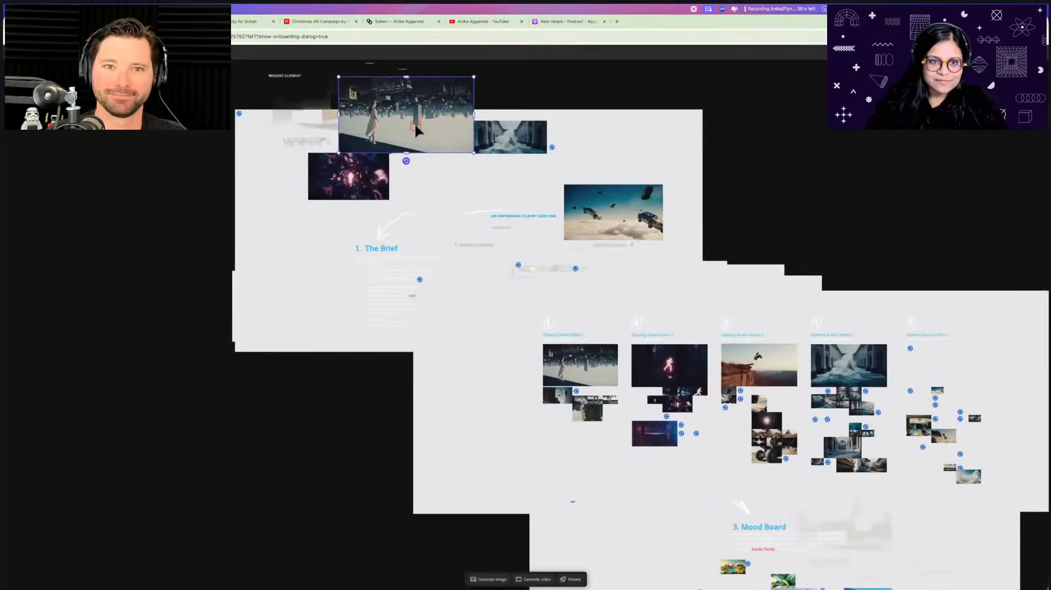
{"action": "scroll", "coordinate": [415, 124], "scroll_direction": "up", "scroll_amount": 5}
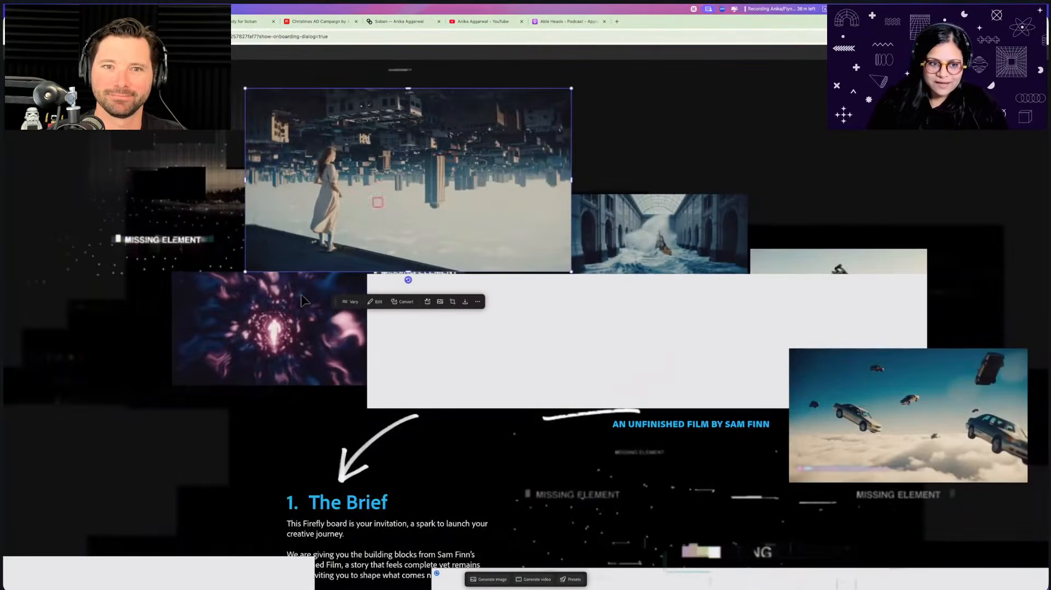
{"action": "scroll", "coordinate": [305, 301], "scroll_direction": "down", "scroll_amount": 2}
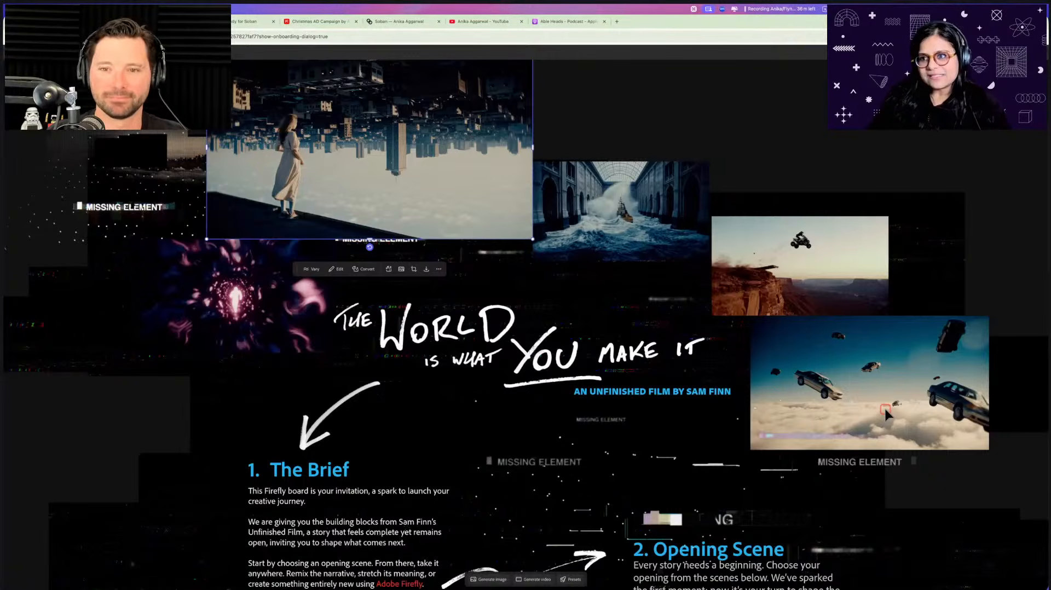
{"action": "scroll", "coordinate": [885, 409], "scroll_direction": "down", "scroll_amount": 3}
{"action": "scroll", "coordinate": [886, 408], "scroll_direction": "down", "scroll_amount": 5}
{"action": "scroll", "coordinate": [885, 408], "scroll_direction": "right", "scroll_amount": 5}
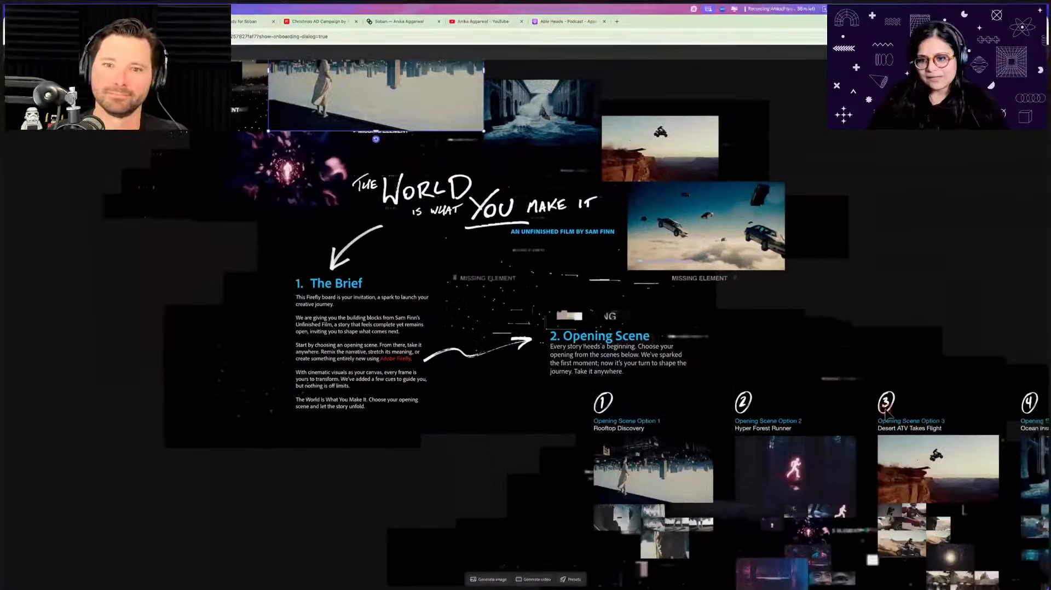
{"action": "scroll", "coordinate": [886, 413], "scroll_direction": "down", "scroll_amount": 5}
{"action": "scroll", "coordinate": [885, 413], "scroll_direction": "right", "scroll_amount": 6}
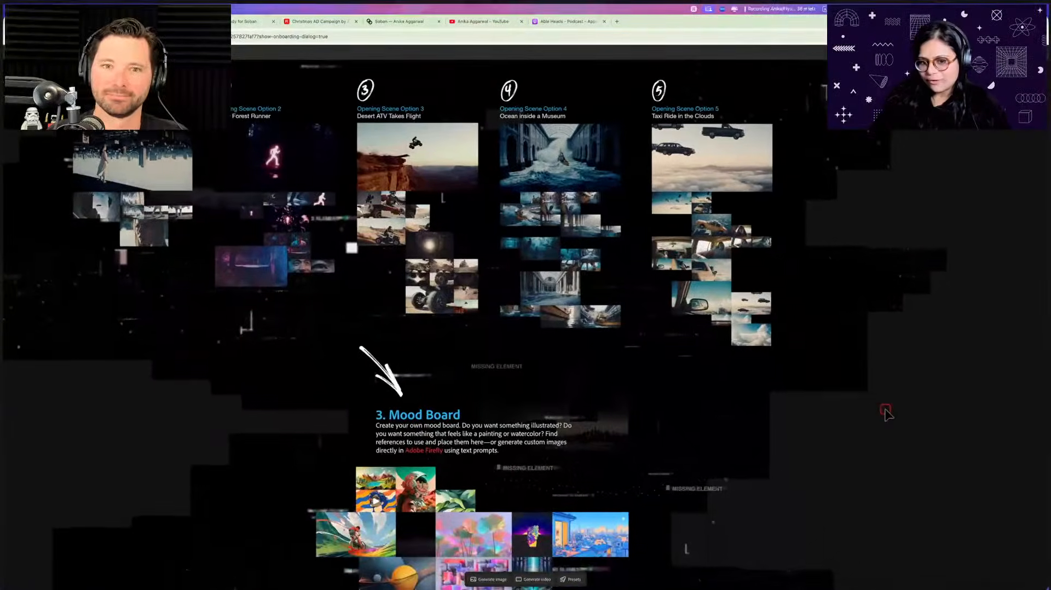
{"action": "scroll", "coordinate": [886, 412], "scroll_direction": "down", "scroll_amount": 2}
{"action": "scroll", "coordinate": [886, 412], "scroll_direction": "right", "scroll_amount": 1}
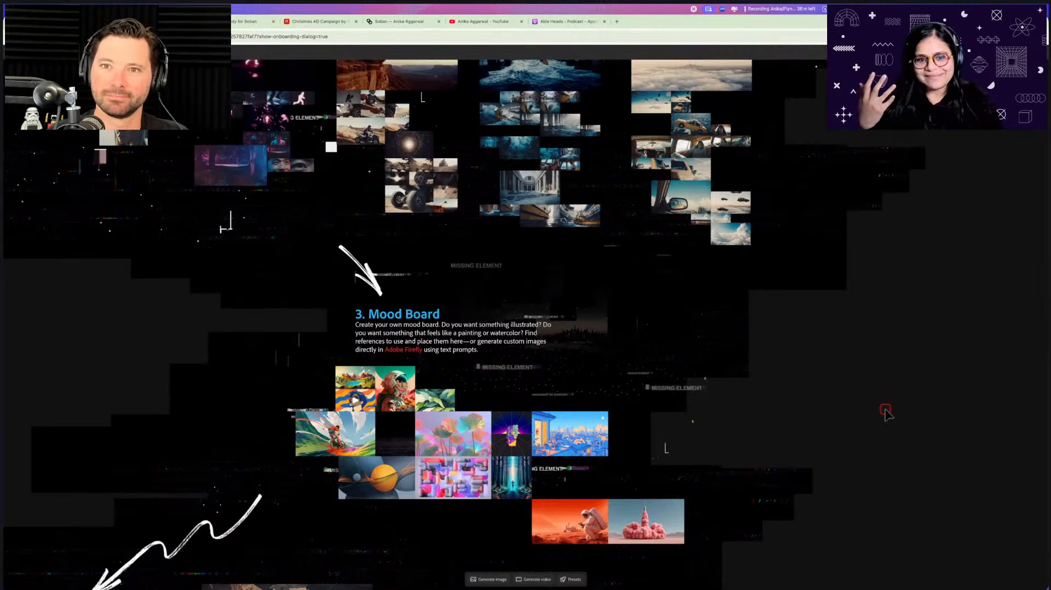
Glance at the Christmas ad campaign board, and examine the Remix and Share sections of the Film project board
{"action": "left_click", "coordinate": [310, 25]}
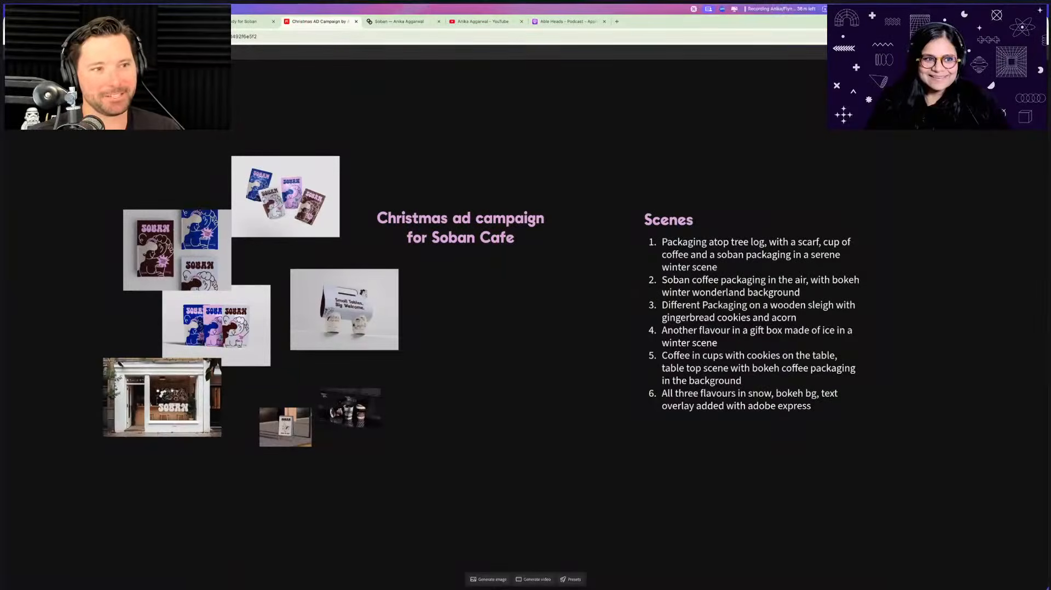
{"action": "left_click", "coordinate": [159, 21]}
{"action": "scroll", "coordinate": [561, 370], "scroll_direction": "down", "scroll_amount": 10}
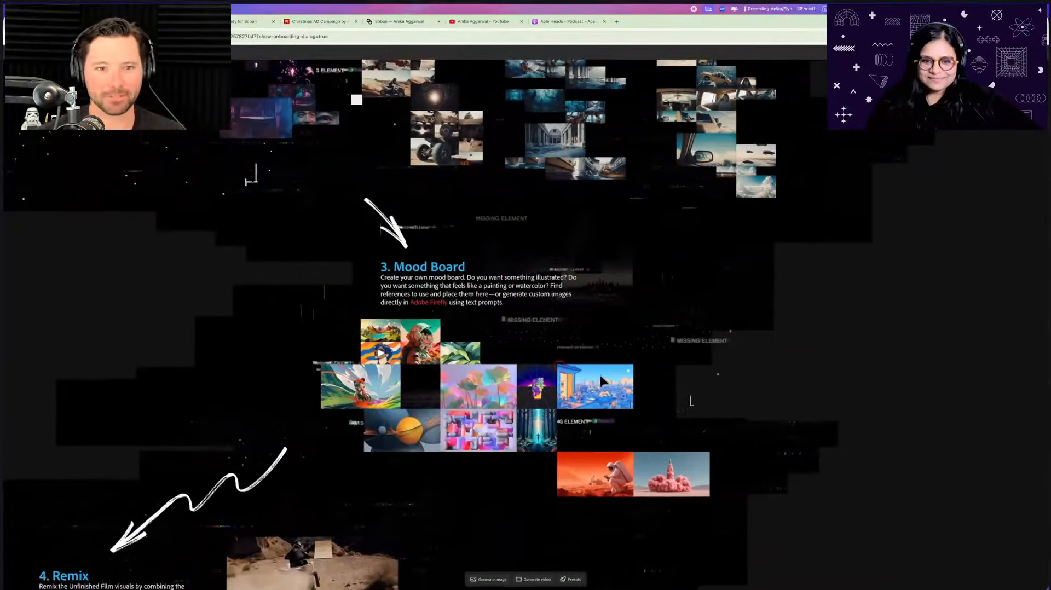
{"action": "scroll", "coordinate": [600, 379], "scroll_direction": "down", "scroll_amount": 5}
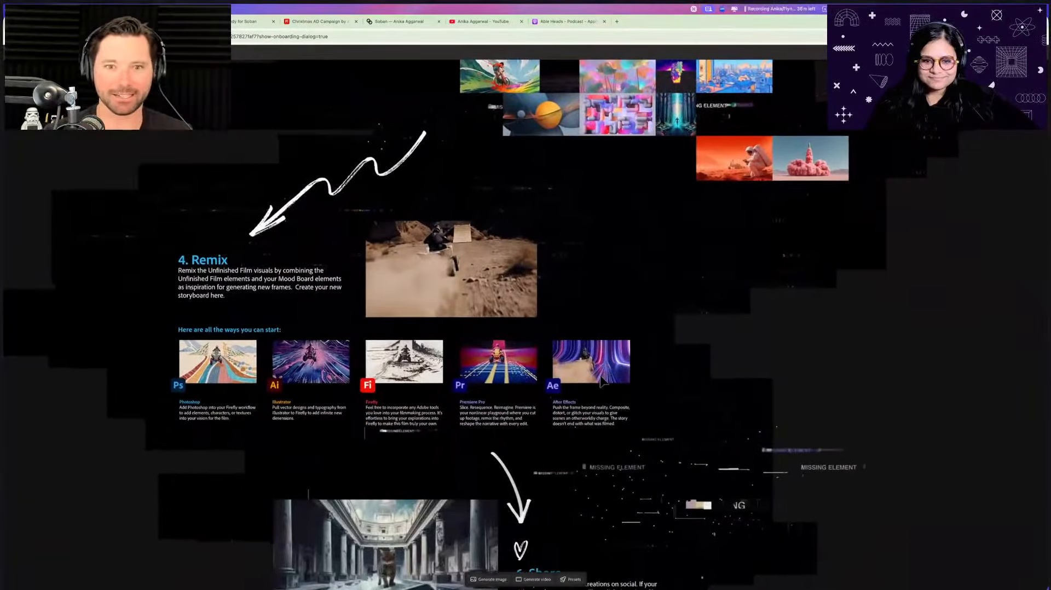
{"action": "scroll", "coordinate": [601, 379], "scroll_direction": "down", "scroll_amount": 3}
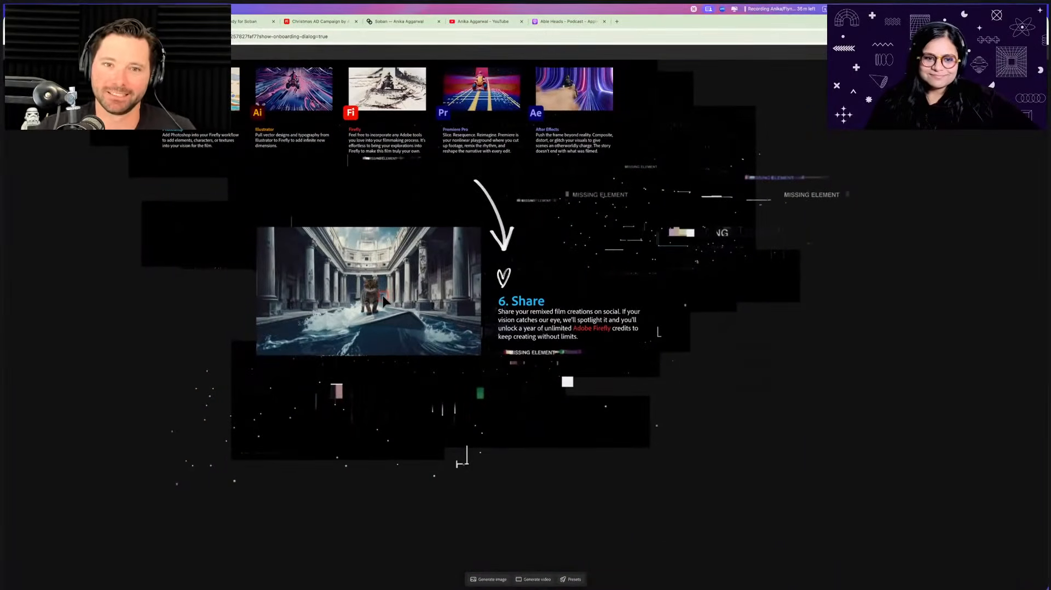
{"action": "scroll", "coordinate": [383, 300], "scroll_direction": "up", "scroll_amount": 5}
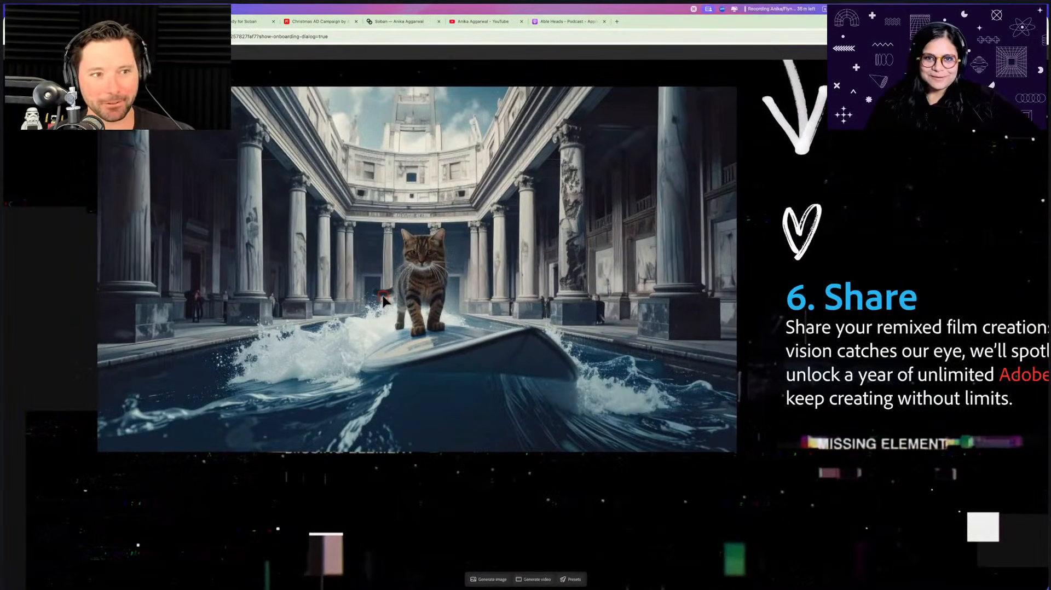
{"action": "scroll", "coordinate": [383, 300], "scroll_direction": "down", "scroll_amount": 4}
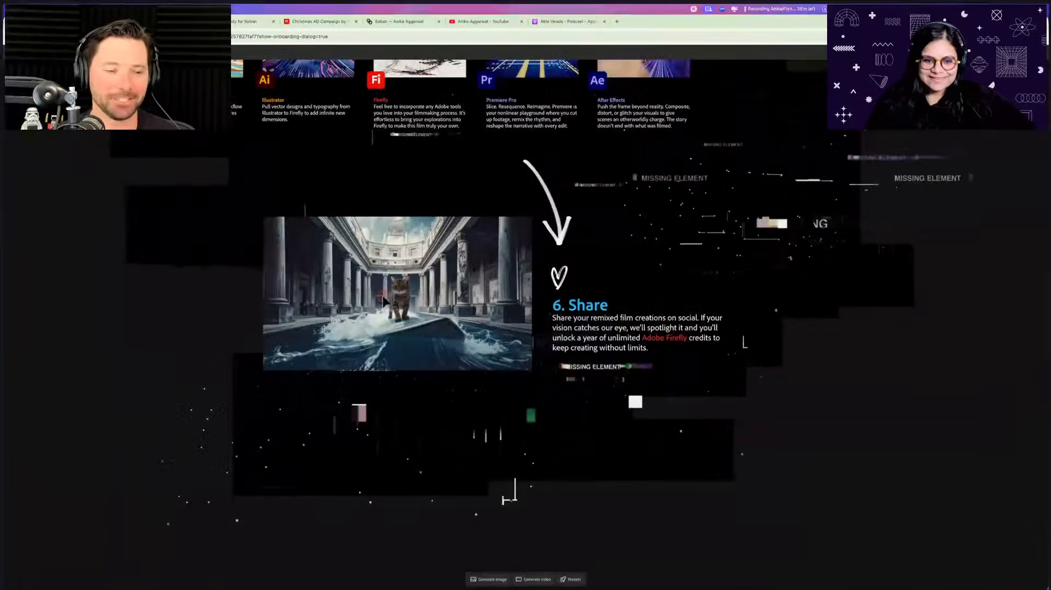
{"action": "scroll", "coordinate": [383, 300], "scroll_direction": "up", "scroll_amount": 5}
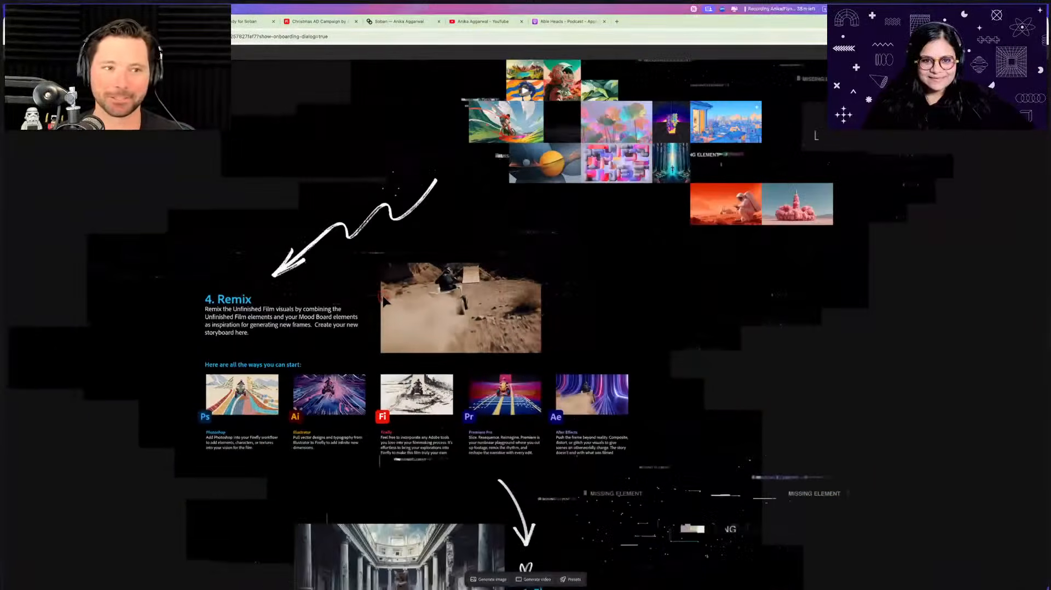
{"action": "scroll", "coordinate": [383, 300], "scroll_direction": "down", "scroll_amount": 3}
{"action": "scroll", "coordinate": [383, 300], "scroll_direction": "up", "scroll_amount": 8}
{"action": "left_click", "coordinate": [344, 191]}
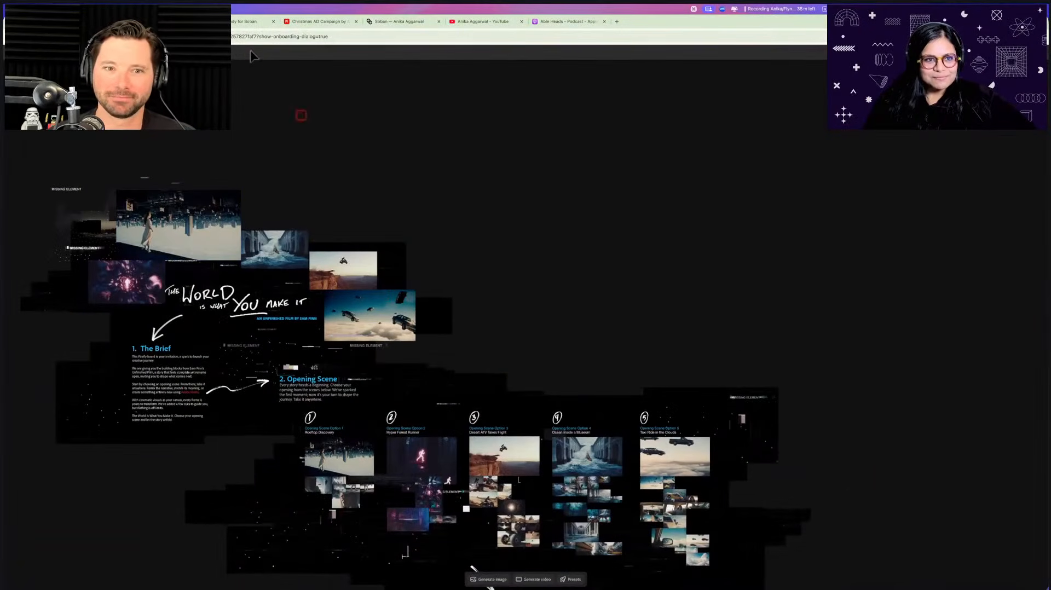
Review the Christmas ad campaign board's Soban packaging images and scene list, and glance at the Soban brand page
{"action": "left_click", "coordinate": [309, 22]}
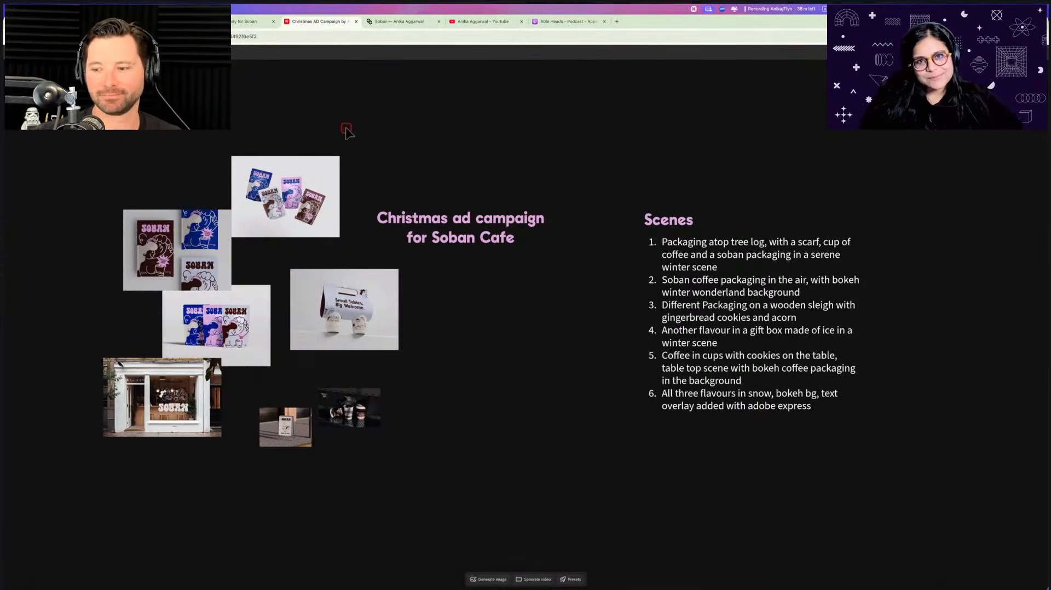
{"action": "left_click", "coordinate": [271, 173]}
{"action": "left_click", "coordinate": [207, 225]}
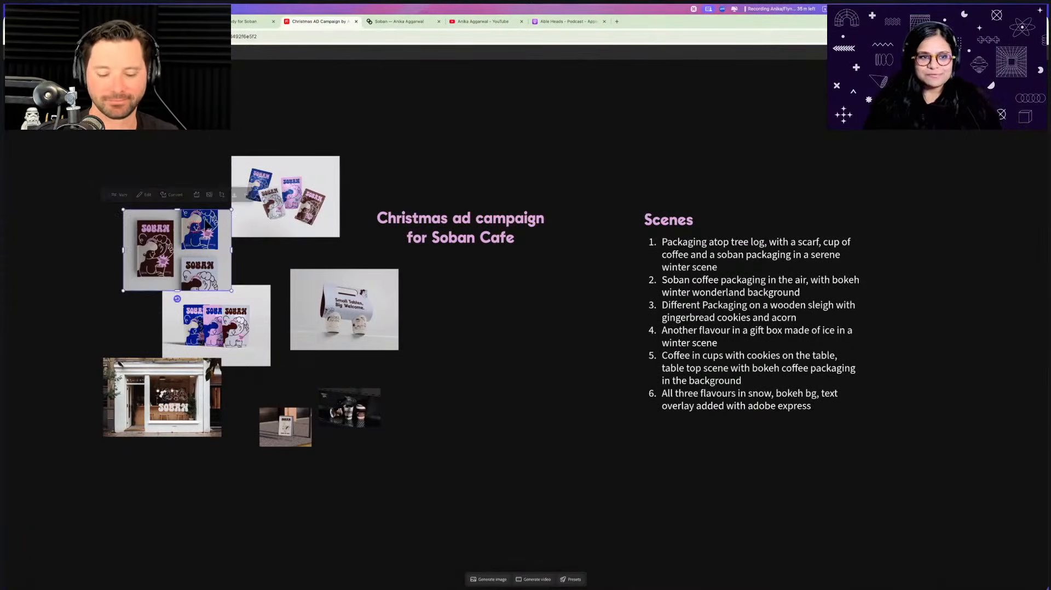
{"action": "left_click", "coordinate": [403, 21]}
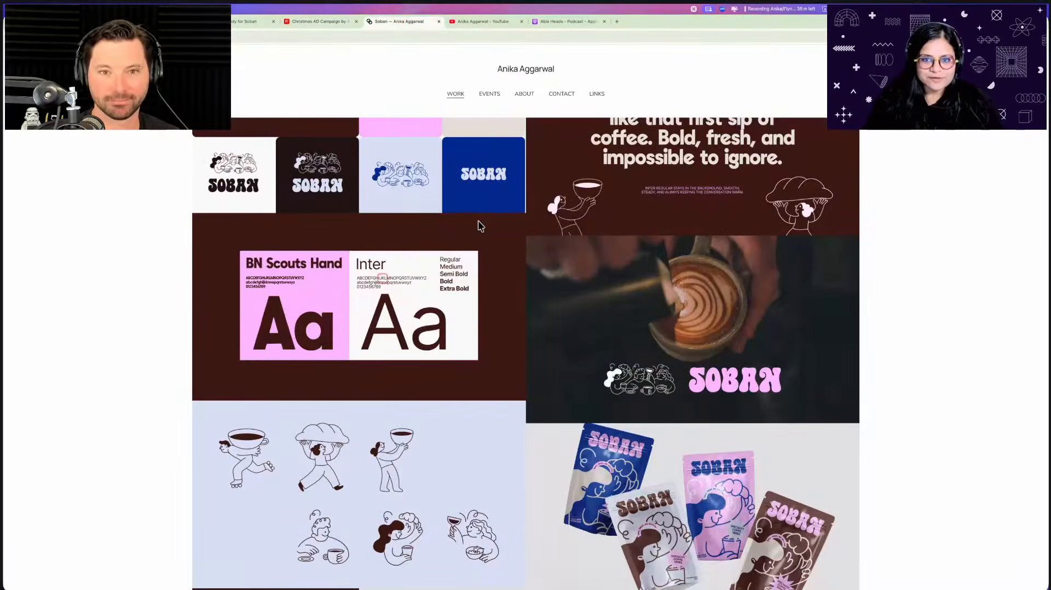
{"action": "scroll", "coordinate": [480, 226], "scroll_direction": "up", "scroll_amount": 10}
{"action": "left_click", "coordinate": [316, 19]}
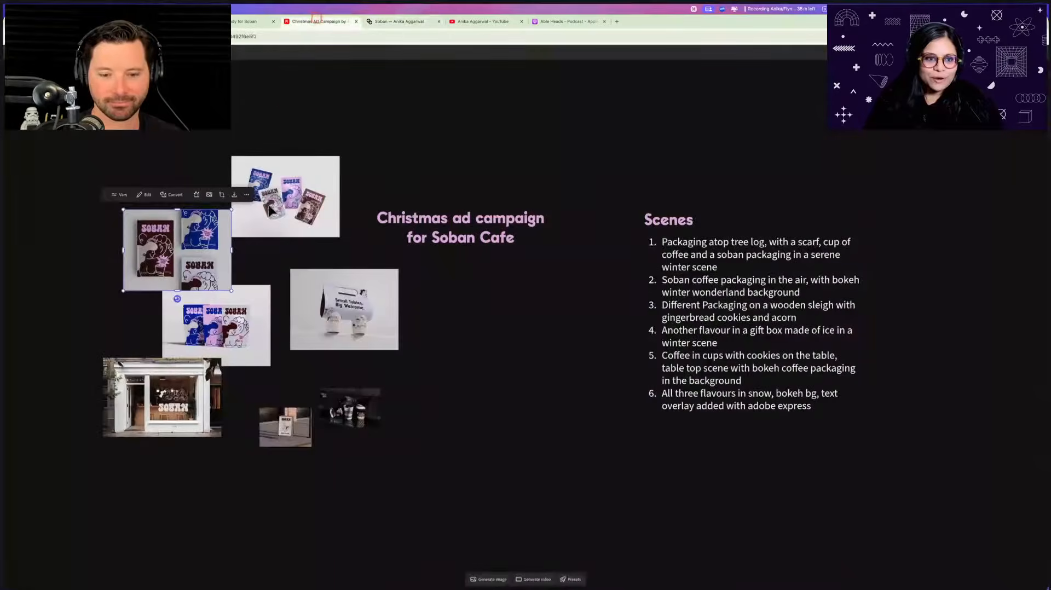
{"action": "left_click", "coordinate": [272, 209]}
{"action": "scroll", "coordinate": [272, 209], "scroll_direction": "right", "scroll_amount": 1}
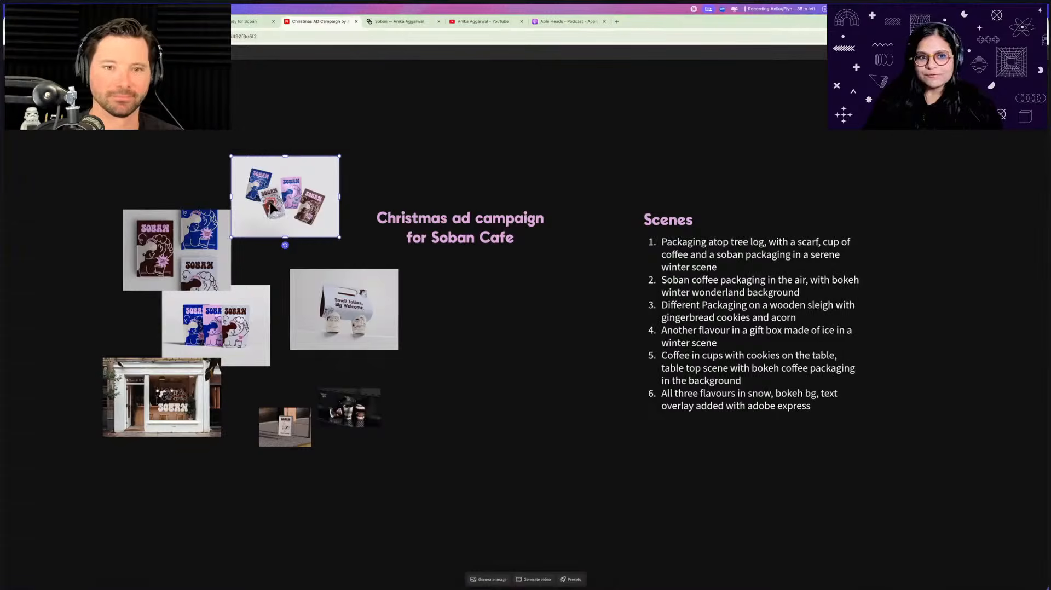
{"action": "left_click", "coordinate": [459, 293]}
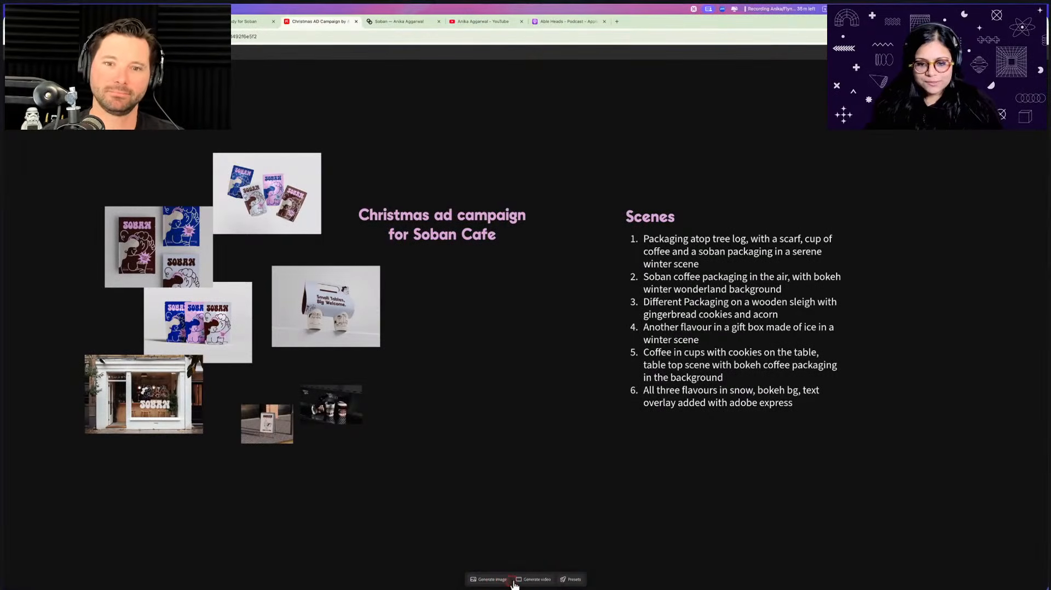
Generate a new version of the four floating Soban pouches image with the Change pose preset and no pose description
{"action": "left_click", "coordinate": [566, 582]}
{"action": "scroll", "coordinate": [558, 496], "scroll_direction": "down", "scroll_amount": 1}
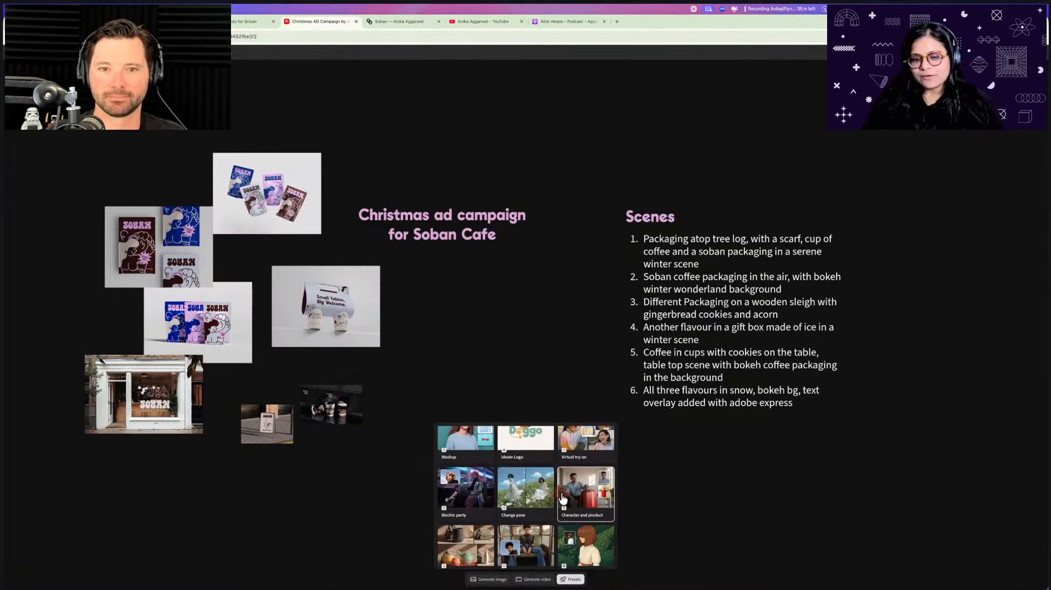
{"action": "left_click", "coordinate": [536, 488]}
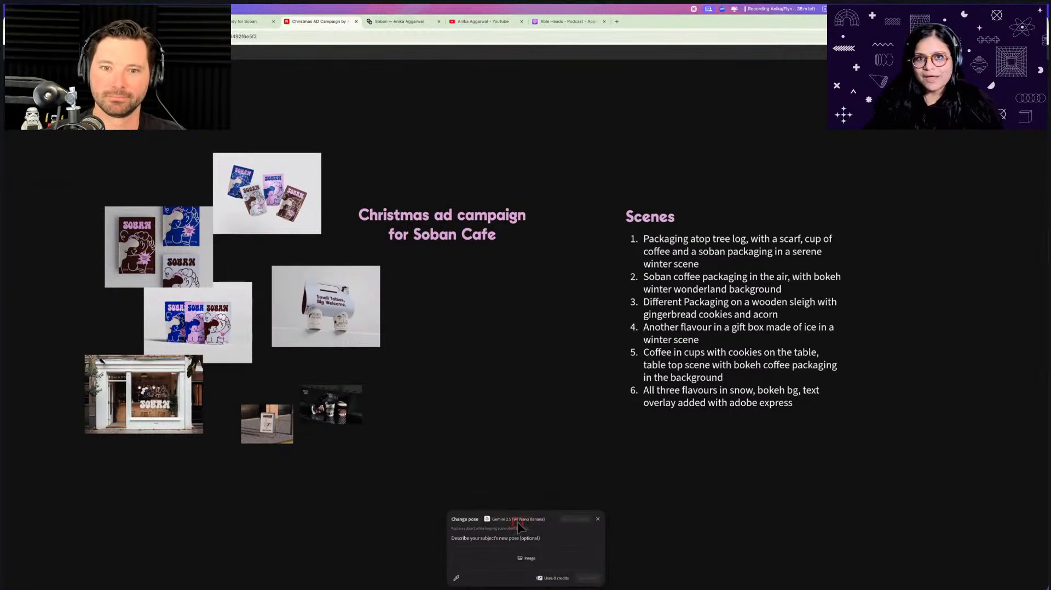
{"action": "left_click", "coordinate": [515, 556]}
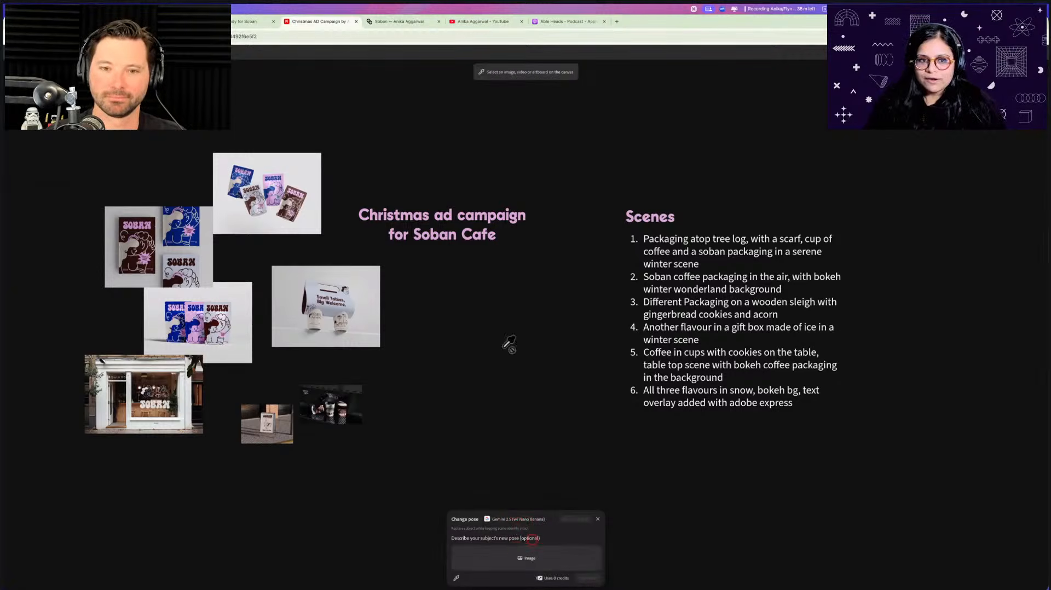
{"action": "left_click", "coordinate": [249, 206]}
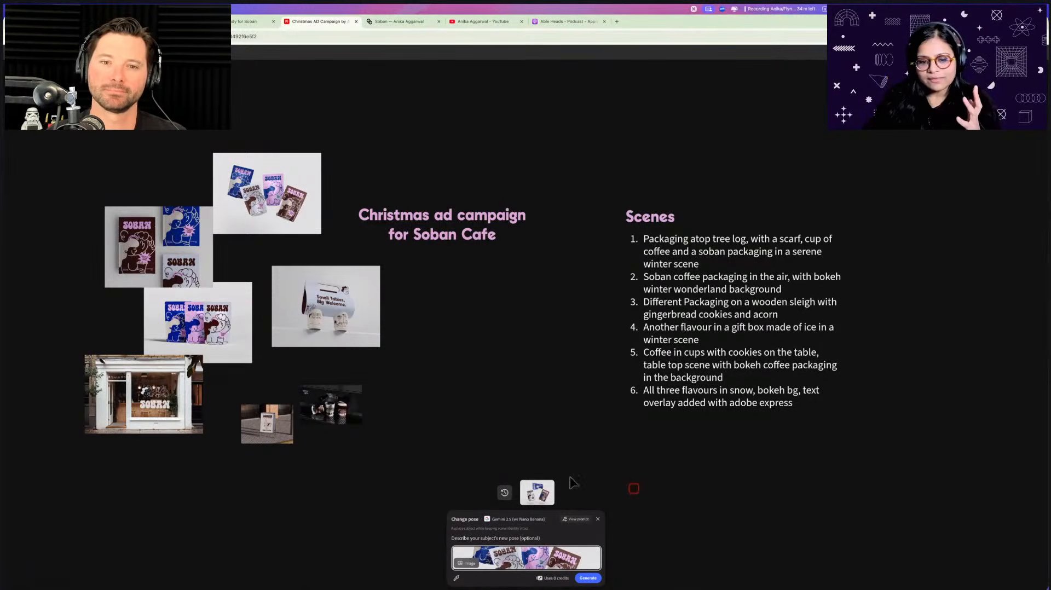
Add the generated pouch image to the board, inspect it up close, and place it below the cafe storefront photo
{"action": "left_click_drag", "start_coordinate": [544, 490], "coordinate": [628, 309]}
{"action": "left_click_drag", "start_coordinate": [573, 367], "coordinate": [521, 393]}
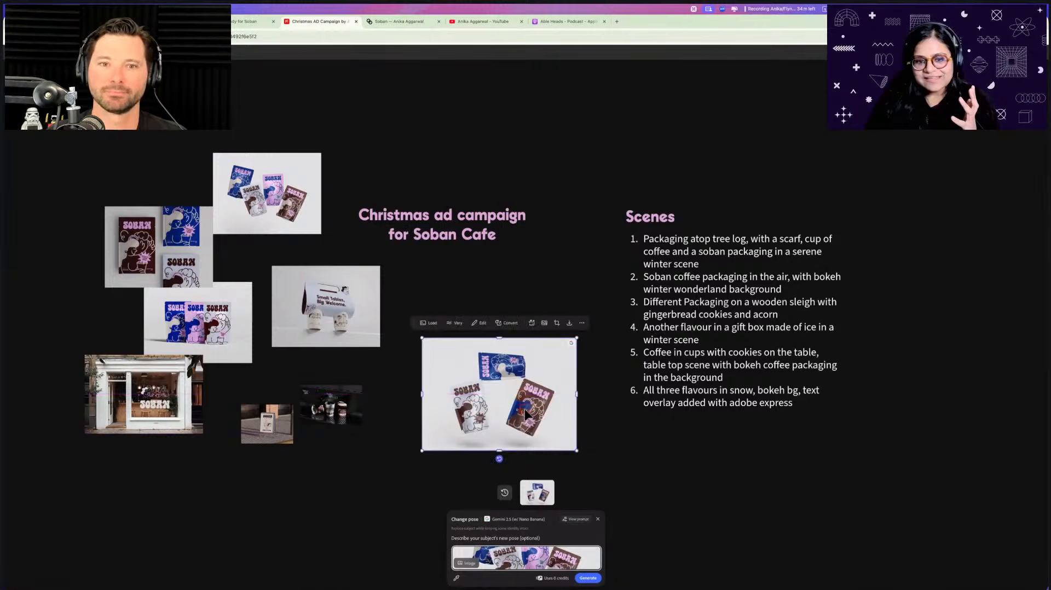
{"action": "scroll", "coordinate": [520, 394], "scroll_direction": "up", "scroll_amount": 5}
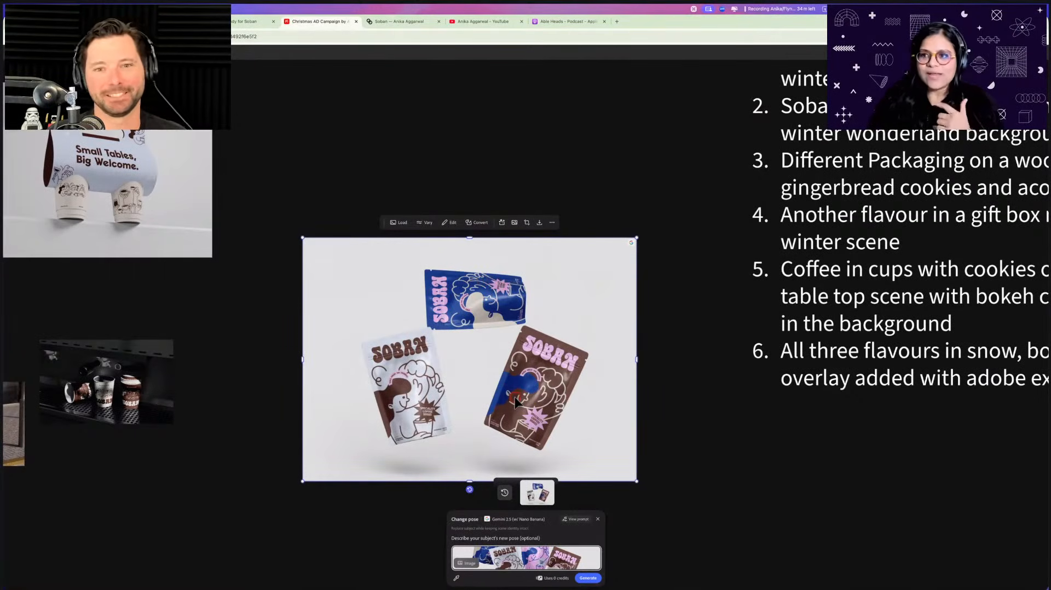
{"action": "scroll", "coordinate": [514, 397], "scroll_direction": "down", "scroll_amount": 10}
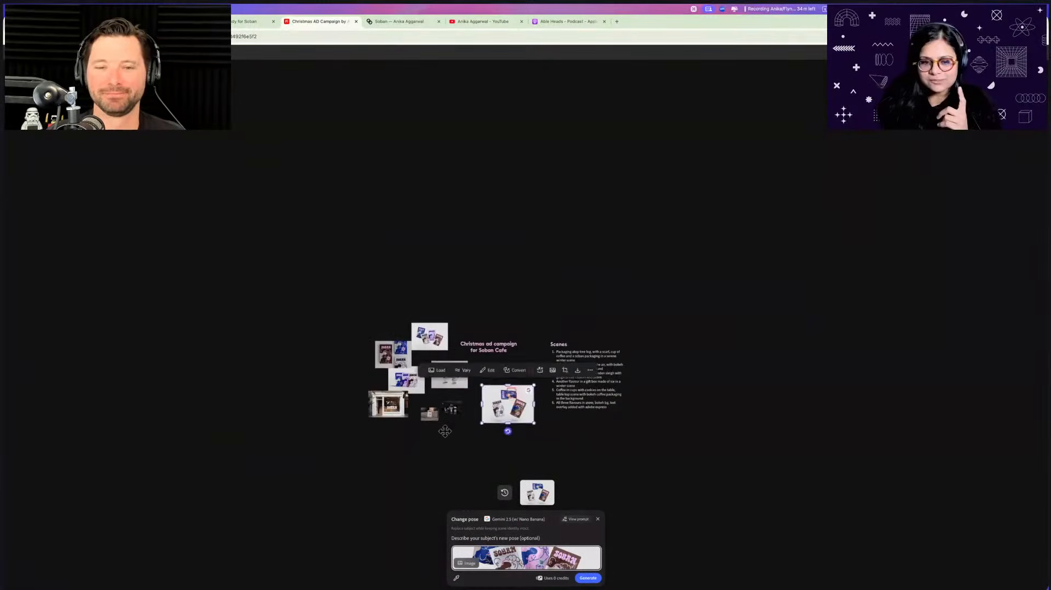
{"action": "left_click_drag", "start_coordinate": [445, 432], "coordinate": [400, 464]}
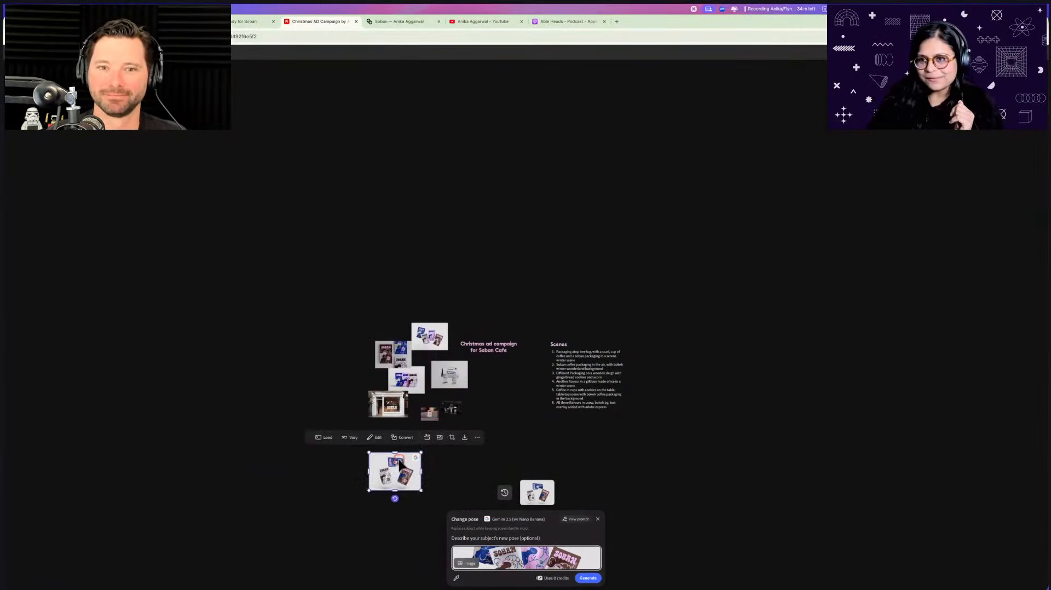
{"action": "scroll", "coordinate": [399, 465], "scroll_direction": "right", "scroll_amount": 1}
{"action": "left_click_drag", "start_coordinate": [393, 472], "coordinate": [381, 461]}
{"action": "left_click", "coordinate": [458, 427]}
{"action": "scroll", "coordinate": [455, 424], "scroll_direction": "up", "scroll_amount": 3}
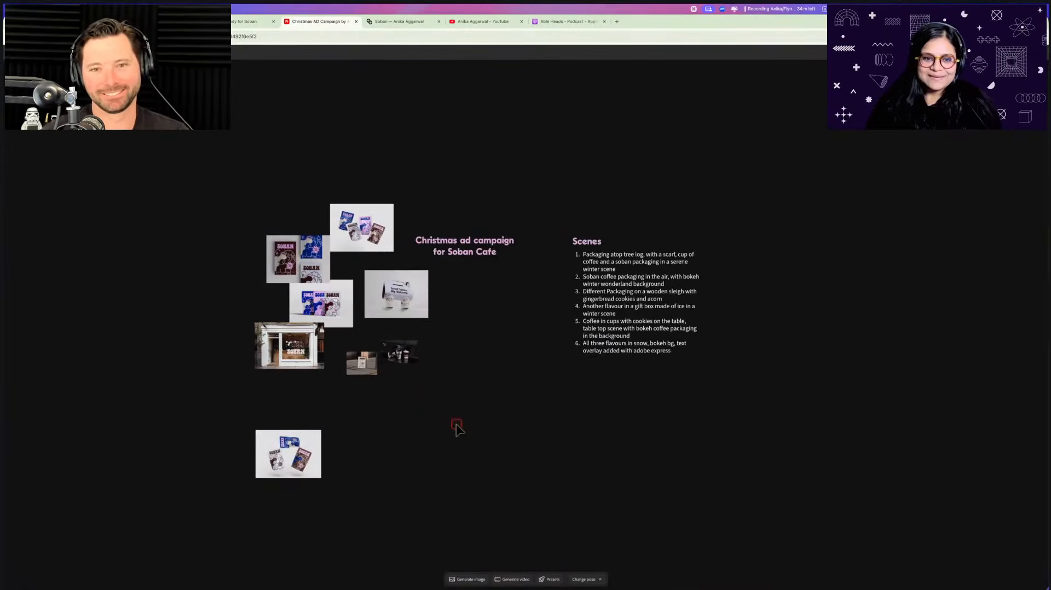
Examine the Adobe and partner models available for image generation
{"action": "left_click", "coordinate": [466, 579]}
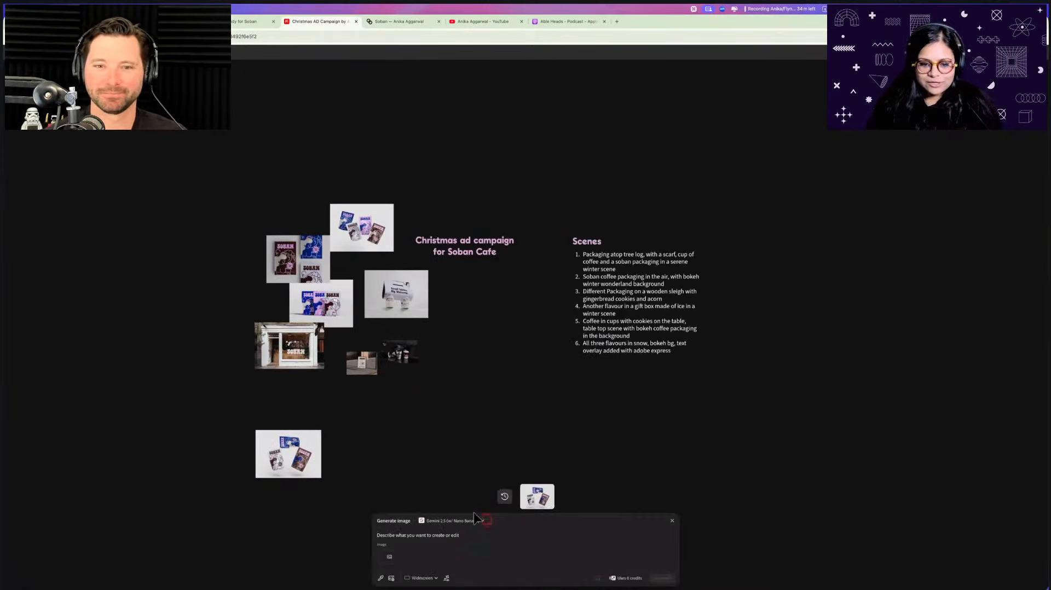
{"action": "left_click", "coordinate": [478, 520]}
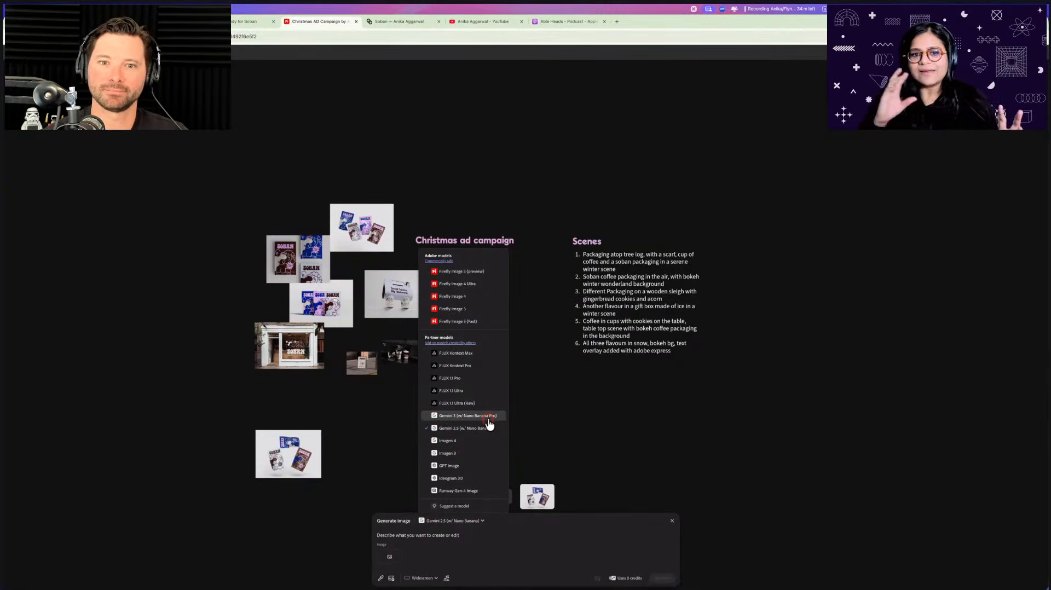
{"action": "left_click", "coordinate": [582, 431]}
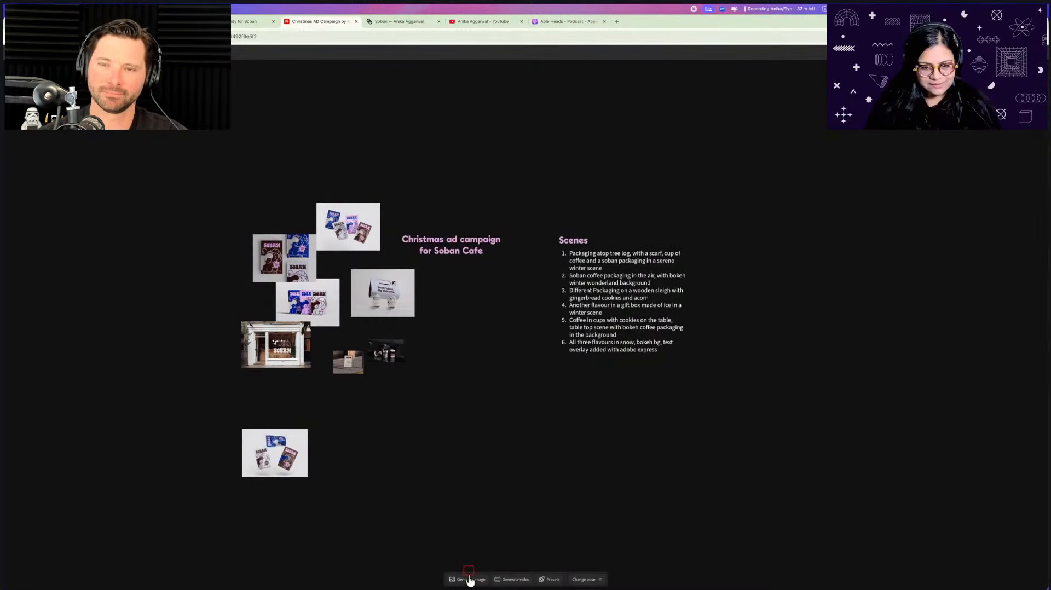
Duplicate the three Soban packaging images and place the copies to the right of the Scenes list
{"action": "left_click", "coordinate": [343, 248]}
{"action": "key", "text": "alt"}
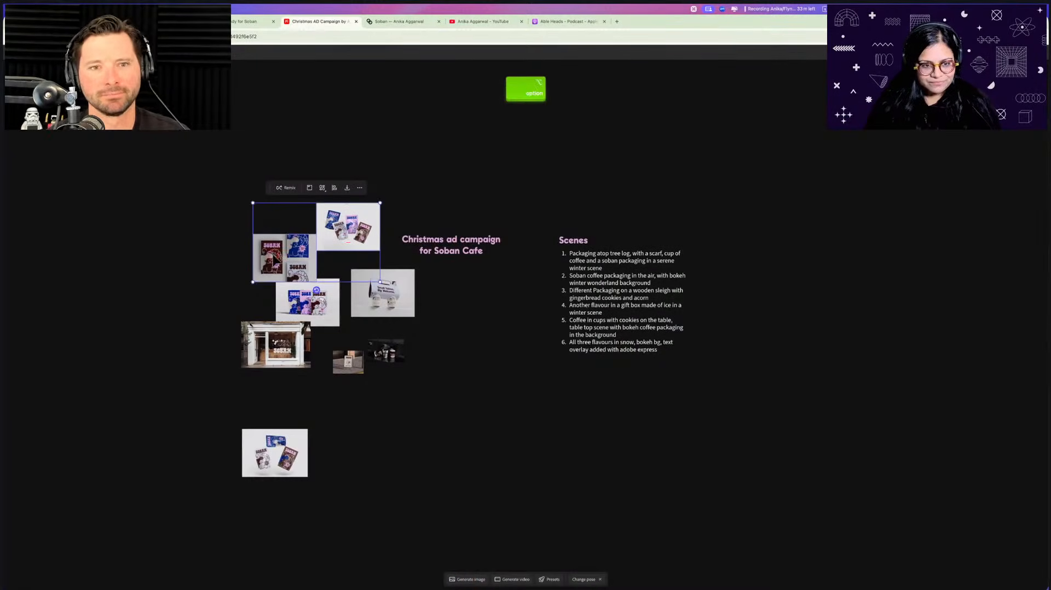
{"action": "left_click_drag", "start_coordinate": [699, 229], "coordinate": [771, 219]}
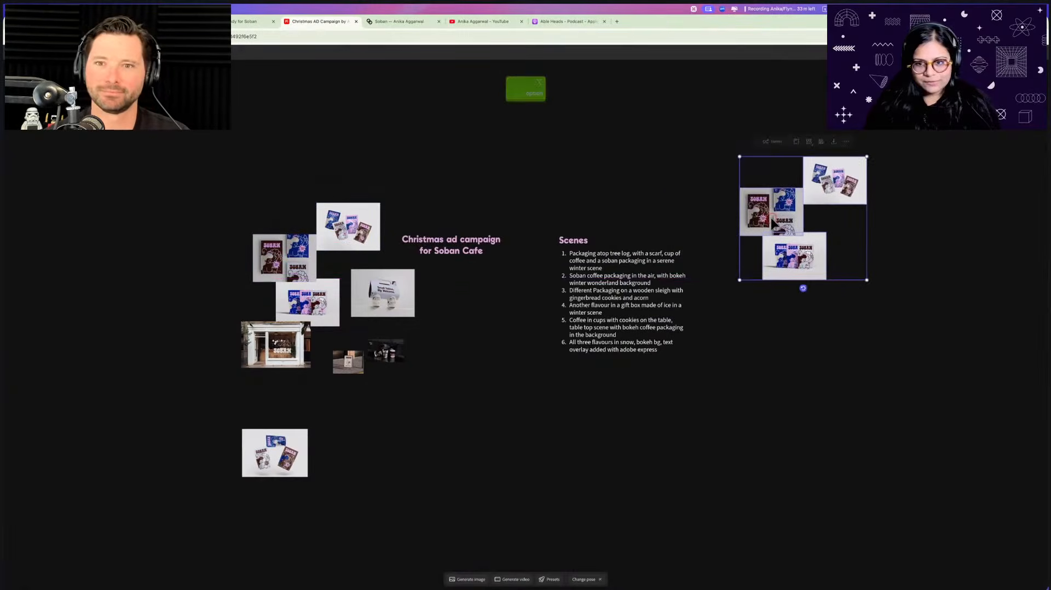
{"action": "scroll", "coordinate": [772, 222], "scroll_direction": "right", "scroll_amount": 3}
{"action": "scroll", "coordinate": [772, 224], "scroll_direction": "up", "scroll_amount": 4}
Remove the background from each of the three duplicated packaging images
{"action": "left_click", "coordinate": [781, 154]}
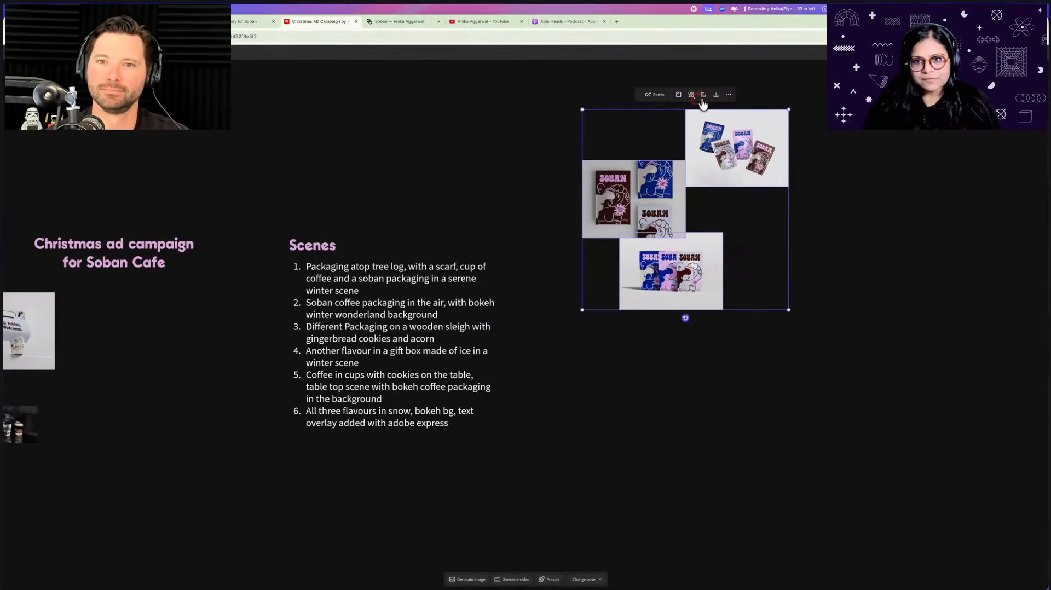
{"action": "left_click", "coordinate": [765, 147]}
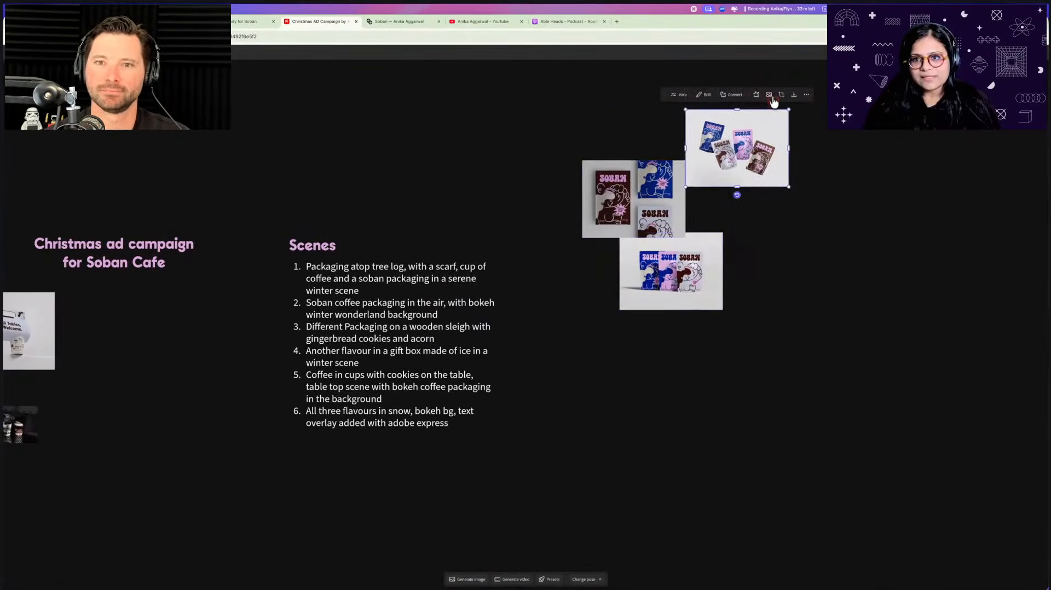
{"action": "left_click", "coordinate": [673, 169]}
{"action": "left_click", "coordinate": [682, 269]}
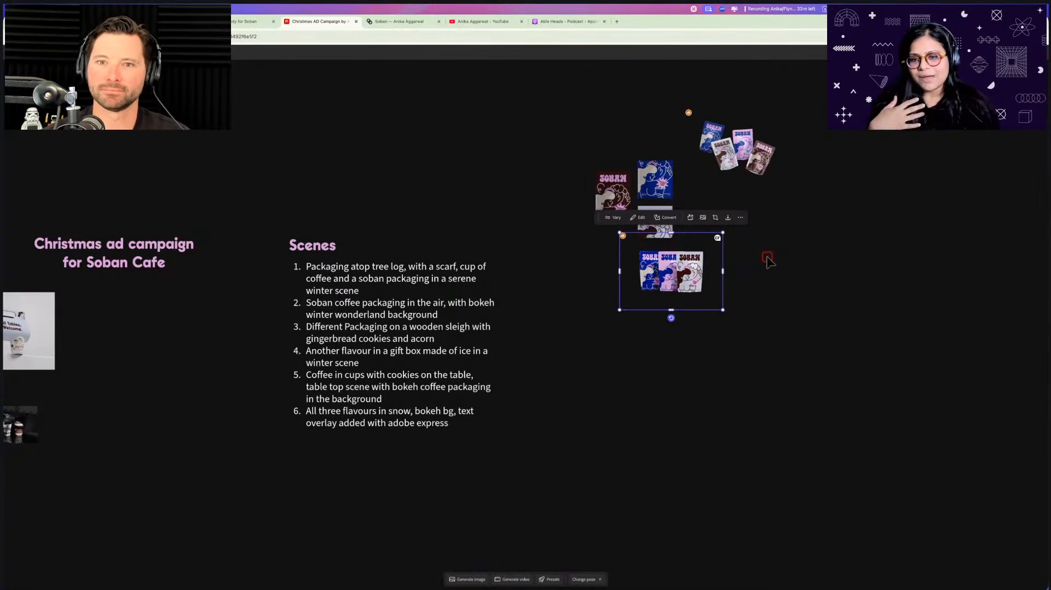
Rearrange the three packaging cutouts so they no longer overlap, with the row of three pouches above the other two
{"action": "left_click_drag", "start_coordinate": [633, 120], "coordinate": [728, 153]}
{"action": "left_click", "coordinate": [685, 253]}
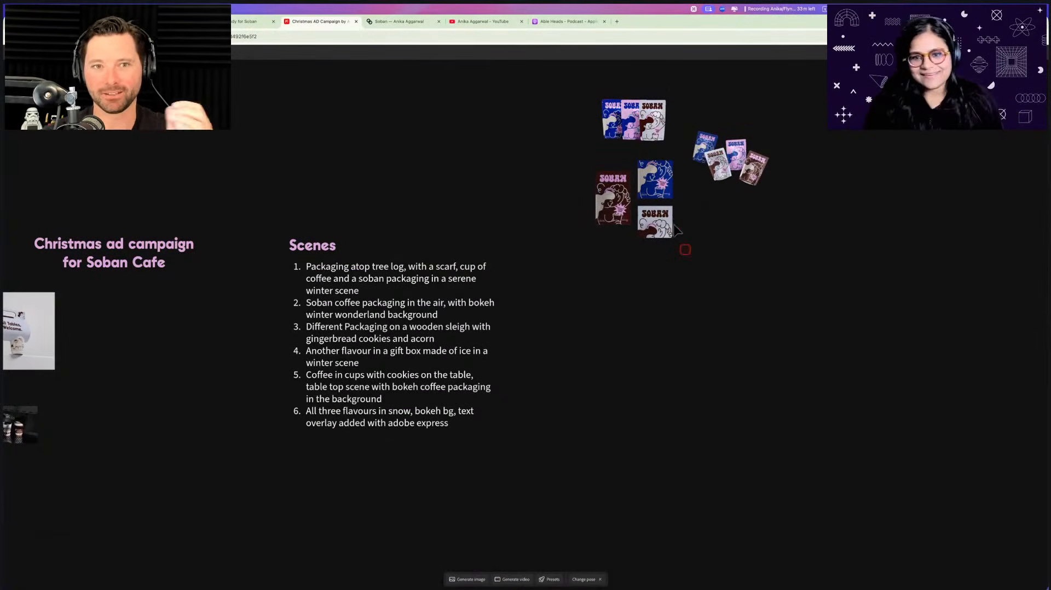
{"action": "left_click_drag", "start_coordinate": [656, 207], "coordinate": [645, 207]}
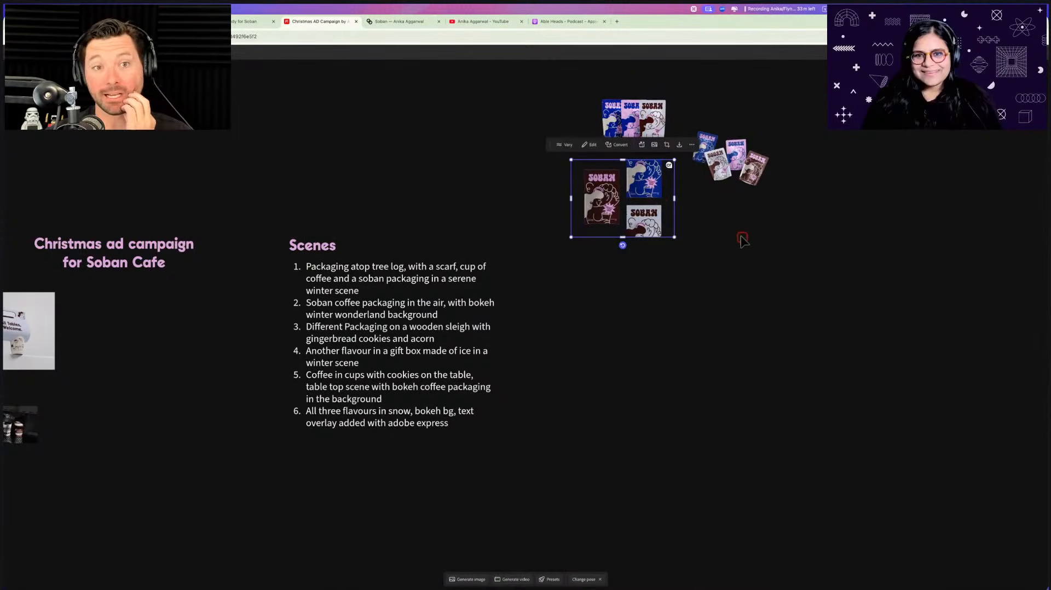
{"action": "left_click", "coordinate": [739, 237]}
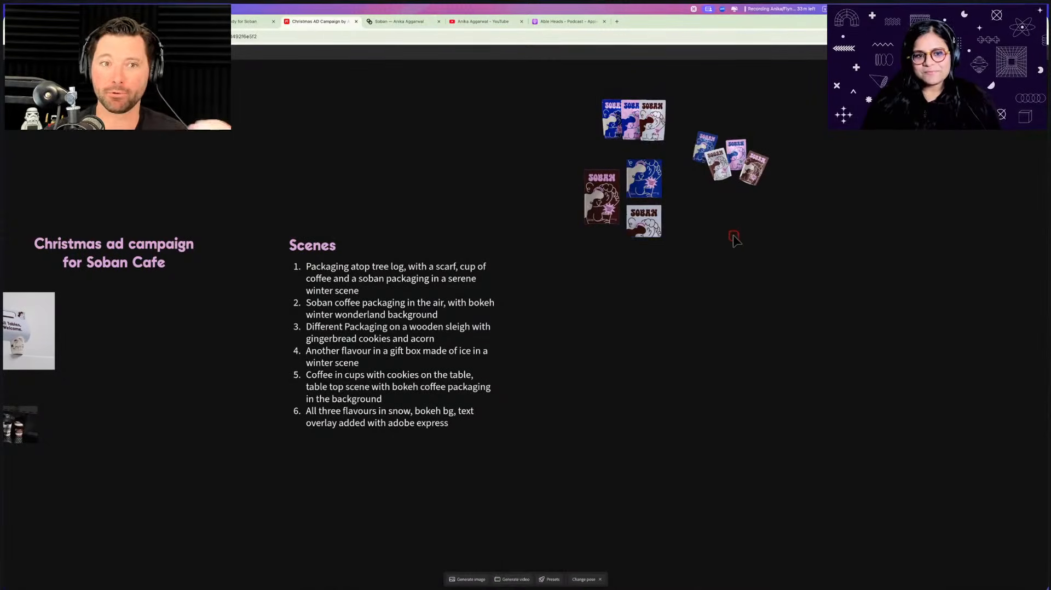
Start a new image generation and set its model to Gemini 3 (w/ Nano Banana Pro)
{"action": "left_click", "coordinate": [471, 579]}
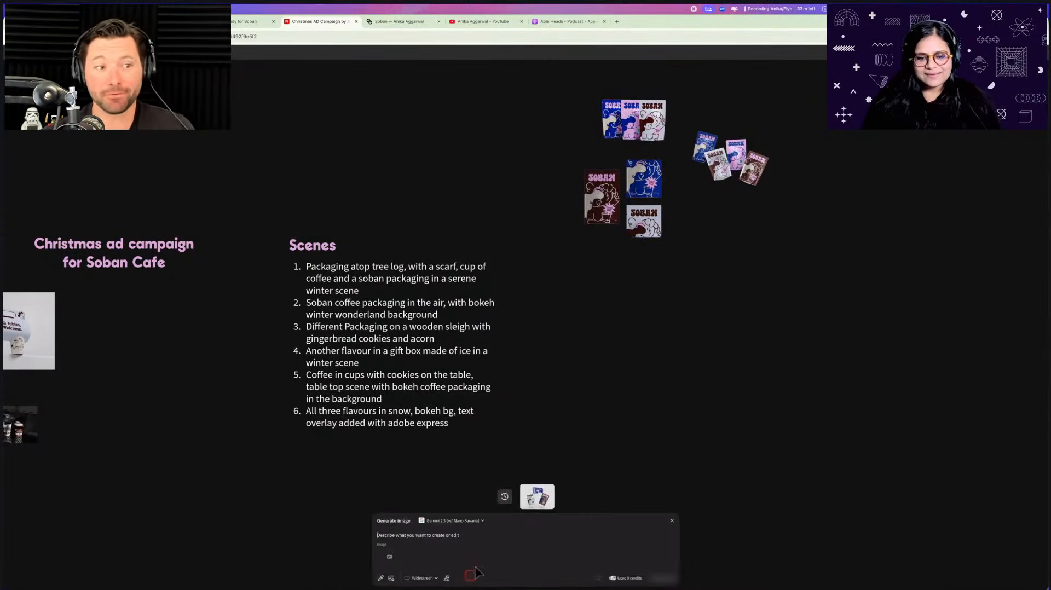
{"action": "left_click", "coordinate": [468, 522]}
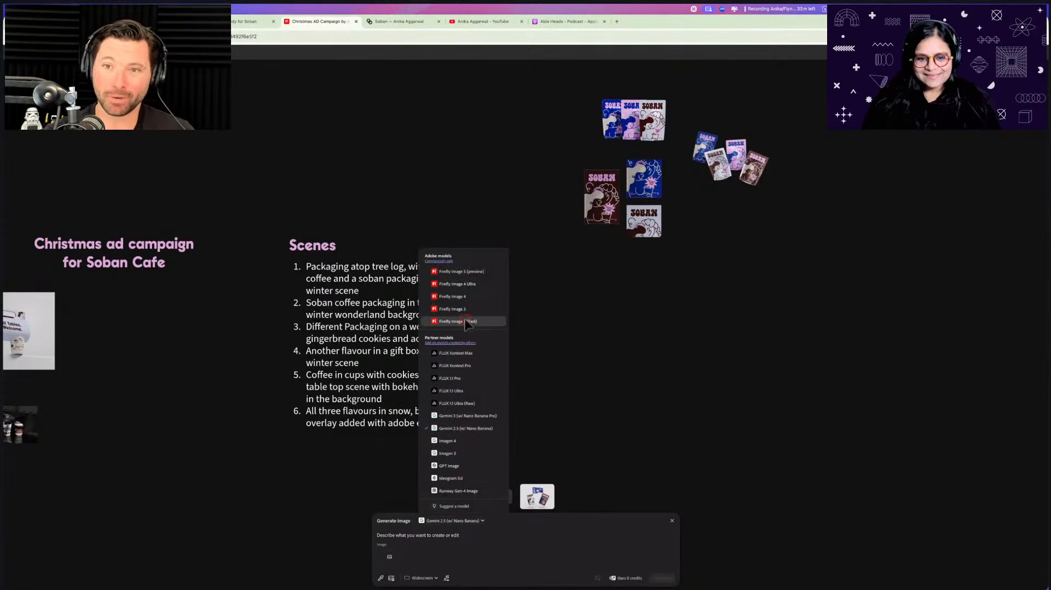
{"action": "left_click", "coordinate": [462, 416]}
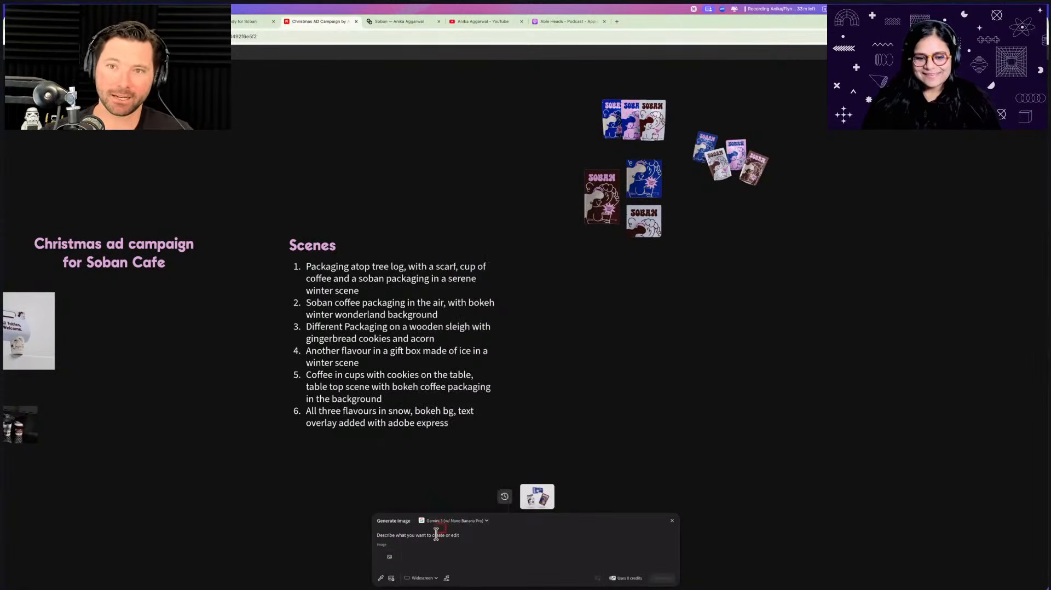
Begin the image prompt with "show me this product atop a tree trunk, with a red gingham scarf,"
{"action": "left_click", "coordinate": [436, 534]}
{"action": "type", "text": "show me this"}
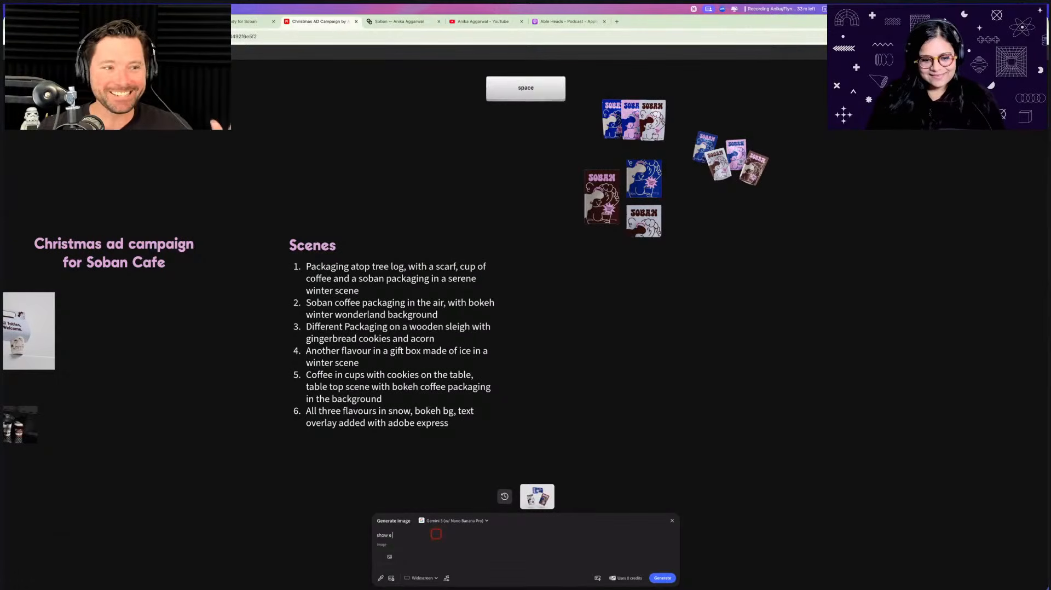
{"action": "type", "text": " product"}
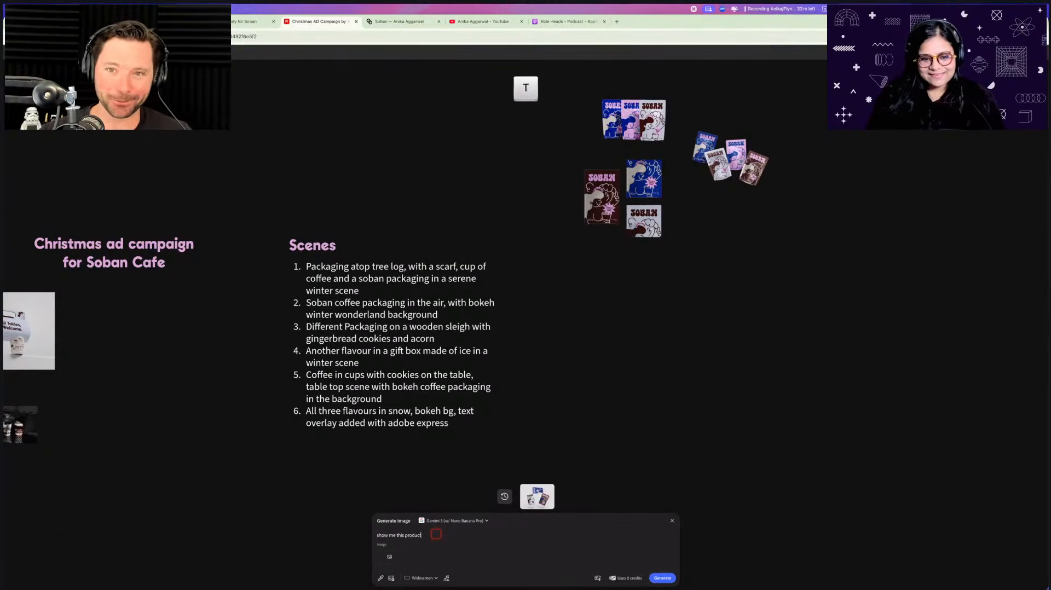
{"action": "type", "text": " atop"}
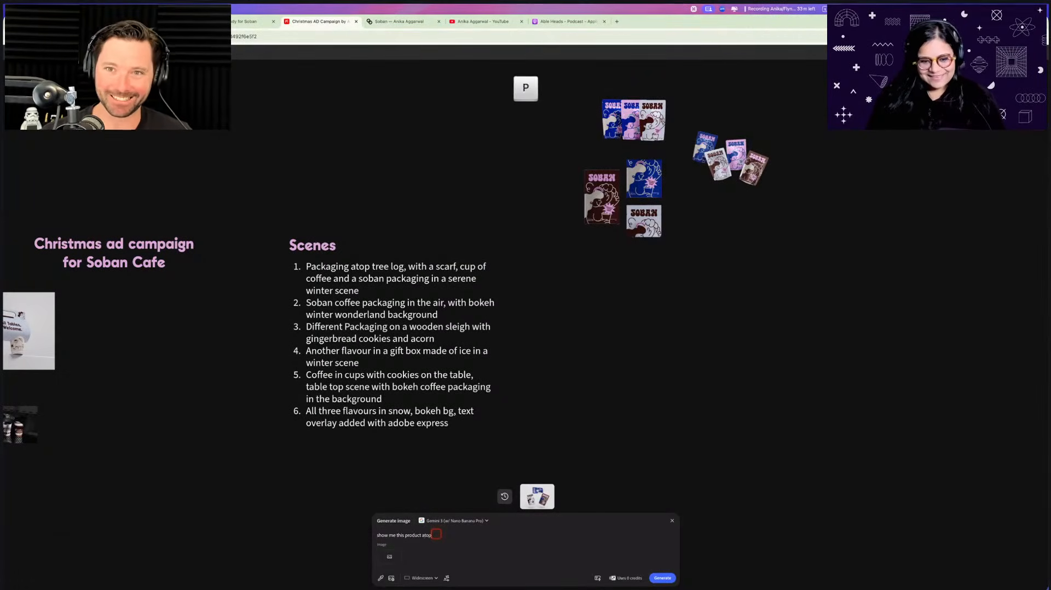
{"action": "type", "text": " a tree "}
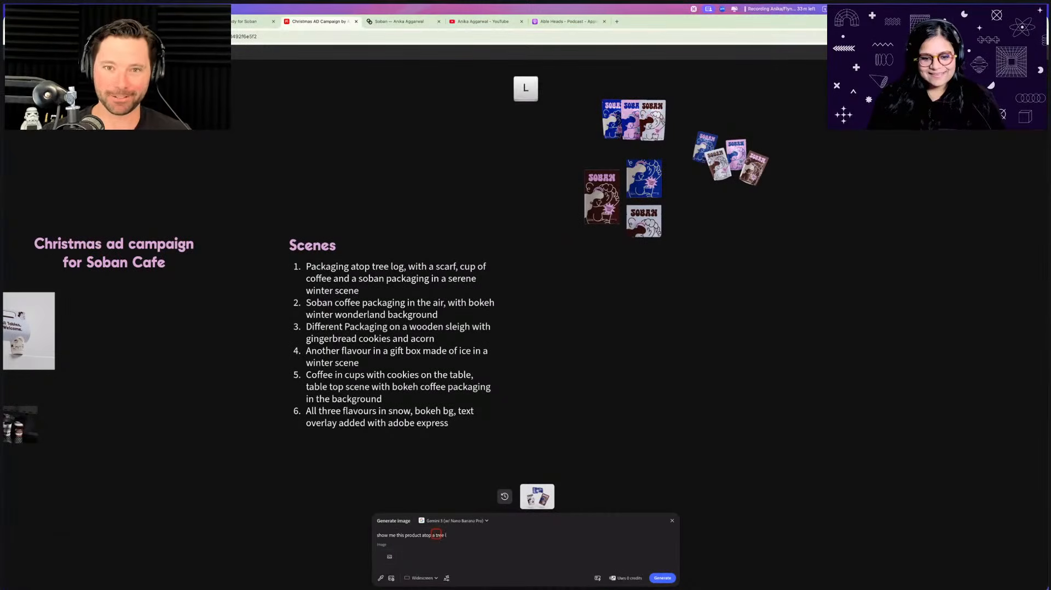
{"action": "type", "text": "trunk, w"}
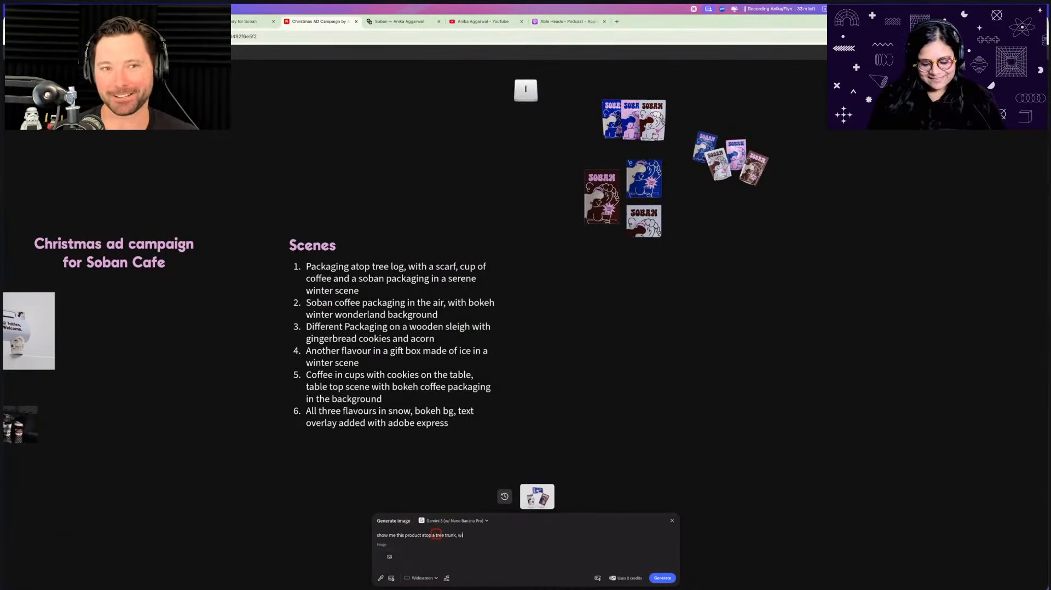
{"action": "type", "text": "ith a red gingham "}
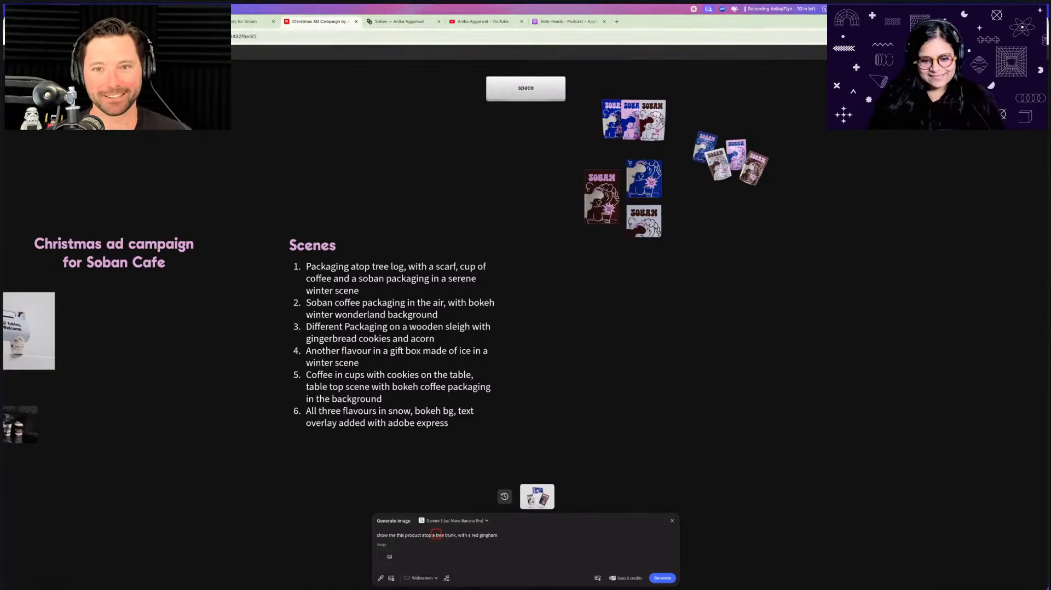
{"action": "type", "text": "scarf,"}
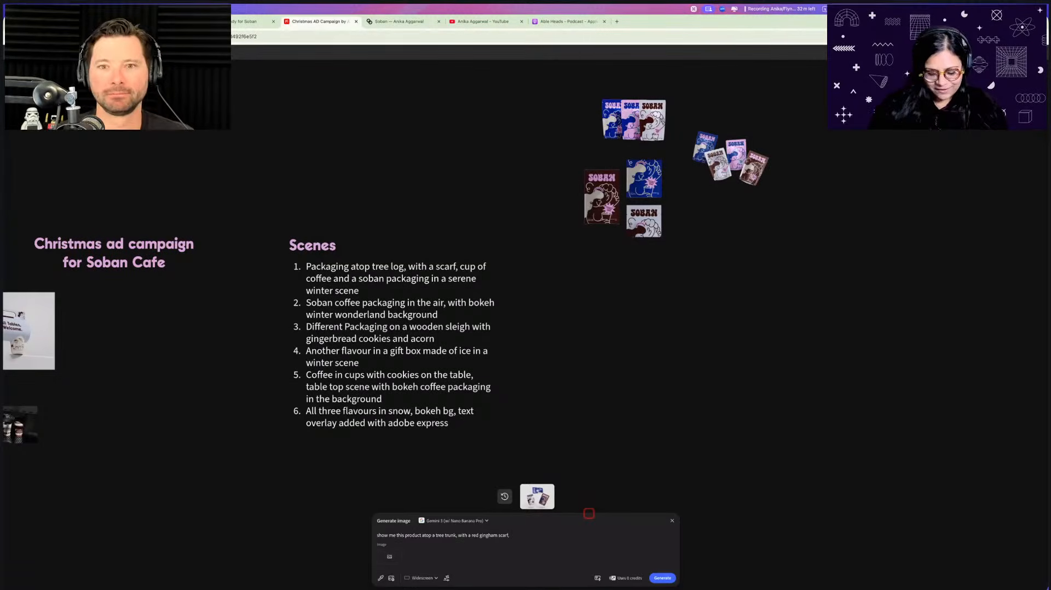
Continue the prompt with "with a cup of coffee"
{"action": "type", "text": "with a cop o"}
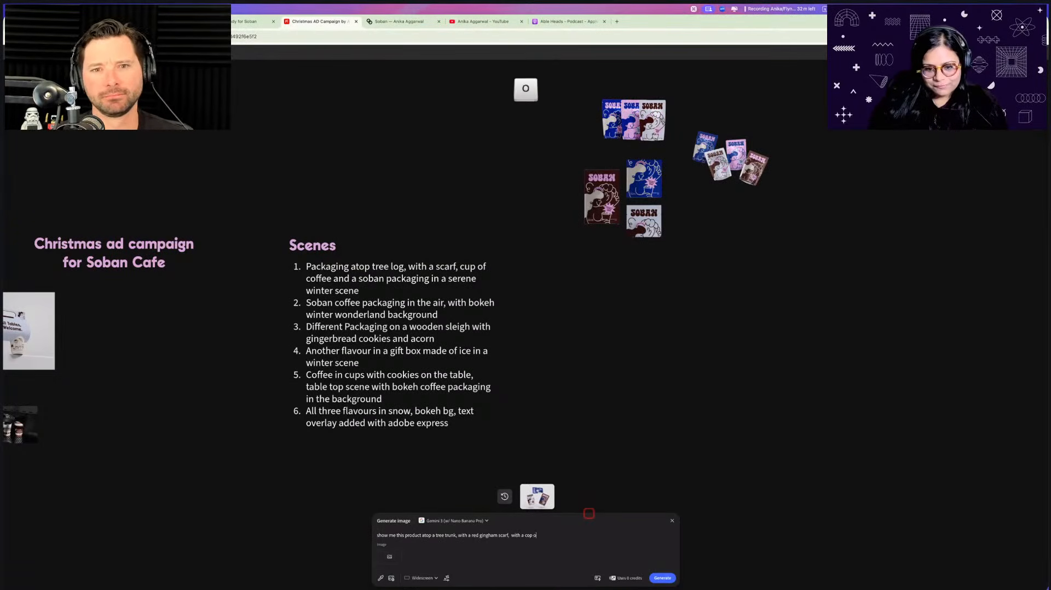
{"action": "key", "text": "BackSpace"}
{"action": "key", "text": "BackSpace"}
{"action": "key", "text": "BackSpace"}
{"action": "key", "text": "BackSpace"}
{"action": "type", "text": "u"}
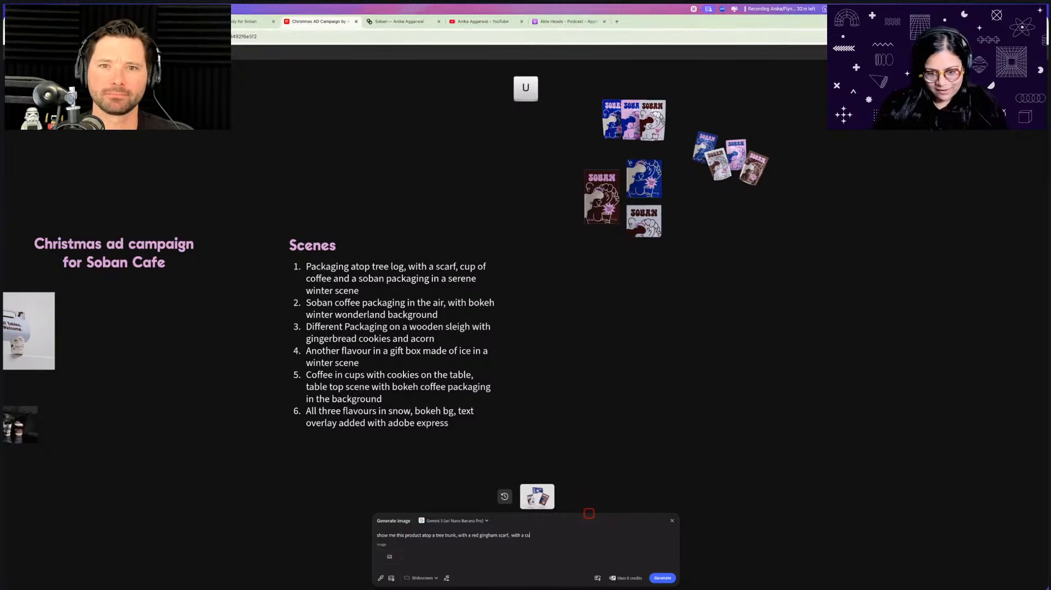
{"action": "type", "text": "p of coffee"}
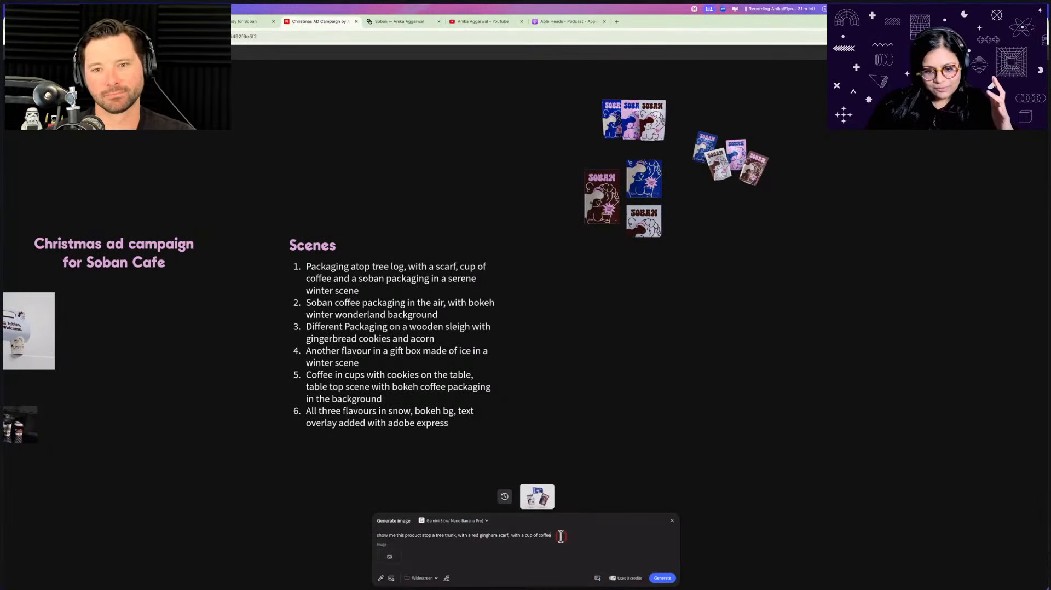
Complete the prompt with "in a serene winter scene with bokeh and warm ligting"
{"action": "type", "text": "in"}
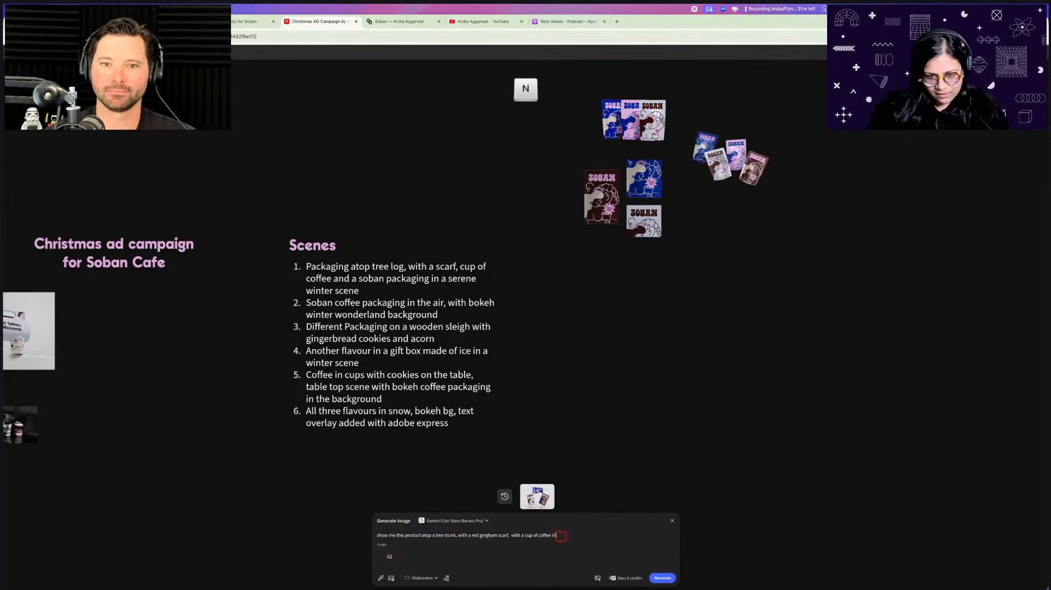
{"action": "type", "text": " a seren"}
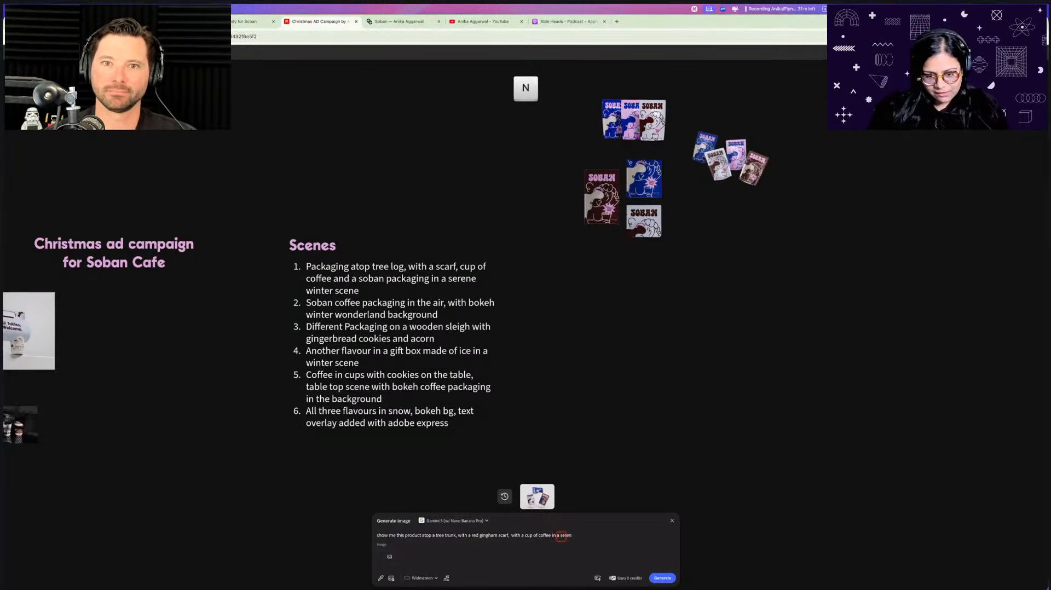
{"action": "type", "text": "e winter scene with"}
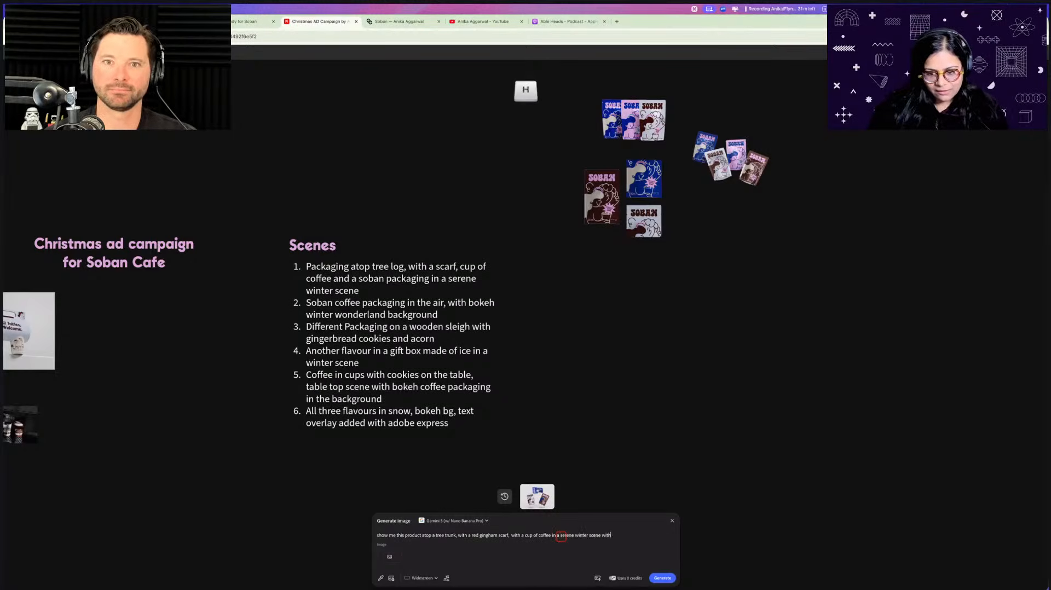
{"action": "type", "text": " bokeh and warm ligjtim"}
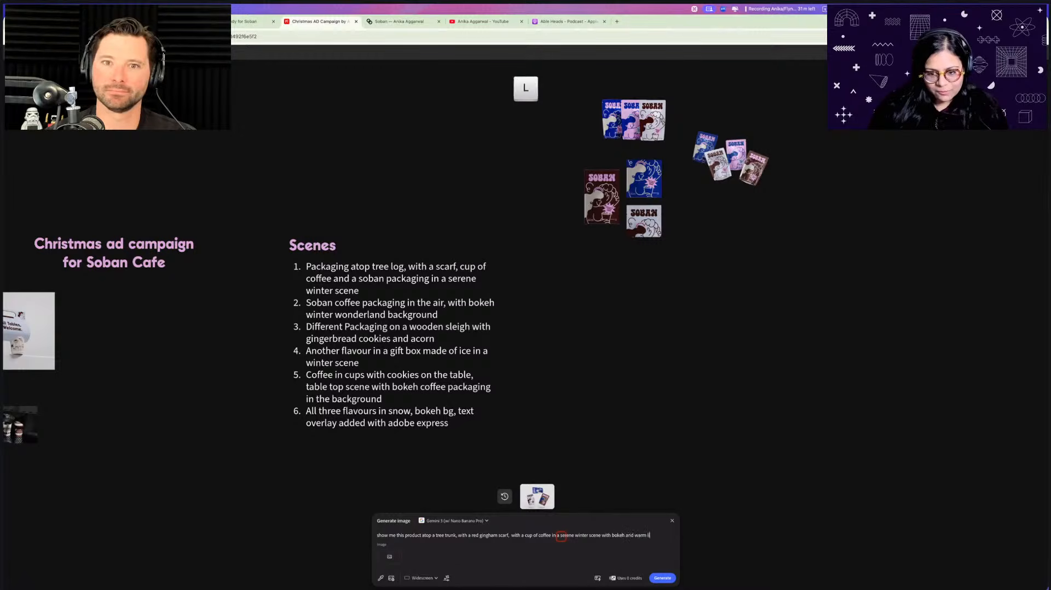
{"action": "key", "text": "BackSpace"}
{"action": "key", "text": "BackSpace"}
{"action": "key", "text": "BackSpace"}
{"action": "key", "text": "BackSpace"}
{"action": "key", "text": "BackSpace"}
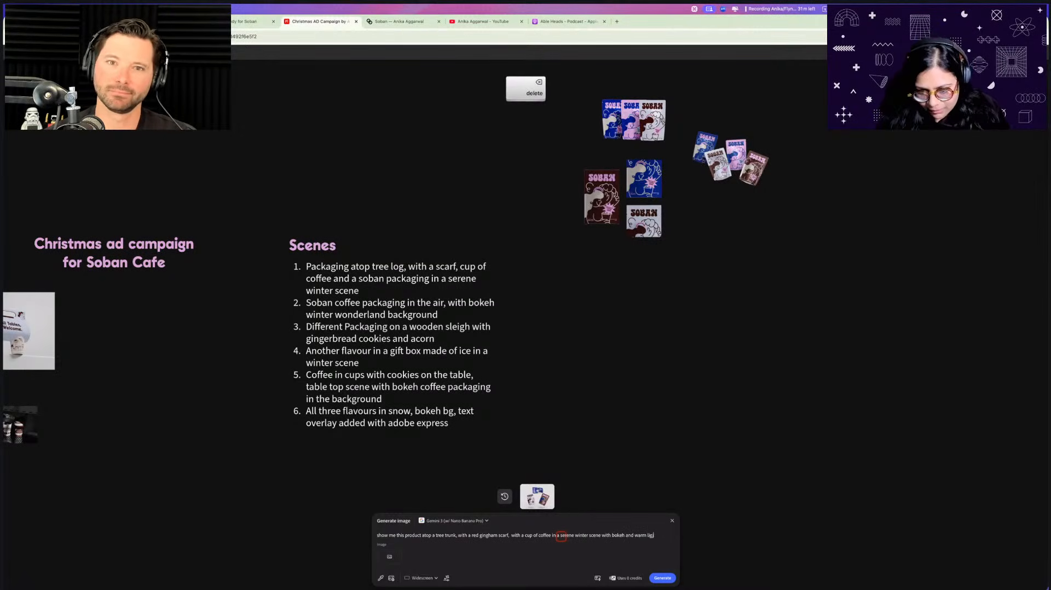
{"action": "type", "text": "ting"}
Add the cutout of the three pouches in a row as the reference image and generate the tree trunk scene
{"action": "left_click", "coordinate": [655, 580]}
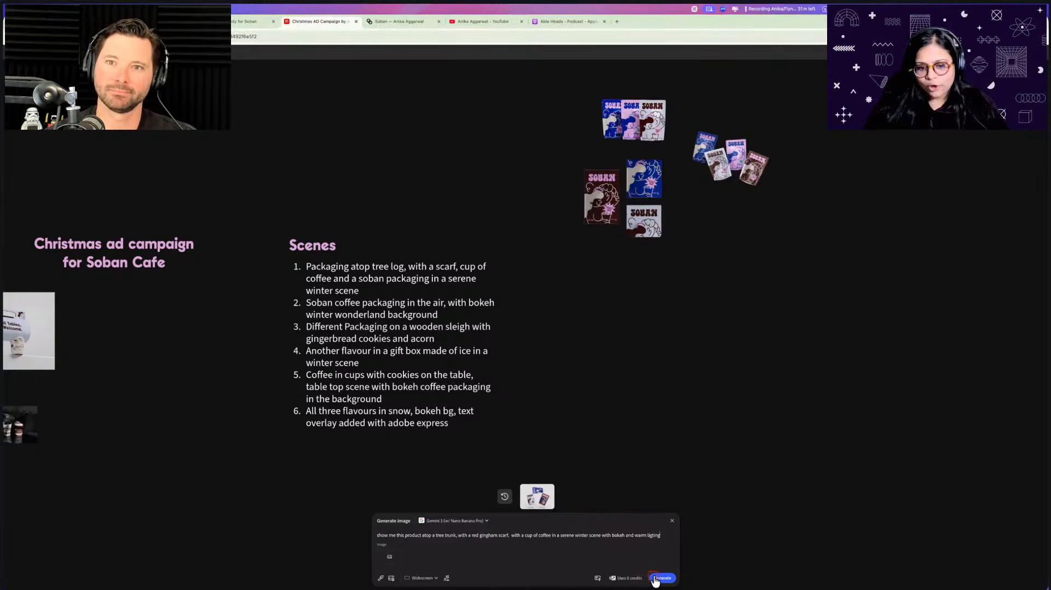
{"action": "left_click", "coordinate": [388, 559]}
{"action": "left_click", "coordinate": [673, 113]}
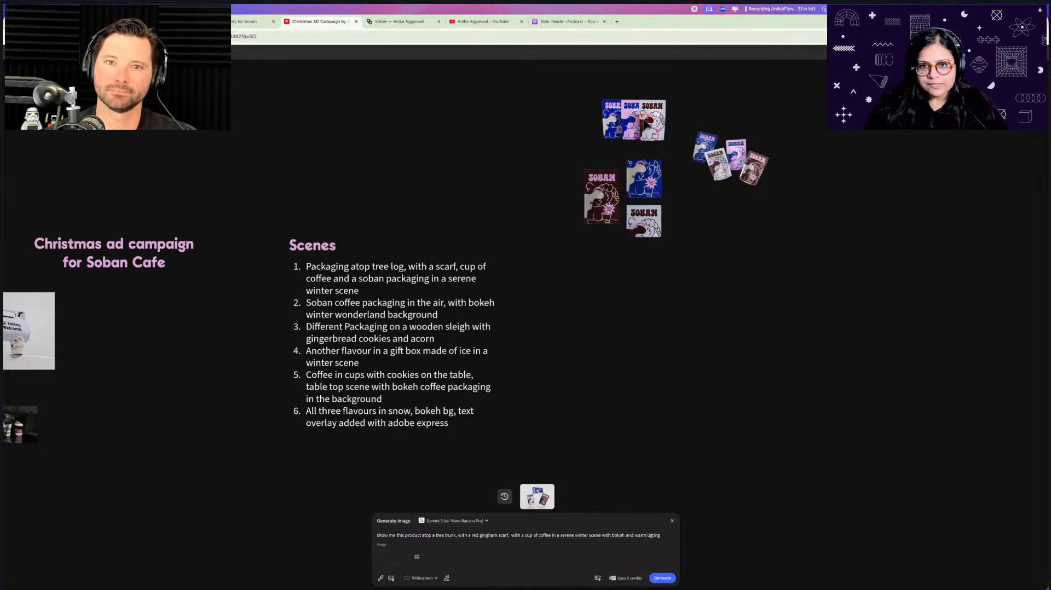
{"action": "left_click", "coordinate": [663, 578]}
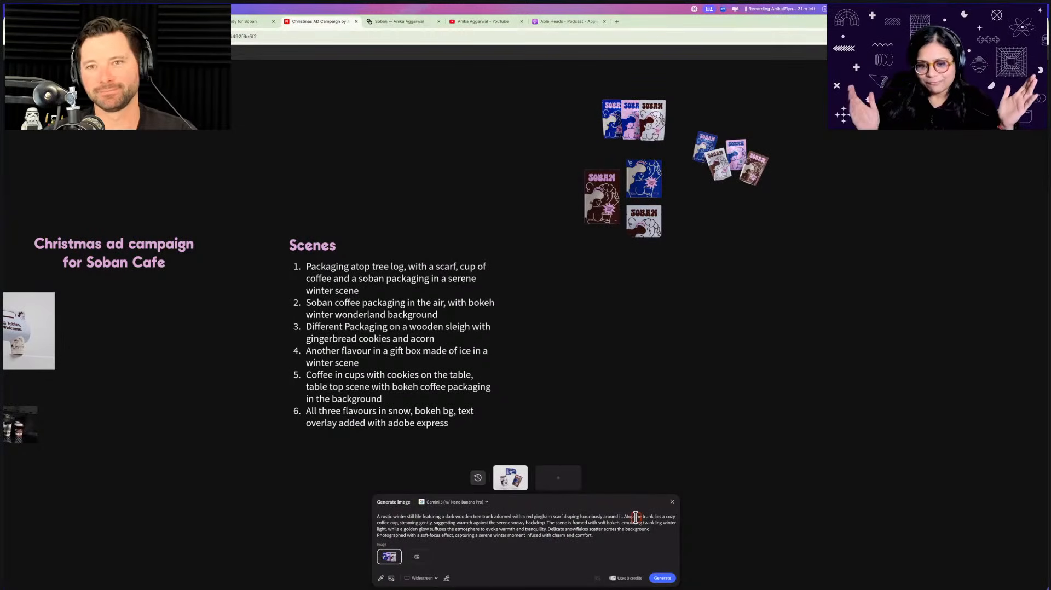
Generate two more versions of the scene from the expanded "rustic winter still life" prompt with the same reference image
{"action": "left_click", "coordinate": [662, 578]}
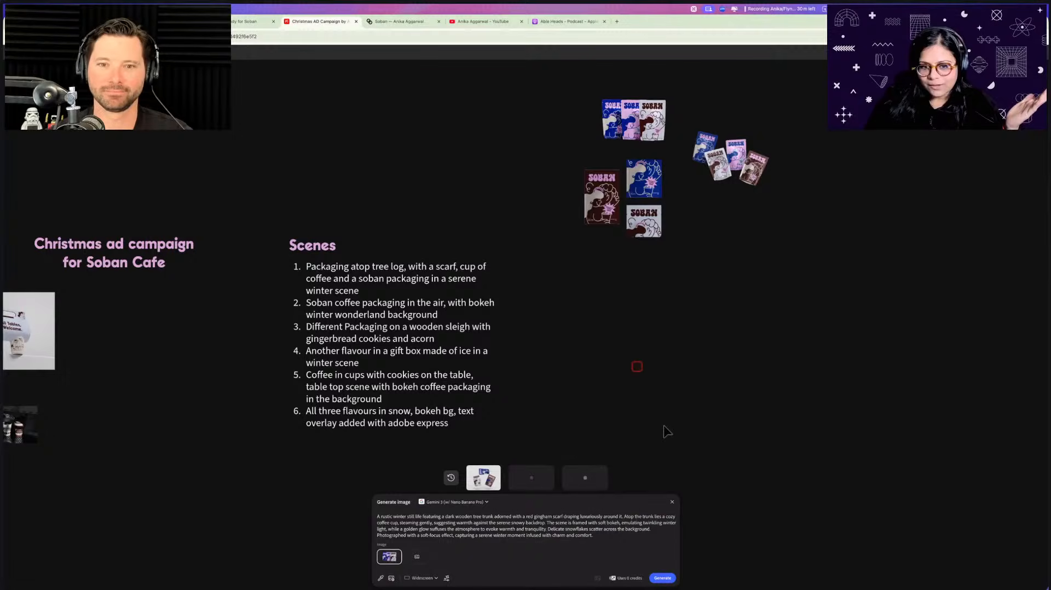
{"action": "scroll", "coordinate": [665, 430], "scroll_direction": "down", "scroll_amount": 3}
{"action": "scroll", "coordinate": [665, 430], "scroll_direction": "right", "scroll_amount": 3}
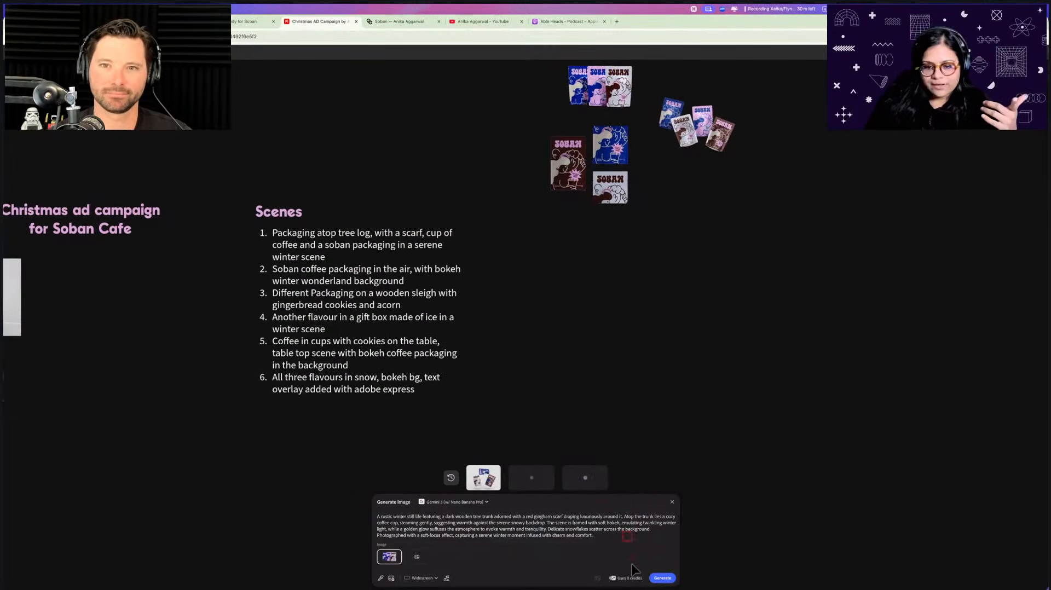
{"action": "left_click", "coordinate": [660, 579]}
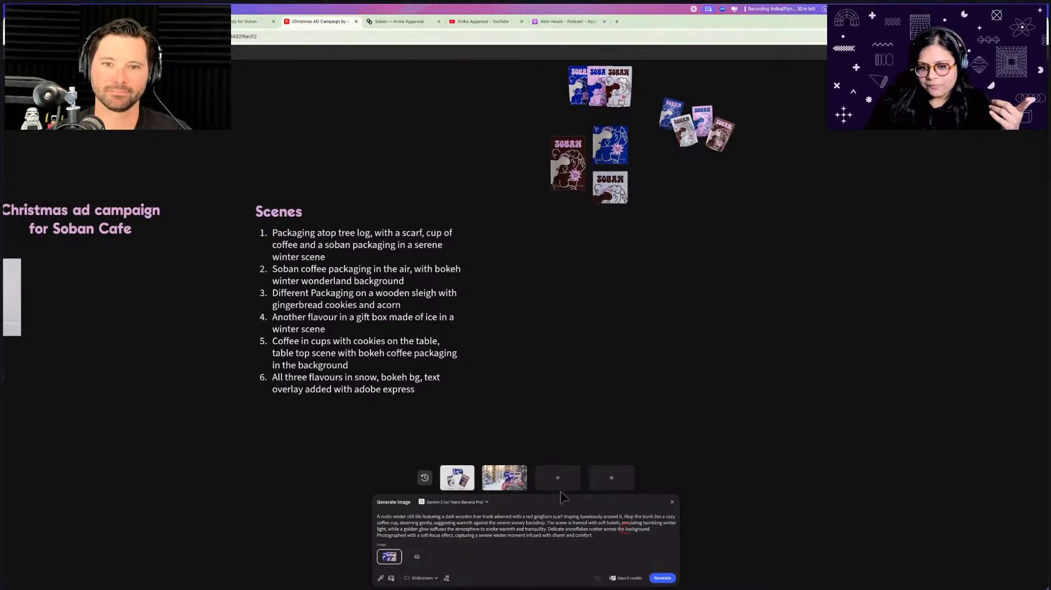
Place the first generated scene on the board below the packaging cutouts and enlarge it for a closer look
{"action": "left_click_drag", "start_coordinate": [514, 486], "coordinate": [657, 225]}
{"action": "left_click_drag", "start_coordinate": [624, 276], "coordinate": [652, 265]}
{"action": "scroll", "coordinate": [653, 267], "scroll_direction": "up", "scroll_amount": 5}
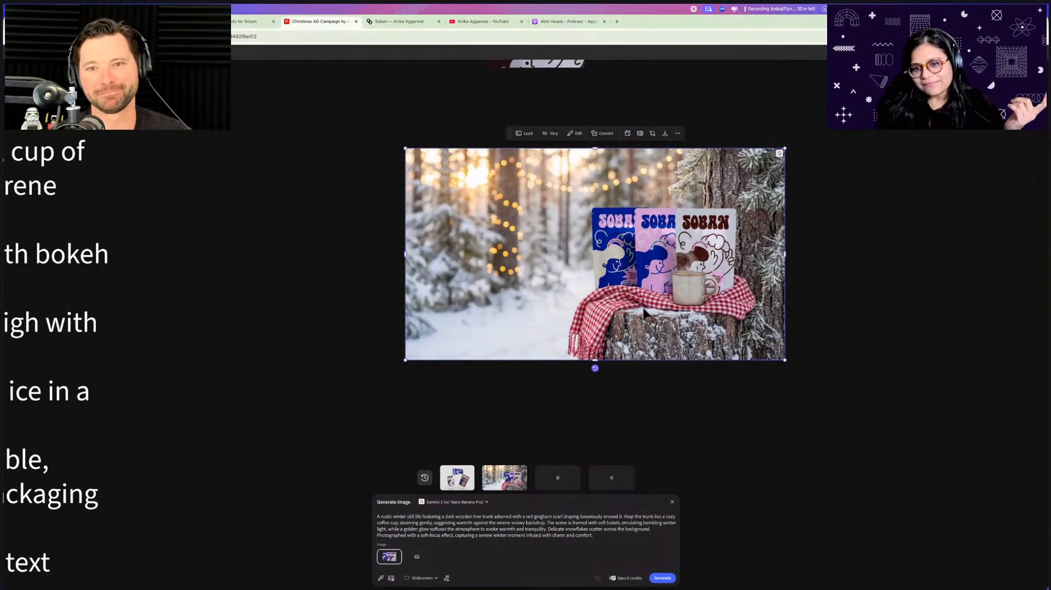
{"action": "scroll", "coordinate": [644, 312], "scroll_direction": "down", "scroll_amount": 5}
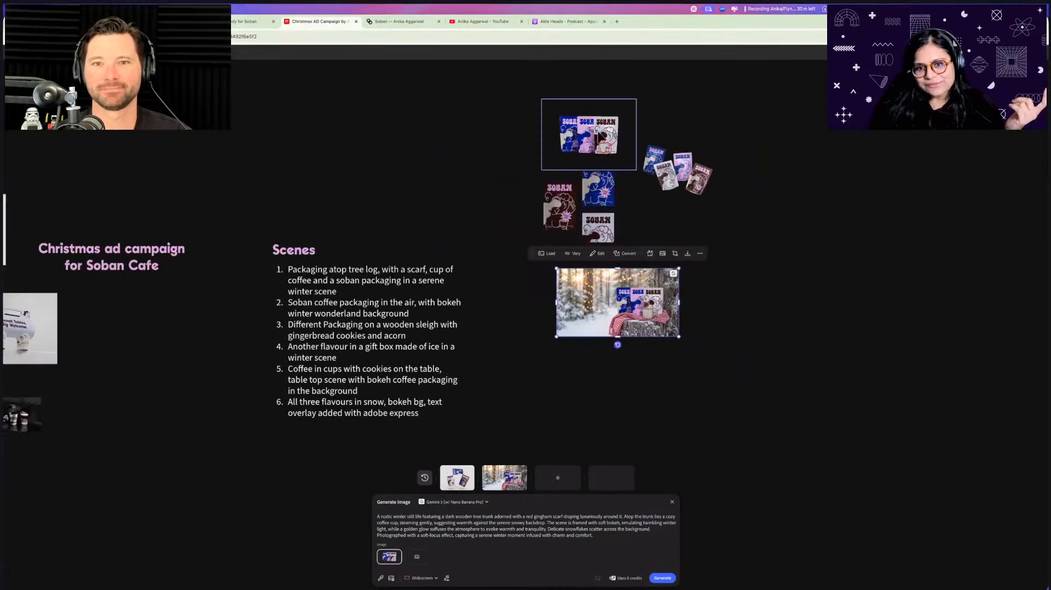
Arrange the three-pouch cutout to the left of the generated scene and load that scene's prompt back into the image generator
{"action": "scroll", "coordinate": [605, 160], "scroll_direction": "up", "scroll_amount": 1}
{"action": "left_click_drag", "start_coordinate": [604, 148], "coordinate": [534, 329]}
{"action": "left_click_drag", "start_coordinate": [622, 350], "coordinate": [671, 339]}
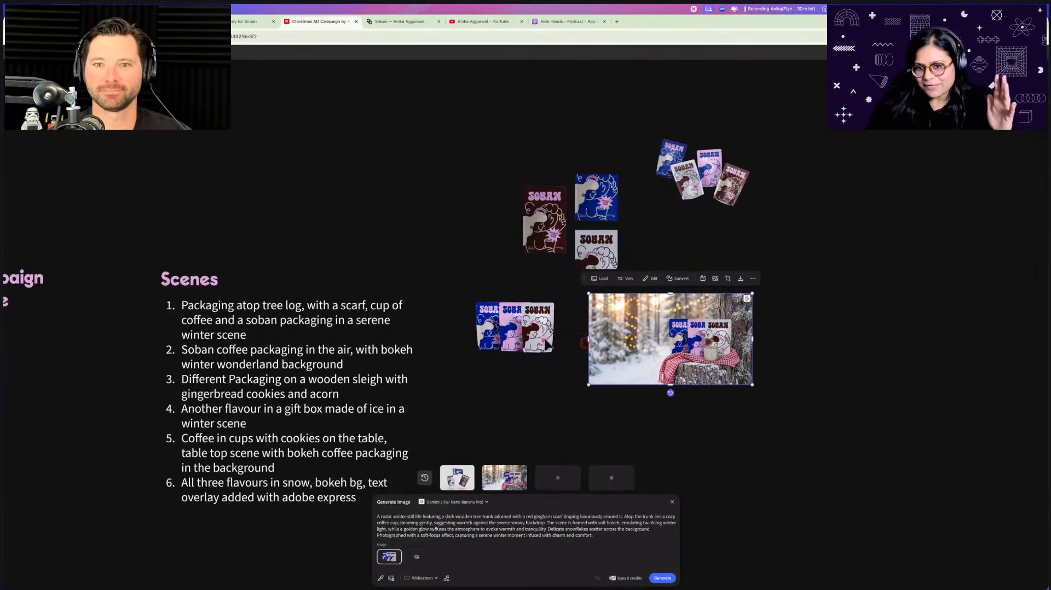
{"action": "left_click_drag", "start_coordinate": [548, 337], "coordinate": [565, 336]}
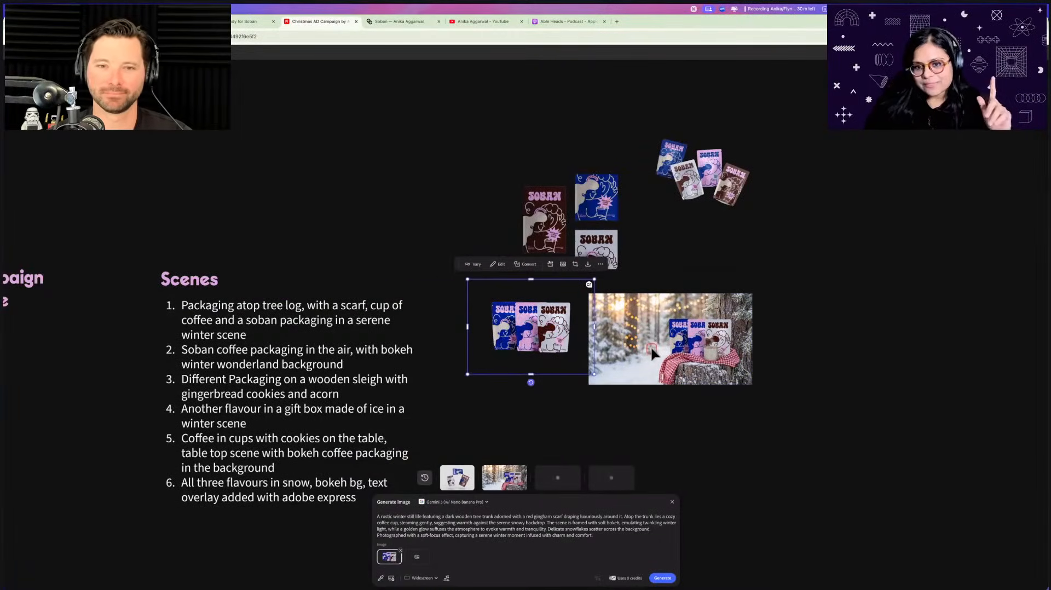
{"action": "left_click", "coordinate": [669, 354]}
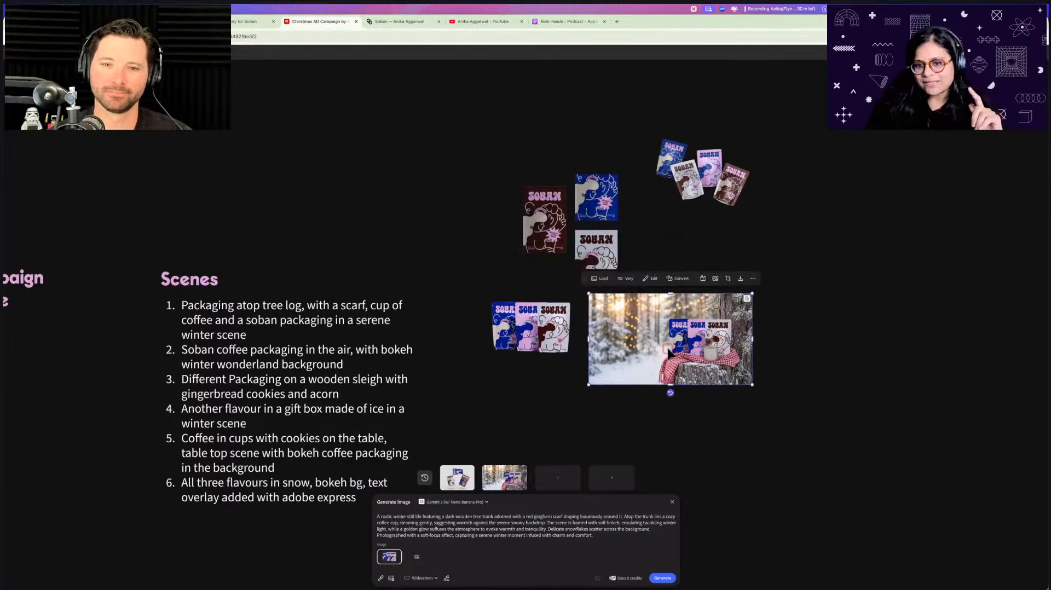
{"action": "left_click", "coordinate": [600, 280]}
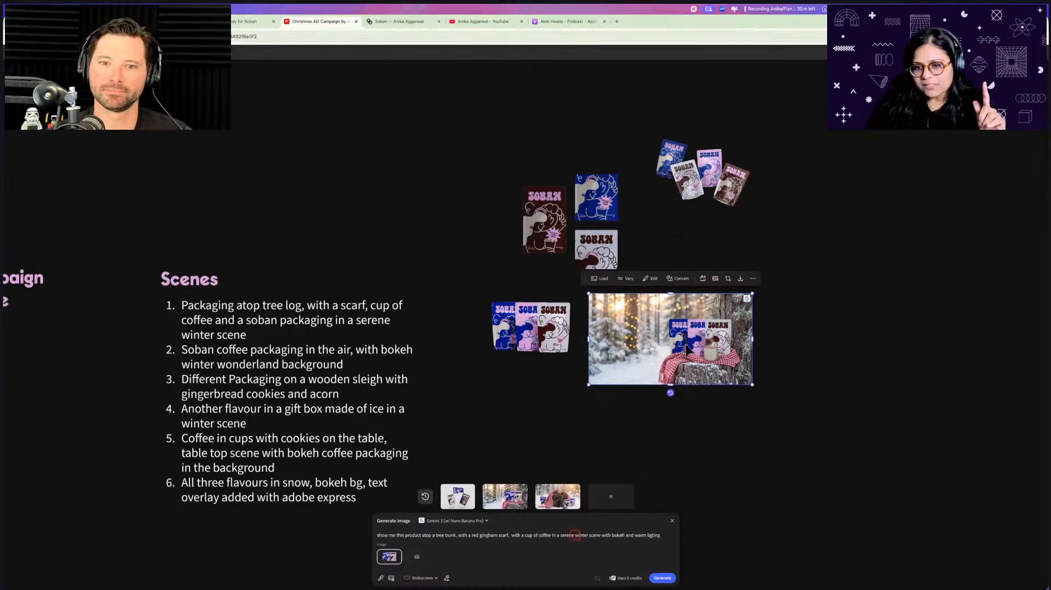
Place the second generated scene on the board, enlarge it and line it up to the right of the first scene
{"action": "mouse_move", "coordinate": [569, 498]}
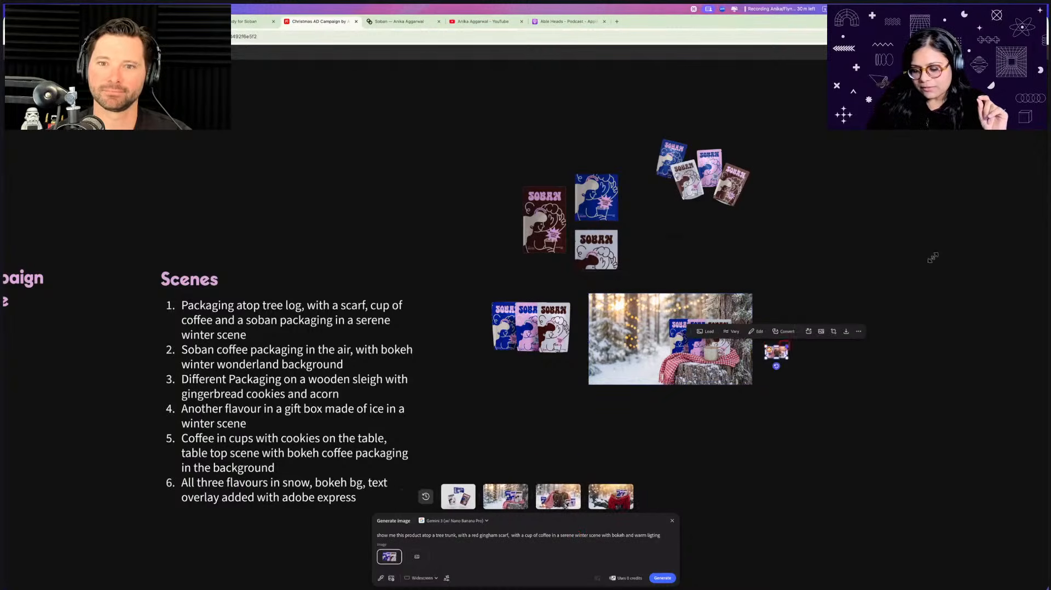
{"action": "left_click_drag", "start_coordinate": [786, 346], "coordinate": [939, 262]}
{"action": "left_click_drag", "start_coordinate": [850, 314], "coordinate": [816, 415]}
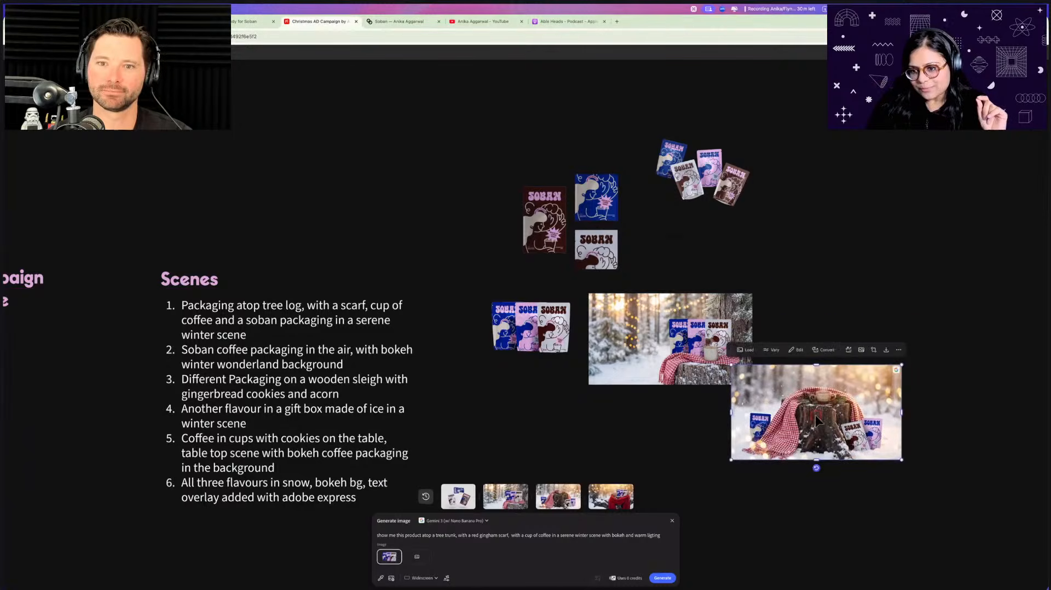
{"action": "scroll", "coordinate": [815, 420], "scroll_direction": "up", "scroll_amount": 5}
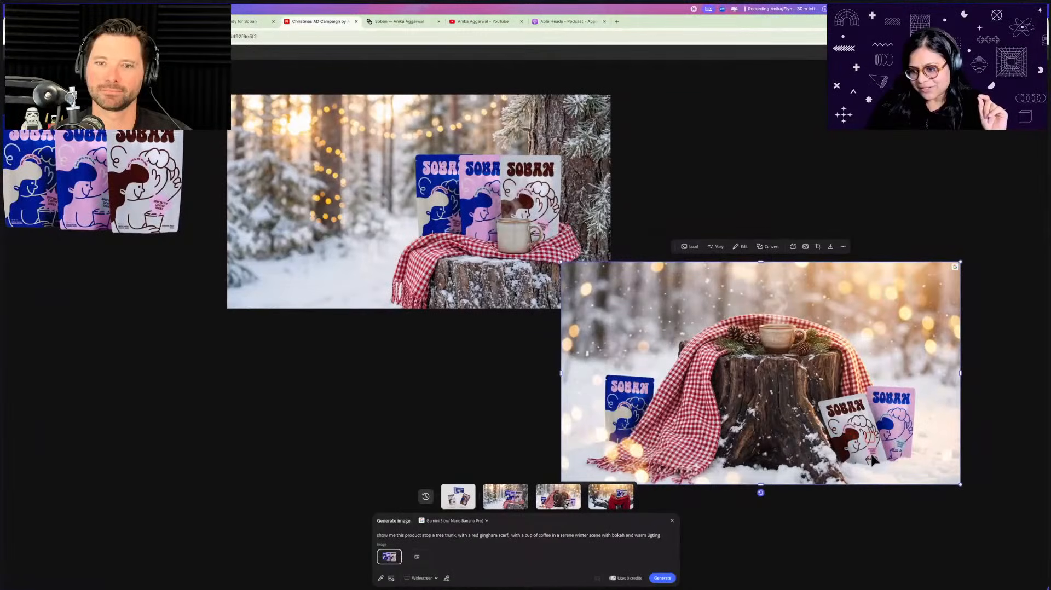
{"action": "left_click_drag", "start_coordinate": [820, 418], "coordinate": [807, 288]}
{"action": "scroll", "coordinate": [807, 293], "scroll_direction": "down", "scroll_amount": 5}
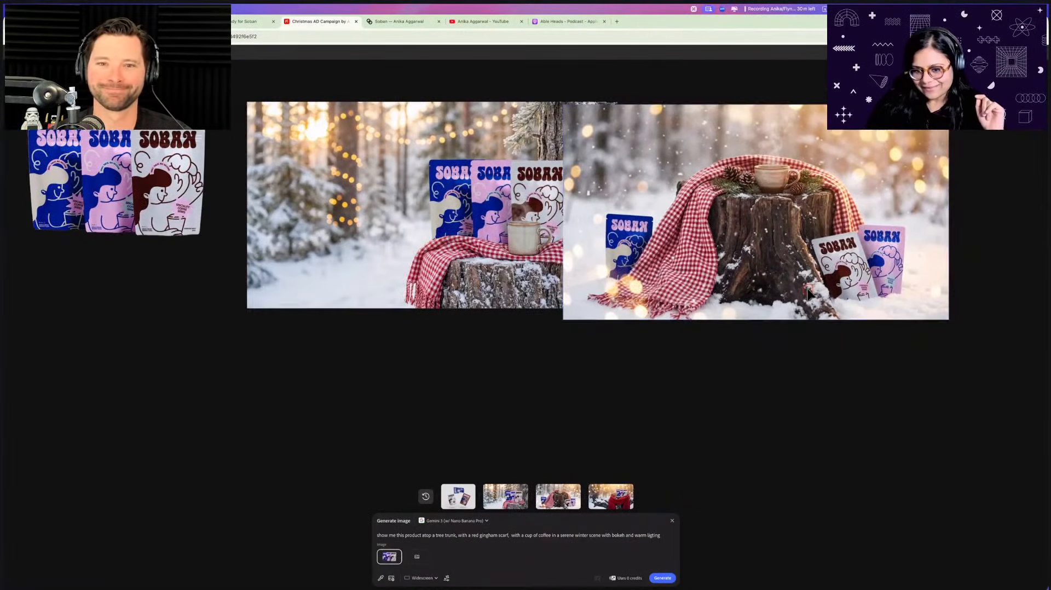
Place the third generated scene enlarged below the other two and generate another version from the "show me this product" prompt
{"action": "left_click_drag", "start_coordinate": [611, 496], "coordinate": [655, 348]}
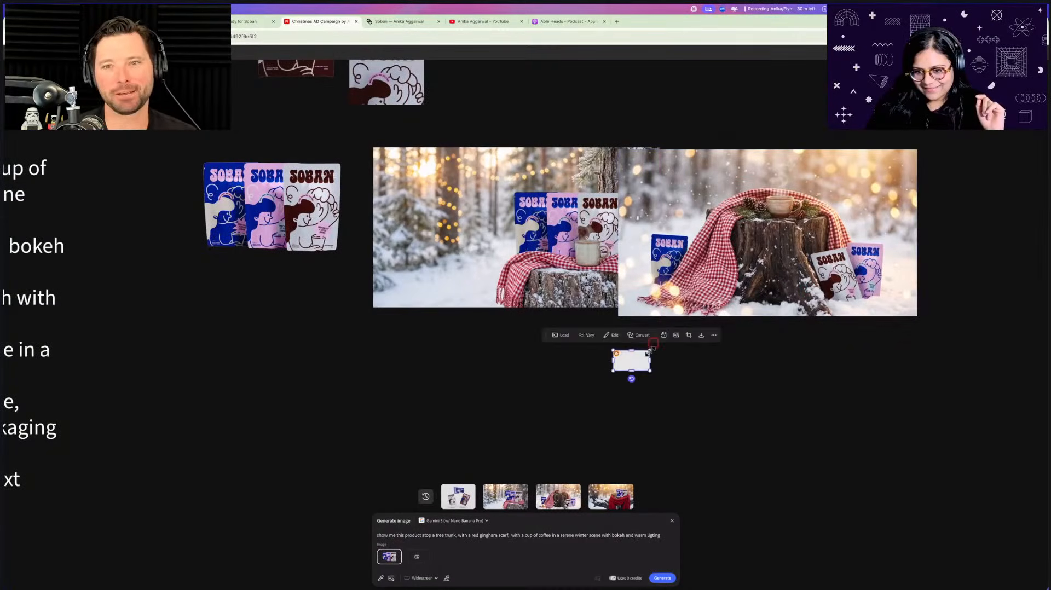
{"action": "left_click_drag", "start_coordinate": [740, 335], "coordinate": [597, 350]}
{"action": "left_click", "coordinate": [661, 578]}
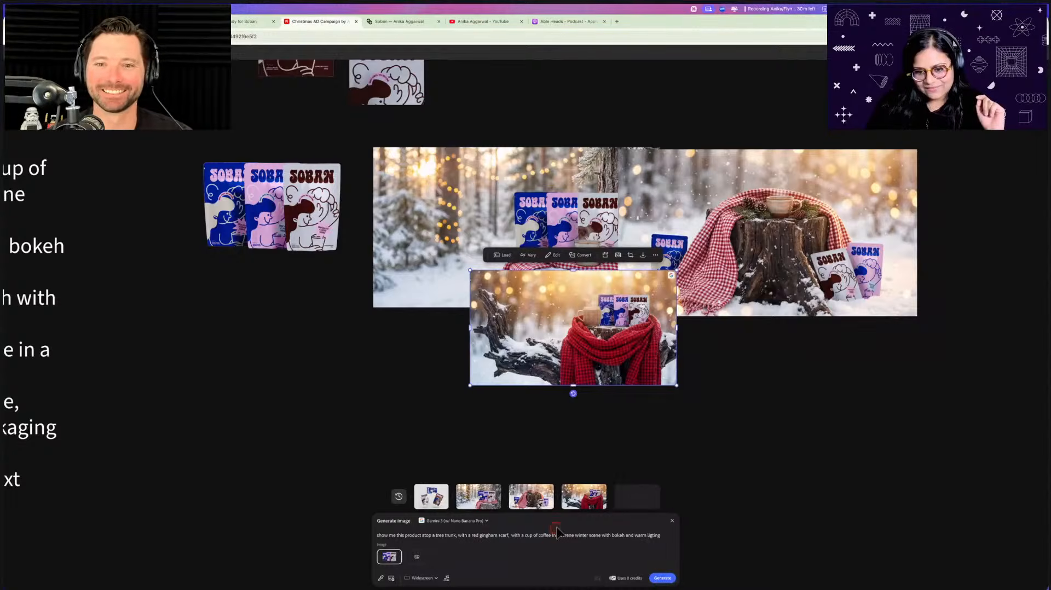
Load the prompt and reference of the third generated scene, the one with the solid red scarf, back into the image generator
{"action": "left_click", "coordinate": [520, 425]}
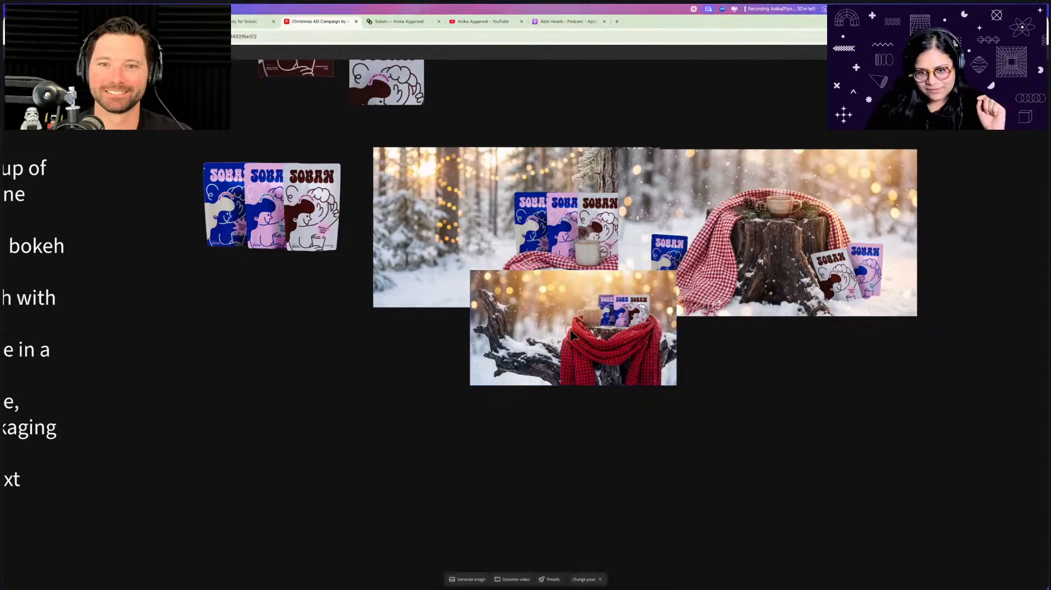
{"action": "left_click", "coordinate": [568, 326]}
{"action": "left_click", "coordinate": [503, 257]}
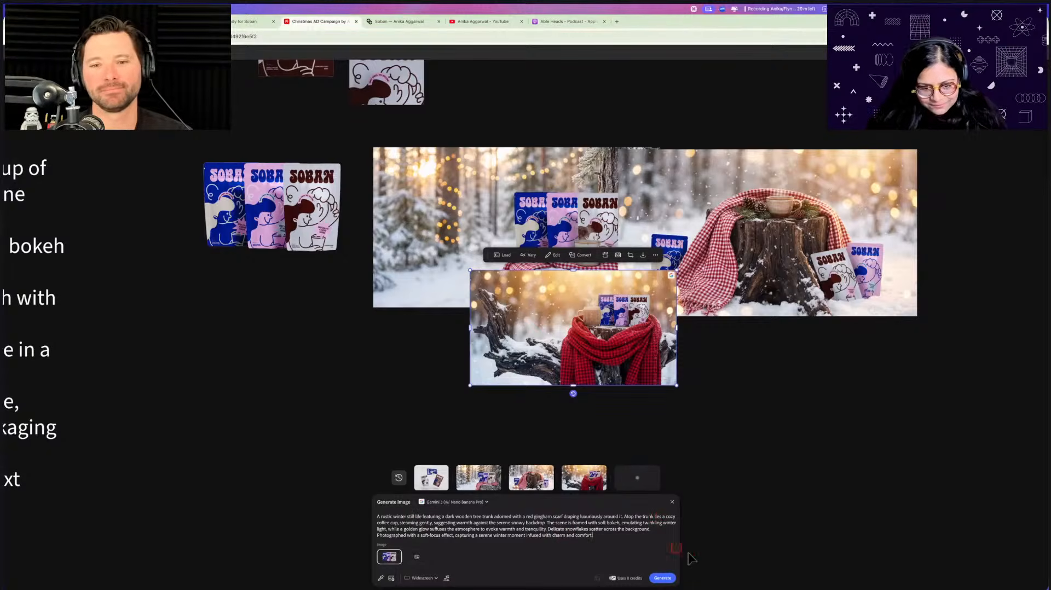
Append "Make the subject the packaging" to the end of the loaded image prompt
{"action": "type", "text": "Make the subje"}
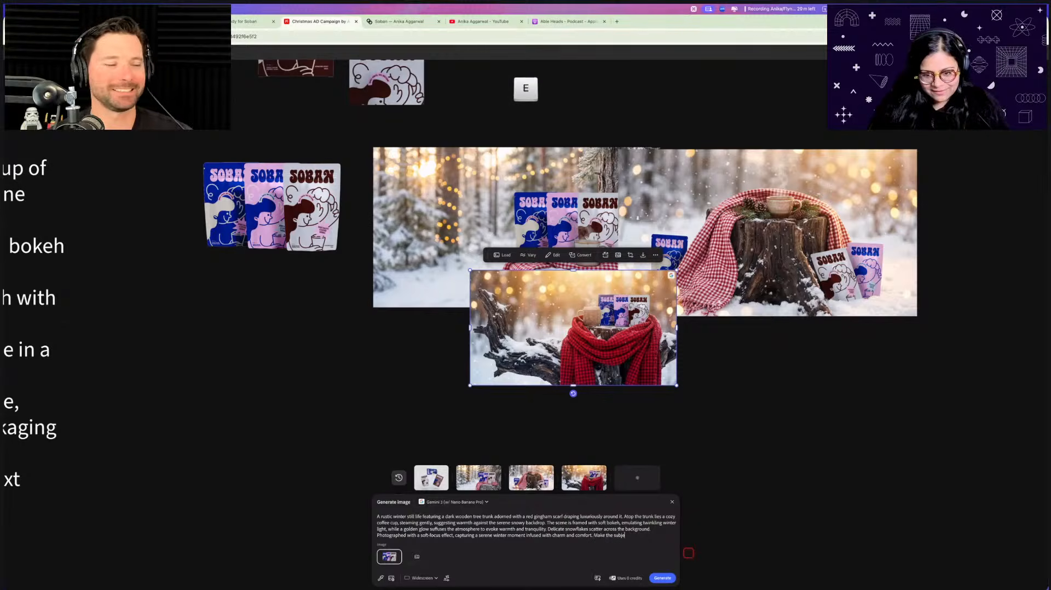
{"action": "type", "text": "ct t"}
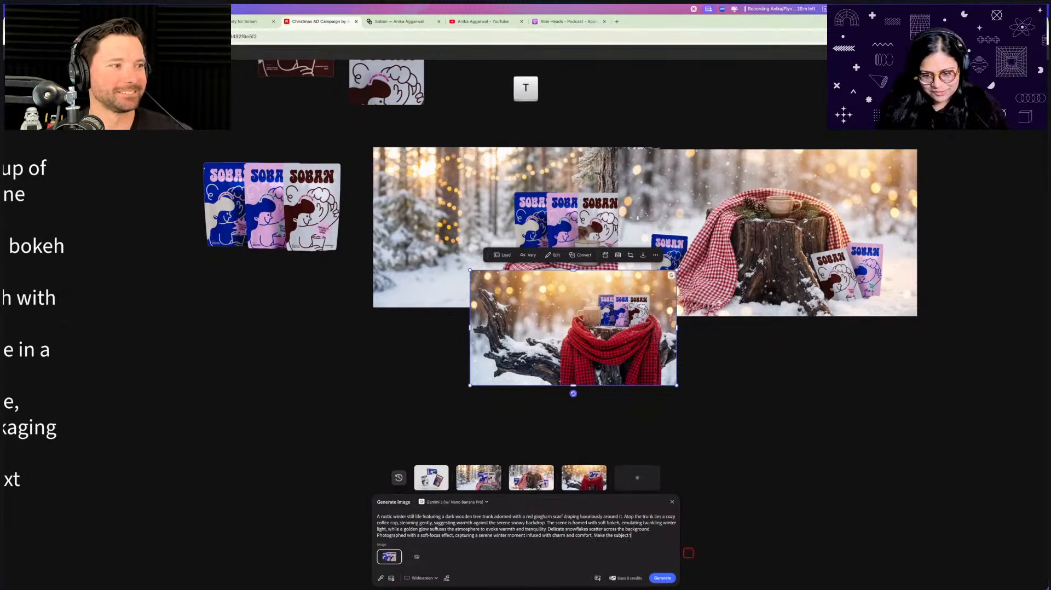
{"action": "type", "text": "he packa"}
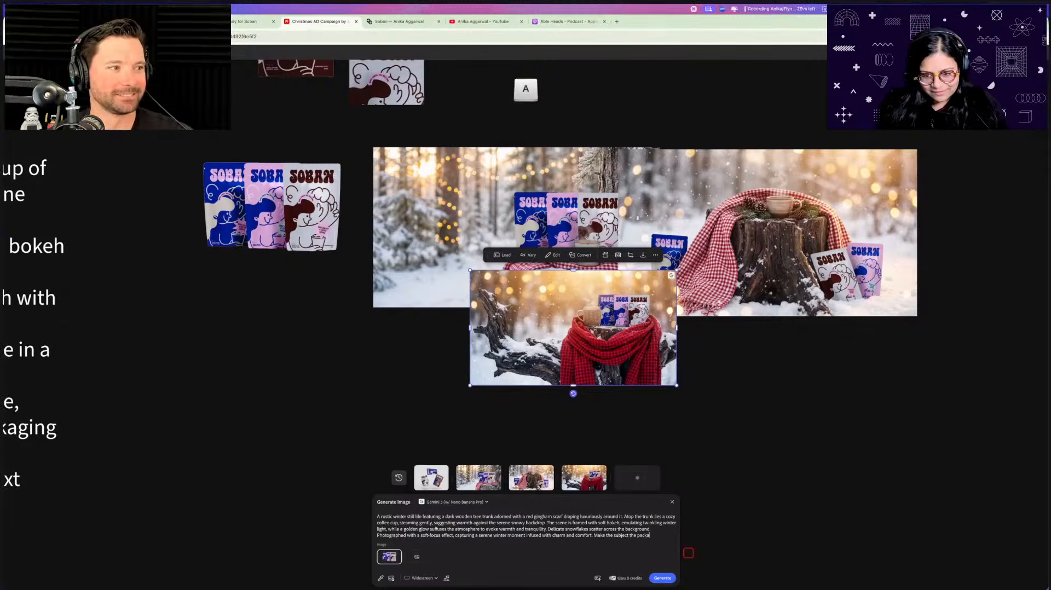
{"action": "type", "text": "ging"}
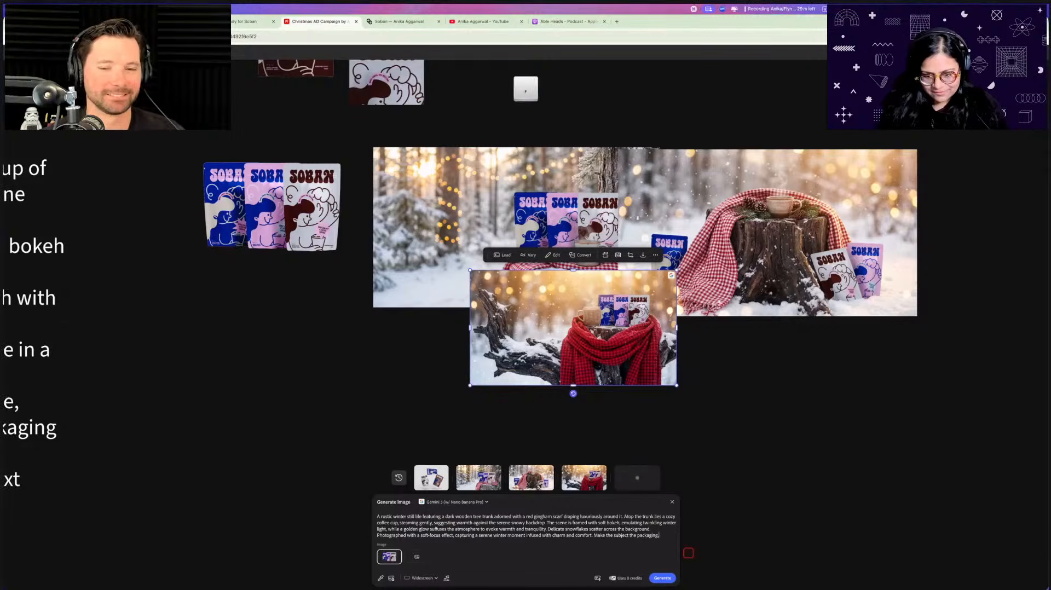
{"action": "type", "text": "."}
{"action": "key", "text": "BackSpace"}
Continue the prompt with ", dont change the characters of the label" and generate the image
{"action": "type", "text": ", dont change"}
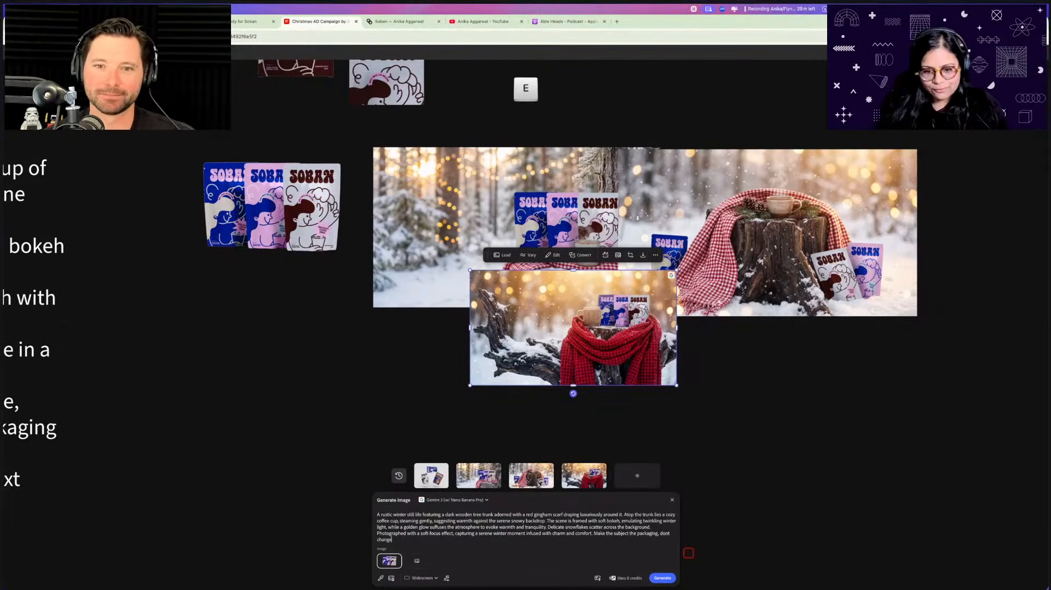
{"action": "type", "text": " the characters of the lavel"}
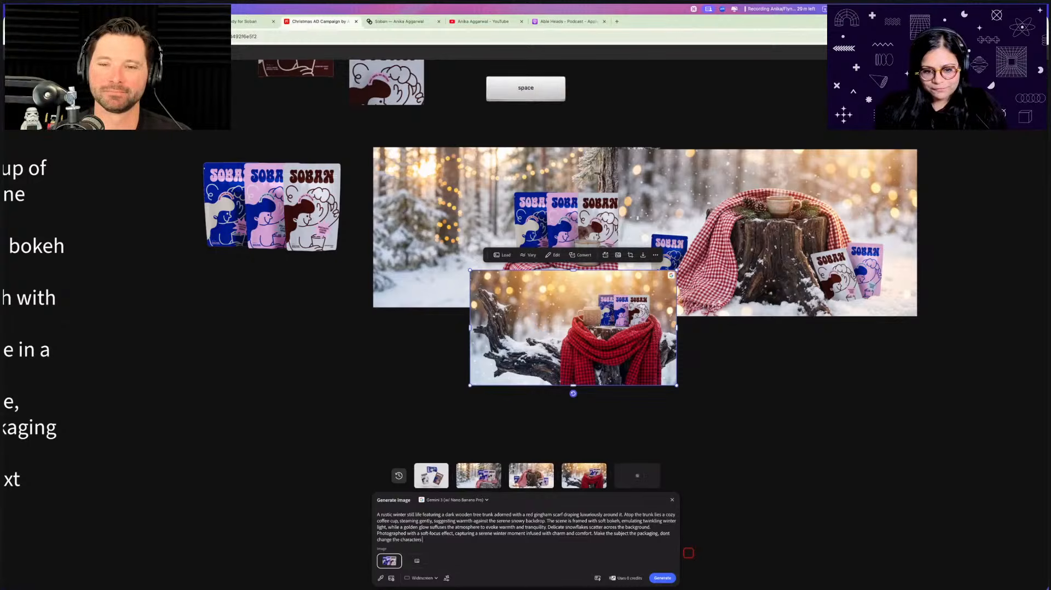
{"action": "key", "text": "BackSpace"}
{"action": "key", "text": "BackSpace"}
{"action": "key", "text": "BackSpace"}
{"action": "type", "text": "v"}
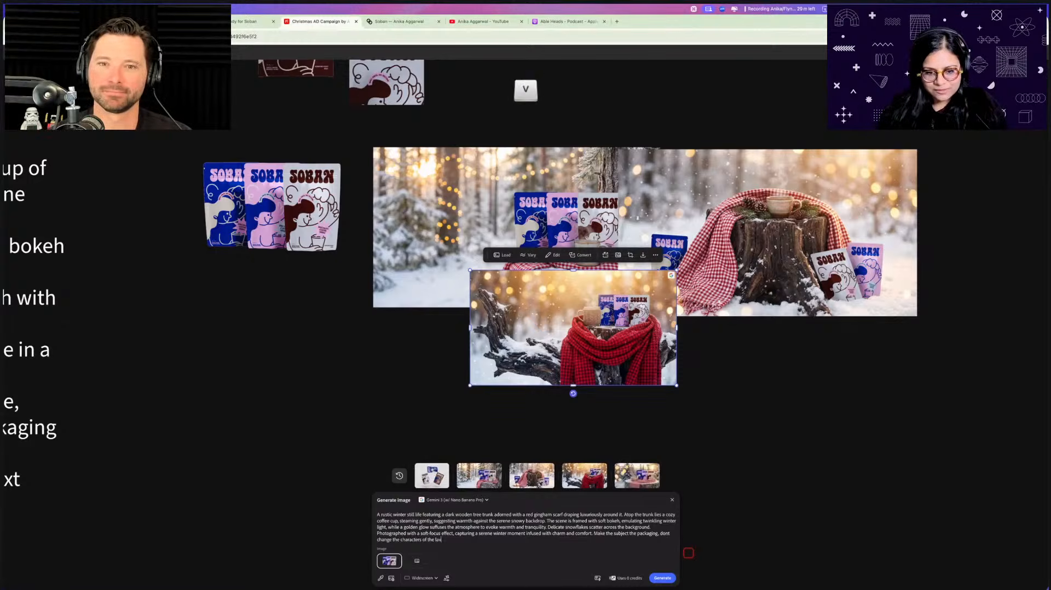
{"action": "key", "text": "BackSpace"}
{"action": "key", "text": "BackSpace"}
{"action": "key", "text": "BackSpace"}
{"action": "type", "text": "bel"}
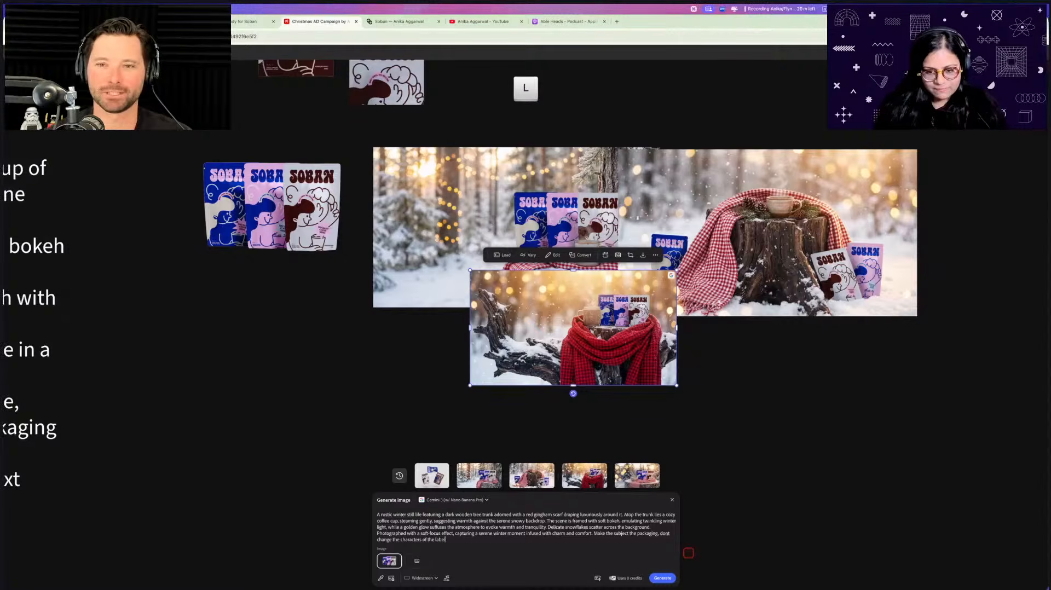
{"action": "left_click", "coordinate": [663, 578]}
Place the generated scene with pouches on a gingham-covered stump enlarged over the red scarf scene and compare its labels with the first scene
{"action": "mouse_move", "coordinate": [606, 480]}
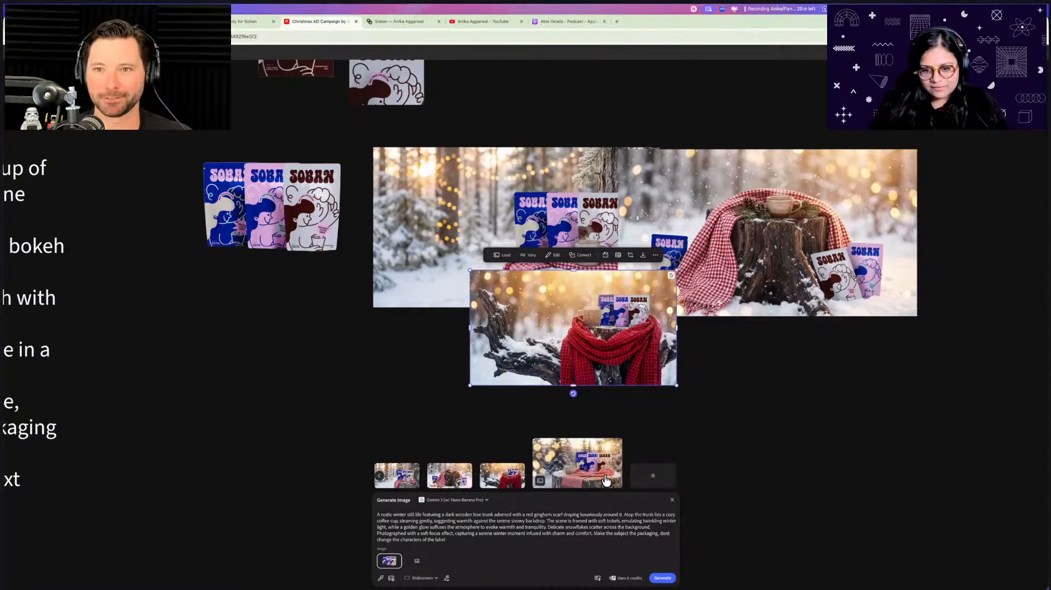
{"action": "left_click", "coordinate": [472, 413]}
{"action": "left_click_drag", "start_coordinate": [508, 413], "coordinate": [639, 323]}
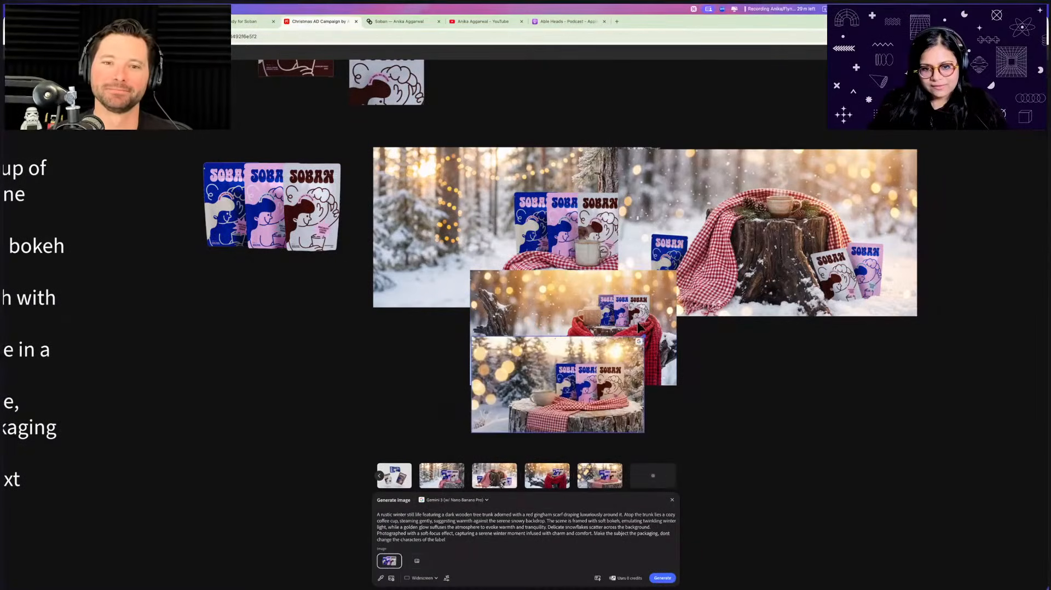
{"action": "left_click_drag", "start_coordinate": [566, 369], "coordinate": [529, 370]}
{"action": "scroll", "coordinate": [561, 268], "scroll_direction": "up", "scroll_amount": 10}
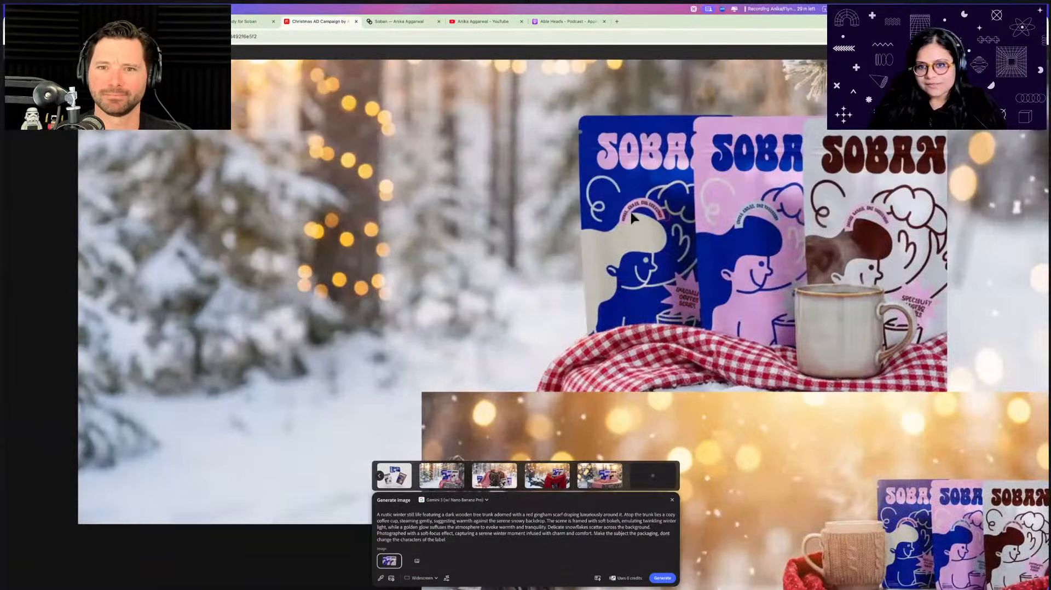
{"action": "scroll", "coordinate": [655, 216], "scroll_direction": "down", "scroll_amount": 10}
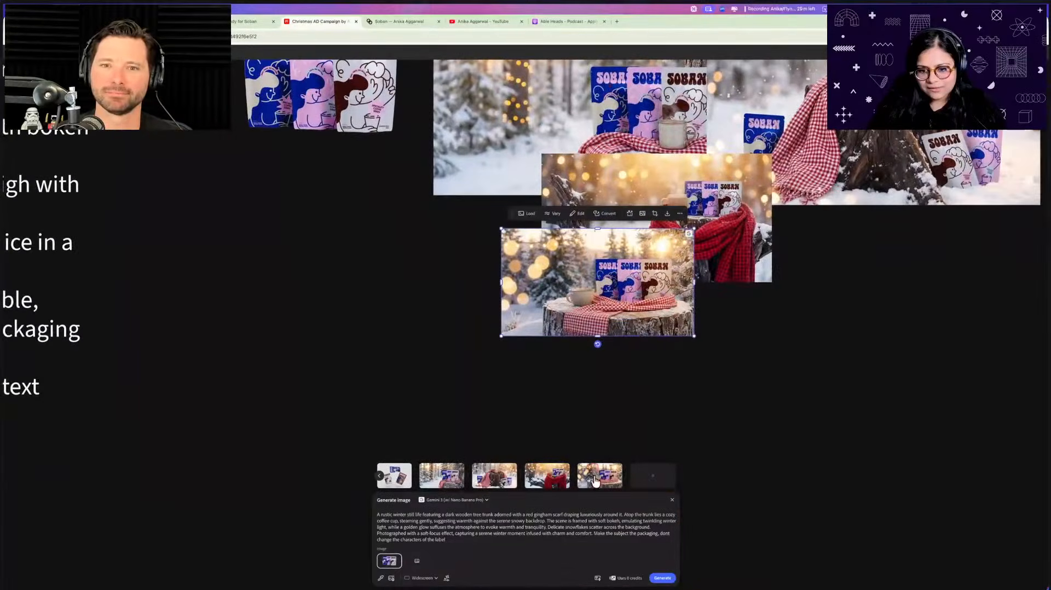
Close the image generator and move the gingham-covered stump scene to the upper right corner of the second scene
{"action": "left_click", "coordinate": [652, 383]}
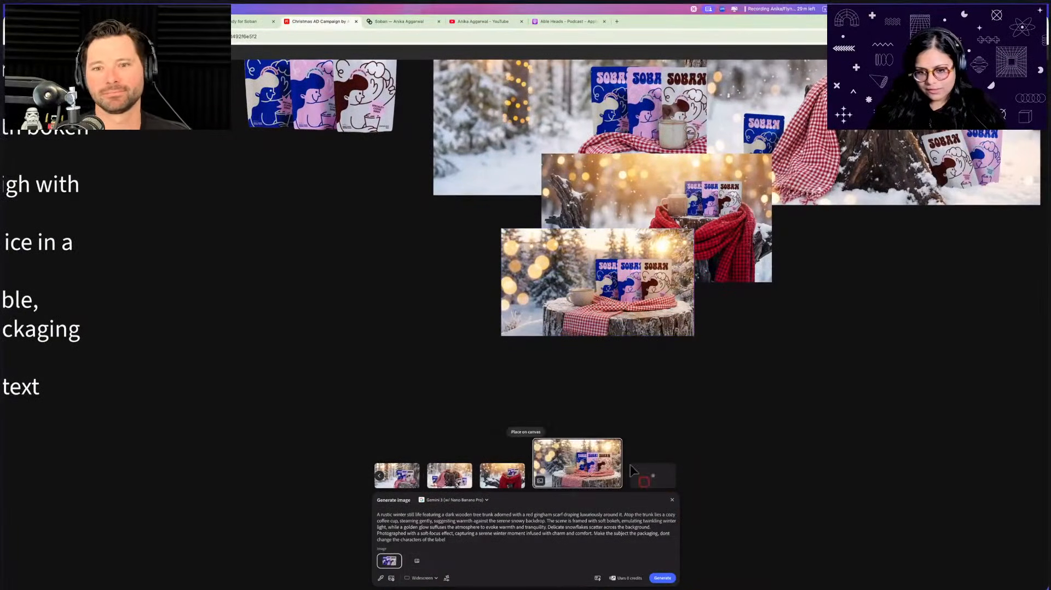
{"action": "scroll", "coordinate": [582, 384], "scroll_direction": "down", "scroll_amount": 10}
{"action": "key", "text": "Escape"}
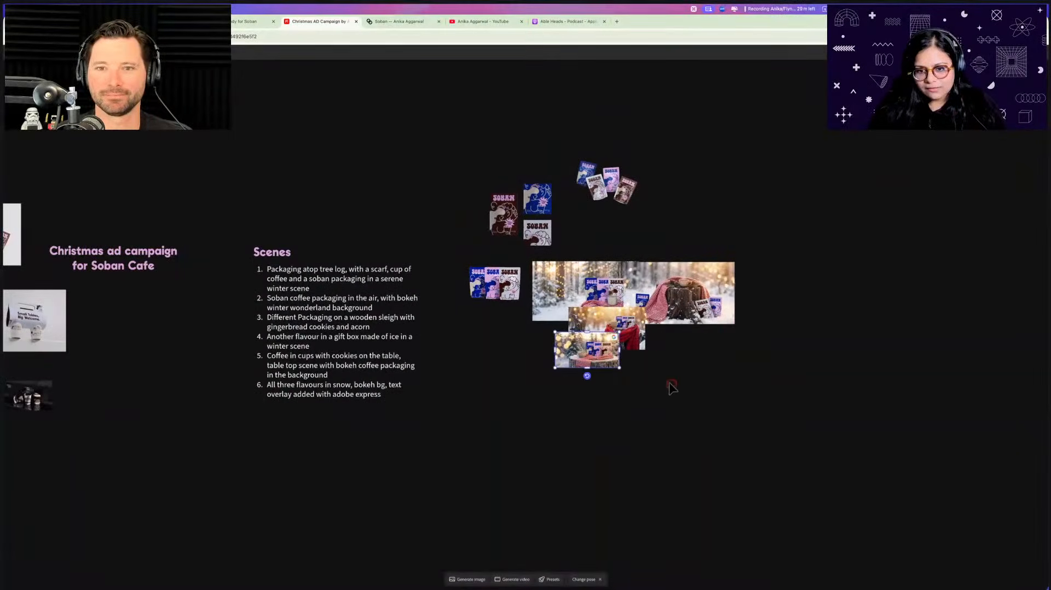
{"action": "key", "text": "Escape"}
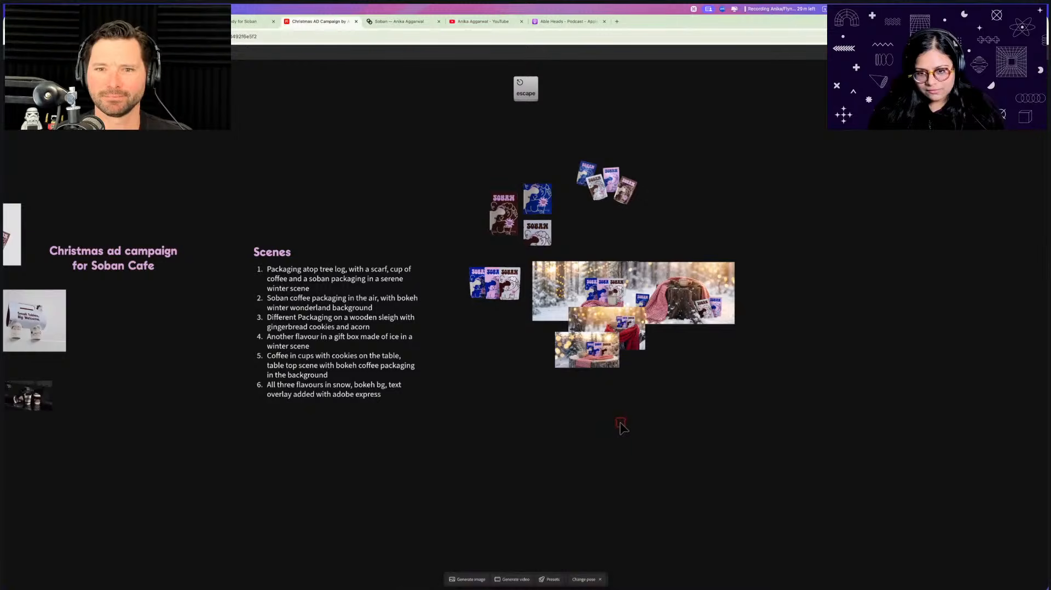
{"action": "left_click_drag", "start_coordinate": [592, 345], "coordinate": [725, 265]}
Reopen the image generator, remove the word "gingham" from the scarf description in the prompt and generate a new version
{"action": "scroll", "coordinate": [640, 337], "scroll_direction": "up", "scroll_amount": 2}
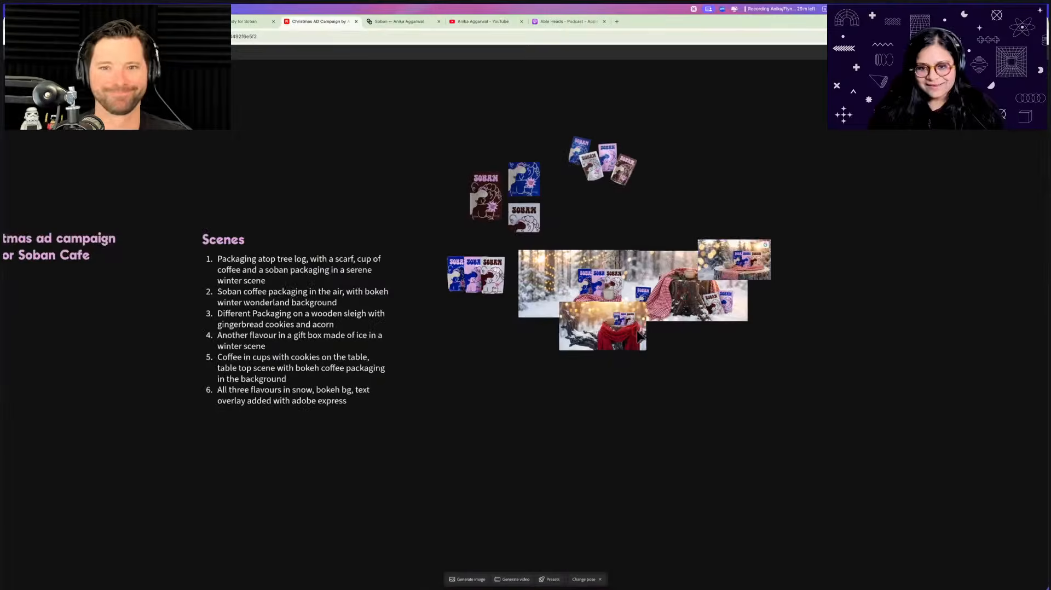
{"action": "scroll", "coordinate": [639, 337], "scroll_direction": "up", "scroll_amount": 3}
{"action": "left_click", "coordinate": [475, 579]}
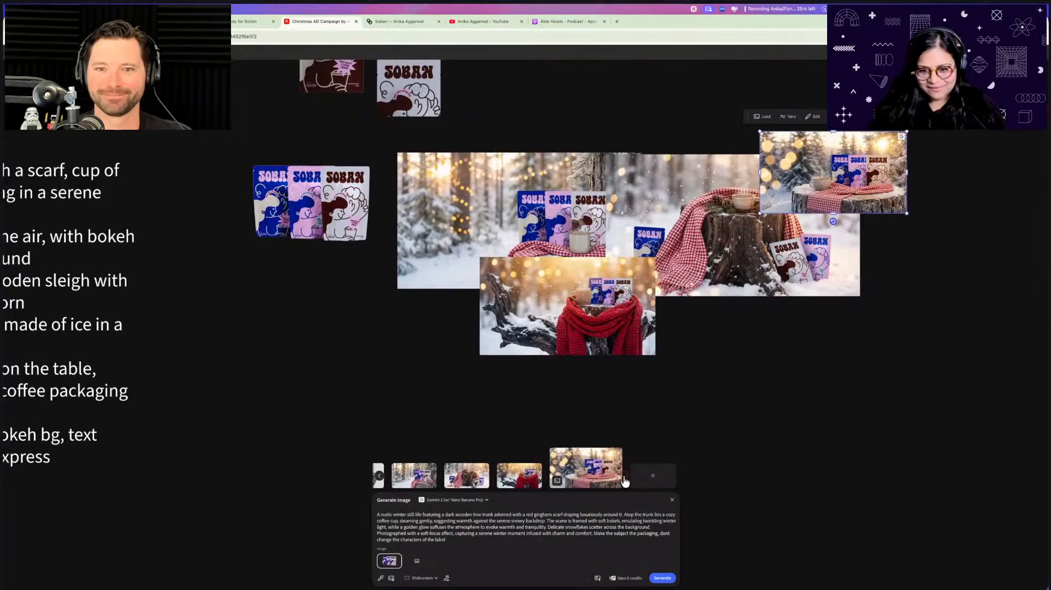
{"action": "left_click", "coordinate": [536, 512]}
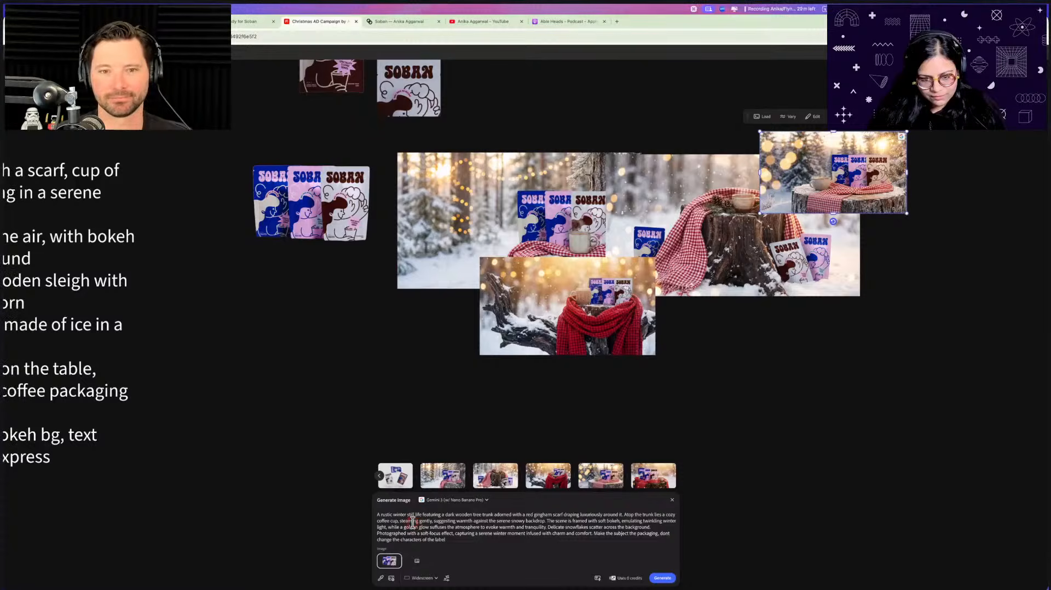
{"action": "double_click", "coordinate": [542, 515]}
{"action": "key", "text": "BackSpace"}
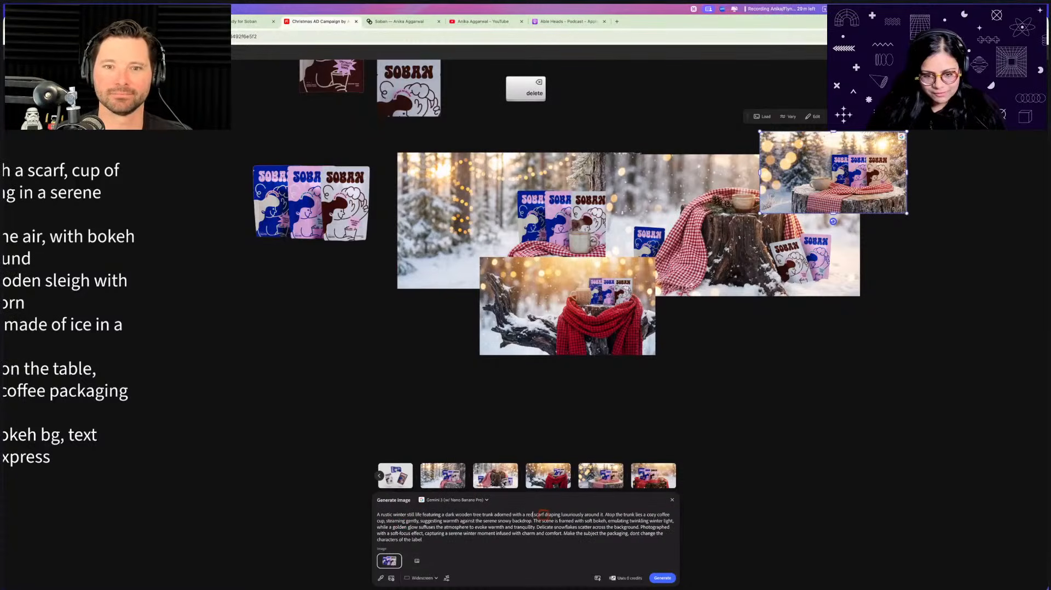
{"action": "left_click", "coordinate": [659, 578]}
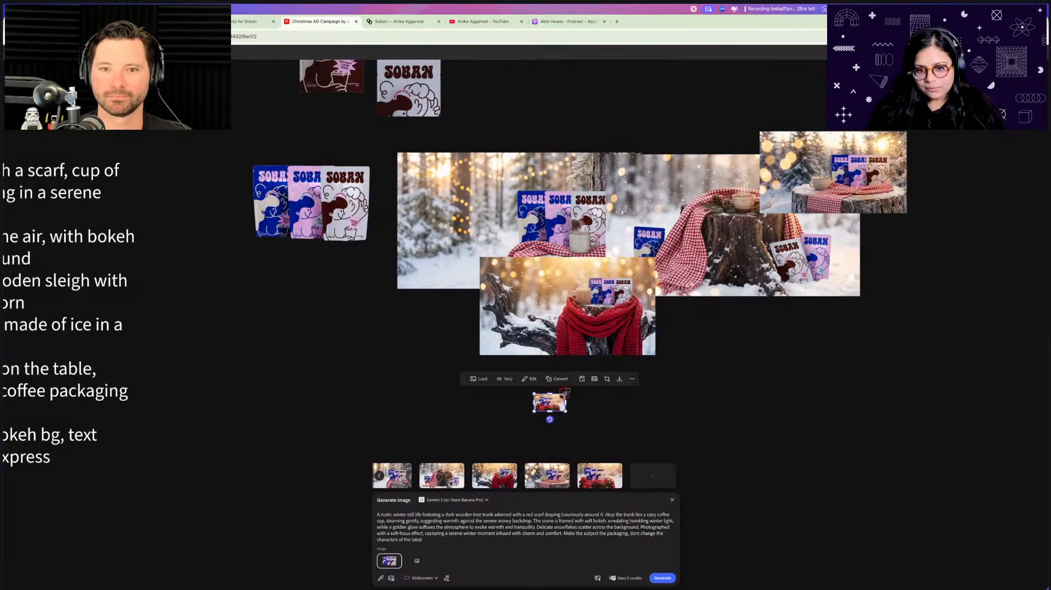
Place the newest generated scene, with the pouches and cup on a dark stump, enlarged below the second scene
{"action": "left_click", "coordinate": [709, 374]}
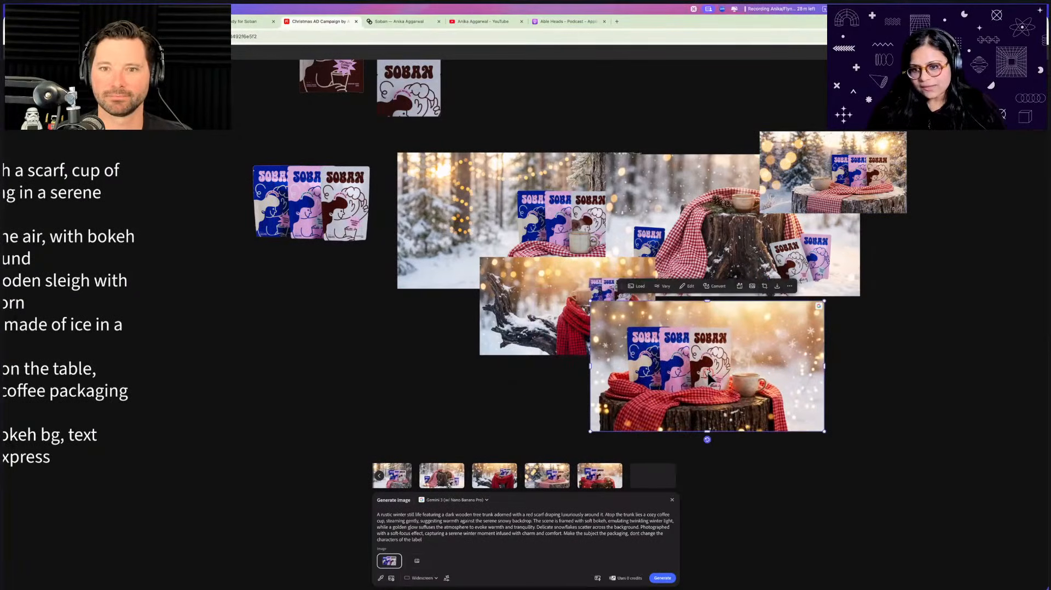
{"action": "scroll", "coordinate": [708, 378], "scroll_direction": "down", "scroll_amount": 2}
{"action": "scroll", "coordinate": [709, 377], "scroll_direction": "right", "scroll_amount": 2}
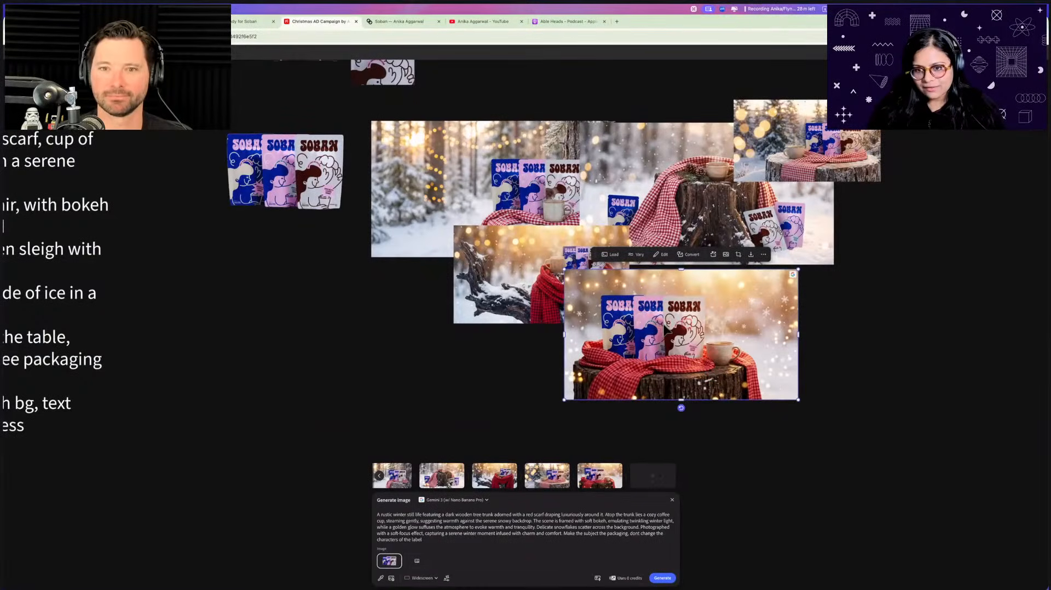
Group the four earlier scenes toward the upper right of the board and move the dark stump scene beside the three-pouch cutout
{"action": "scroll", "coordinate": [664, 330], "scroll_direction": "down", "scroll_amount": 5}
{"action": "left_click", "coordinate": [711, 263]}
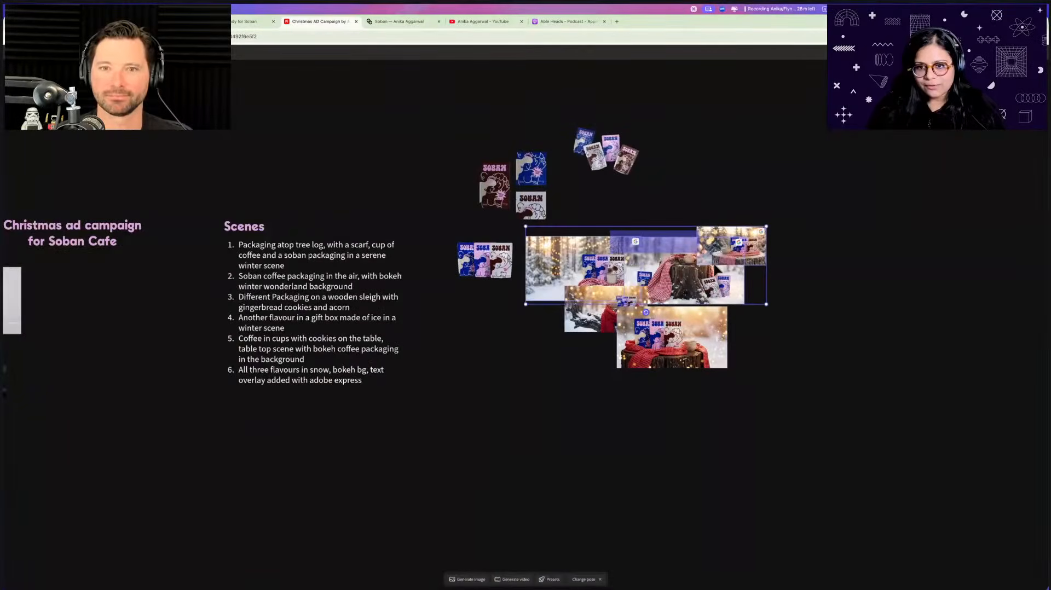
{"action": "left_click_drag", "start_coordinate": [801, 216], "coordinate": [844, 210]}
{"action": "left_click_drag", "start_coordinate": [592, 315], "coordinate": [641, 228]}
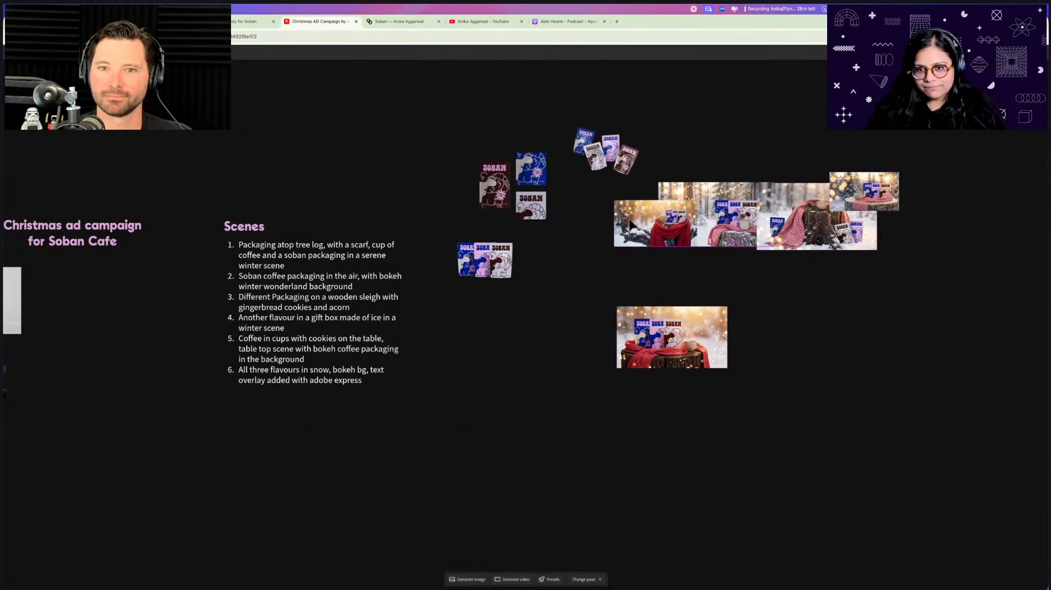
{"action": "left_click_drag", "start_coordinate": [616, 321], "coordinate": [532, 268]}
Reopen the image generator and generate several more versions from the unchanged red scarf prompt
{"action": "scroll", "coordinate": [551, 303], "scroll_direction": "up", "scroll_amount": 5}
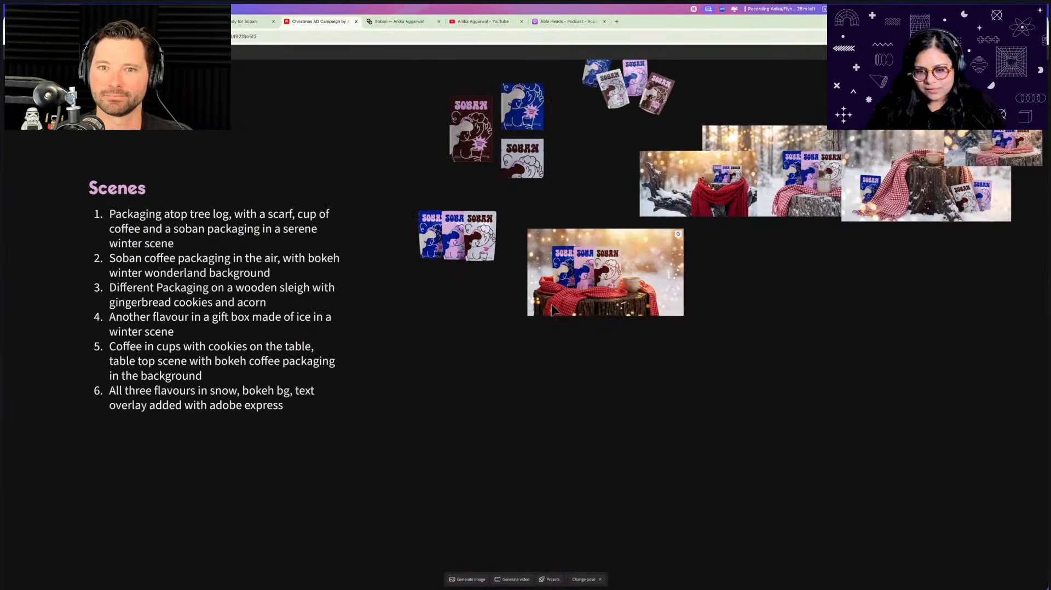
{"action": "left_click", "coordinate": [467, 579]}
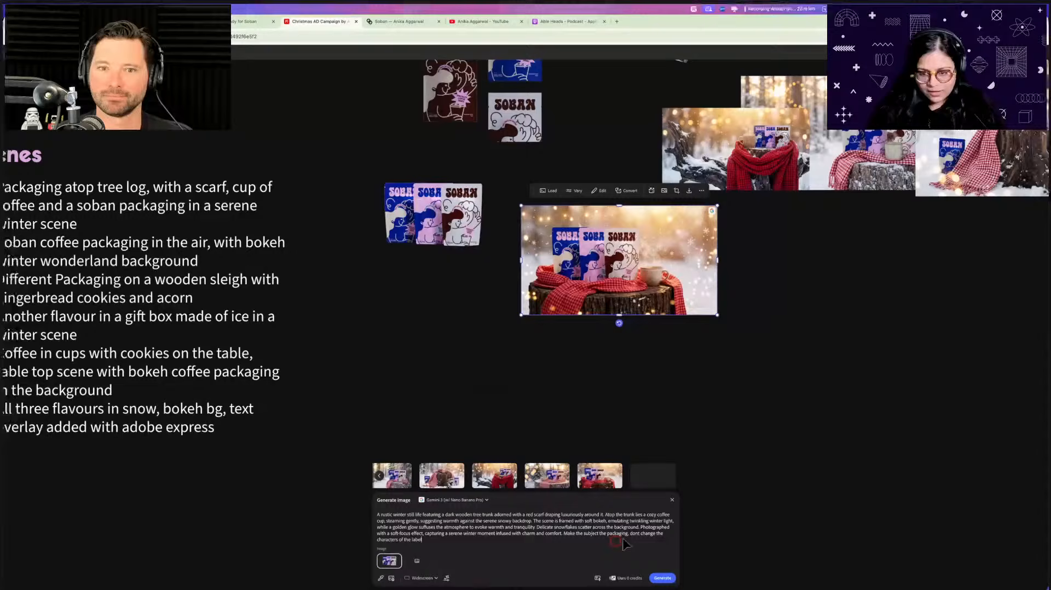
{"action": "left_click", "coordinate": [656, 578]}
{"action": "left_click", "coordinate": [661, 582]}
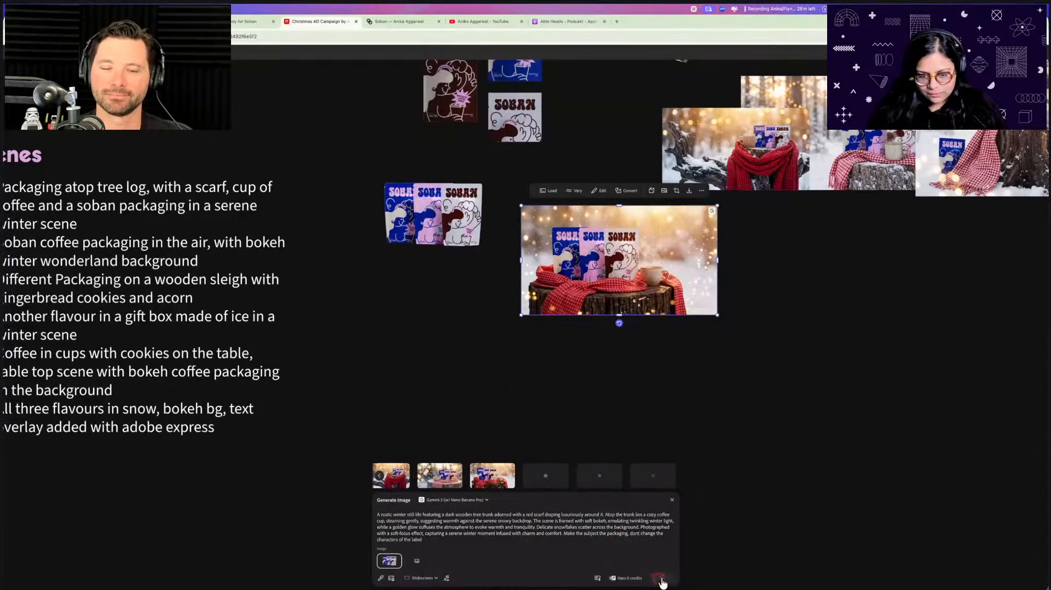
Replace the whole prompt with "show me this subject in a serene winter wonderland scene" for the second scene in the list
{"action": "scroll", "coordinate": [588, 430], "scroll_direction": "left", "scroll_amount": 5}
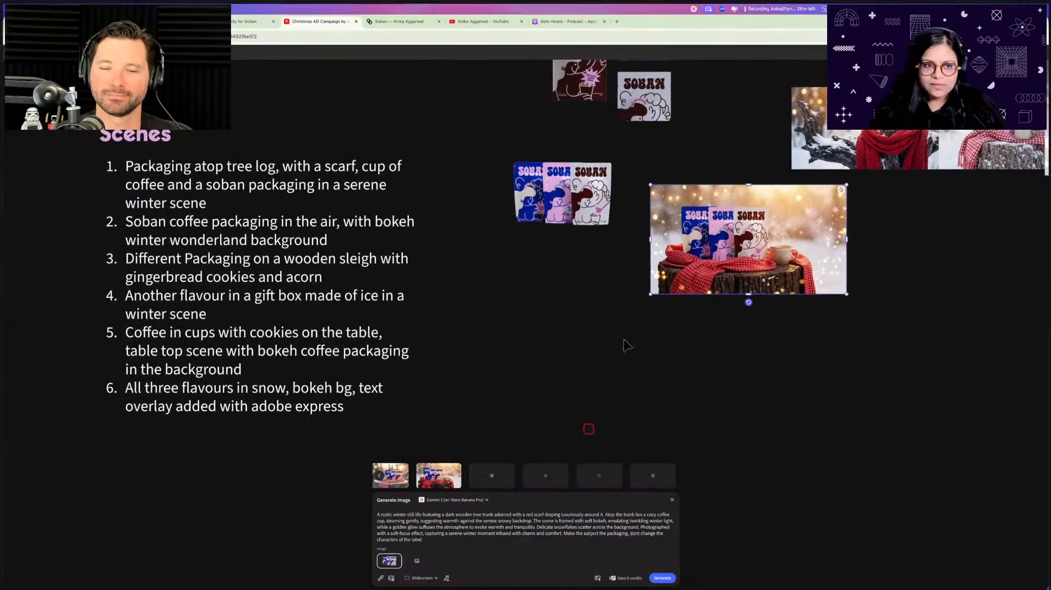
{"action": "triple_click", "coordinate": [422, 539]}
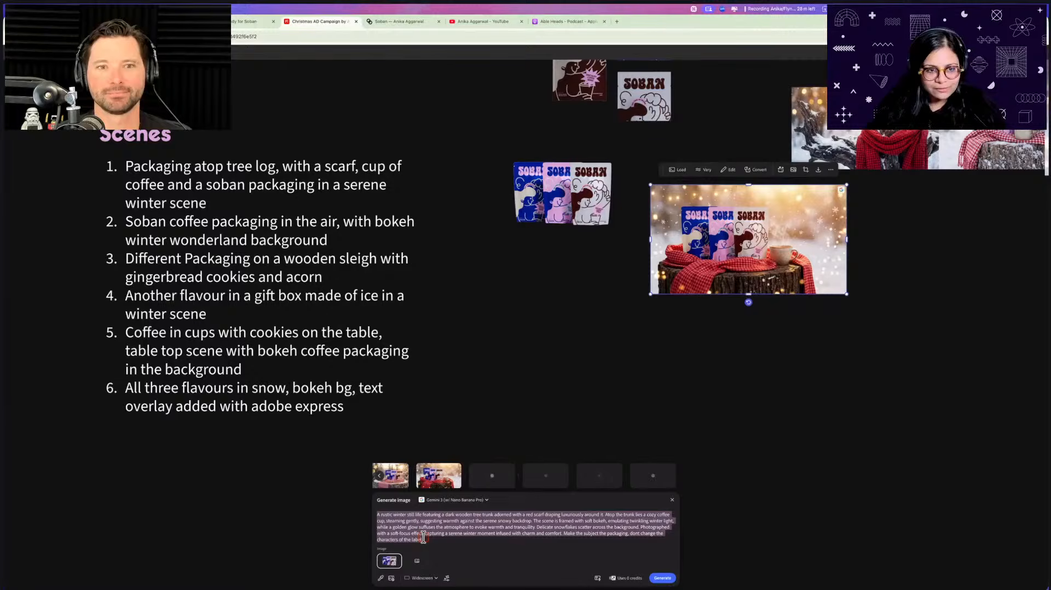
{"action": "type", "text": "s"}
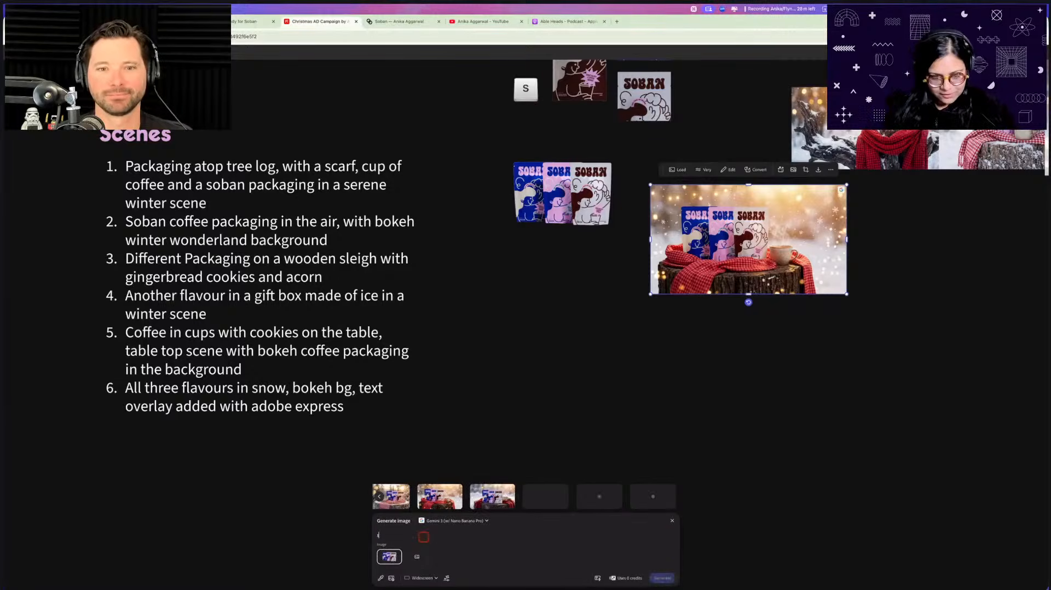
{"action": "type", "text": "how me this subject"}
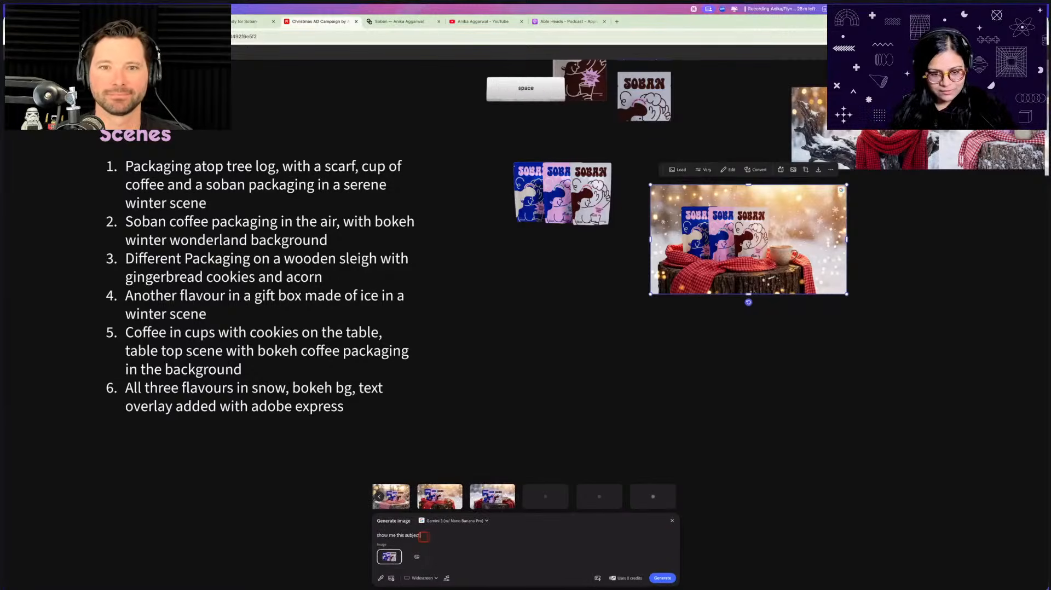
{"action": "type", "text": " int a serene winter wonderland scene"}
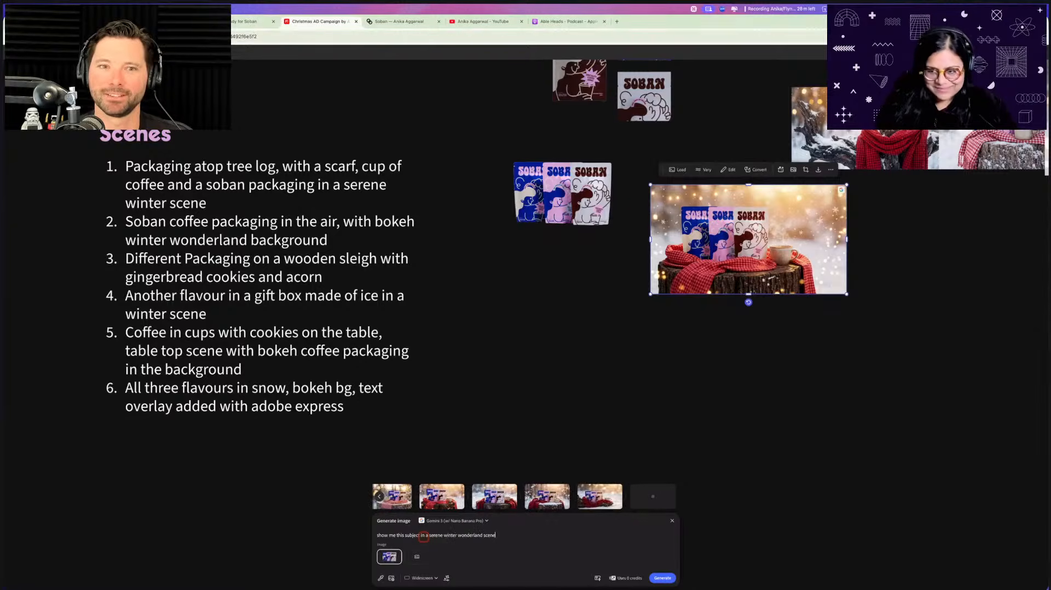
Extend the prompt with ", bokeh background, snow falling, subject in mid-air"
{"action": "type", "text": "h background, snow falling, subjecgt in"}
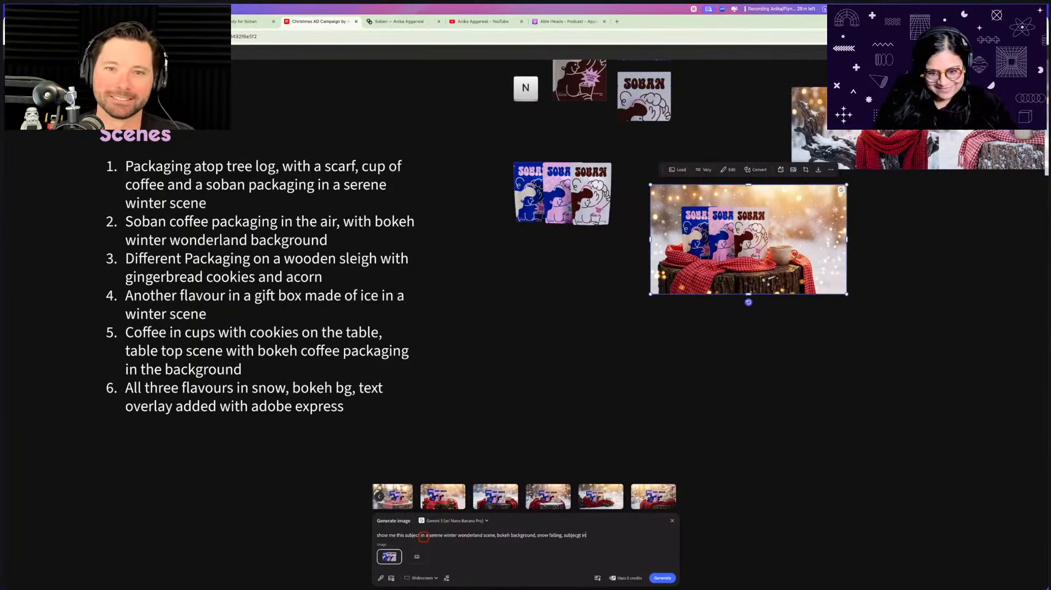
{"action": "key", "text": "BackSpace"}
{"action": "key", "text": "BackSpace"}
{"action": "key", "text": "BackSpace"}
{"action": "key", "text": "BackSpace"}
{"action": "key", "text": "BackSpace"}
{"action": "type", "text": "t in the a"}
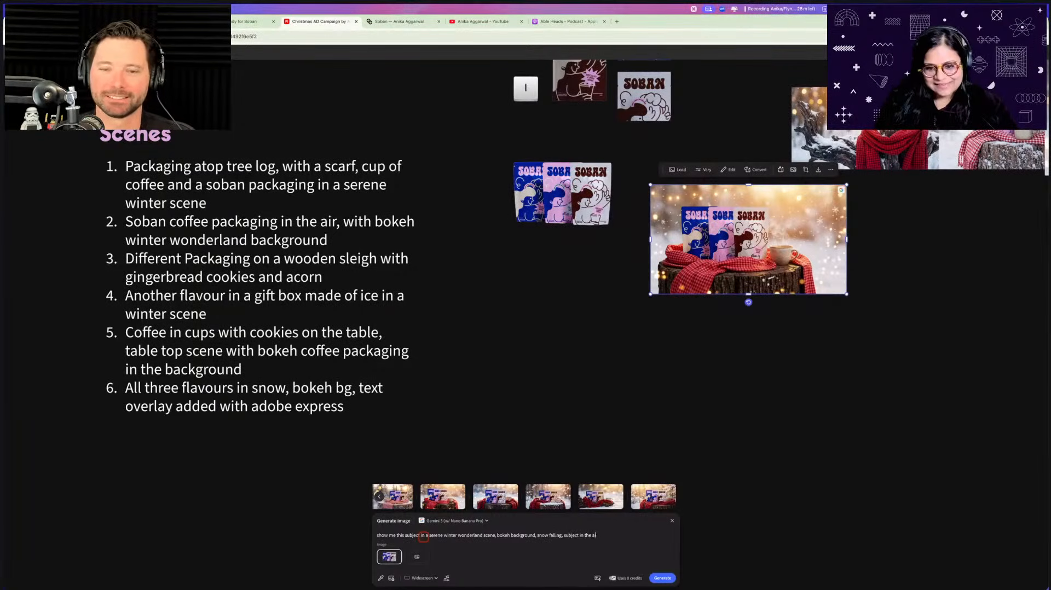
{"action": "type", "text": "i"}
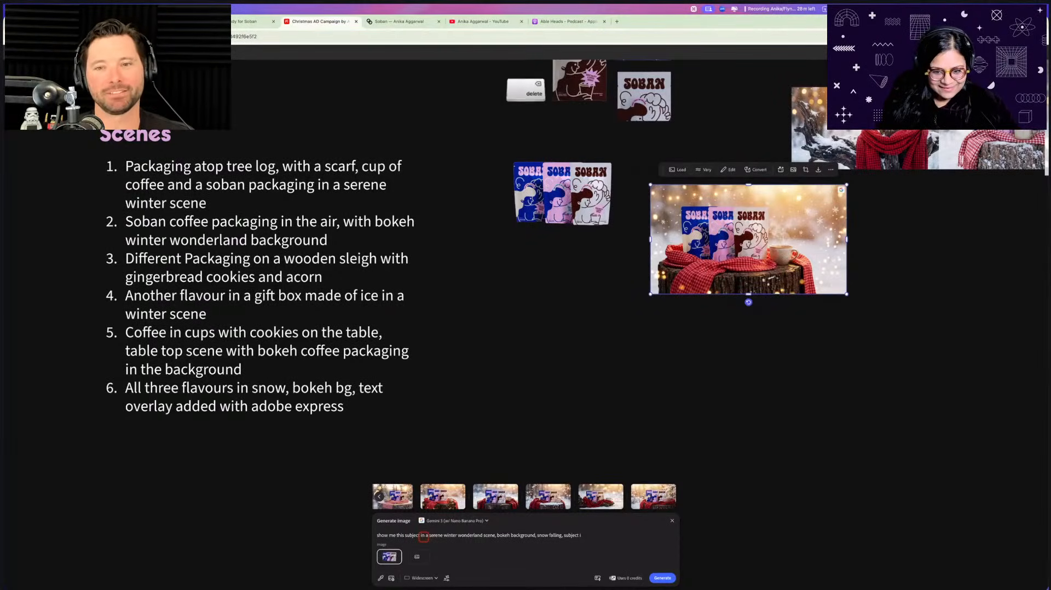
{"action": "type", "text": "r  in mid-air"}
Insert "suspended" before "in mid-air" in the prompt and append ", warm lighting"
{"action": "key", "text": "Left"}
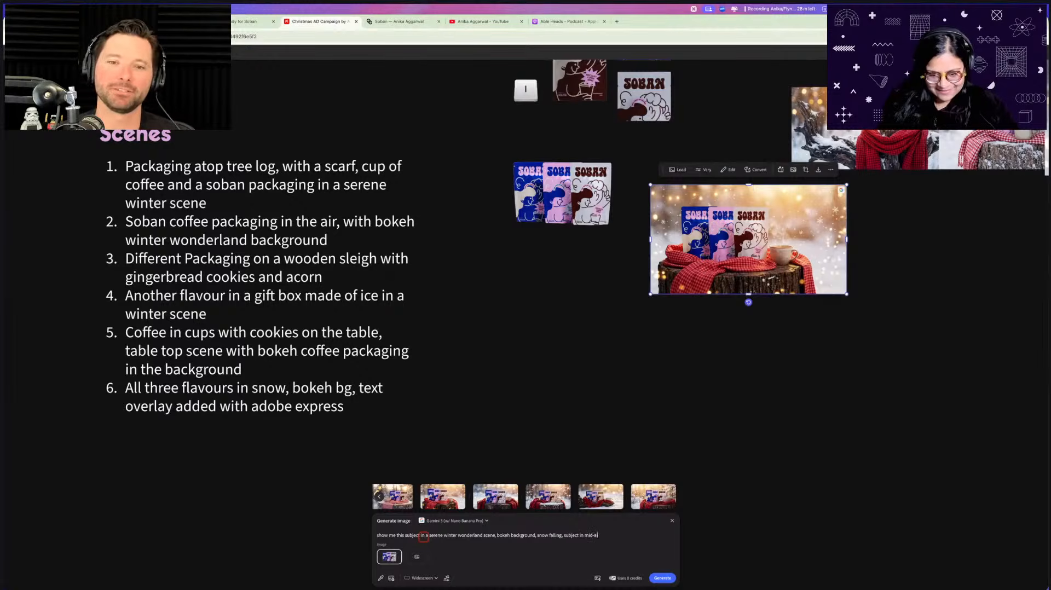
{"action": "key", "text": "Left"}
{"action": "key", "text": "Left"}
{"action": "key", "text": "Left"}
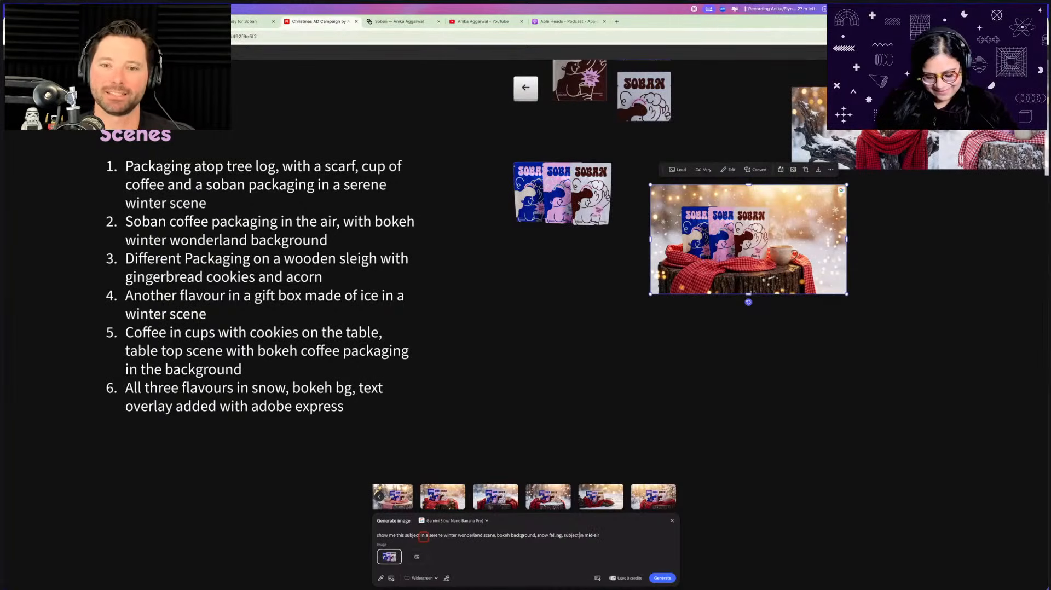
{"action": "type", "text": "suspended"}
{"action": "key", "text": "Down"}
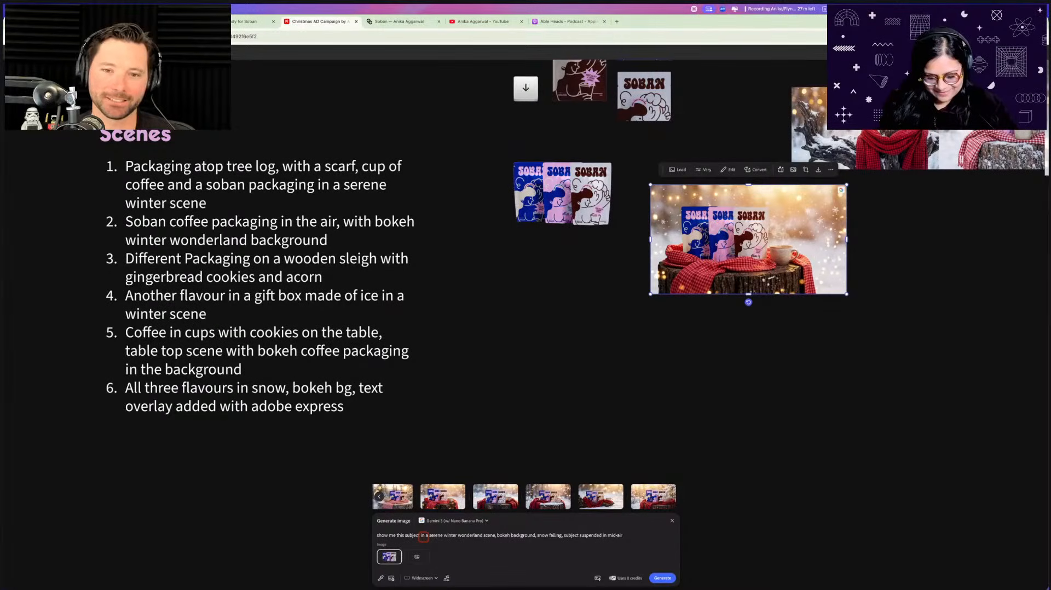
{"action": "type", "text": ", warm lighting"}
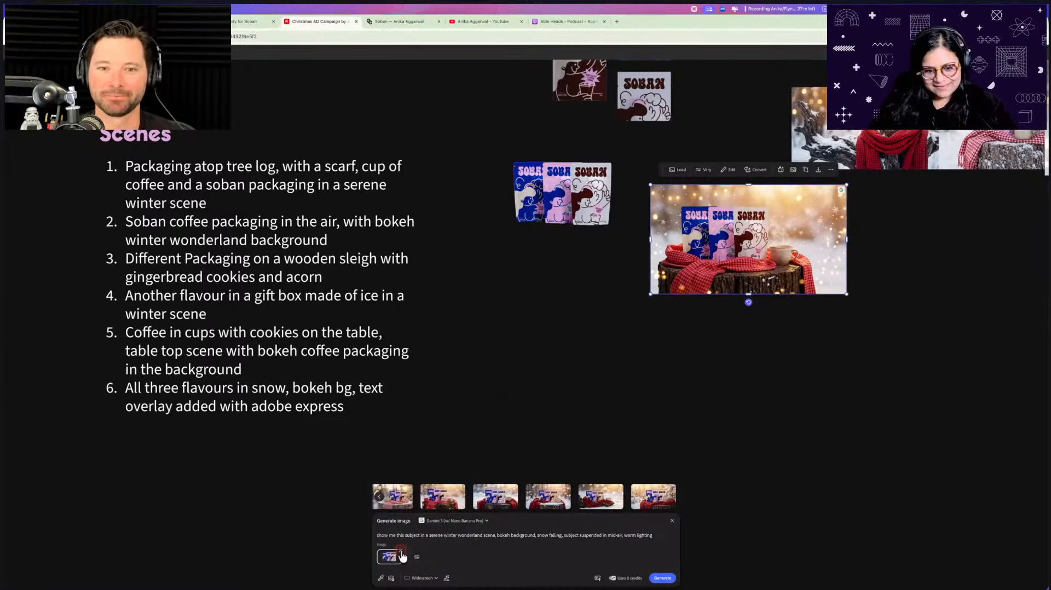
Replace the prompt's reference image with the cutout of four scattered, tilted coffee pouches
{"action": "left_click", "coordinate": [401, 552]}
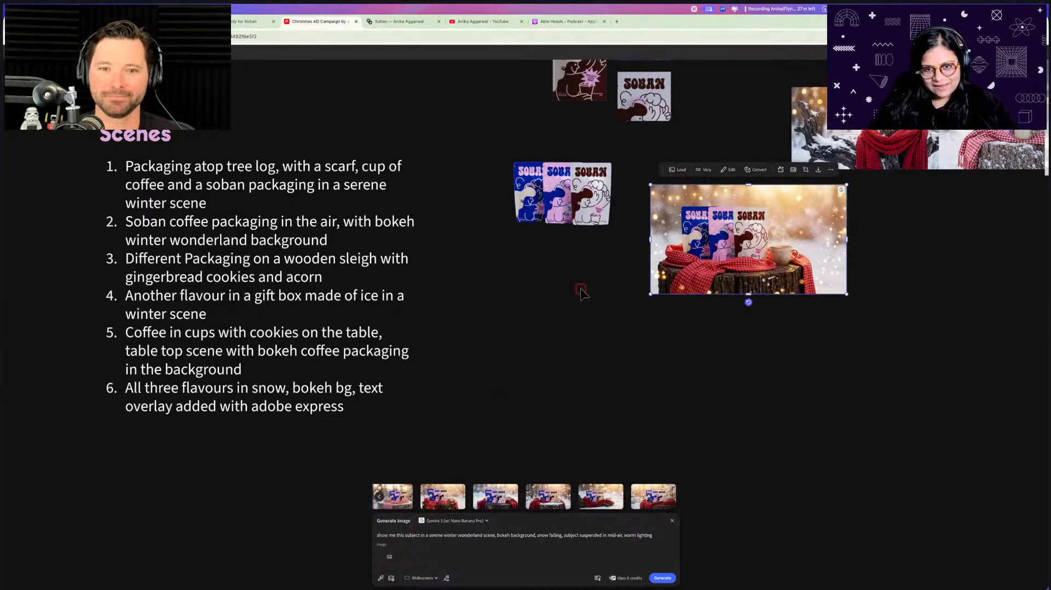
{"action": "scroll", "coordinate": [579, 291], "scroll_direction": "up", "scroll_amount": 4}
{"action": "left_click", "coordinate": [398, 556]}
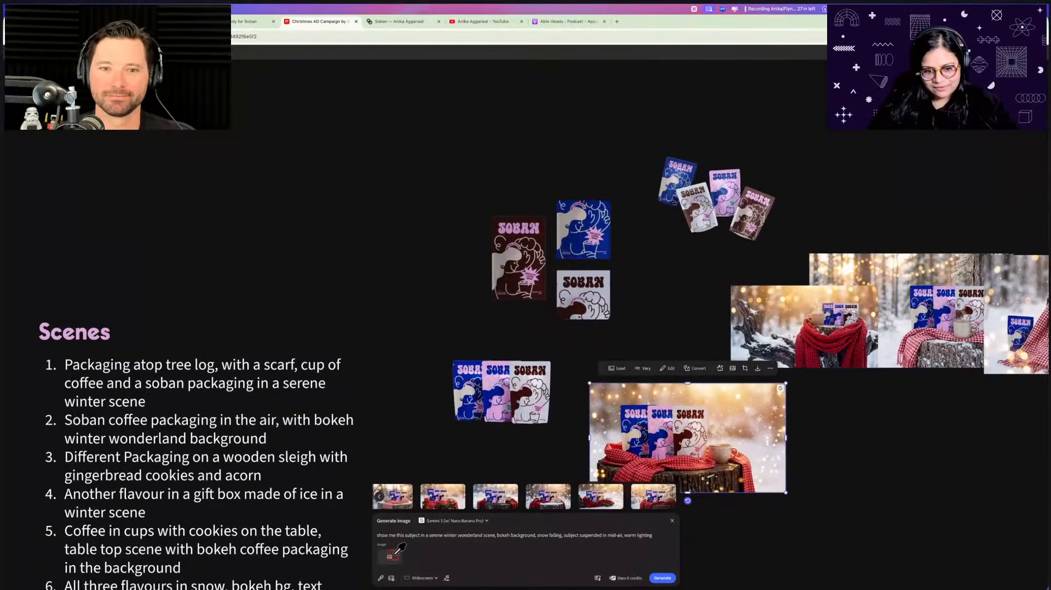
{"action": "left_click", "coordinate": [698, 224]}
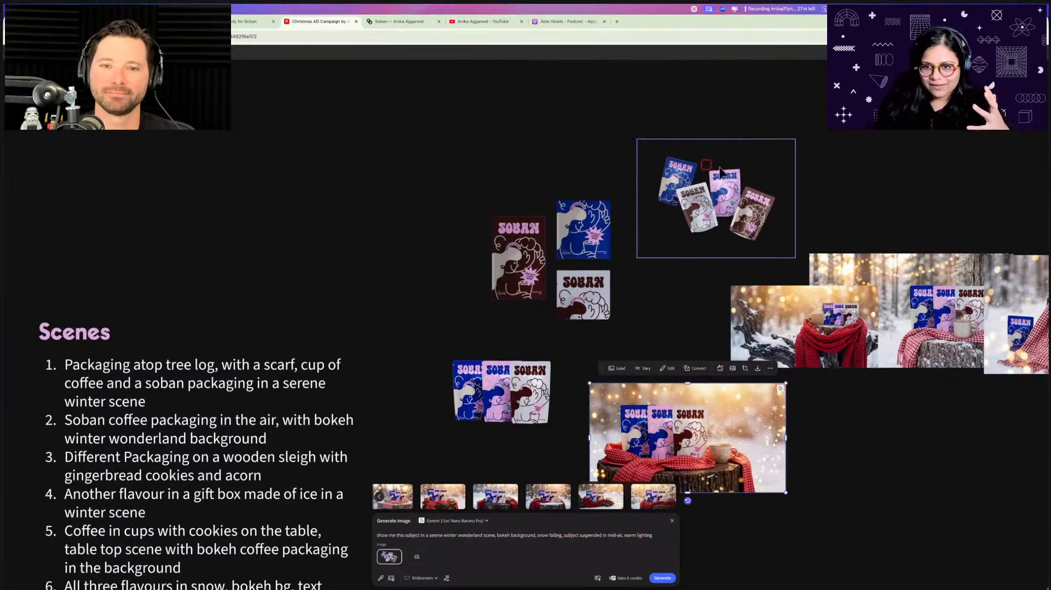
Insert "in the distance" after "snow falling" in the prompt and generate an image from it
{"action": "scroll", "coordinate": [676, 307], "scroll_direction": "down", "scroll_amount": 1}
{"action": "scroll", "coordinate": [676, 306], "scroll_direction": "down", "scroll_amount": 5}
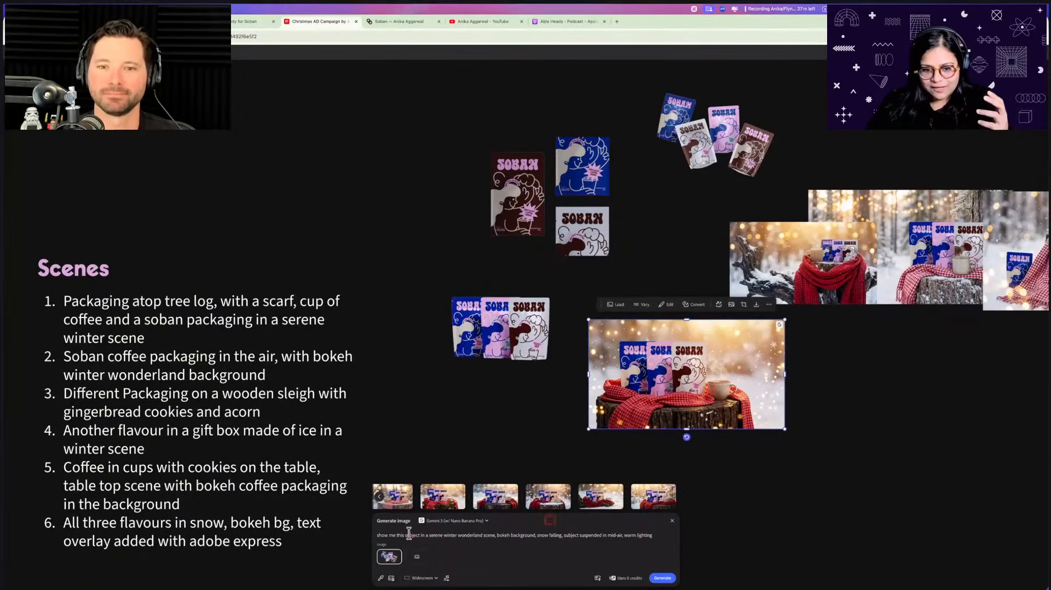
{"action": "left_click", "coordinate": [442, 534]}
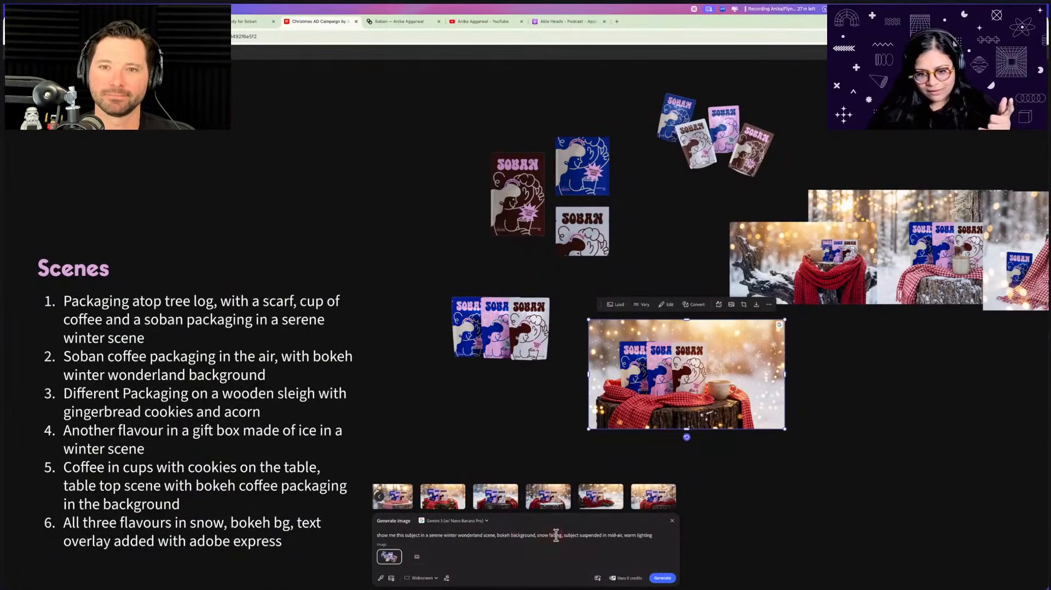
{"action": "left_click_drag", "start_coordinate": [563, 535], "coordinate": [800, 585]}
{"action": "key", "text": "Left"}
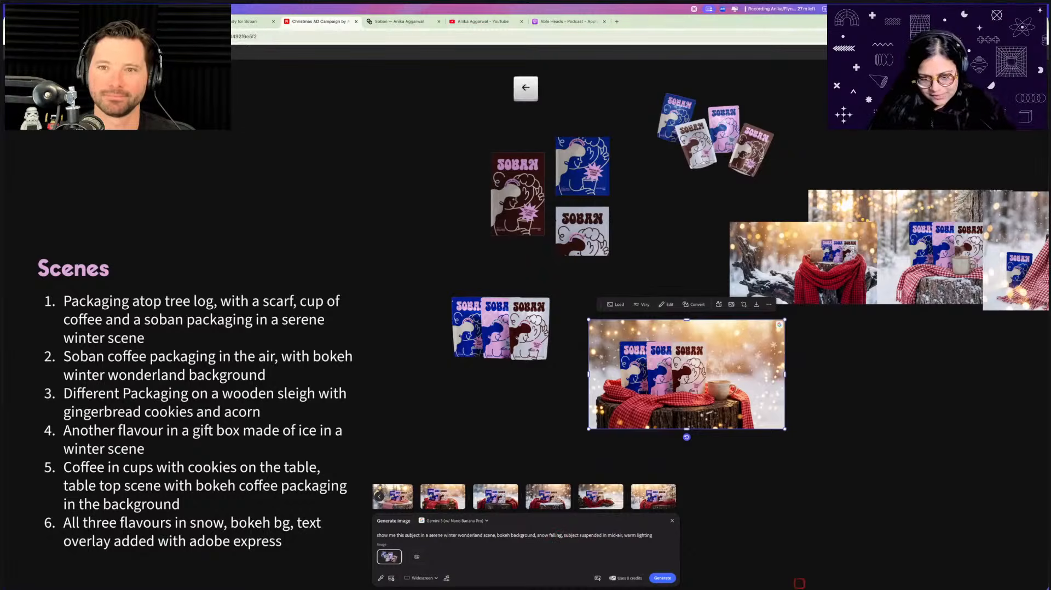
{"action": "type", "text": "in the distance"}
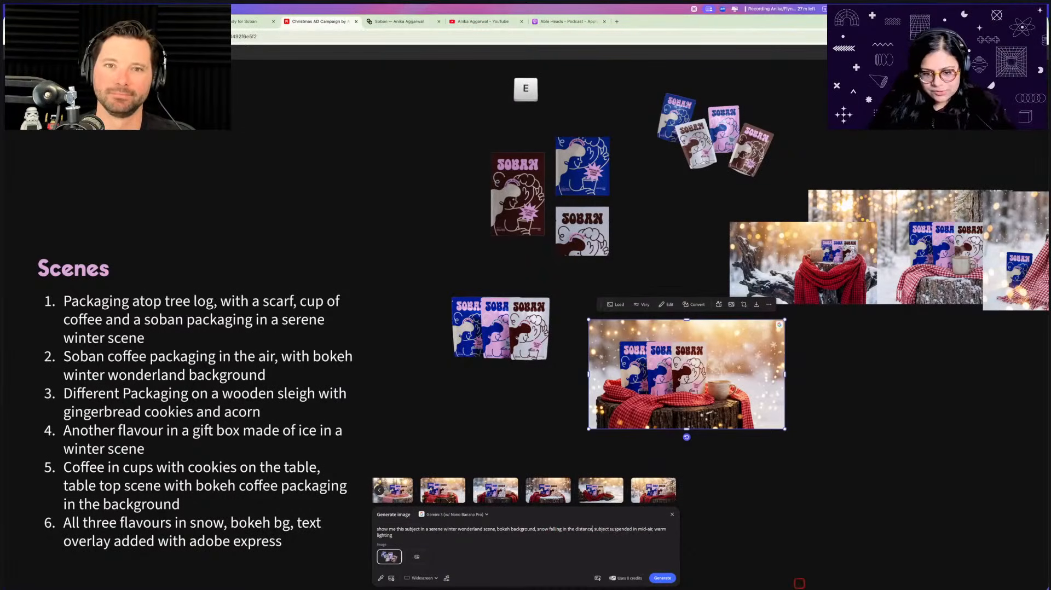
{"action": "left_click", "coordinate": [665, 578]}
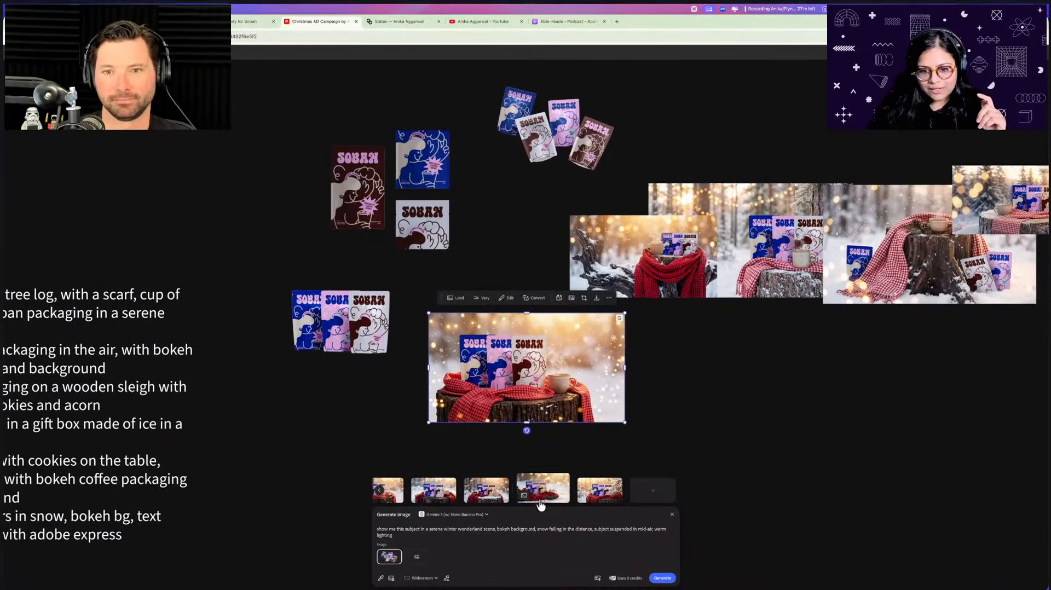
Place the newly generated red scarf scenes on the board, enlarged in a row beside the large dark stump scene
{"action": "left_click_drag", "start_coordinate": [541, 505], "coordinate": [660, 350]}
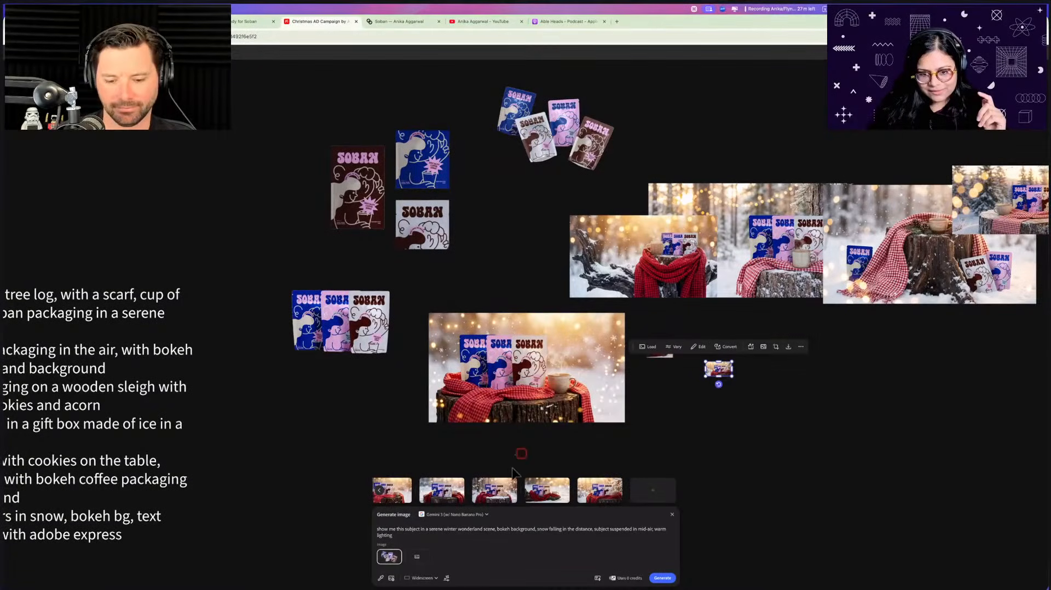
{"action": "left_click_drag", "start_coordinate": [494, 490], "coordinate": [659, 350]}
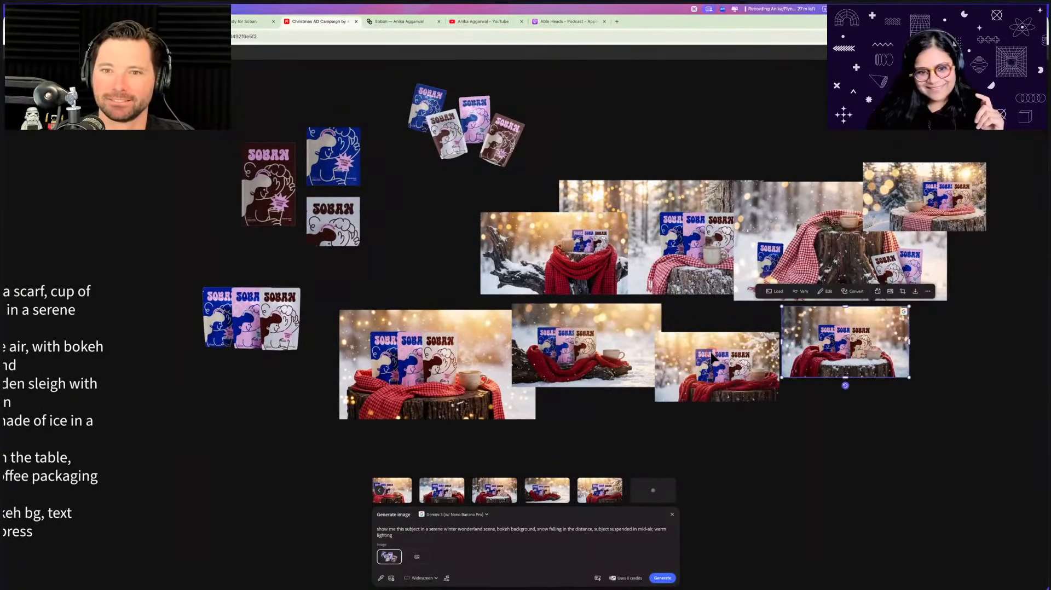
{"action": "scroll", "coordinate": [714, 359], "scroll_direction": "up", "scroll_amount": 6}
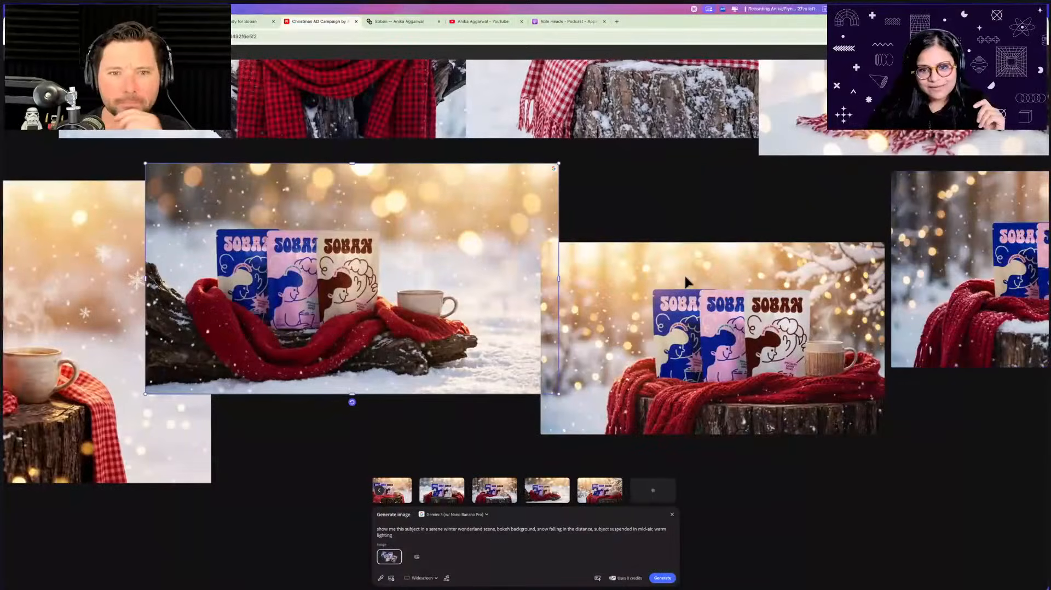
{"action": "left_click_drag", "start_coordinate": [688, 279], "coordinate": [671, 245]}
{"action": "scroll", "coordinate": [670, 246], "scroll_direction": "right", "scroll_amount": 3}
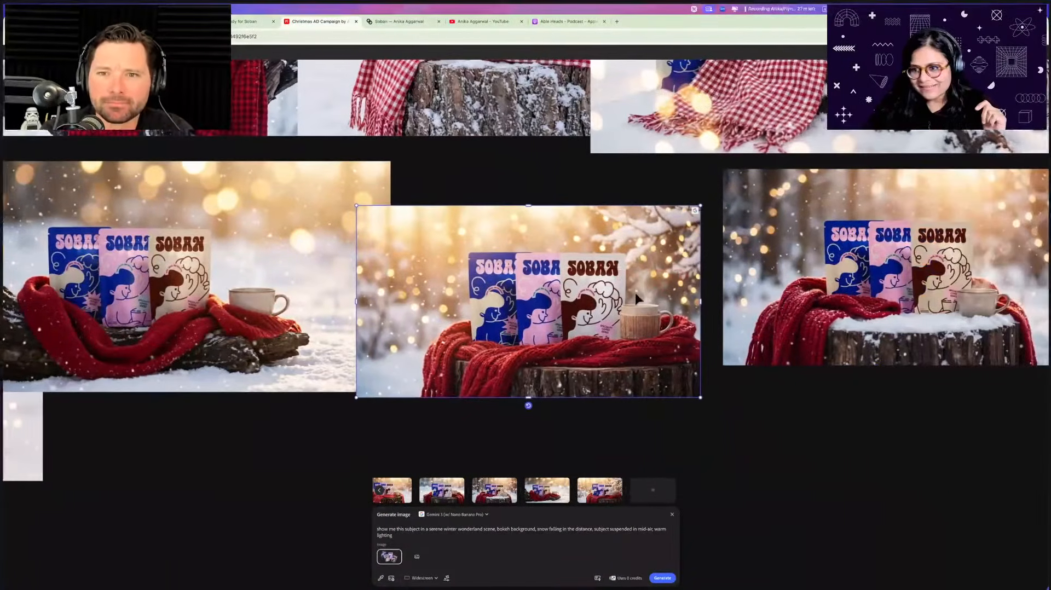
{"action": "left_click", "coordinate": [783, 281]}
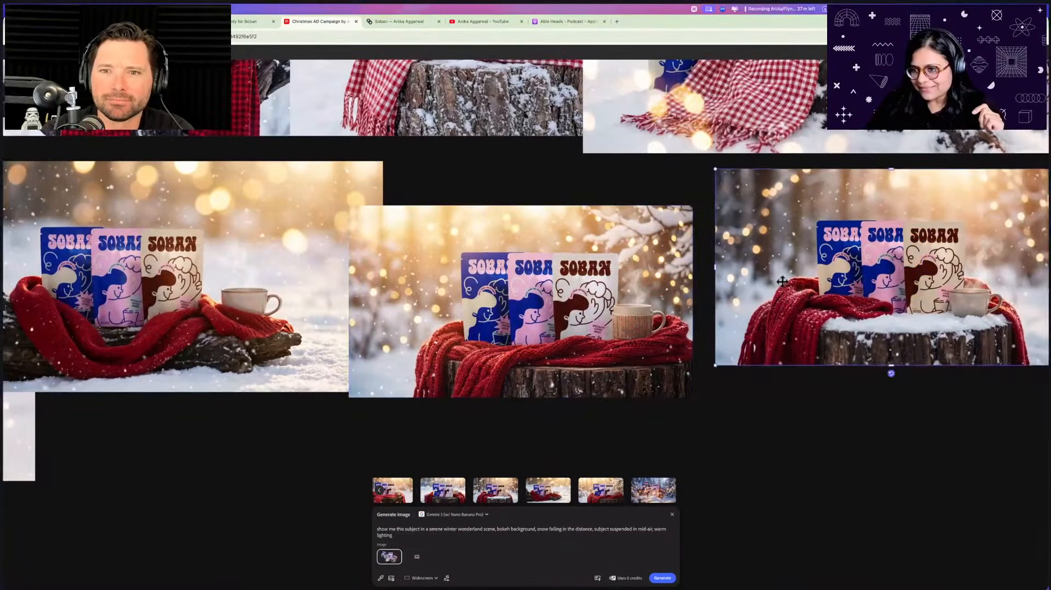
{"action": "left_click_drag", "start_coordinate": [783, 281], "coordinate": [755, 279]}
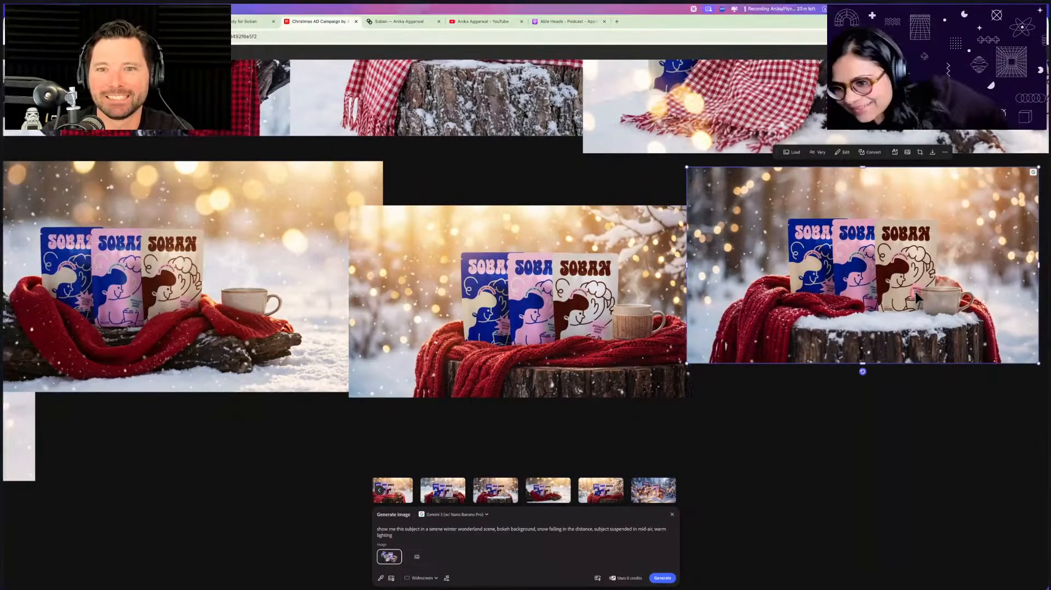
Shift the new scenes clear of the large stump scene and stack the snow-topped stump scene beneath the snowy-branch scene
{"action": "scroll", "coordinate": [915, 291], "scroll_direction": "up", "scroll_amount": 5}
{"action": "scroll", "coordinate": [917, 296], "scroll_direction": "down", "scroll_amount": 6}
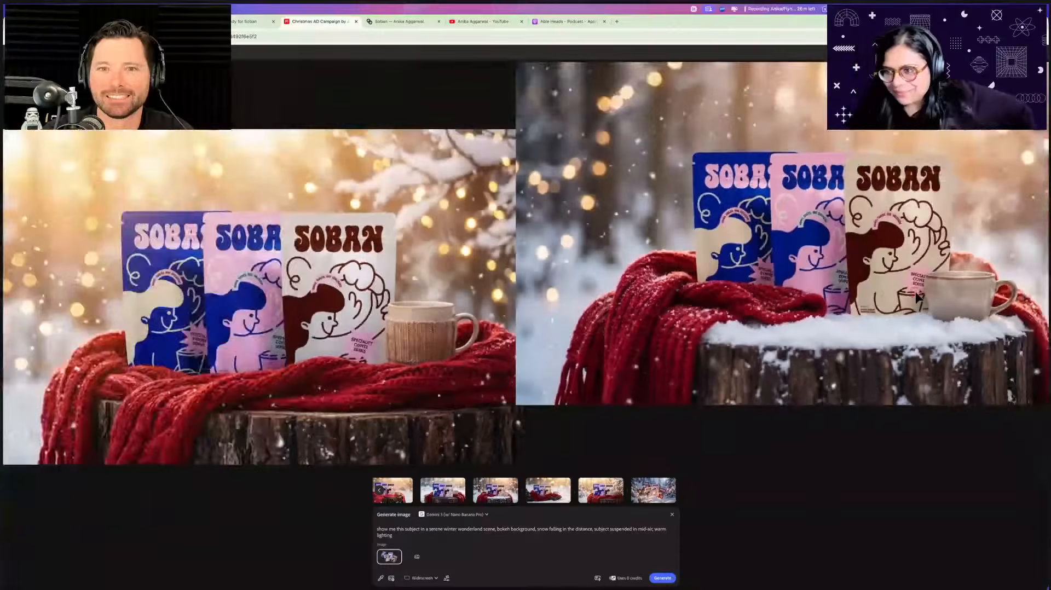
{"action": "scroll", "coordinate": [871, 292], "scroll_direction": "down", "scroll_amount": 4}
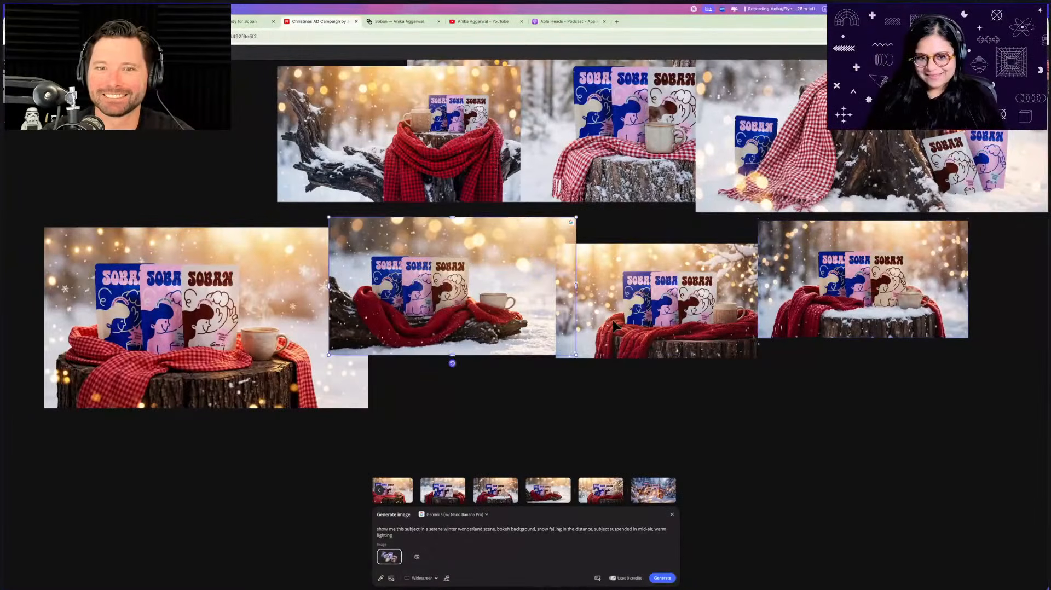
{"action": "left_click", "coordinate": [739, 325]}
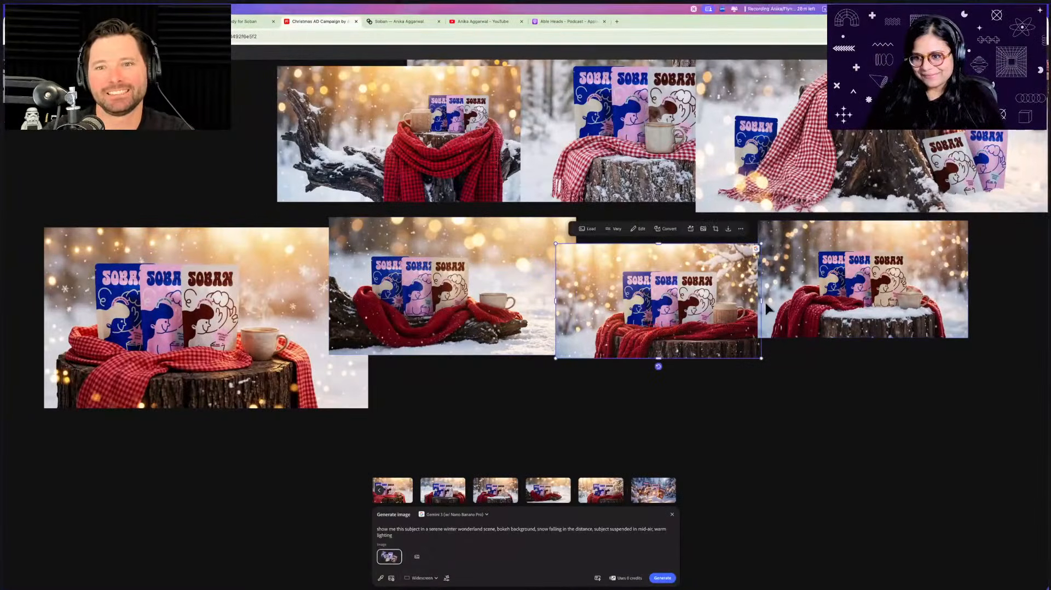
{"action": "left_click_drag", "start_coordinate": [854, 303], "coordinate": [875, 311]}
{"action": "left_click_drag", "start_coordinate": [656, 288], "coordinate": [676, 263]}
{"action": "left_click", "coordinate": [512, 270], "text": "shift"}
{"action": "left_click_drag", "start_coordinate": [512, 270], "coordinate": [537, 276]}
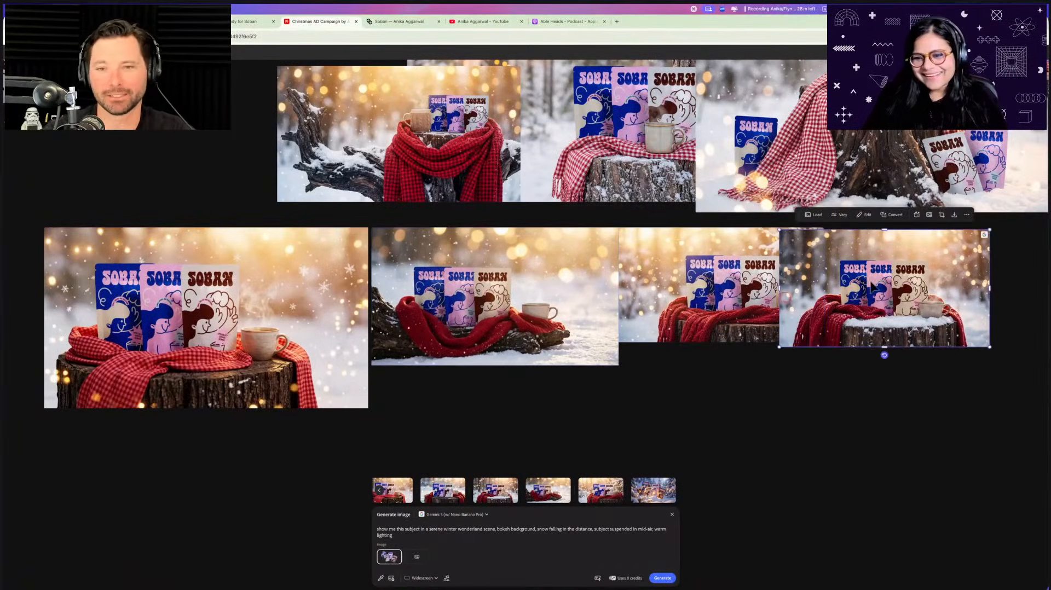
{"action": "left_click_drag", "start_coordinate": [889, 276], "coordinate": [711, 396]}
{"action": "left_click", "coordinate": [568, 344]}
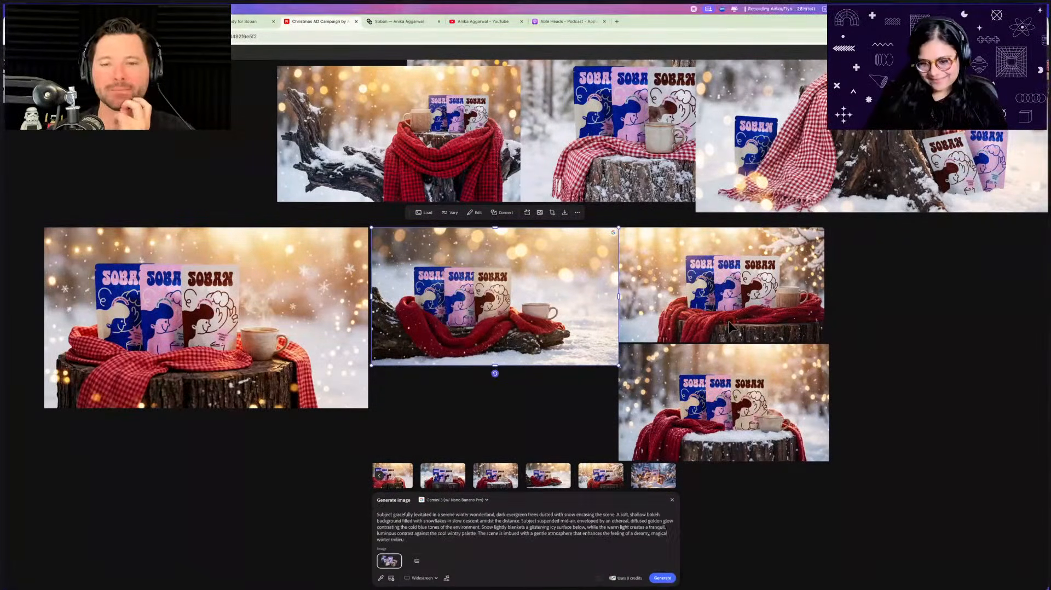
Generate again from the expanded "Subject gracefully levitated" prompt and place the floating-pouches scene below the large stump scene, enlarged to a similar width
{"action": "left_click", "coordinate": [661, 579]}
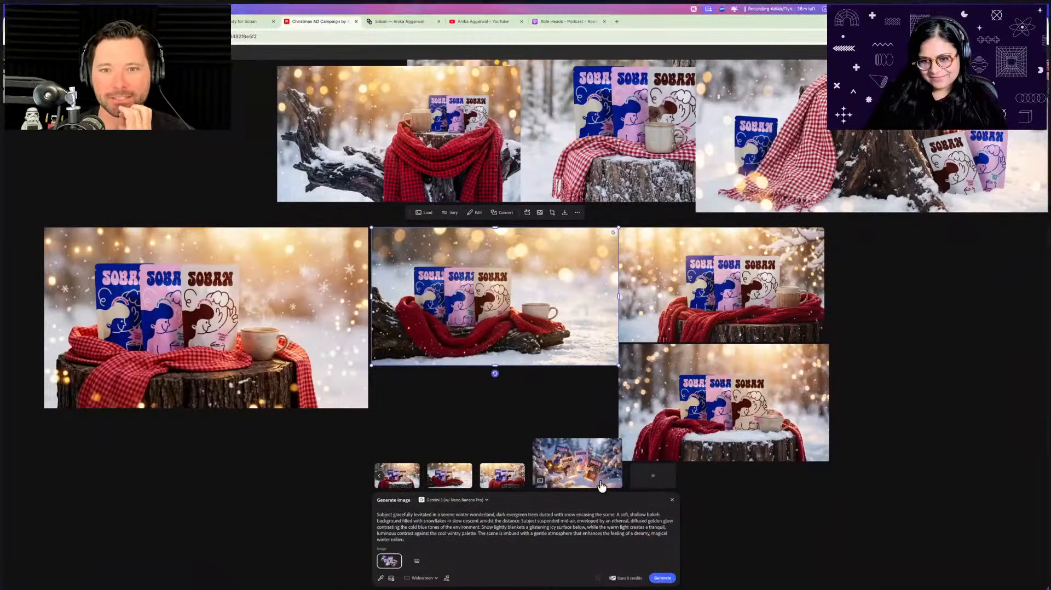
{"action": "scroll", "coordinate": [572, 436], "scroll_direction": "down", "scroll_amount": 3}
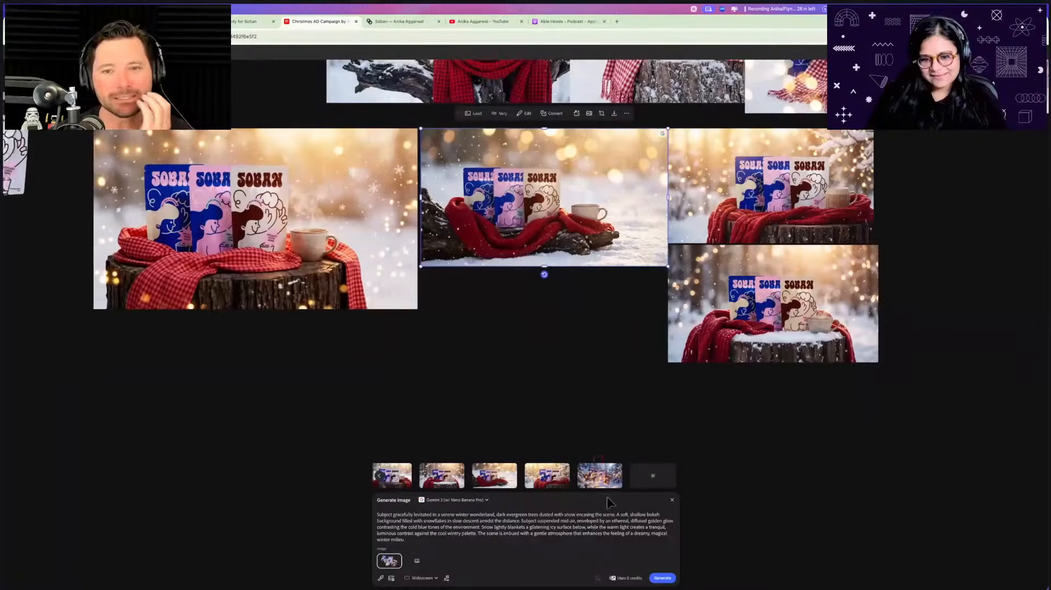
{"action": "left_click_drag", "start_coordinate": [601, 481], "coordinate": [193, 370]}
{"action": "mouse_move", "coordinate": [235, 375]}
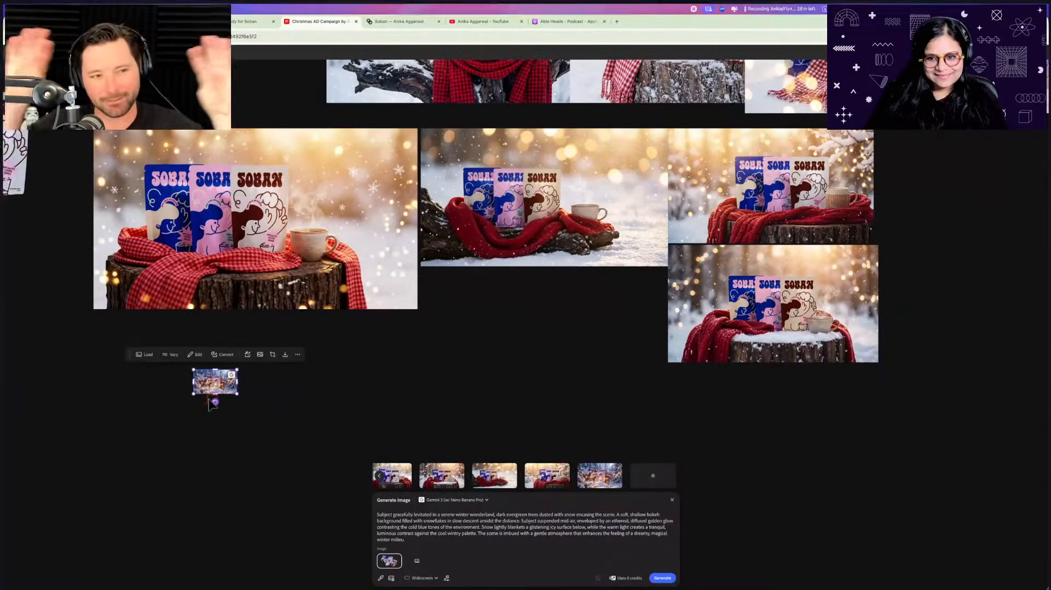
{"action": "left_click_drag", "start_coordinate": [238, 370], "coordinate": [418, 269]}
{"action": "left_click_drag", "start_coordinate": [275, 396], "coordinate": [186, 454]}
{"action": "scroll", "coordinate": [524, 427], "scroll_direction": "left", "scroll_amount": 3}
{"action": "scroll", "coordinate": [524, 427], "scroll_direction": "left", "scroll_amount": 3}
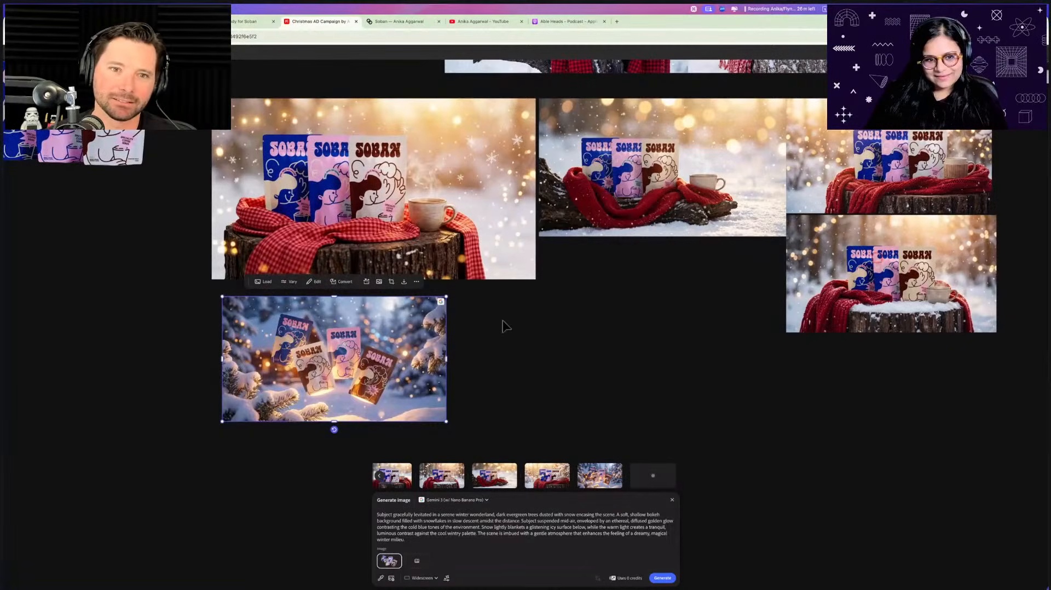
{"action": "left_click_drag", "start_coordinate": [446, 421], "coordinate": [547, 479]}
{"action": "scroll", "coordinate": [399, 405], "scroll_direction": "left", "scroll_amount": 4}
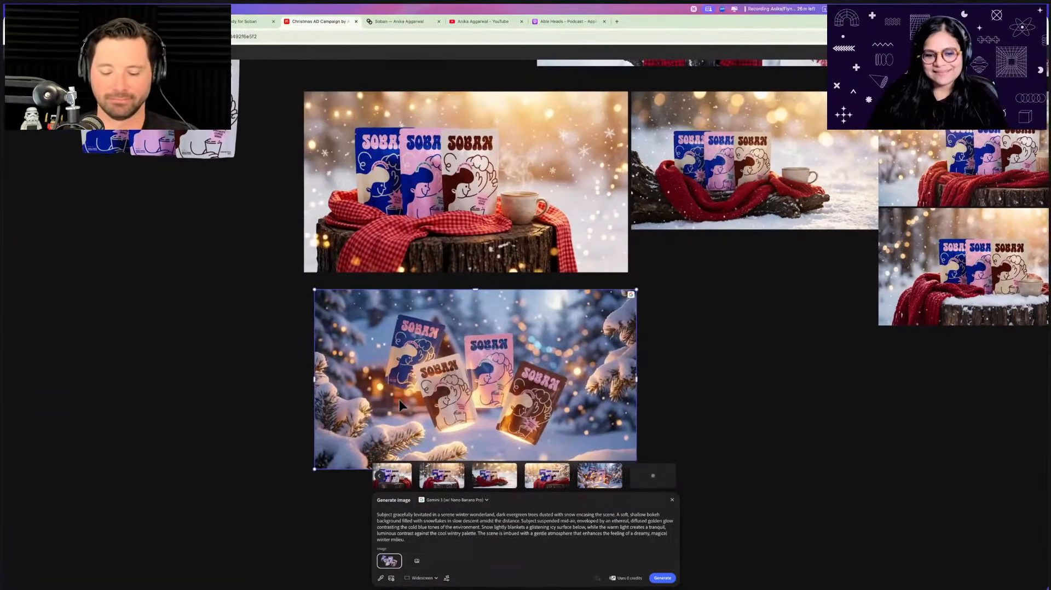
Generate several more versions of the floating-pouches scene from the same expanded prompt
{"action": "scroll", "coordinate": [399, 405], "scroll_direction": "down", "scroll_amount": 3}
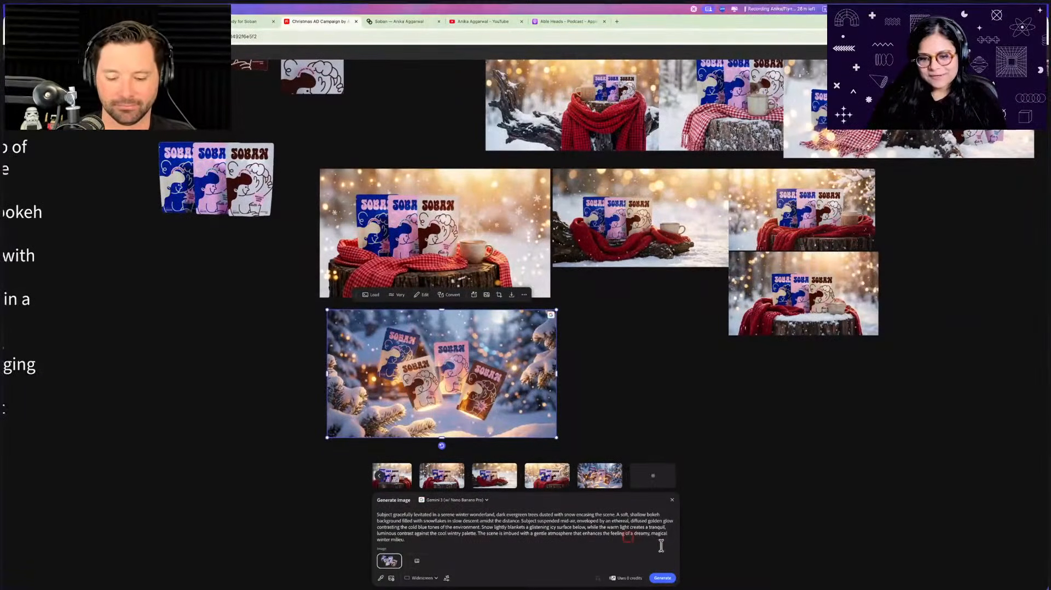
{"action": "left_click", "coordinate": [660, 579]}
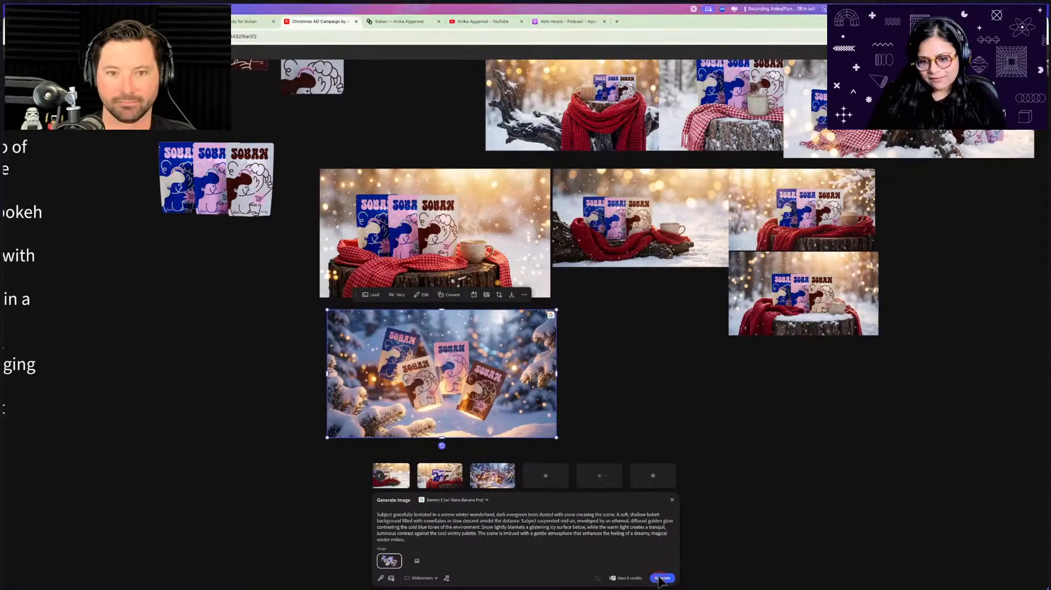
Move the large dark stump scene and the log scene into the upper cluster and line up the two remaining stump scenes side by side beneath it
{"action": "scroll", "coordinate": [662, 427], "scroll_direction": "down", "scroll_amount": 5}
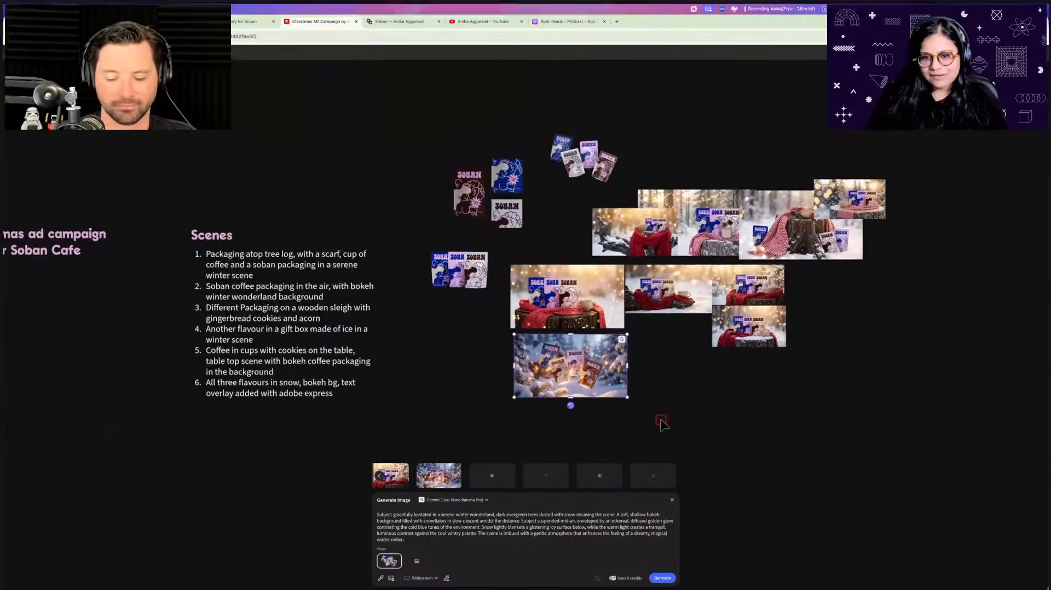
{"action": "left_click", "coordinate": [580, 278]}
{"action": "left_click_drag", "start_coordinate": [580, 278], "coordinate": [961, 188]}
{"action": "left_click_drag", "start_coordinate": [696, 275], "coordinate": [930, 223]}
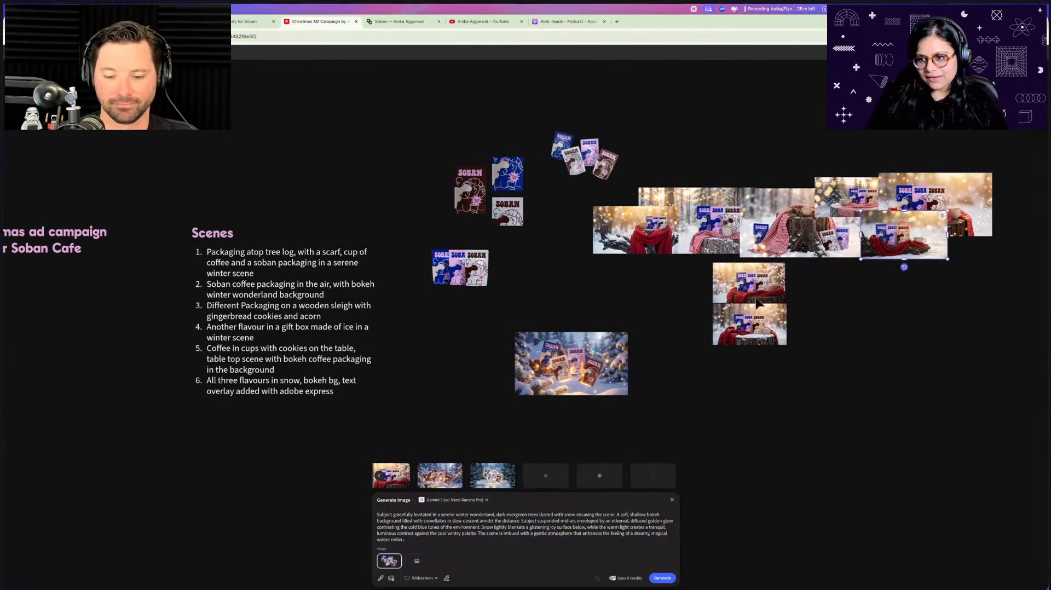
{"action": "left_click_drag", "start_coordinate": [756, 299], "coordinate": [838, 304]}
{"action": "left_click_drag", "start_coordinate": [763, 325], "coordinate": [921, 289]}
{"action": "scroll", "coordinate": [922, 295], "scroll_direction": "right", "scroll_amount": 3}
{"action": "scroll", "coordinate": [841, 315], "scroll_direction": "up", "scroll_amount": 2}
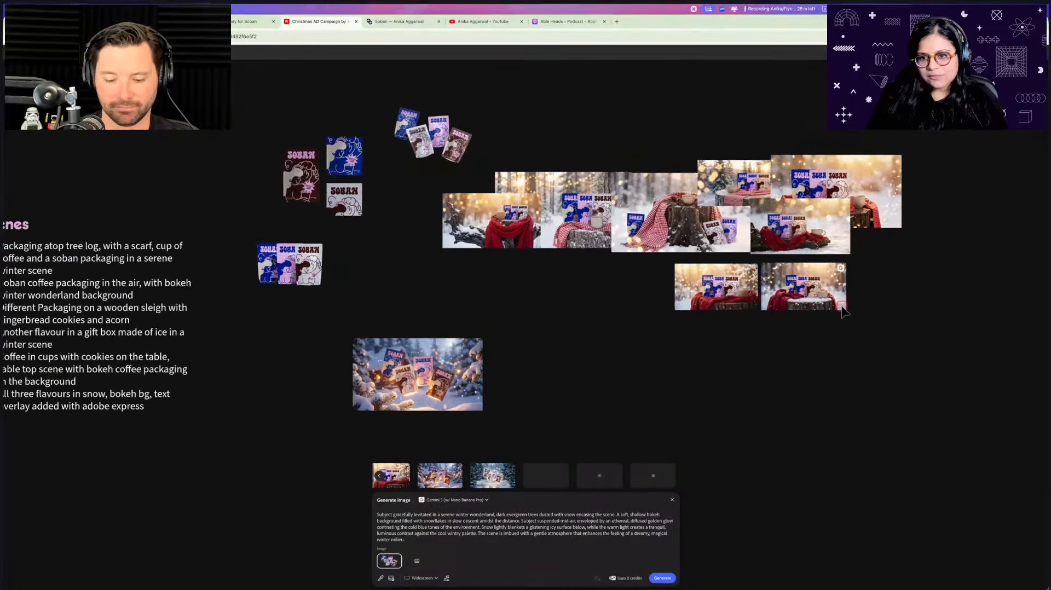
Generate a widescreen Veo 3.1 video without a prompt, using the snow-topped stump scene as the first frame
{"action": "scroll", "coordinate": [843, 312], "scroll_direction": "up", "scroll_amount": 6}
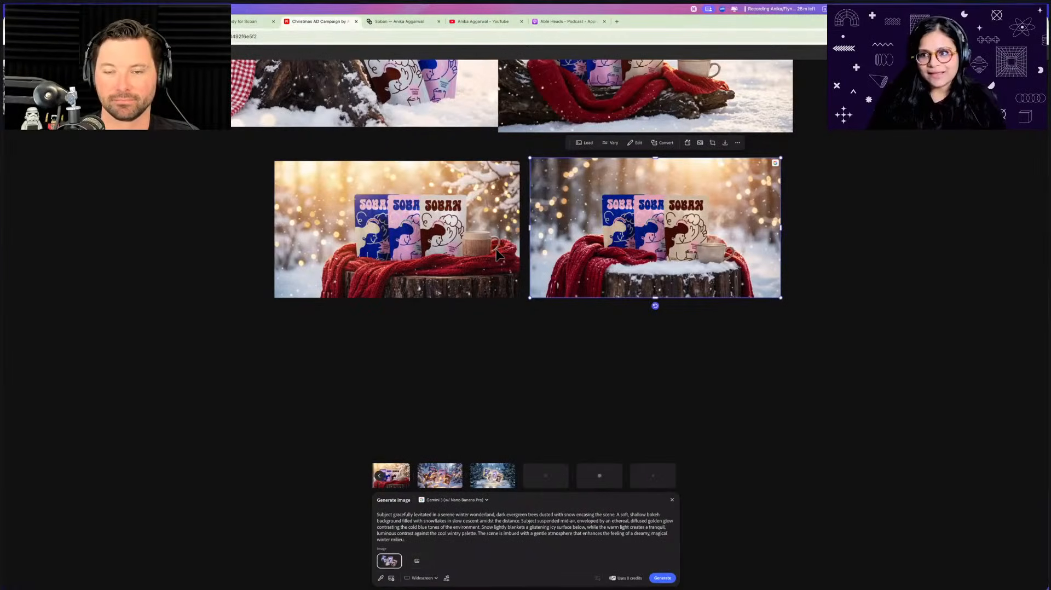
{"action": "left_click", "coordinate": [362, 343]}
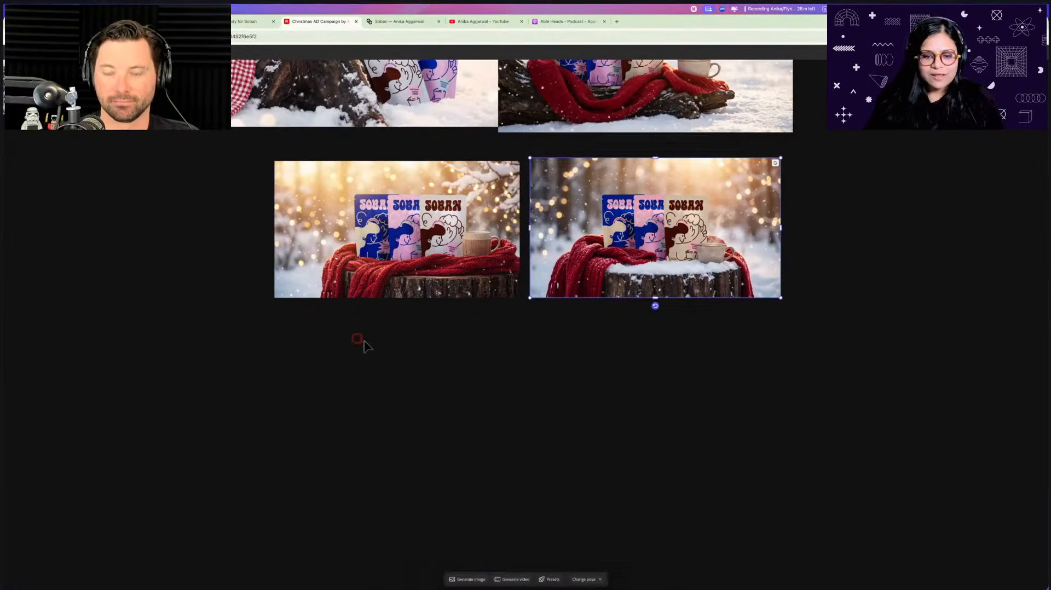
{"action": "left_click", "coordinate": [516, 580]}
{"action": "left_click", "coordinate": [435, 500]}
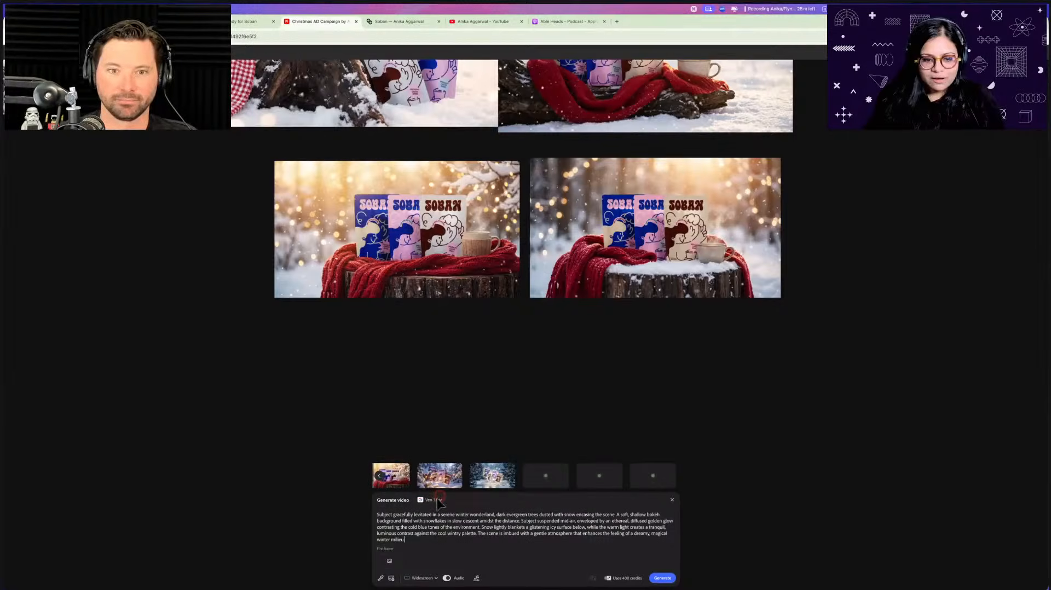
{"action": "left_click", "coordinate": [455, 445]}
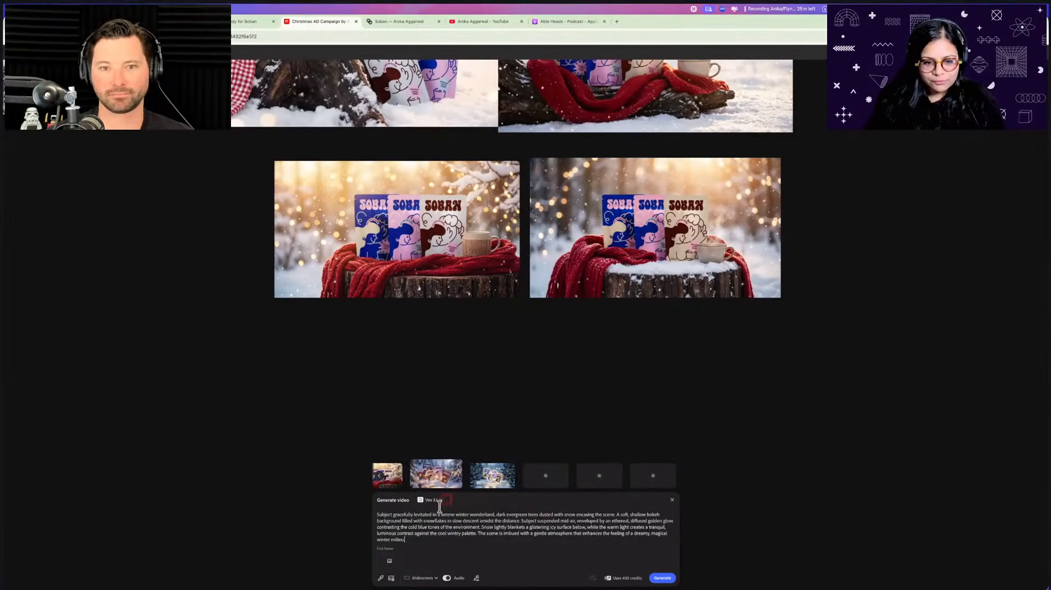
{"action": "double_click", "coordinate": [428, 521]}
{"action": "key", "text": "super+a"}
{"action": "key", "text": "BackSpace"}
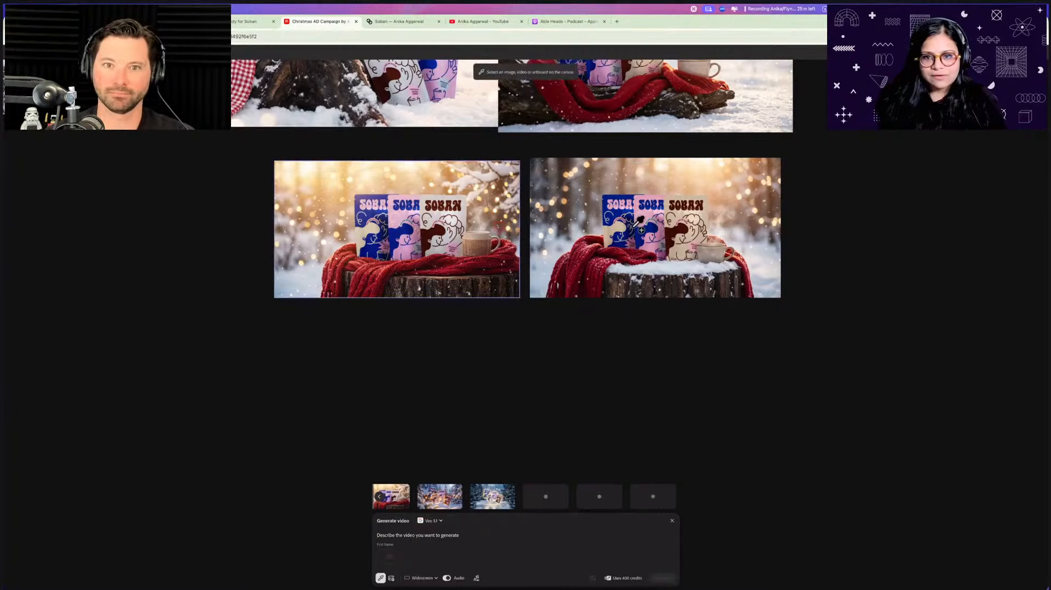
{"action": "left_click_drag", "start_coordinate": [632, 232], "coordinate": [390, 556]}
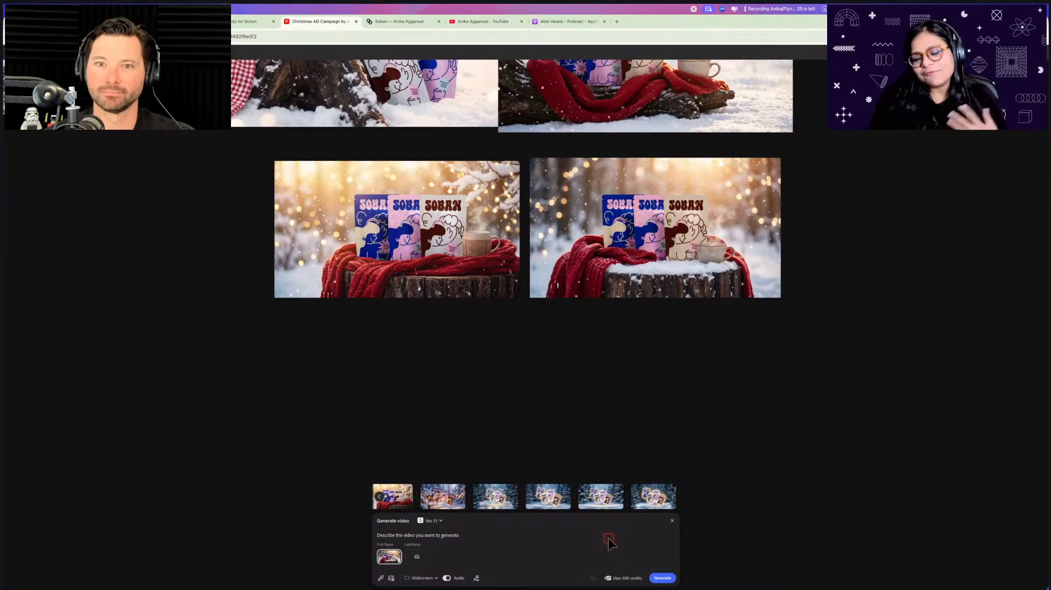
{"action": "left_click", "coordinate": [659, 578]}
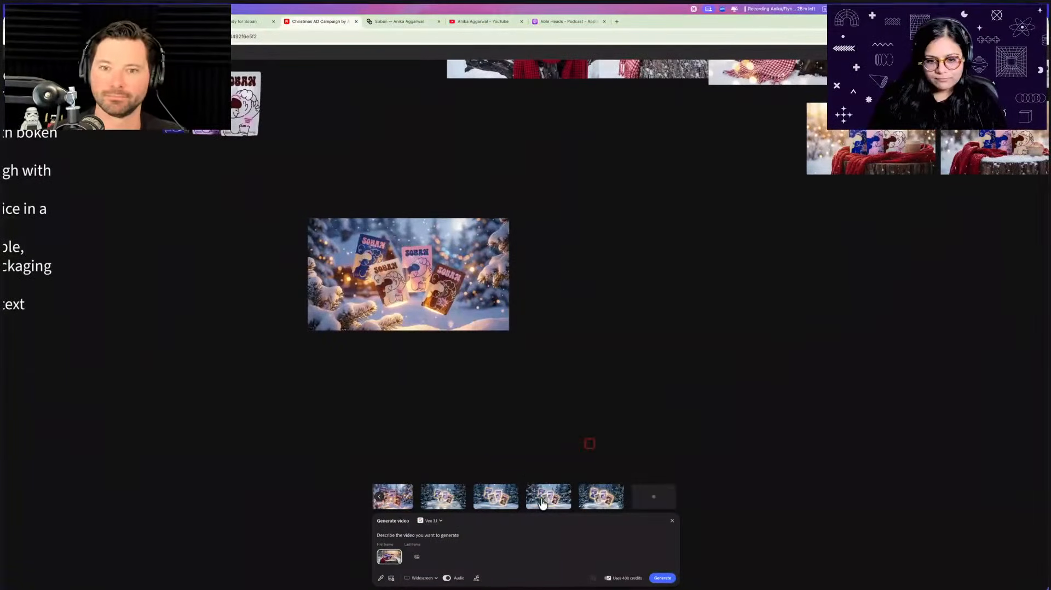
Place three new glowing floating-pouches versions on the board beside and below the warm-lit floating scene
{"action": "left_click_drag", "start_coordinate": [542, 501], "coordinate": [523, 344]}
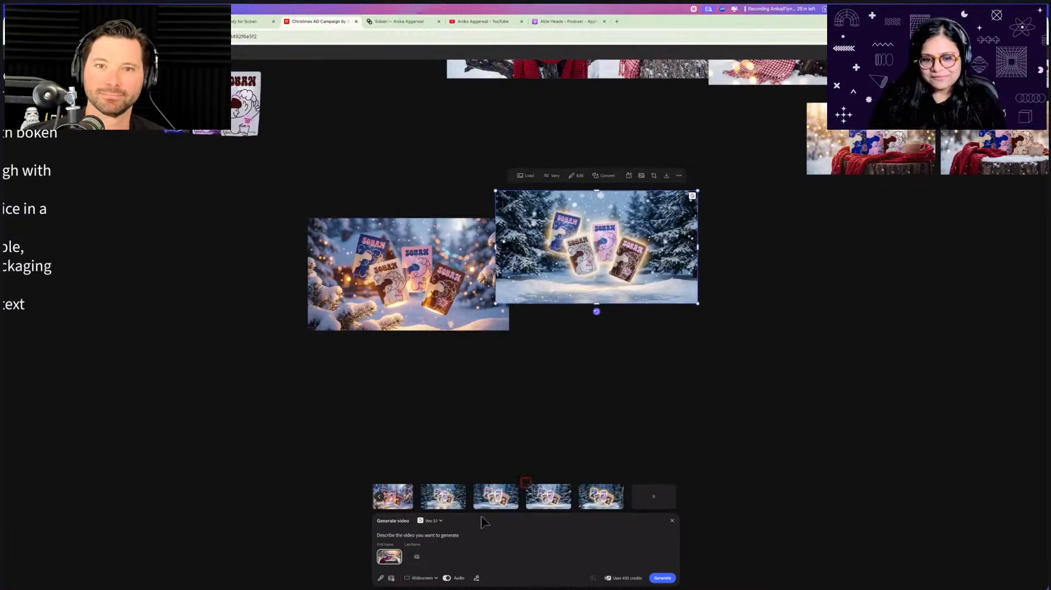
{"action": "left_click_drag", "start_coordinate": [482, 504], "coordinate": [454, 328]}
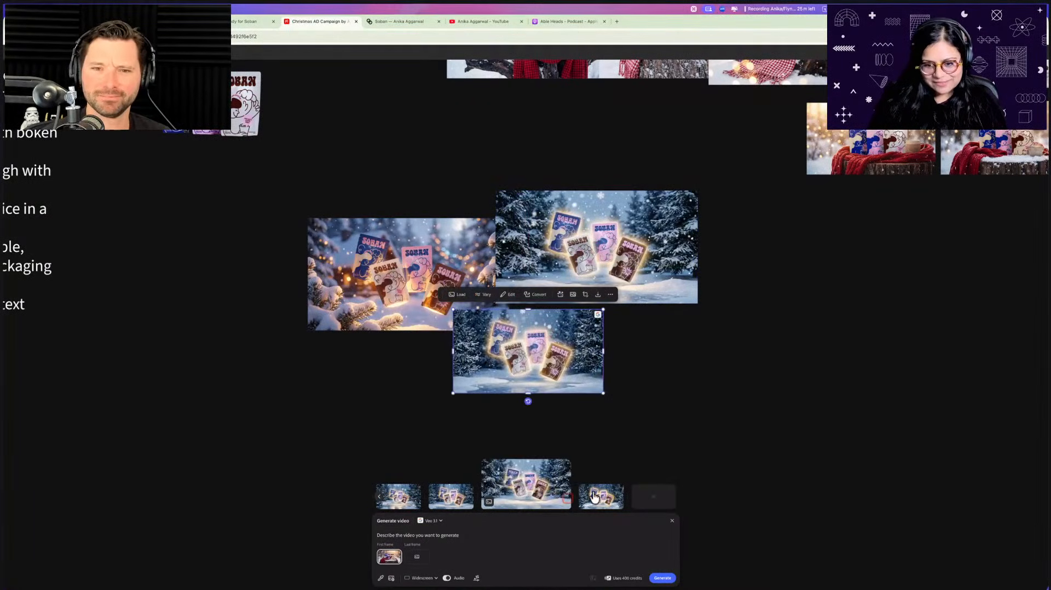
{"action": "left_click_drag", "start_coordinate": [593, 393], "coordinate": [606, 398]}
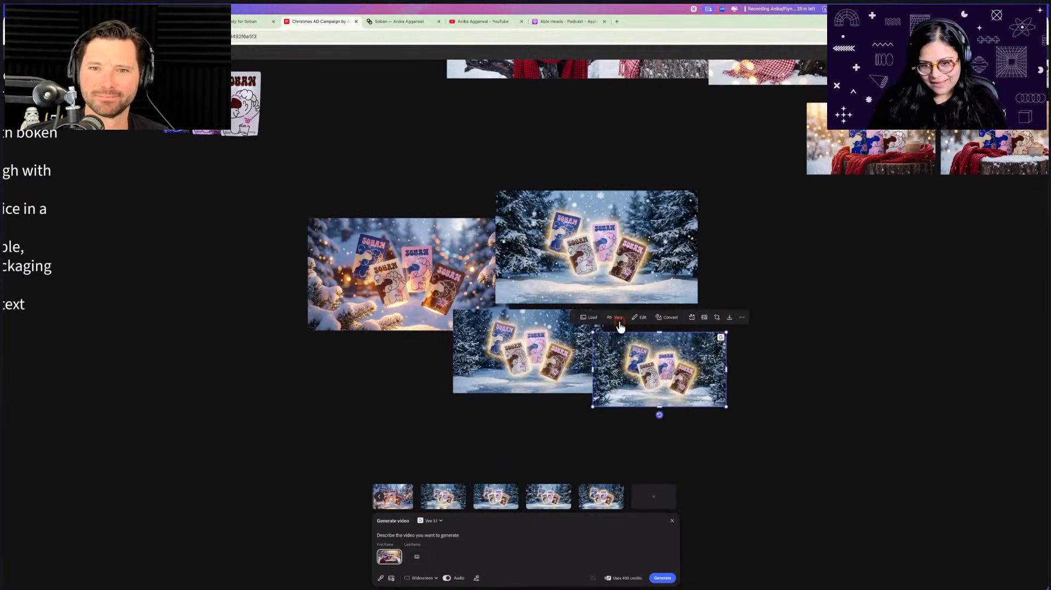
Load the smallest floating-pouches scene's prompt, remove the phrase about the ethereal, diffused golden glow, and generate again
{"action": "left_click", "coordinate": [596, 318]}
{"action": "left_click", "coordinate": [485, 500]}
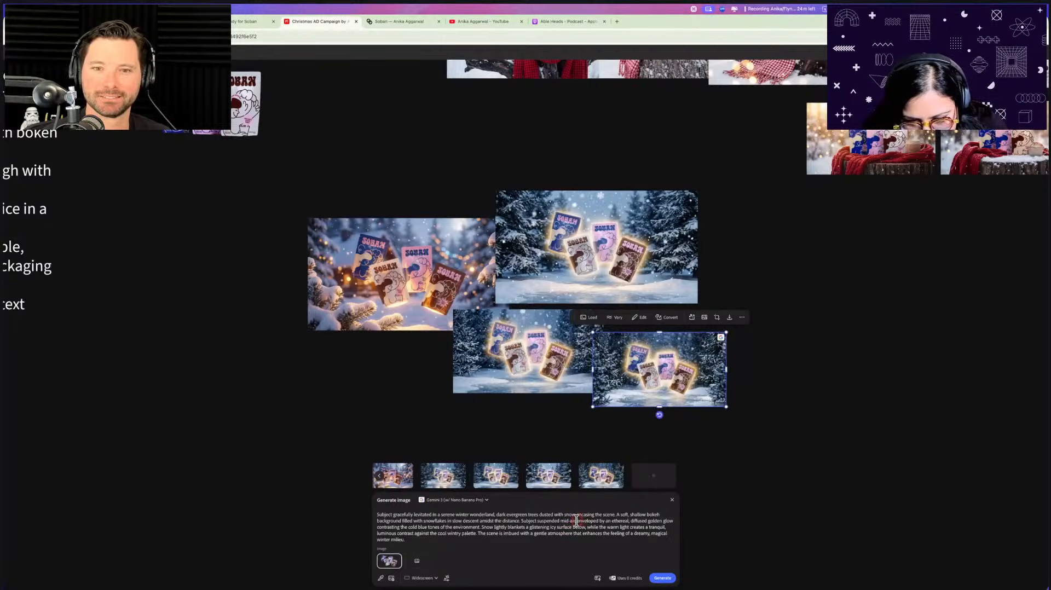
{"action": "left_click_drag", "start_coordinate": [576, 520], "coordinate": [480, 529]}
{"action": "key", "text": "BackSpace"}
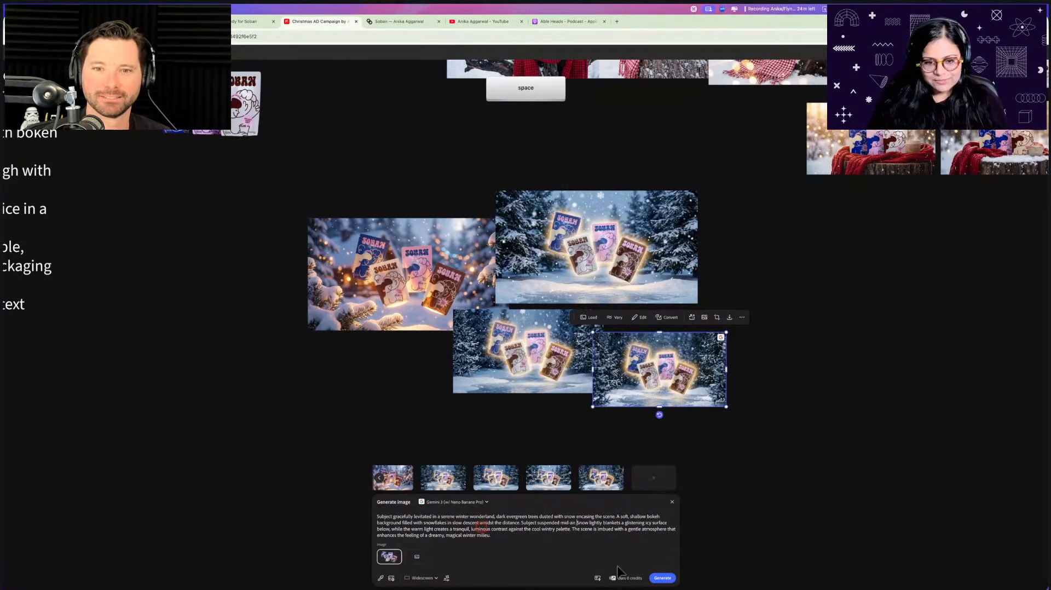
{"action": "left_click", "coordinate": [667, 579]}
Generate a Firefly Video clip without a prompt, using the snowy-branch stump scene as the first frame
{"action": "scroll", "coordinate": [679, 337], "scroll_direction": "right", "scroll_amount": 5}
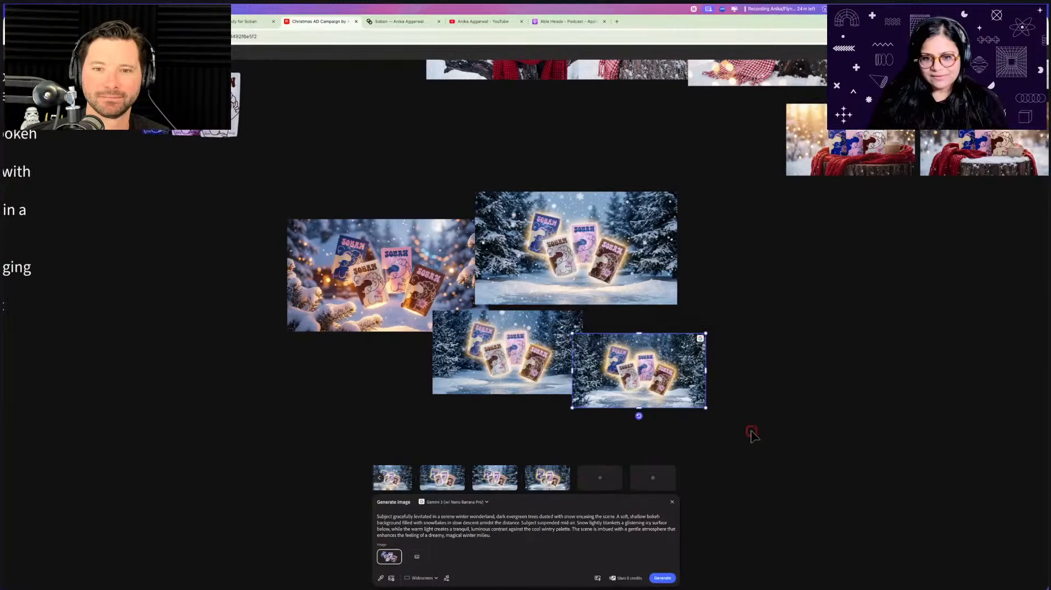
{"action": "scroll", "coordinate": [677, 330], "scroll_direction": "right", "scroll_amount": 5}
{"action": "scroll", "coordinate": [683, 312], "scroll_direction": "up", "scroll_amount": 3}
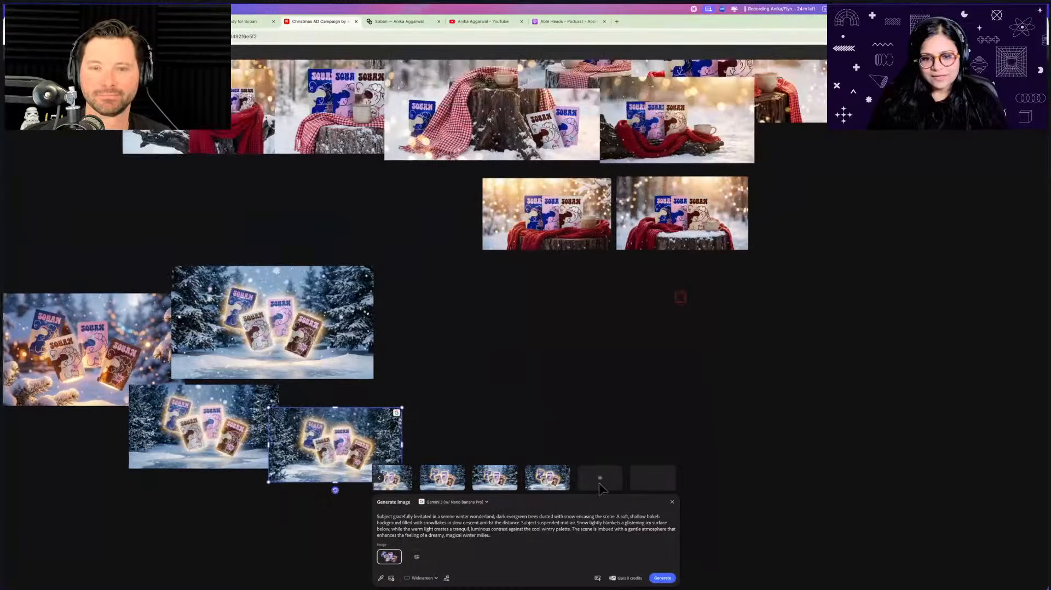
{"action": "scroll", "coordinate": [683, 320], "scroll_direction": "up", "scroll_amount": 3}
{"action": "left_click", "coordinate": [600, 412]}
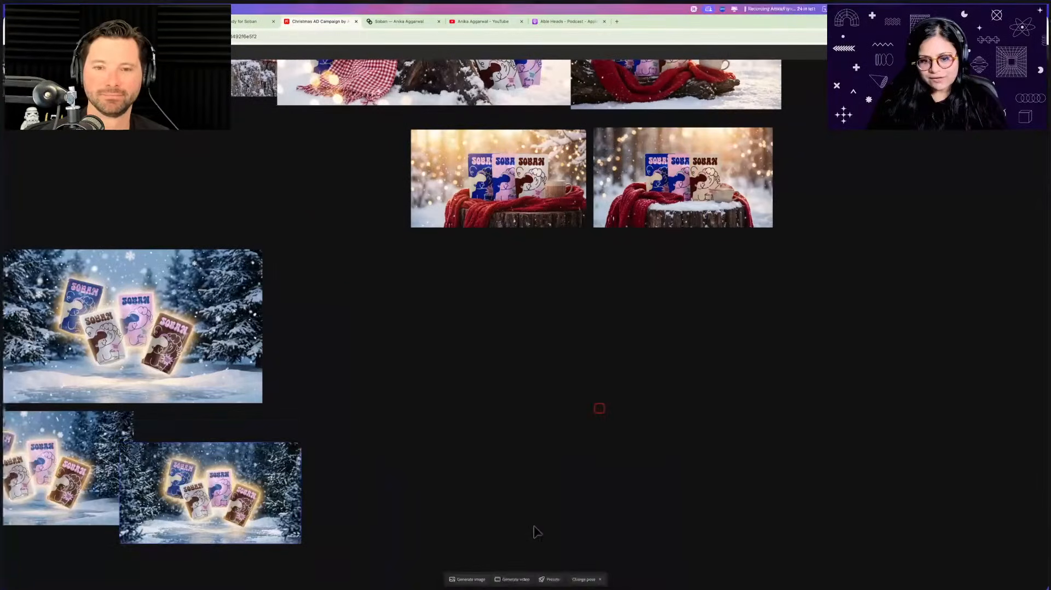
{"action": "left_click", "coordinate": [512, 578]}
{"action": "left_click", "coordinate": [432, 502]}
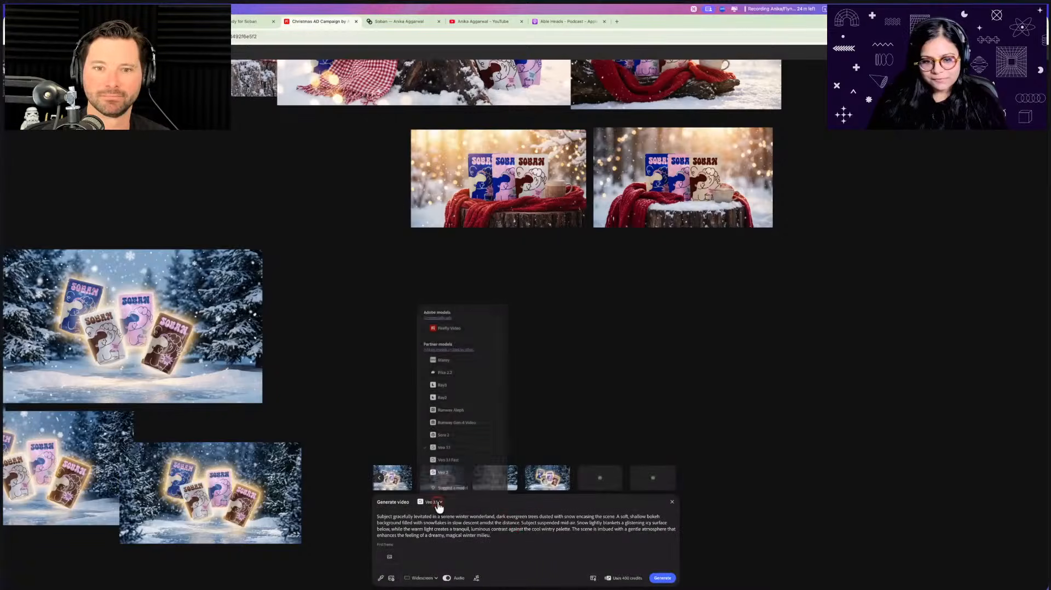
{"action": "left_click", "coordinate": [449, 328]}
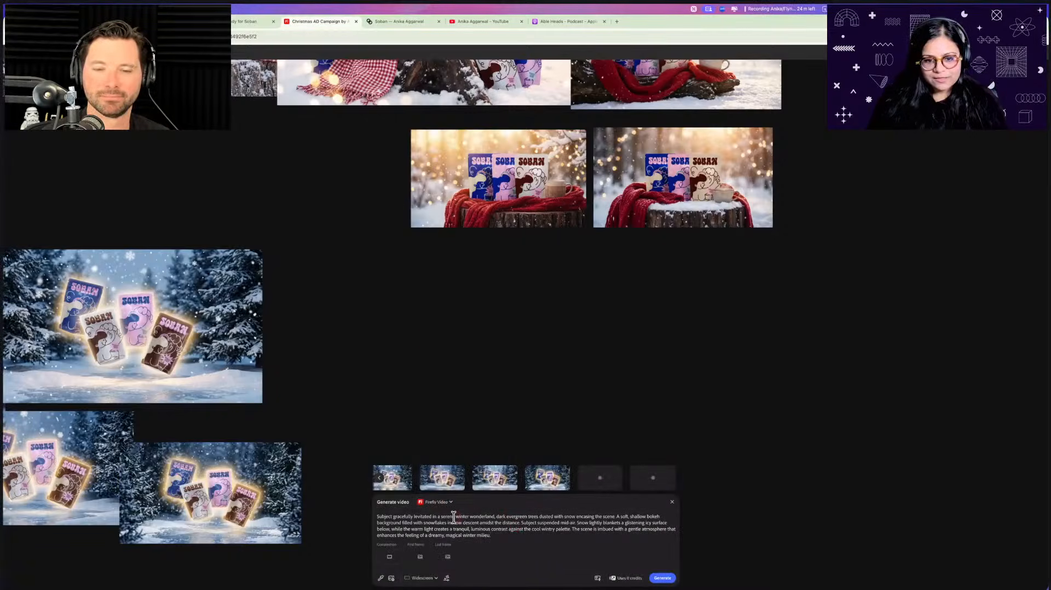
{"action": "key", "text": "ctrl+a"}
{"action": "key", "text": "BackSpace"}
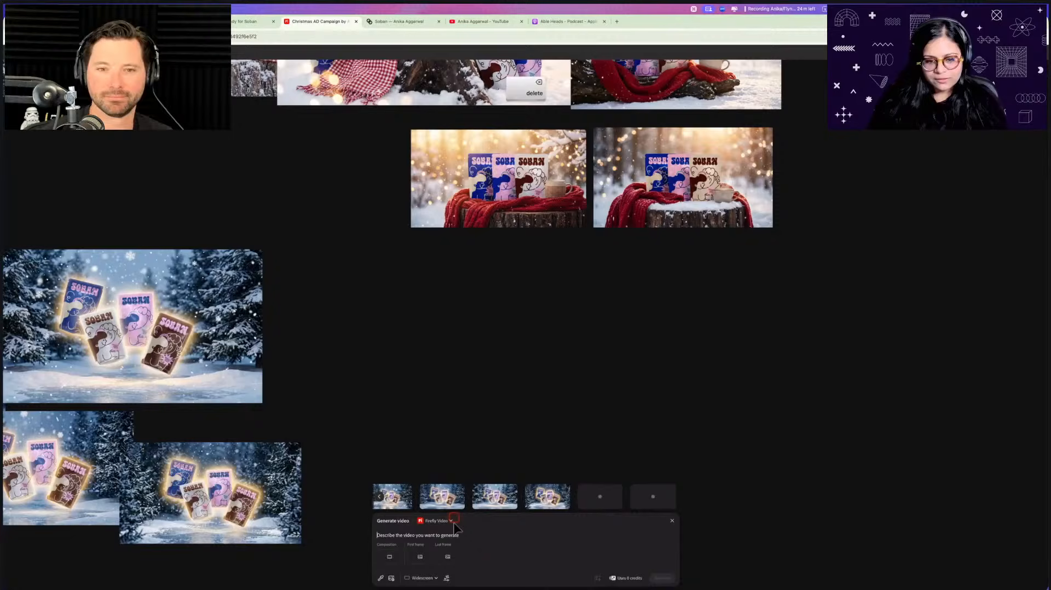
{"action": "left_click", "coordinate": [420, 557]}
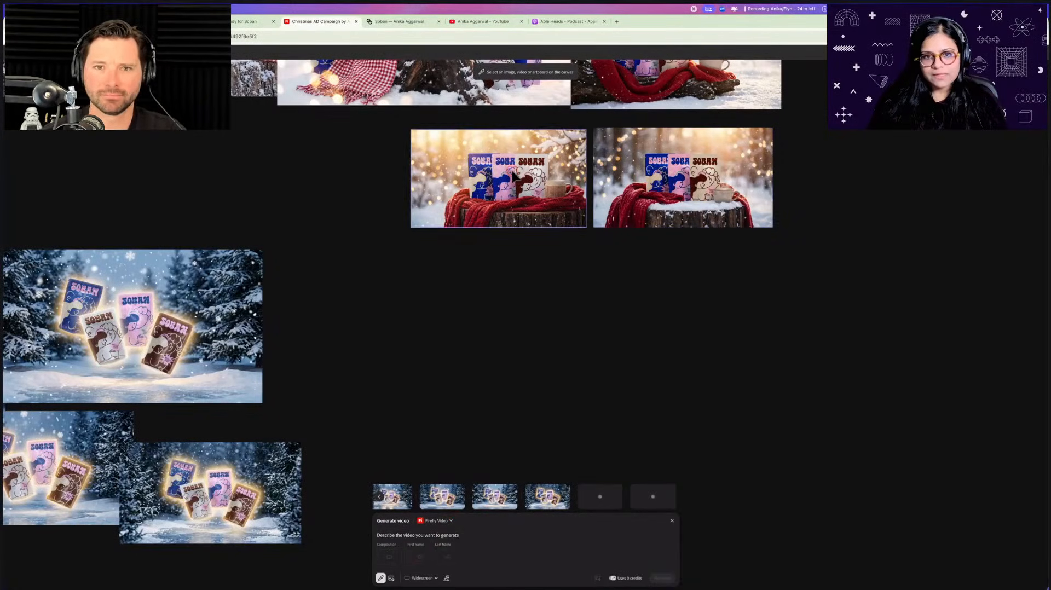
{"action": "left_click", "coordinate": [507, 216]}
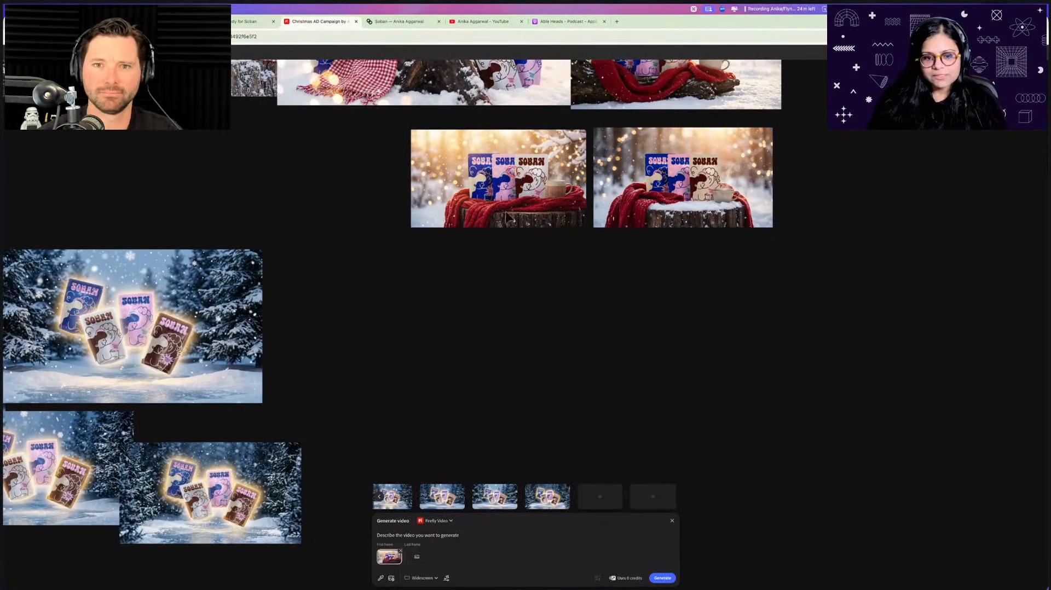
{"action": "left_click", "coordinate": [654, 579]}
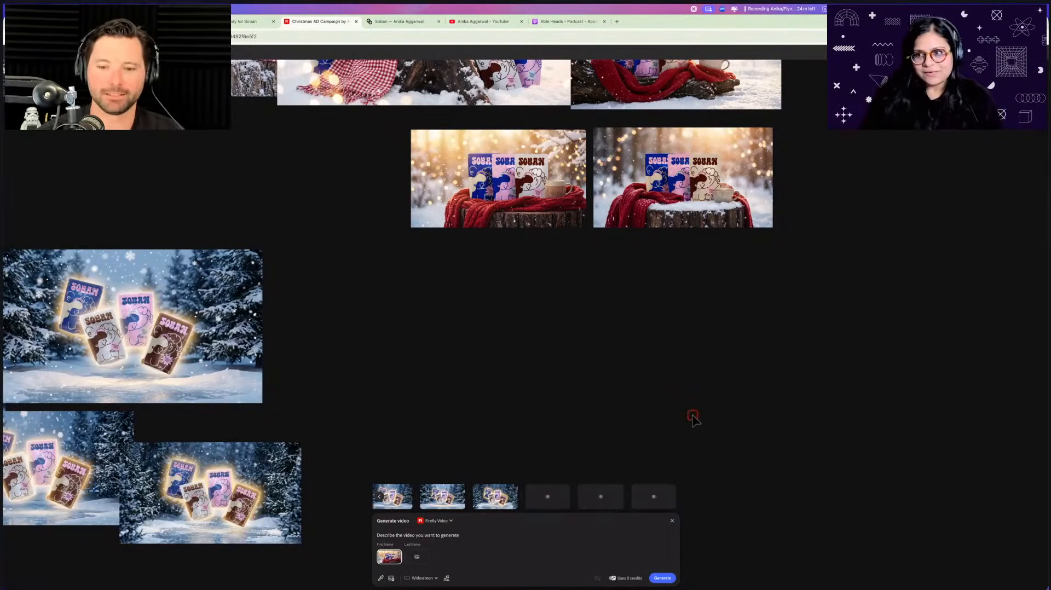
Examine the snowy-branch and snow-topped stump scenes side by side
{"action": "scroll", "coordinate": [684, 272], "scroll_direction": "up", "scroll_amount": 5}
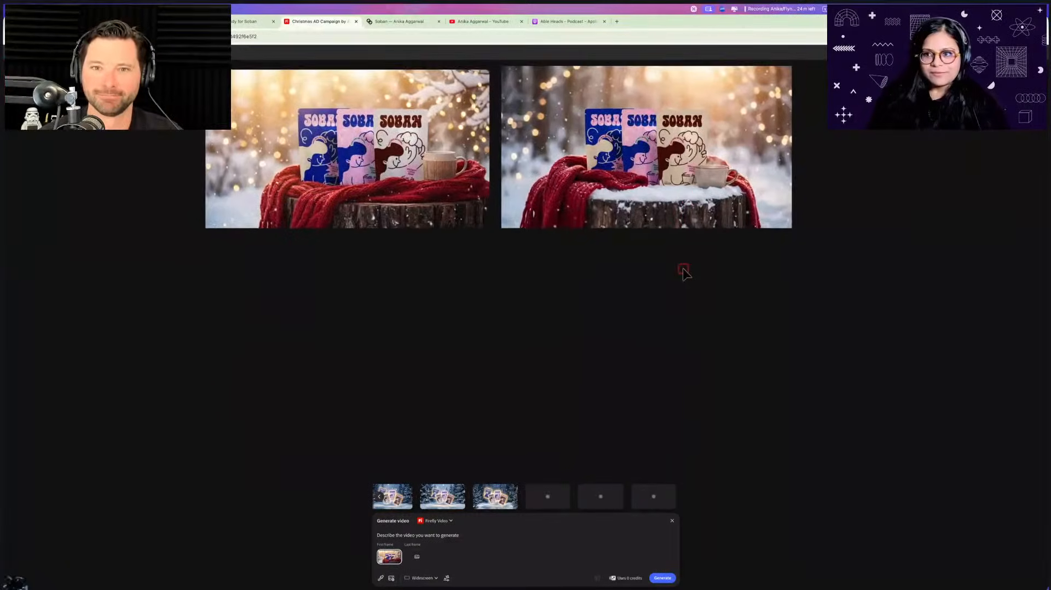
{"action": "scroll", "coordinate": [683, 270], "scroll_direction": "up", "scroll_amount": 2}
{"action": "left_click", "coordinate": [410, 269]}
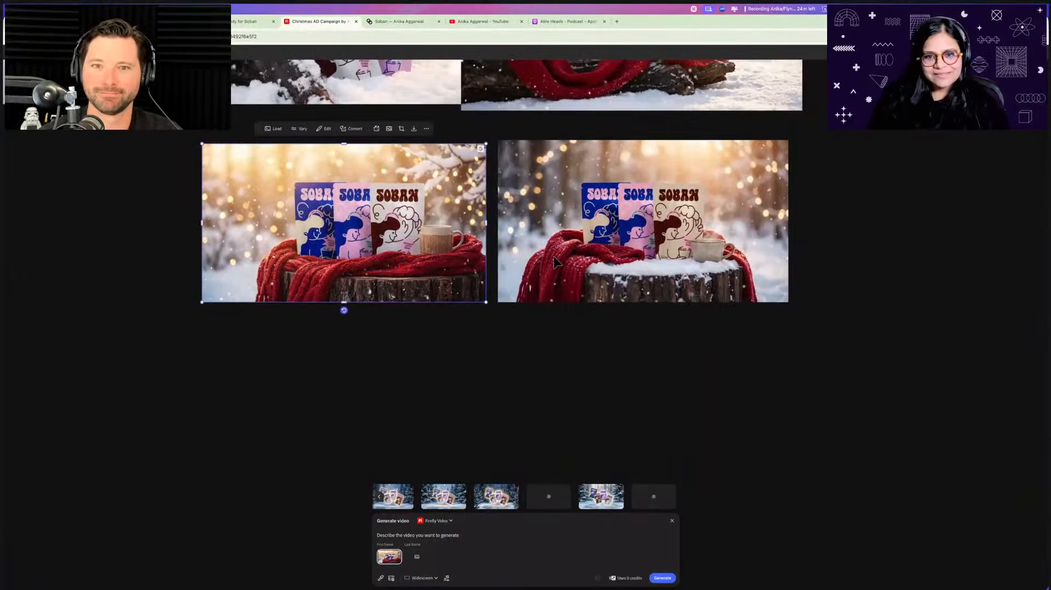
{"action": "left_click", "coordinate": [672, 224]}
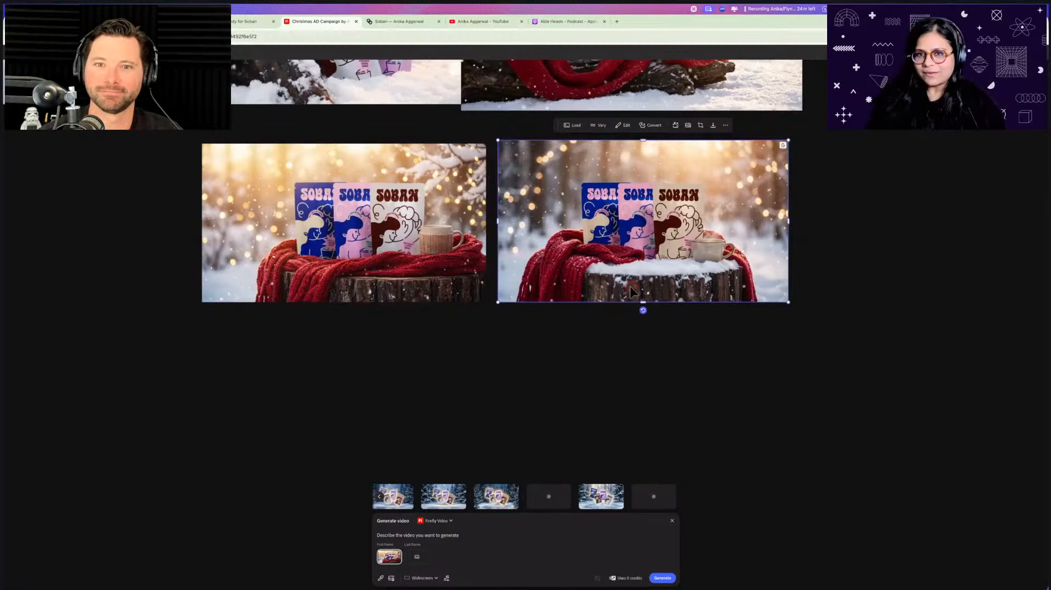
{"action": "scroll", "coordinate": [631, 290], "scroll_direction": "down", "scroll_amount": 10}
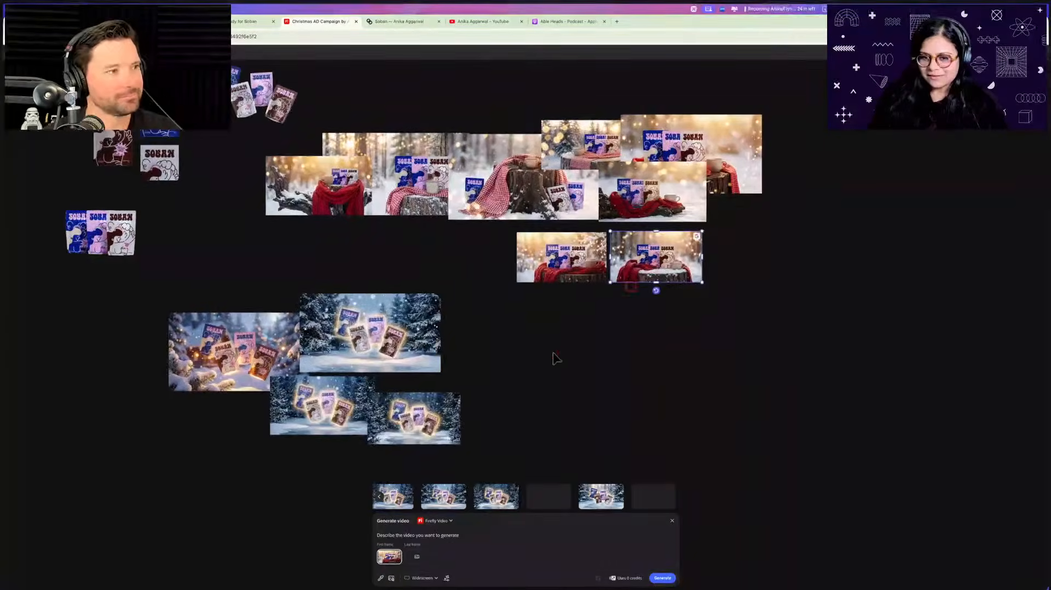
{"action": "left_click", "coordinate": [554, 357]}
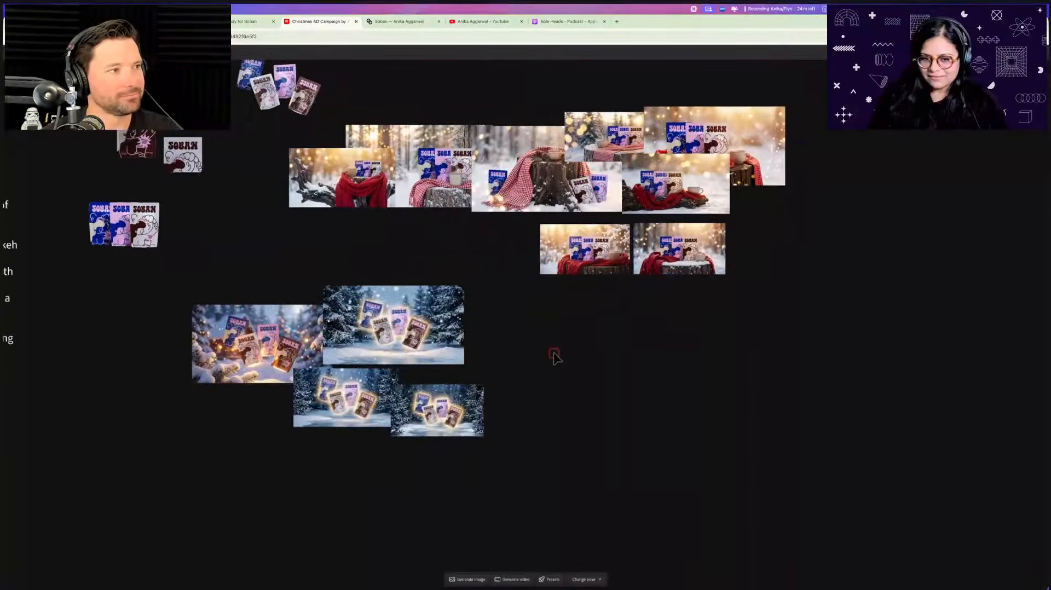
Delete the three glowing blue-toned floating-pouches scenes, keeping only the warm-lit version
{"action": "scroll", "coordinate": [554, 357], "scroll_direction": "left", "scroll_amount": 2}
{"action": "scroll", "coordinate": [547, 352], "scroll_direction": "left", "scroll_amount": 2}
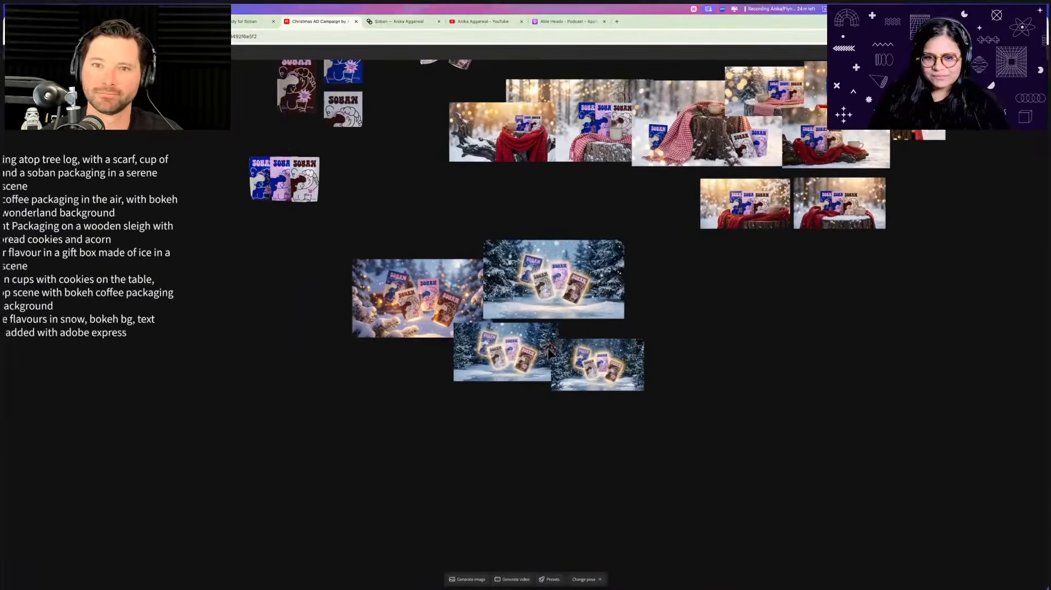
{"action": "scroll", "coordinate": [547, 352], "scroll_direction": "up", "scroll_amount": 5}
{"action": "left_click", "coordinate": [526, 383]}
{"action": "key", "text": "BackSpace"}
{"action": "left_click", "coordinate": [610, 374]}
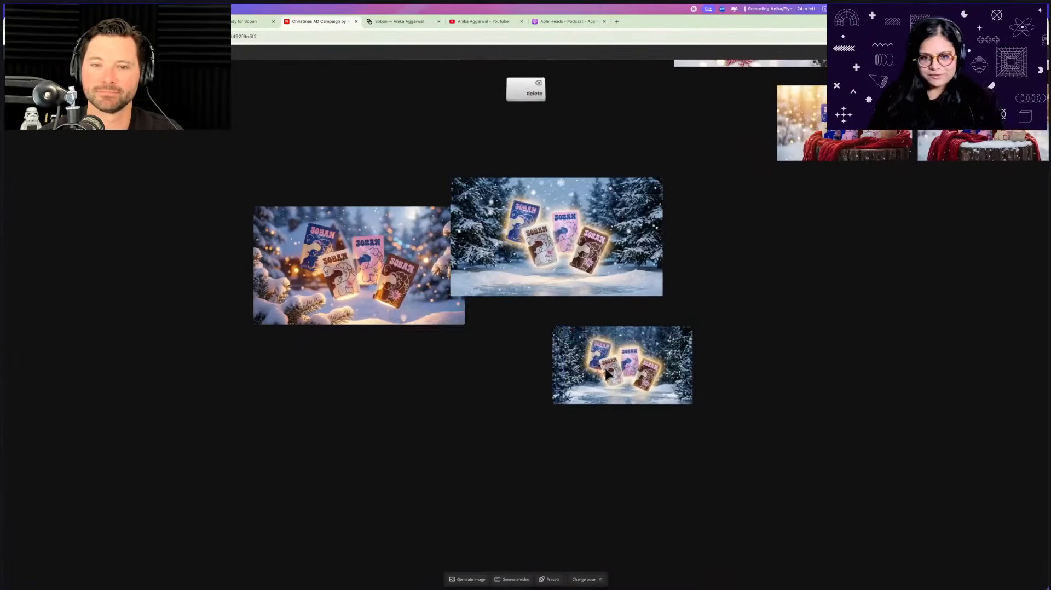
{"action": "key", "text": "BackSpace"}
{"action": "left_click", "coordinate": [546, 224]}
{"action": "key", "text": "BackSpace"}
Place the generated snow-topped stump video below the stump scenes and the new floating-pouches scene beside the warm-lit version
{"action": "left_click", "coordinate": [471, 579]}
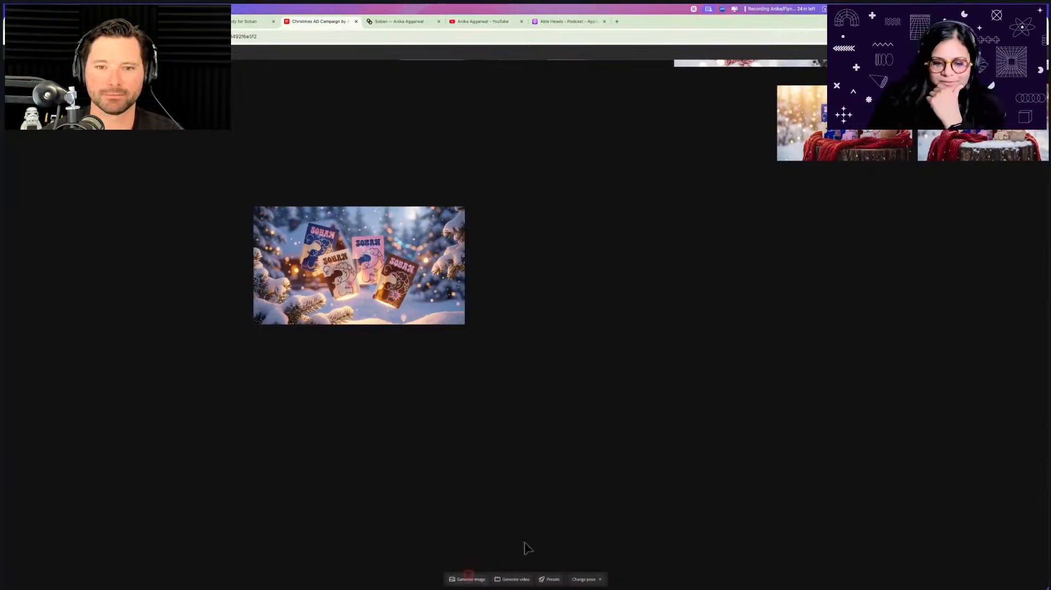
{"action": "mouse_move", "coordinate": [602, 504]}
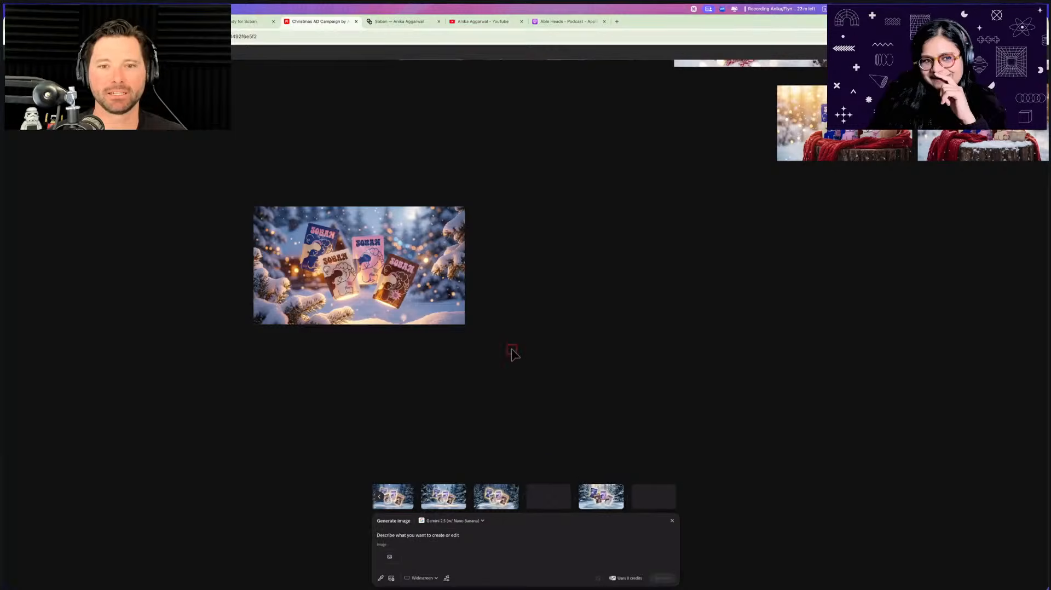
{"action": "scroll", "coordinate": [512, 352], "scroll_direction": "left", "scroll_amount": 4}
{"action": "scroll", "coordinate": [512, 350], "scroll_direction": "down", "scroll_amount": 5}
{"action": "scroll", "coordinate": [520, 359], "scroll_direction": "up", "scroll_amount": 3}
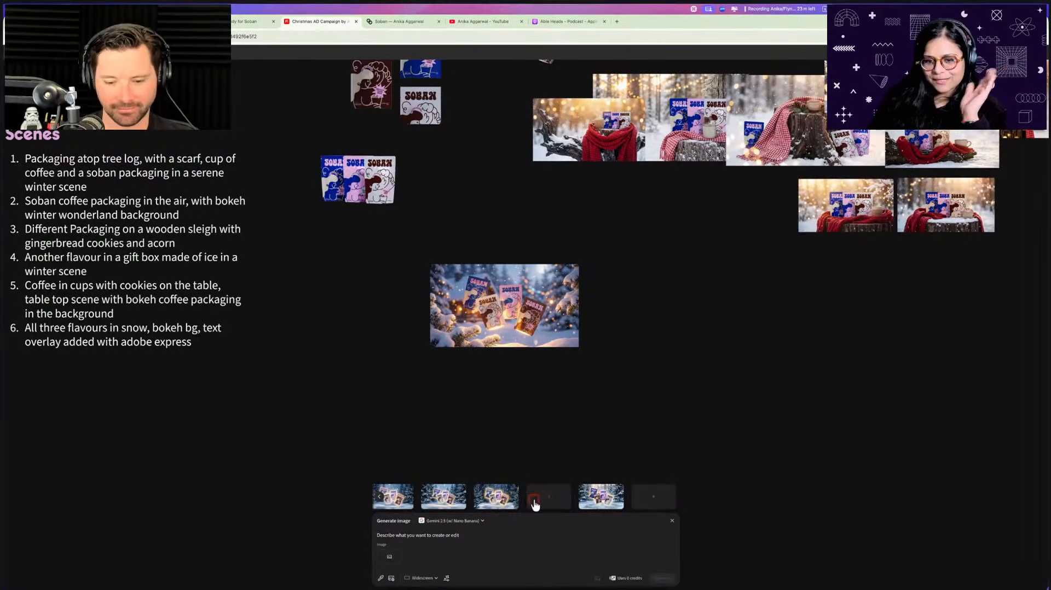
{"action": "left_click", "coordinate": [853, 255]}
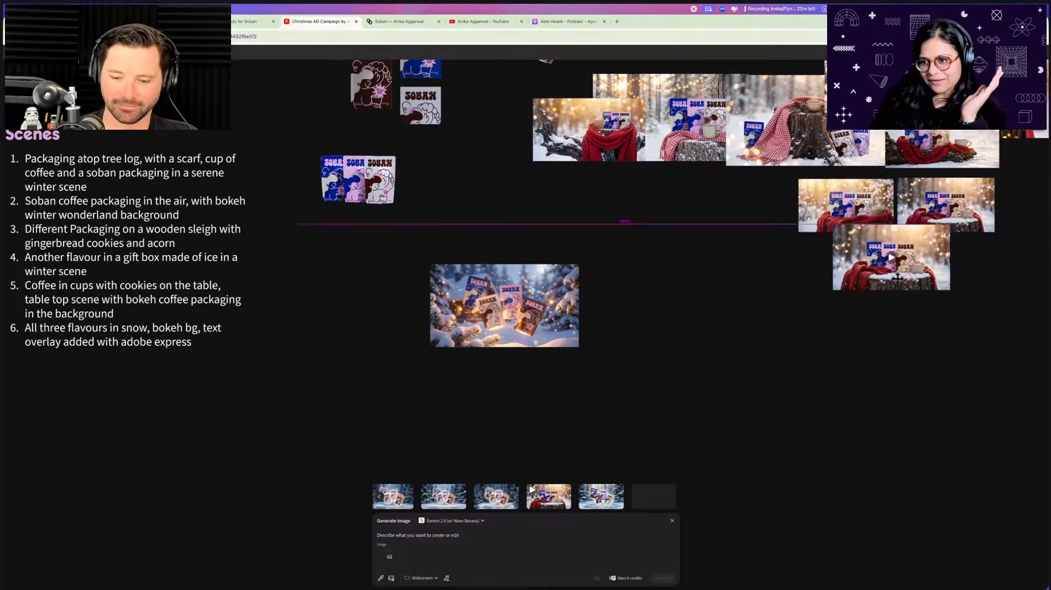
{"action": "left_click_drag", "start_coordinate": [602, 498], "coordinate": [571, 399]}
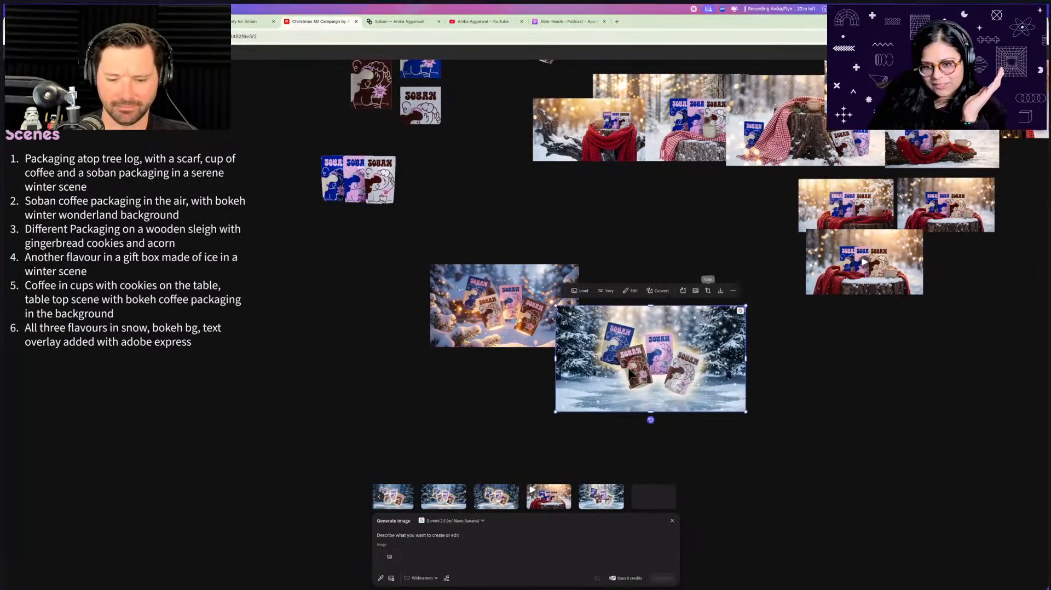
{"action": "left_click", "coordinate": [595, 384]}
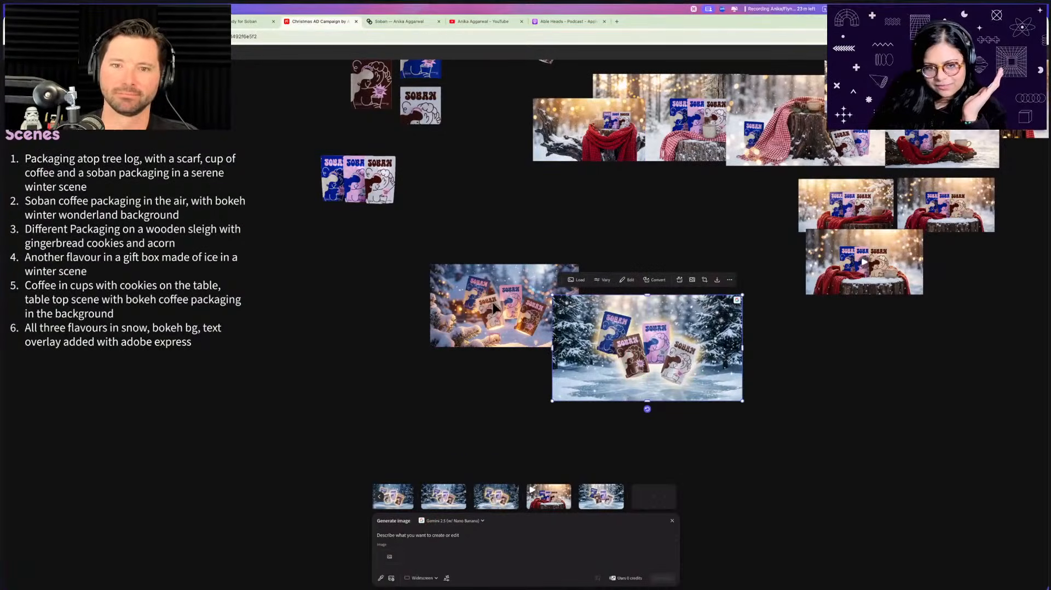
Reuse the second scene description as the image prompt, rewording it to "show me the coffee packaging in the air, with bokeh winter wonderland background"
{"action": "scroll", "coordinate": [284, 357], "scroll_direction": "left", "scroll_amount": 5}
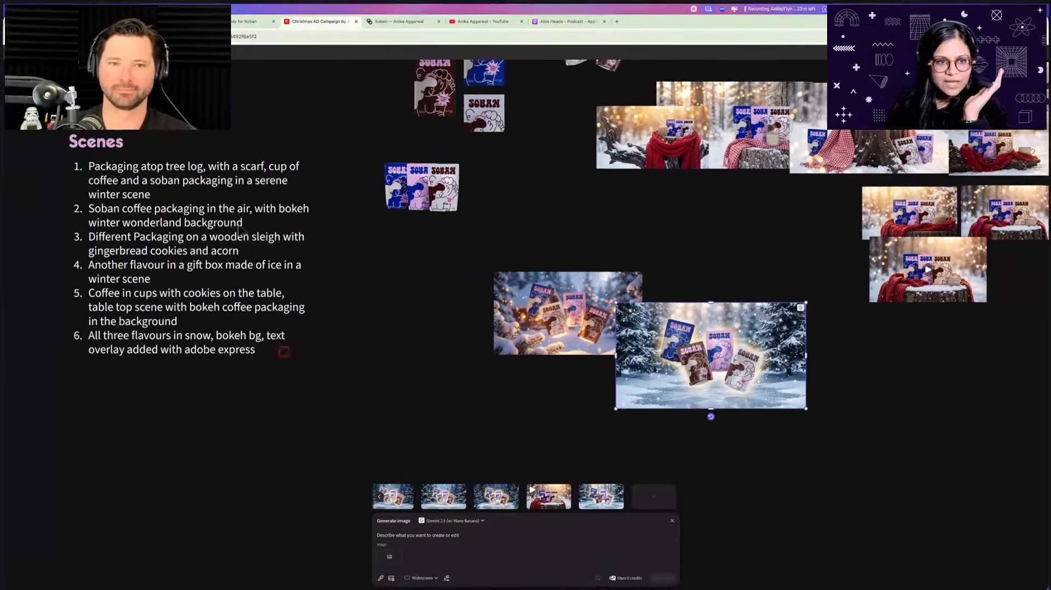
{"action": "double_click", "coordinate": [234, 213]}
{"action": "left_click_drag", "start_coordinate": [246, 225], "coordinate": [91, 211]}
{"action": "key", "text": "super+c"}
{"action": "left_click", "coordinate": [460, 533]}
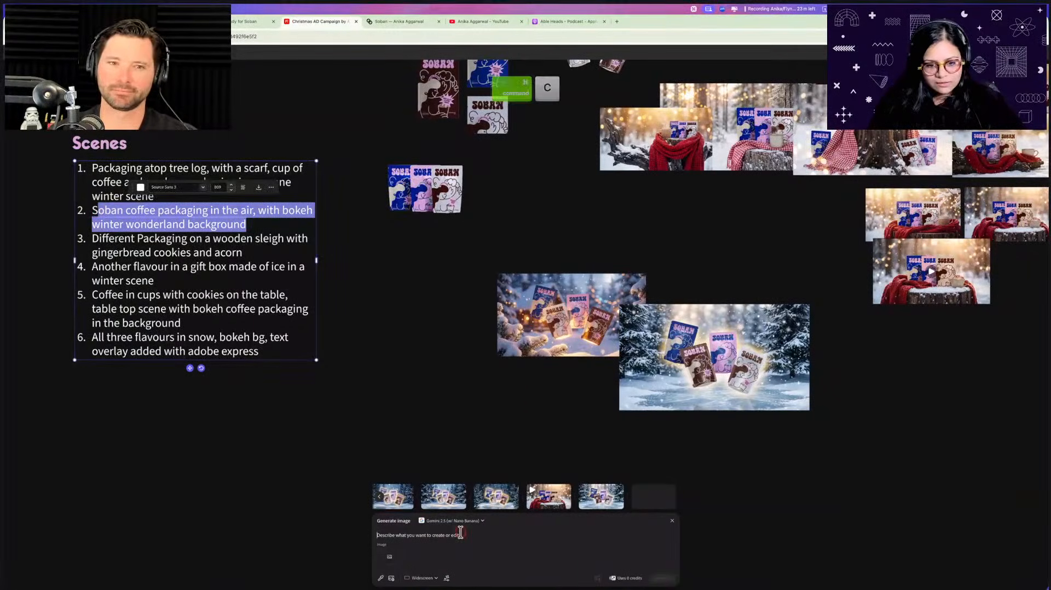
{"action": "key", "text": "super+v"}
{"action": "left_click_drag", "start_coordinate": [391, 535], "coordinate": [346, 536]}
{"action": "type", "text": "show me the"}
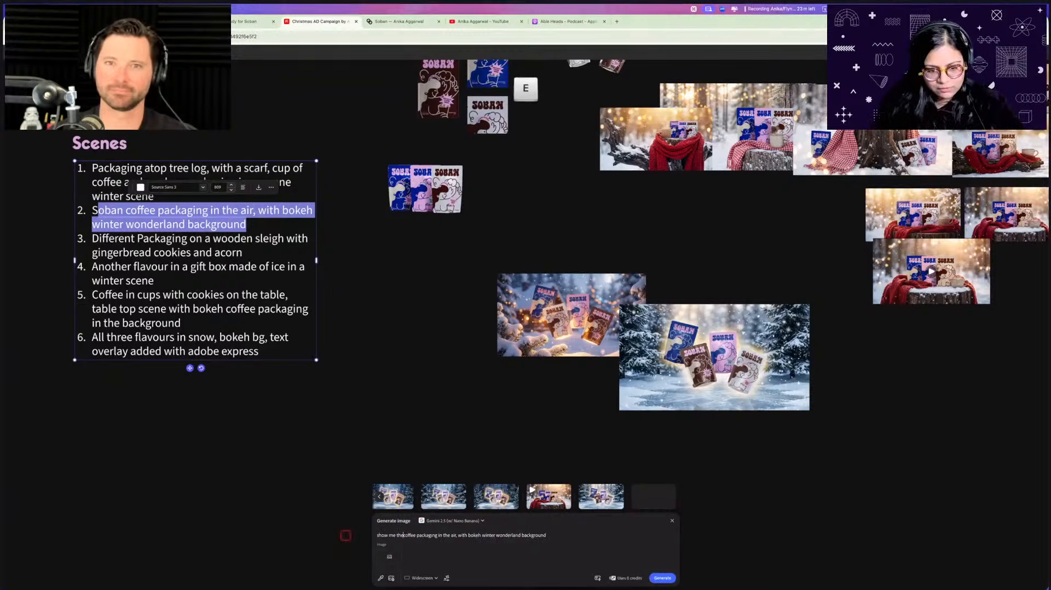
Add the cutout of four floating pouches from the board as the prompt's reference image
{"action": "left_click", "coordinate": [392, 564]}
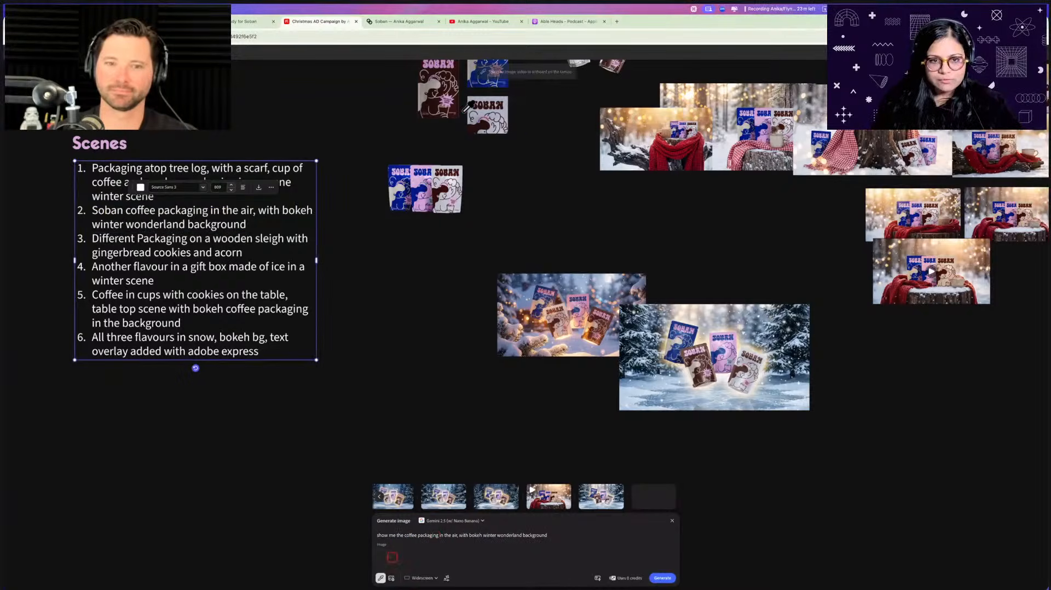
{"action": "scroll", "coordinate": [575, 184], "scroll_direction": "up", "scroll_amount": 3}
{"action": "left_click", "coordinate": [575, 184]}
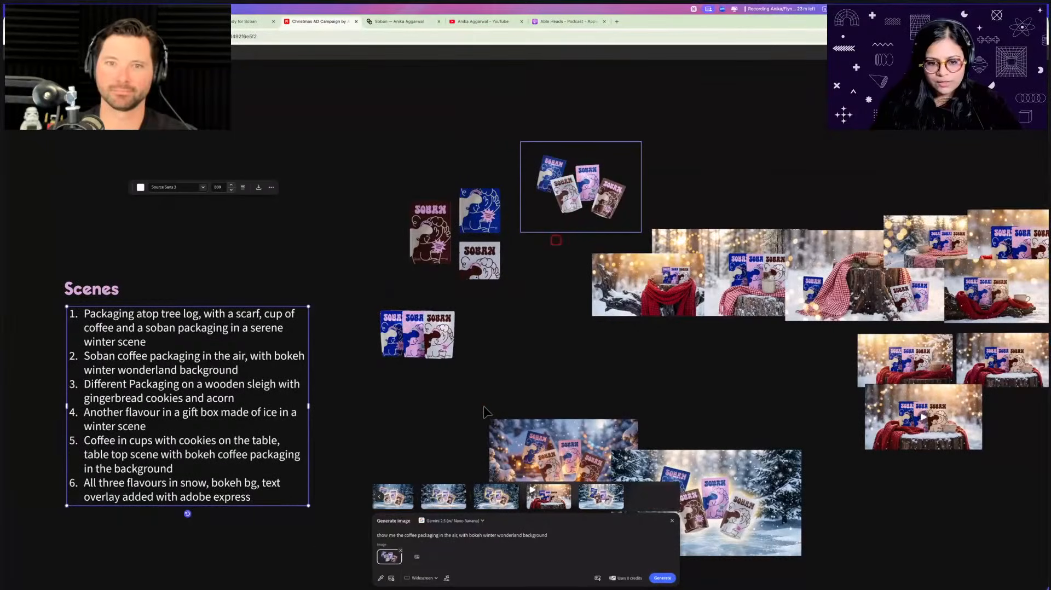
{"action": "left_click", "coordinate": [531, 567]}
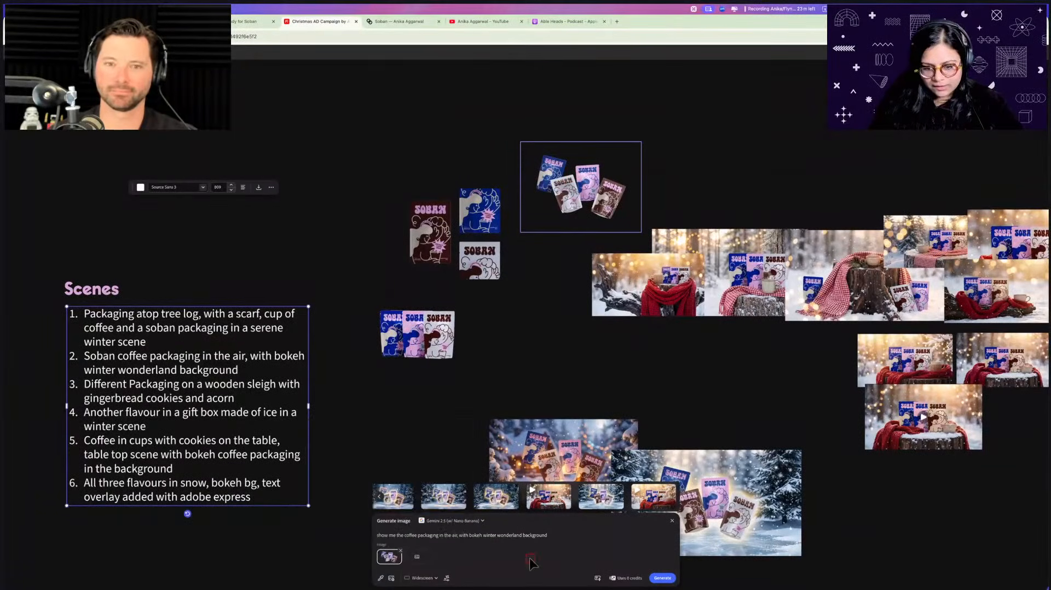
Generate the image with Gemini 3 (w/ Nano Banana Pro) from an automatically enhanced version of the prompt
{"action": "left_click", "coordinate": [475, 520]}
{"action": "left_click", "coordinate": [450, 423]}
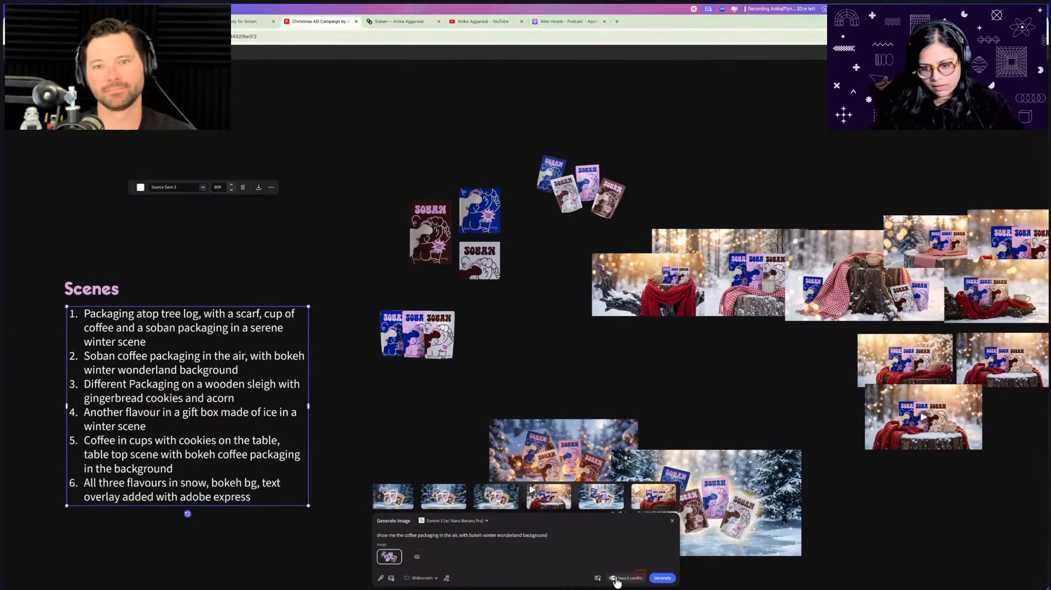
{"action": "left_click", "coordinate": [600, 577]}
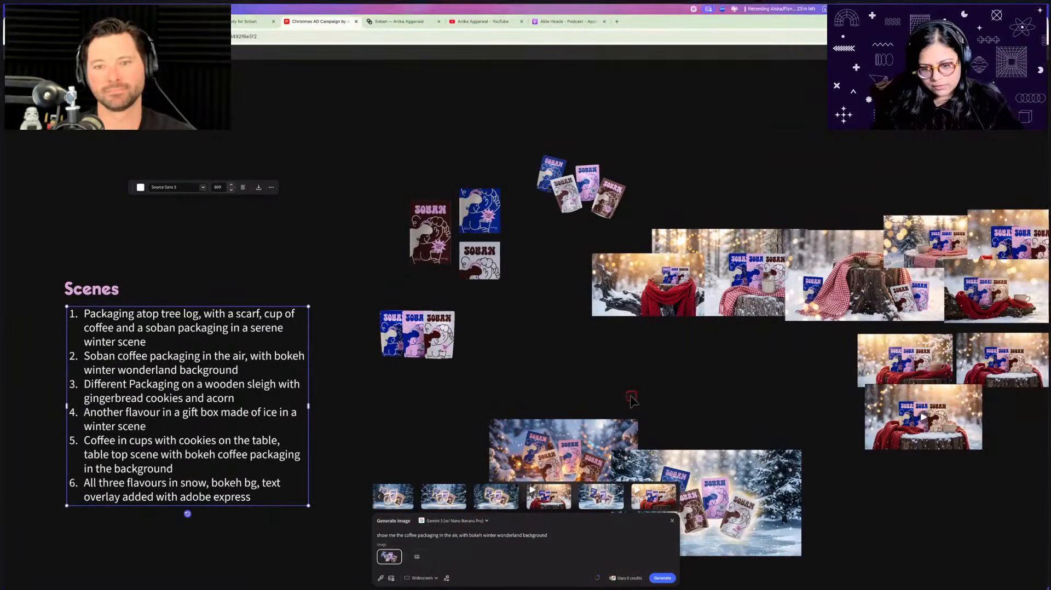
{"action": "scroll", "coordinate": [631, 401], "scroll_direction": "down", "scroll_amount": 5}
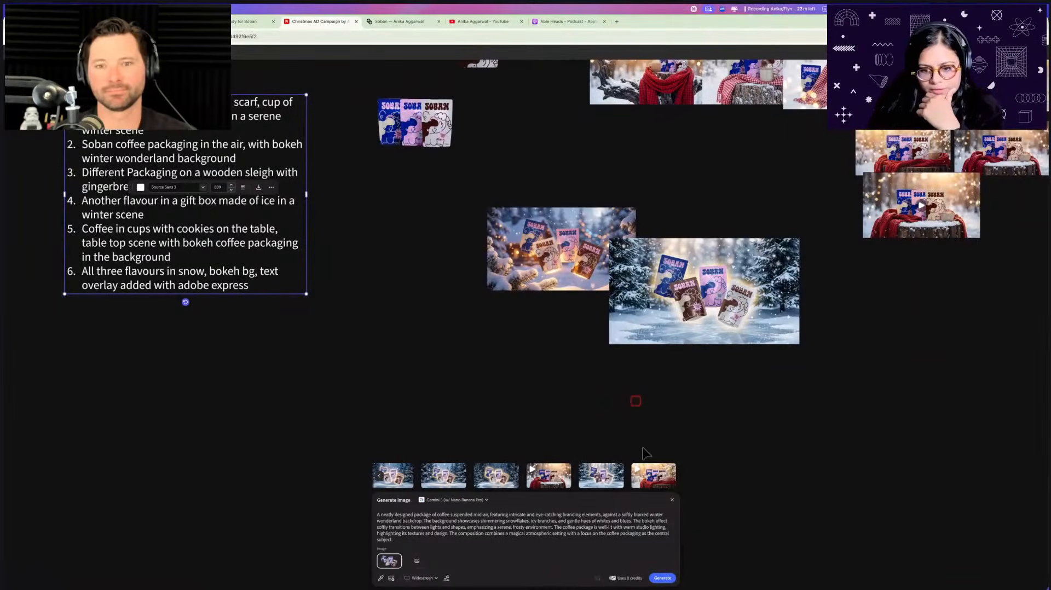
{"action": "left_click", "coordinate": [662, 579]}
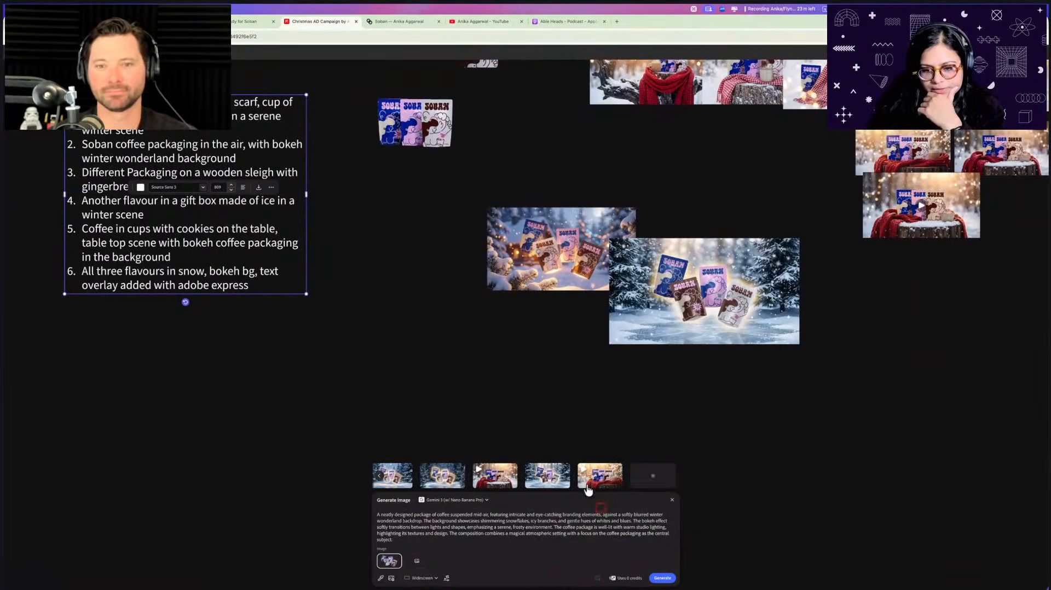
Place the generated snowy-branch stump video directly beside the snow-topped stump video
{"action": "left_click_drag", "start_coordinate": [886, 268], "coordinate": [1035, 195]}
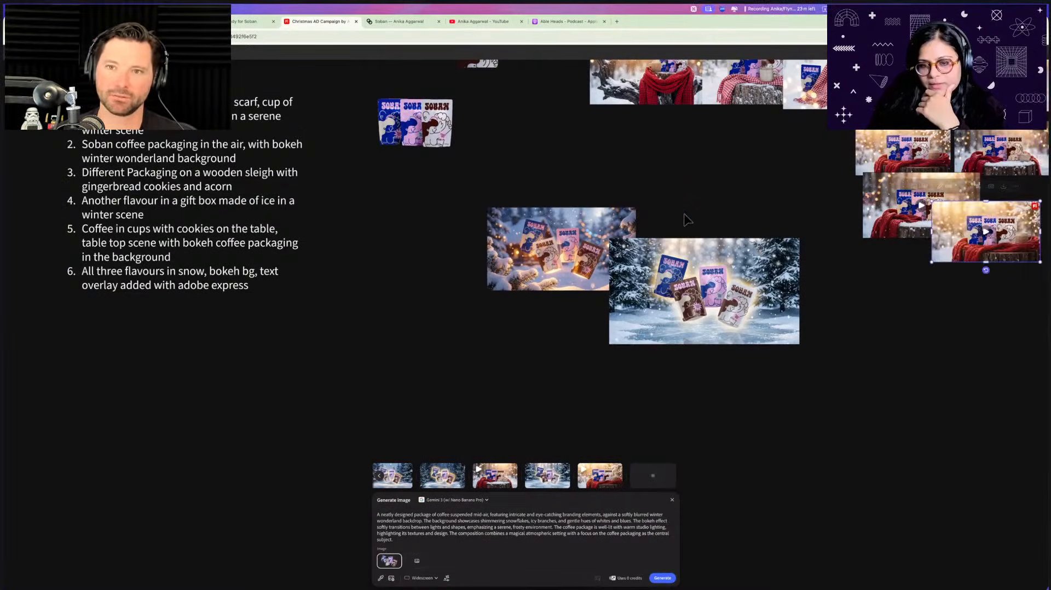
{"action": "scroll", "coordinate": [682, 216], "scroll_direction": "right", "scroll_amount": 5}
{"action": "scroll", "coordinate": [669, 245], "scroll_direction": "right", "scroll_amount": 2}
{"action": "left_click_drag", "start_coordinate": [653, 250], "coordinate": [700, 230]}
{"action": "scroll", "coordinate": [698, 229], "scroll_direction": "up", "scroll_amount": 10}
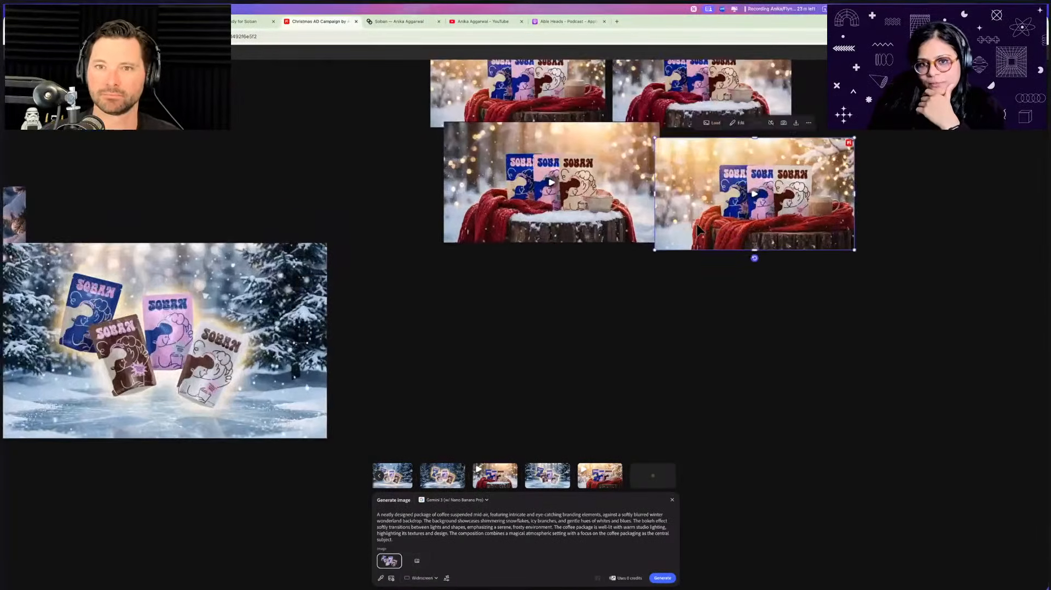
{"action": "scroll", "coordinate": [696, 229], "scroll_direction": "up", "scroll_amount": 2}
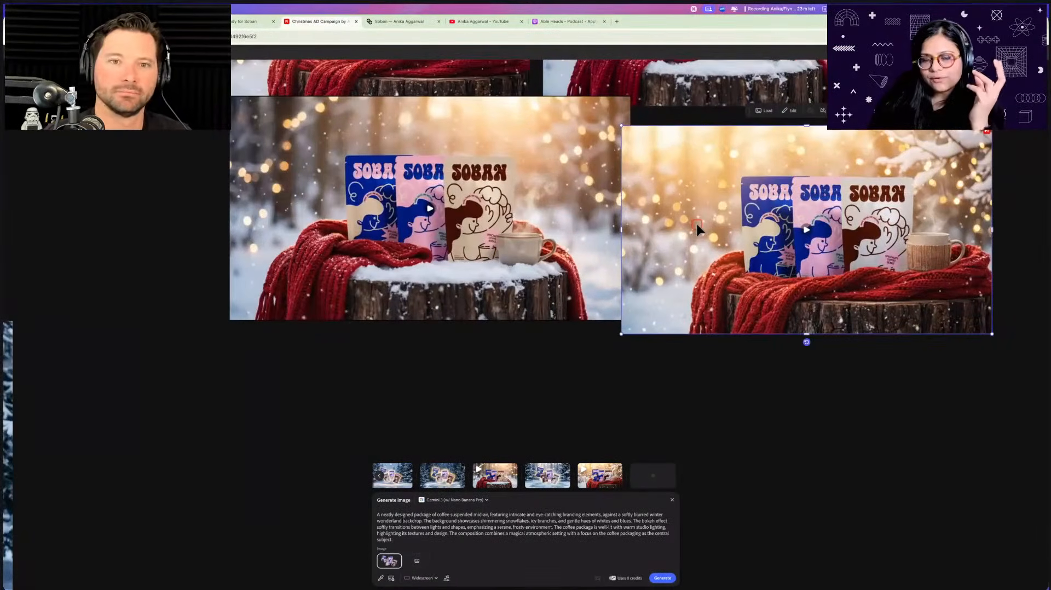
{"action": "left_click_drag", "start_coordinate": [695, 222], "coordinate": [709, 190]}
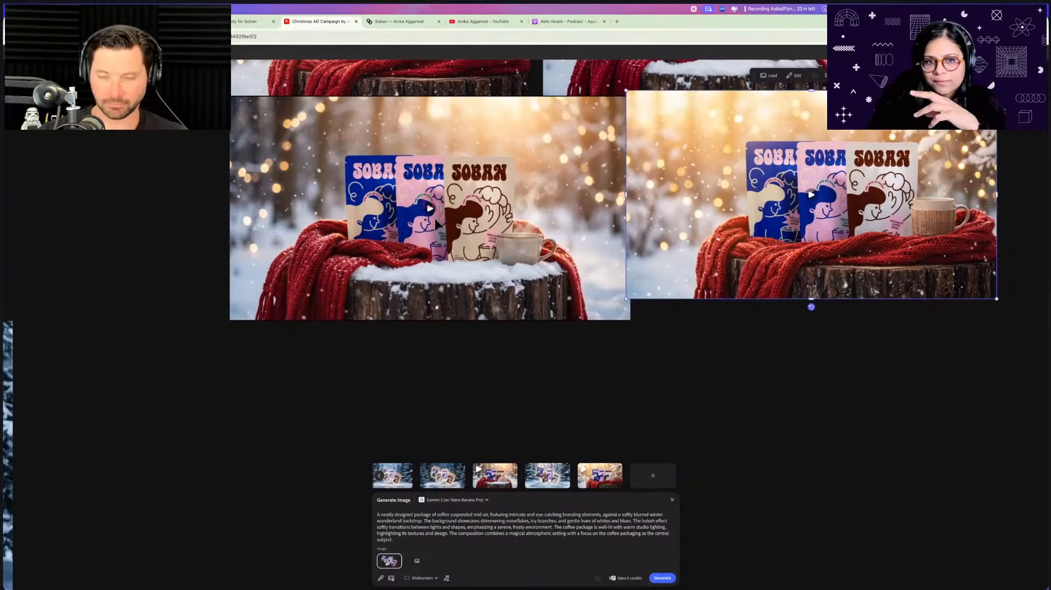
{"action": "scroll", "coordinate": [436, 220], "scroll_direction": "up", "scroll_amount": 1}
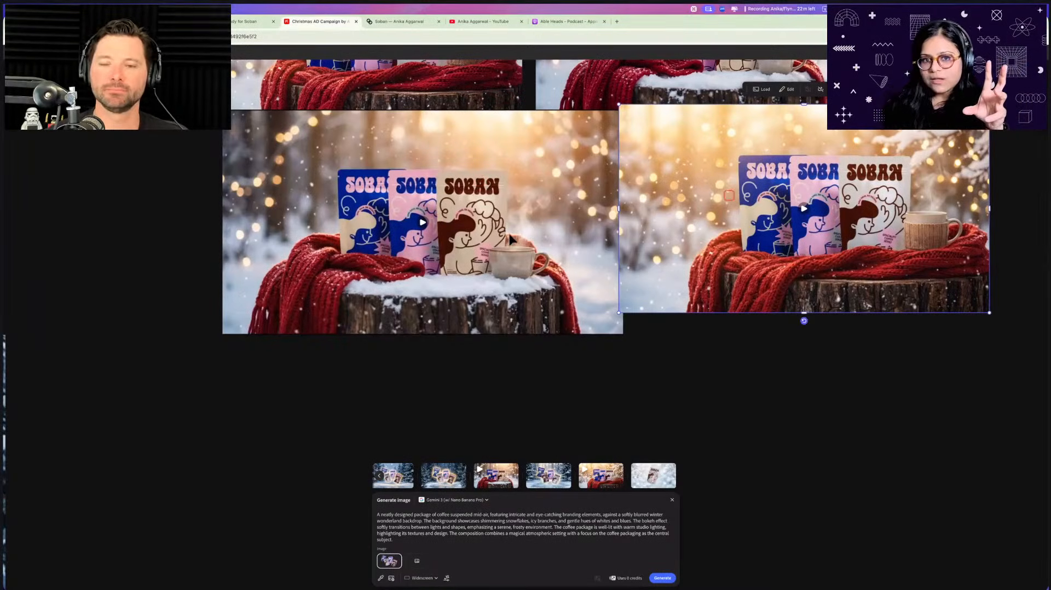
{"action": "left_click_drag", "start_coordinate": [633, 192], "coordinate": [637, 191]}
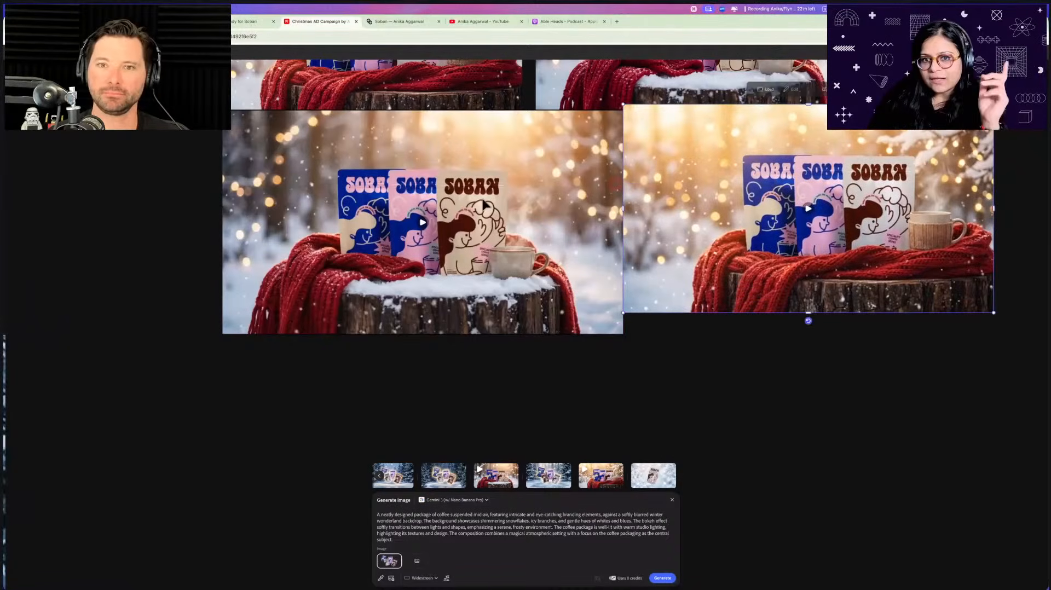
Play the snowy-branch stump video and replay the snow-topped one from its start to compare their motion
{"action": "left_click", "coordinate": [808, 209]}
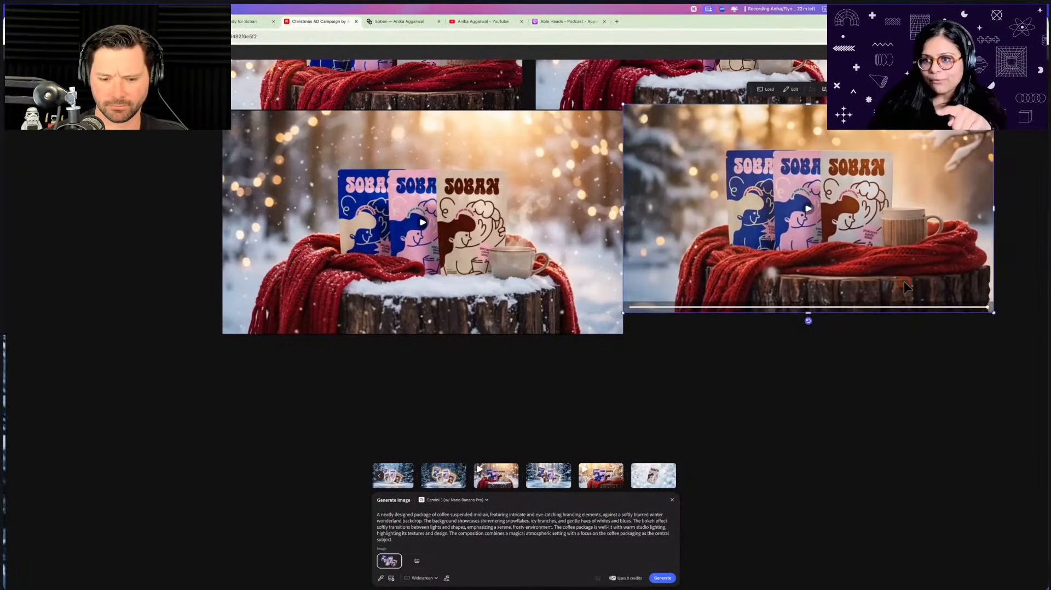
{"action": "left_click", "coordinate": [811, 210]}
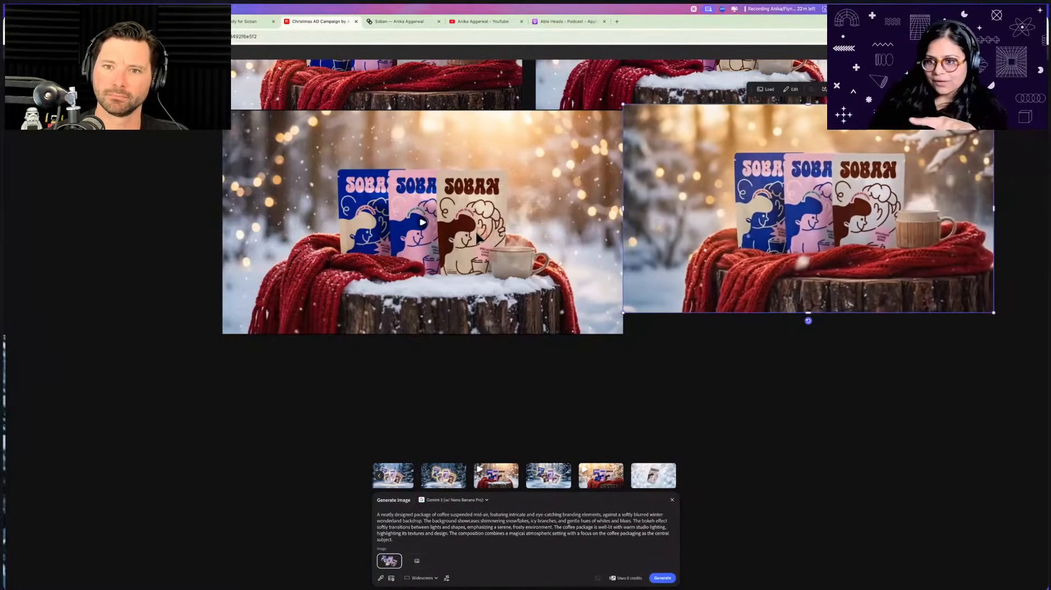
{"action": "left_click", "coordinate": [408, 203]}
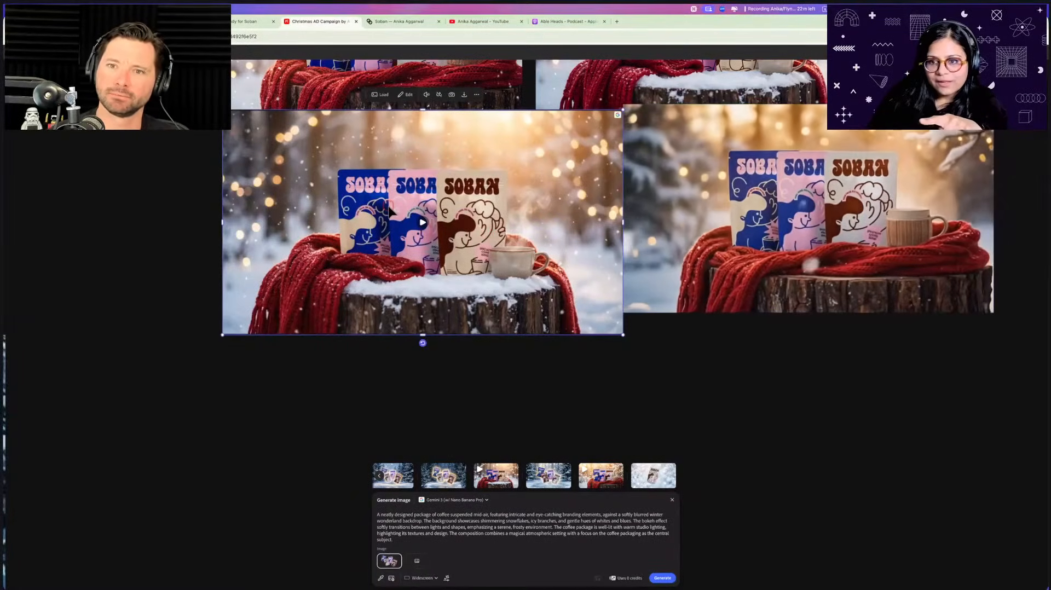
{"action": "left_click", "coordinate": [423, 223]}
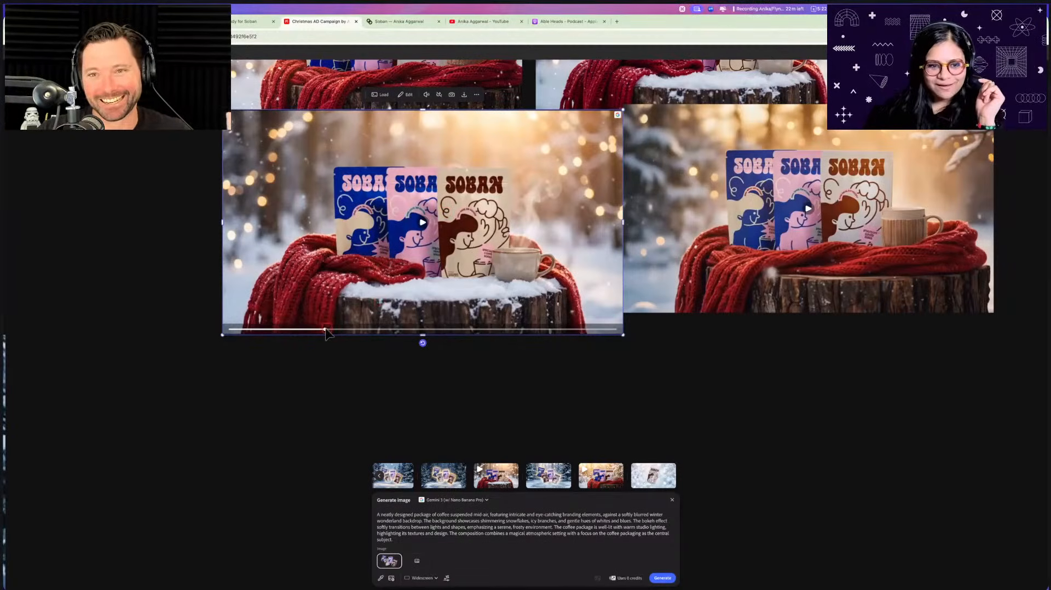
{"action": "left_click_drag", "start_coordinate": [325, 329], "coordinate": [224, 332]}
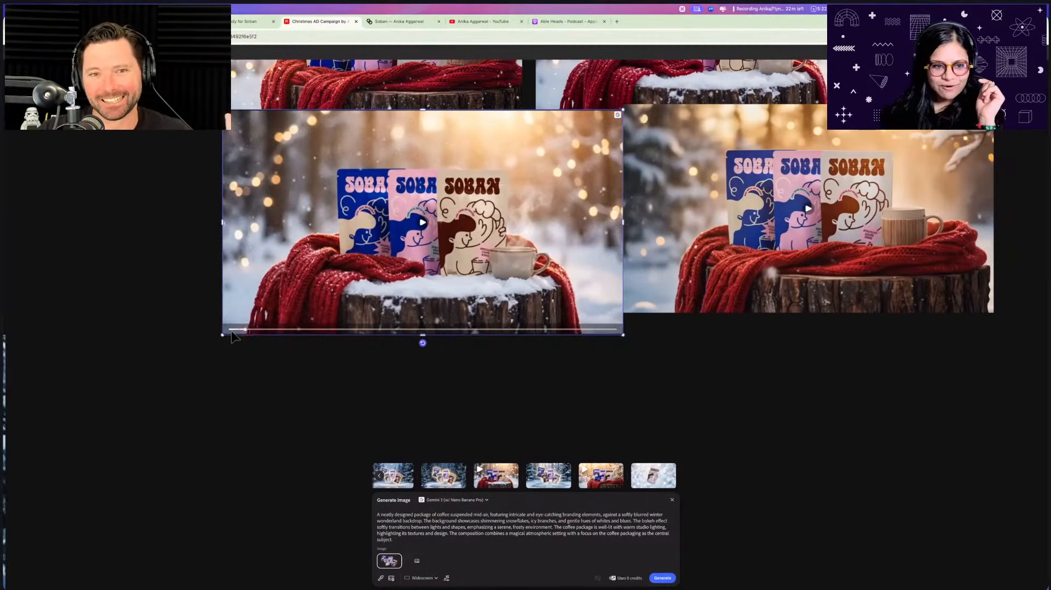
{"action": "left_click", "coordinate": [423, 223]}
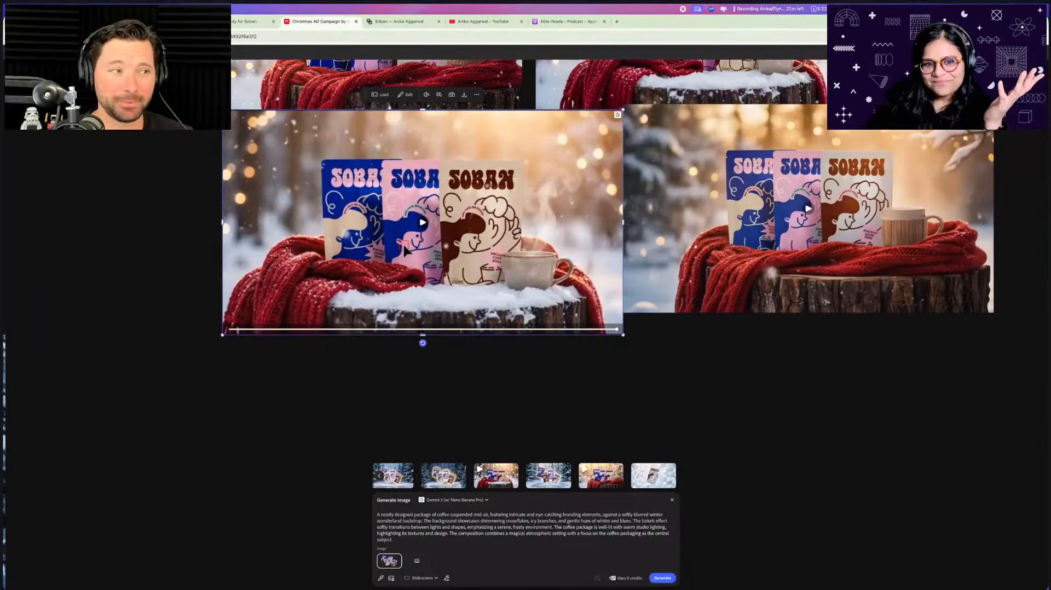
{"action": "left_click", "coordinate": [427, 95]}
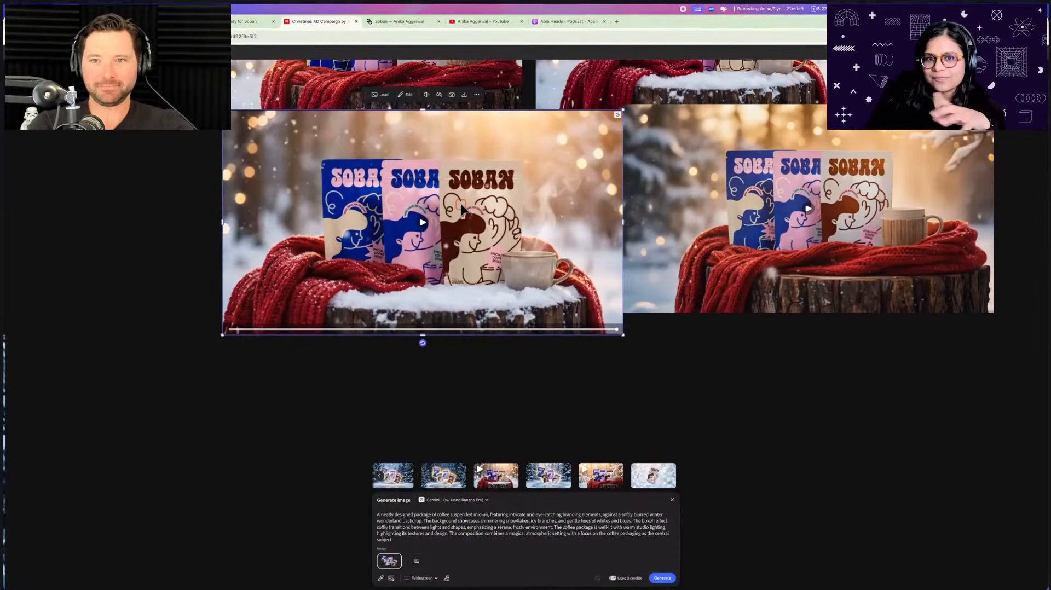
Place the generated single-pouch snow scene over the lower edge of the glowing floating-pouches scene and enlarge it slightly
{"action": "scroll", "coordinate": [460, 208], "scroll_direction": "down", "scroll_amount": 1}
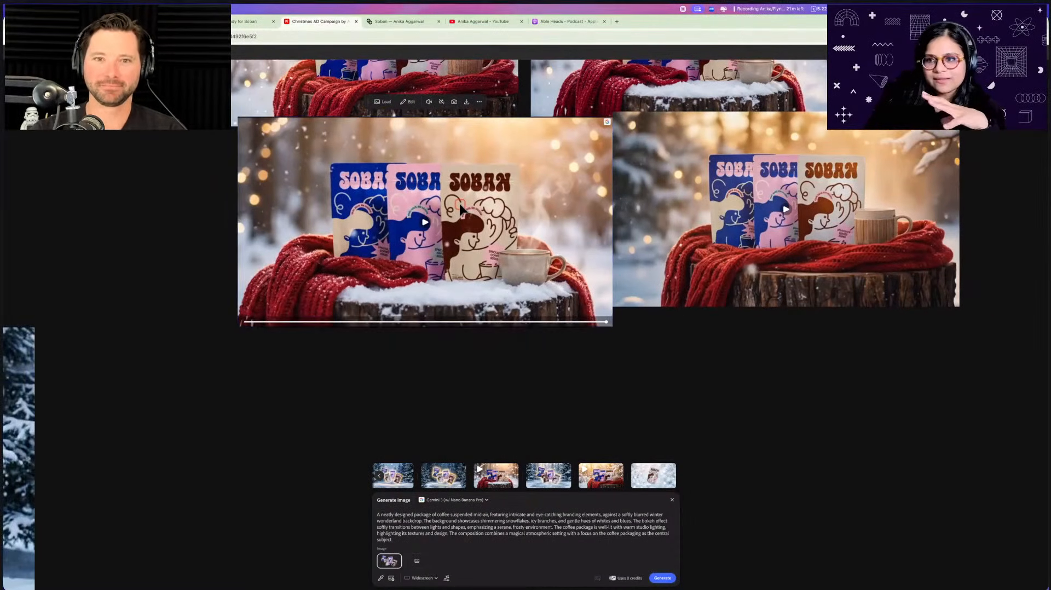
{"action": "scroll", "coordinate": [460, 208], "scroll_direction": "down", "scroll_amount": 3}
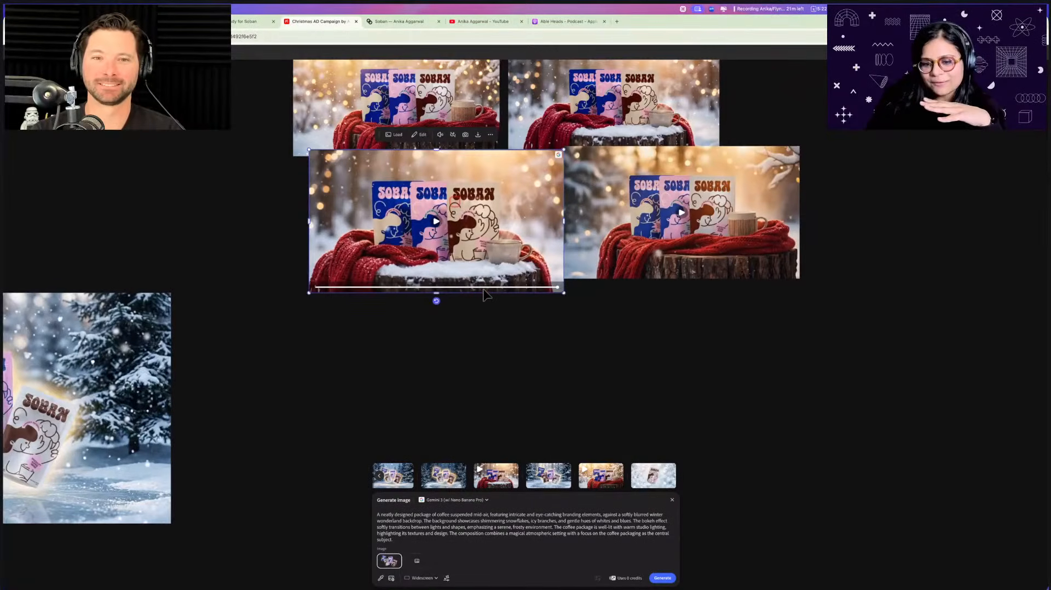
{"action": "scroll", "coordinate": [484, 292], "scroll_direction": "down", "scroll_amount": 5}
{"action": "scroll", "coordinate": [484, 292], "scroll_direction": "left", "scroll_amount": 6}
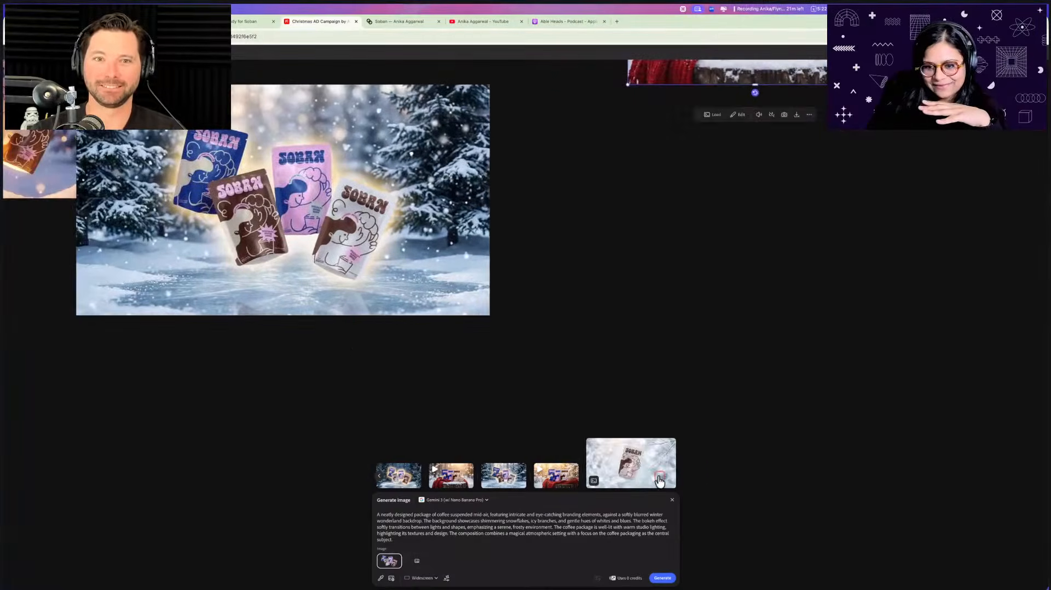
{"action": "left_click_drag", "start_coordinate": [659, 481], "coordinate": [373, 361]}
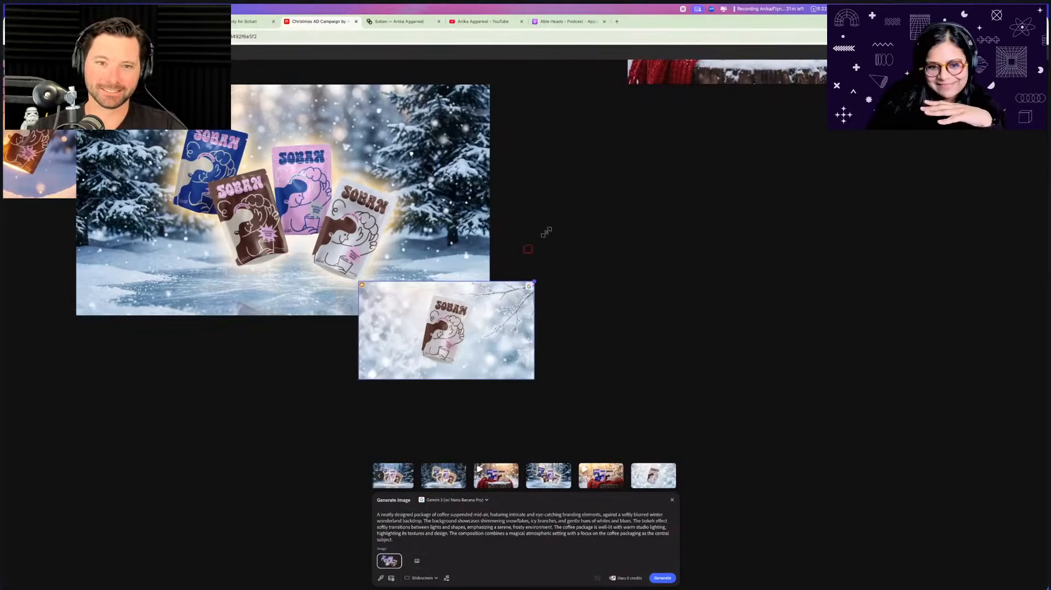
{"action": "left_click_drag", "start_coordinate": [504, 307], "coordinate": [326, 344]}
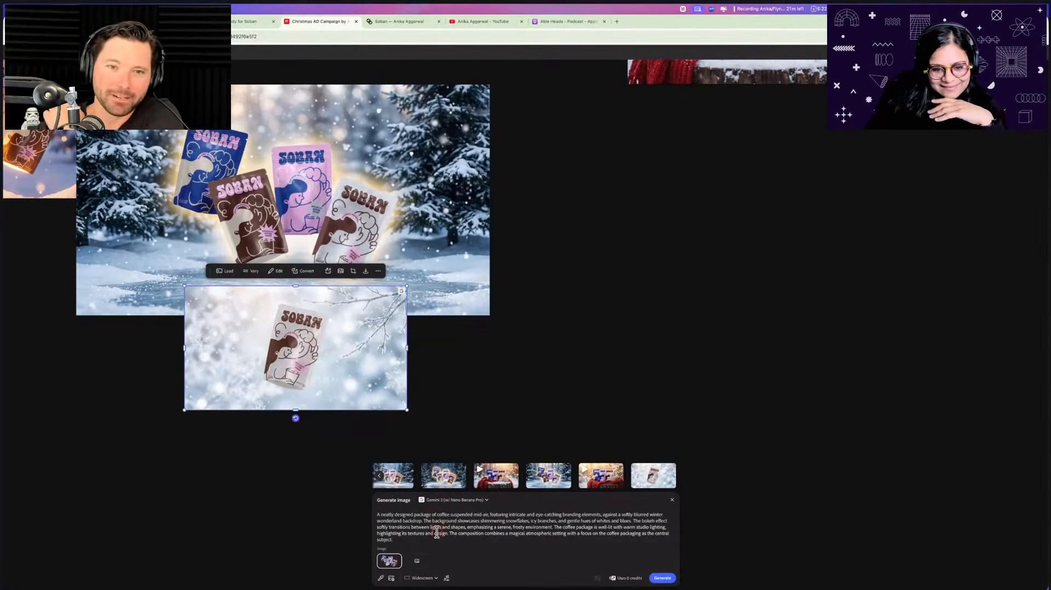
{"action": "scroll", "coordinate": [404, 519], "scroll_direction": "left", "scroll_amount": 3}
{"action": "scroll", "coordinate": [404, 519], "scroll_direction": "down", "scroll_amount": 1}
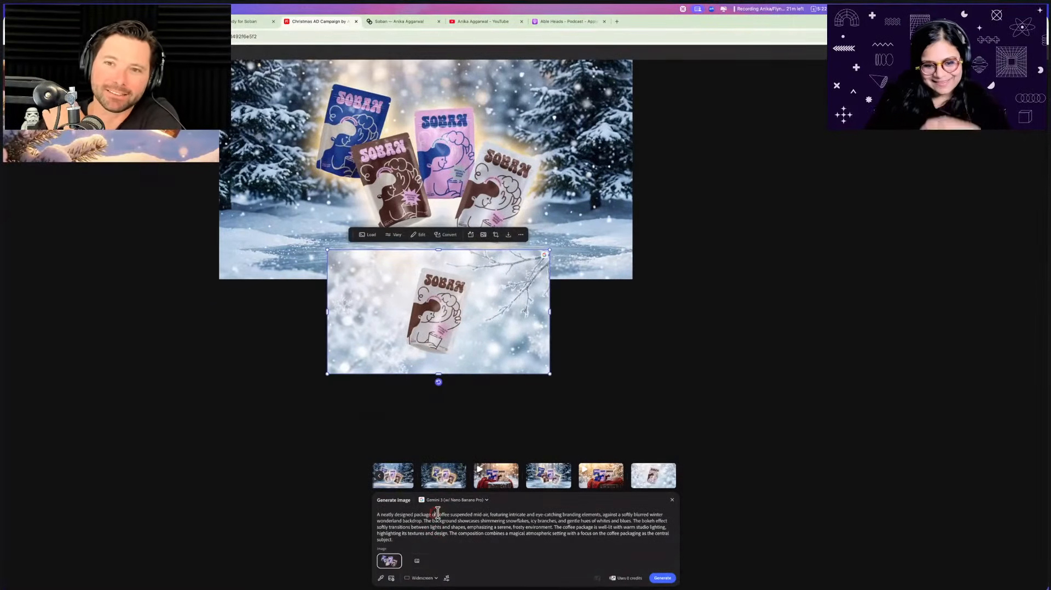
Replace the prompt's opening words "A neatly designed package of coffee" with "This subject" and generate the image
{"action": "key", "text": "BackSpace"}
{"action": "key", "text": "BackSpace"}
{"action": "key", "text": "BackSpace"}
{"action": "key", "text": "BackSpace"}
{"action": "key", "text": "BackSpace"}
{"action": "key", "text": "BackSpace"}
{"action": "key", "text": "BackSpace"}
{"action": "key", "text": "BackSpace"}
{"action": "key", "text": "BackSpace"}
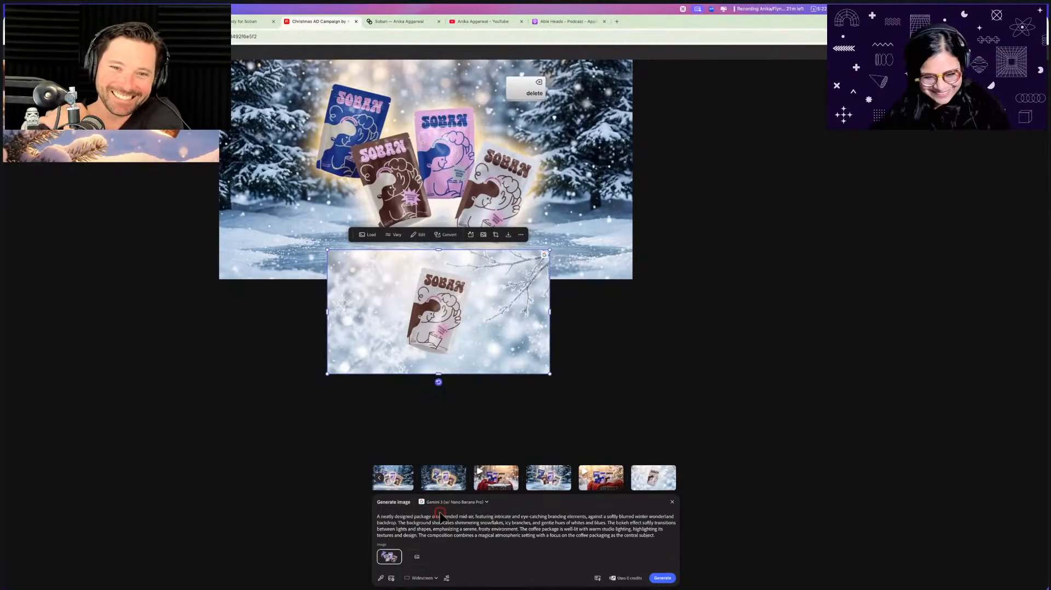
{"action": "key", "text": "BackSpace"}
{"action": "key", "text": "BackSpace"}
{"action": "key", "text": "BackSpace"}
{"action": "key", "text": "BackSpace"}
{"action": "key", "text": "BackSpace"}
{"action": "key", "text": "BackSpace"}
{"action": "key", "text": "BackSpace"}
{"action": "key", "text": "BackSpace"}
{"action": "key", "text": "BackSpace"}
{"action": "key", "text": "BackSpace"}
{"action": "key", "text": "BackSpace"}
{"action": "key", "text": "BackSpace"}
{"action": "key", "text": "BackSpace"}
{"action": "key", "text": "BackSpace"}
{"action": "key", "text": "BackSpace"}
{"action": "key", "text": "BackSpace"}
{"action": "key", "text": "BackSpace"}
{"action": "key", "text": "BackSpace"}
{"action": "key", "text": "BackSpace"}
{"action": "key", "text": "BackSpace"}
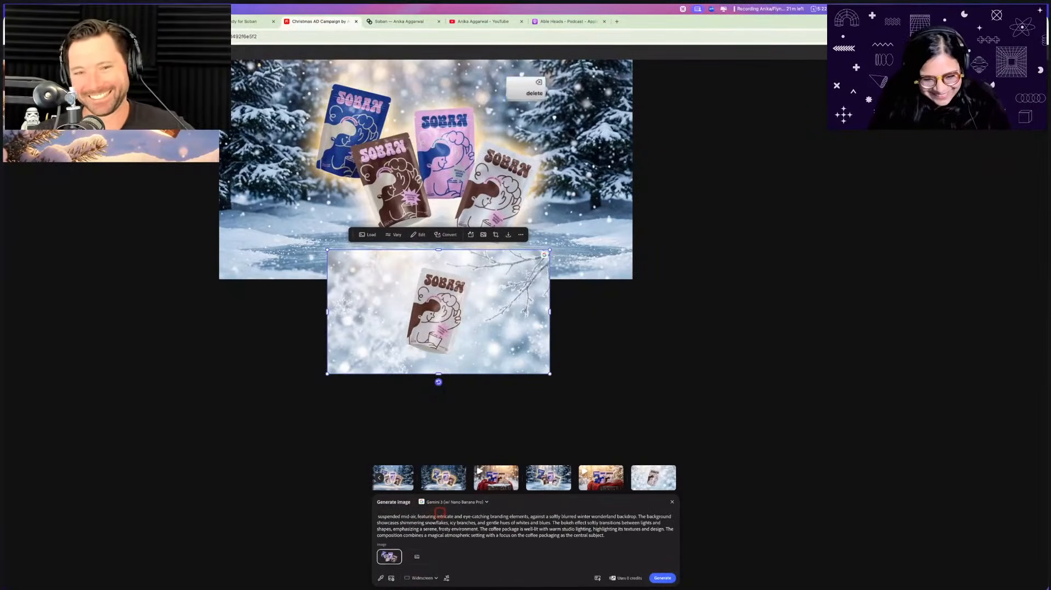
{"action": "type", "text": "This subjec"}
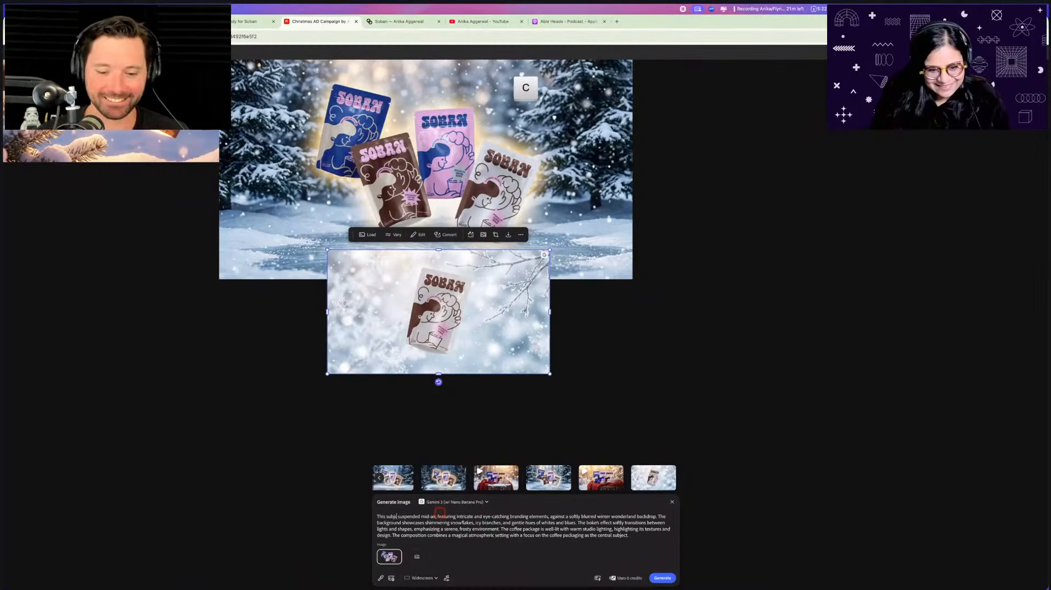
{"action": "type", "text": "t"}
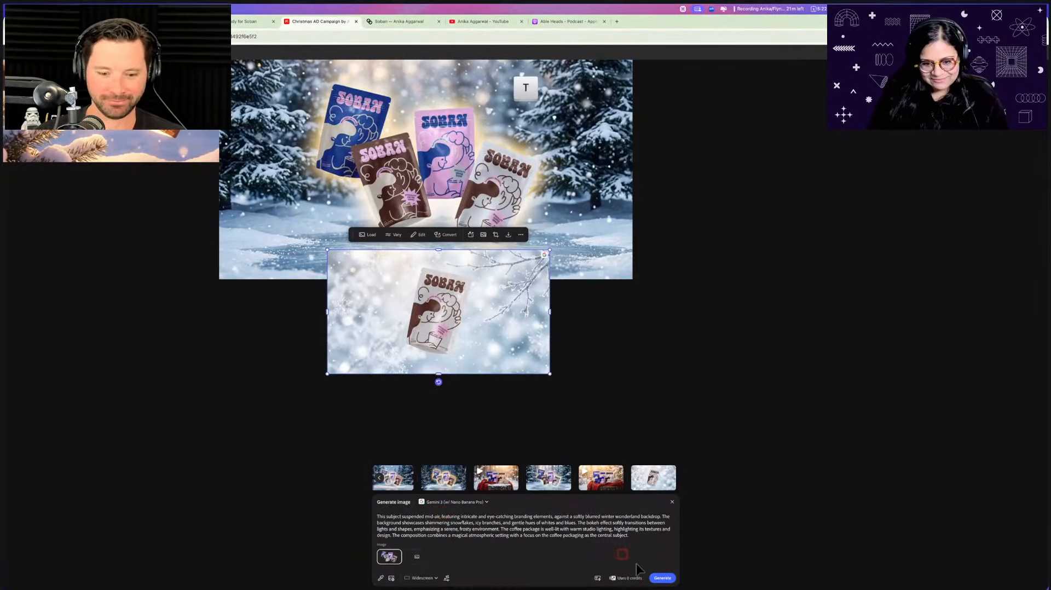
{"action": "left_click", "coordinate": [662, 579]}
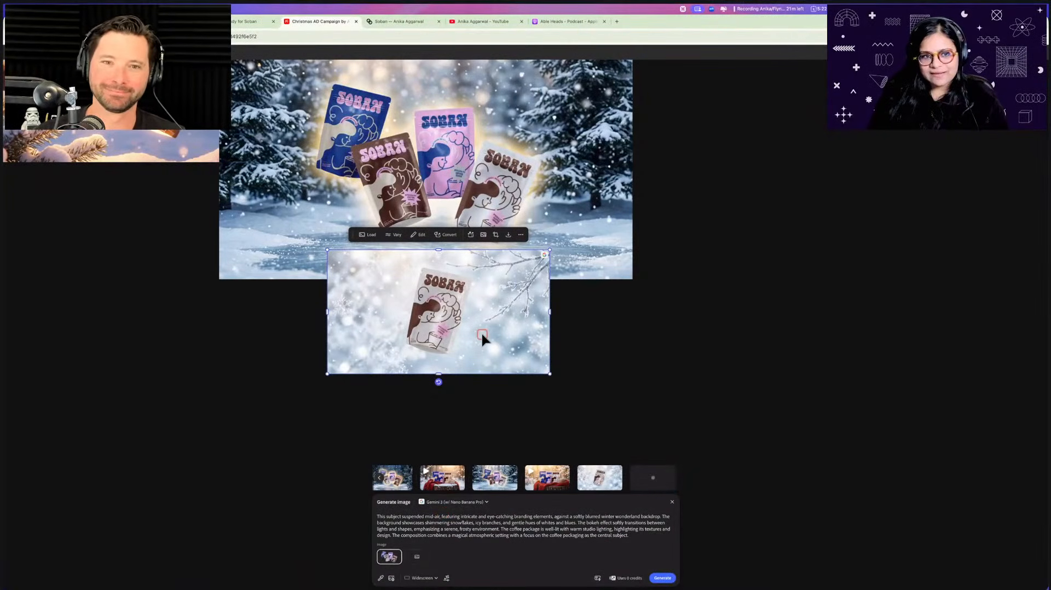
Move the single-pouch snow scene to the lower right corner of the glowing floating-pouches scene
{"action": "scroll", "coordinate": [481, 332], "scroll_direction": "down", "scroll_amount": 5}
{"action": "scroll", "coordinate": [422, 239], "scroll_direction": "left", "scroll_amount": 3}
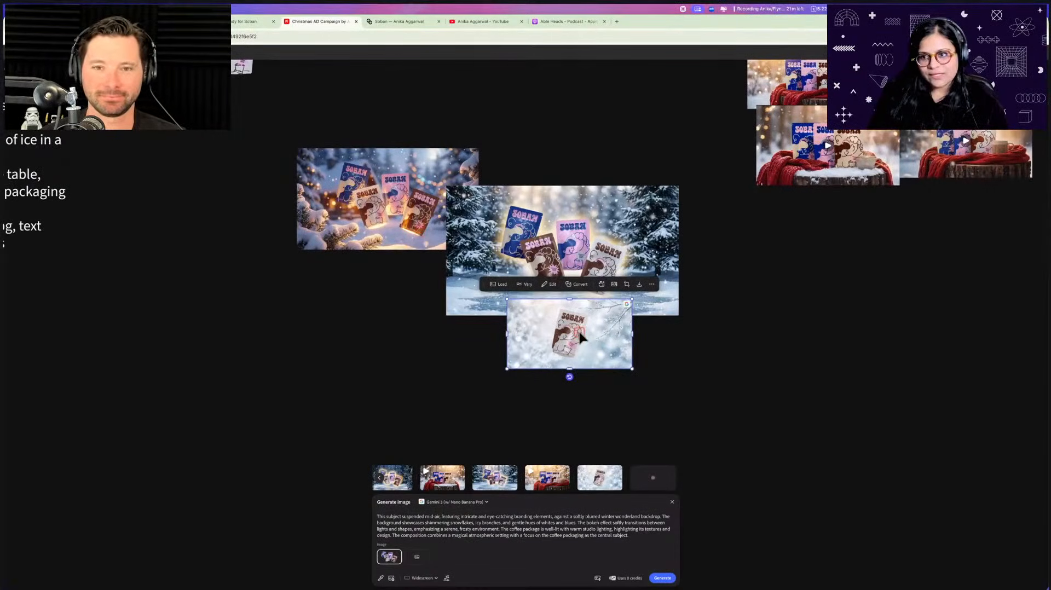
{"action": "left_click_drag", "start_coordinate": [561, 345], "coordinate": [692, 321]}
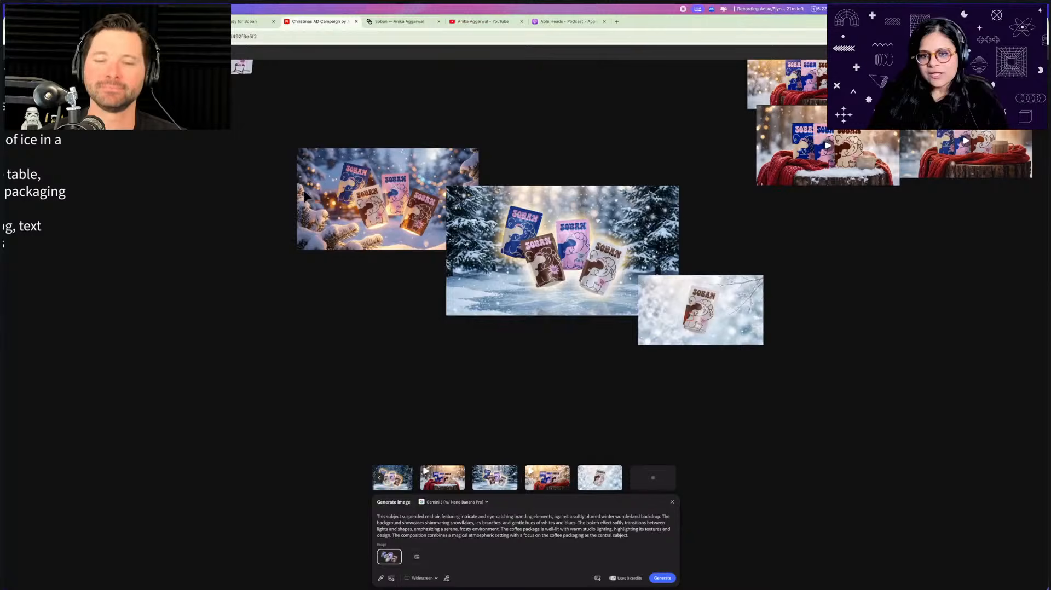
Load the prompt of the warm-lit floating-pouches image, remove "warm lighting" from its end, and generate an image
{"action": "left_click", "coordinate": [353, 192]}
{"action": "left_click", "coordinate": [318, 134]}
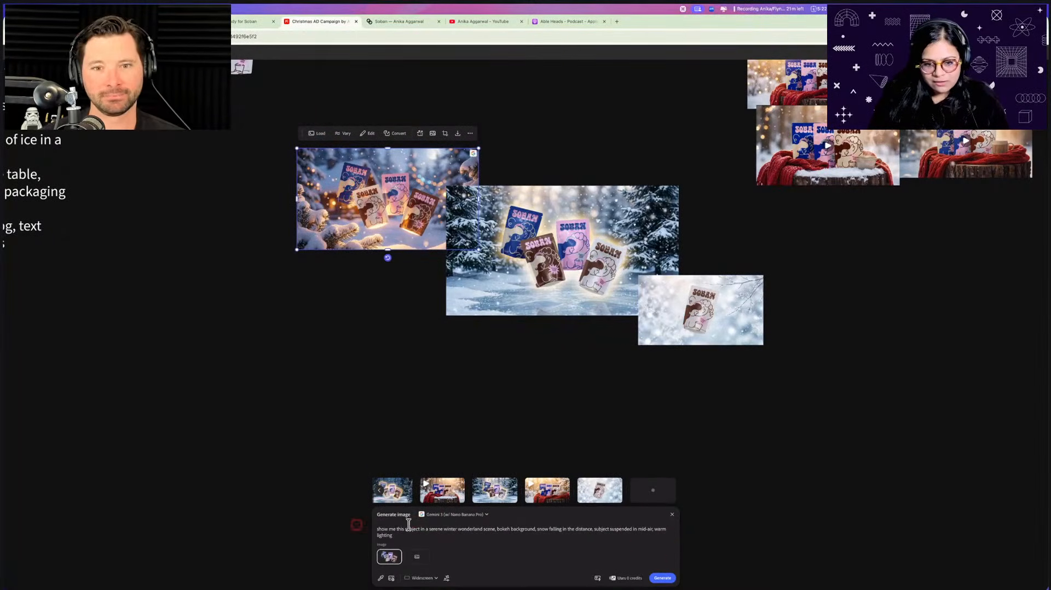
{"action": "left_click_drag", "start_coordinate": [656, 529], "coordinate": [675, 545]}
{"action": "key", "text": "BackSpace"}
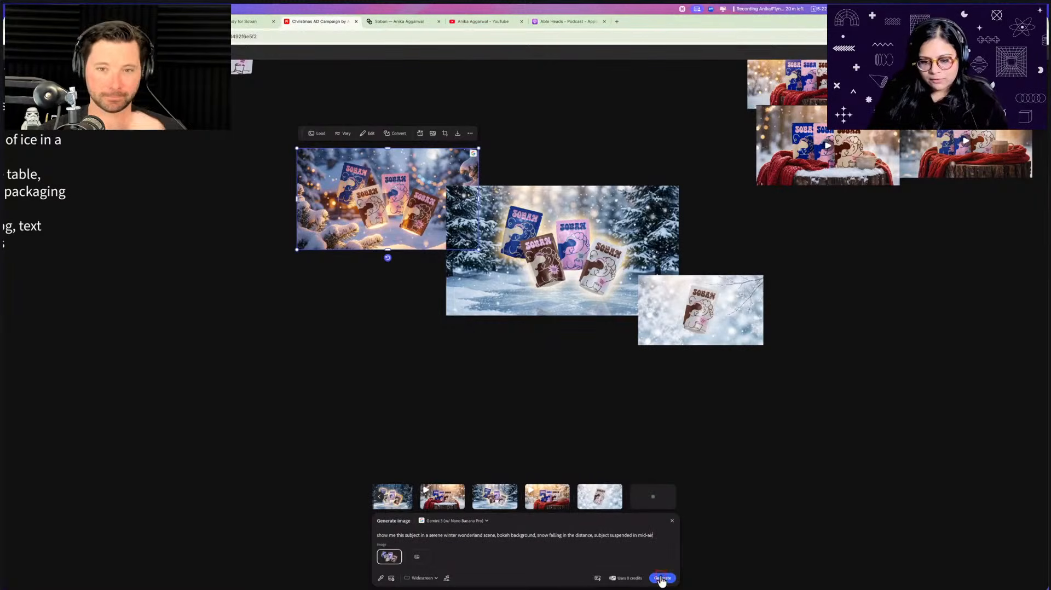
{"action": "left_click", "coordinate": [662, 578]}
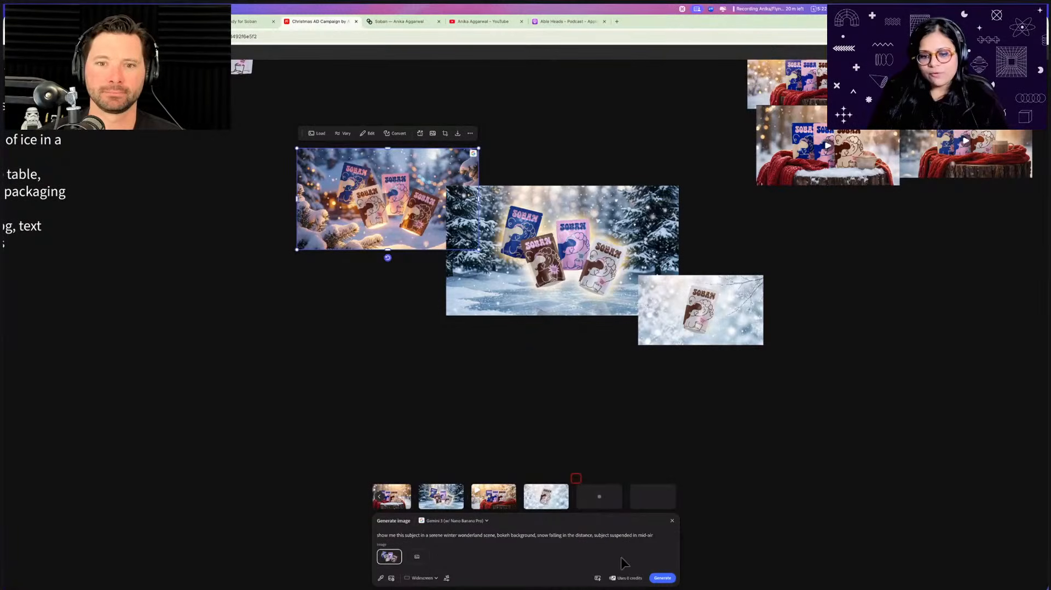
Enhance the shortened winter wonderland prompt automatically and generate an image from the enhanced version
{"action": "left_click", "coordinate": [656, 578]}
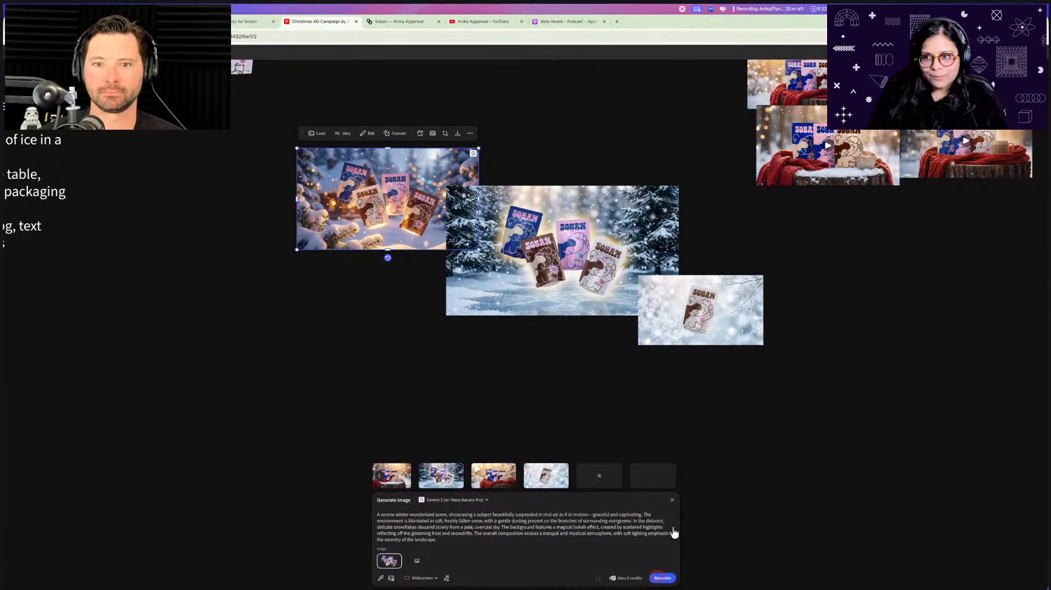
{"action": "left_click", "coordinate": [688, 472]}
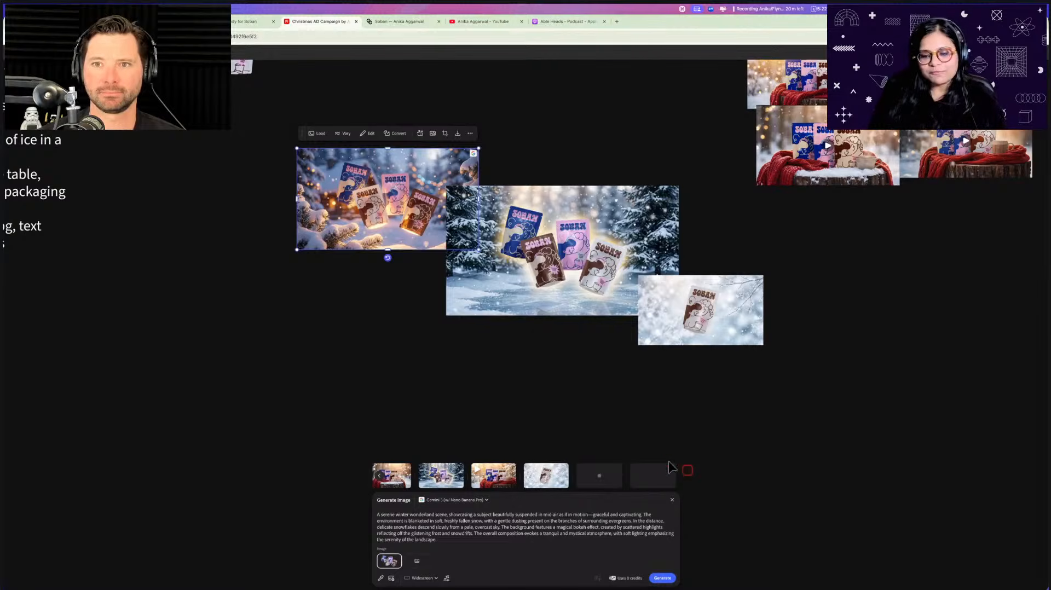
{"action": "scroll", "coordinate": [711, 397], "scroll_direction": "up", "scroll_amount": 2}
{"action": "scroll", "coordinate": [711, 397], "scroll_direction": "right", "scroll_amount": 2}
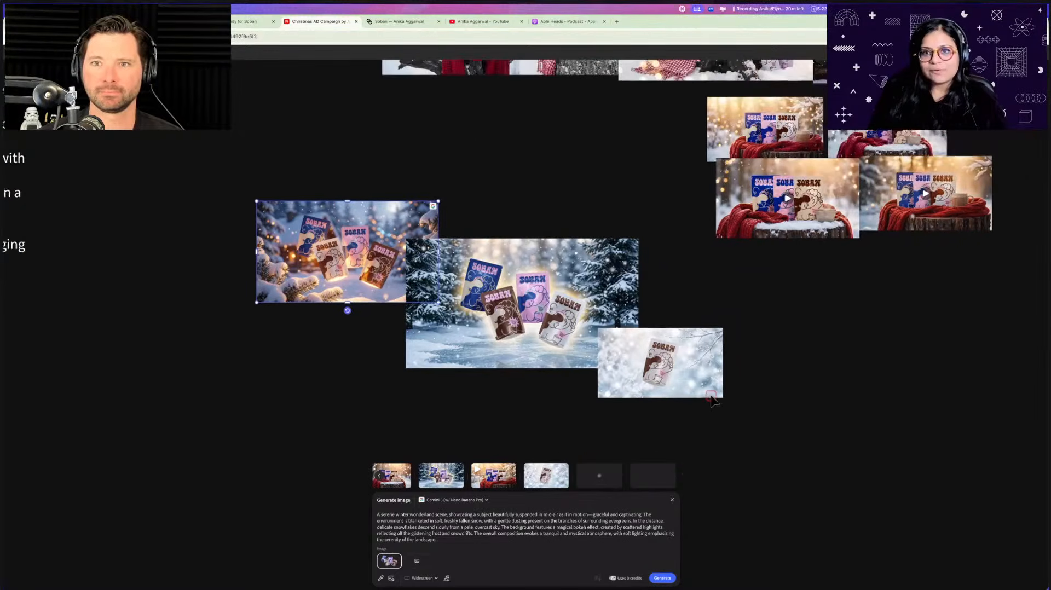
{"action": "left_click", "coordinate": [661, 579]}
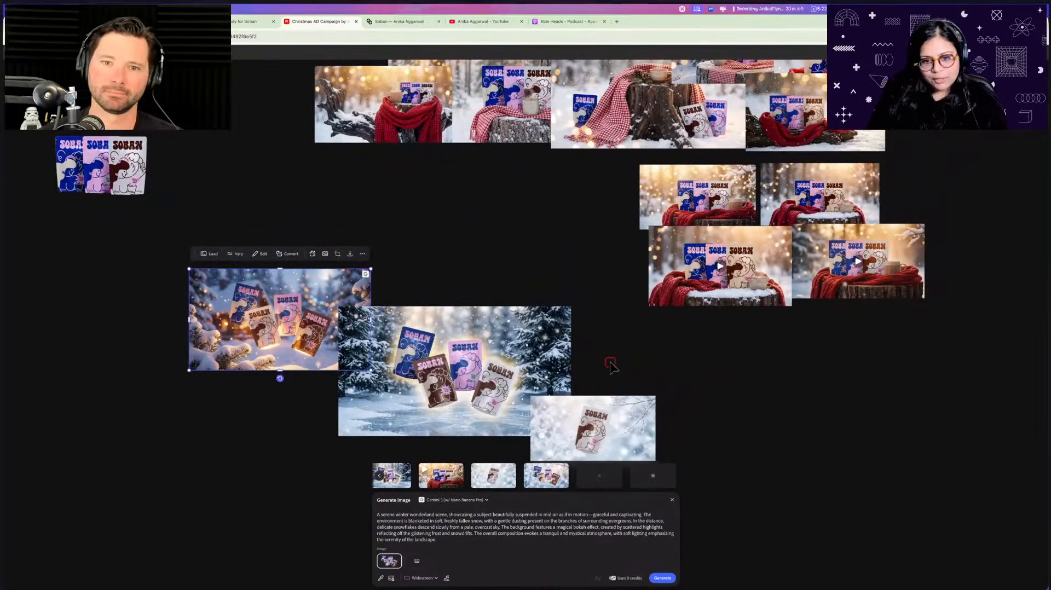
Place the generated four-pouch snowflake scene on the board directly below the warm-lit floating-pouches scene
{"action": "scroll", "coordinate": [556, 469], "scroll_direction": "down", "scroll_amount": 1}
{"action": "scroll", "coordinate": [555, 470], "scroll_direction": "down", "scroll_amount": 2}
{"action": "left_click_drag", "start_coordinate": [552, 470], "coordinate": [427, 361]}
{"action": "left_click_drag", "start_coordinate": [439, 354], "coordinate": [608, 233]}
{"action": "left_click_drag", "start_coordinate": [557, 278], "coordinate": [387, 320]}
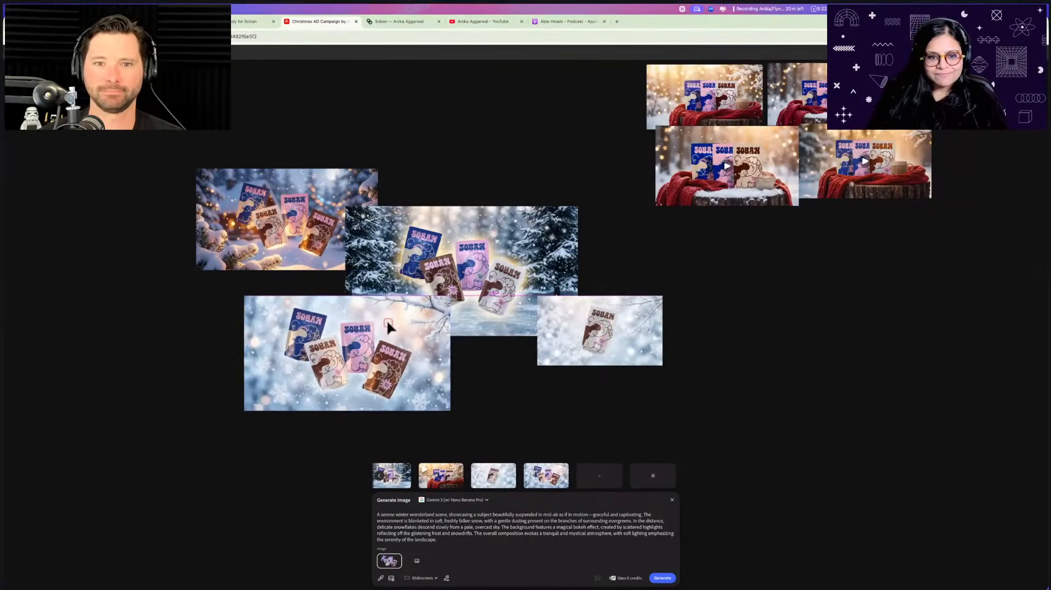
{"action": "scroll", "coordinate": [386, 320], "scroll_direction": "left", "scroll_amount": 2}
{"action": "scroll", "coordinate": [388, 324], "scroll_direction": "up", "scroll_amount": 5}
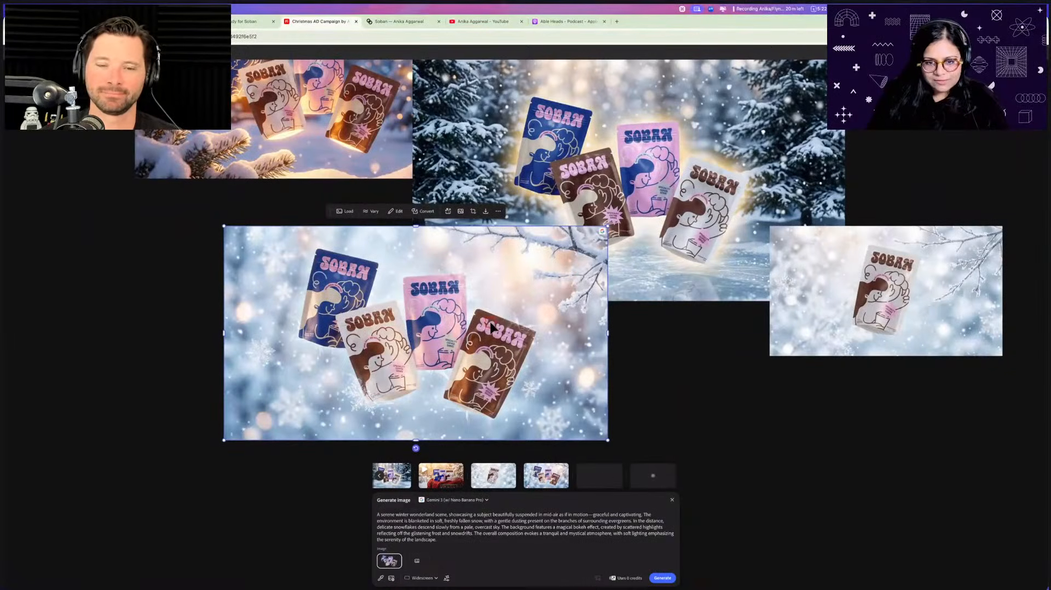
{"action": "left_click", "coordinate": [353, 144]}
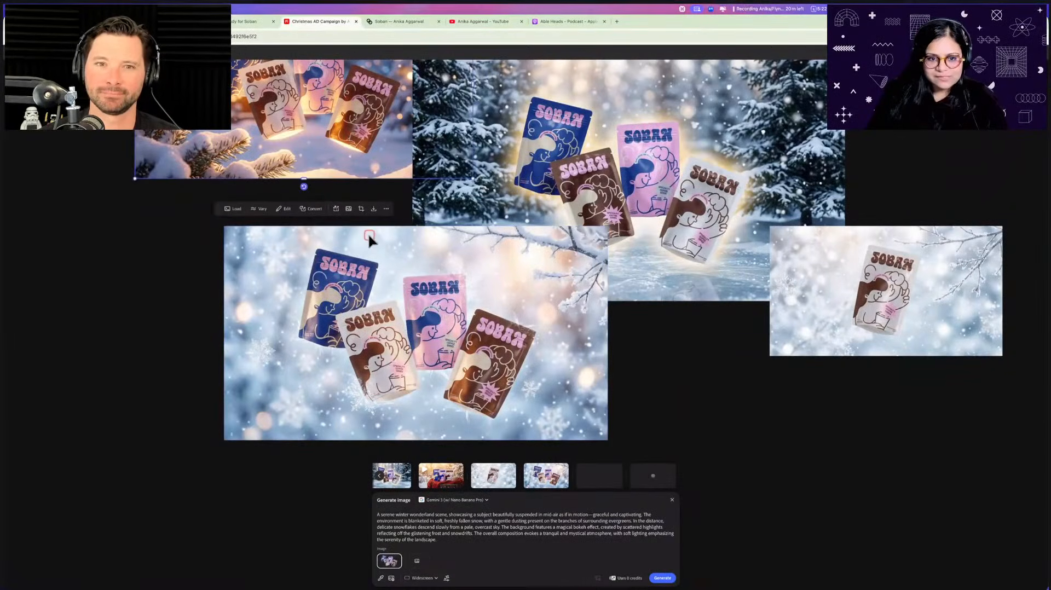
{"action": "left_click", "coordinate": [364, 253]}
{"action": "left_click_drag", "start_coordinate": [381, 322], "coordinate": [299, 284]}
Place the generated pouches scene with the lit cabin directly below the glowing floating-pouches scene
{"action": "left_click", "coordinate": [592, 474]}
{"action": "left_click_drag", "start_coordinate": [591, 474], "coordinate": [737, 183]}
{"action": "left_click_drag", "start_coordinate": [625, 334], "coordinate": [548, 362]}
{"action": "scroll", "coordinate": [548, 362], "scroll_direction": "down", "scroll_amount": 2}
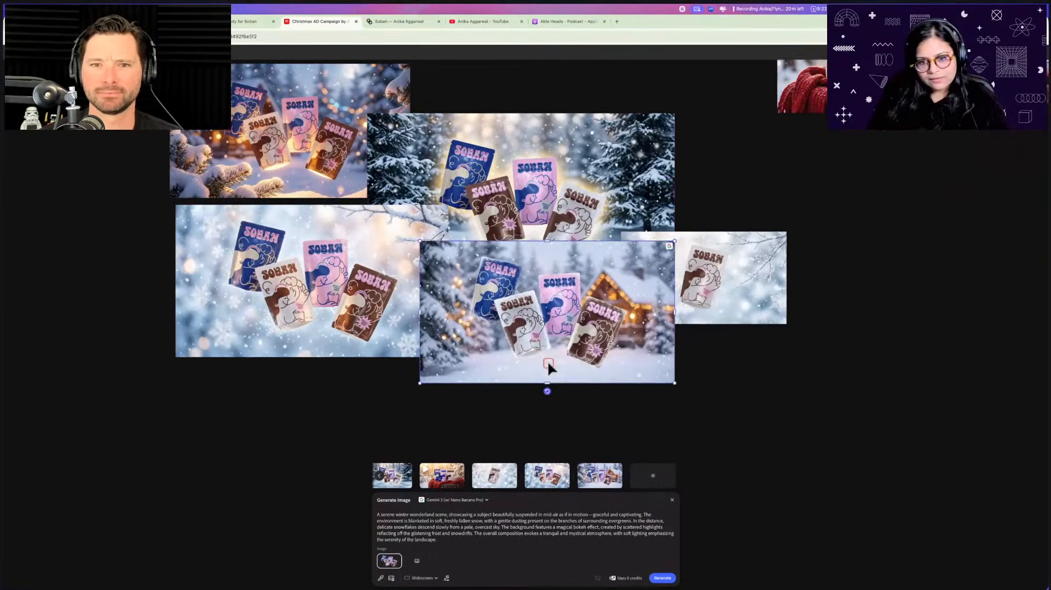
{"action": "left_click_drag", "start_coordinate": [557, 289], "coordinate": [557, 335]}
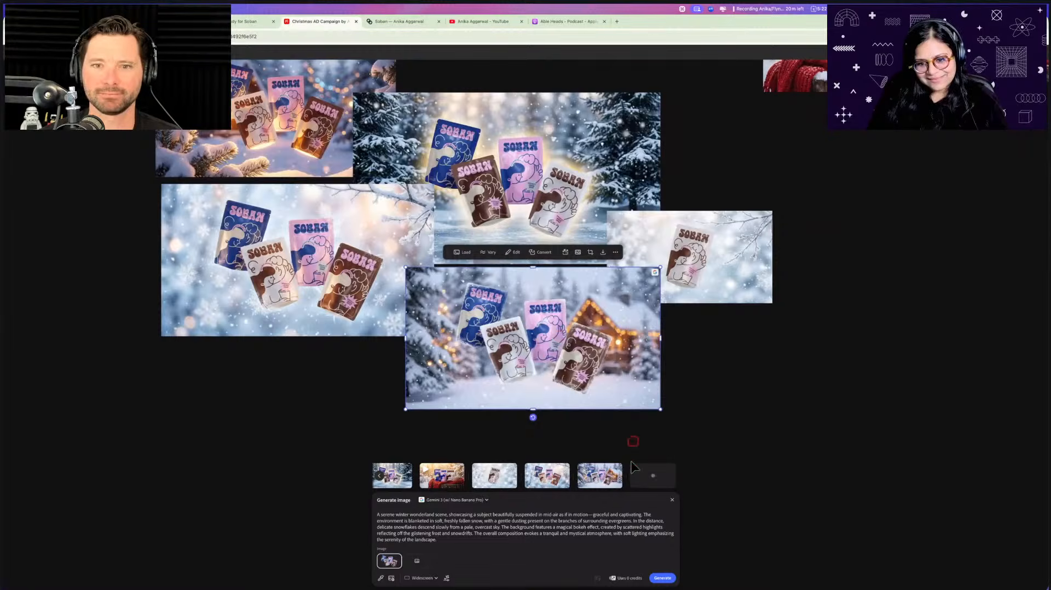
Generate another image from the same prompt and place the finished snowy-forest pouches scene to the right of the cabin scene
{"action": "scroll", "coordinate": [677, 424], "scroll_direction": "left", "scroll_amount": 1}
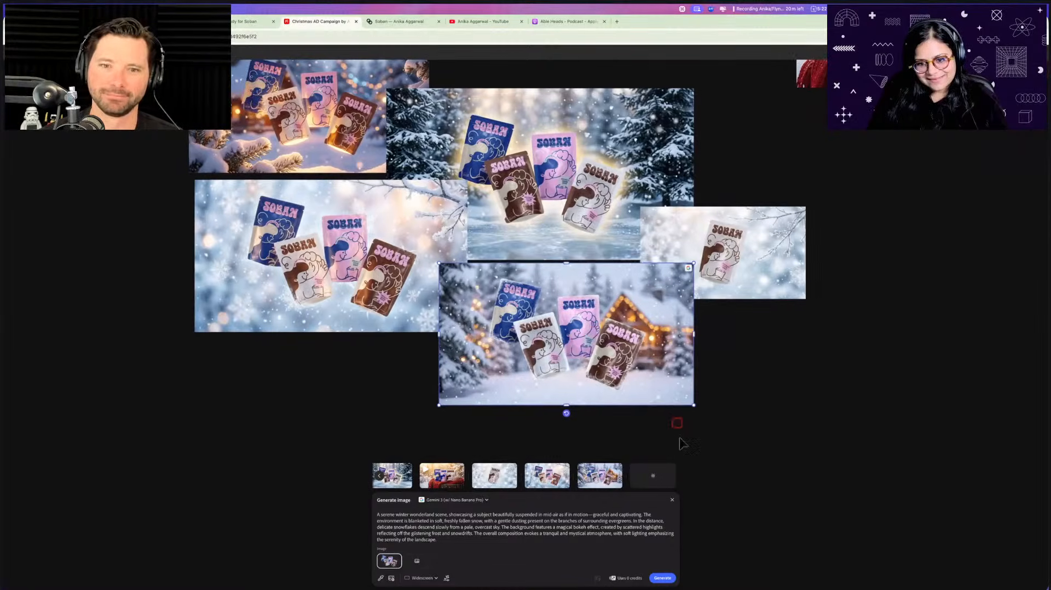
{"action": "left_click", "coordinate": [667, 580]}
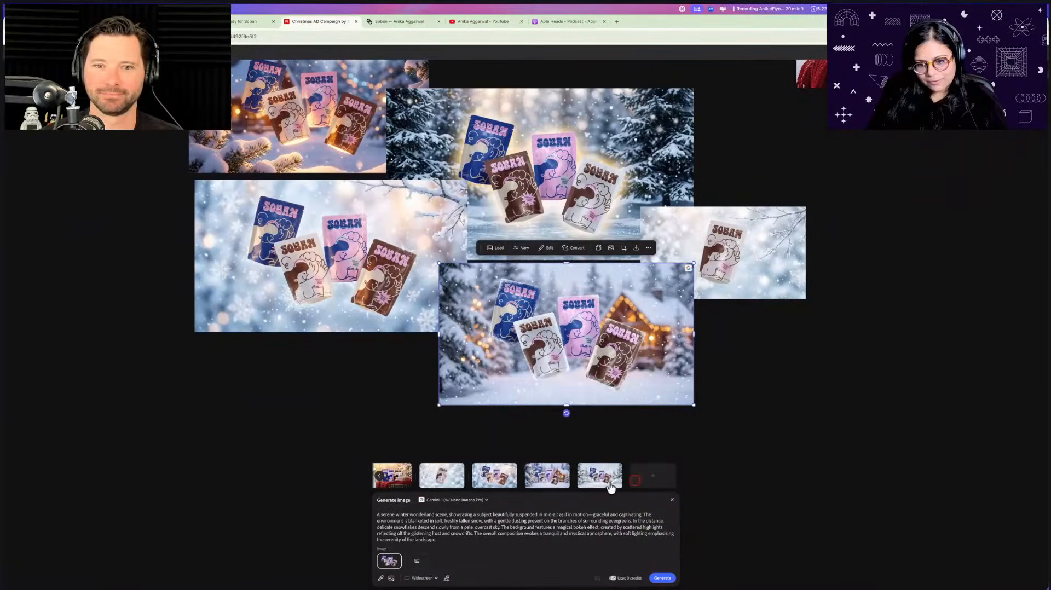
{"action": "left_click", "coordinate": [726, 353]}
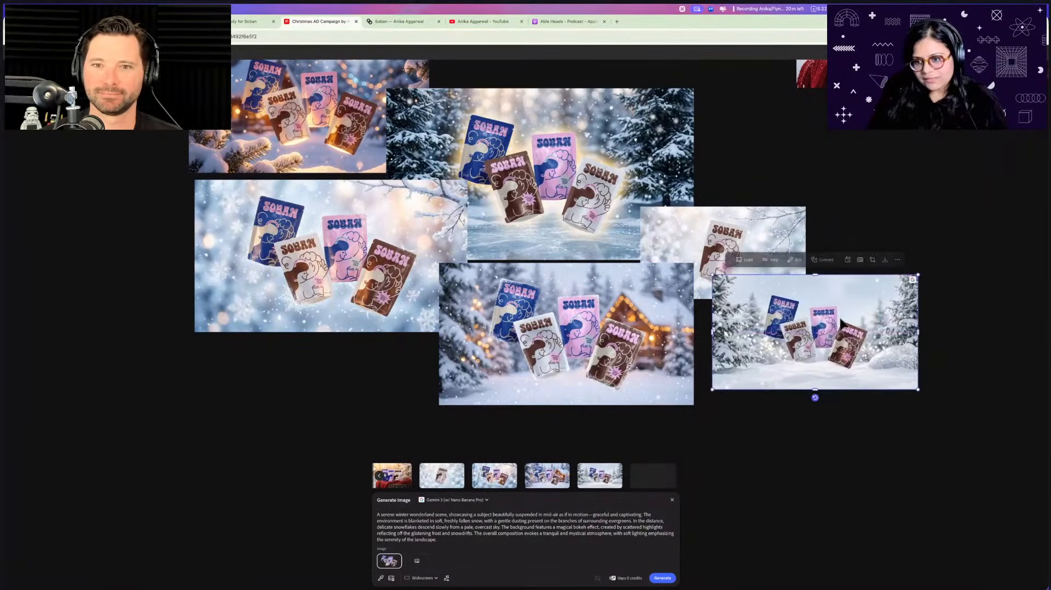
{"action": "scroll", "coordinate": [821, 334], "scroll_direction": "up", "scroll_amount": 5}
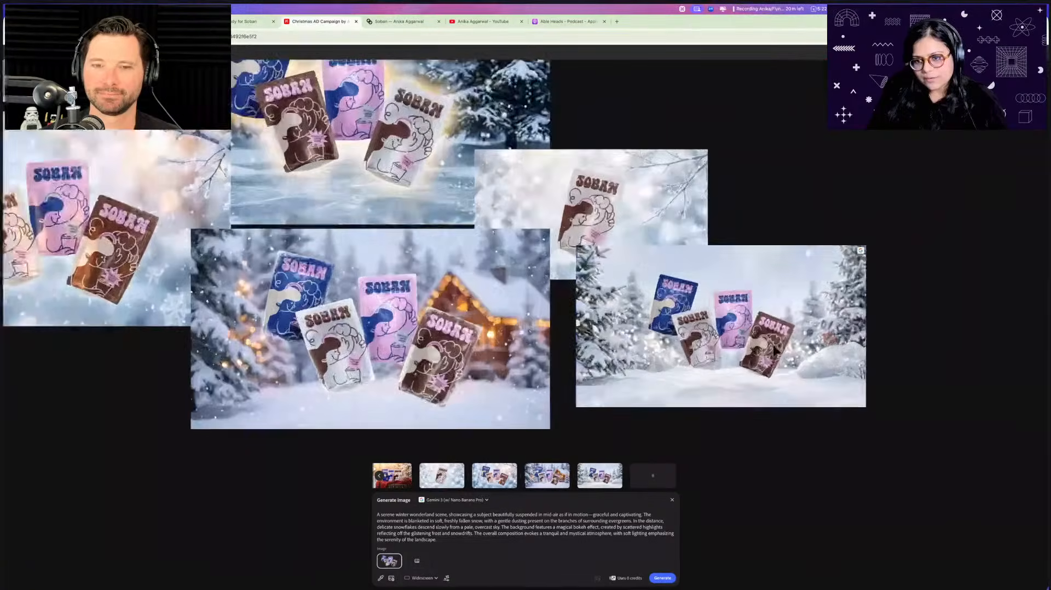
{"action": "scroll", "coordinate": [775, 351], "scroll_direction": "up", "scroll_amount": 3}
{"action": "left_click", "coordinate": [776, 354]}
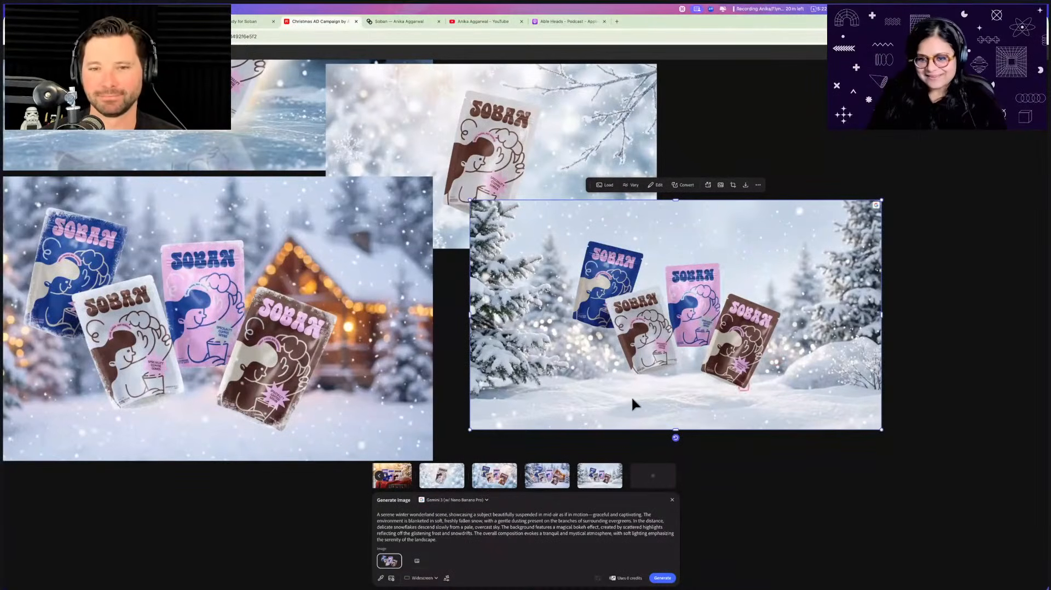
Generate one more variation of the floating pouches from the unchanged enhanced prompt
{"action": "scroll", "coordinate": [632, 395], "scroll_direction": "down", "scroll_amount": 5}
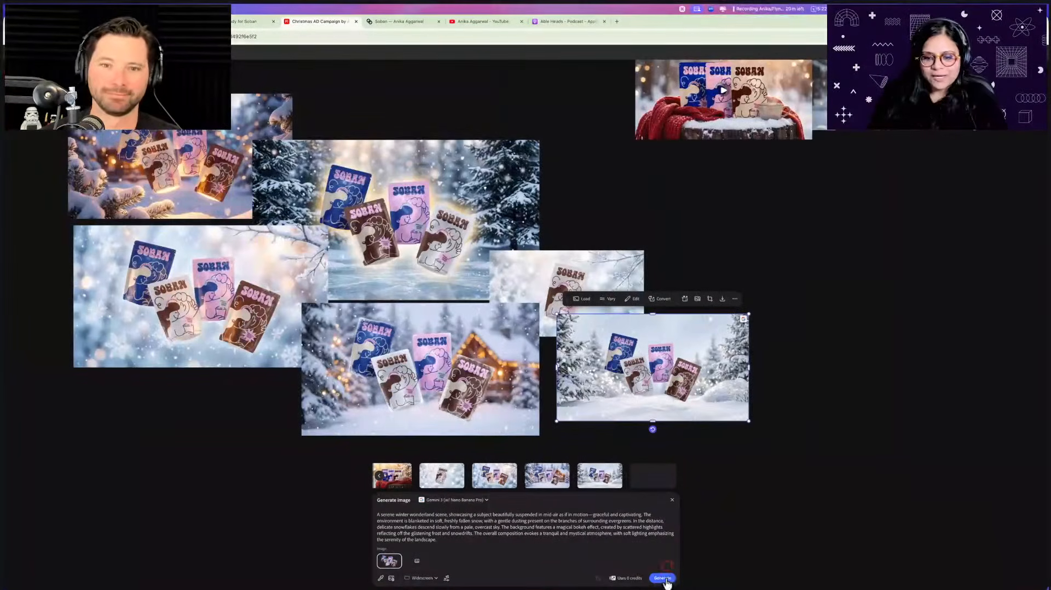
{"action": "left_click", "coordinate": [666, 579]}
{"action": "scroll", "coordinate": [701, 383], "scroll_direction": "left", "scroll_amount": 3}
{"action": "scroll", "coordinate": [701, 383], "scroll_direction": "down", "scroll_amount": 2}
{"action": "scroll", "coordinate": [565, 416], "scroll_direction": "down", "scroll_amount": 3}
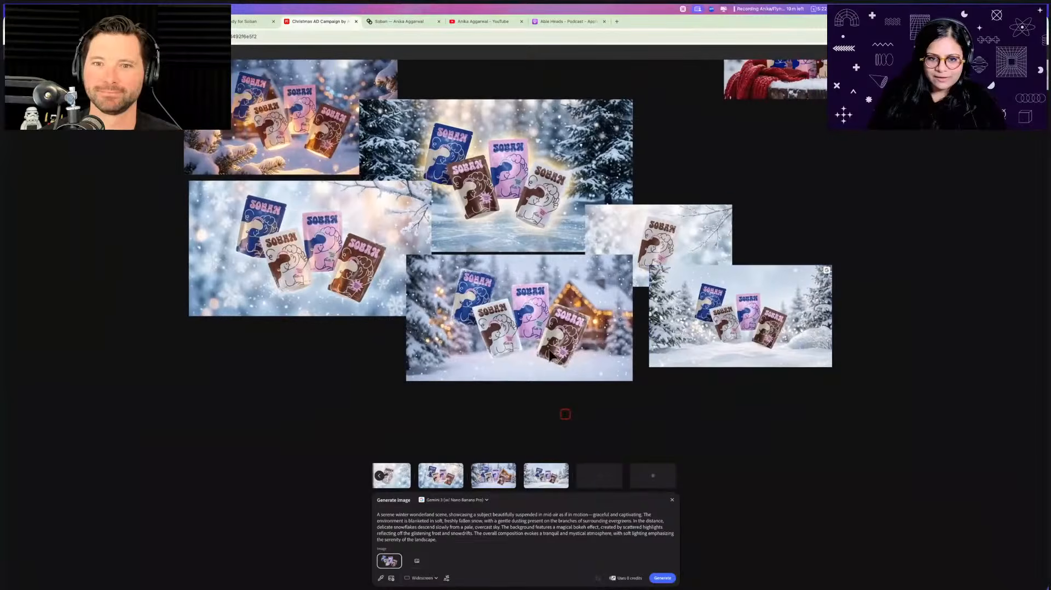
{"action": "left_click", "coordinate": [338, 305]}
{"action": "left_click", "coordinate": [547, 349]}
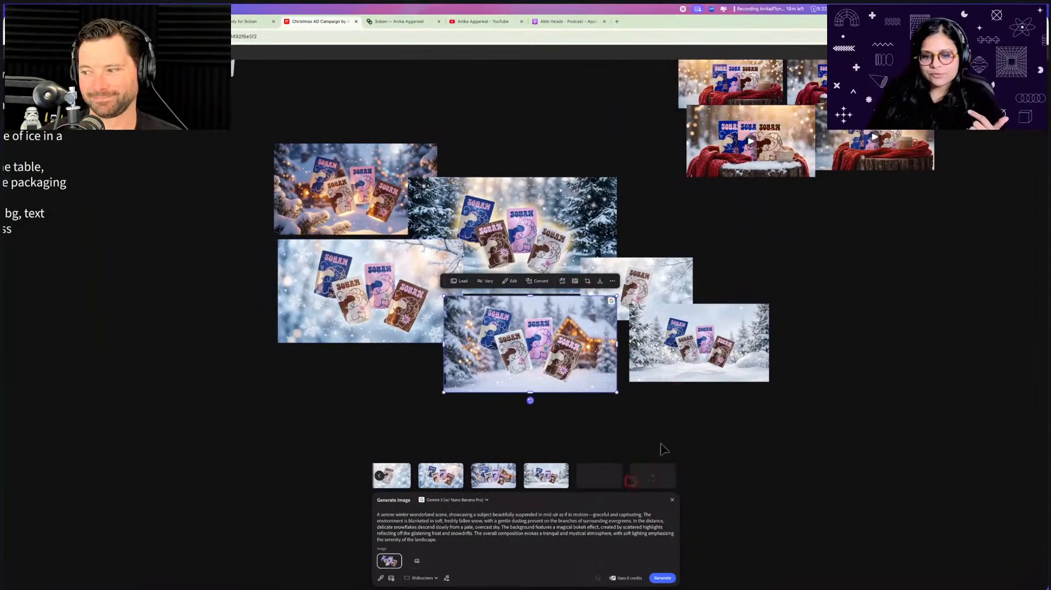
Replace the image prompt with "show me this subject on a wooden sleigh with gingerbread cookies and acorns, christmas decorations, warm lighting"
{"action": "scroll", "coordinate": [670, 427], "scroll_direction": "down", "scroll_amount": 3}
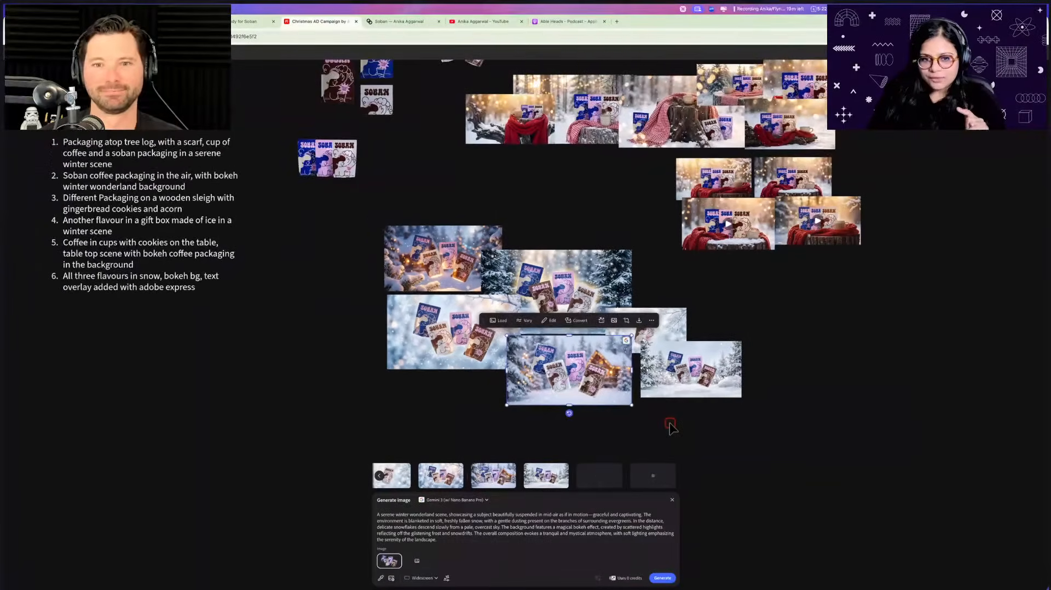
{"action": "scroll", "coordinate": [670, 427], "scroll_direction": "left", "scroll_amount": 3}
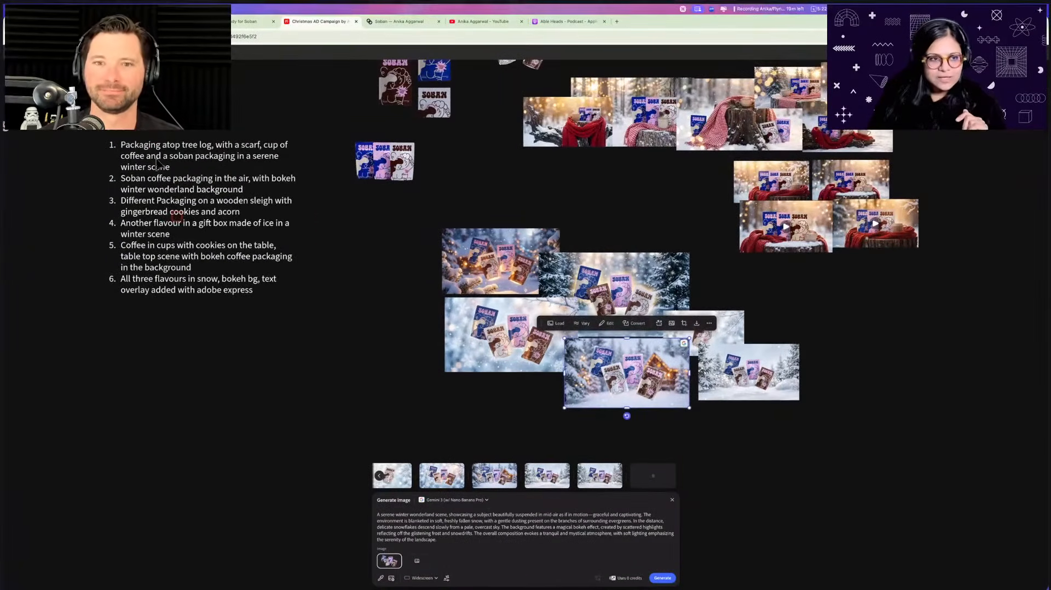
{"action": "left_click", "coordinate": [155, 155]}
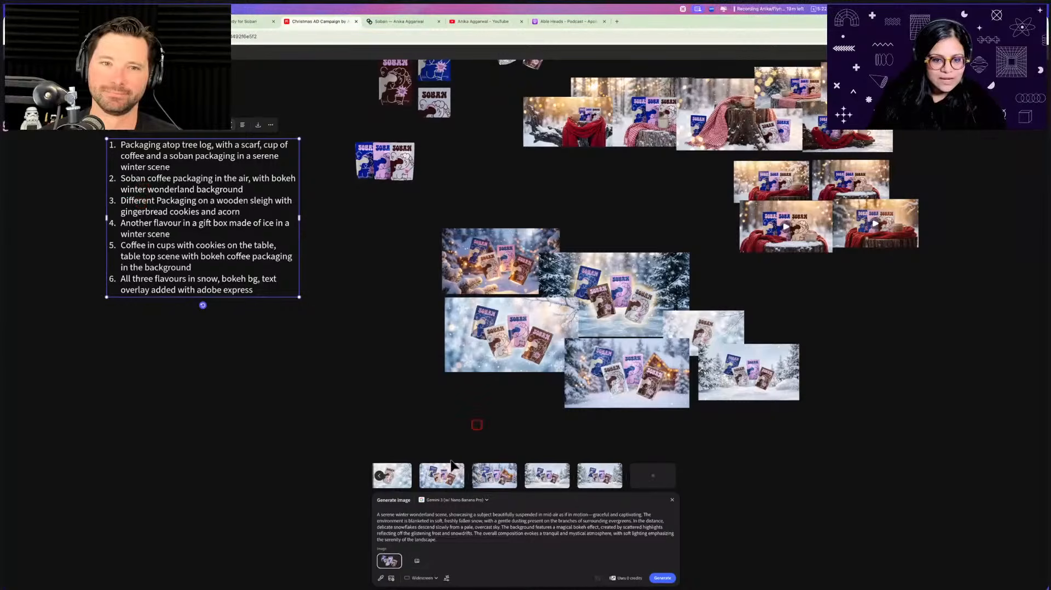
{"action": "triple_click", "coordinate": [434, 530]}
{"action": "type", "text": "show m"}
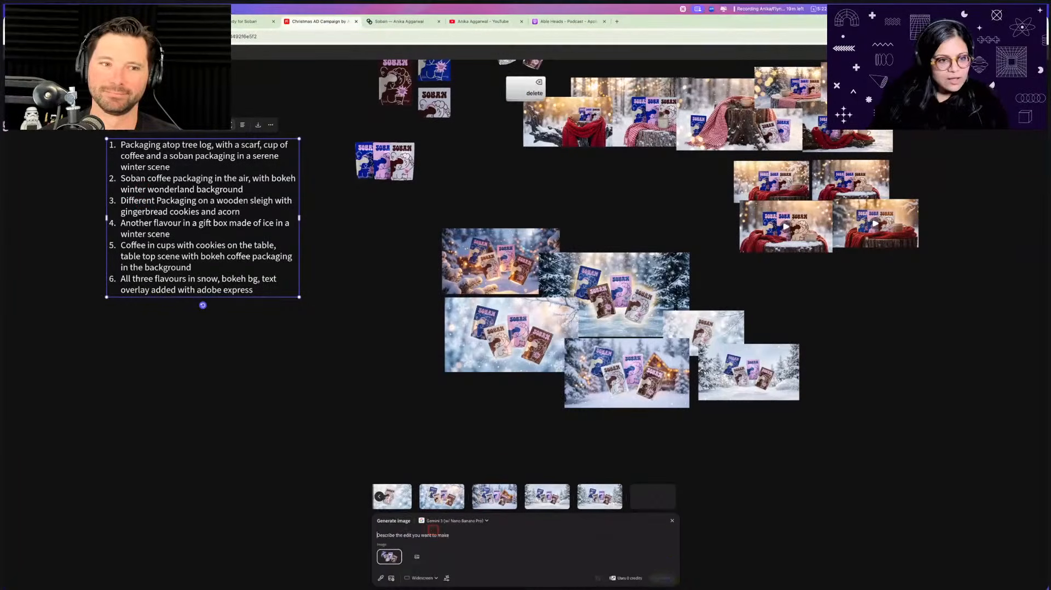
{"action": "type", "text": "e this subject"}
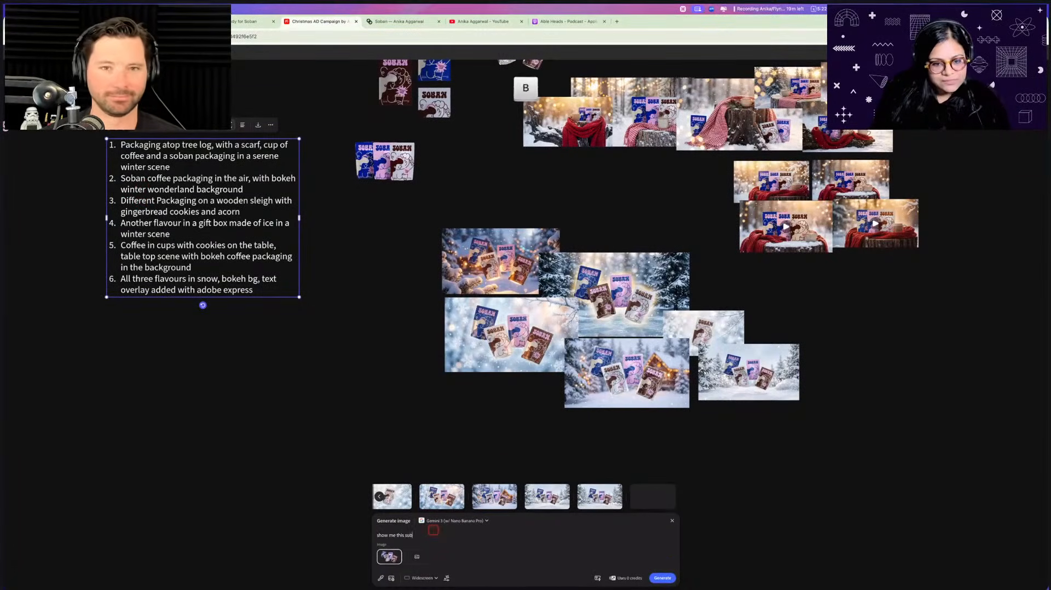
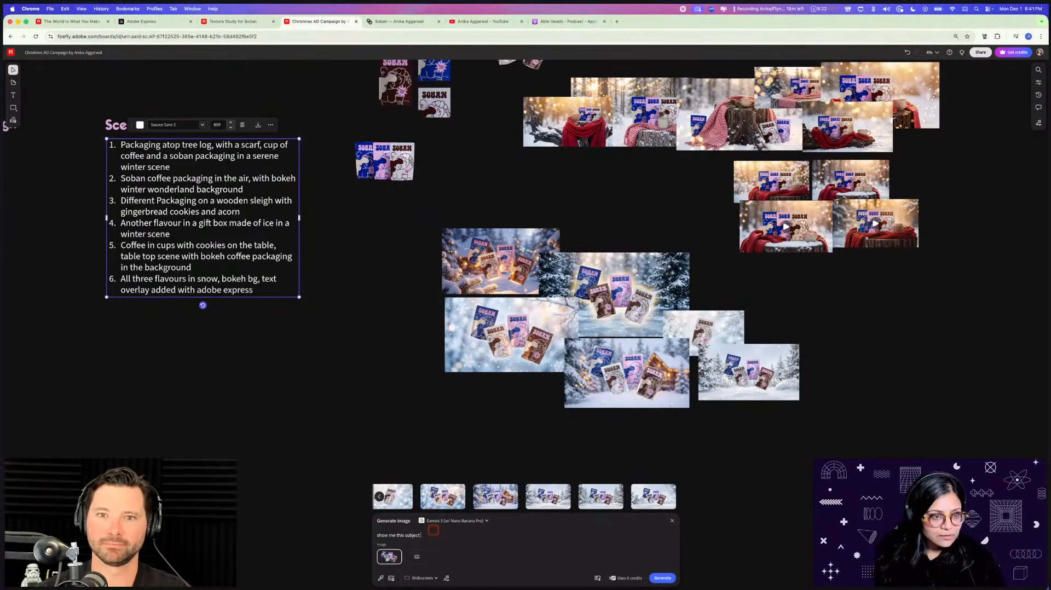
{"action": "type", "text": "on a"}
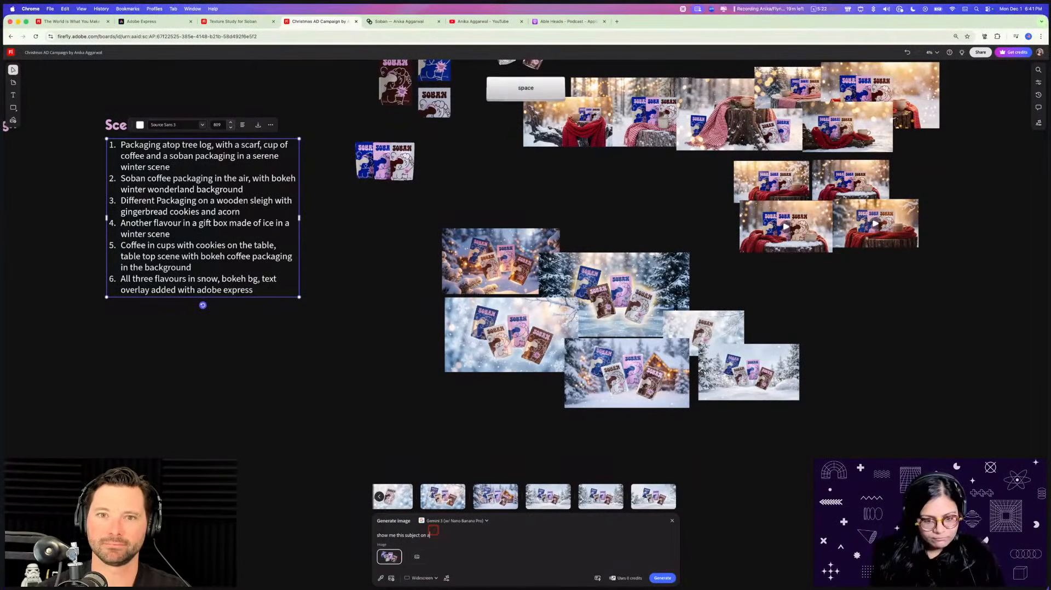
{"action": "type", "text": " wooden sleigh"}
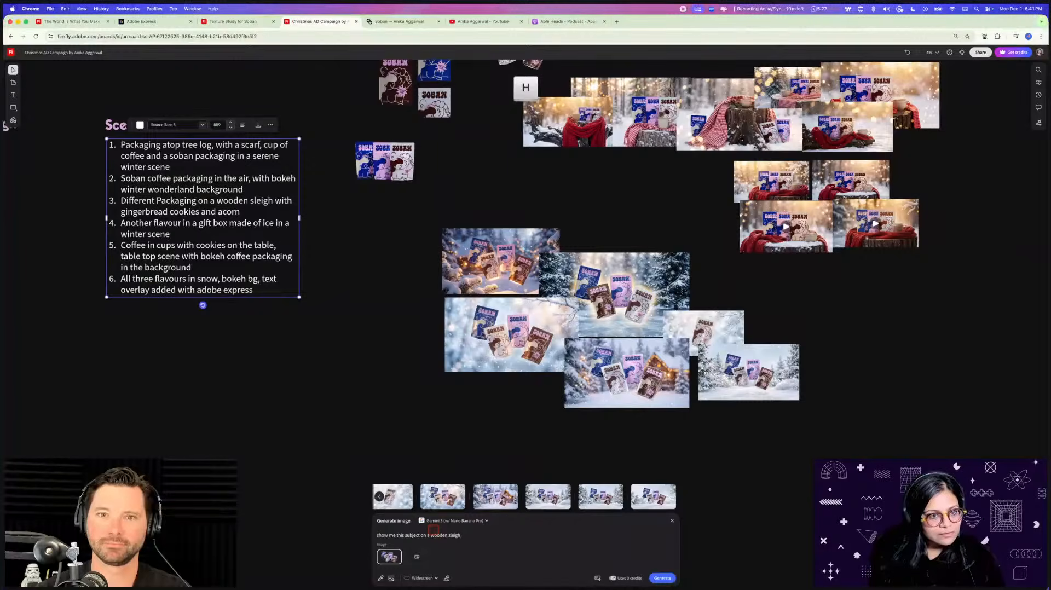
{"action": "type", "text": " with gi"}
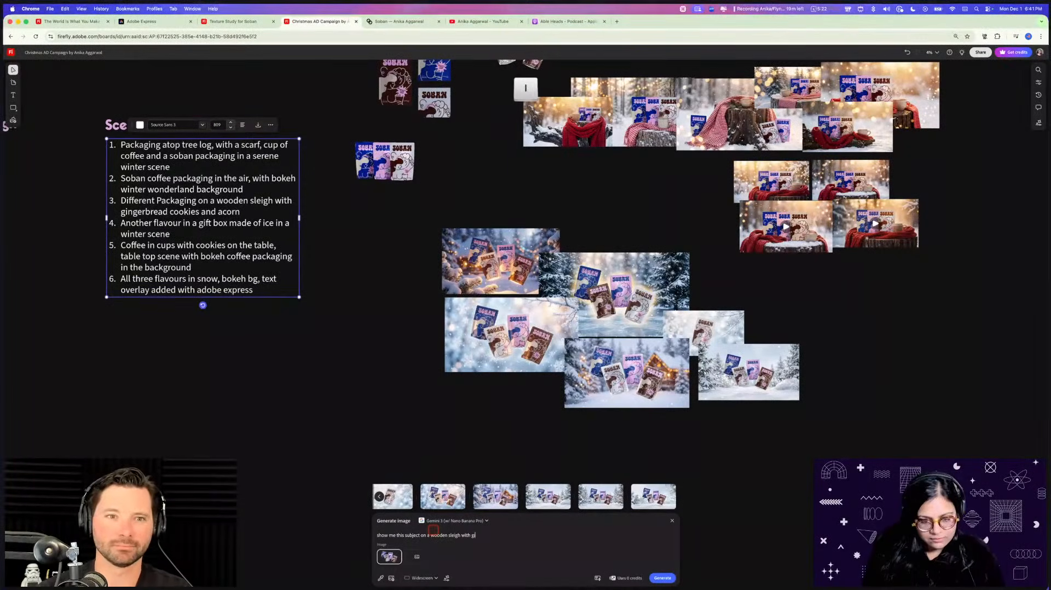
{"action": "type", "text": "ngerbread cookies"}
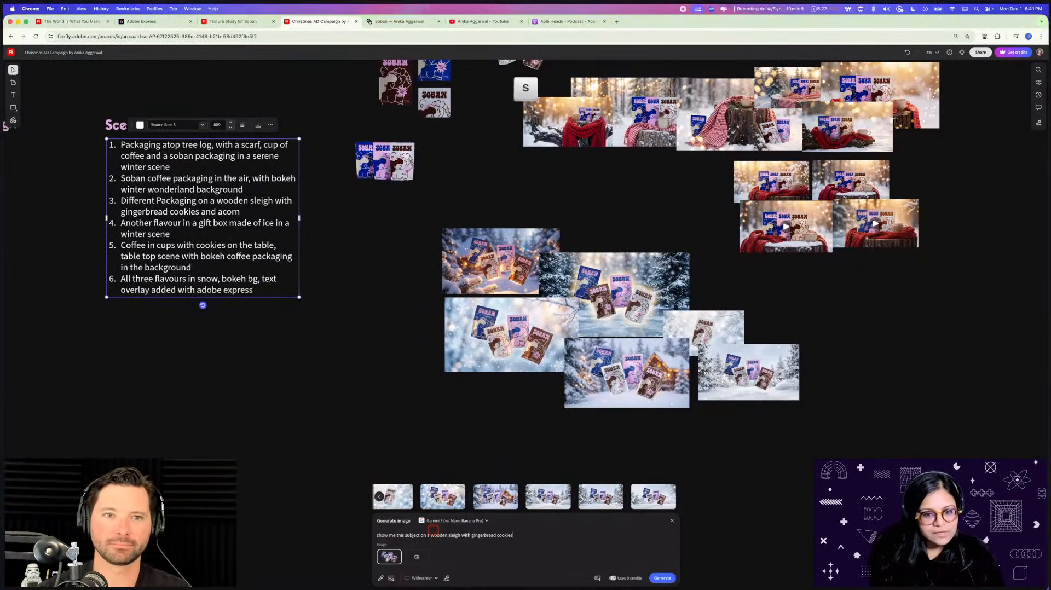
{"action": "type", "text": " and acrosn,"}
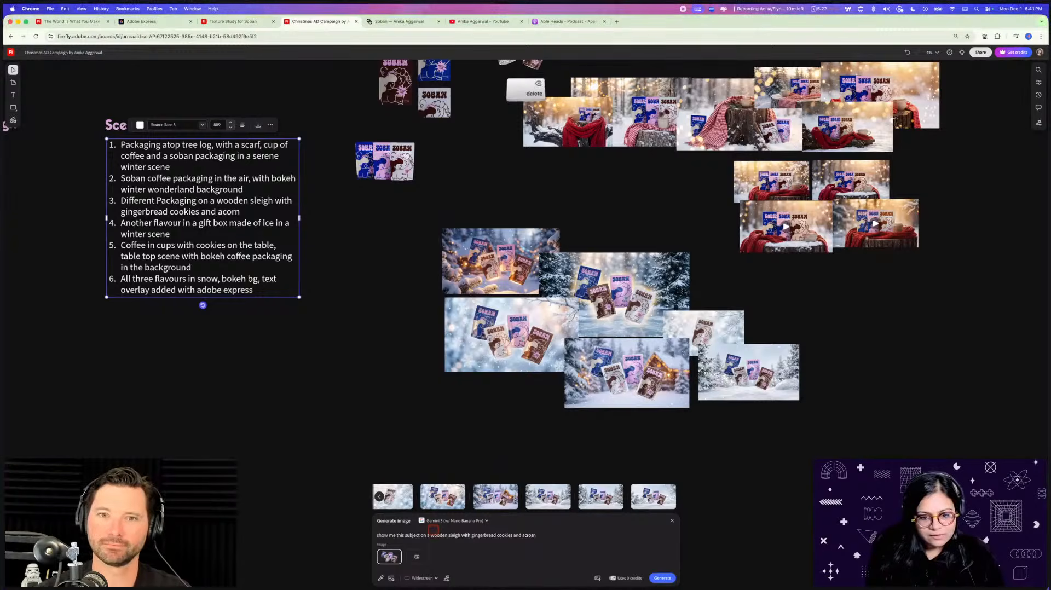
{"action": "type", "text": " hs"}
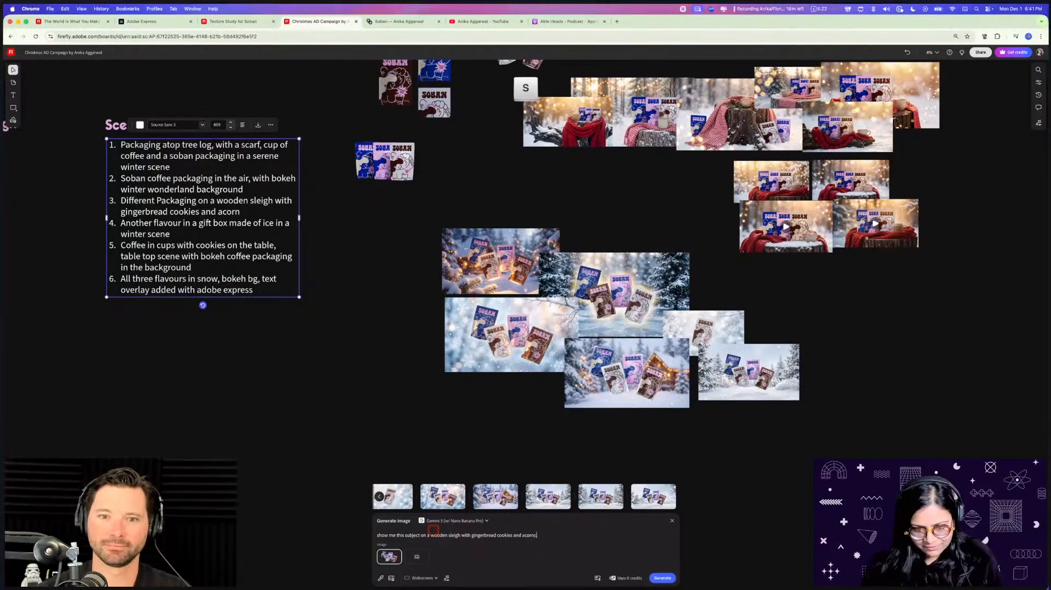
{"action": "type", "text": " hol,"}
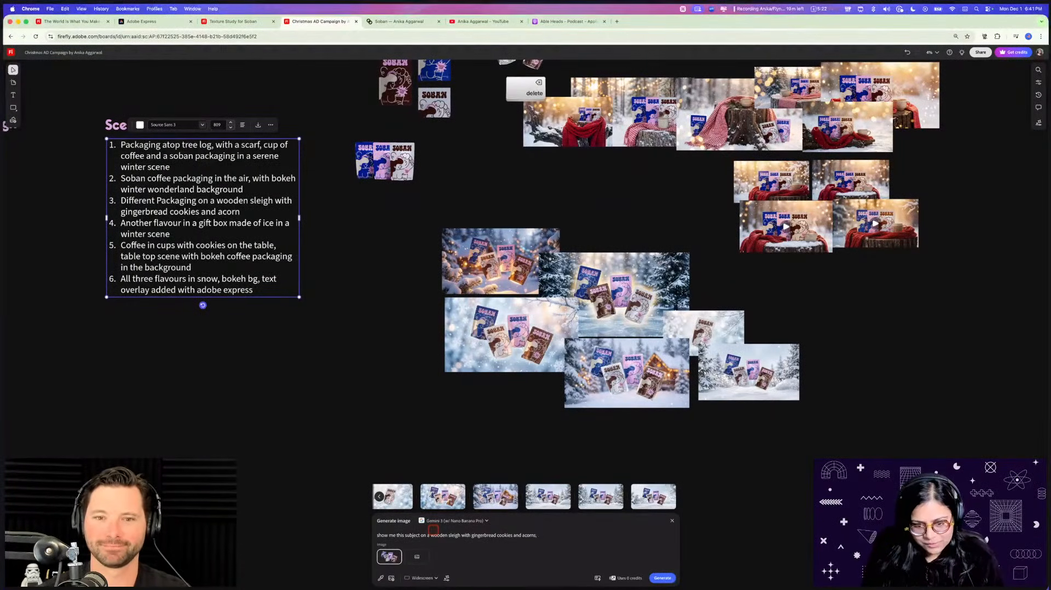
{"action": "type", "text": " holiday dchristmas de"}
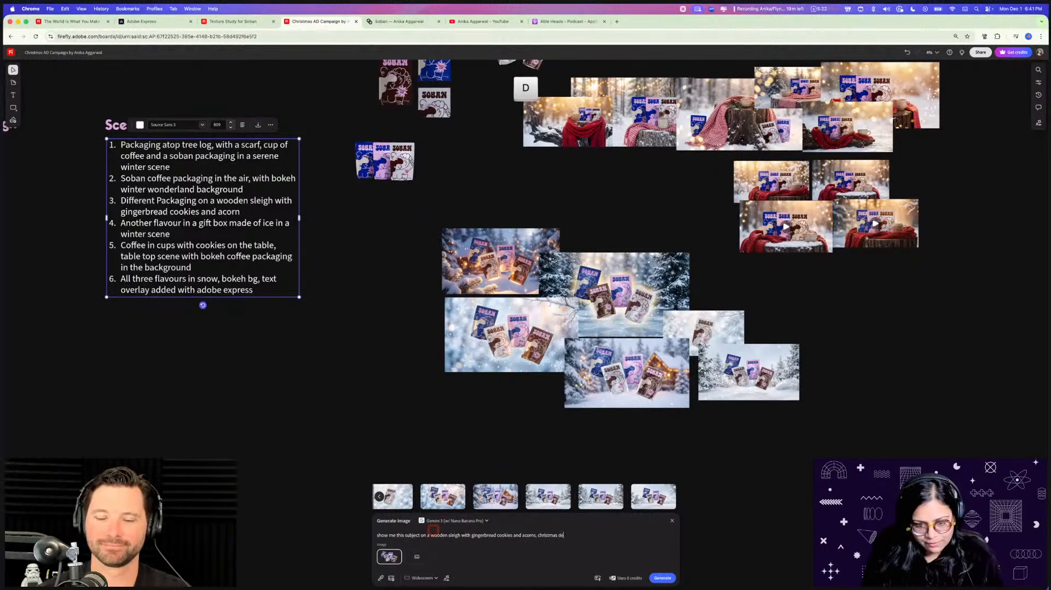
{"action": "type", "text": "corations, w"}
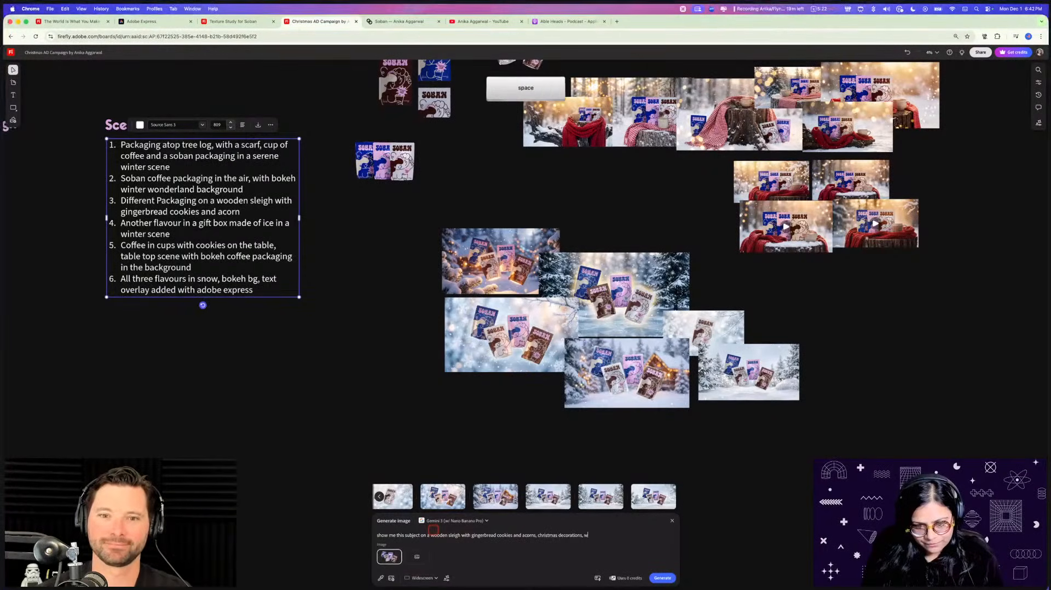
{"action": "type", "text": "arm lighting"}
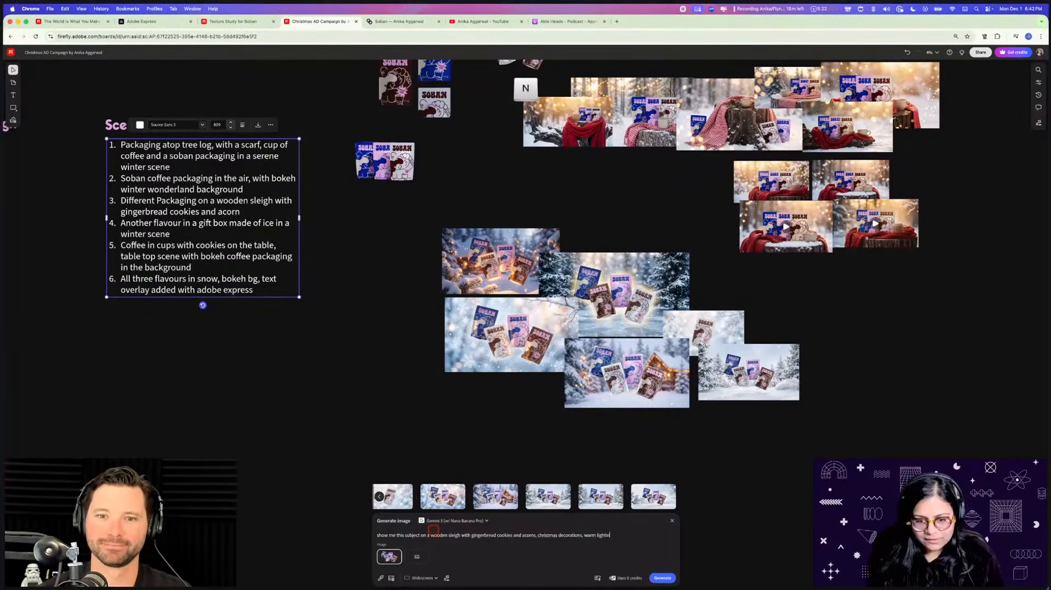
Swap the reference image for the three-pouch packaging lineup below the single-pouch designs and generate the wooden sleigh scene
{"action": "left_click", "coordinate": [400, 550]}
{"action": "left_click", "coordinate": [381, 577]}
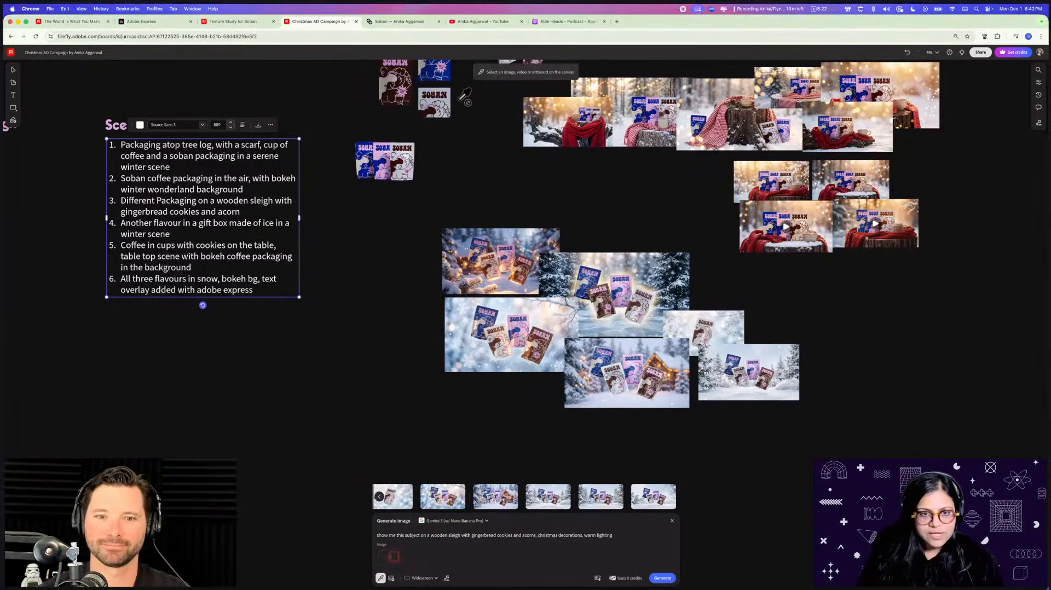
{"action": "left_click", "coordinate": [402, 165]}
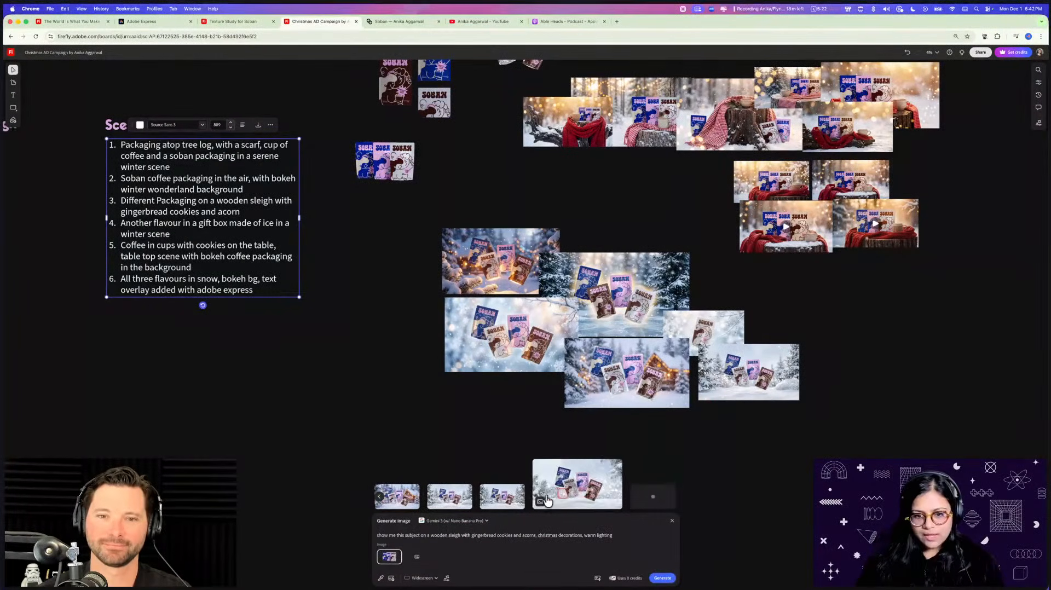
Place a generated snowy-forest pouches variation on the board, enlarged, at the upper right of the existing snowy-forest scene
{"action": "left_click", "coordinate": [514, 496]}
{"action": "left_click", "coordinate": [761, 324]}
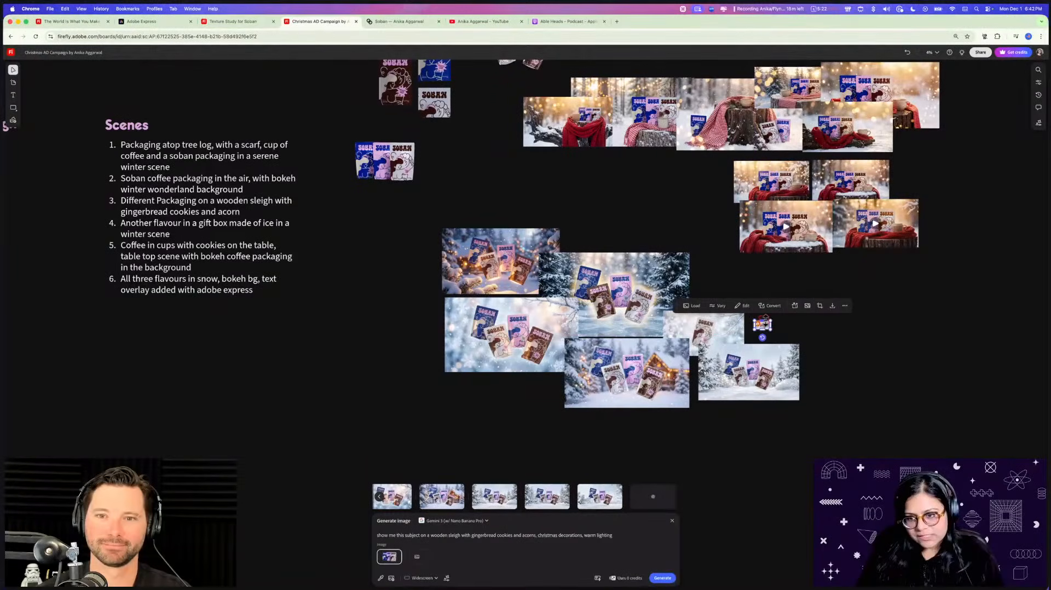
{"action": "left_click_drag", "start_coordinate": [772, 319], "coordinate": [878, 262]}
{"action": "left_click_drag", "start_coordinate": [813, 319], "coordinate": [812, 346]}
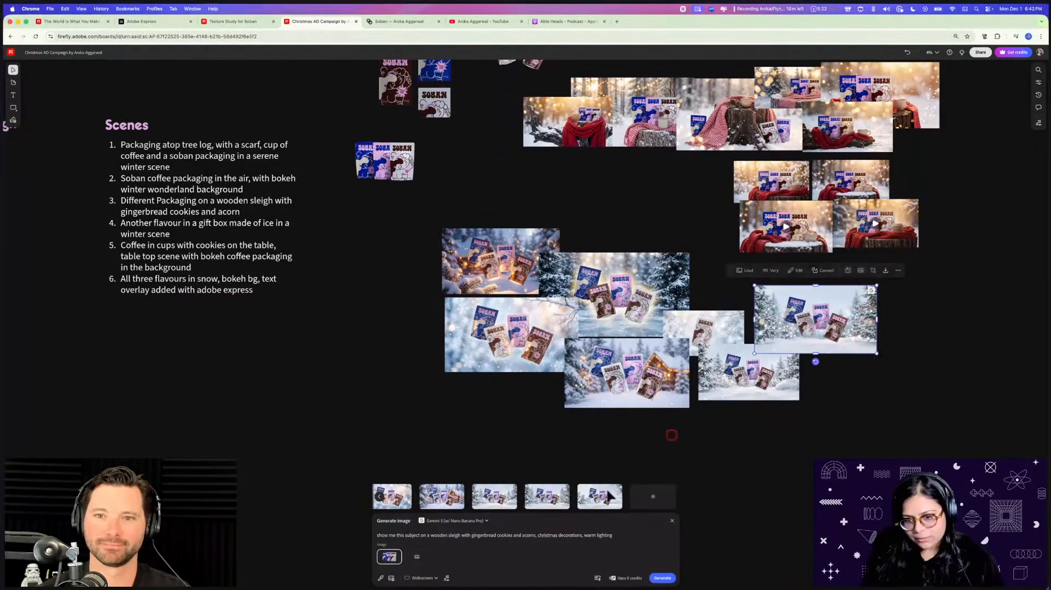
Place the newest snowy pouches variation on the board, enlarge it, and position it just below and right of the previous one
{"action": "left_click", "coordinate": [595, 503]}
{"action": "left_click", "coordinate": [817, 382]}
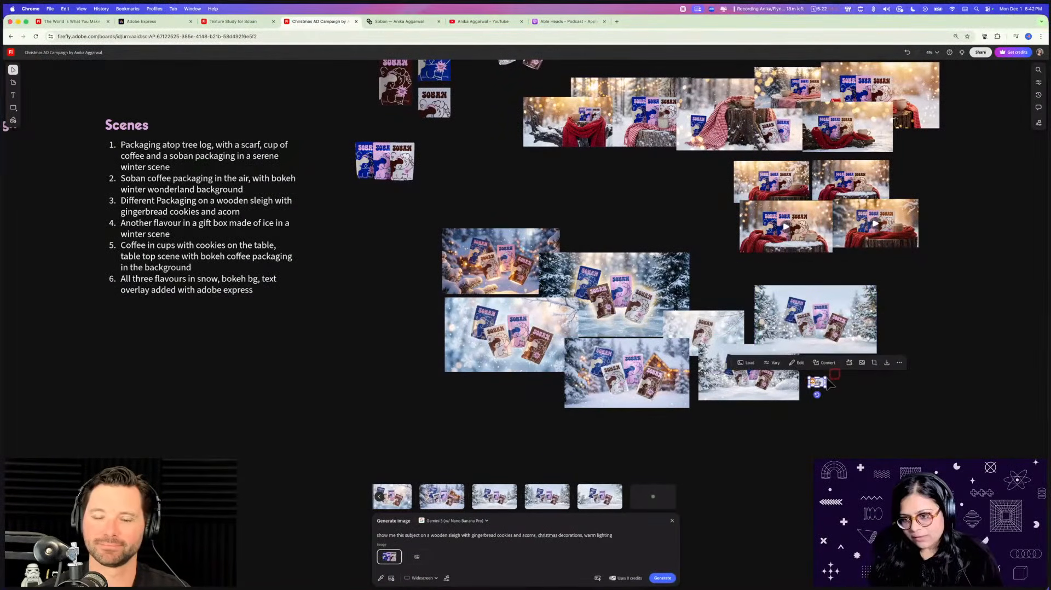
{"action": "left_click_drag", "start_coordinate": [826, 377], "coordinate": [918, 324]}
{"action": "left_click_drag", "start_coordinate": [855, 365], "coordinate": [862, 383]}
Move the blue snowflake bokeh pouches scene into the empty board area to the right of the other floating-pouch scenes
{"action": "scroll", "coordinate": [863, 390], "scroll_direction": "up", "scroll_amount": 5}
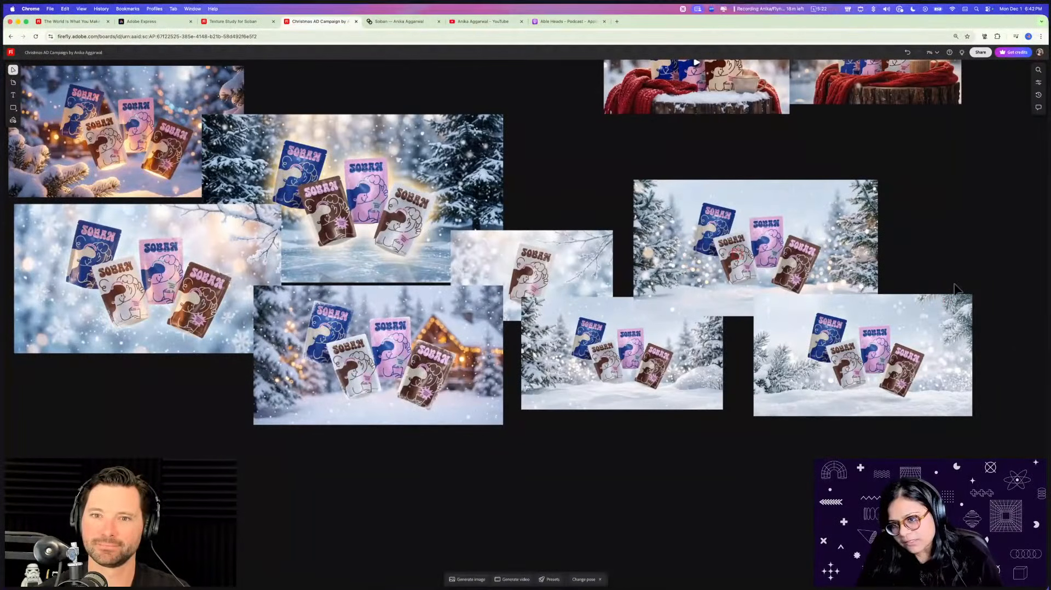
{"action": "scroll", "coordinate": [597, 365], "scroll_direction": "left", "scroll_amount": 3}
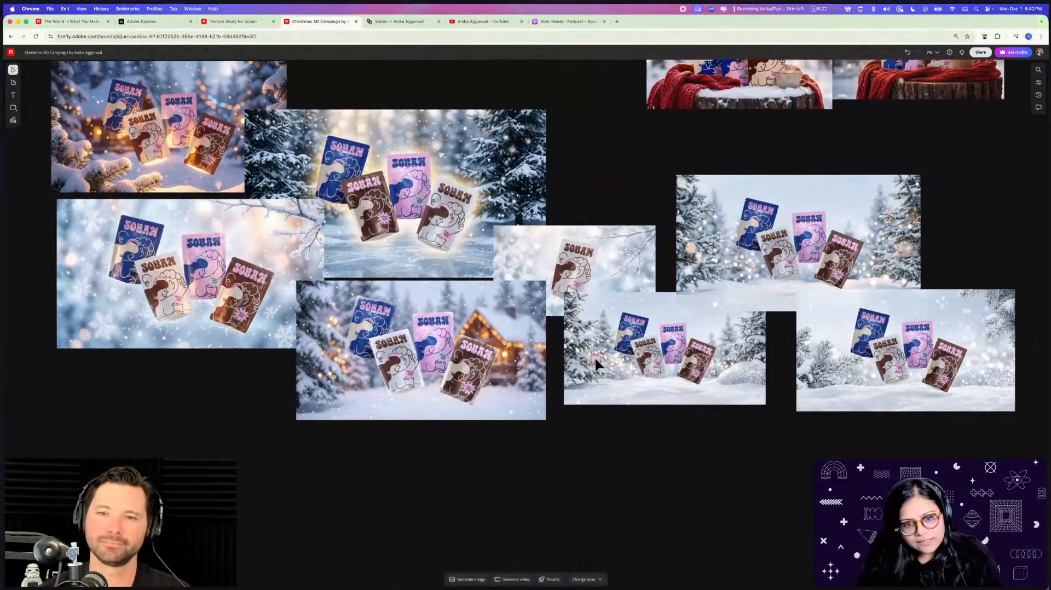
{"action": "left_click", "coordinate": [479, 358]}
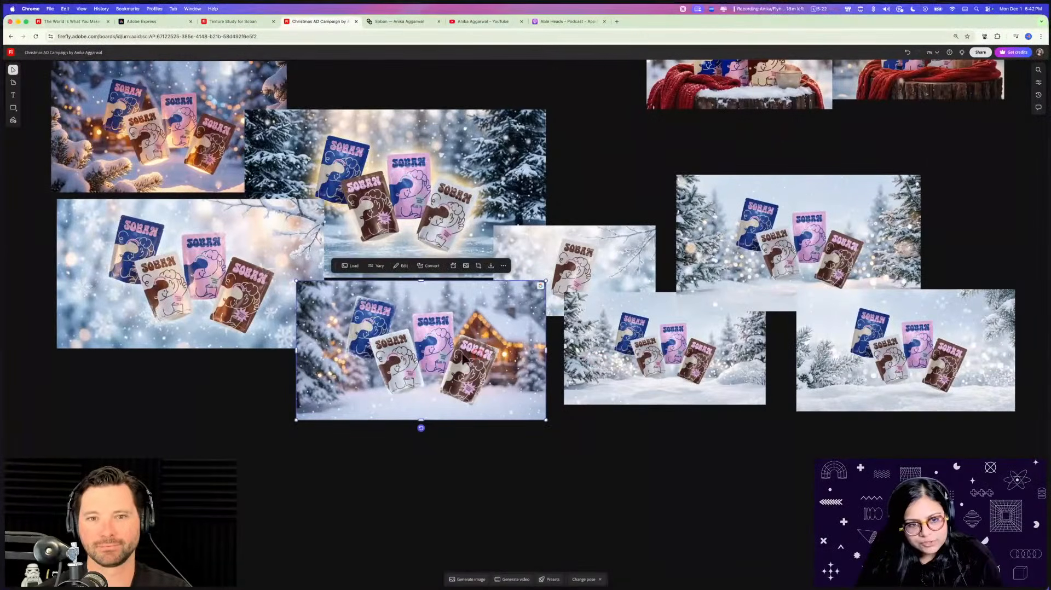
{"action": "scroll", "coordinate": [462, 359], "scroll_direction": "down", "scroll_amount": 5}
{"action": "left_click", "coordinate": [252, 302]}
{"action": "scroll", "coordinate": [276, 307], "scroll_direction": "up", "scroll_amount": 8}
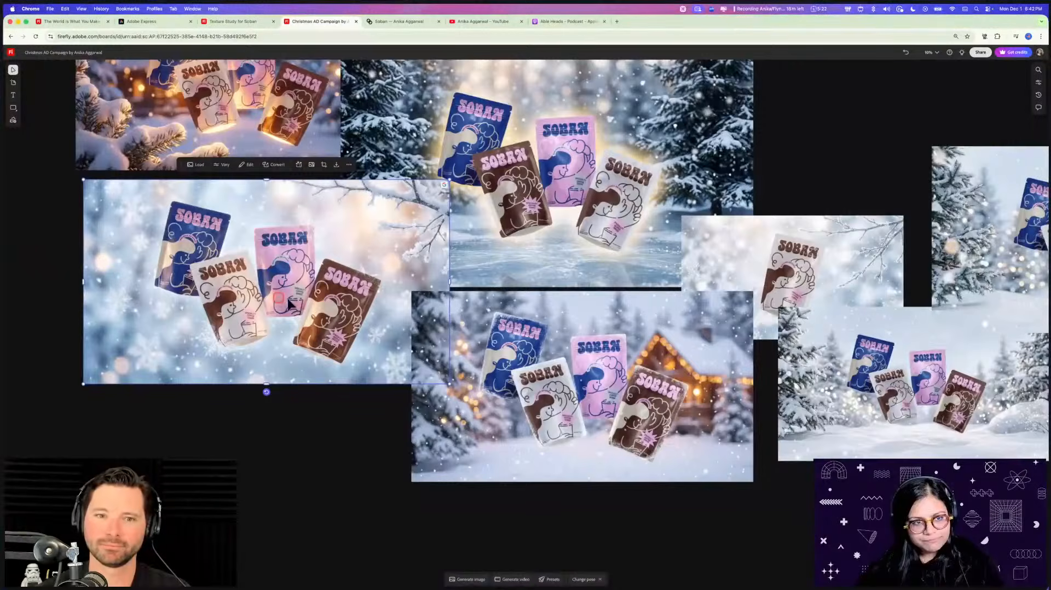
{"action": "scroll", "coordinate": [290, 304], "scroll_direction": "down", "scroll_amount": 5}
{"action": "left_click_drag", "start_coordinate": [289, 307], "coordinate": [963, 279]}
{"action": "scroll", "coordinate": [716, 283], "scroll_direction": "right", "scroll_amount": 5}
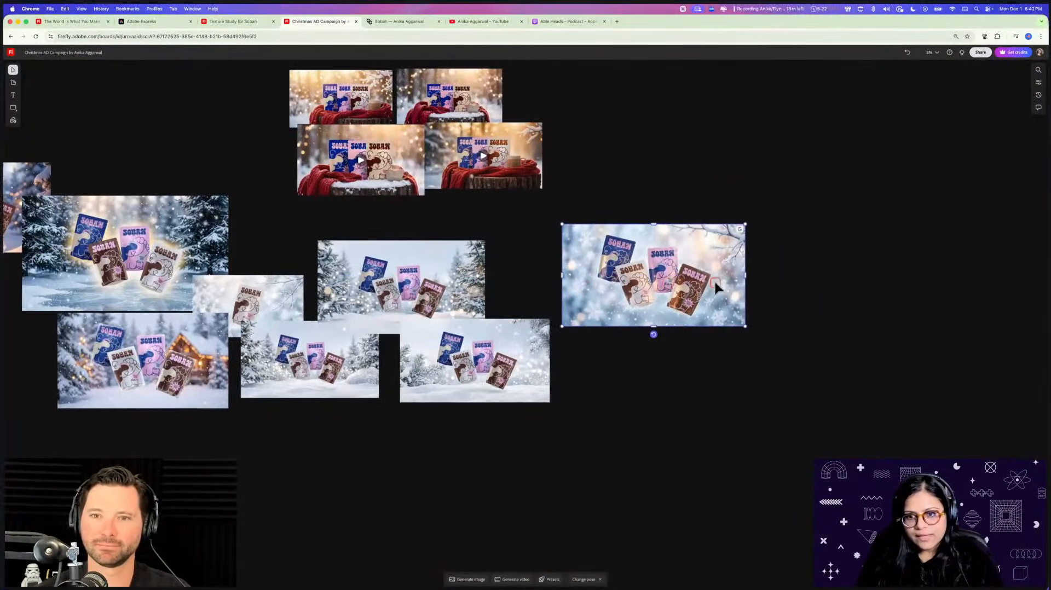
{"action": "scroll", "coordinate": [594, 304], "scroll_direction": "up", "scroll_amount": 3}
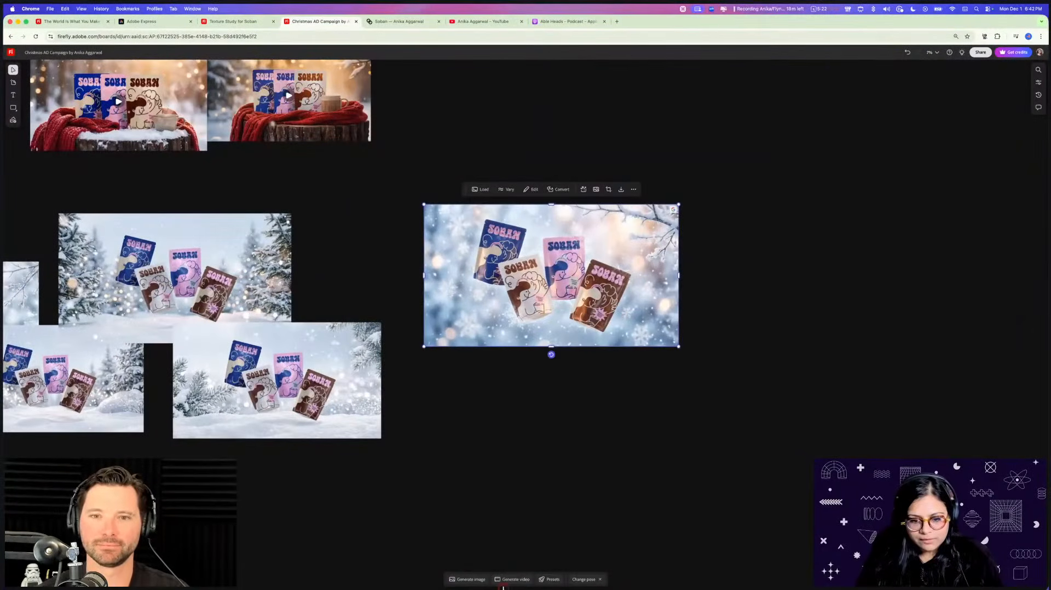
Generate a video with Veo 3.1 using an empty prompt and the snowflake pouches scene as the first frame
{"action": "left_click", "coordinate": [539, 550]}
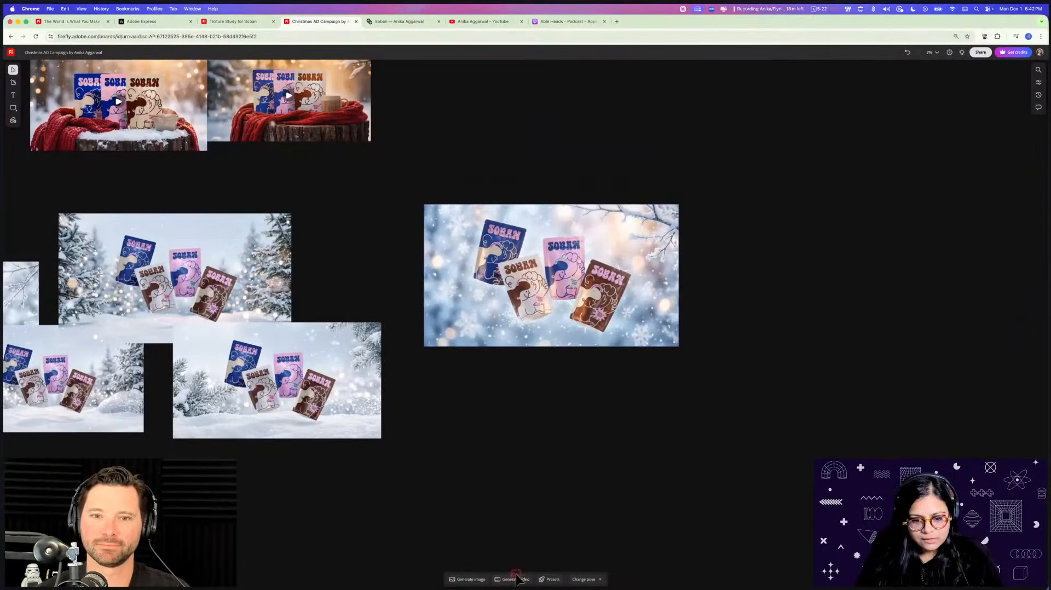
{"action": "left_click", "coordinate": [515, 579]}
{"action": "triple_click", "coordinate": [476, 537]}
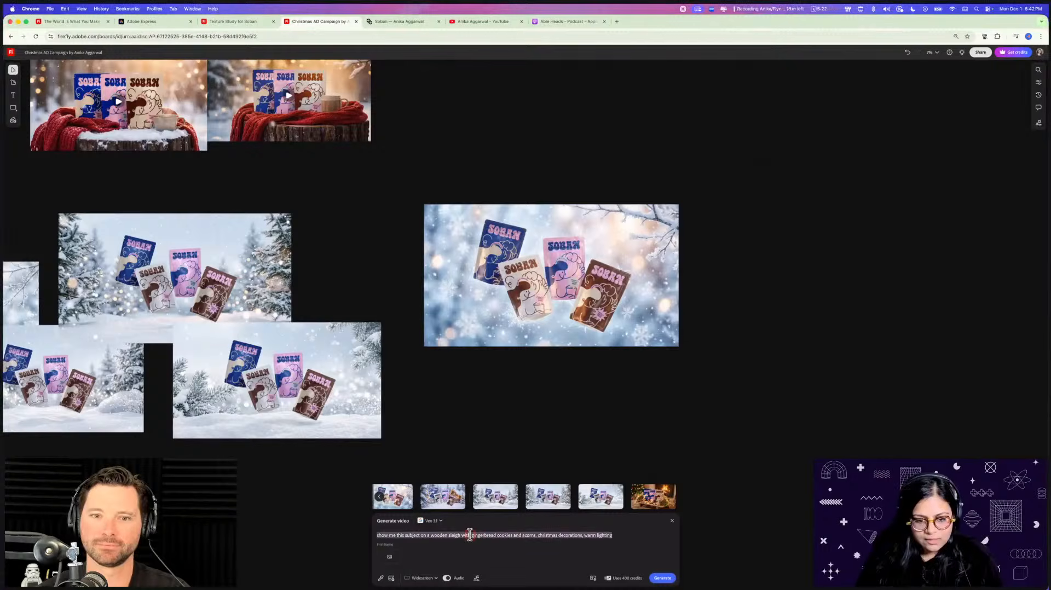
{"action": "key", "text": "BackSpace"}
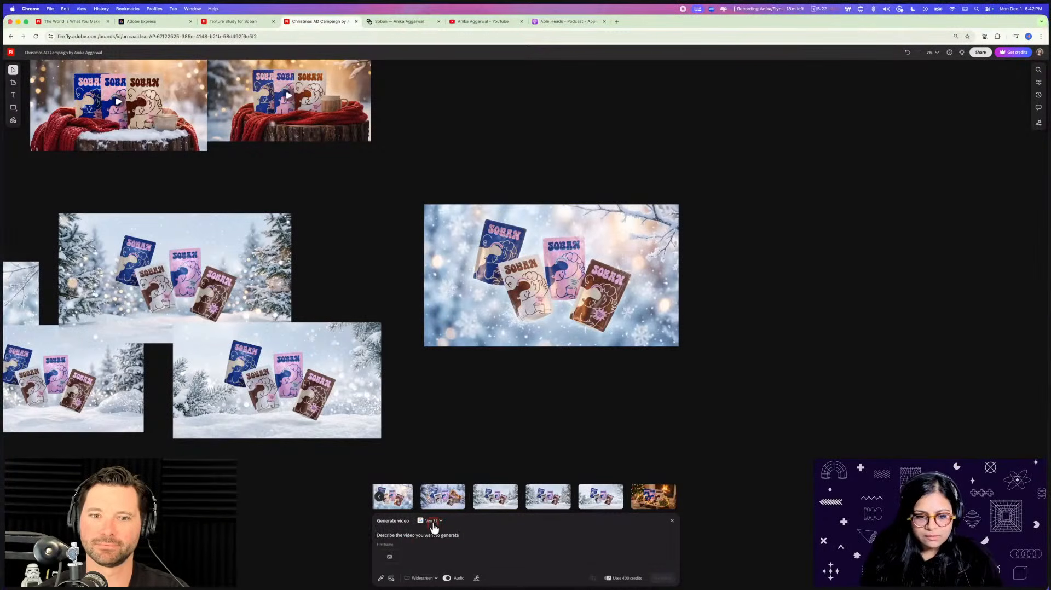
{"action": "left_click", "coordinate": [392, 558]}
{"action": "left_click", "coordinate": [587, 230]}
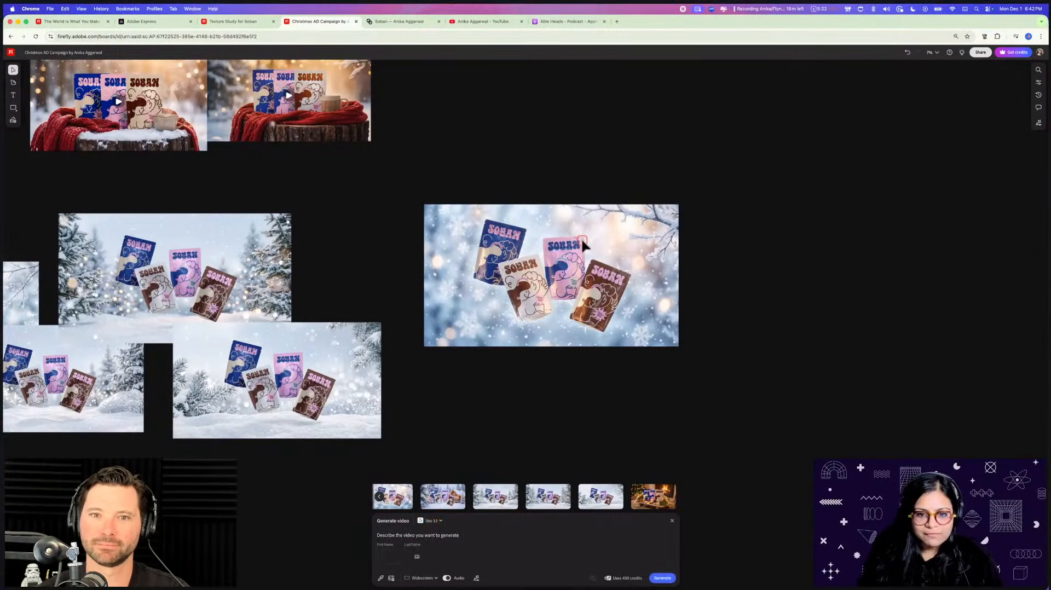
{"action": "left_click", "coordinate": [661, 578]}
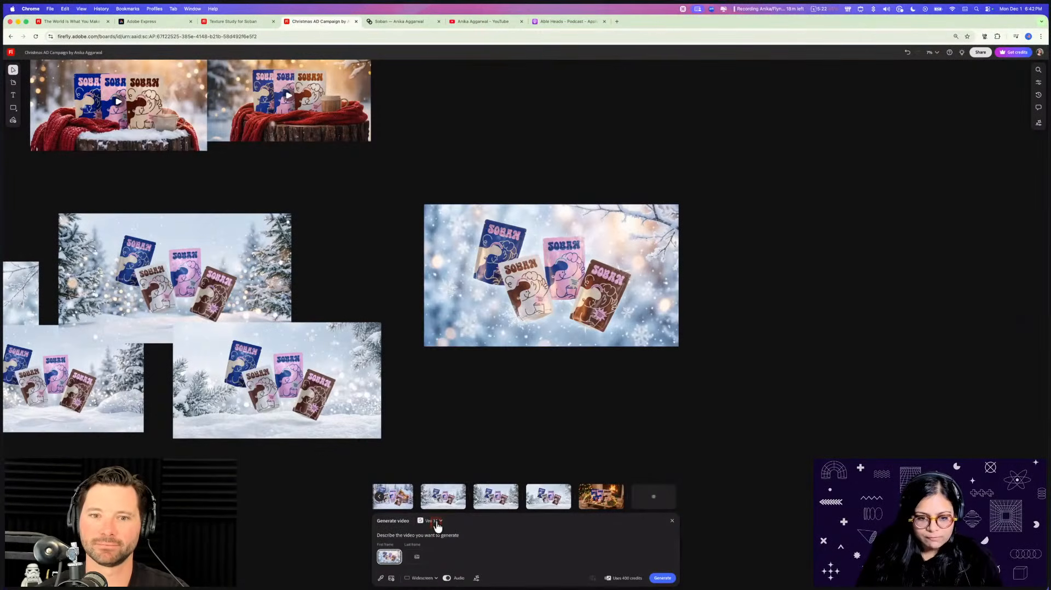
Switch the video model to Firefly Video and generate another clip from the same snowflake first frame
{"action": "left_click", "coordinate": [436, 521]}
{"action": "left_click", "coordinate": [443, 347]}
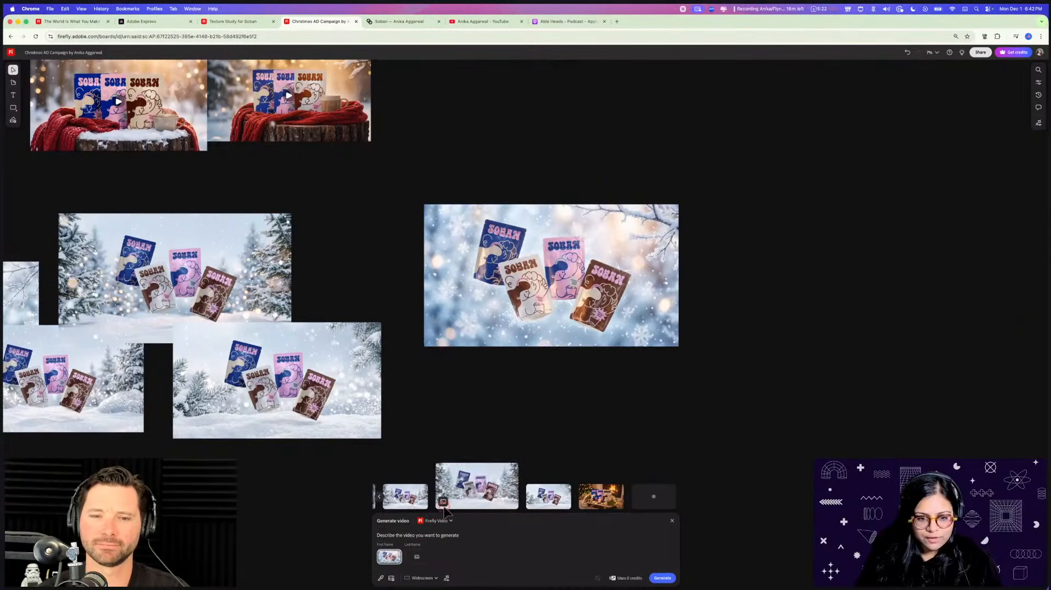
{"action": "left_click", "coordinate": [654, 576]}
{"action": "mouse_move", "coordinate": [535, 500]}
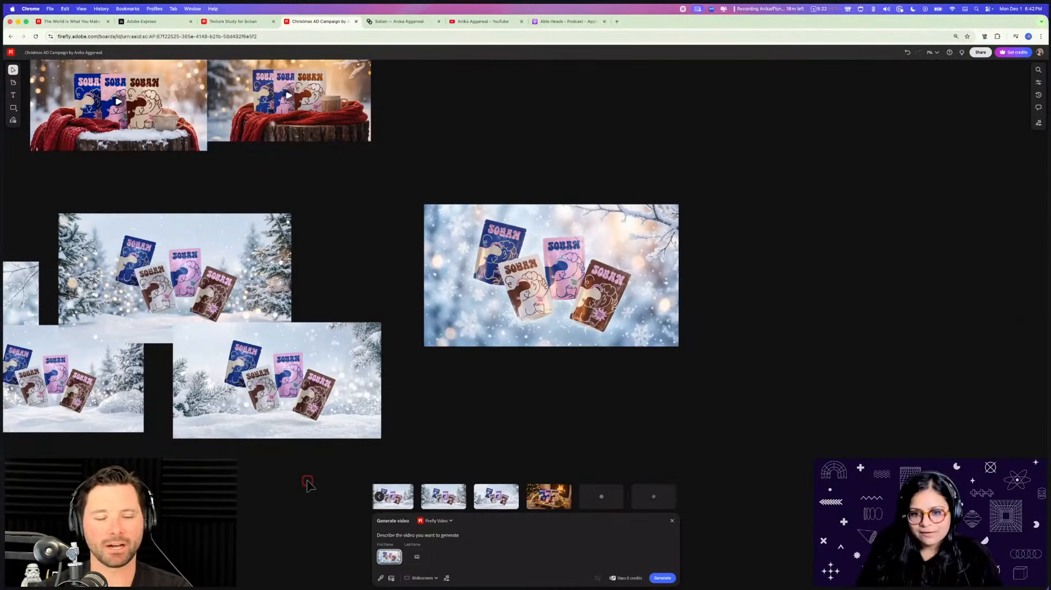
{"action": "scroll", "coordinate": [307, 485], "scroll_direction": "right", "scroll_amount": 3}
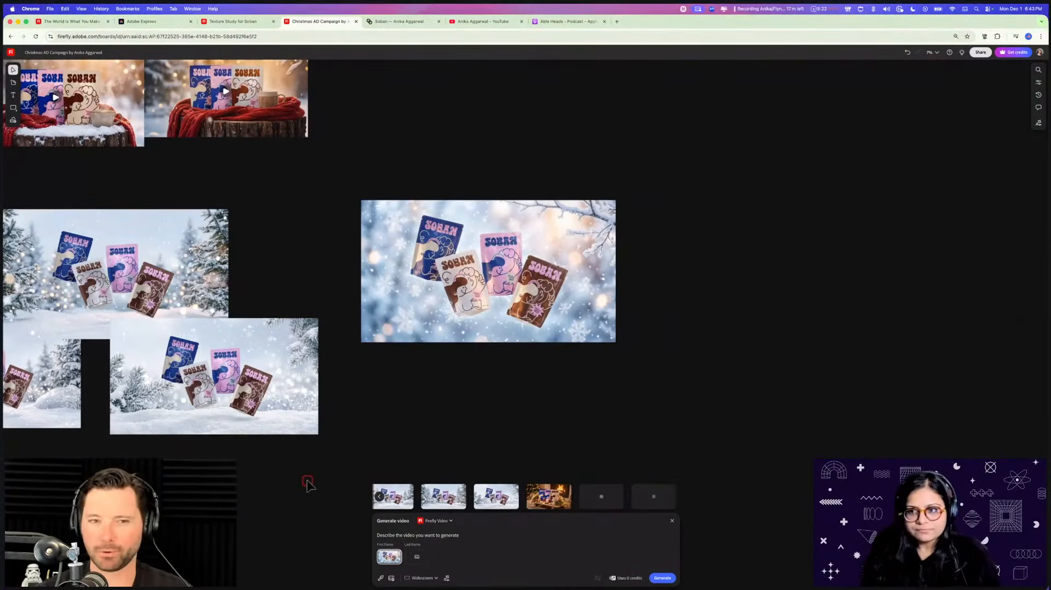
Place the generated fireplace wooden sleigh scene in the empty board area below the snowy floating-pouch scenes
{"action": "left_click", "coordinate": [436, 520]}
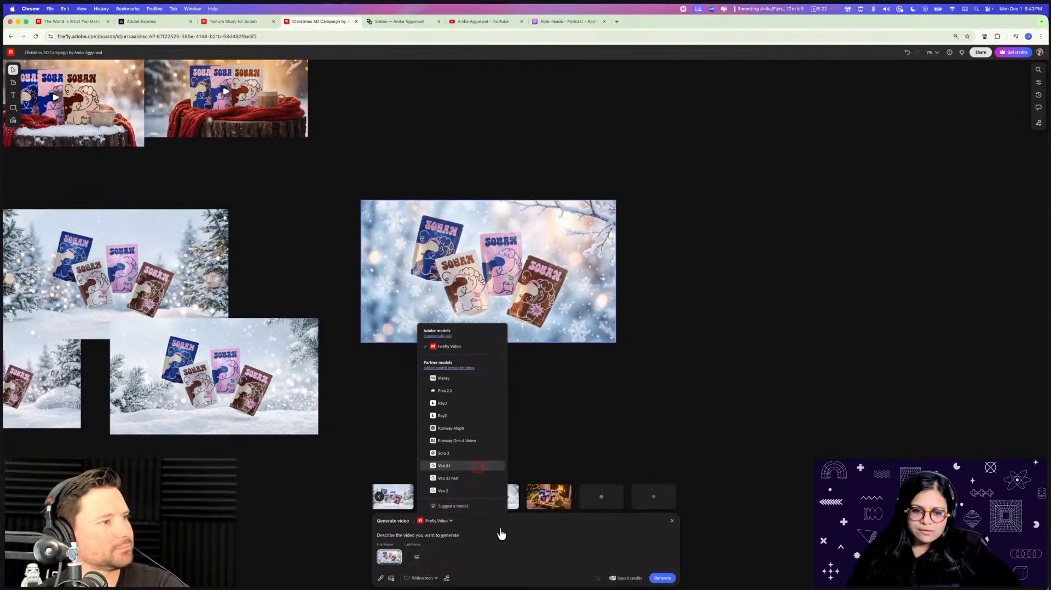
{"action": "left_click", "coordinate": [510, 437]}
{"action": "scroll", "coordinate": [510, 438], "scroll_direction": "left", "scroll_amount": 5}
{"action": "scroll", "coordinate": [510, 438], "scroll_direction": "down", "scroll_amount": 3}
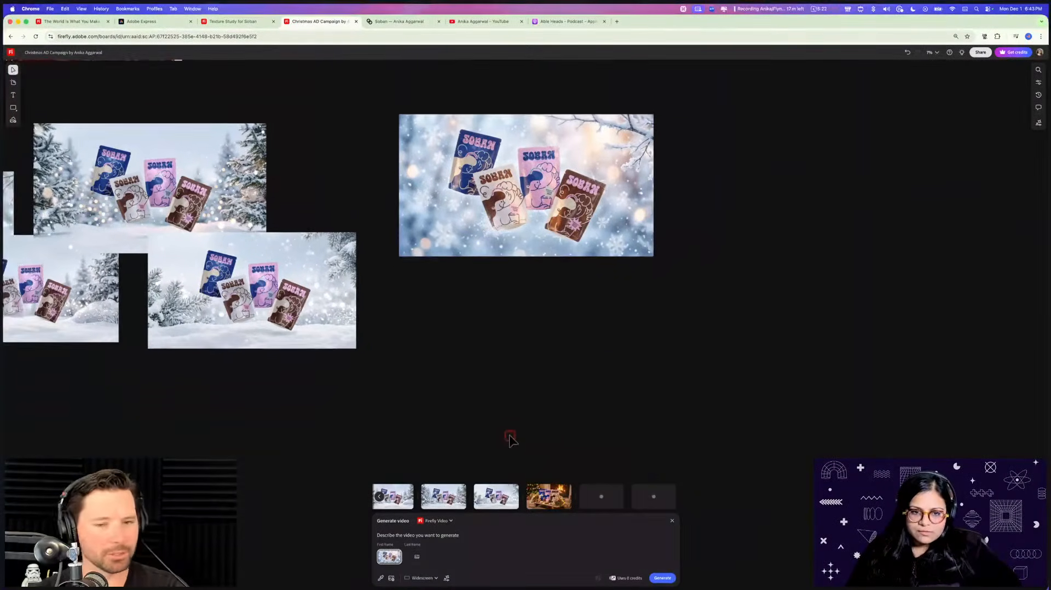
{"action": "scroll", "coordinate": [510, 436], "scroll_direction": "down", "scroll_amount": 5}
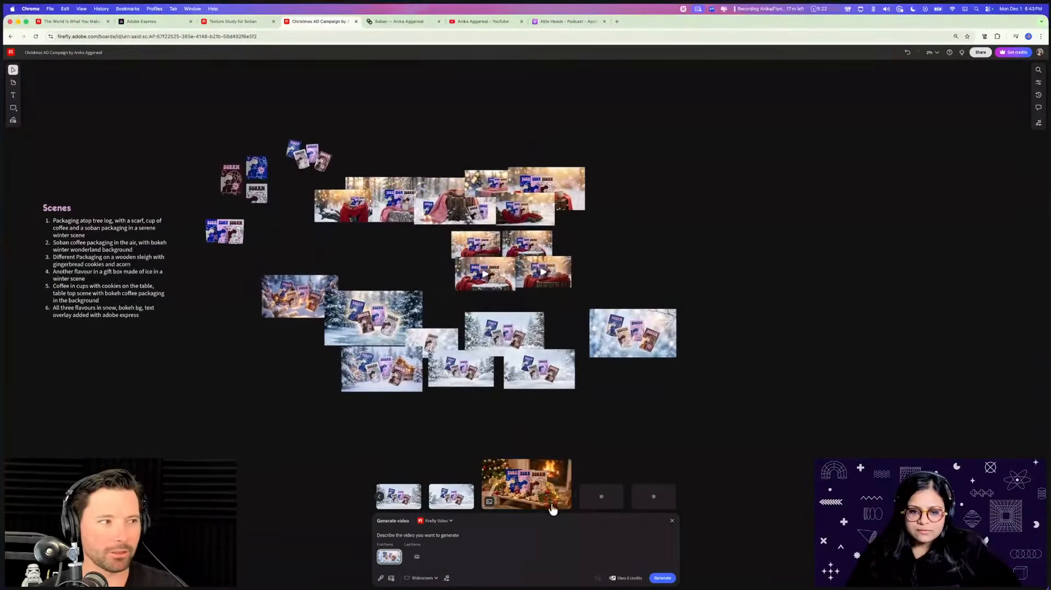
{"action": "left_click_drag", "start_coordinate": [552, 503], "coordinate": [315, 431]}
{"action": "scroll", "coordinate": [315, 431], "scroll_direction": "up", "scroll_amount": 8}
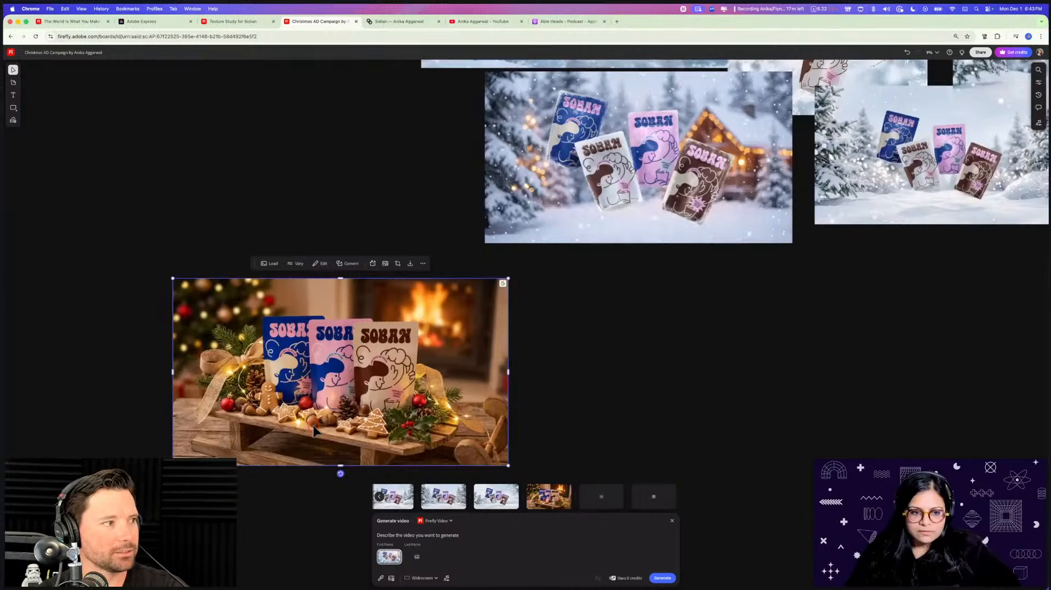
{"action": "scroll", "coordinate": [438, 436], "scroll_direction": "down", "scroll_amount": 1}
{"action": "left_click", "coordinate": [589, 438]}
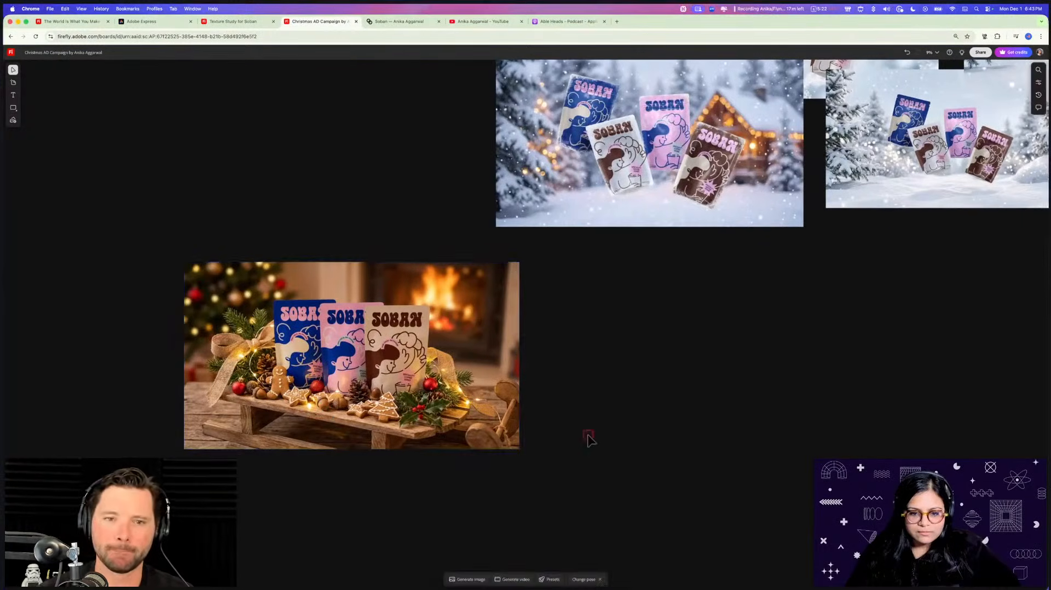
Select the fireplace sleigh scene and load its original prompt, reference image and model settings back into the generator
{"action": "scroll", "coordinate": [589, 438], "scroll_direction": "down", "scroll_amount": 5}
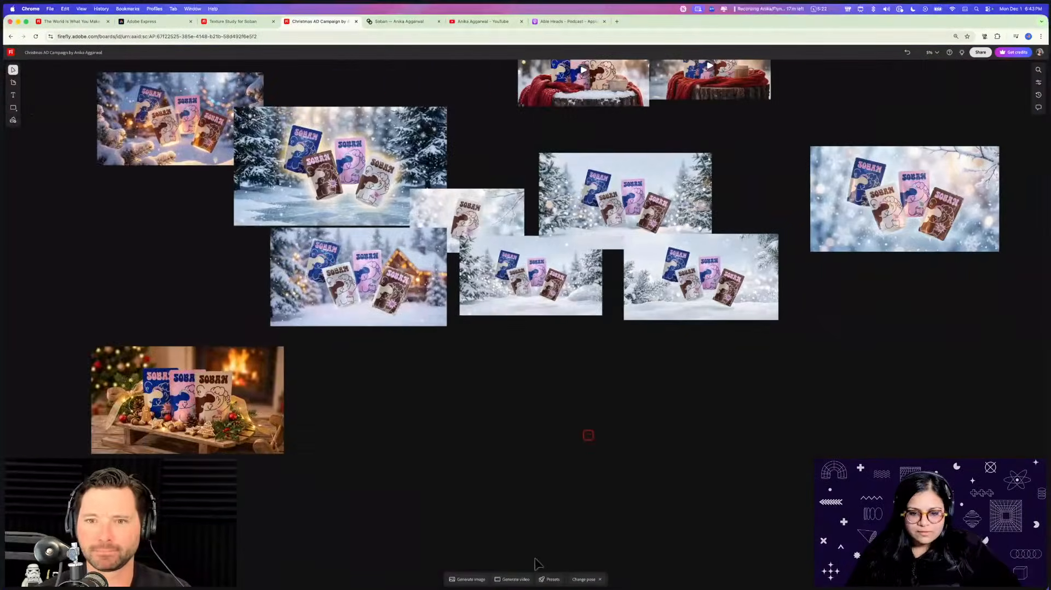
{"action": "scroll", "coordinate": [520, 569], "scroll_direction": "right", "scroll_amount": 3}
{"action": "left_click", "coordinate": [512, 579]}
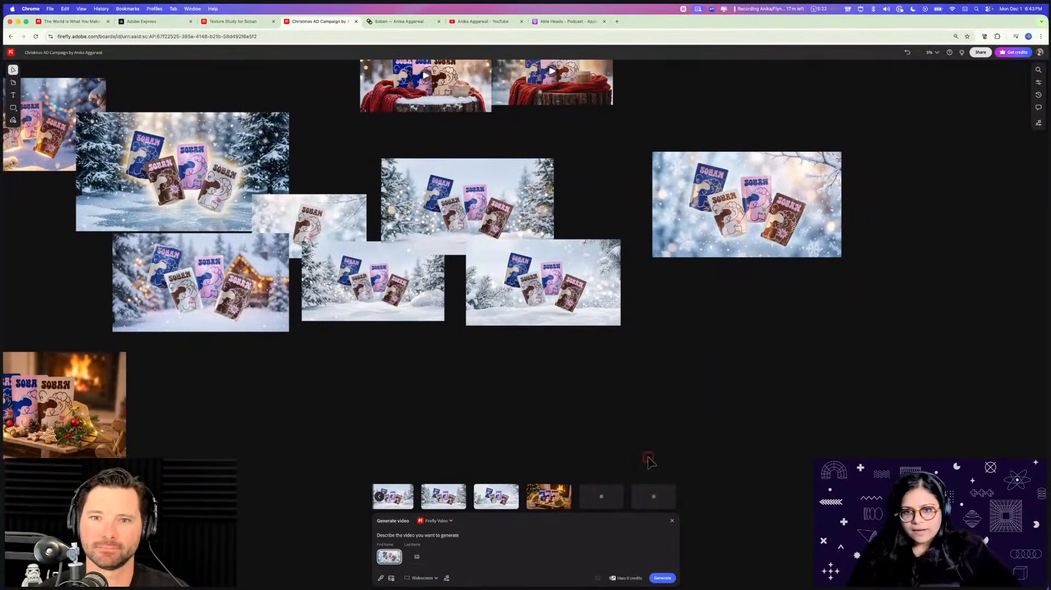
{"action": "scroll", "coordinate": [648, 459], "scroll_direction": "up", "scroll_amount": 2}
{"action": "scroll", "coordinate": [647, 459], "scroll_direction": "left", "scroll_amount": 4}
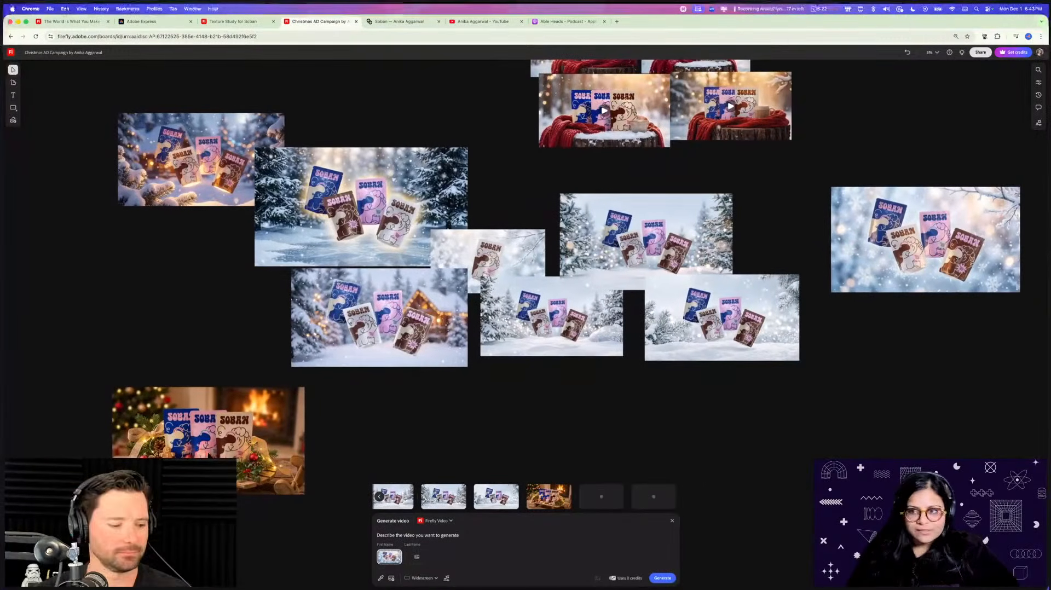
{"action": "scroll", "coordinate": [213, 452], "scroll_direction": "left", "scroll_amount": 2}
{"action": "left_click", "coordinate": [238, 438]}
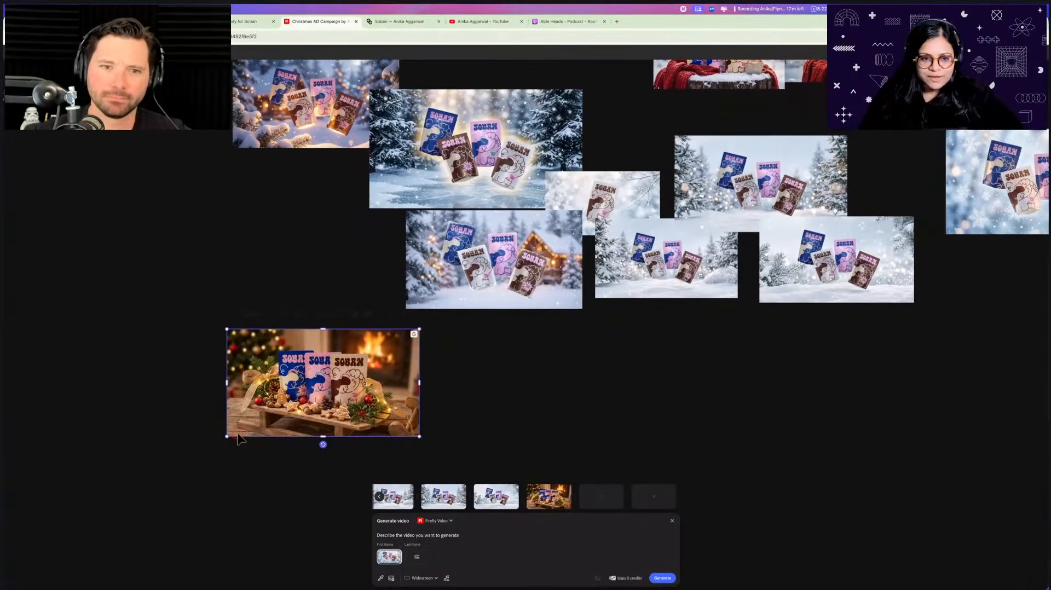
{"action": "scroll", "coordinate": [238, 438], "scroll_direction": "up", "scroll_amount": 3}
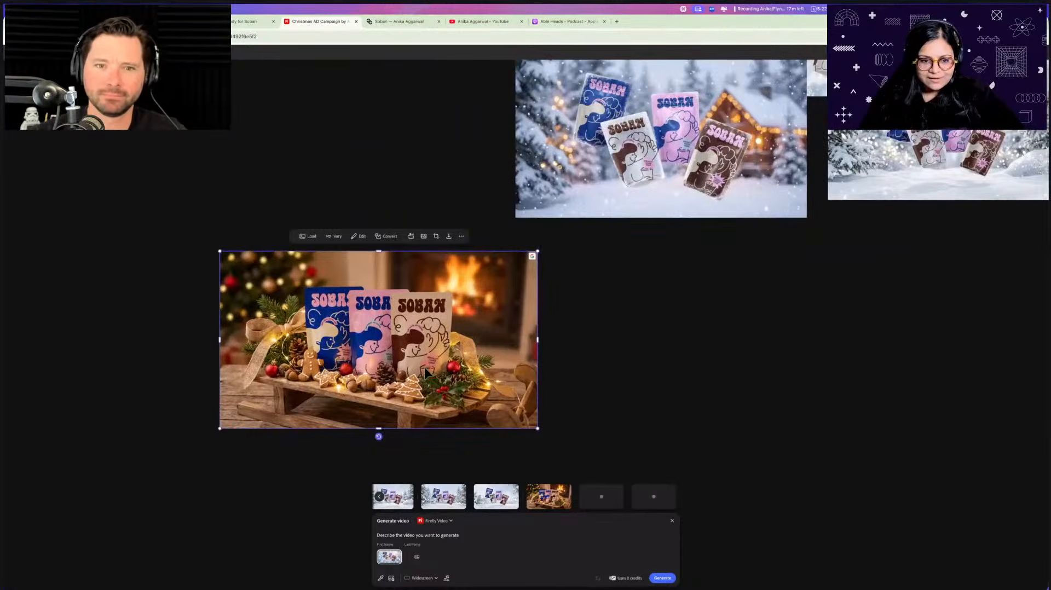
{"action": "scroll", "coordinate": [436, 350], "scroll_direction": "up", "scroll_amount": 5}
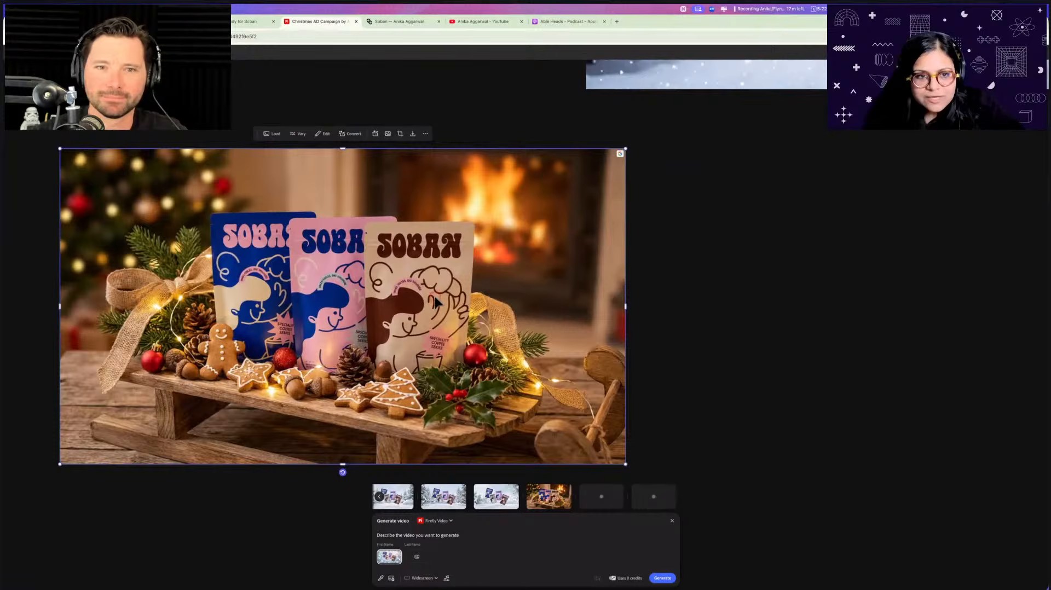
{"action": "scroll", "coordinate": [436, 302], "scroll_direction": "down", "scroll_amount": 2}
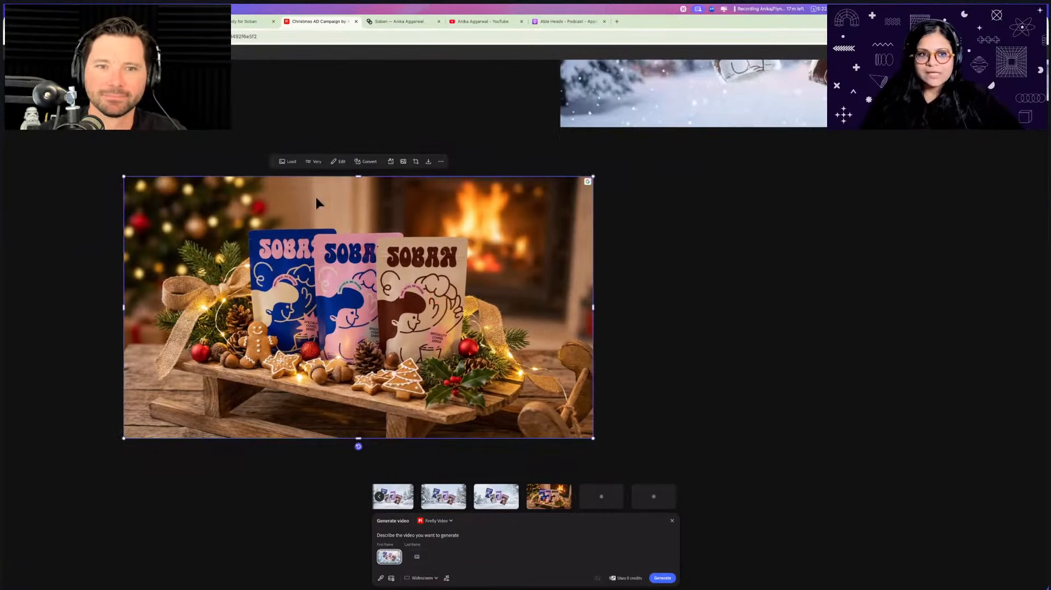
{"action": "left_click", "coordinate": [288, 162]}
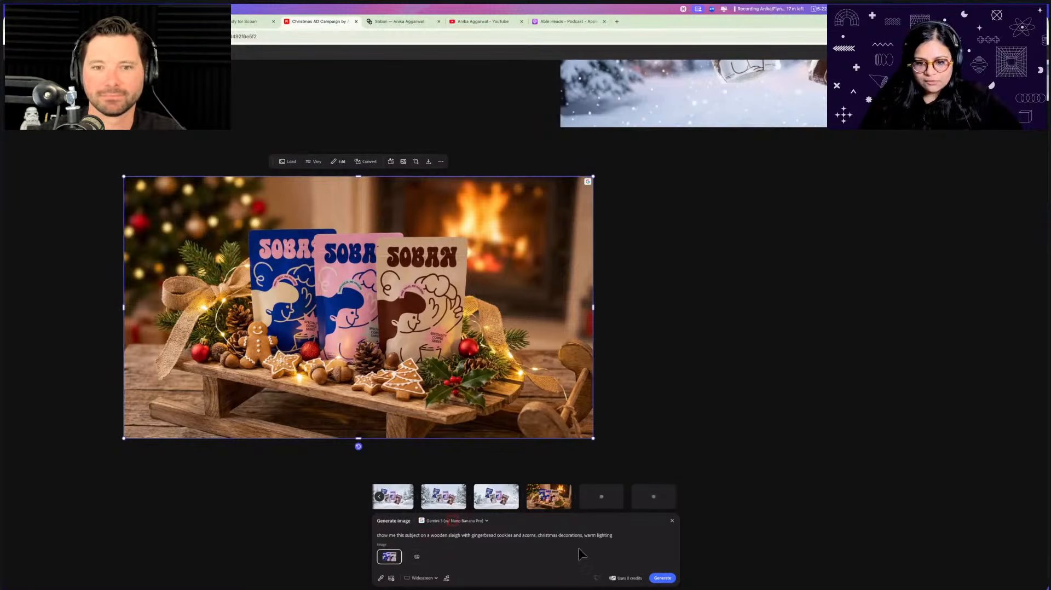
Generate three sleigh scene variations from the enhanced, detailed prompt using Gemini 3 (w/ Nano Banana Pro)
{"action": "left_click", "coordinate": [668, 581]}
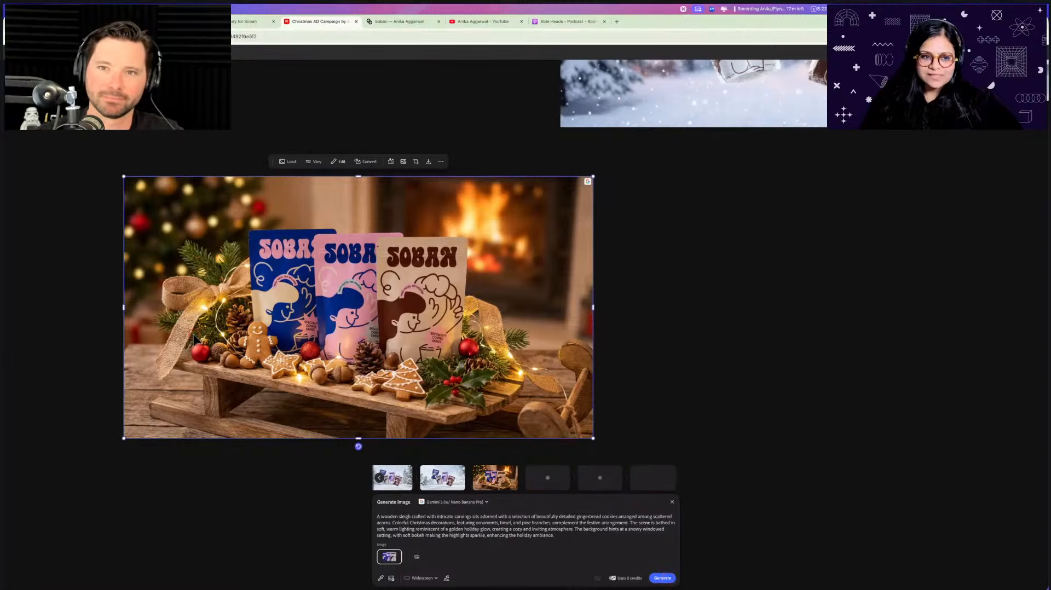
{"action": "scroll", "coordinate": [193, 335], "scroll_direction": "down", "scroll_amount": 5}
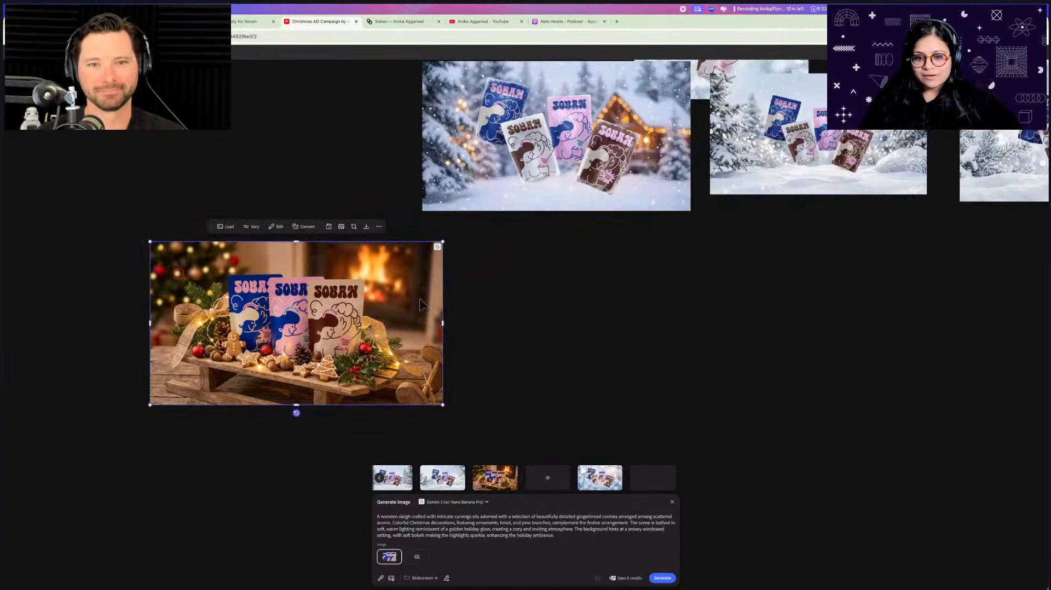
{"action": "left_click", "coordinate": [656, 580]}
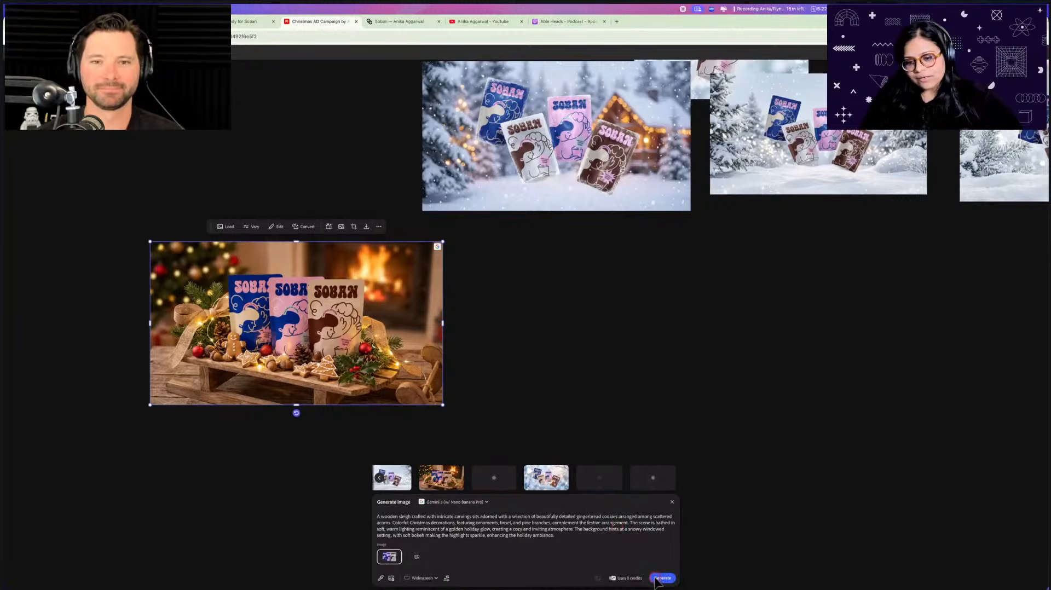
{"action": "left_click", "coordinate": [656, 579]}
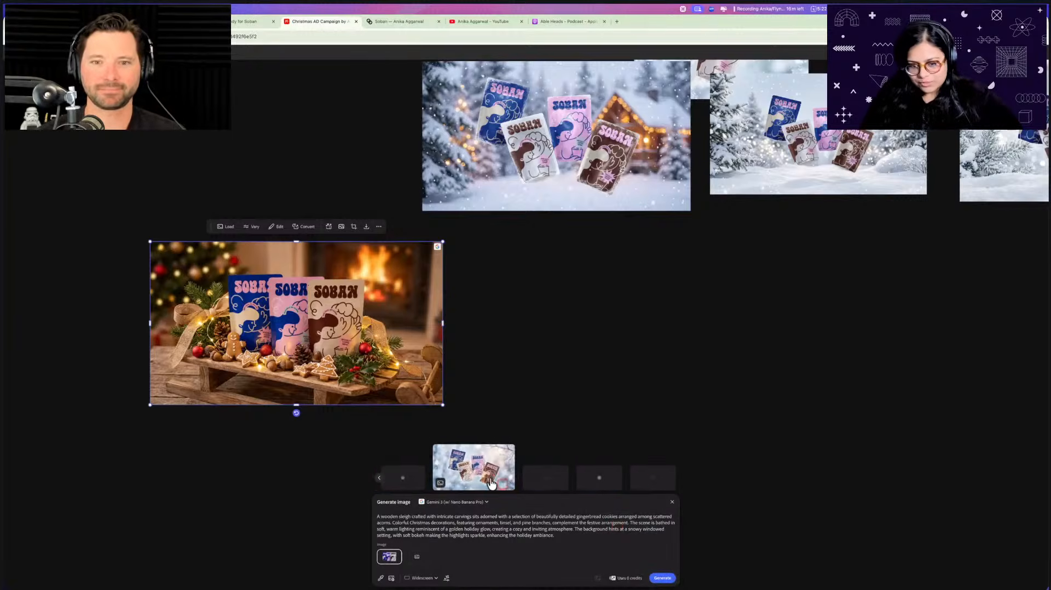
Place the Firefly Video snowflake pouches clip on the board just below and right of its source image, and play it
{"action": "scroll", "coordinate": [522, 450], "scroll_direction": "right", "scroll_amount": 2}
{"action": "scroll", "coordinate": [523, 450], "scroll_direction": "right", "scroll_amount": 10}
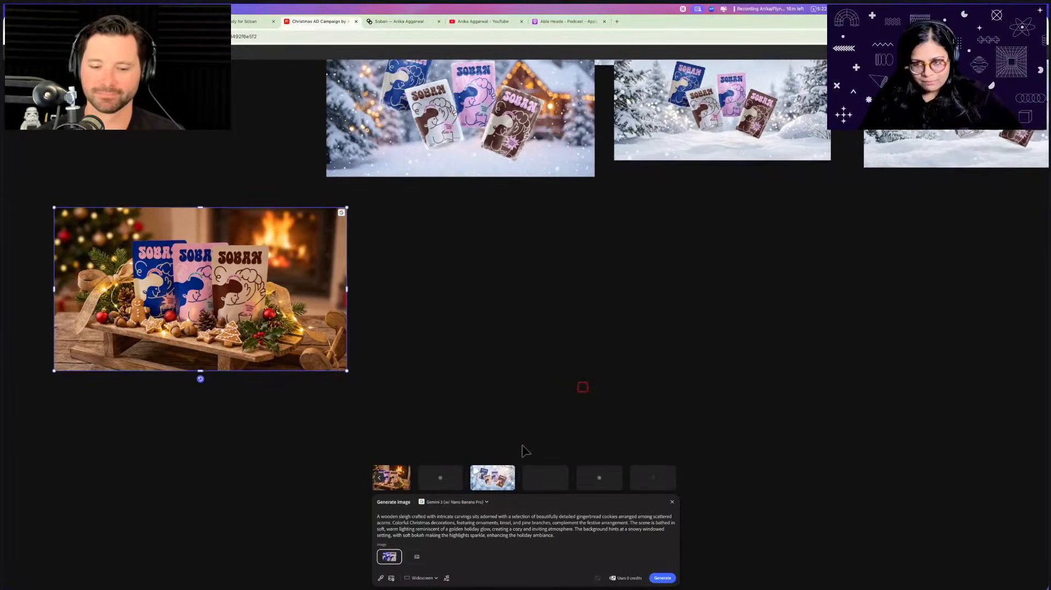
{"action": "scroll", "coordinate": [582, 388], "scroll_direction": "right", "scroll_amount": 3}
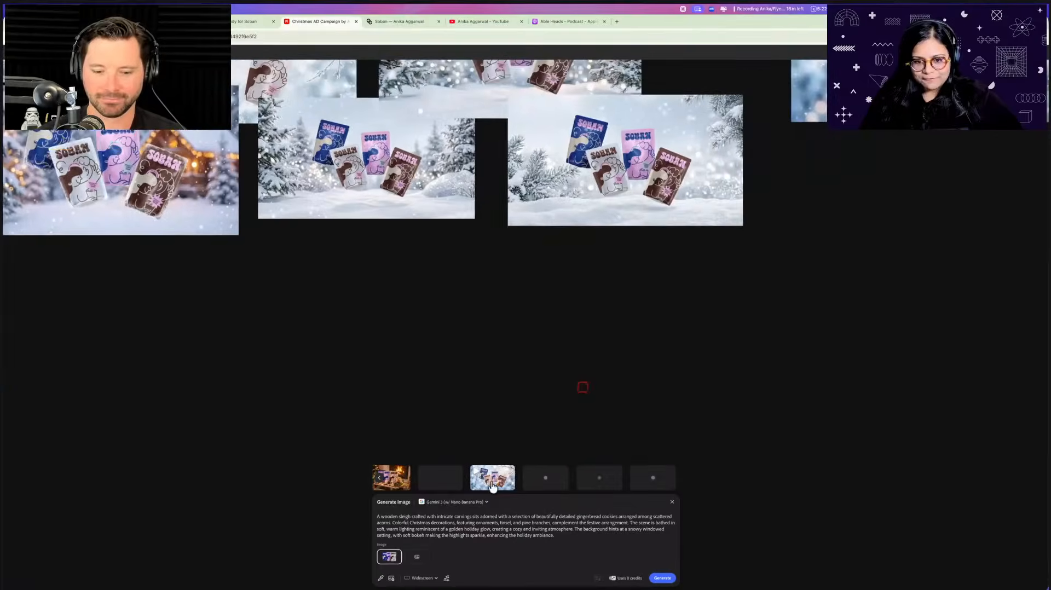
{"action": "left_click_drag", "start_coordinate": [491, 480], "coordinate": [788, 270]}
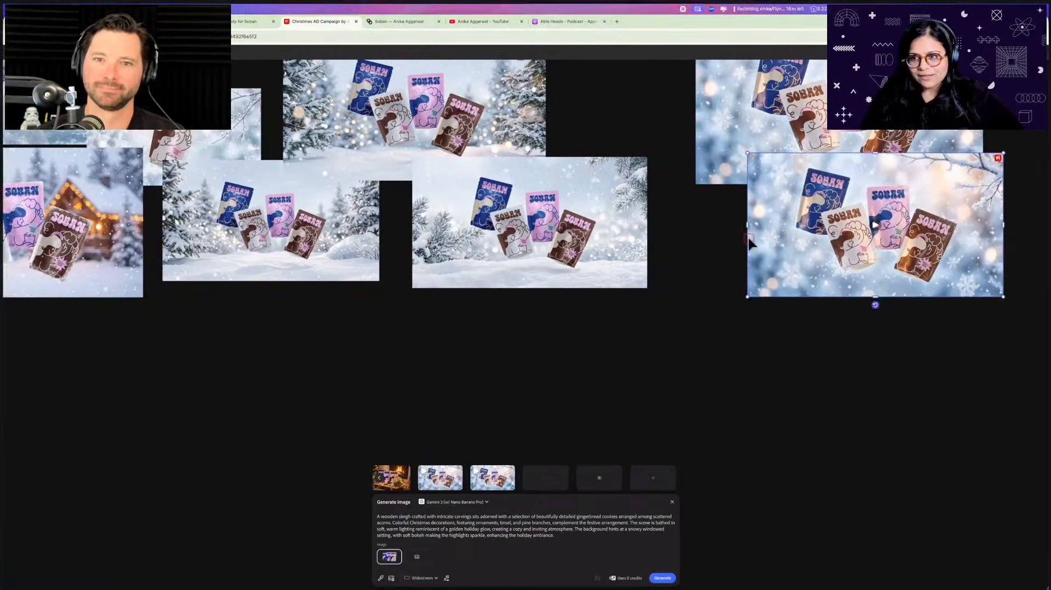
{"action": "scroll", "coordinate": [648, 267], "scroll_direction": "right", "scroll_amount": 4}
{"action": "scroll", "coordinate": [648, 267], "scroll_direction": "right", "scroll_amount": 4}
{"action": "left_click_drag", "start_coordinate": [647, 268], "coordinate": [783, 281]}
{"action": "scroll", "coordinate": [771, 281], "scroll_direction": "right", "scroll_amount": 3}
{"action": "scroll", "coordinate": [770, 282], "scroll_direction": "up", "scroll_amount": 1}
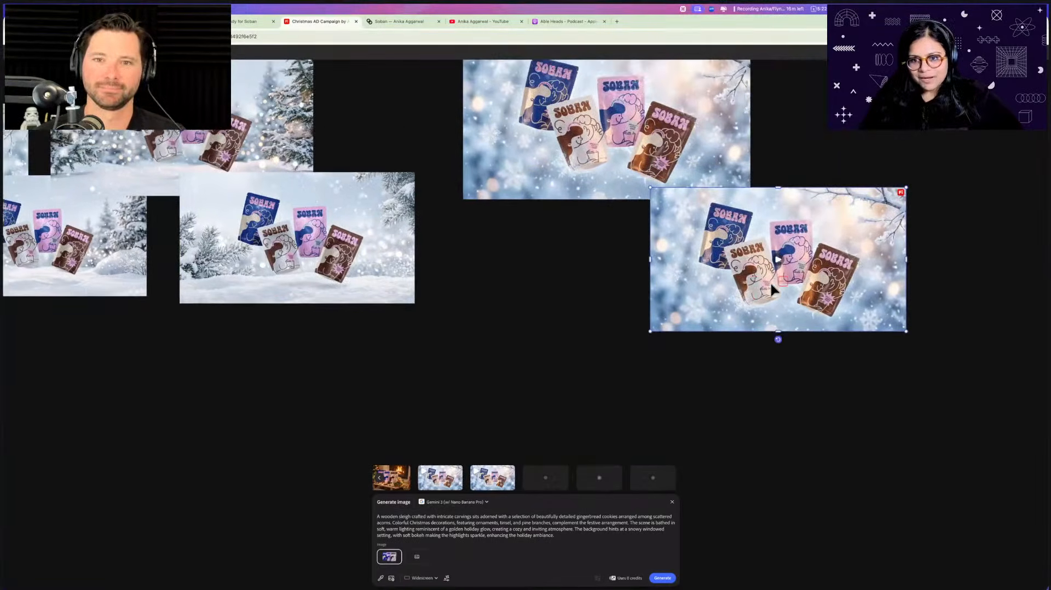
{"action": "scroll", "coordinate": [590, 314], "scroll_direction": "right", "scroll_amount": 3}
{"action": "scroll", "coordinate": [590, 315], "scroll_direction": "up", "scroll_amount": 1}
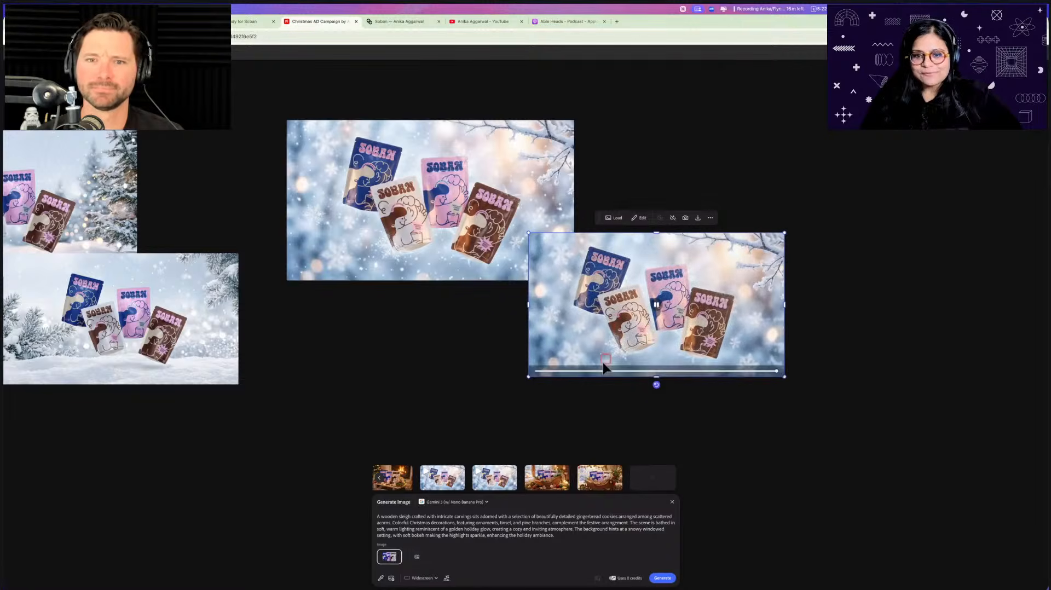
Place the Veo snowflake pouches clip on the board above the Firefly Video clip, to the right of the source image
{"action": "mouse_move", "coordinate": [419, 483]}
{"action": "left_click_drag", "start_coordinate": [419, 483], "coordinate": [815, 80]}
{"action": "left_click_drag", "start_coordinate": [716, 141], "coordinate": [697, 158]}
{"action": "scroll", "coordinate": [699, 157], "scroll_direction": "up", "scroll_amount": 5}
{"action": "scroll", "coordinate": [702, 143], "scroll_direction": "up", "scroll_amount": 3}
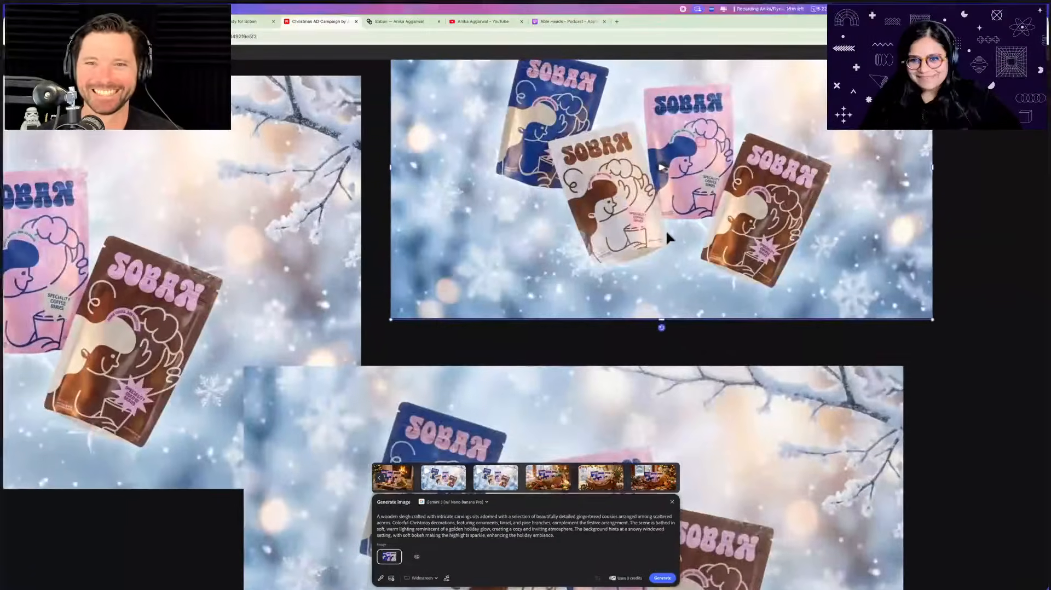
Play the Veo snowflake clip and scrub along its timeline to review the animation
{"action": "left_click", "coordinate": [646, 239]}
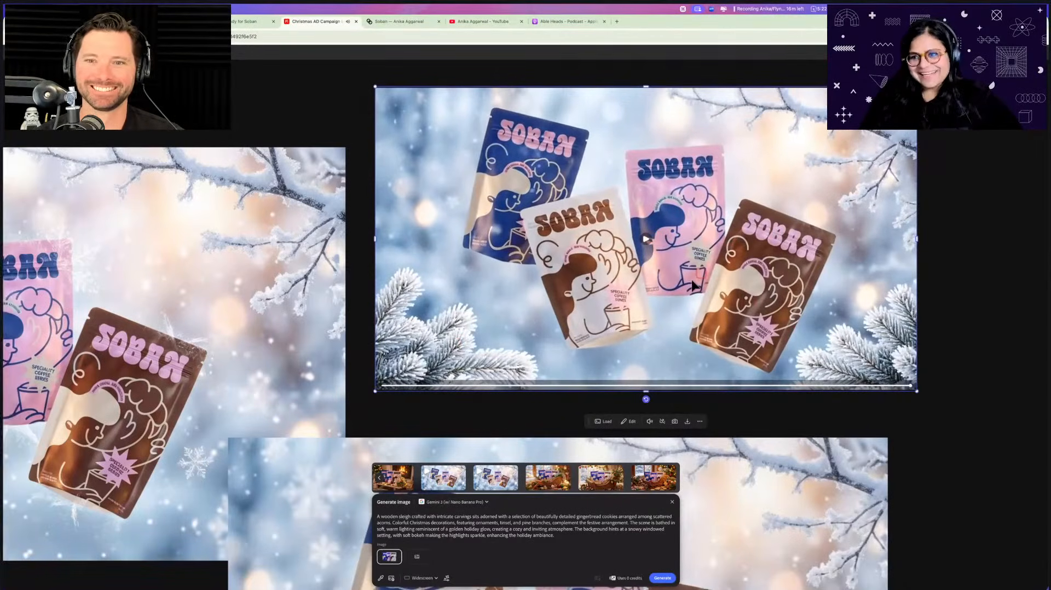
{"action": "scroll", "coordinate": [693, 285], "scroll_direction": "down", "scroll_amount": 5}
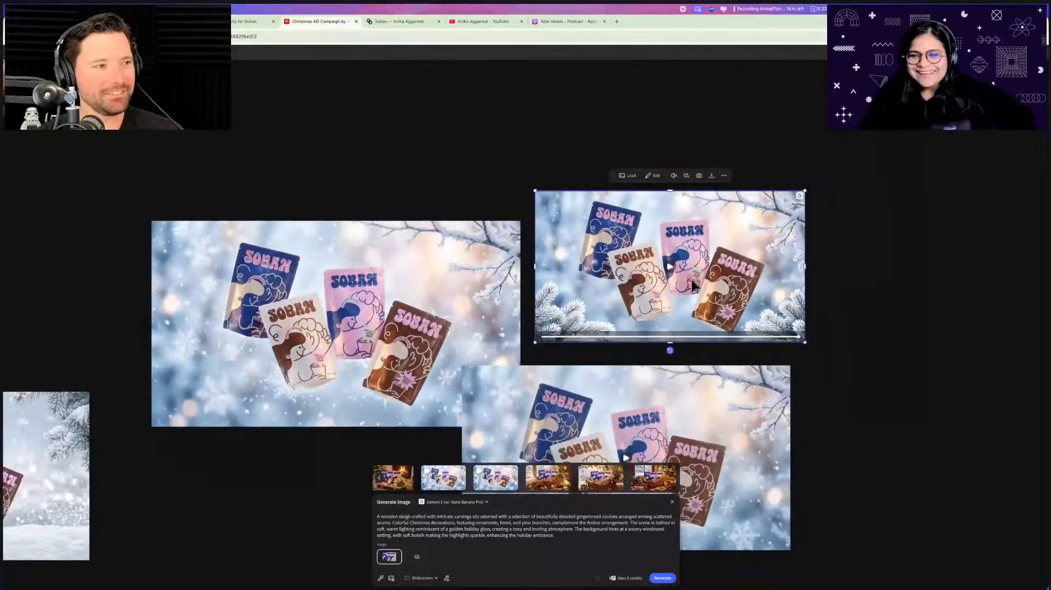
{"action": "scroll", "coordinate": [693, 285], "scroll_direction": "down", "scroll_amount": 3}
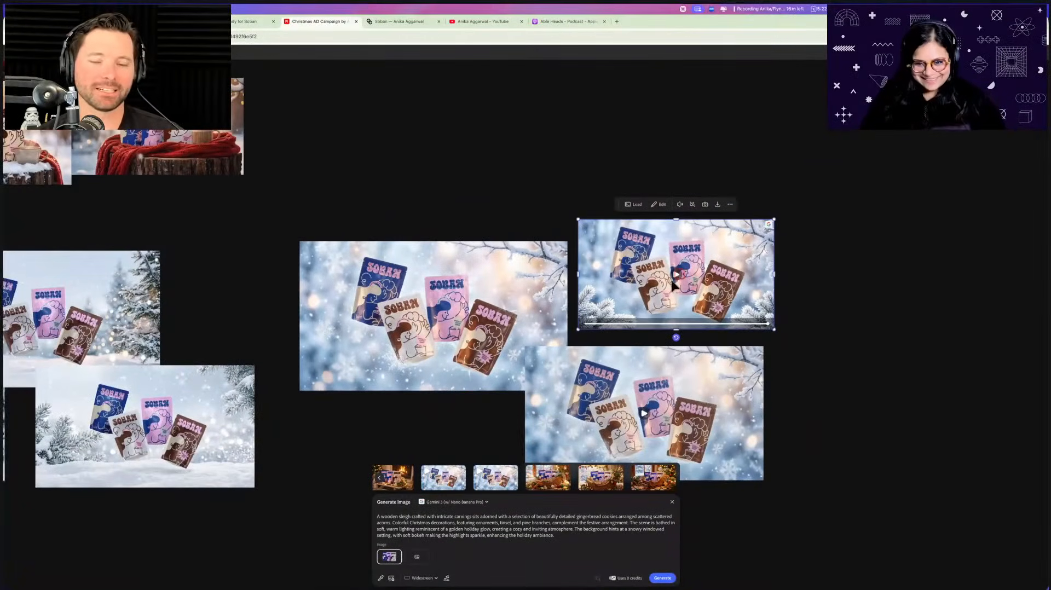
{"action": "left_click_drag", "start_coordinate": [603, 320], "coordinate": [748, 324]}
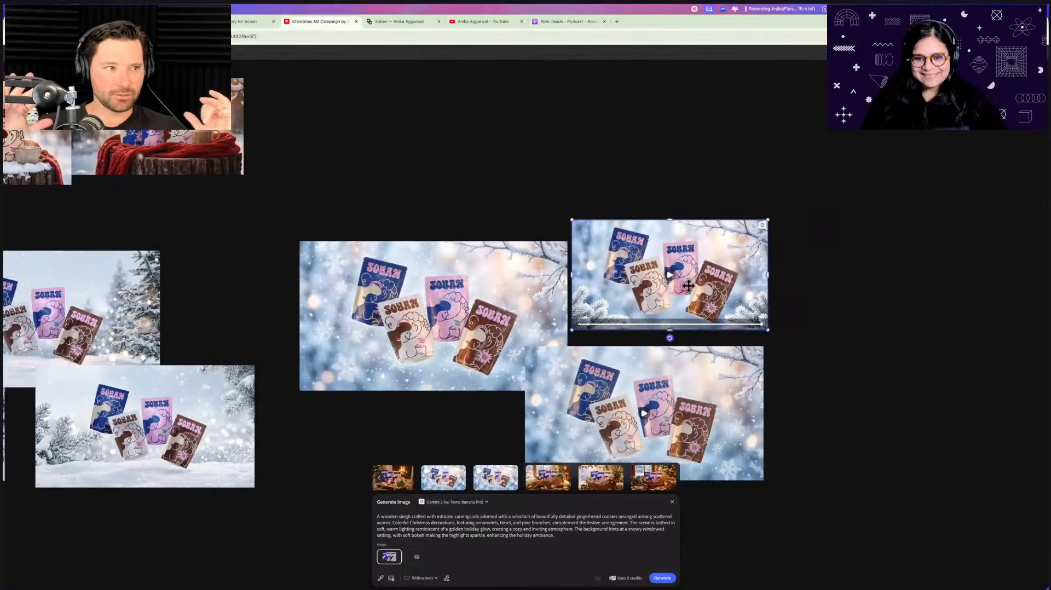
{"action": "left_click", "coordinate": [828, 285]}
Place the three generated carved-sleigh variations on the board near the fireplace sleigh scene
{"action": "scroll", "coordinate": [828, 286], "scroll_direction": "down", "scroll_amount": 3}
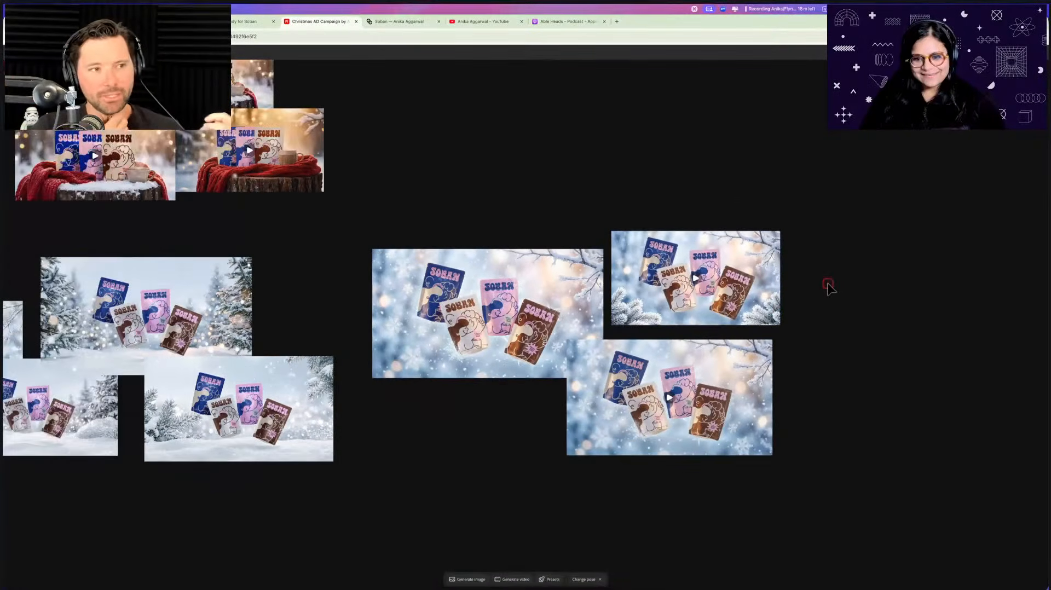
{"action": "scroll", "coordinate": [828, 285], "scroll_direction": "left", "scroll_amount": 5}
{"action": "scroll", "coordinate": [828, 285], "scroll_direction": "left", "scroll_amount": 2}
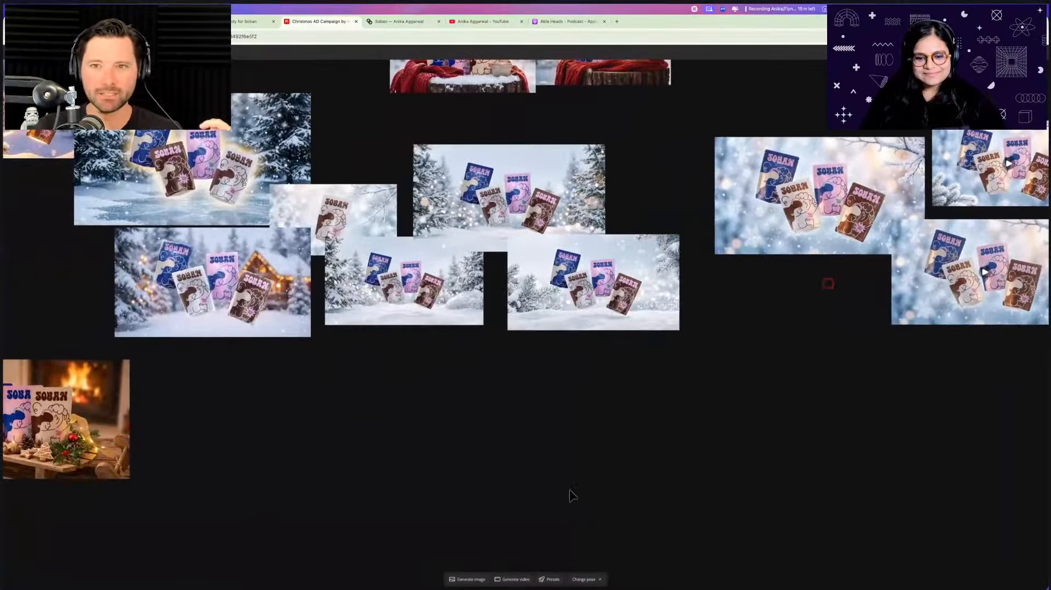
{"action": "left_click", "coordinate": [472, 579]}
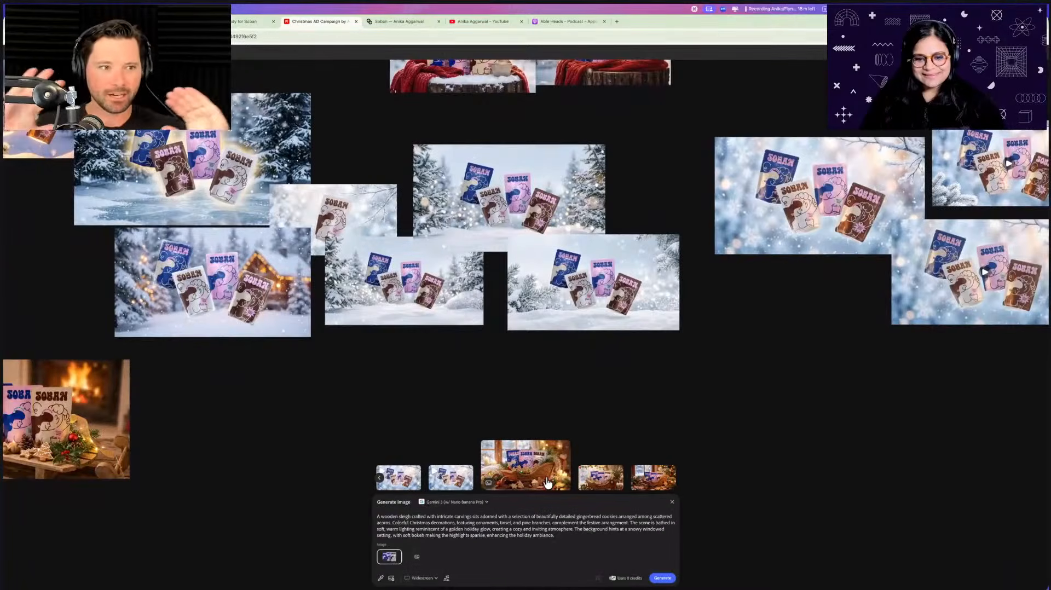
{"action": "left_click_drag", "start_coordinate": [601, 482], "coordinate": [184, 392]}
{"action": "left_click_drag", "start_coordinate": [622, 480], "coordinate": [169, 428]}
{"action": "scroll", "coordinate": [367, 509], "scroll_direction": "left", "scroll_amount": 2}
{"action": "left_click_drag", "start_coordinate": [215, 502], "coordinate": [428, 277]}
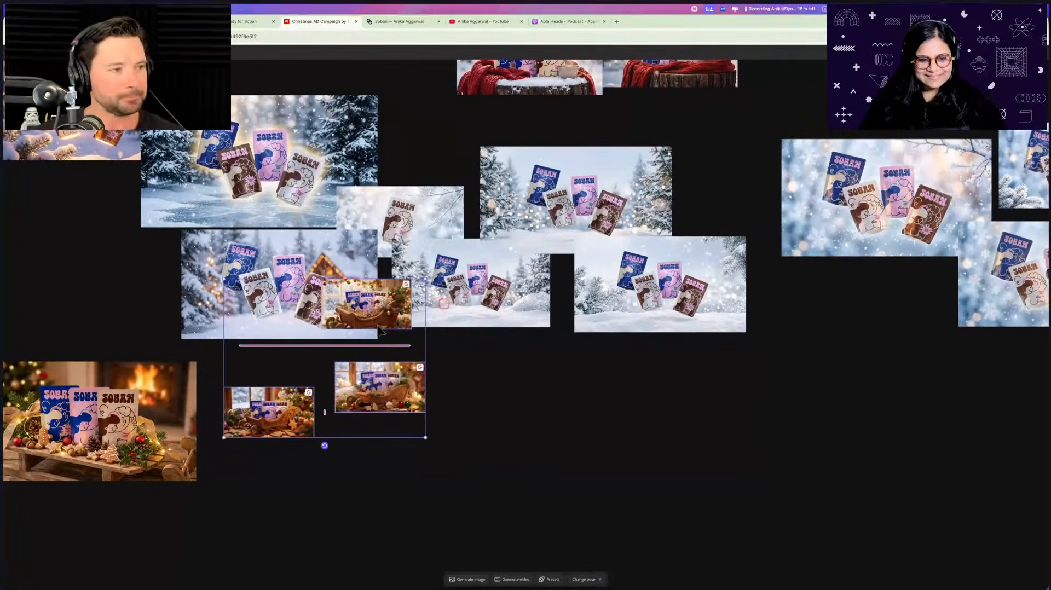
Move the three carved-sleigh variations together beside the fireplace sleigh scene and enlarge them
{"action": "left_click_drag", "start_coordinate": [356, 383], "coordinate": [318, 455]}
{"action": "left_click", "coordinate": [424, 395]}
{"action": "left_click_drag", "start_coordinate": [350, 372], "coordinate": [268, 405]}
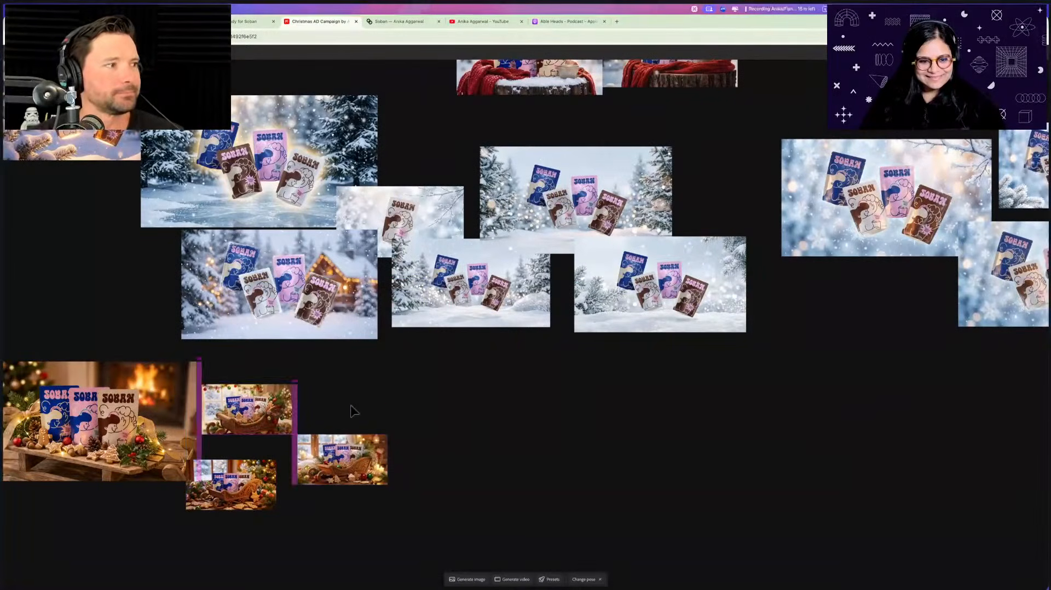
{"action": "left_click_drag", "start_coordinate": [390, 398], "coordinate": [258, 485]}
{"action": "left_click_drag", "start_coordinate": [387, 385], "coordinate": [507, 311]}
{"action": "left_click_drag", "start_coordinate": [252, 389], "coordinate": [226, 449]}
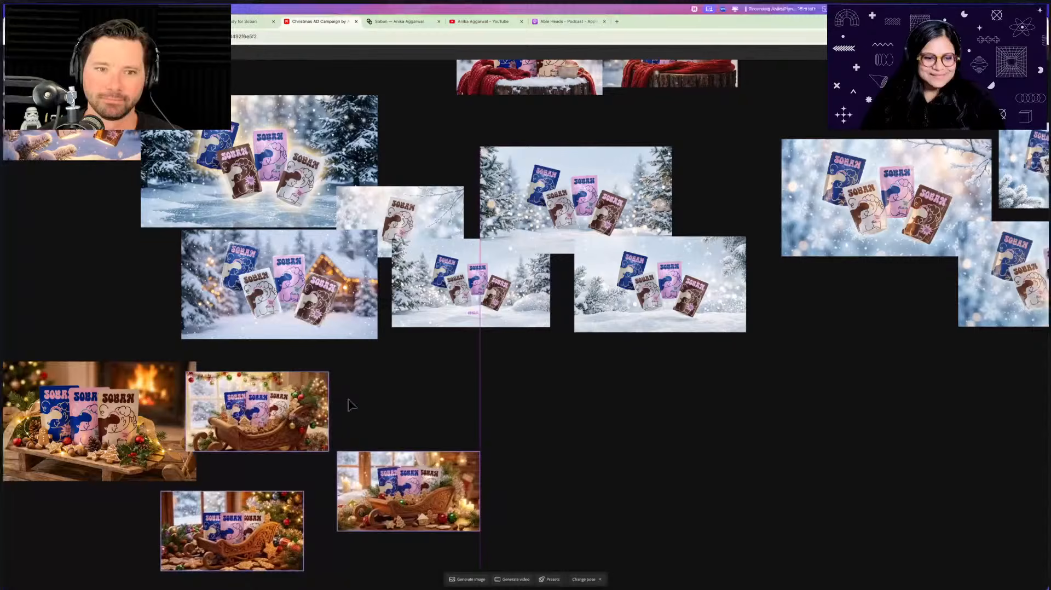
{"action": "left_click", "coordinate": [403, 407]}
Move the lowest carved-sleigh variation up closer to the one above it, and select the fireplace sleigh scene
{"action": "scroll", "coordinate": [403, 407], "scroll_direction": "left", "scroll_amount": 2}
{"action": "scroll", "coordinate": [438, 458], "scroll_direction": "up", "scroll_amount": 3}
{"action": "left_click_drag", "start_coordinate": [435, 483], "coordinate": [438, 453]}
{"action": "scroll", "coordinate": [438, 454], "scroll_direction": "up", "scroll_amount": 1}
{"action": "scroll", "coordinate": [438, 458], "scroll_direction": "up", "scroll_amount": 2}
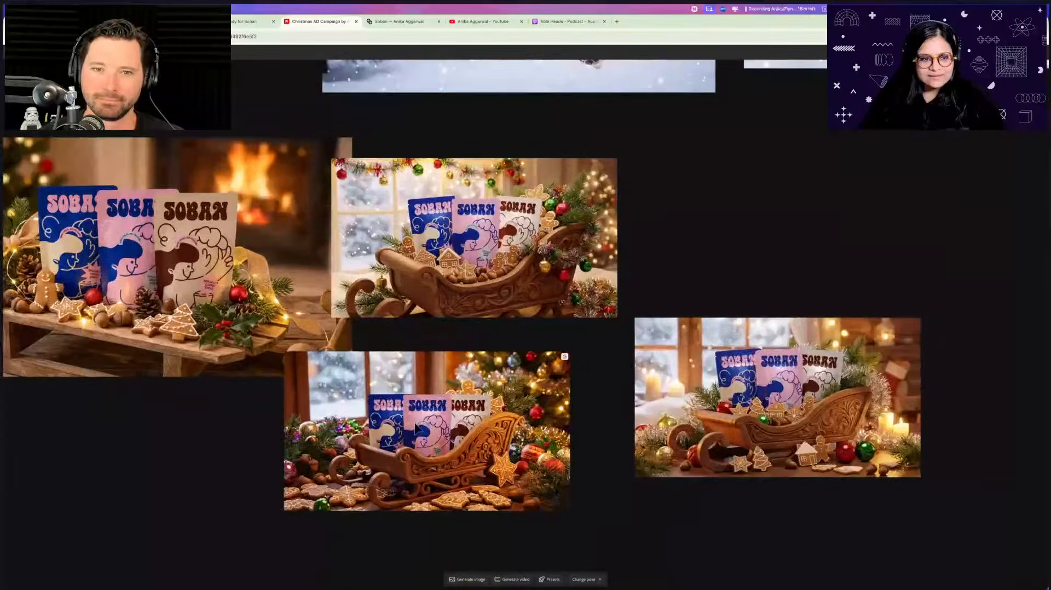
{"action": "scroll", "coordinate": [295, 335], "scroll_direction": "left", "scroll_amount": 3}
{"action": "left_click", "coordinate": [295, 335]}
{"action": "scroll", "coordinate": [302, 333], "scroll_direction": "left", "scroll_amount": 3}
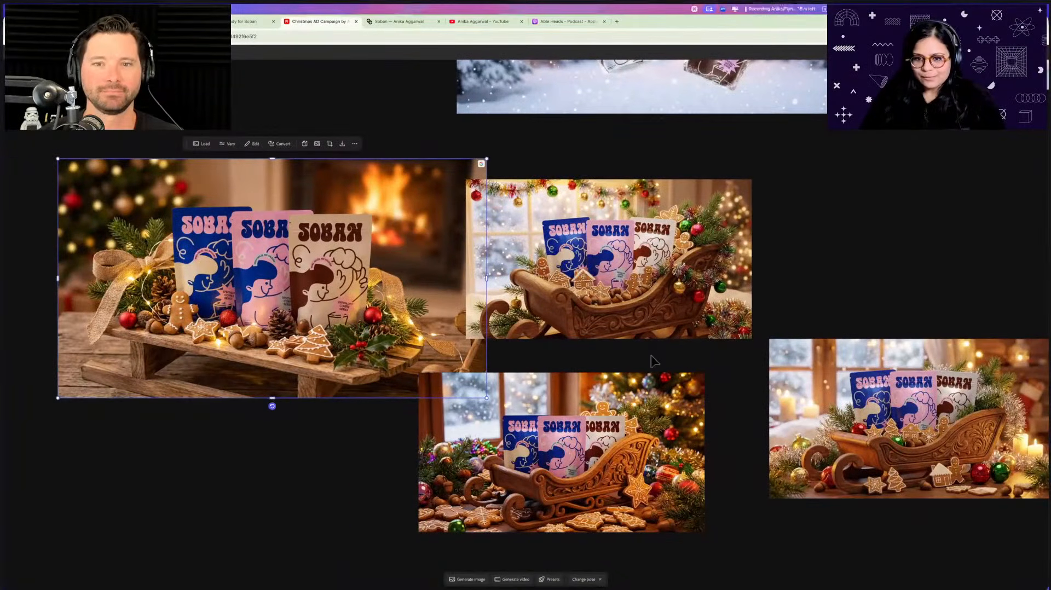
Move the lowest carved-sleigh variation against its neighbours, and generate another image from the fireplace sleigh scene's loaded prompt
{"action": "left_click_drag", "start_coordinate": [659, 436], "coordinate": [667, 425]}
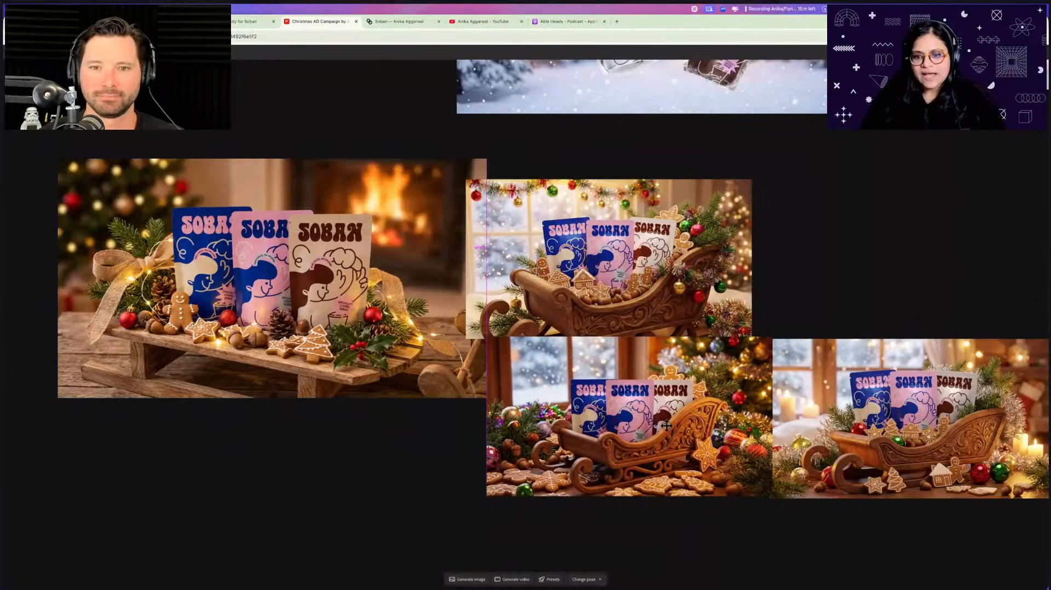
{"action": "left_click", "coordinate": [334, 280]}
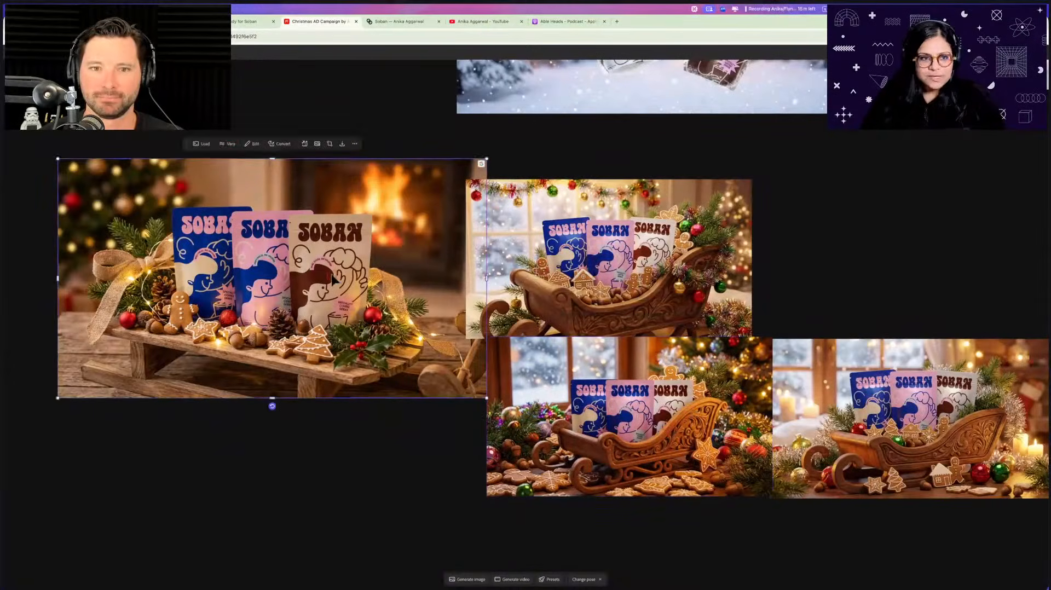
{"action": "left_click", "coordinate": [205, 144]}
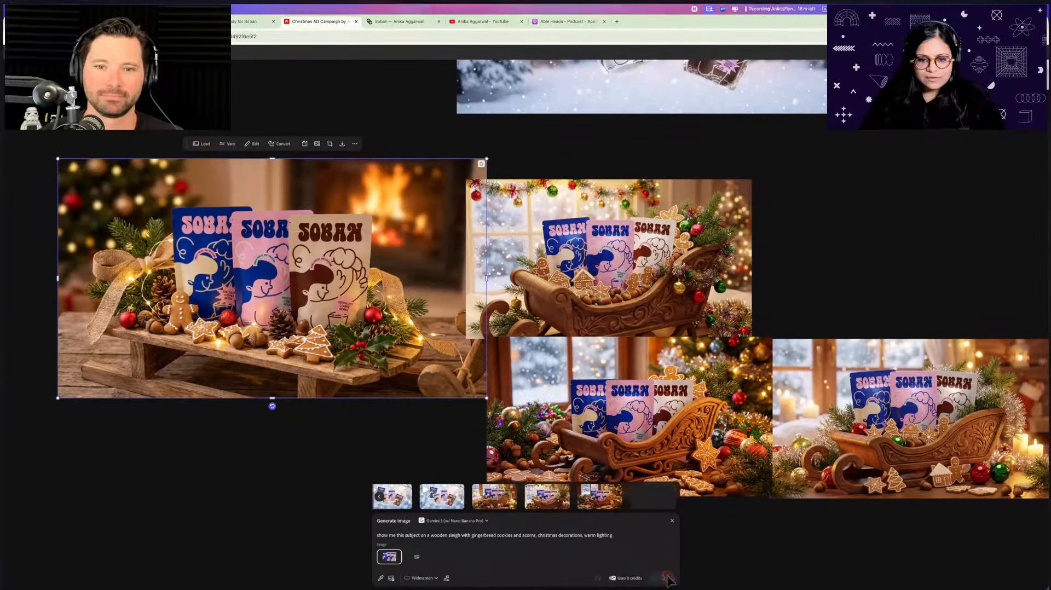
Load the uppermost carved-sleigh variation's prompt, remove "crafted with intricate carvings" from it and generate a new image
{"action": "left_click", "coordinate": [591, 255]}
{"action": "left_click", "coordinate": [538, 165]}
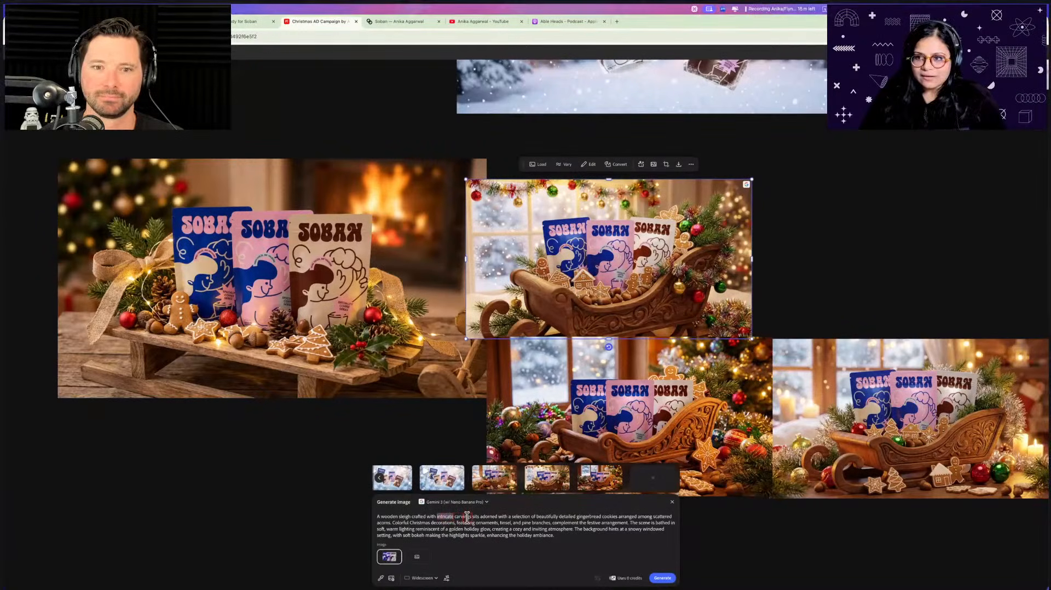
{"action": "key", "text": "shift"}
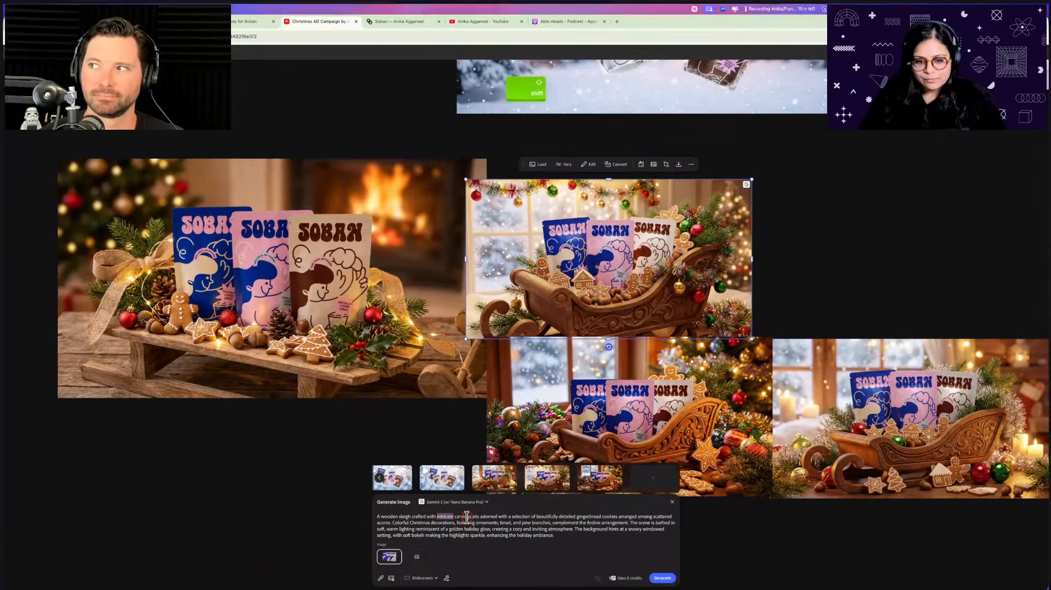
{"action": "left_click", "coordinate": [466, 517], "text": "shift"}
{"action": "key", "text": "BackSpace"}
{"action": "key", "text": "BackSpace"}
{"action": "key", "text": "BackSpace"}
{"action": "key", "text": "BackSpace"}
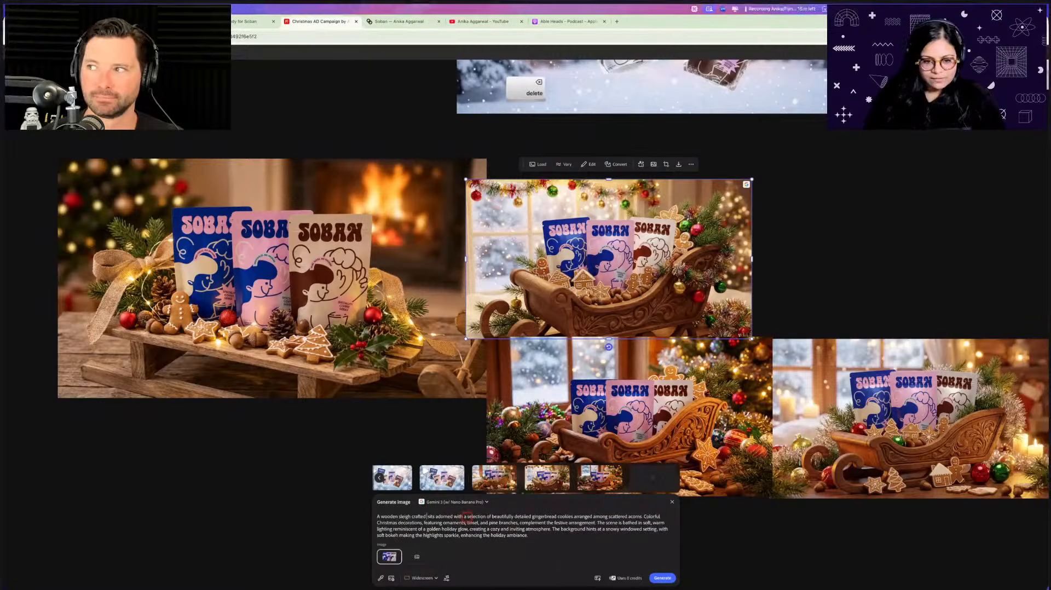
{"action": "key", "text": "BackSpace"}
{"action": "key", "text": "BackSpace"}
{"action": "key", "text": "BackSpace"}
{"action": "key", "text": "BackSpace"}
{"action": "key", "text": "BackSpace"}
{"action": "key", "text": "BackSpace"}
{"action": "key", "text": "BackSpace"}
{"action": "key", "text": "BackSpace"}
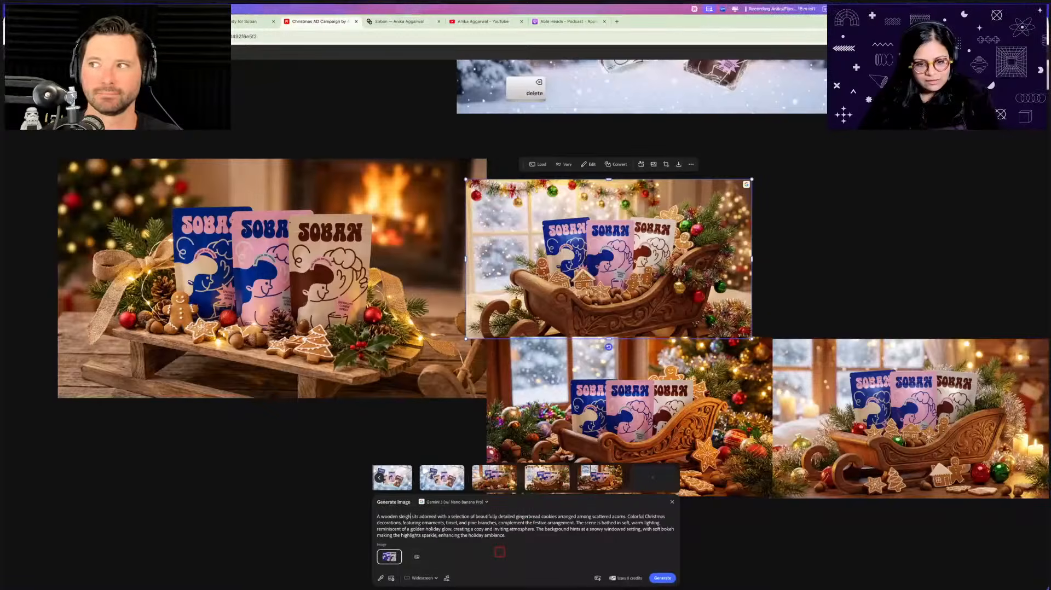
{"action": "left_click", "coordinate": [668, 579]}
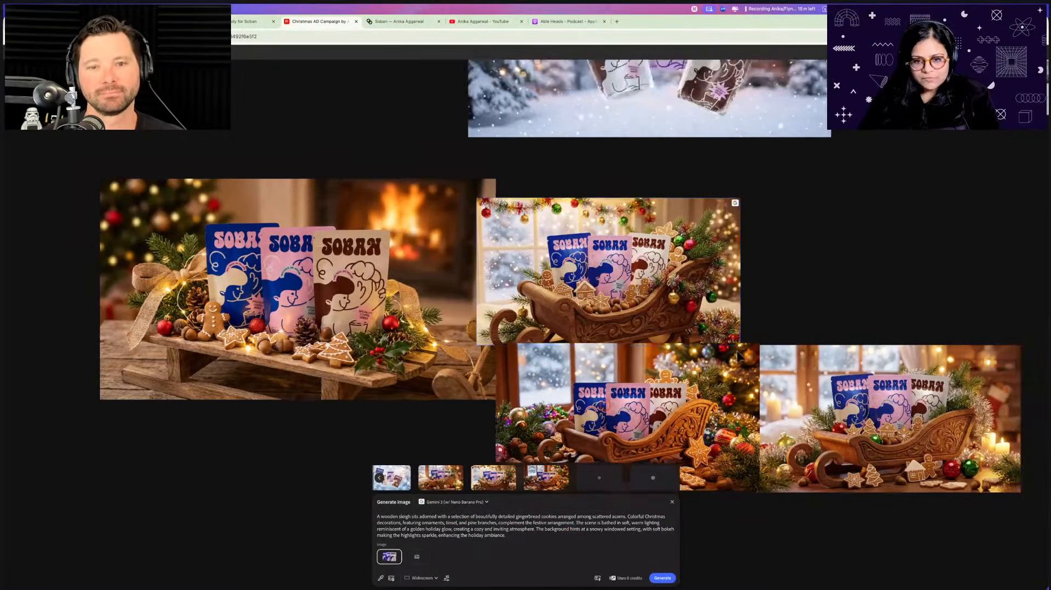
Play the two video clips of the pouches on the tree stump with the red scarf to review their animation
{"action": "scroll", "coordinate": [737, 356], "scroll_direction": "down", "scroll_amount": 6}
{"action": "left_click", "coordinate": [739, 354]}
{"action": "scroll", "coordinate": [741, 353], "scroll_direction": "down", "scroll_amount": 2}
{"action": "scroll", "coordinate": [744, 351], "scroll_direction": "right", "scroll_amount": 2}
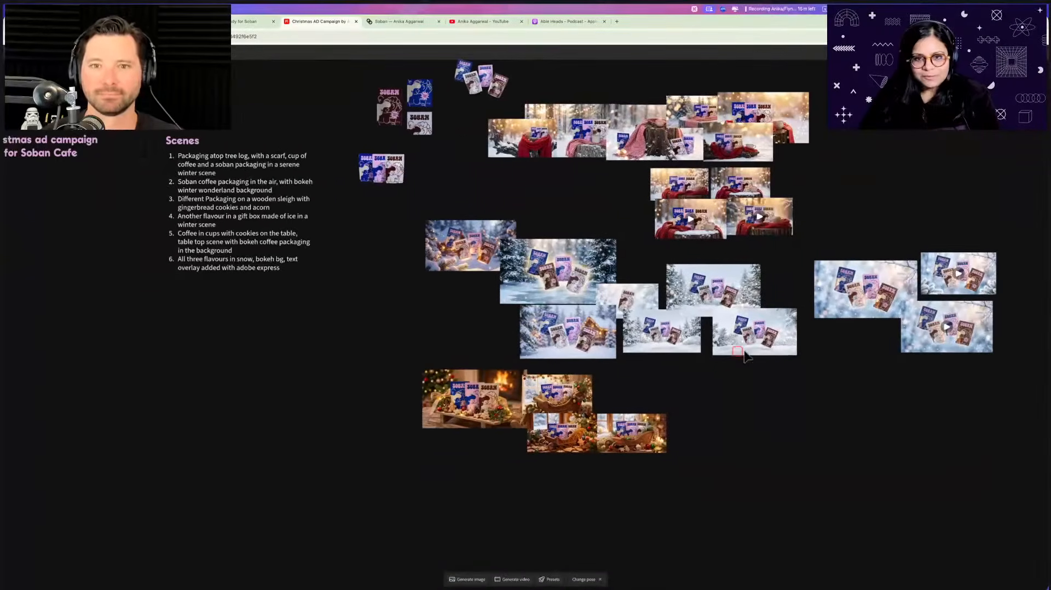
{"action": "scroll", "coordinate": [746, 356], "scroll_direction": "up", "scroll_amount": 1}
{"action": "scroll", "coordinate": [746, 356], "scroll_direction": "right", "scroll_amount": 1}
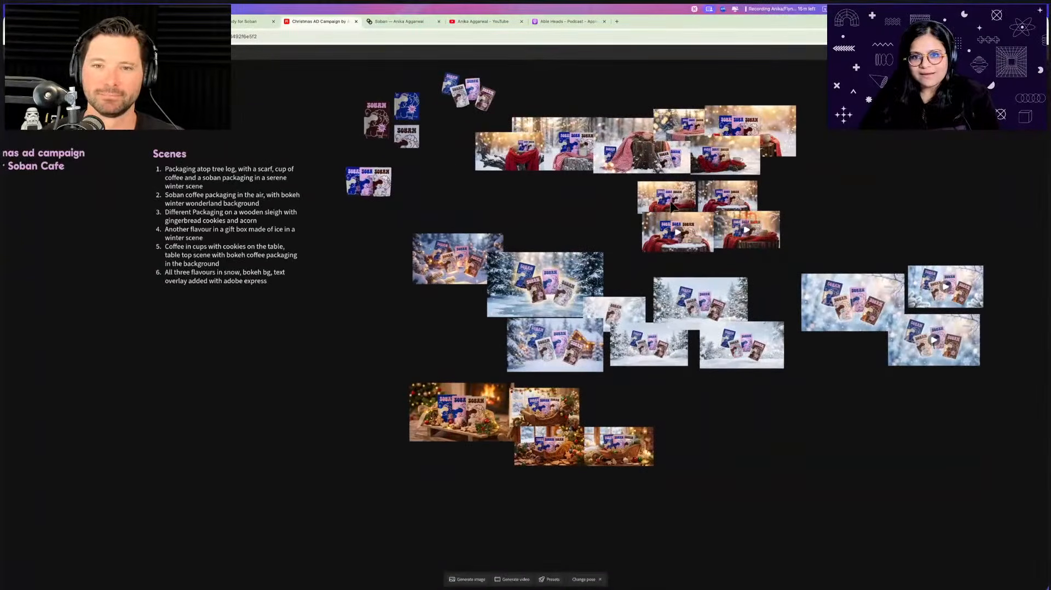
{"action": "scroll", "coordinate": [672, 205], "scroll_direction": "up", "scroll_amount": 4}
{"action": "scroll", "coordinate": [686, 275], "scroll_direction": "up", "scroll_amount": 2}
{"action": "scroll", "coordinate": [686, 276], "scroll_direction": "right", "scroll_amount": 2}
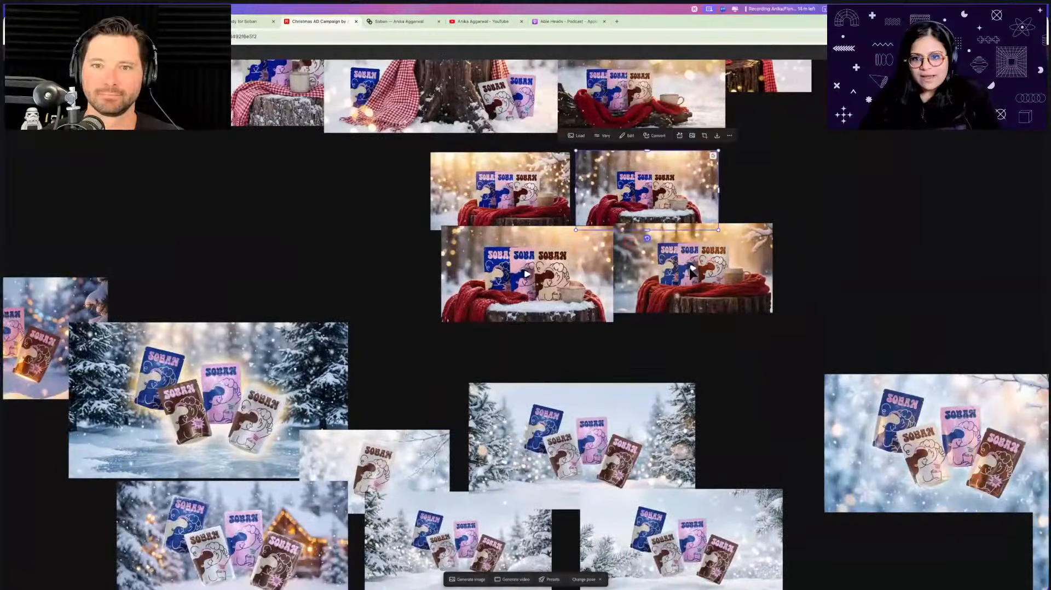
{"action": "left_click", "coordinate": [690, 271]}
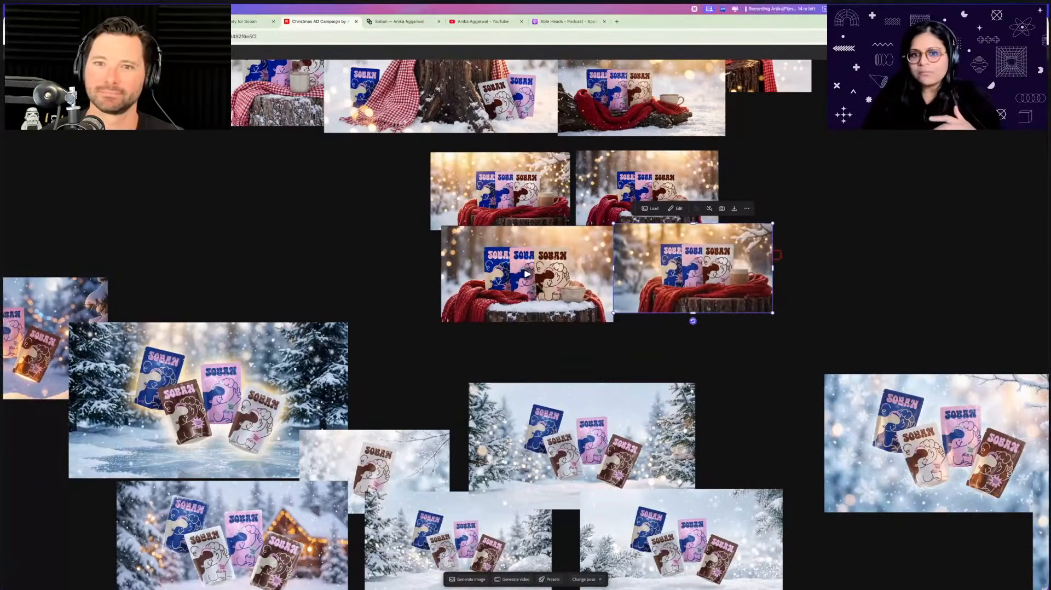
{"action": "left_click", "coordinate": [531, 276]}
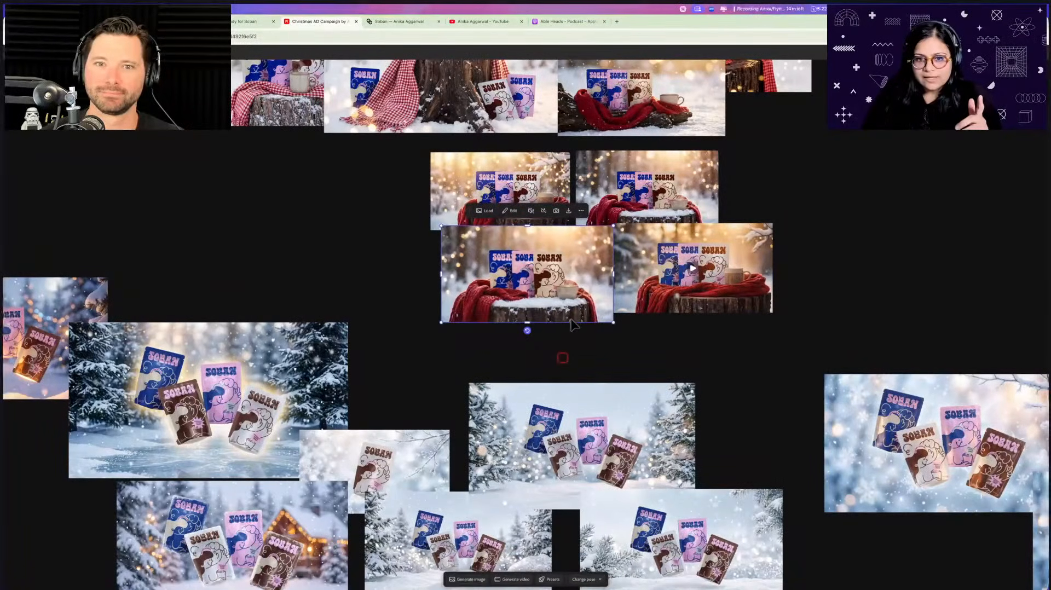
Examine the floating coffee packaging images and videos with the bokeh winter backgrounds
{"action": "scroll", "coordinate": [589, 342], "scroll_direction": "down", "scroll_amount": 1}
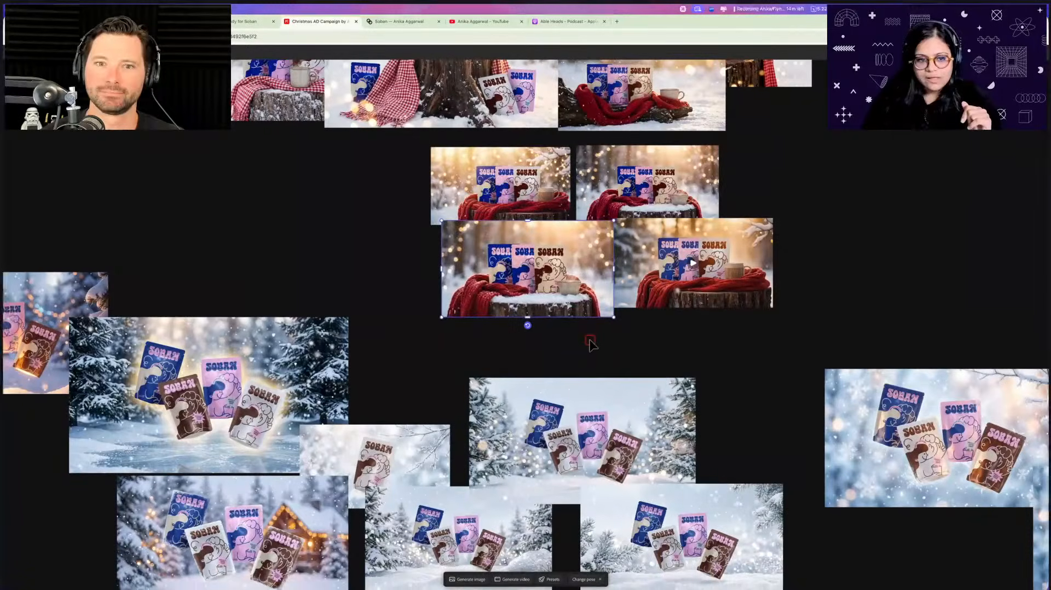
{"action": "scroll", "coordinate": [590, 342], "scroll_direction": "down", "scroll_amount": 3}
{"action": "scroll", "coordinate": [590, 342], "scroll_direction": "left", "scroll_amount": 2}
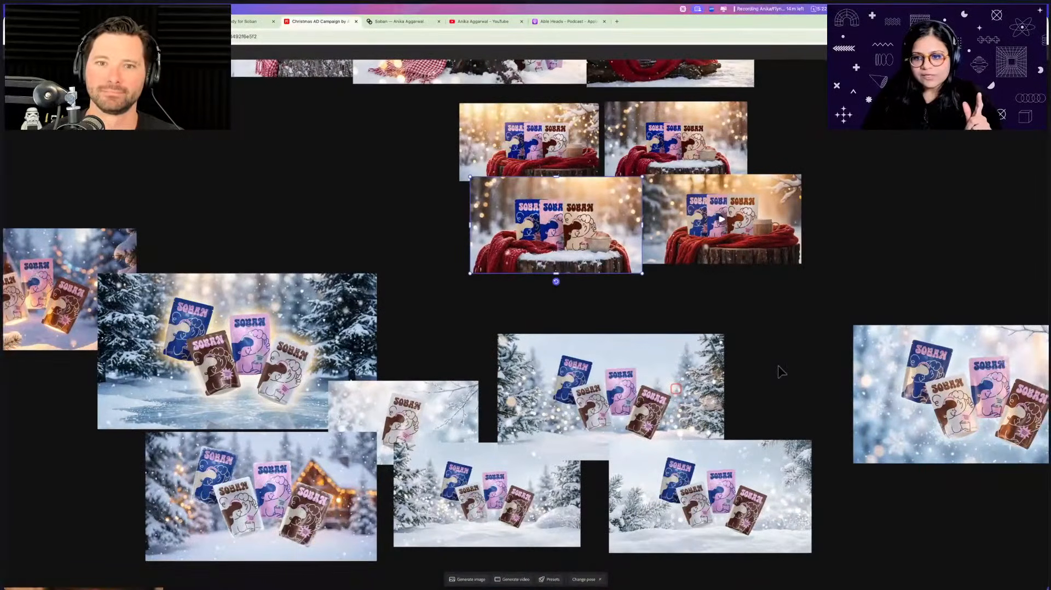
{"action": "scroll", "coordinate": [782, 373], "scroll_direction": "down", "scroll_amount": 2}
{"action": "scroll", "coordinate": [782, 372], "scroll_direction": "right", "scroll_amount": 3}
{"action": "scroll", "coordinate": [782, 373], "scroll_direction": "right", "scroll_amount": 10}
{"action": "scroll", "coordinate": [782, 372], "scroll_direction": "down", "scroll_amount": 2}
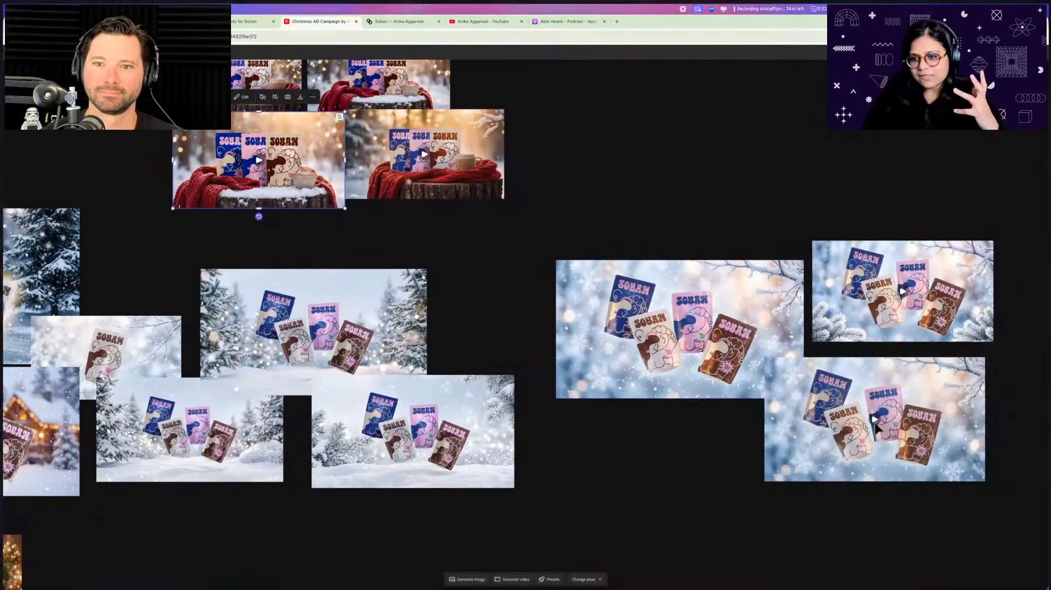
{"action": "left_click", "coordinate": [876, 421]}
{"action": "scroll", "coordinate": [757, 467], "scroll_direction": "right", "scroll_amount": 3}
{"action": "scroll", "coordinate": [758, 467], "scroll_direction": "down", "scroll_amount": 1}
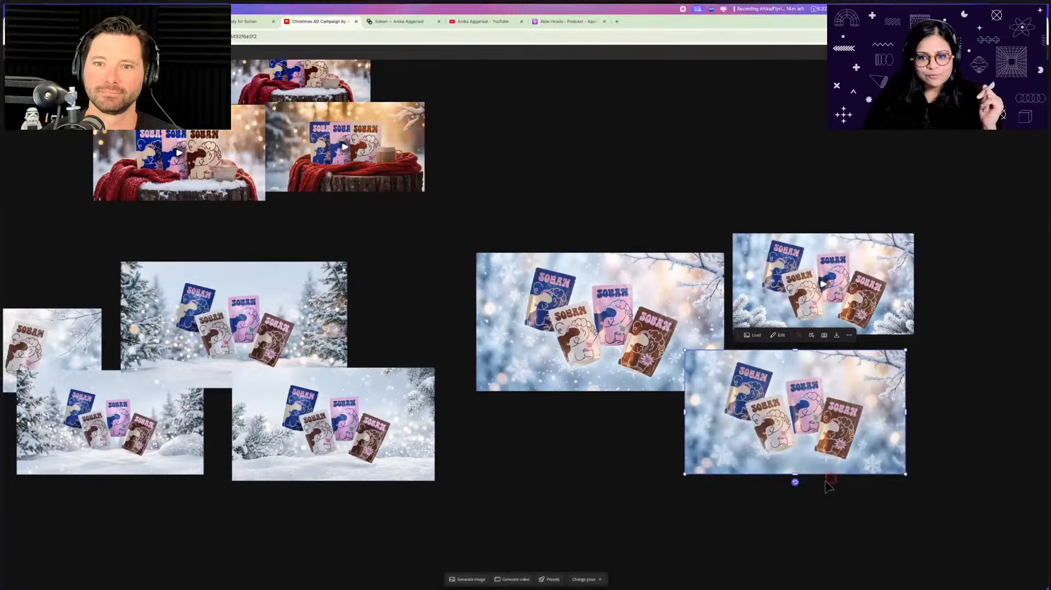
Examine the wooden sleigh scene with the three coffee packages, gingerbread cookies and fireplace up close
{"action": "scroll", "coordinate": [825, 481], "scroll_direction": "left", "scroll_amount": 2}
{"action": "scroll", "coordinate": [826, 482], "scroll_direction": "down", "scroll_amount": 1}
{"action": "scroll", "coordinate": [825, 482], "scroll_direction": "left", "scroll_amount": 2}
{"action": "scroll", "coordinate": [826, 482], "scroll_direction": "down", "scroll_amount": 1}
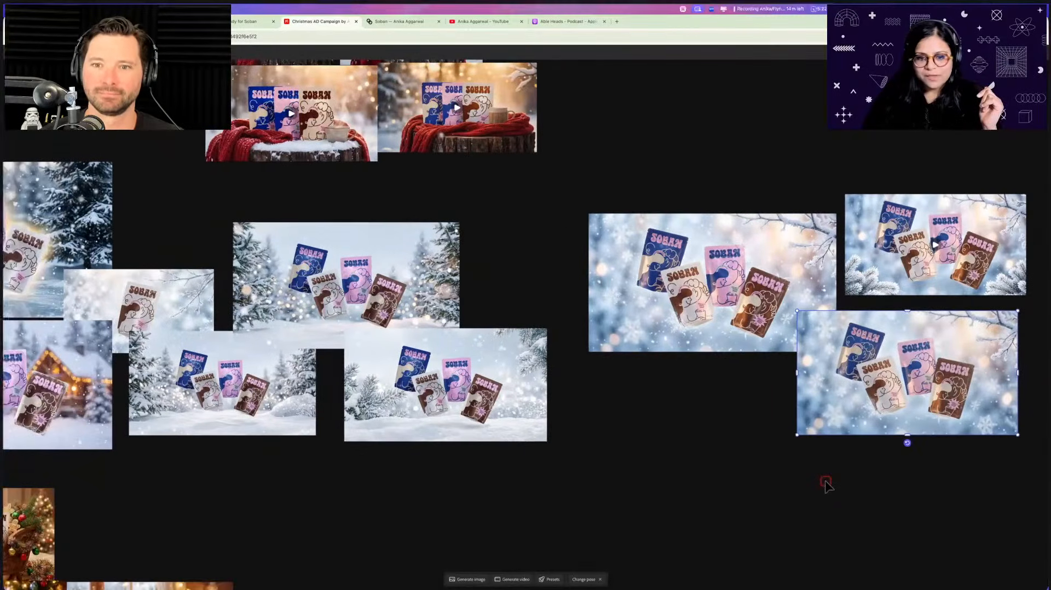
{"action": "scroll", "coordinate": [826, 482], "scroll_direction": "left", "scroll_amount": 3}
{"action": "scroll", "coordinate": [826, 482], "scroll_direction": "down", "scroll_amount": 1}
{"action": "scroll", "coordinate": [397, 406], "scroll_direction": "left", "scroll_amount": 3}
{"action": "scroll", "coordinate": [397, 406], "scroll_direction": "down", "scroll_amount": 2}
{"action": "left_click", "coordinate": [393, 403]}
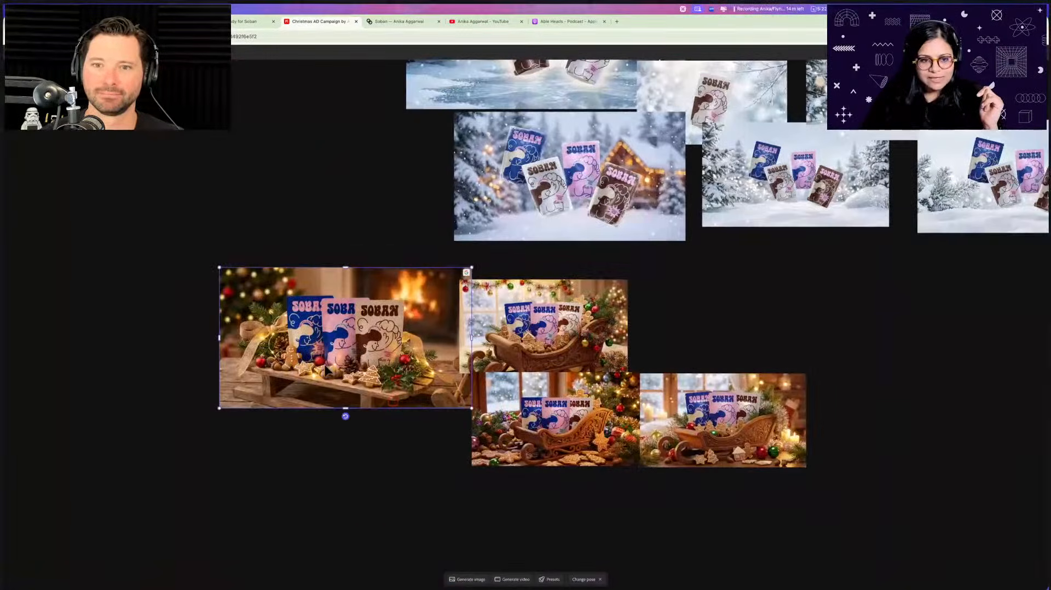
{"action": "scroll", "coordinate": [328, 384], "scroll_direction": "up", "scroll_amount": 2}
{"action": "scroll", "coordinate": [293, 384], "scroll_direction": "up", "scroll_amount": 5}
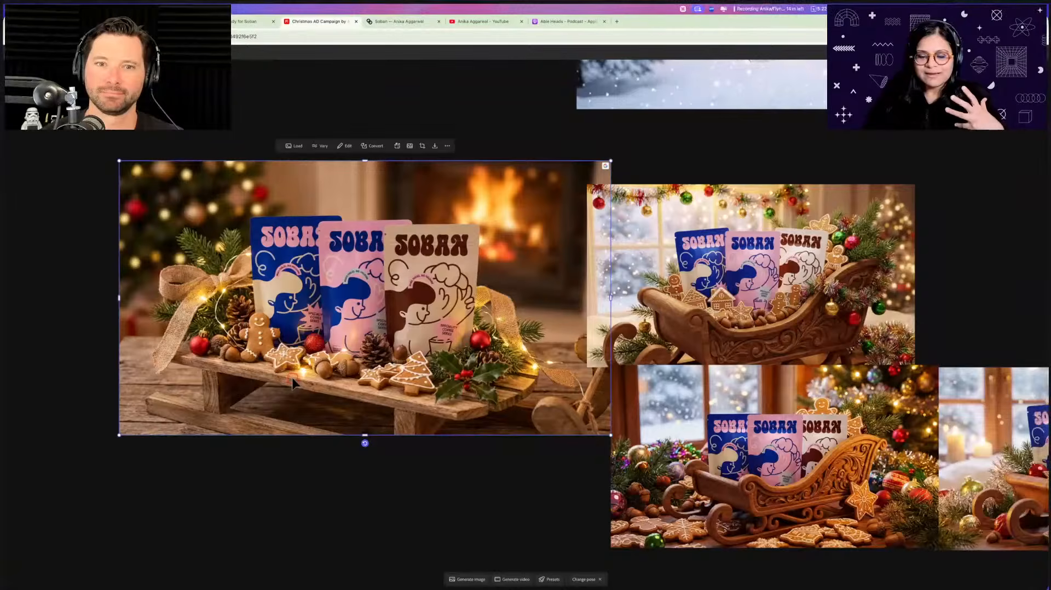
{"action": "scroll", "coordinate": [293, 383], "scroll_direction": "down", "scroll_amount": 5}
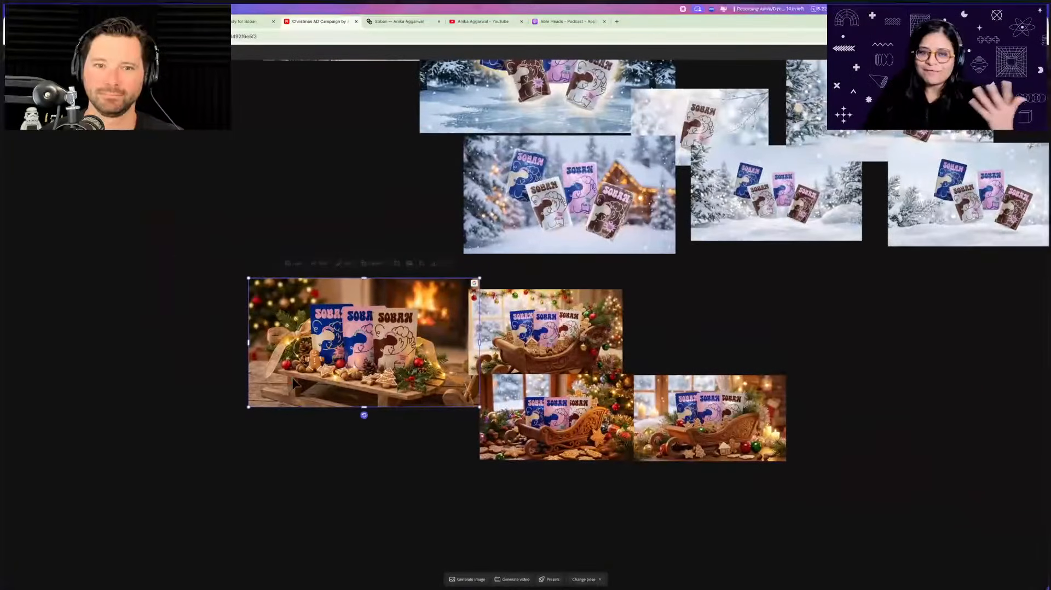
Review the numbered scene list alongside the images made so far
{"action": "scroll", "coordinate": [293, 383], "scroll_direction": "down", "scroll_amount": 3}
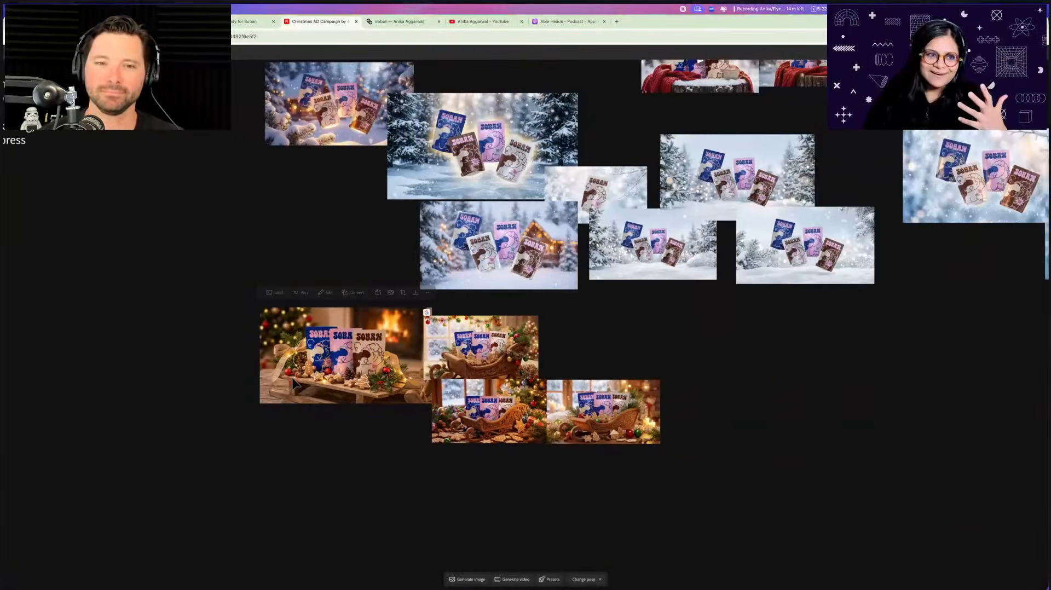
{"action": "scroll", "coordinate": [293, 383], "scroll_direction": "left", "scroll_amount": 3}
{"action": "scroll", "coordinate": [292, 379], "scroll_direction": "down", "scroll_amount": 3}
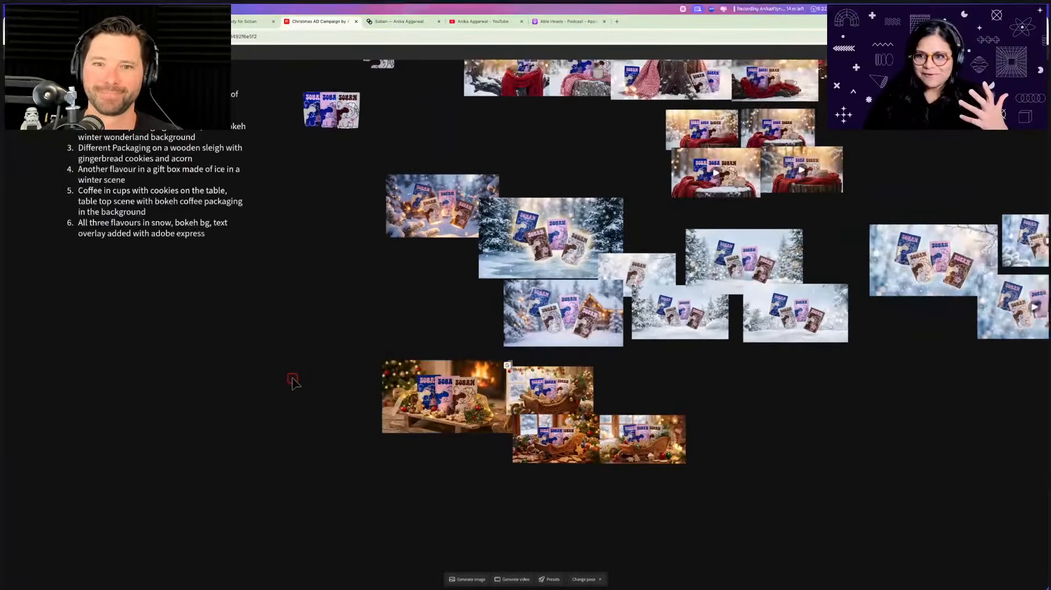
{"action": "scroll", "coordinate": [293, 378], "scroll_direction": "up", "scroll_amount": 3}
{"action": "scroll", "coordinate": [498, 488], "scroll_direction": "up", "scroll_amount": 3}
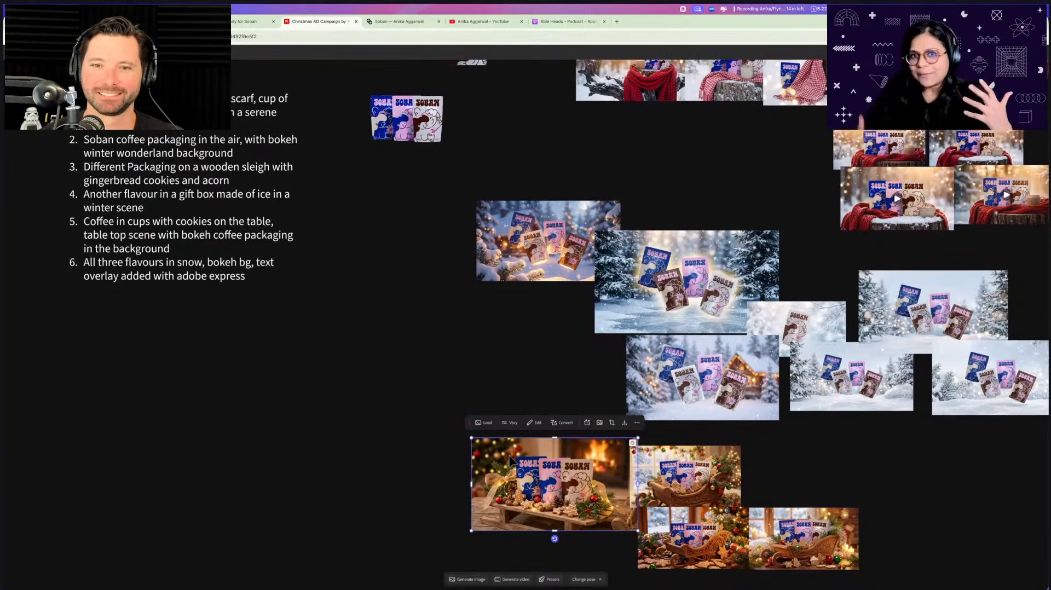
{"action": "scroll", "coordinate": [510, 461], "scroll_direction": "down", "scroll_amount": 2}
{"action": "scroll", "coordinate": [511, 461], "scroll_direction": "right", "scroll_amount": 2}
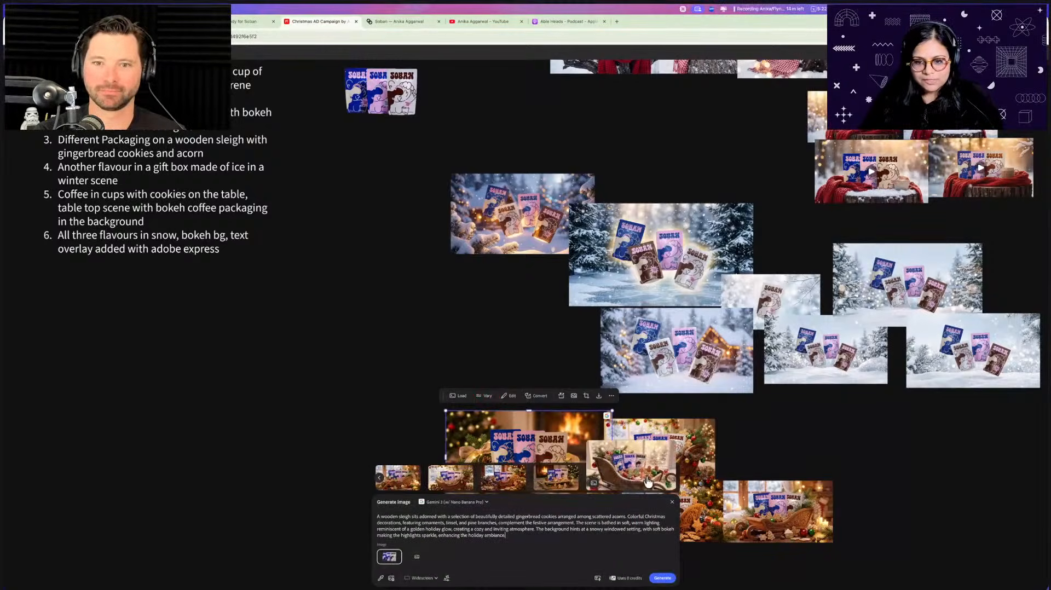
Place the generated window sleigh and fireplace sleigh images on the board beside the other sleigh scenes and enlarge the fireplace one
{"action": "left_click_drag", "start_coordinate": [639, 481], "coordinate": [807, 456]}
{"action": "left_click_drag", "start_coordinate": [581, 482], "coordinate": [851, 418]}
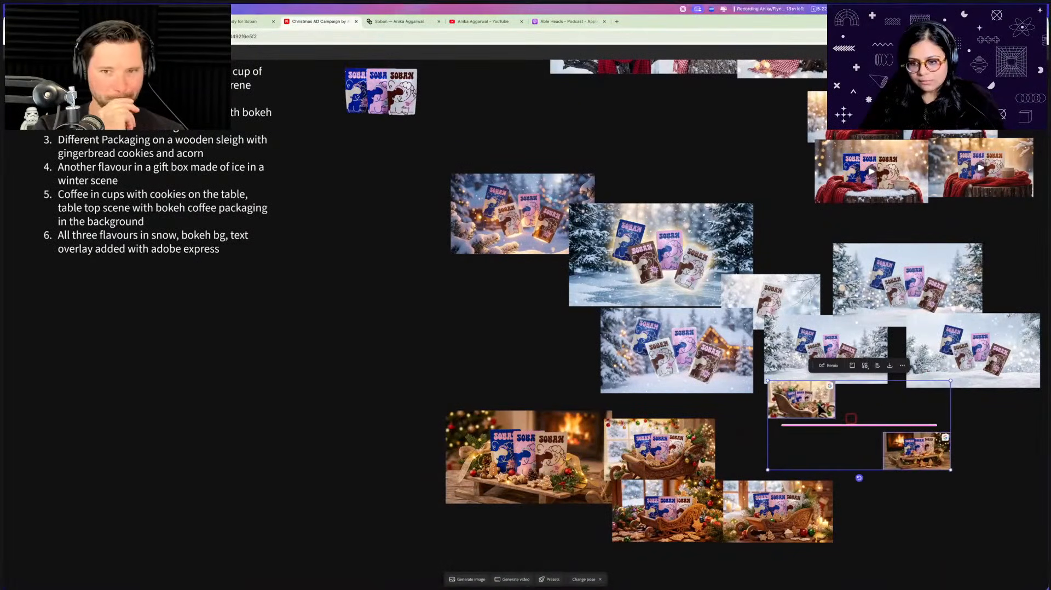
{"action": "left_click_drag", "start_coordinate": [771, 443], "coordinate": [716, 481]}
{"action": "left_click", "coordinate": [908, 441]}
{"action": "left_click_drag", "start_coordinate": [871, 486], "coordinate": [663, 427]}
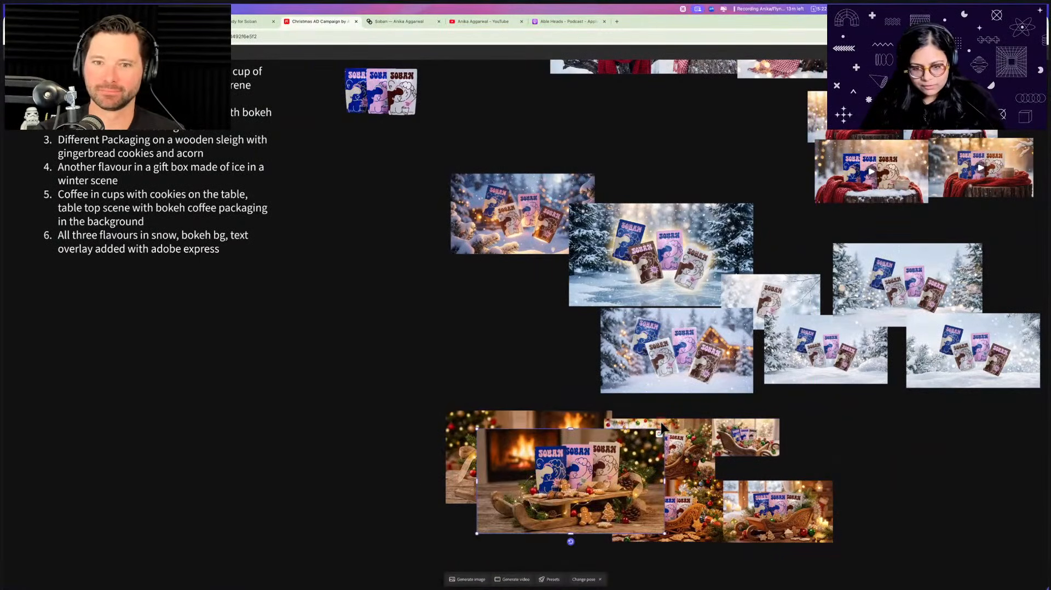
Examine the packaging, cookies and sleigh details in the enlarged new fireplace image
{"action": "scroll", "coordinate": [662, 427], "scroll_direction": "down", "scroll_amount": 2}
{"action": "scroll", "coordinate": [662, 427], "scroll_direction": "left", "scroll_amount": 2}
{"action": "scroll", "coordinate": [661, 428], "scroll_direction": "down", "scroll_amount": 1}
{"action": "scroll", "coordinate": [662, 427], "scroll_direction": "left", "scroll_amount": 1}
{"action": "scroll", "coordinate": [642, 280], "scroll_direction": "down", "scroll_amount": 2}
{"action": "scroll", "coordinate": [657, 438], "scroll_direction": "up", "scroll_amount": 8}
{"action": "right_click", "coordinate": [639, 267]}
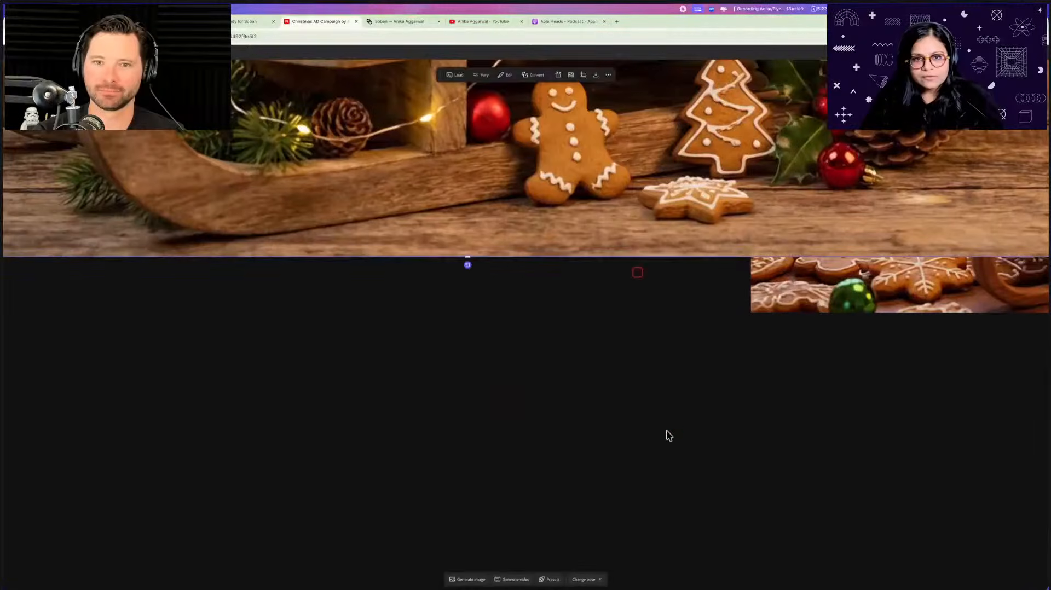
{"action": "left_click", "coordinate": [667, 431]}
{"action": "scroll", "coordinate": [667, 433], "scroll_direction": "down", "scroll_amount": 2}
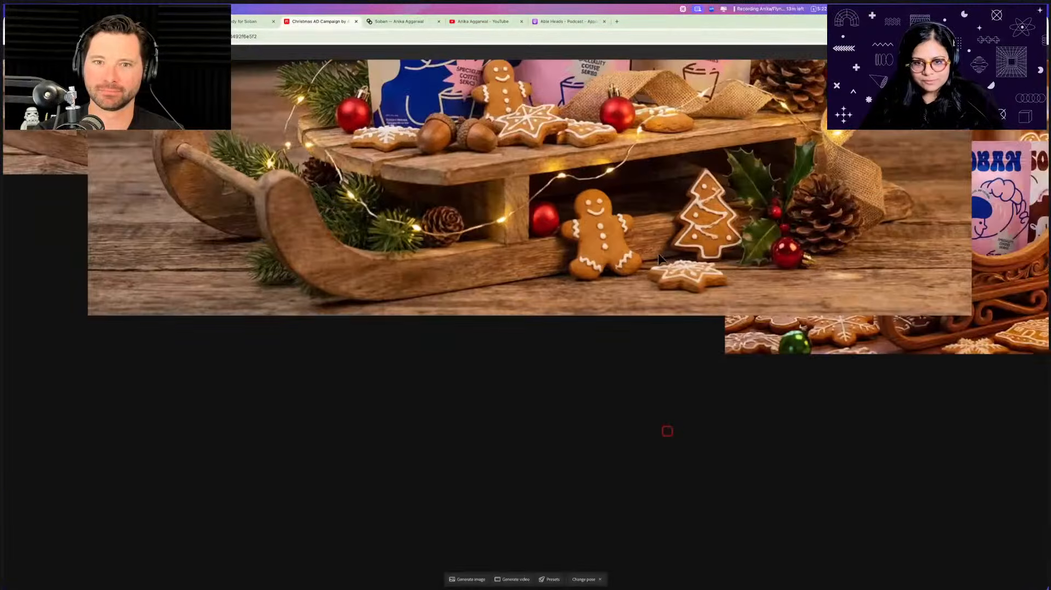
{"action": "scroll", "coordinate": [422, 402], "scroll_direction": "down", "scroll_amount": 4}
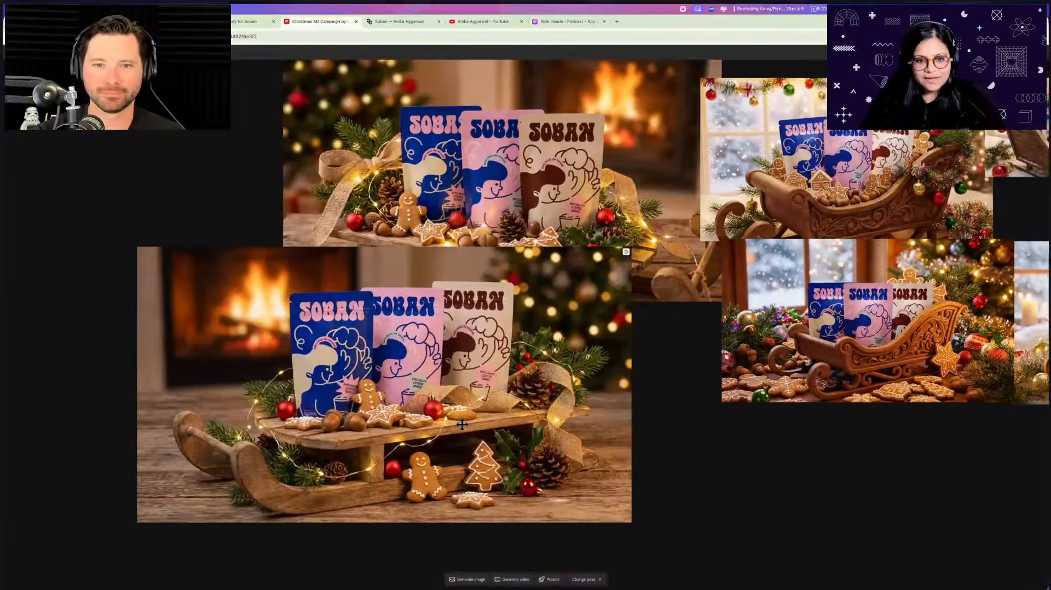
Position the new fireplace sleigh image directly below the earlier fireplace sleigh image
{"action": "scroll", "coordinate": [424, 415], "scroll_direction": "down", "scroll_amount": 1}
{"action": "left_click_drag", "start_coordinate": [501, 300], "coordinate": [533, 344]}
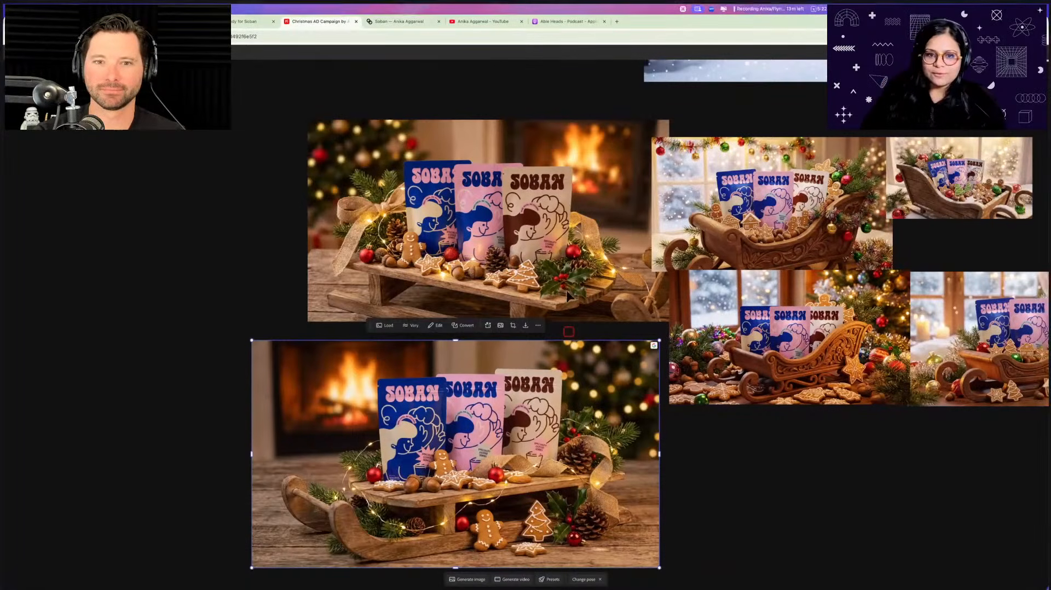
{"action": "left_click", "coordinate": [552, 256]}
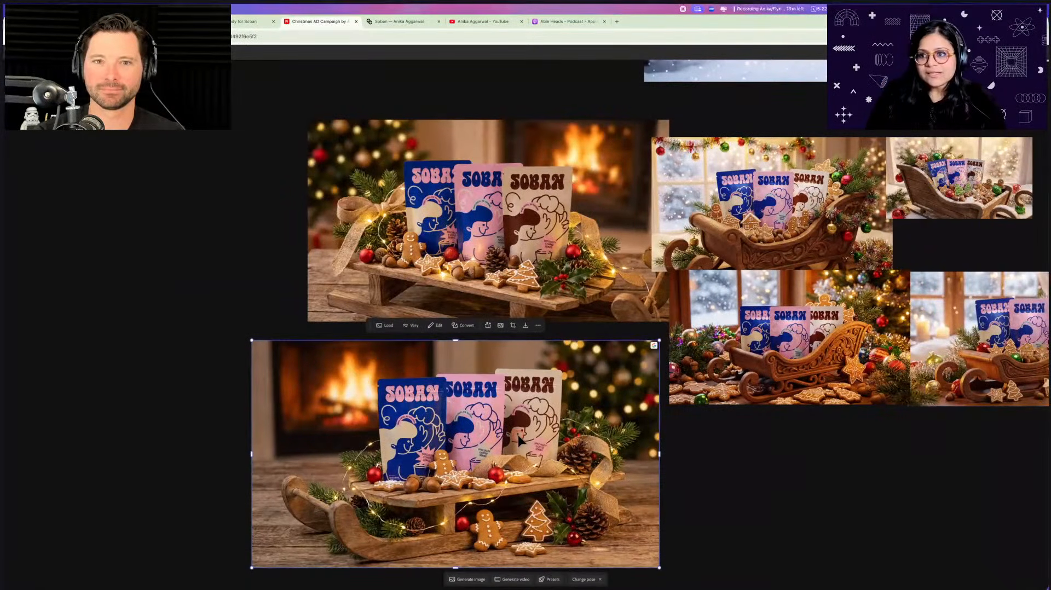
Start a video generation, clear the old prompt and choose the Firefly Video model
{"action": "scroll", "coordinate": [561, 521], "scroll_direction": "down", "scroll_amount": 3}
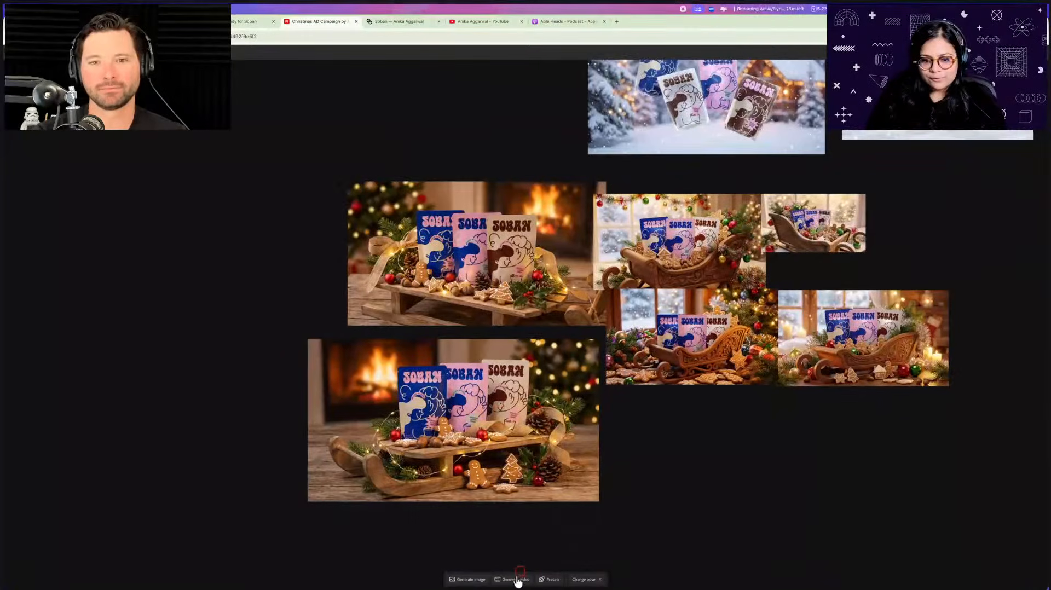
{"action": "triple_click", "coordinate": [469, 530]}
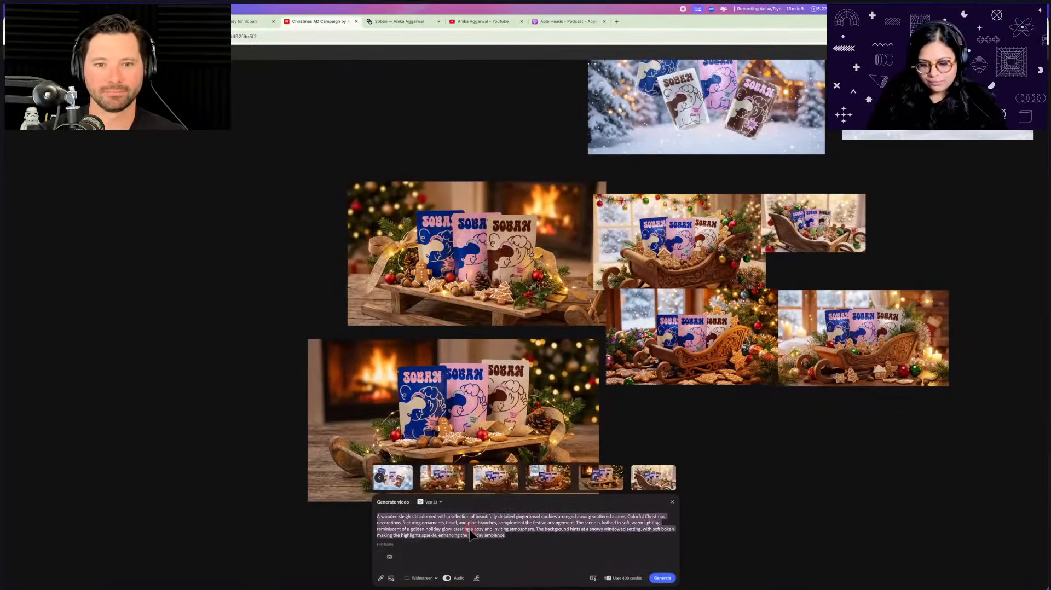
{"action": "key", "text": "BackSpace"}
{"action": "left_click", "coordinate": [435, 521]}
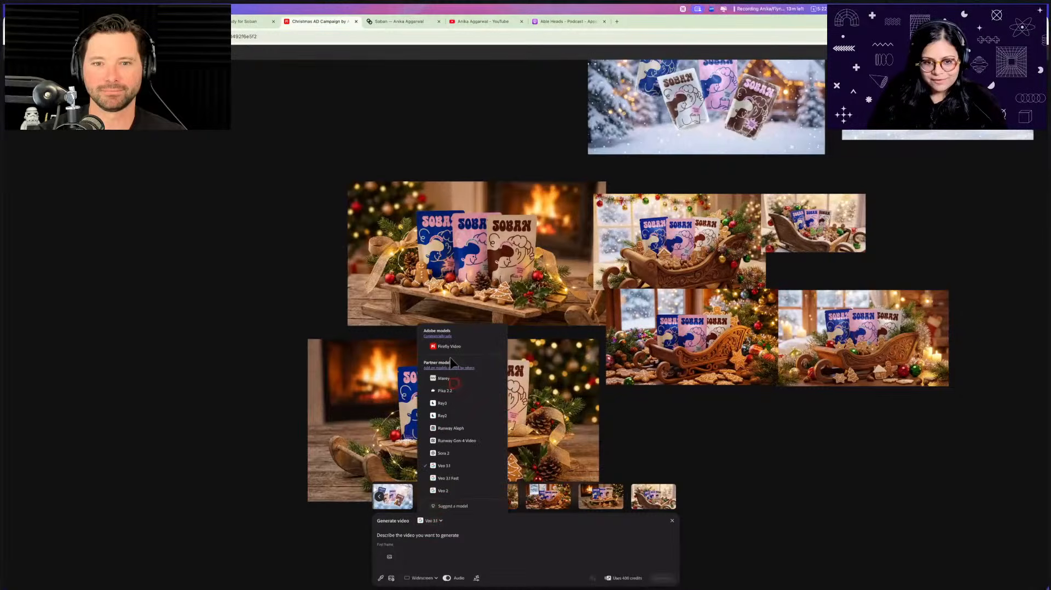
{"action": "left_click", "coordinate": [449, 348]}
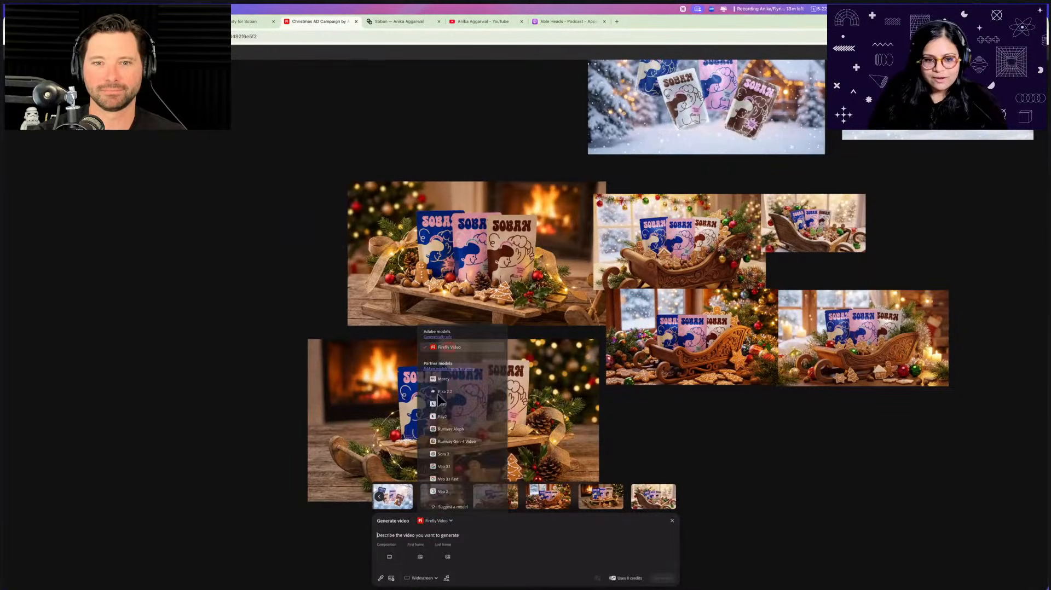
Set the two fireplace sleigh images as the video's first and last frames and generate the video
{"action": "left_click", "coordinate": [417, 557]}
{"action": "left_click", "coordinate": [469, 445]}
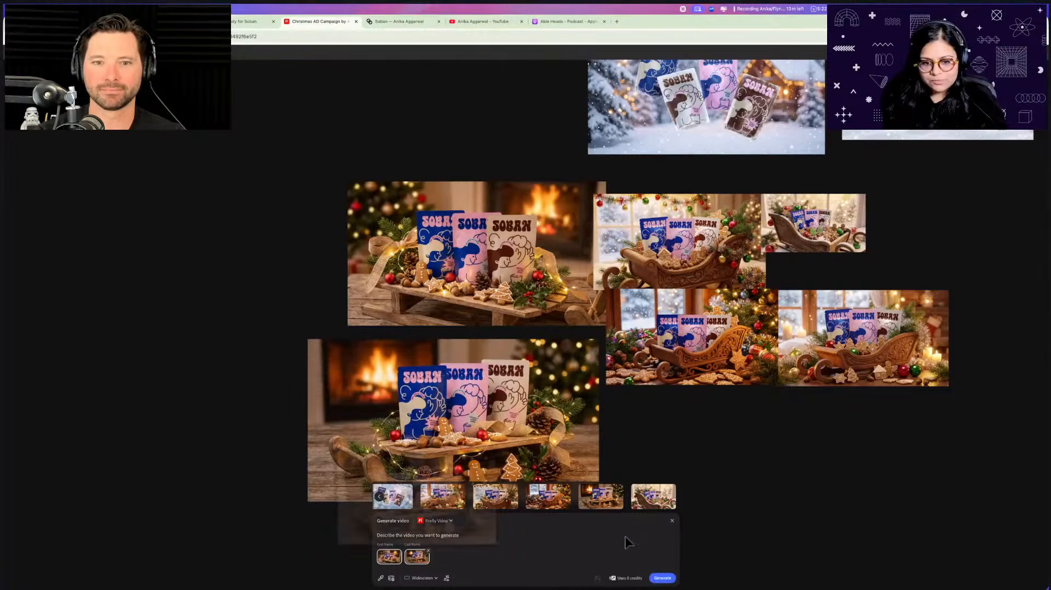
{"action": "left_click", "coordinate": [661, 578]}
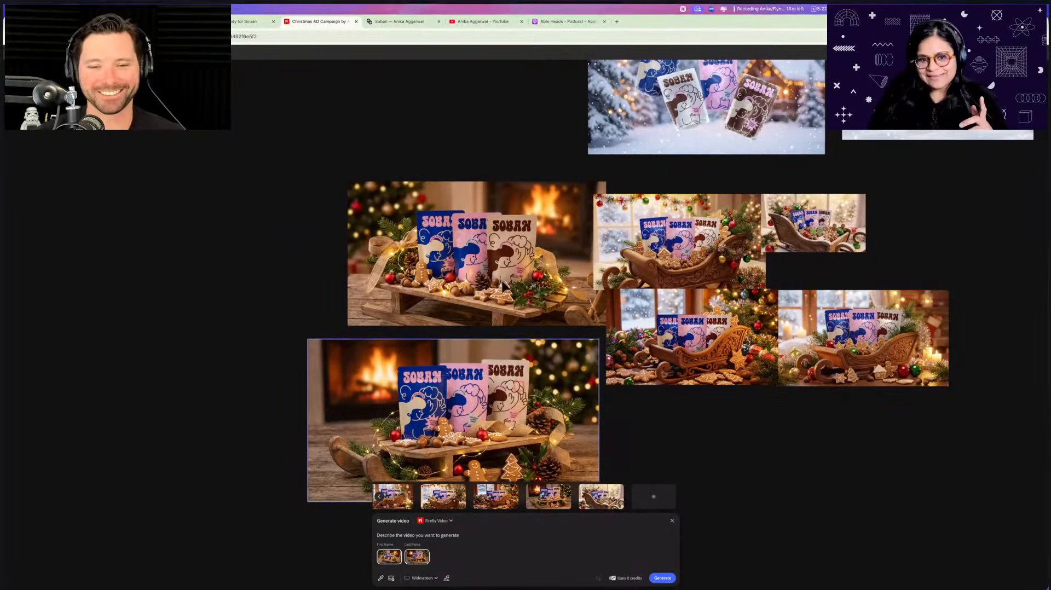
Remove the last frame and generate another video from the first frame only
{"action": "left_click", "coordinate": [500, 283]}
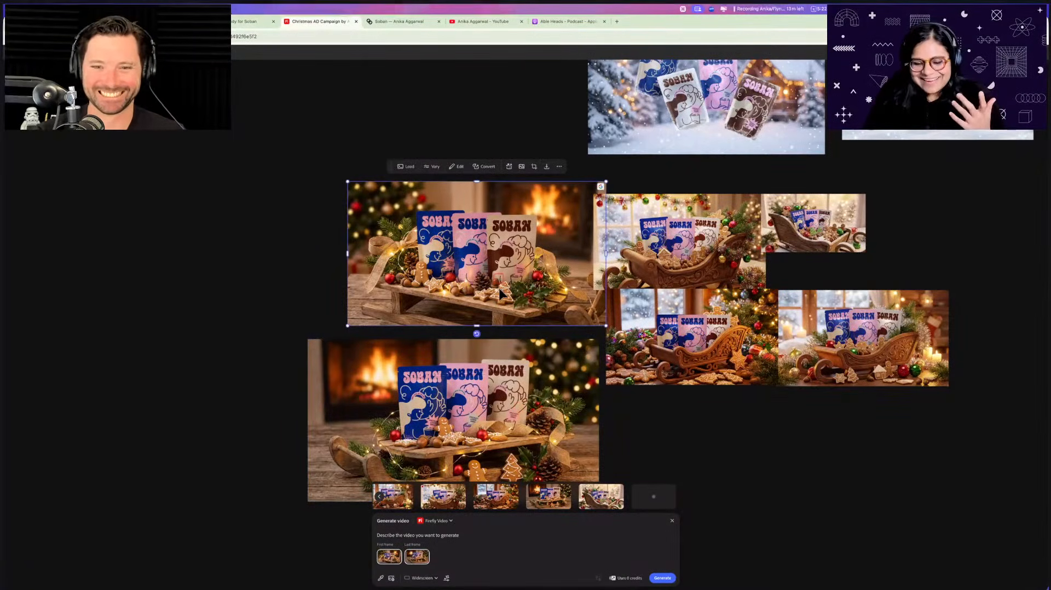
{"action": "left_click", "coordinate": [430, 552]}
{"action": "left_click", "coordinate": [660, 578]}
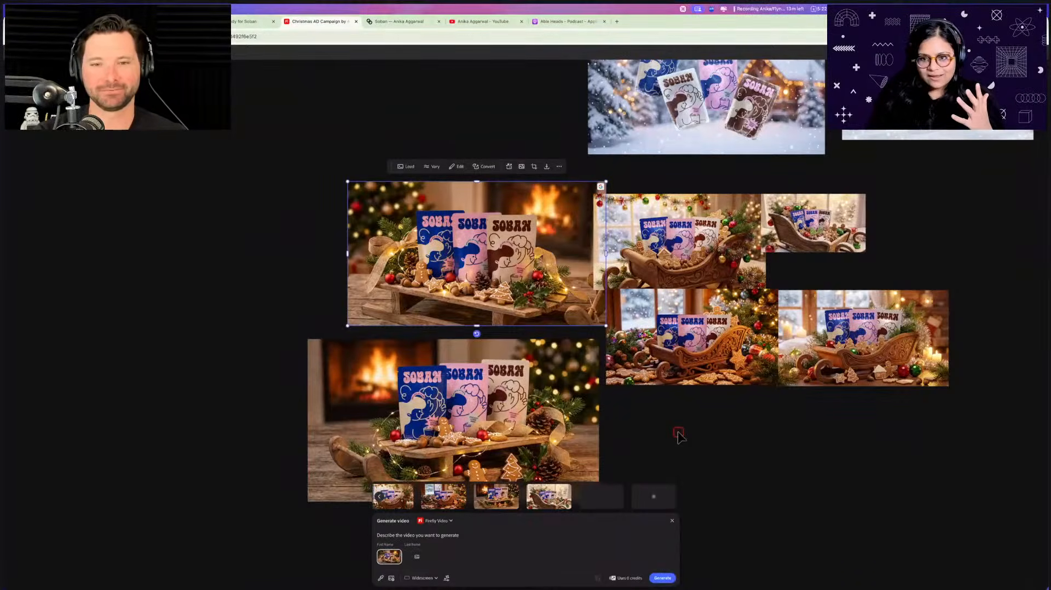
Review the scene list and the whole image board for the next scene to create
{"action": "scroll", "coordinate": [678, 433], "scroll_direction": "down", "scroll_amount": 5}
{"action": "left_click", "coordinate": [679, 433]}
{"action": "scroll", "coordinate": [679, 433], "scroll_direction": "down", "scroll_amount": 2}
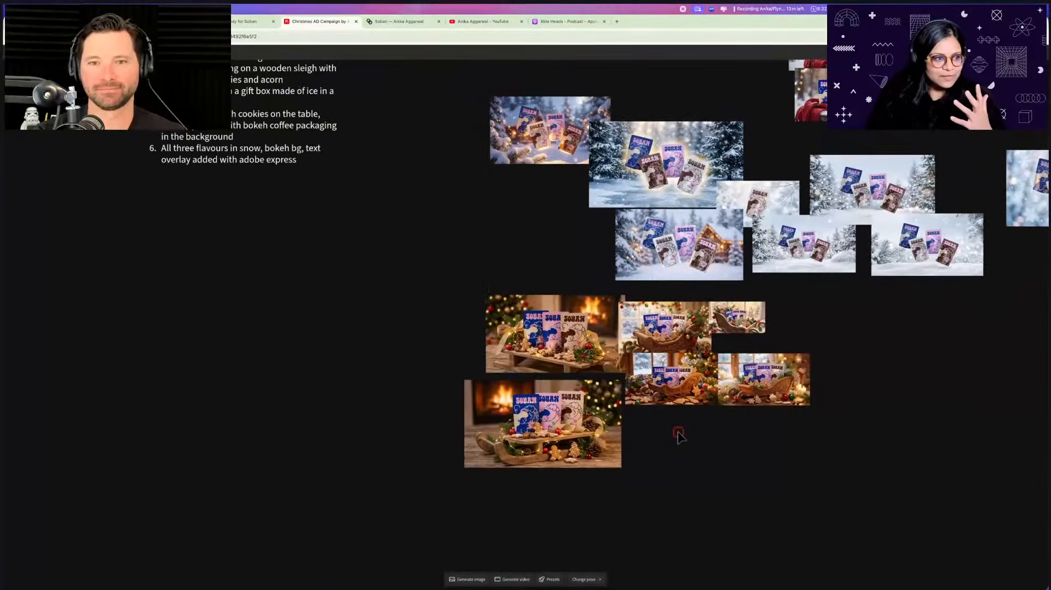
{"action": "scroll", "coordinate": [678, 433], "scroll_direction": "right", "scroll_amount": 3}
{"action": "scroll", "coordinate": [678, 433], "scroll_direction": "down", "scroll_amount": 2}
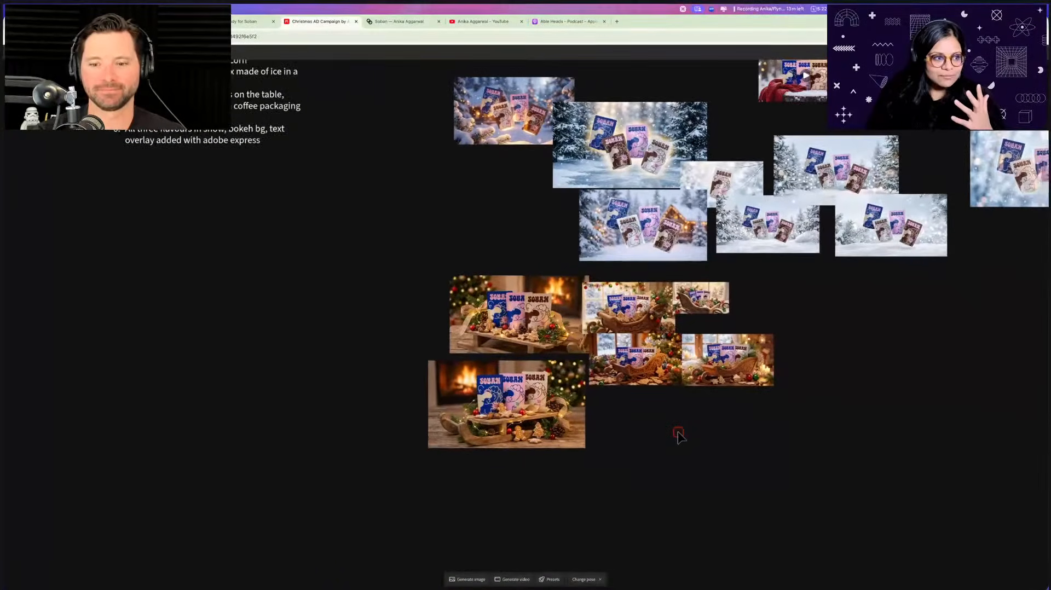
{"action": "left_click", "coordinate": [424, 269]}
{"action": "scroll", "coordinate": [401, 292], "scroll_direction": "down", "scroll_amount": 5}
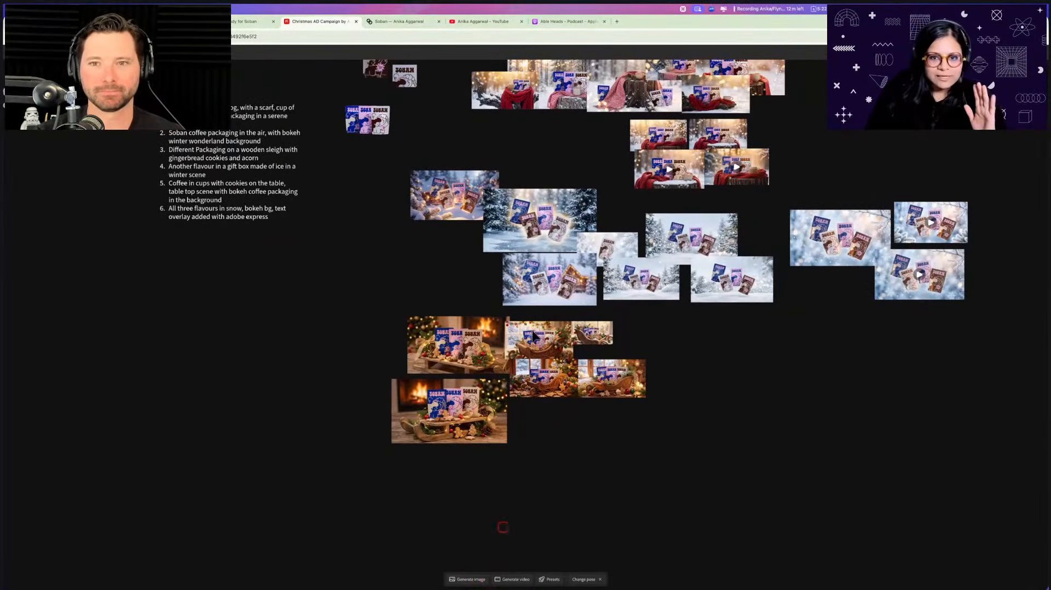
{"action": "scroll", "coordinate": [534, 336], "scroll_direction": "up", "scroll_amount": 2}
{"action": "scroll", "coordinate": [534, 335], "scroll_direction": "right", "scroll_amount": 2}
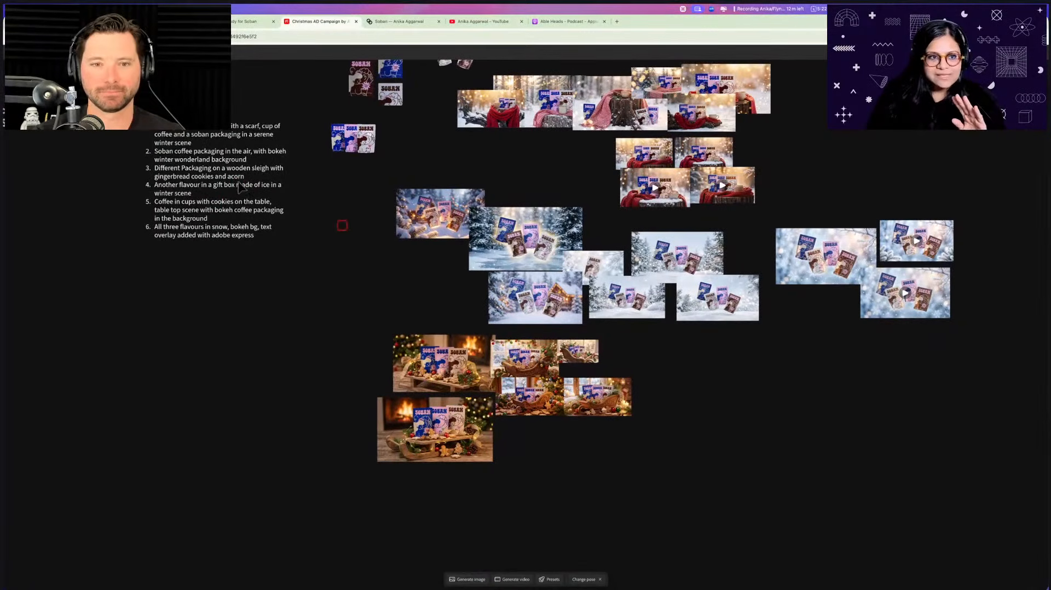
Start a new image generation and choose the Gemini 3 (w/ Nano Banana Pro) model
{"action": "left_click", "coordinate": [472, 579]}
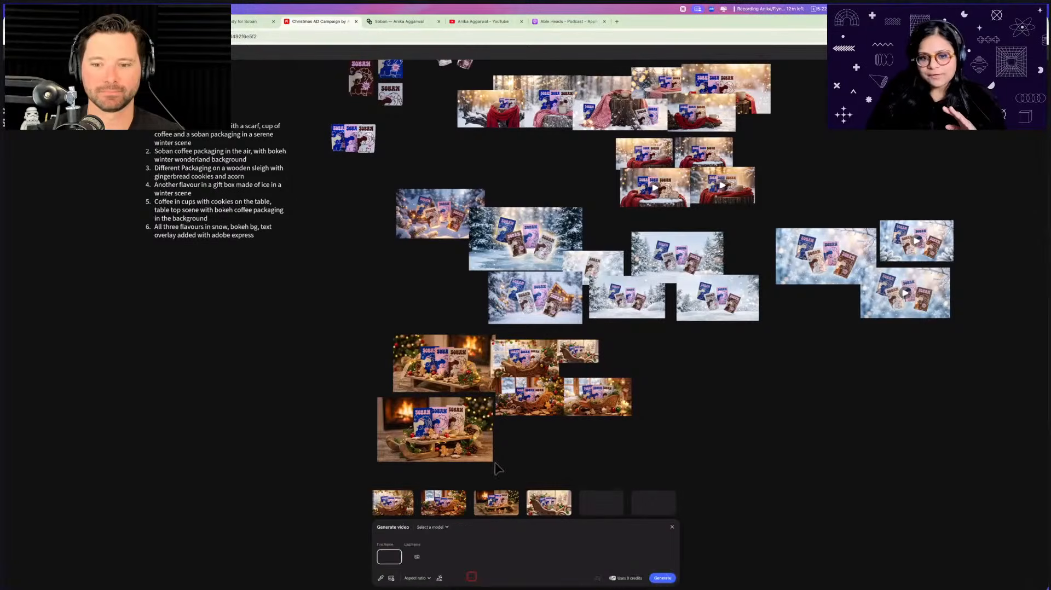
{"action": "left_click", "coordinate": [461, 522]}
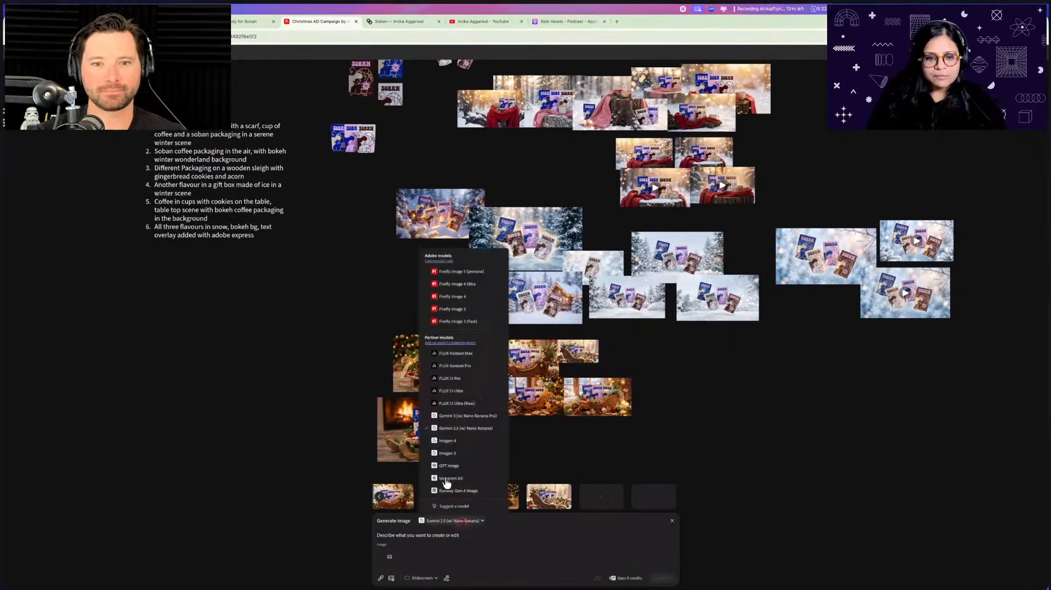
{"action": "left_click", "coordinate": [454, 416]}
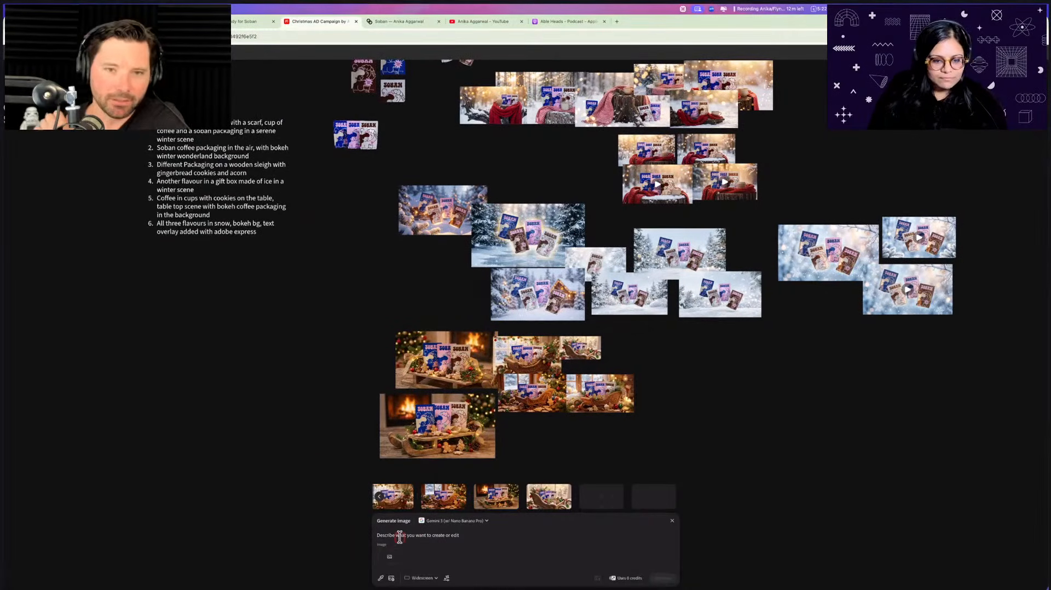
Begin the image prompt with "show me one of this subject in a gift box made of ice"
{"action": "type", "text": "show me this"}
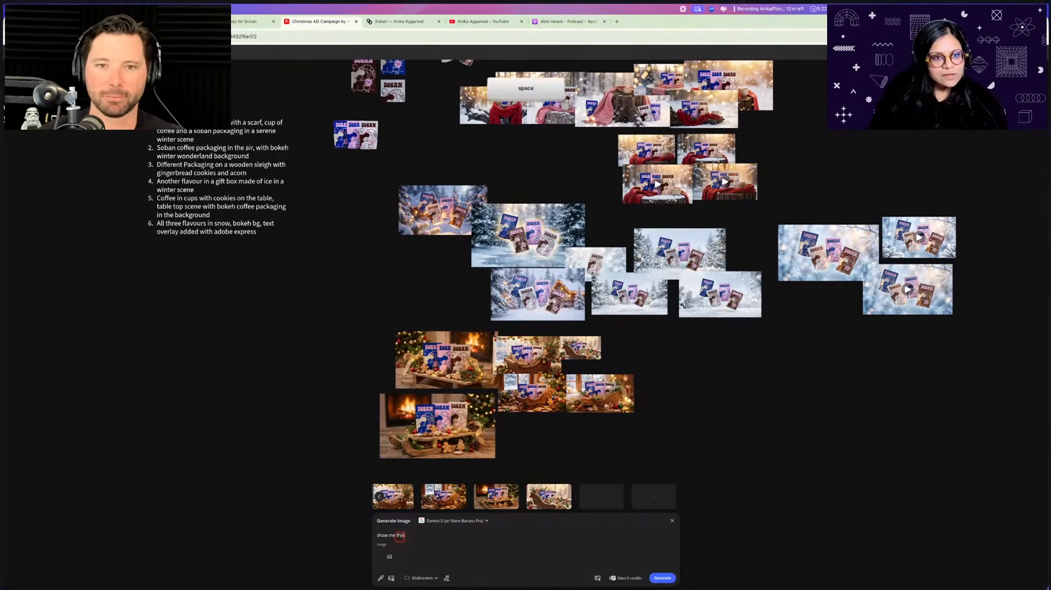
{"action": "type", "text": " su"}
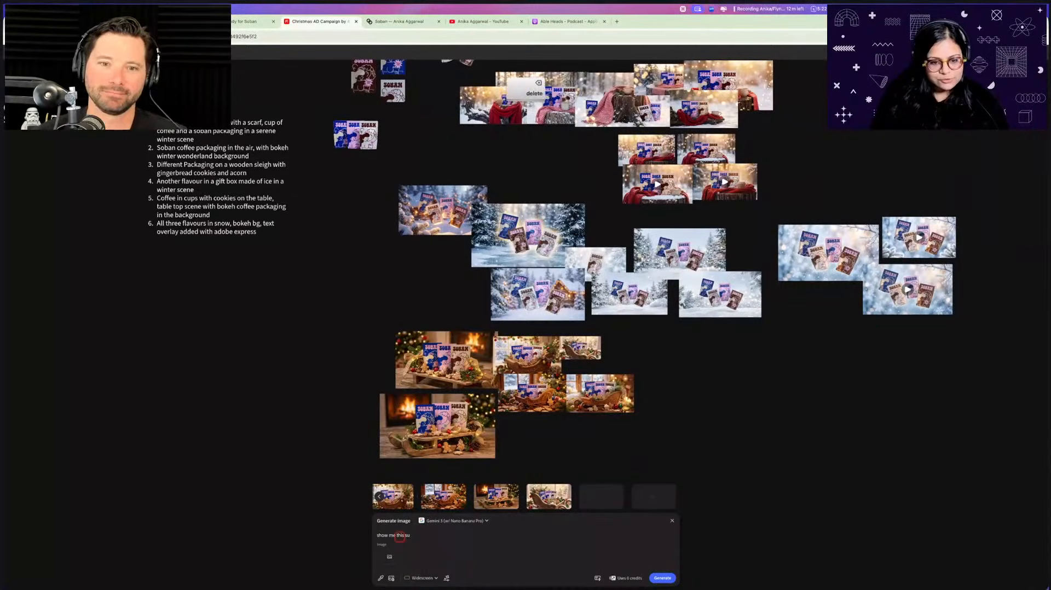
{"action": "key", "text": "BackSpace"}
{"action": "type", "text": "one"}
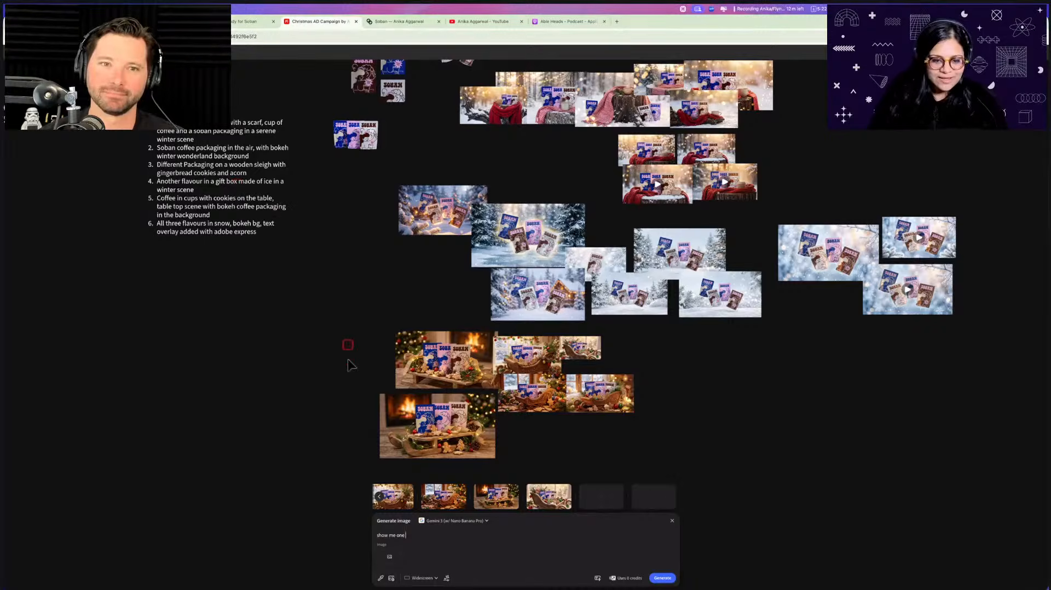
{"action": "type", "text": "of this subject"}
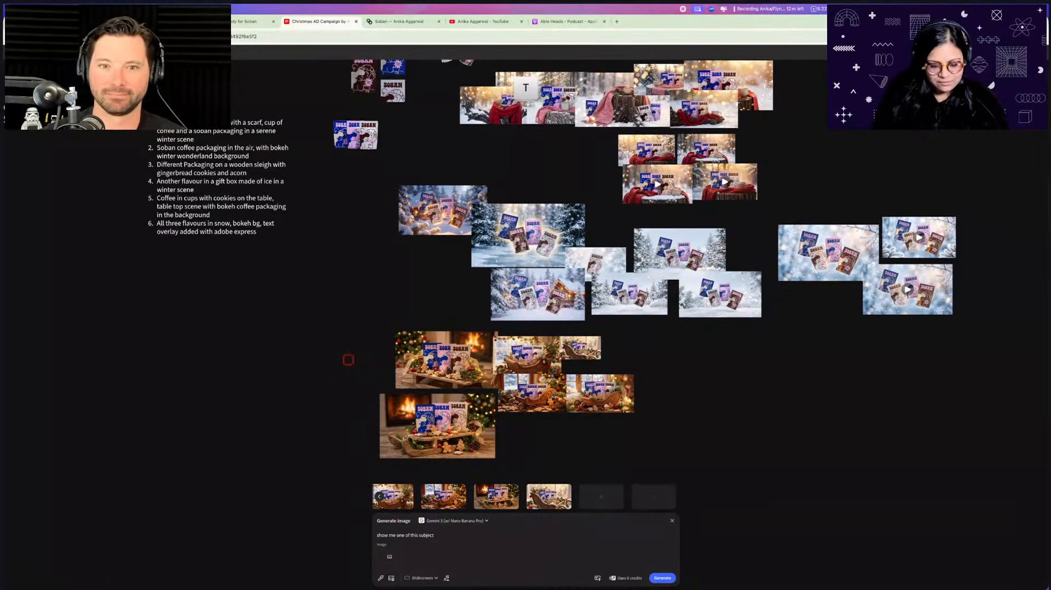
{"action": "type", "text": " in a"}
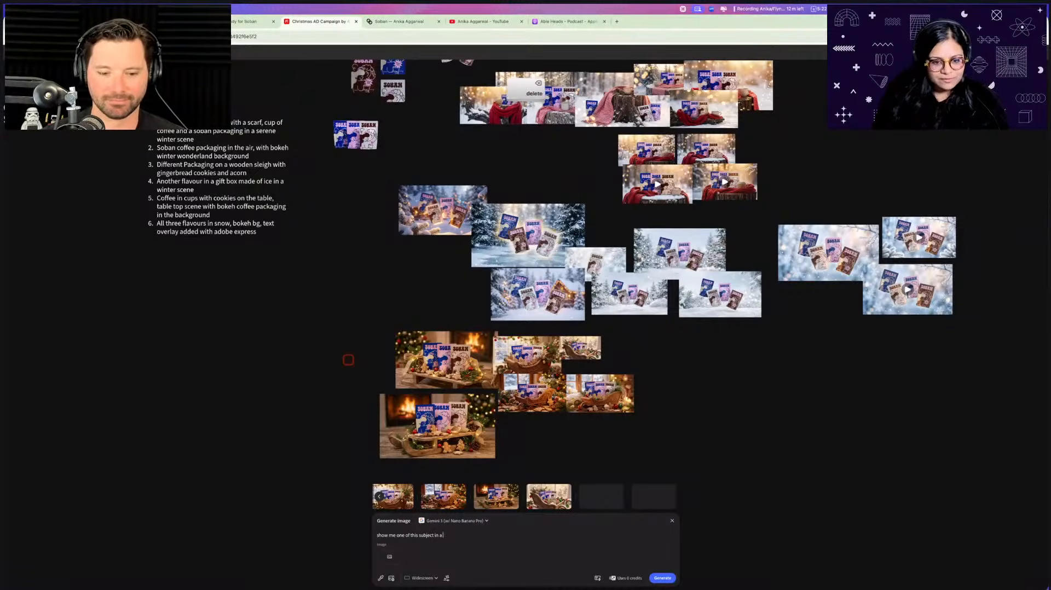
{"action": "type", "text": "n iced"}
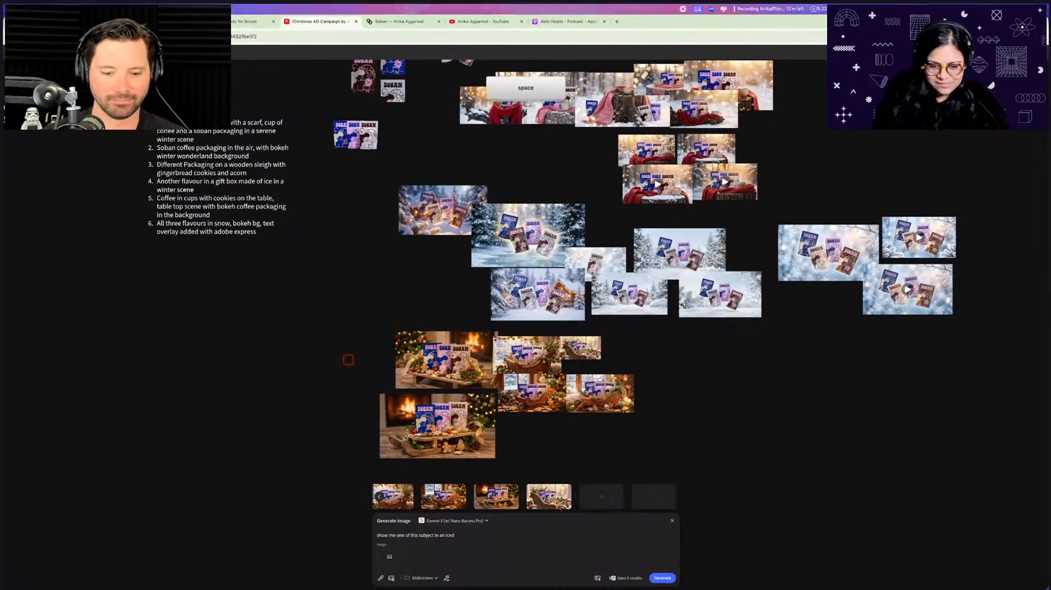
{"action": "key", "text": "BackSpace"}
{"action": "key", "text": "BackSpace"}
{"action": "key", "text": "BackSpace"}
{"action": "key", "text": "BackSpace"}
{"action": "key", "text": "BackSpace"}
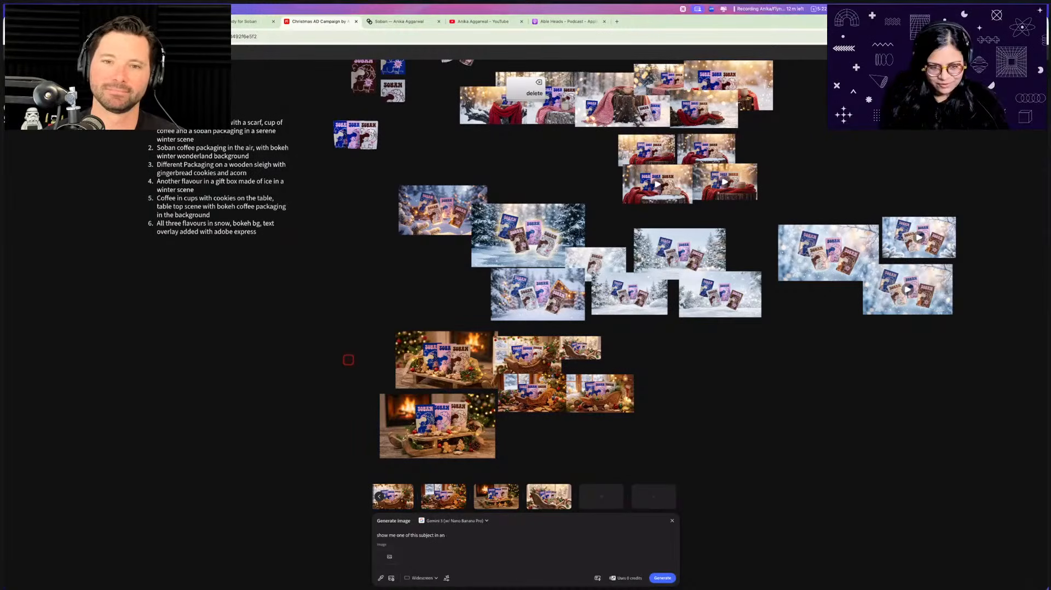
{"action": "type", "text": "gl"}
{"action": "type", "text": "ft box ma"}
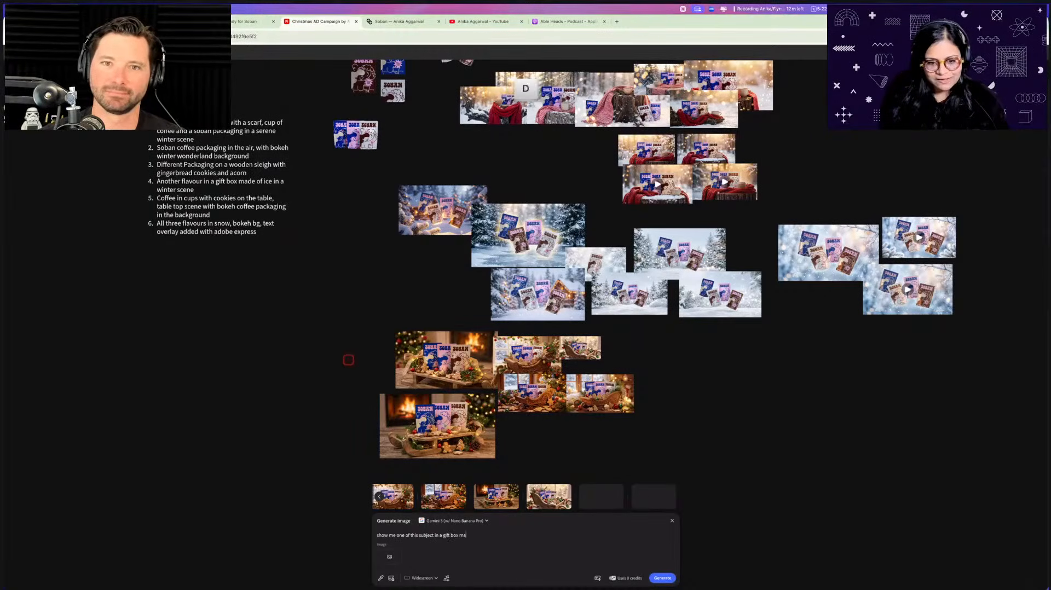
{"action": "type", "text": "de of ice, with rib"}
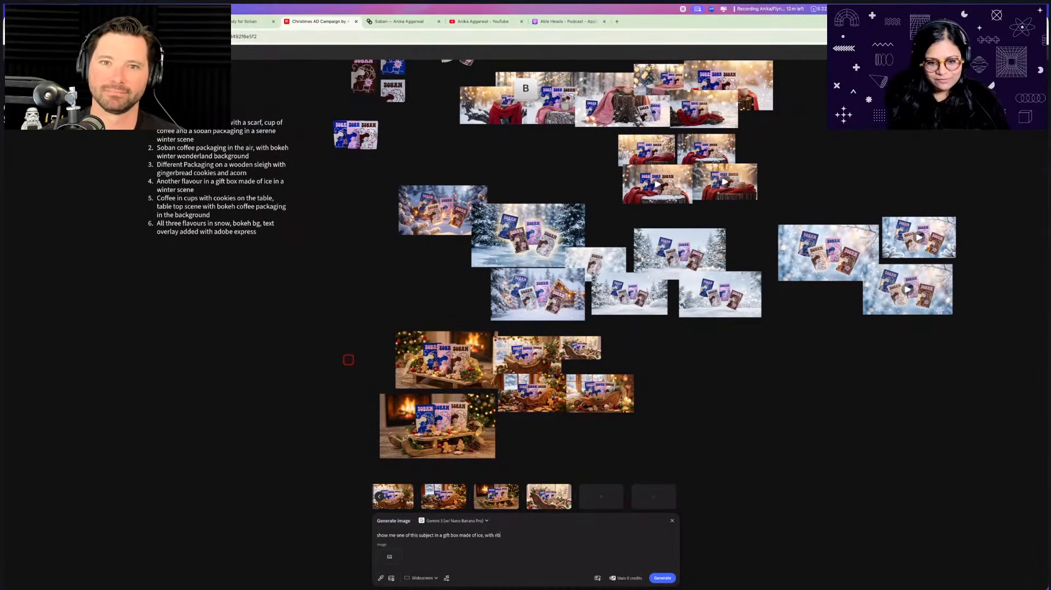
Complete the prompt with "with a ribbon in a snowy winter serene scene, bokeh, warm lighting"
{"action": "key", "text": "BackSpace"}
{"action": "key", "text": "BackSpace"}
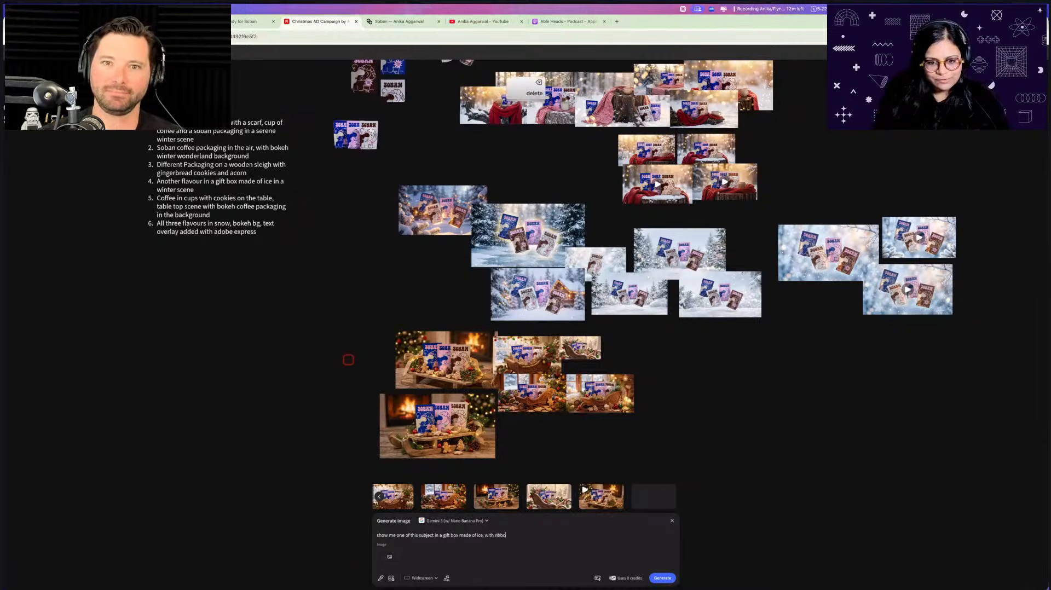
{"action": "type", "text": "ribbon"}
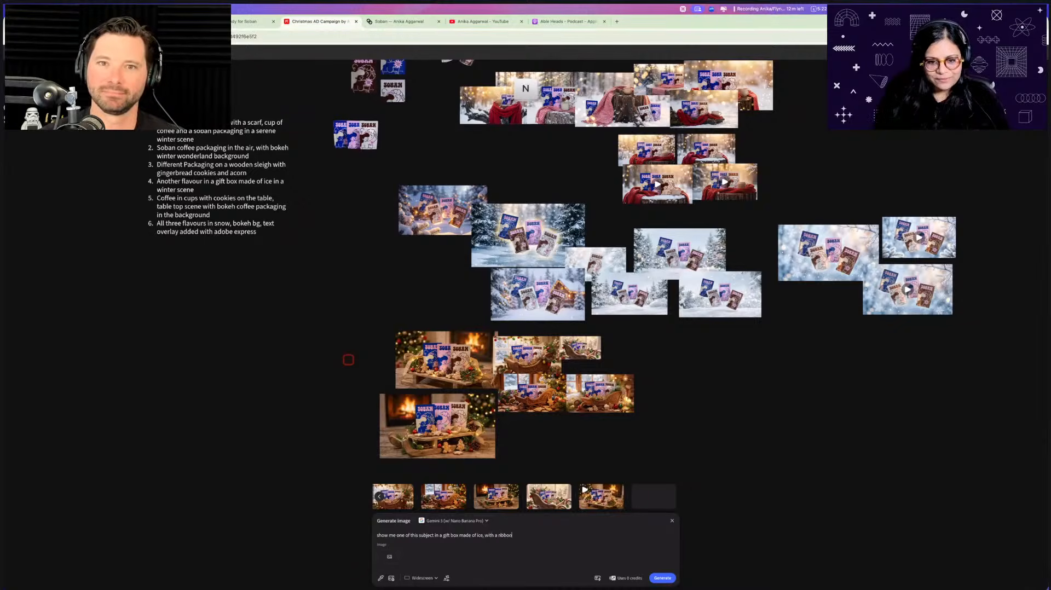
{"action": "type", "text": " in a snowy winter"}
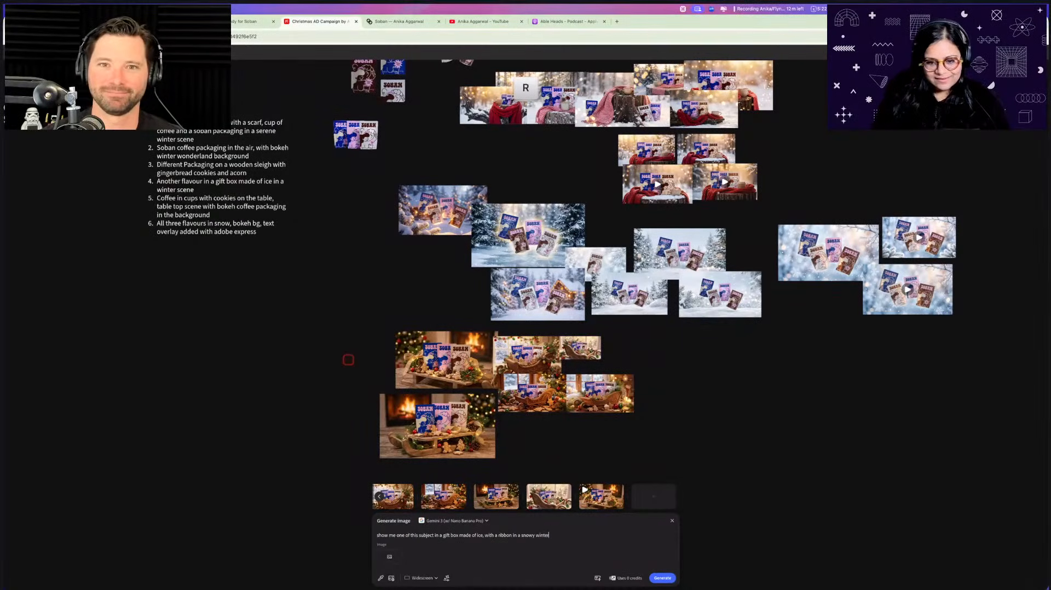
{"action": "type", "text": " sere"}
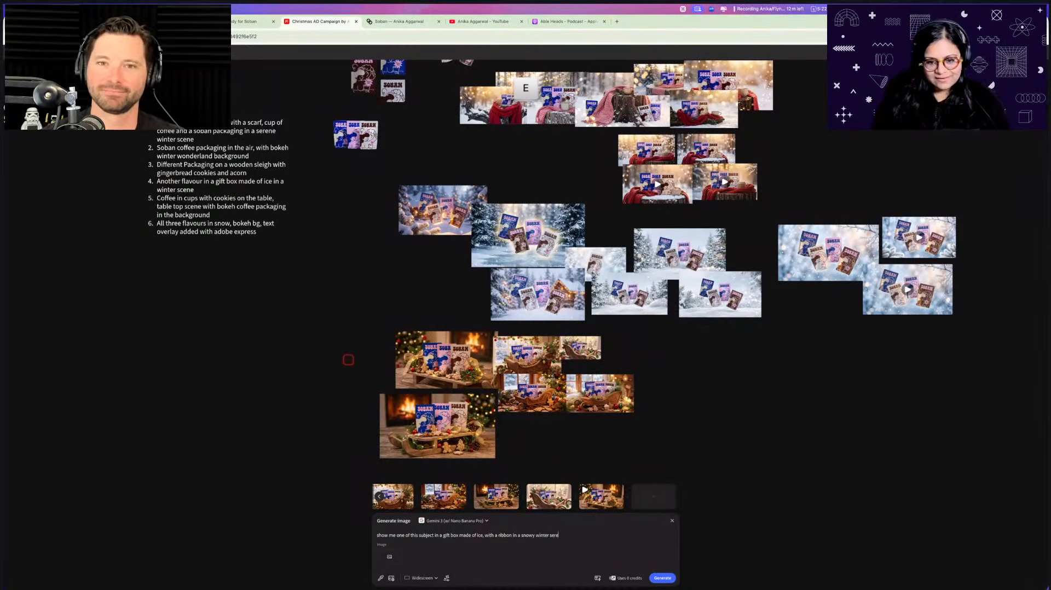
{"action": "type", "text": "nce s"}
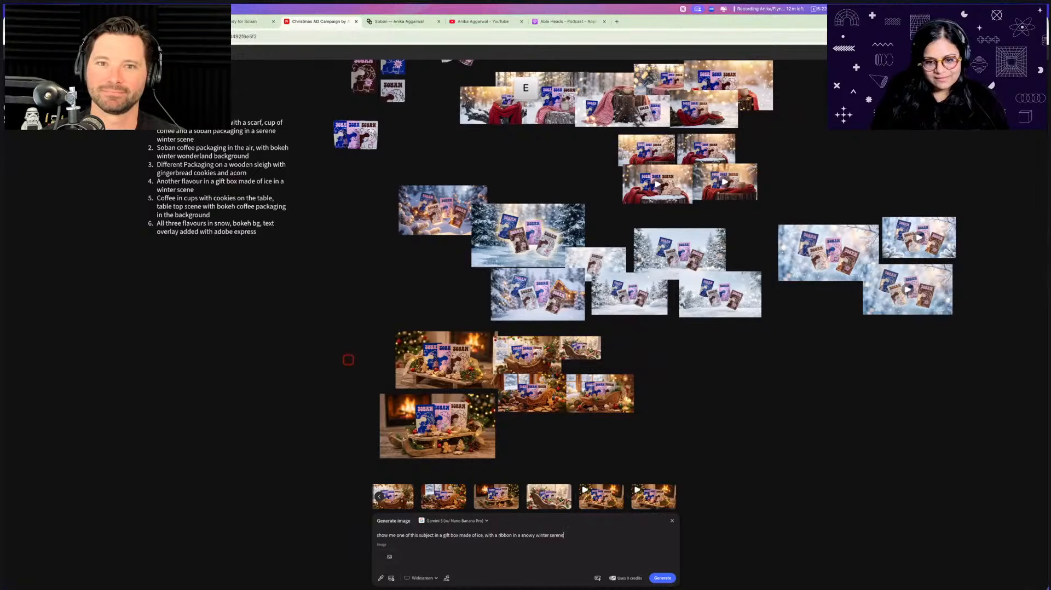
{"action": "type", "text": ", bo"}
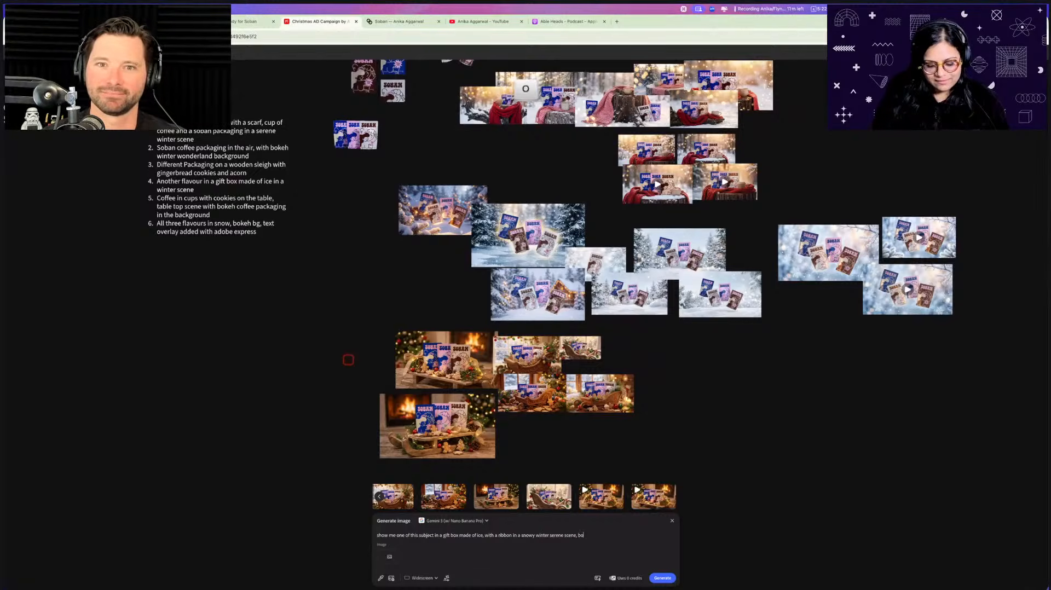
{"action": "type", "text": "keh, warm lighting"}
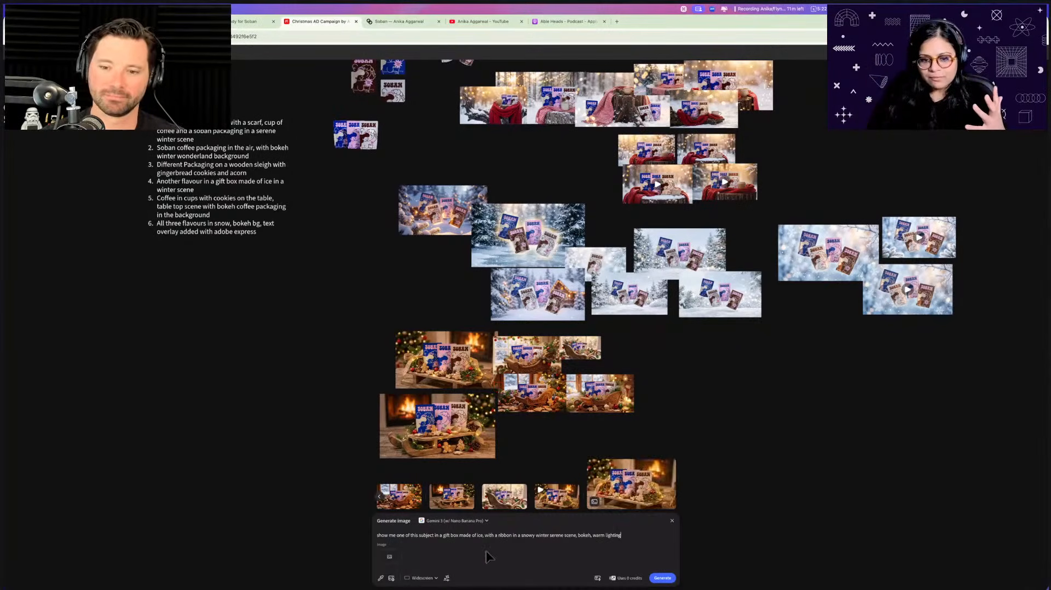
Add the three-pack packaging image as reference and generate the ice gift box images from an enhanced version of the prompt
{"action": "left_click", "coordinate": [393, 560]}
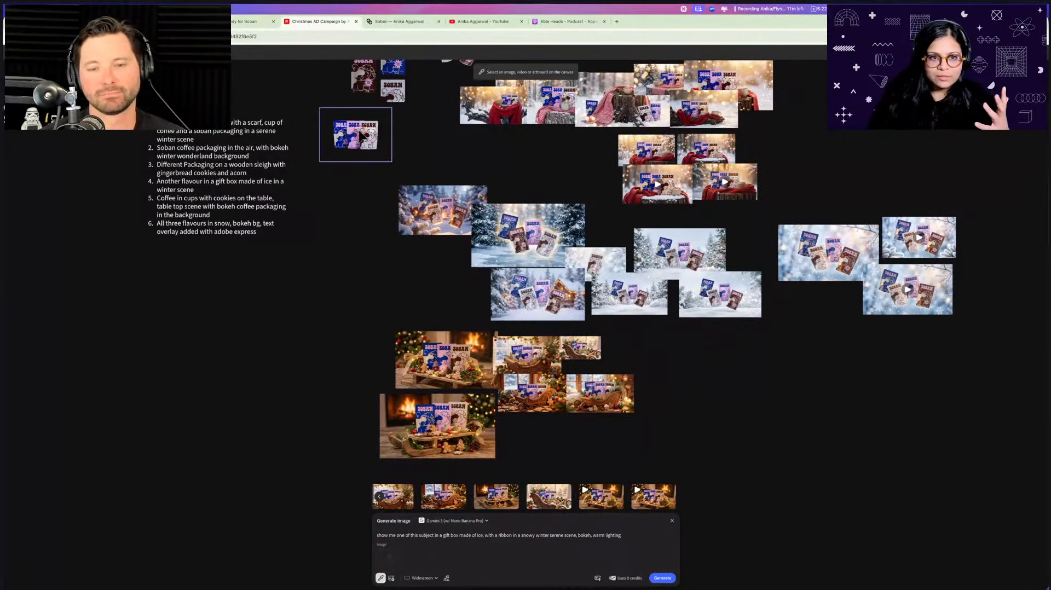
{"action": "left_click", "coordinate": [358, 135]}
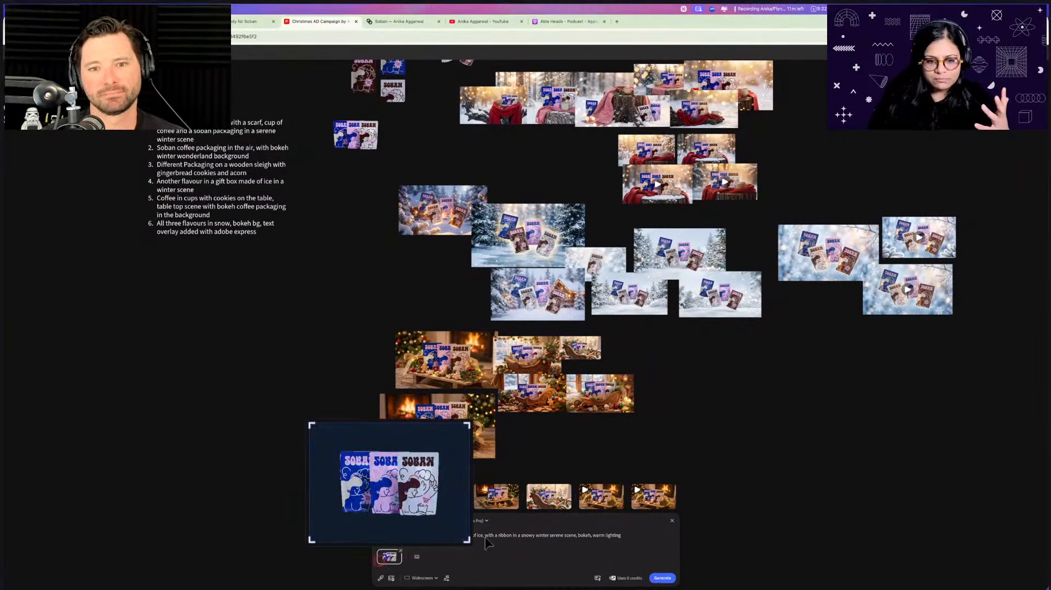
{"action": "left_click", "coordinate": [663, 578]}
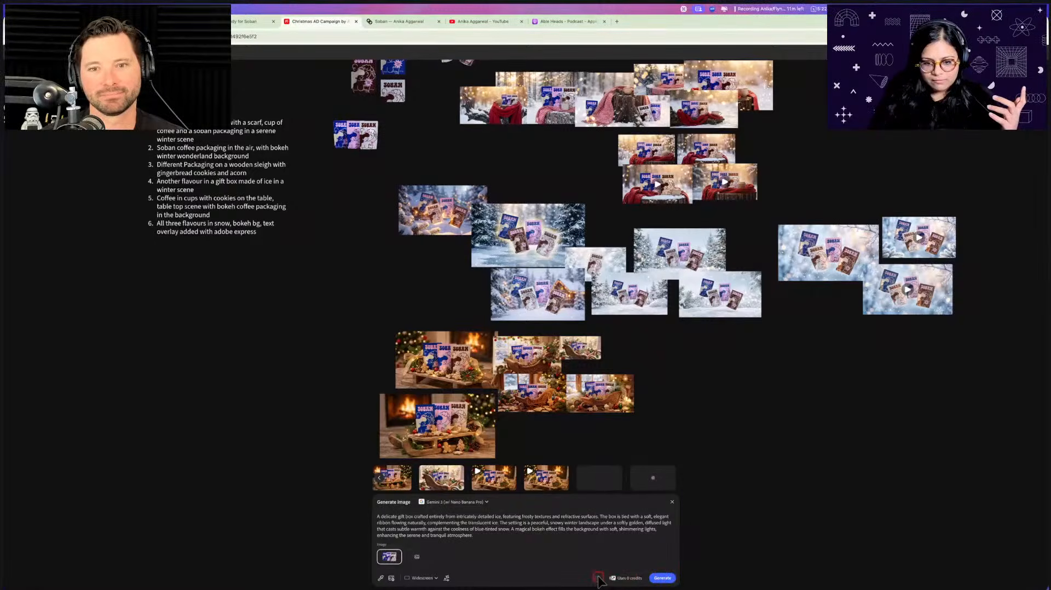
{"action": "left_click", "coordinate": [660, 576]}
{"action": "left_click", "coordinate": [689, 391]}
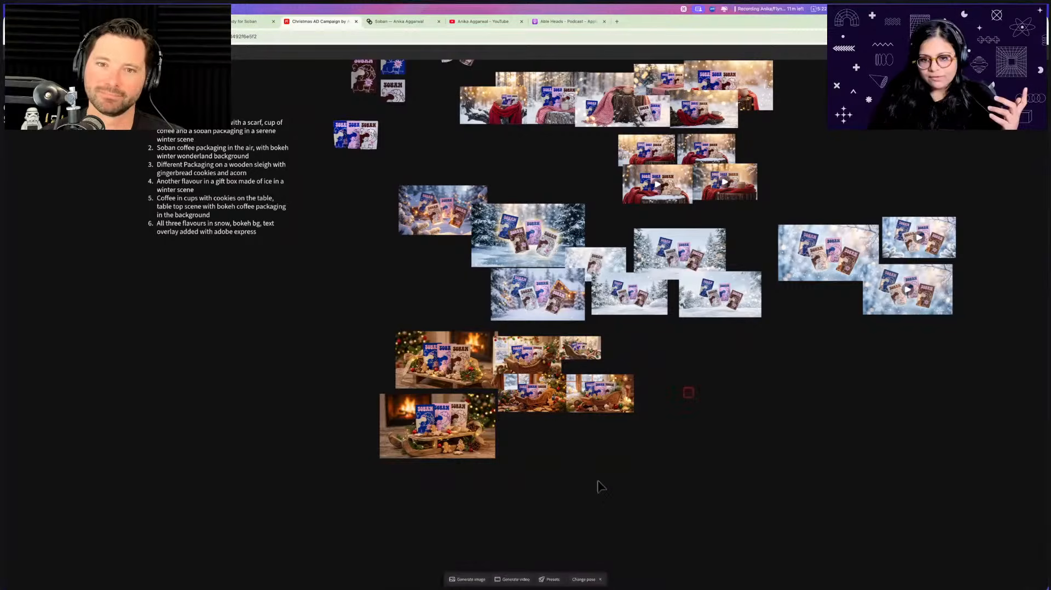
Place the first generated fireplace sleigh video on the board beside the sleigh images and enlarge it
{"action": "left_click", "coordinate": [505, 583]}
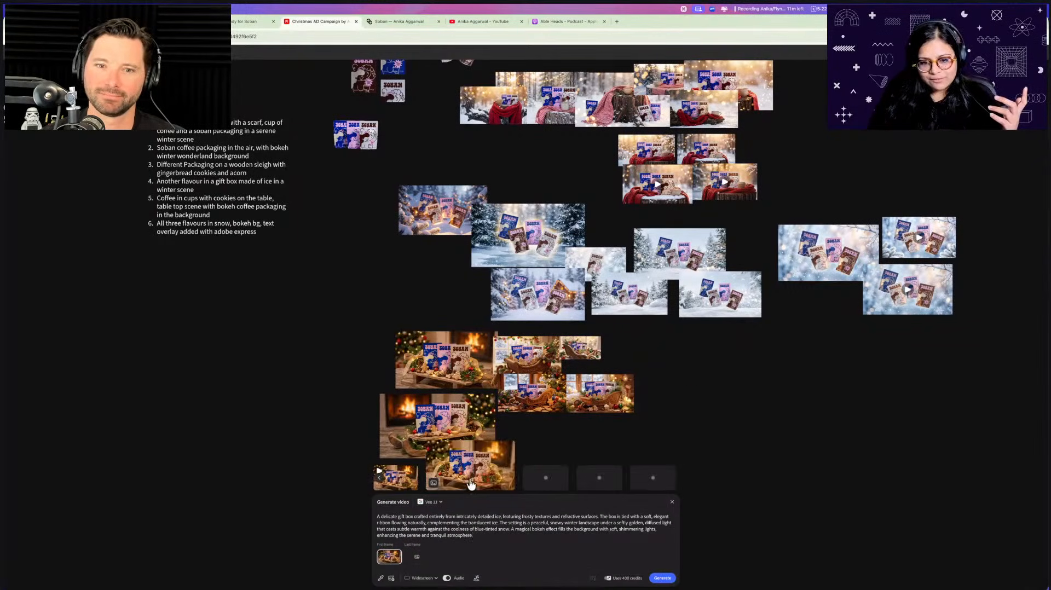
{"action": "left_click_drag", "start_coordinate": [471, 484], "coordinate": [673, 377]}
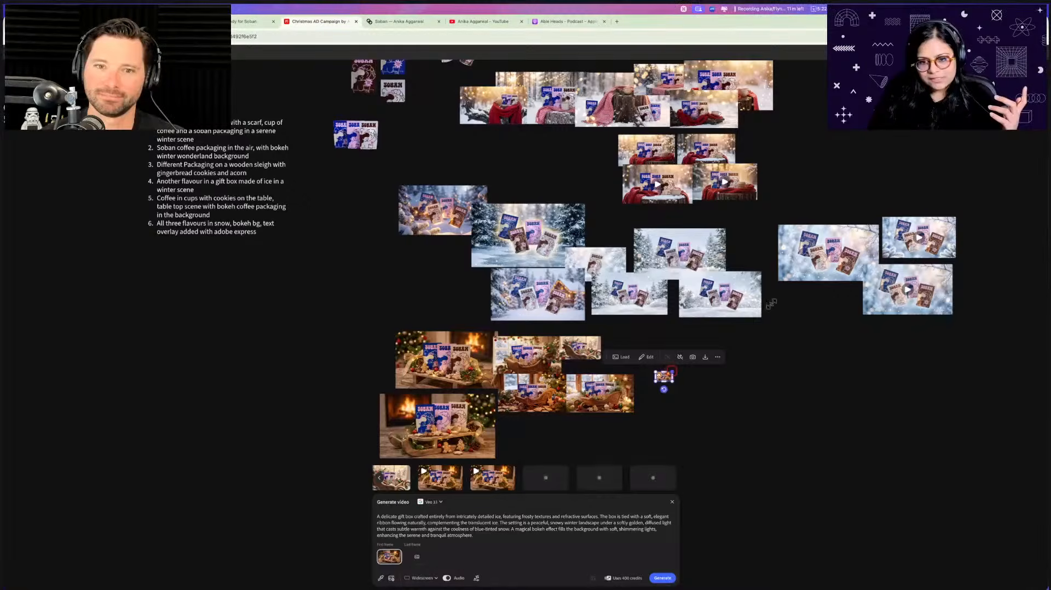
{"action": "left_click_drag", "start_coordinate": [772, 304], "coordinate": [779, 302]}
{"action": "left_click_drag", "start_coordinate": [718, 346], "coordinate": [695, 399]}
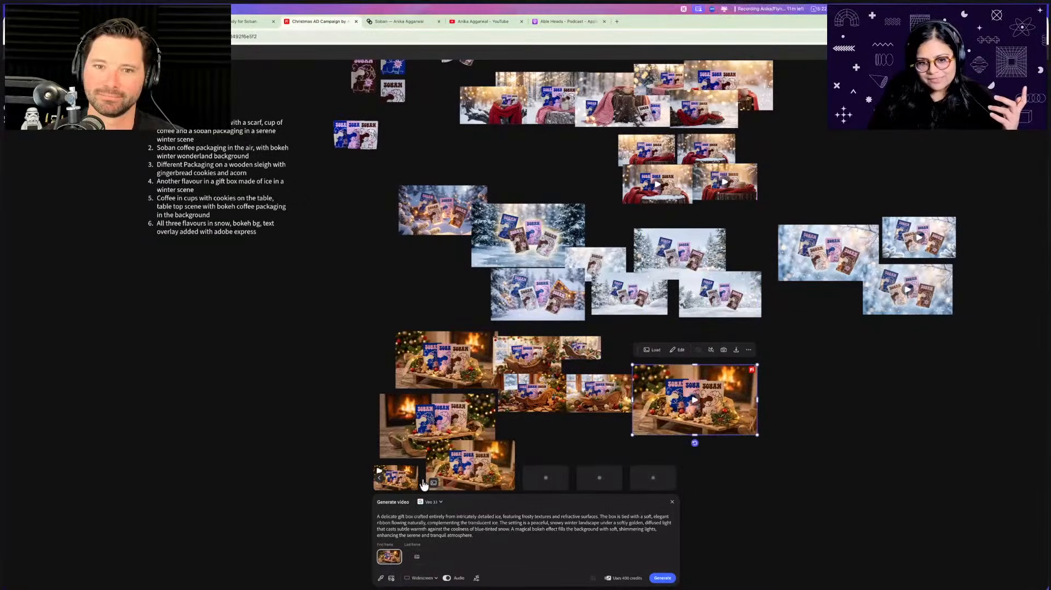
Place the second generated sleigh video beside the first one and enlarge it
{"action": "left_click", "coordinate": [791, 353]}
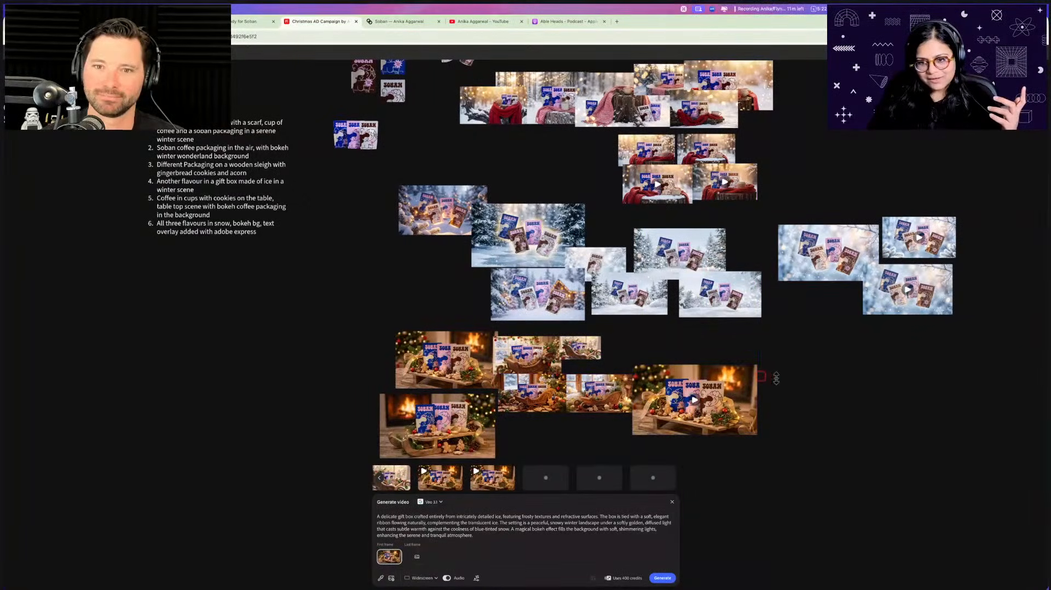
{"action": "left_click_drag", "start_coordinate": [777, 377], "coordinate": [903, 281]}
{"action": "left_click_drag", "start_coordinate": [826, 372], "coordinate": [828, 384]}
{"action": "scroll", "coordinate": [677, 398], "scroll_direction": "up", "scroll_amount": 3}
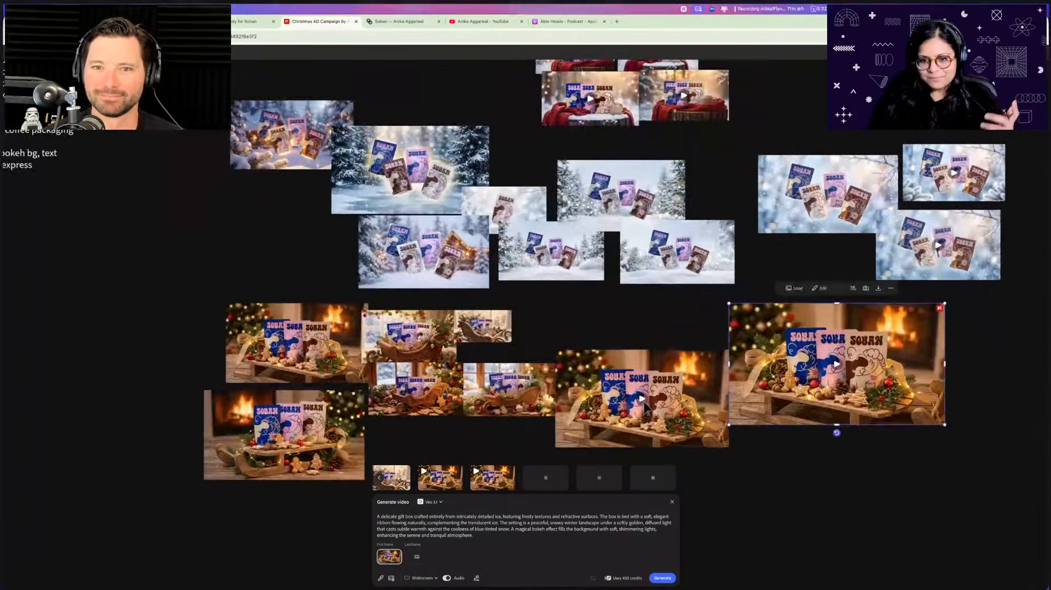
Play both fireplace sleigh videos up close and compare their motion and packaging
{"action": "left_click", "coordinate": [646, 408]}
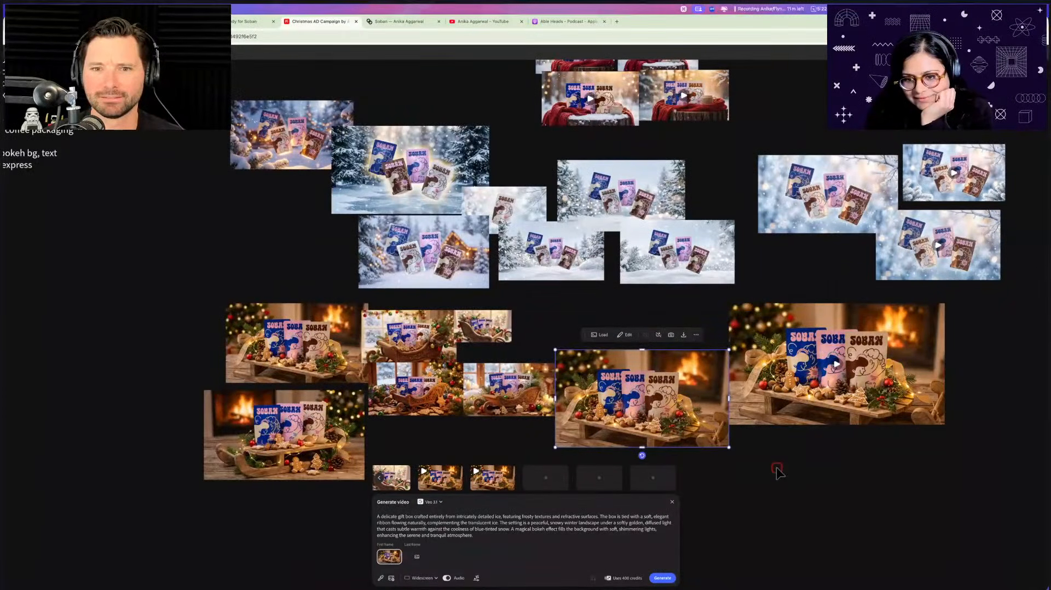
{"action": "scroll", "coordinate": [777, 472], "scroll_direction": "up", "scroll_amount": 4}
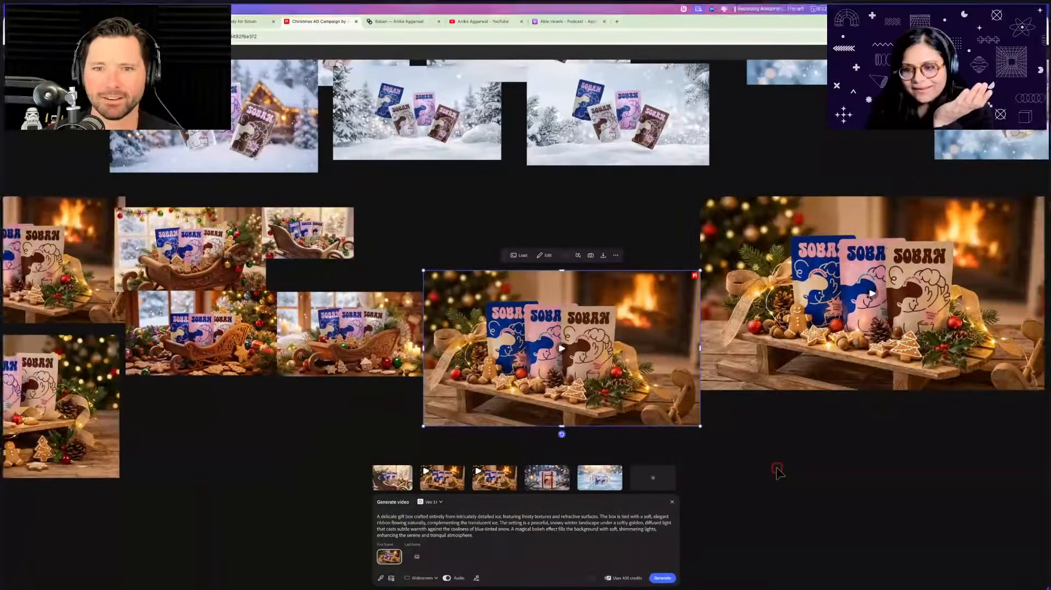
{"action": "scroll", "coordinate": [777, 472], "scroll_direction": "right", "scroll_amount": 1}
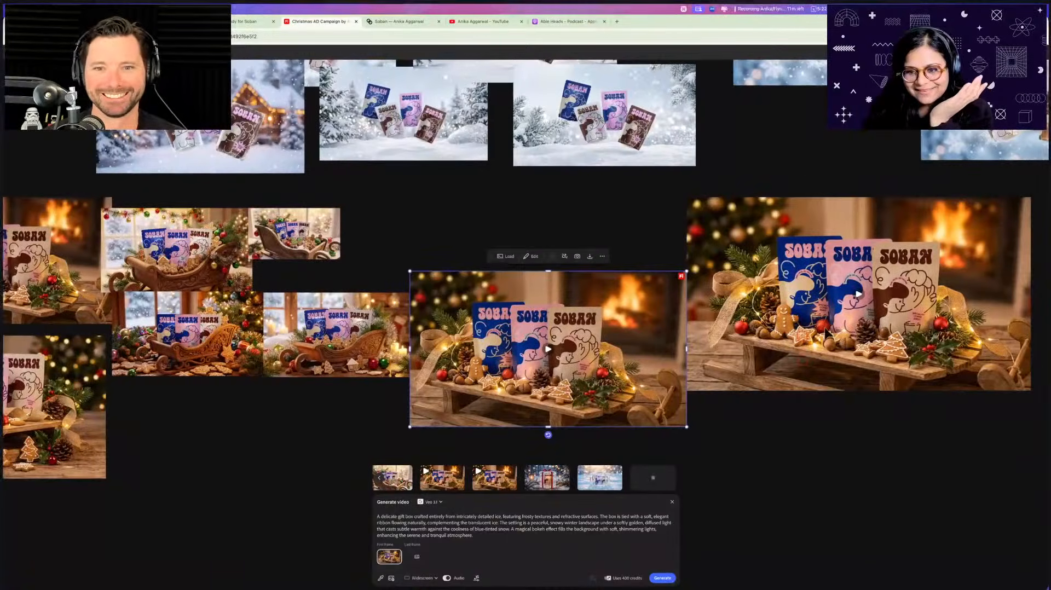
{"action": "left_click", "coordinate": [805, 339]}
{"action": "left_click", "coordinate": [859, 296]}
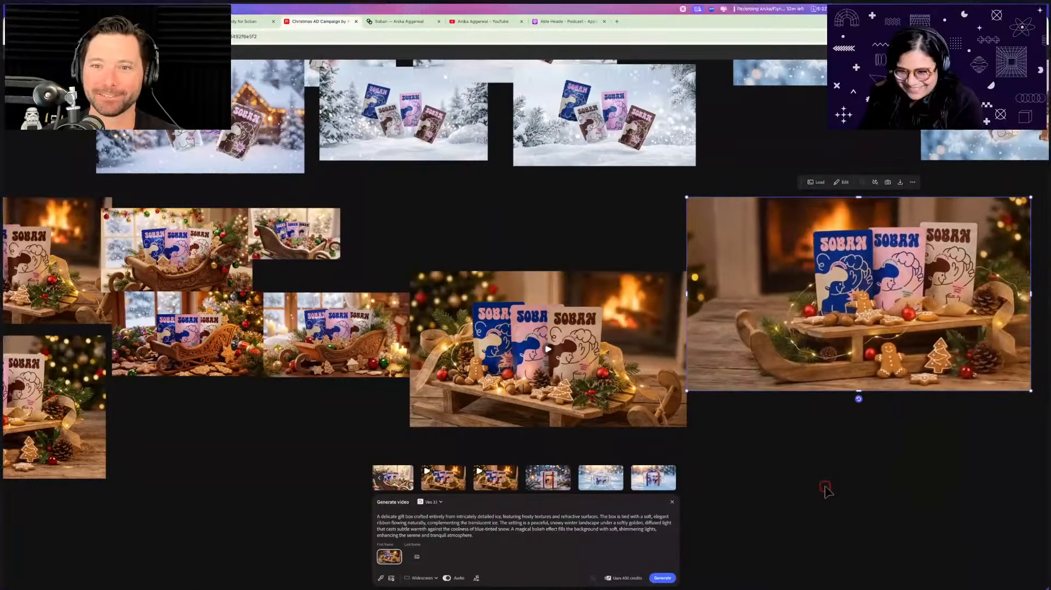
{"action": "scroll", "coordinate": [828, 466], "scroll_direction": "right", "scroll_amount": 2}
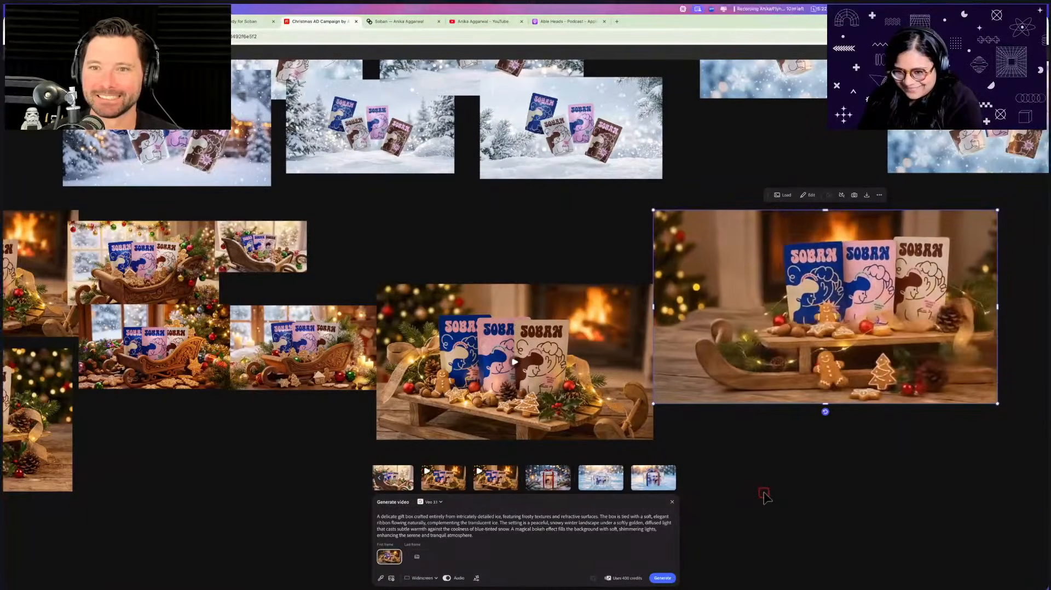
{"action": "scroll", "coordinate": [764, 496], "scroll_direction": "left", "scroll_amount": 5}
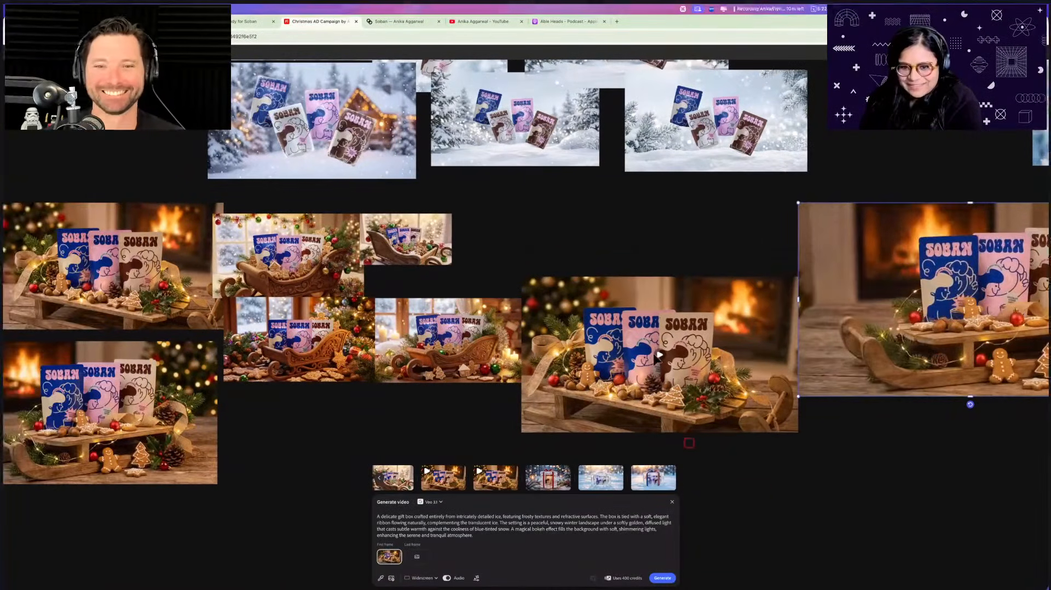
{"action": "left_click", "coordinate": [659, 356]}
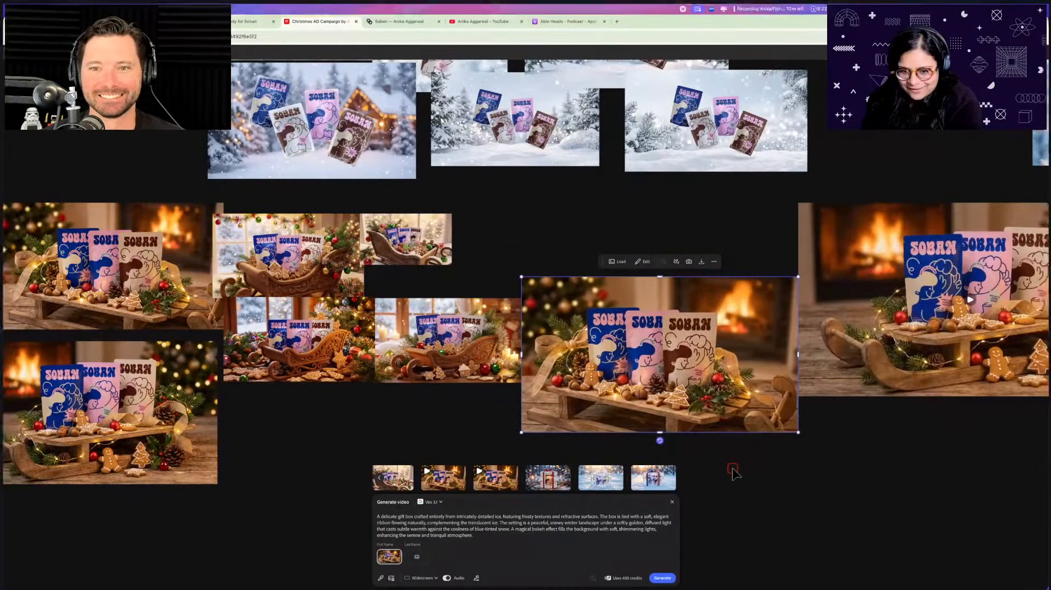
Move the fireplace sleigh, floating-packaging winter and red scarf videos into a separate group beyond the other board images
{"action": "mouse_move", "coordinate": [732, 417]}
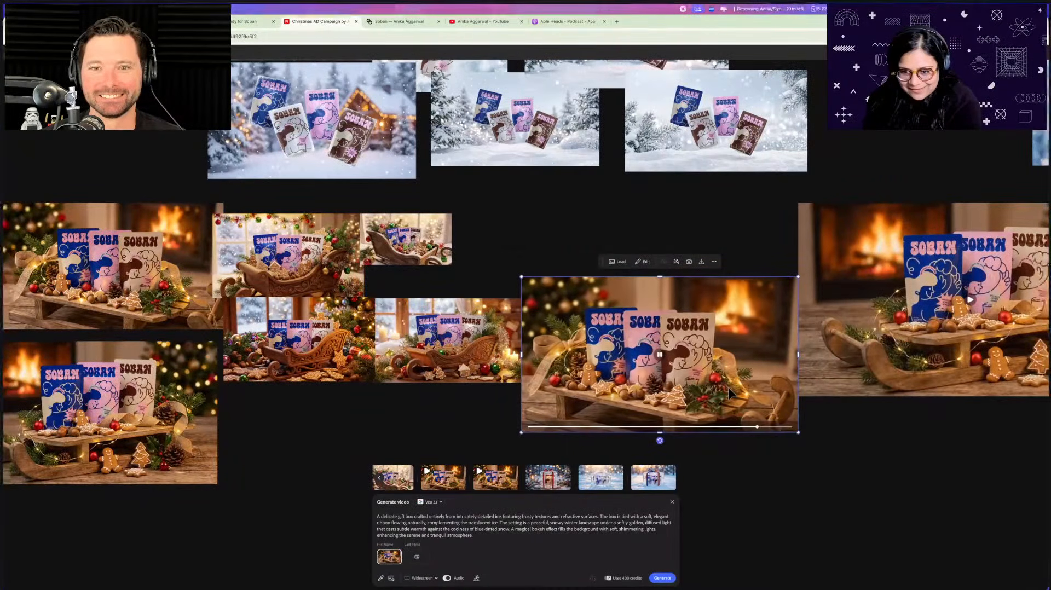
{"action": "scroll", "coordinate": [730, 394], "scroll_direction": "down", "scroll_amount": 6}
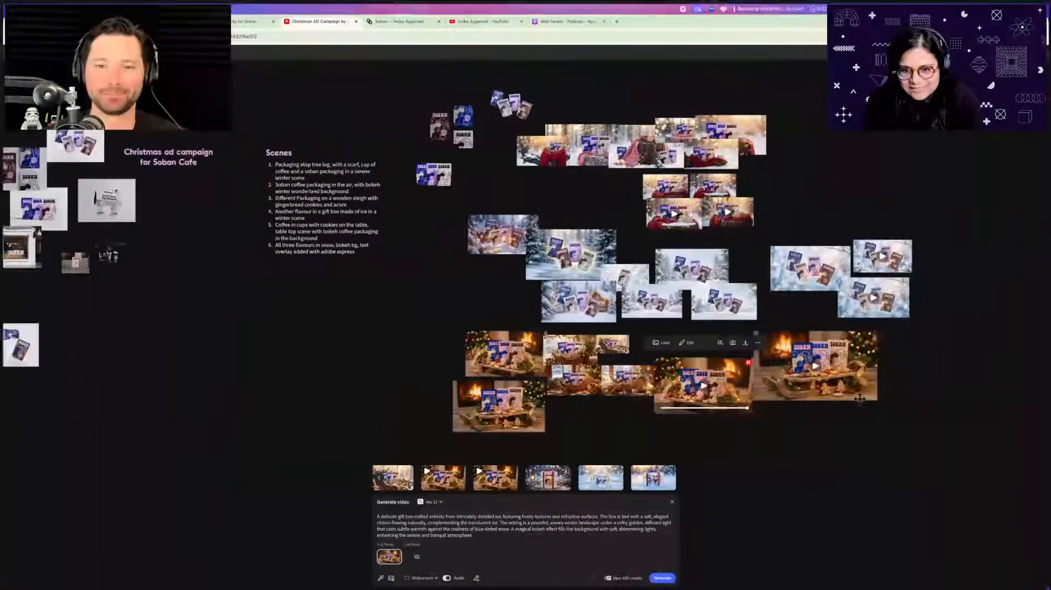
{"action": "left_click_drag", "start_coordinate": [814, 319], "coordinate": [929, 317]}
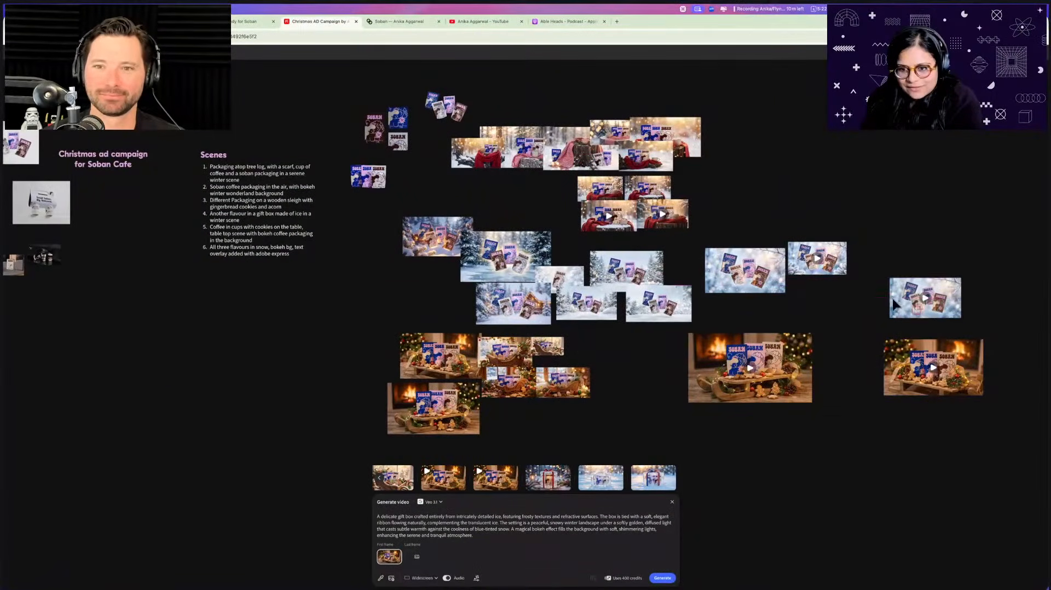
{"action": "left_click", "coordinate": [663, 218]}
{"action": "left_click_drag", "start_coordinate": [664, 218], "coordinate": [914, 265]}
Place the three generated ice gift box images on the board below the sleigh images and enlarge them
{"action": "scroll", "coordinate": [759, 357], "scroll_direction": "down", "scroll_amount": 4}
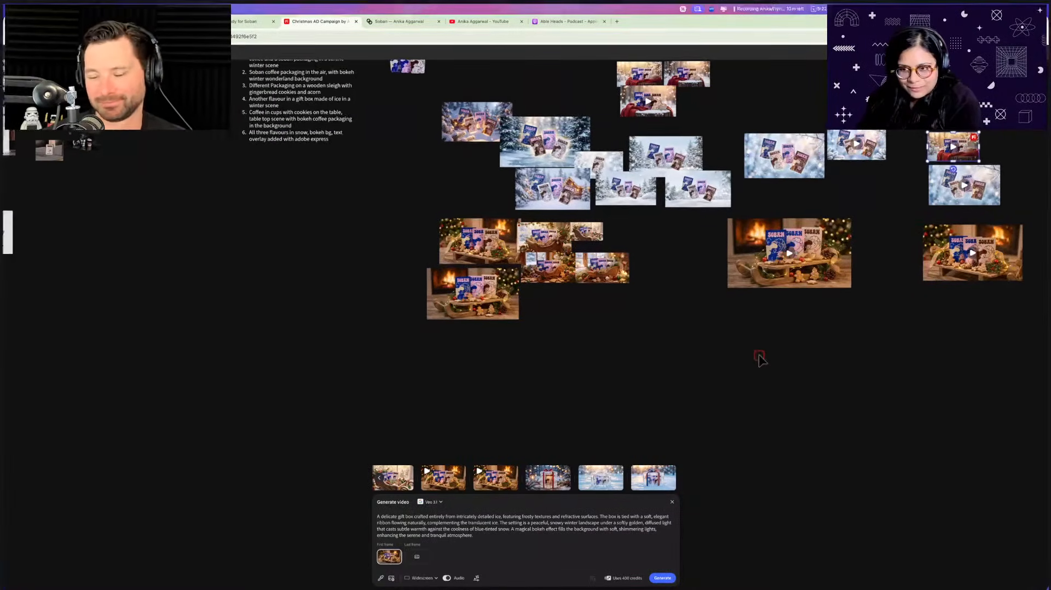
{"action": "scroll", "coordinate": [760, 359], "scroll_direction": "left", "scroll_amount": 1}
{"action": "scroll", "coordinate": [538, 338], "scroll_direction": "up", "scroll_amount": 1}
{"action": "scroll", "coordinate": [539, 339], "scroll_direction": "up", "scroll_amount": 2}
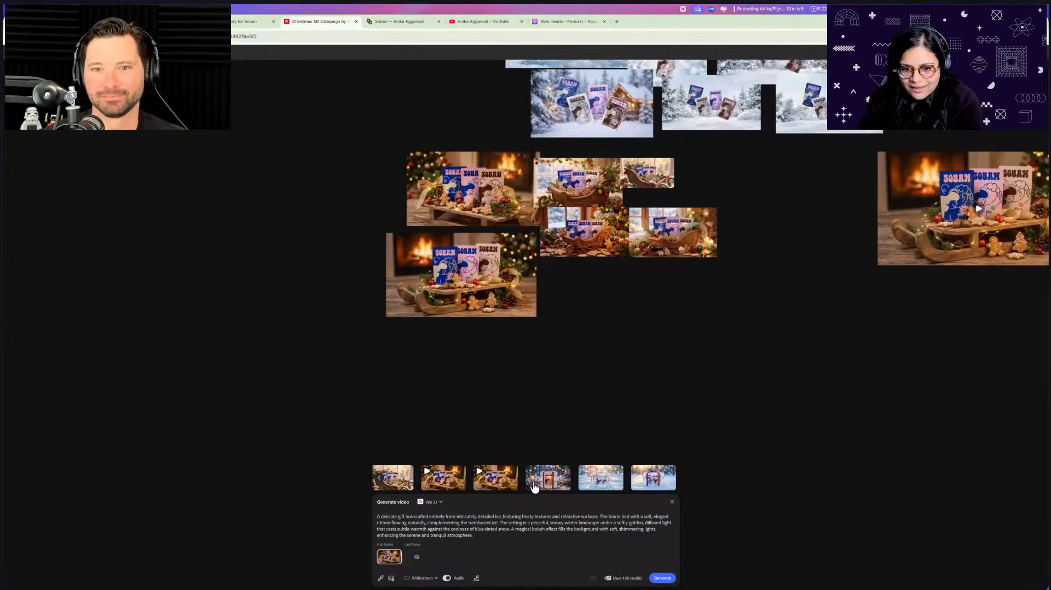
{"action": "left_click_drag", "start_coordinate": [420, 402], "coordinate": [425, 404]}
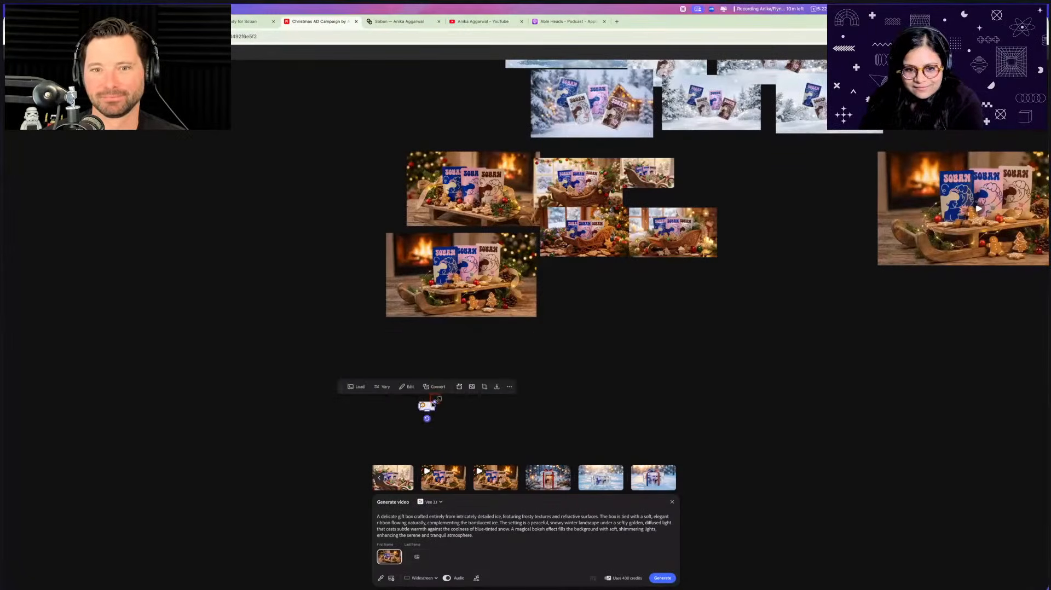
{"action": "left_click_drag", "start_coordinate": [488, 375], "coordinate": [469, 375]}
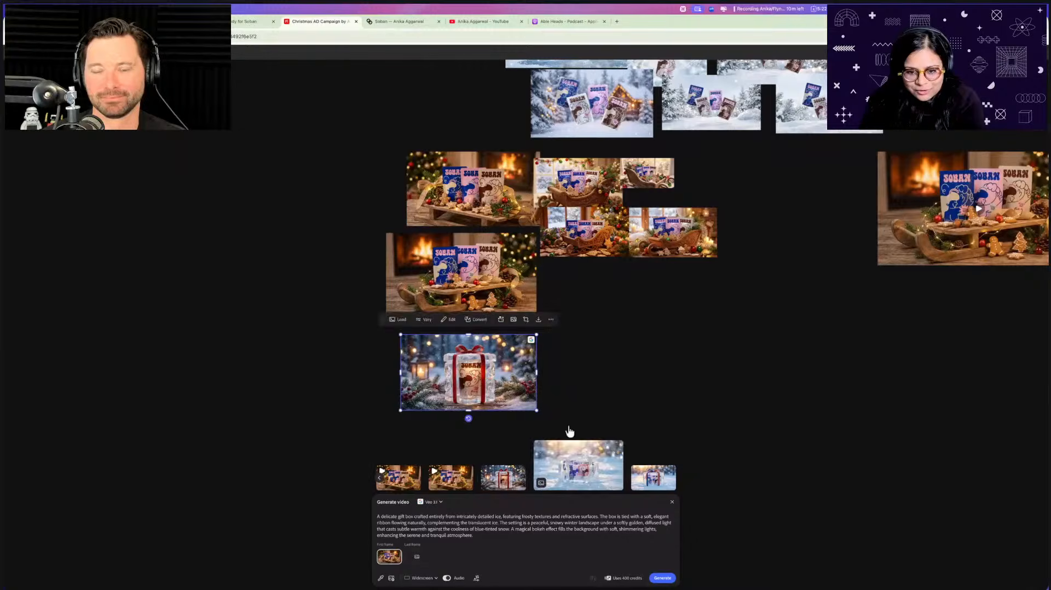
{"action": "left_click_drag", "start_coordinate": [587, 470], "coordinate": [552, 389]}
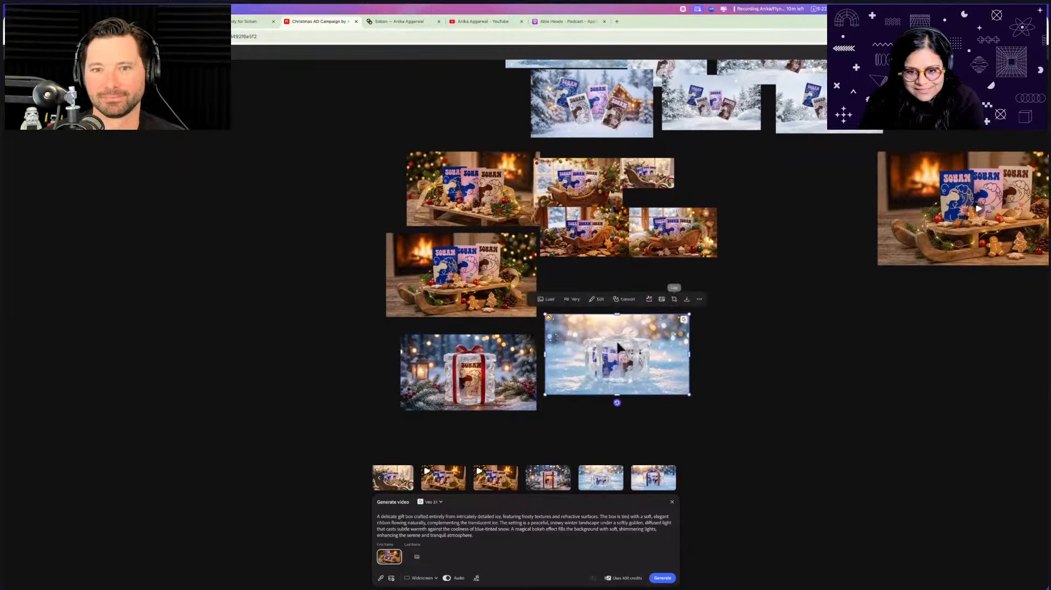
{"action": "left_click_drag", "start_coordinate": [602, 408], "coordinate": [607, 411]}
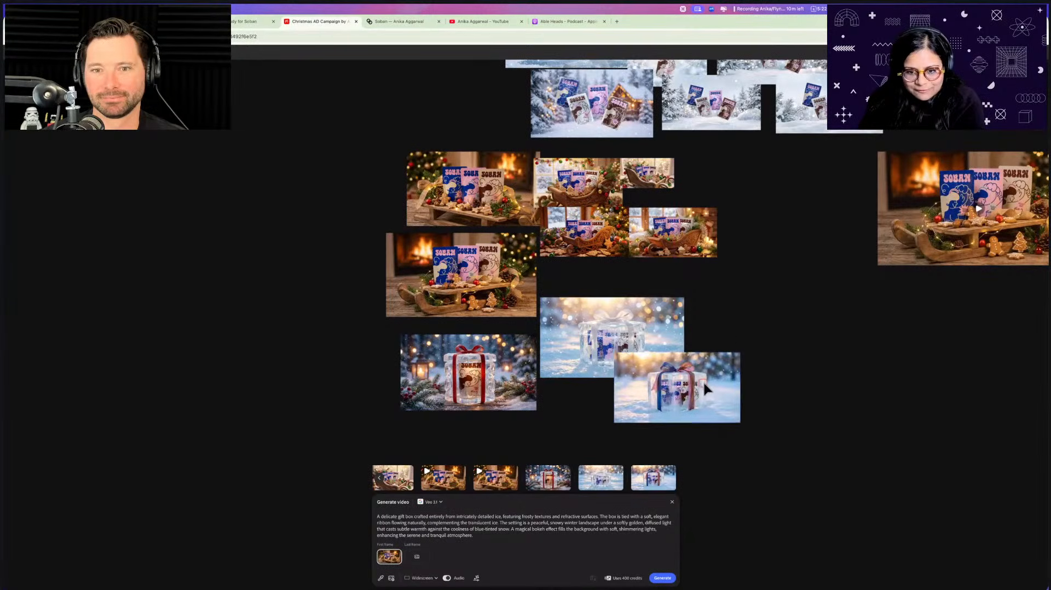
Examine the red-ribbon ice gift box image up close and load its prompt
{"action": "scroll", "coordinate": [471, 386], "scroll_direction": "up", "scroll_amount": 6}
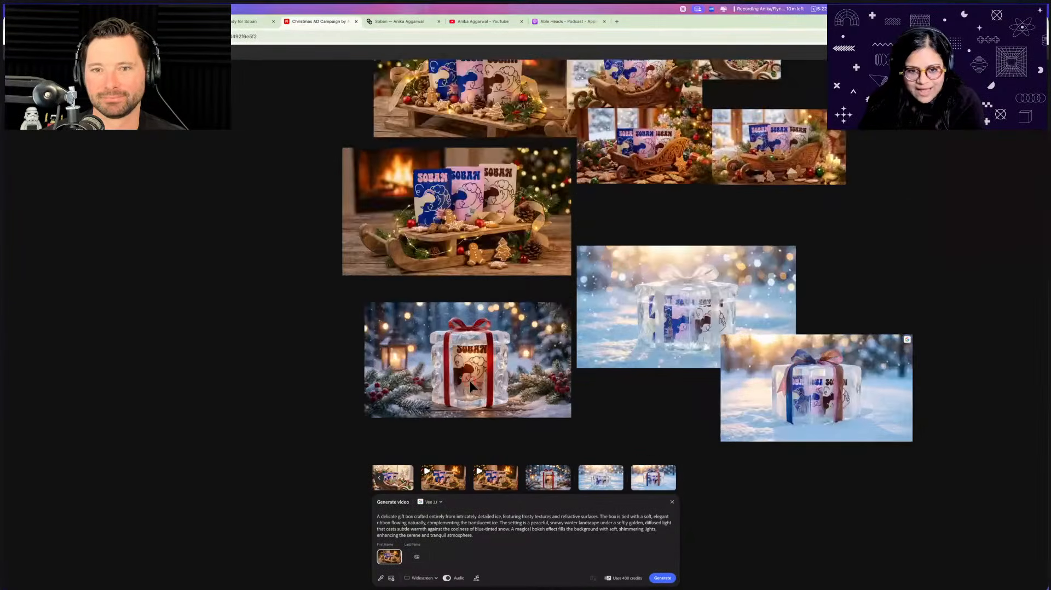
{"action": "scroll", "coordinate": [471, 386], "scroll_direction": "up", "scroll_amount": 4}
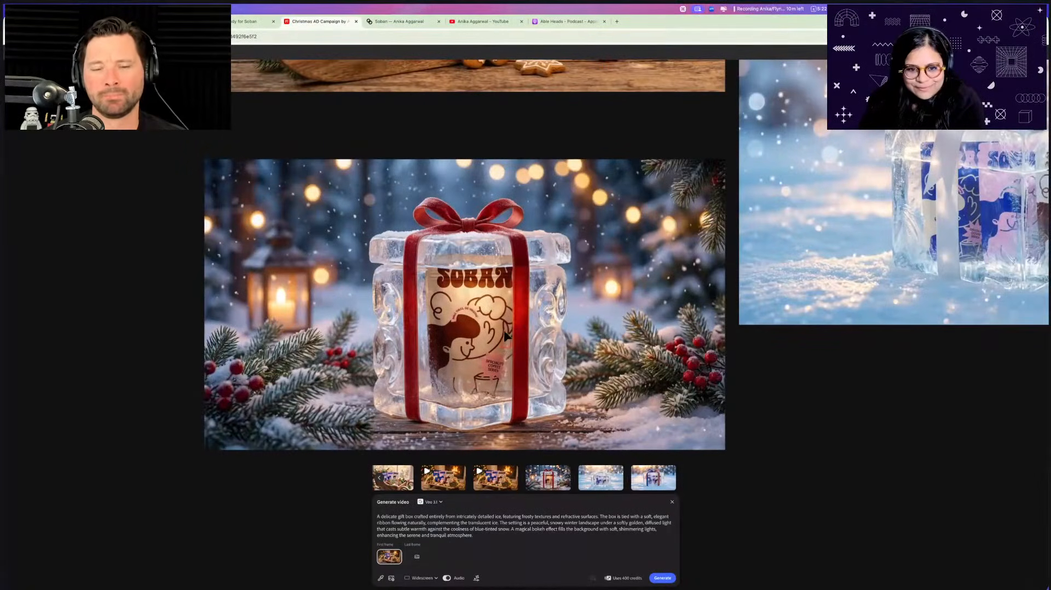
{"action": "left_click", "coordinate": [432, 362]}
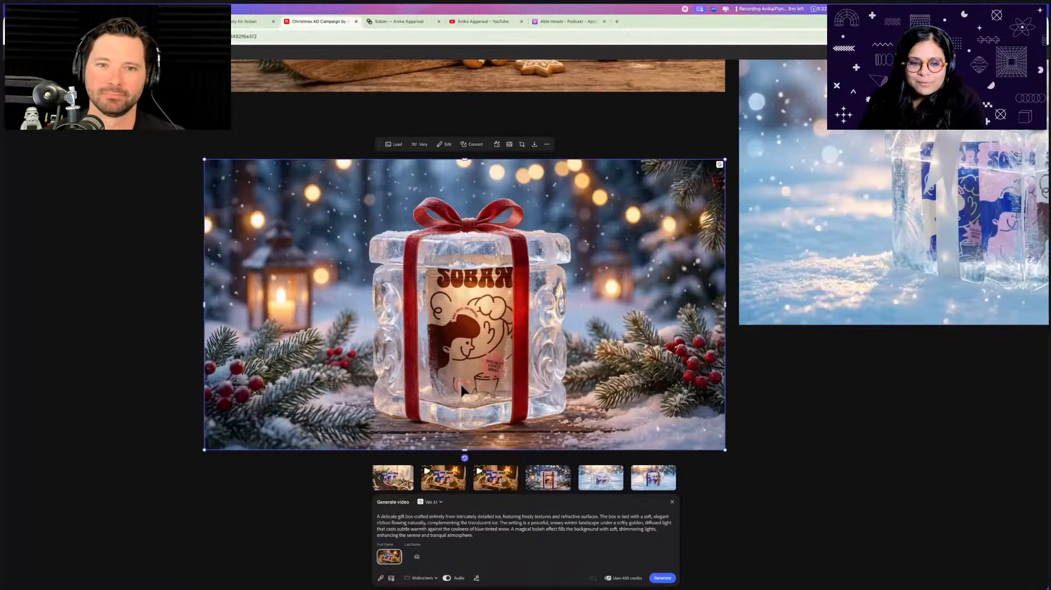
{"action": "left_click", "coordinate": [390, 144]}
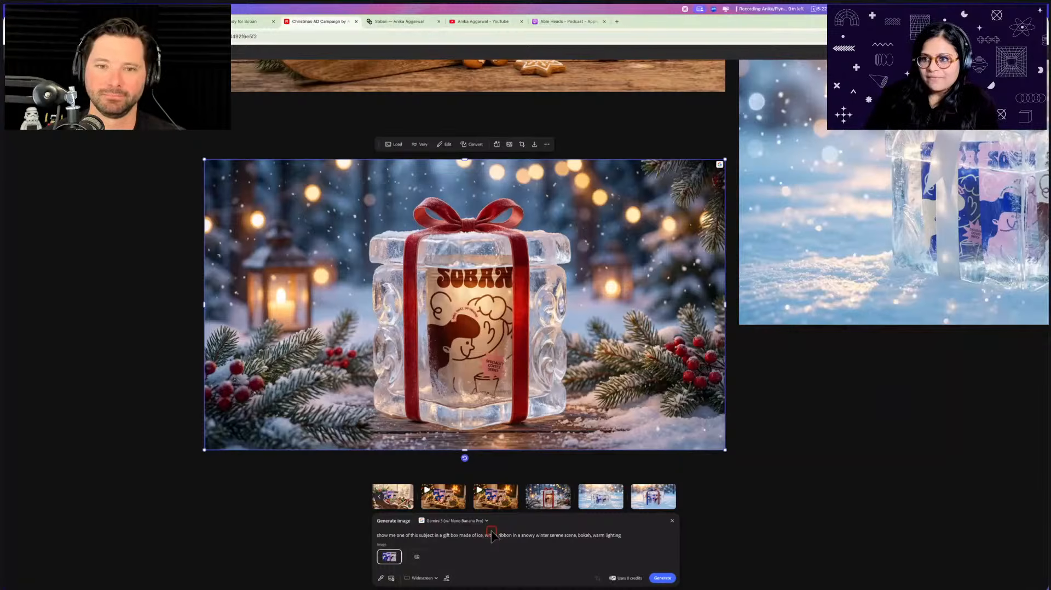
Load the prompt of the white-ribbon ice gift box image and compare that image with the red-ribbon one
{"action": "scroll", "coordinate": [681, 298], "scroll_direction": "right", "scroll_amount": 3}
{"action": "scroll", "coordinate": [682, 297], "scroll_direction": "up", "scroll_amount": 2}
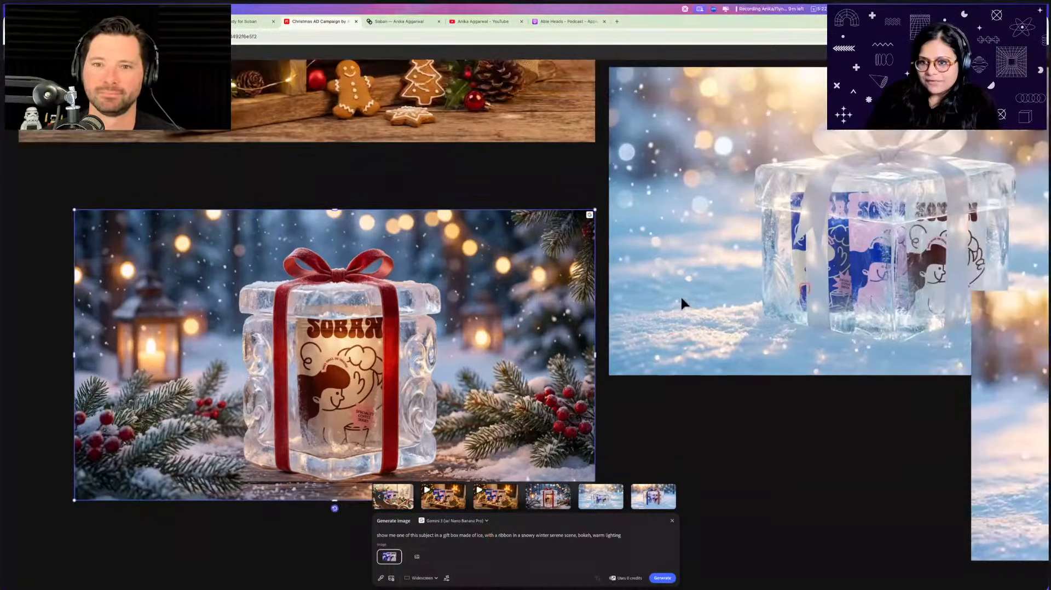
{"action": "left_click", "coordinate": [681, 297]}
{"action": "left_click", "coordinate": [757, 90]}
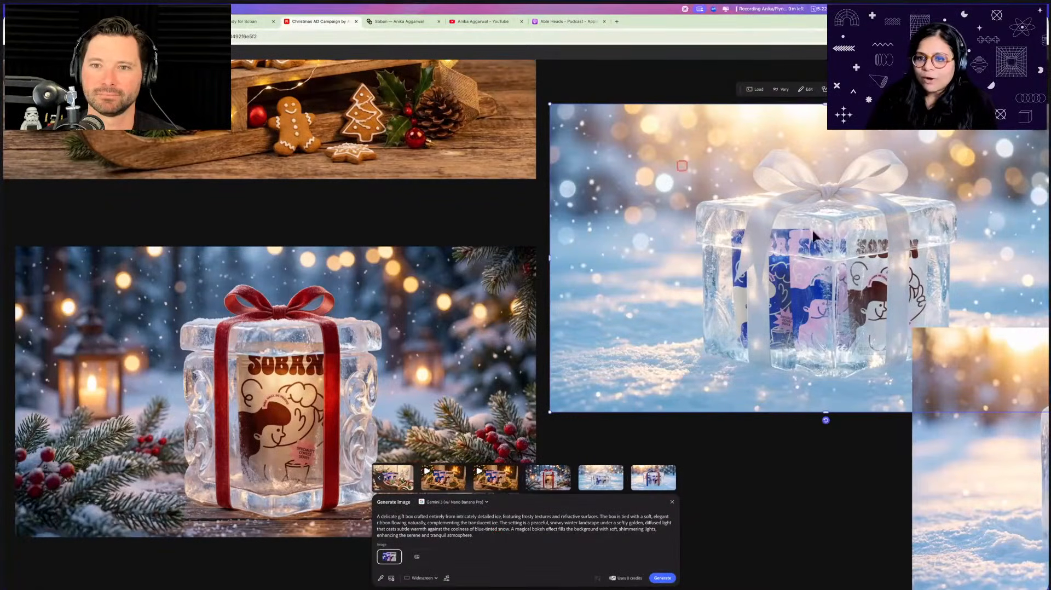
{"action": "scroll", "coordinate": [764, 263], "scroll_direction": "right", "scroll_amount": 3}
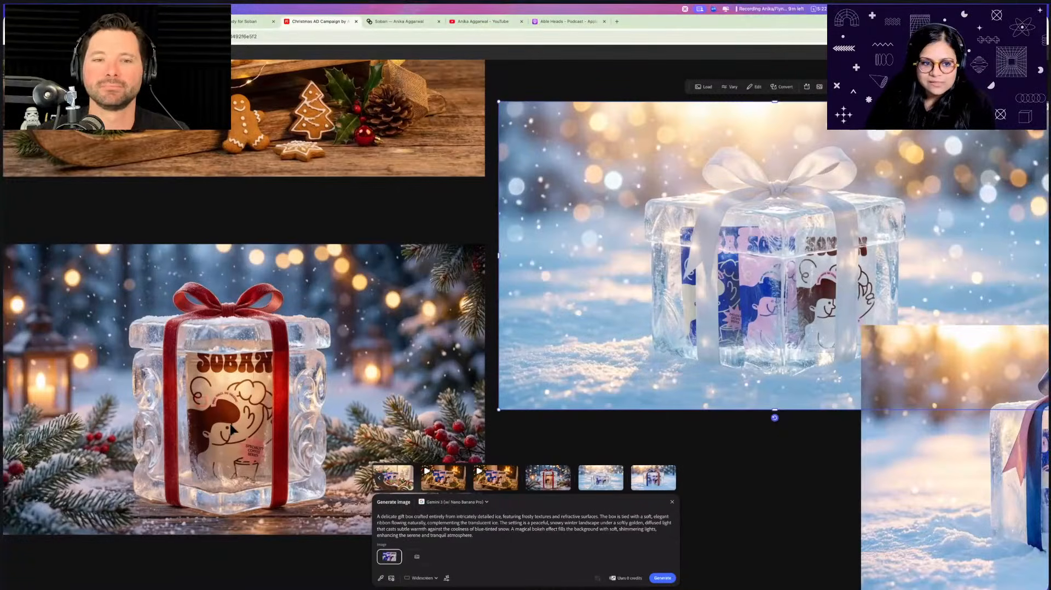
{"action": "scroll", "coordinate": [230, 426], "scroll_direction": "left", "scroll_amount": 2}
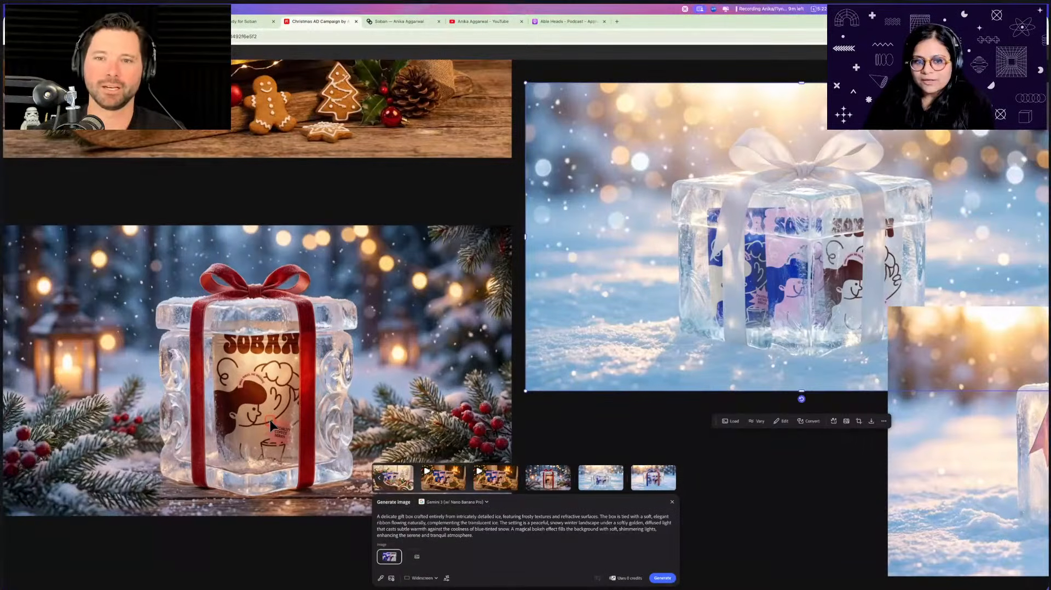
{"action": "scroll", "coordinate": [272, 425], "scroll_direction": "down", "scroll_amount": 3}
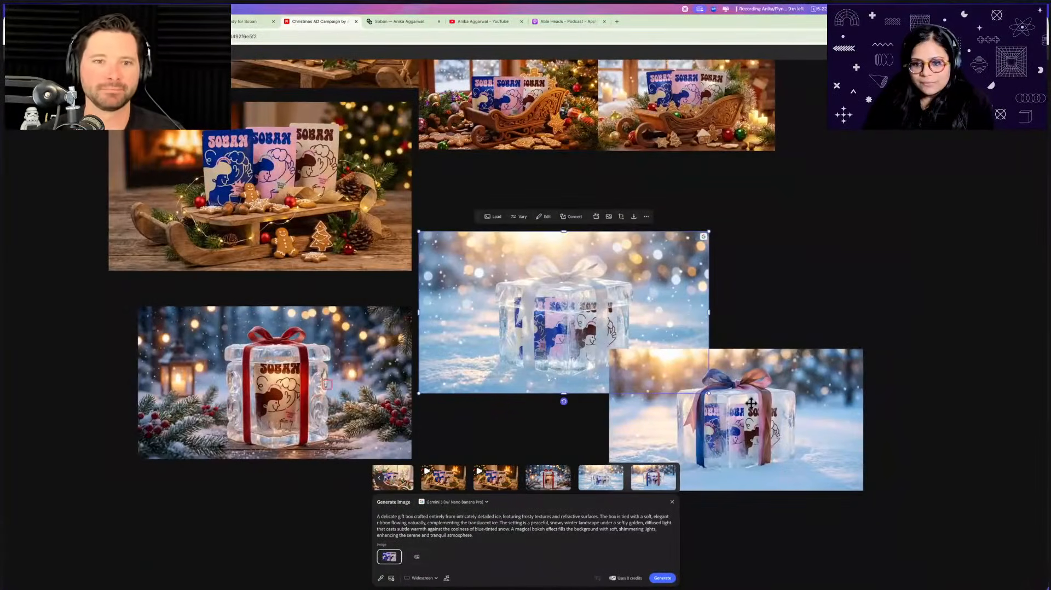
Shift the two-tone ribbon image off the white-ribbon one and generate two more images from the red-ribbon image's prompt
{"action": "left_click_drag", "start_coordinate": [751, 403], "coordinate": [809, 319]}
{"action": "left_click", "coordinate": [314, 399]}
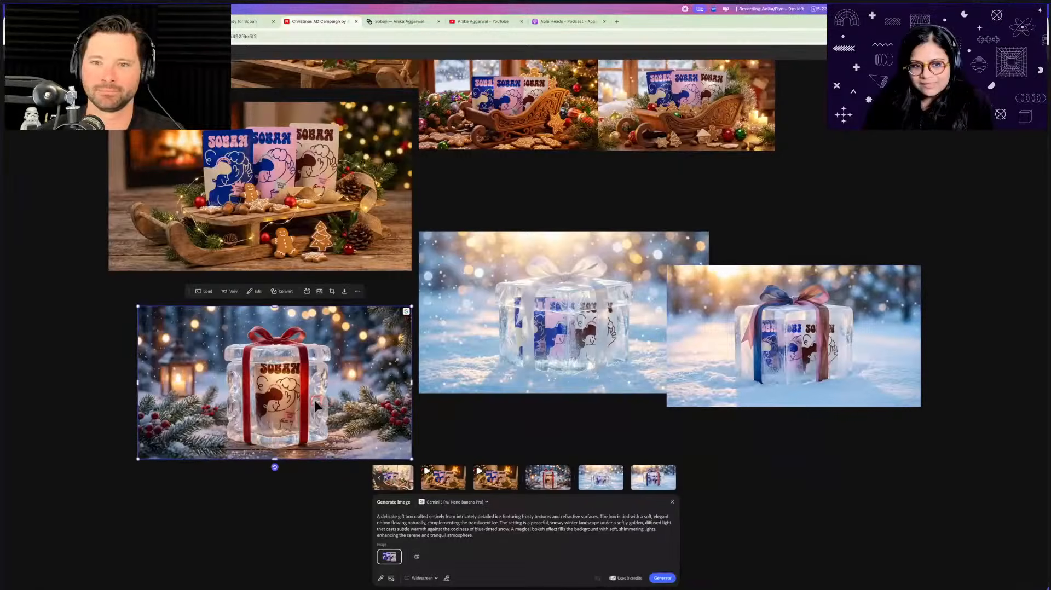
{"action": "scroll", "coordinate": [314, 399], "scroll_direction": "down", "scroll_amount": 2}
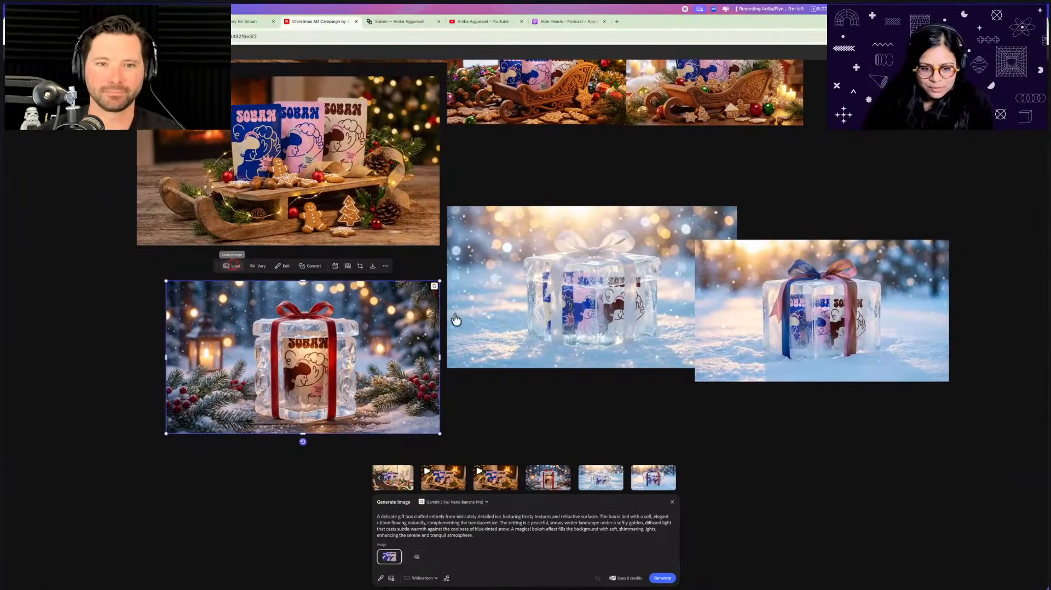
{"action": "left_click", "coordinate": [233, 267]}
{"action": "left_click", "coordinate": [661, 578]}
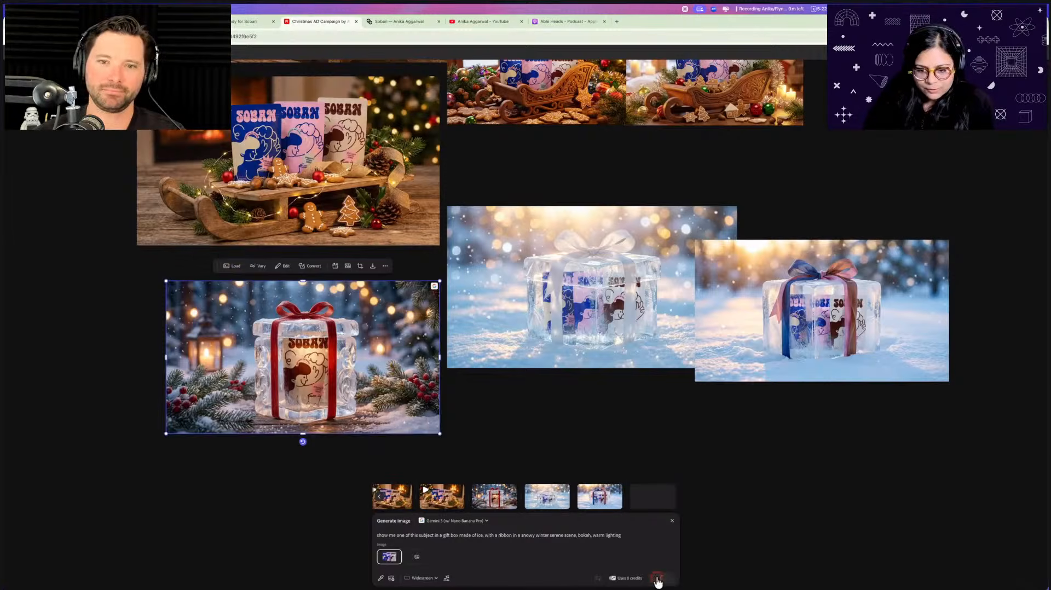
{"action": "left_click", "coordinate": [662, 579]}
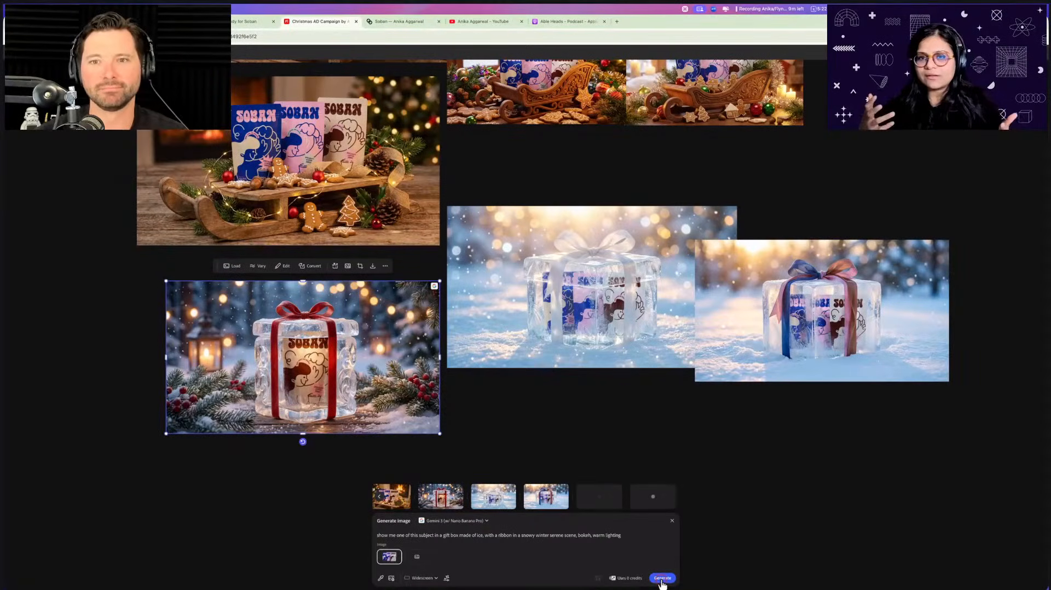
{"action": "left_click", "coordinate": [656, 362]}
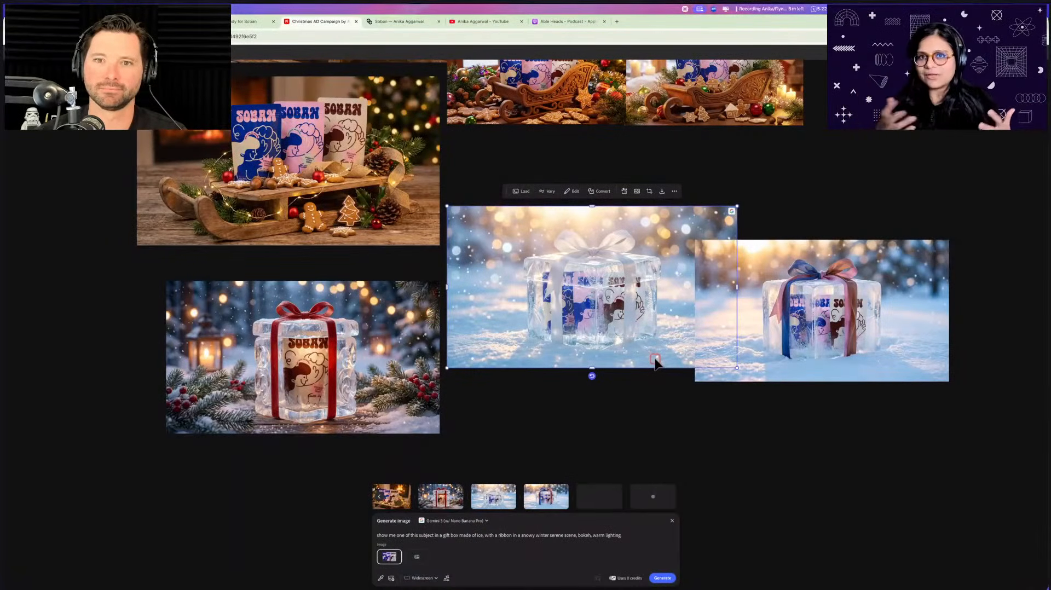
{"action": "left_click", "coordinate": [407, 402]}
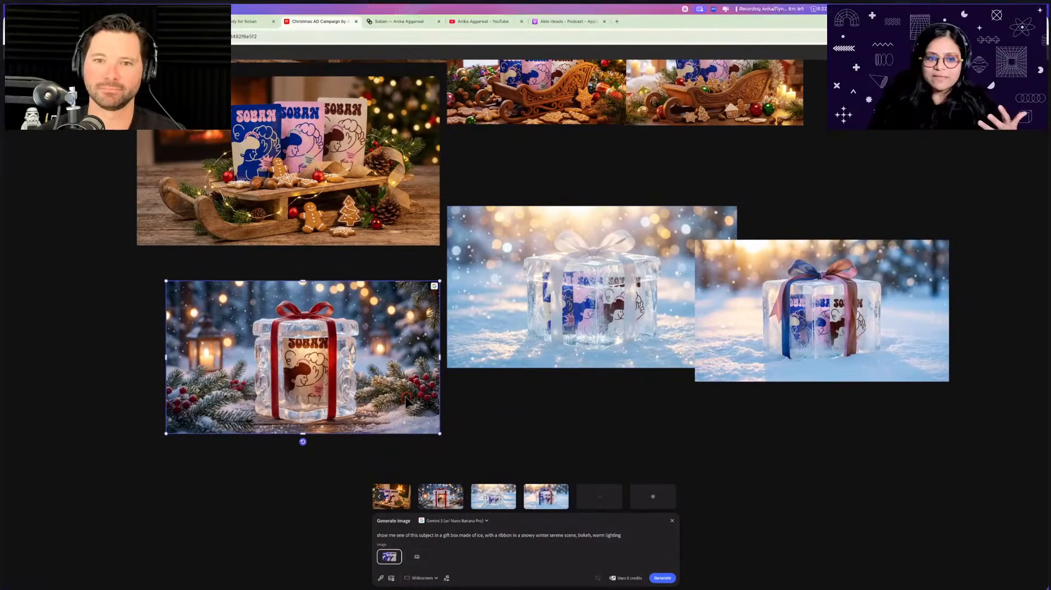
{"action": "scroll", "coordinate": [341, 367], "scroll_direction": "down", "scroll_amount": 1}
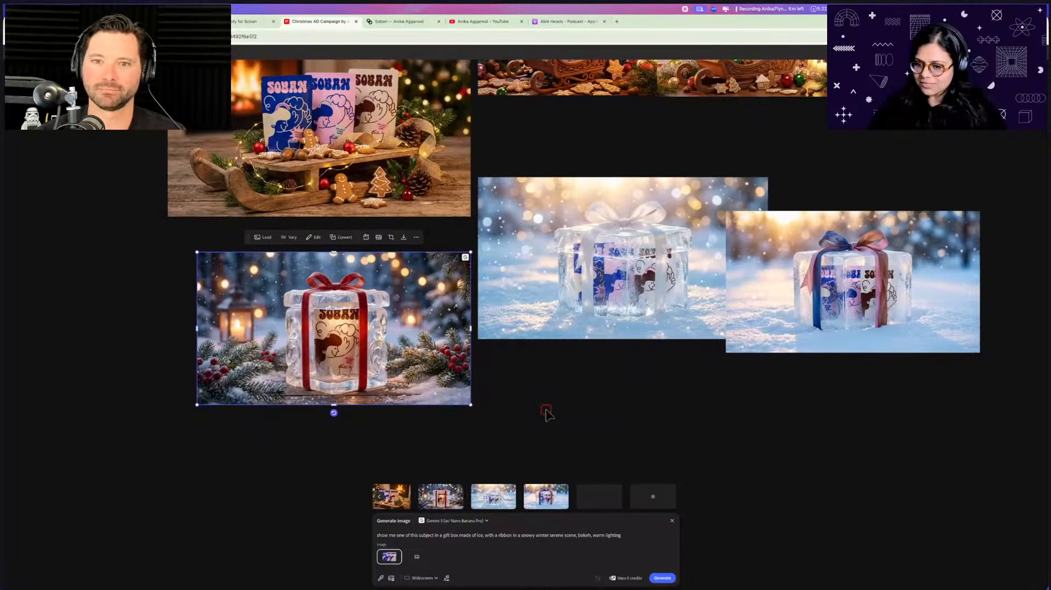
Place the new blue-ribbon and gold-ribbon ice gift box images below the white-ribbon image and enlarge both
{"action": "scroll", "coordinate": [546, 414], "scroll_direction": "down", "scroll_amount": 3}
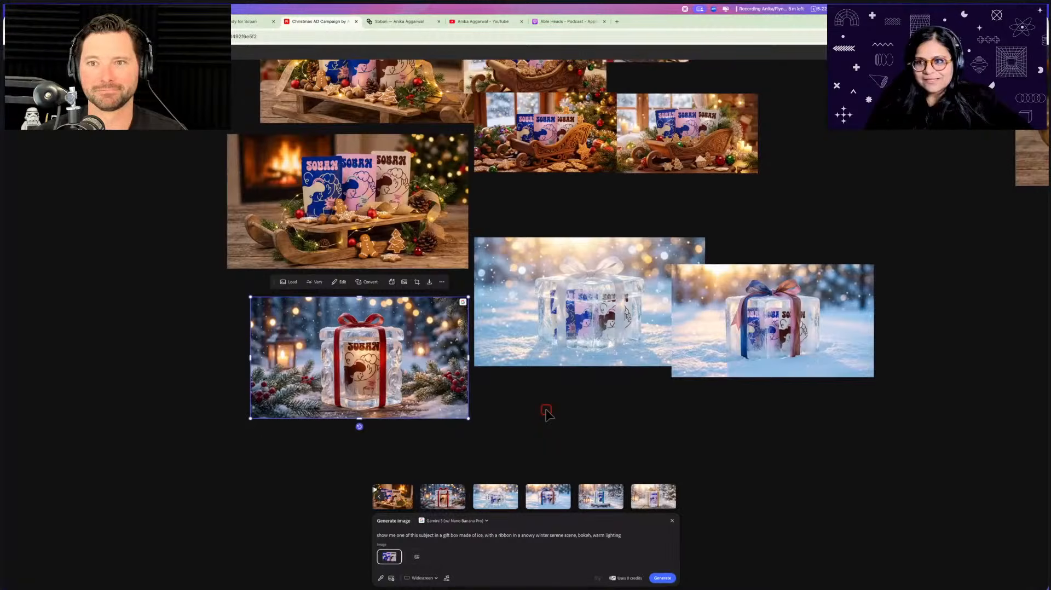
{"action": "scroll", "coordinate": [547, 411], "scroll_direction": "down", "scroll_amount": 1}
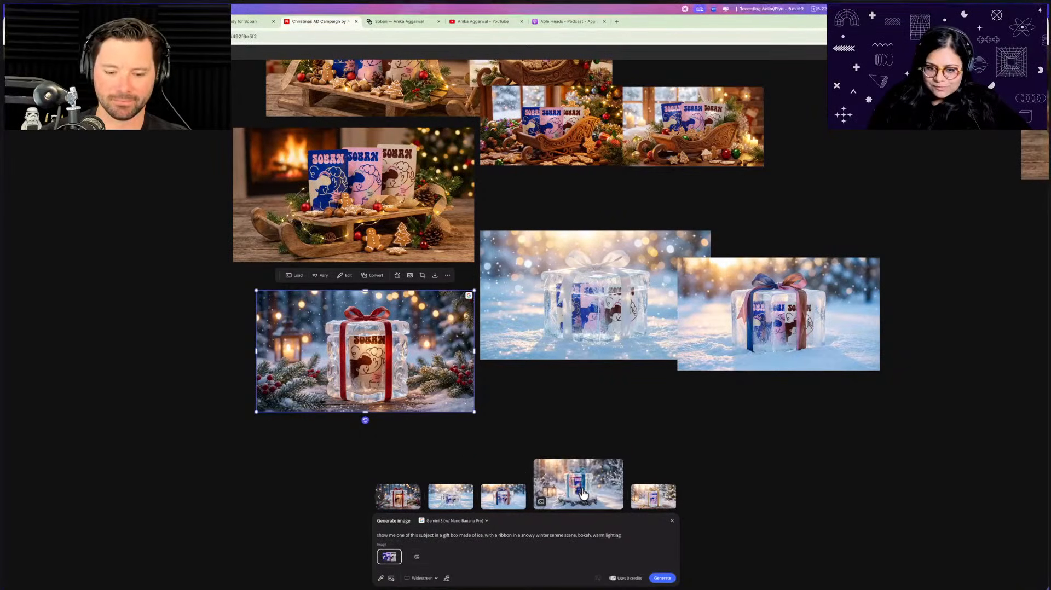
{"action": "left_click_drag", "start_coordinate": [580, 490], "coordinate": [492, 439]}
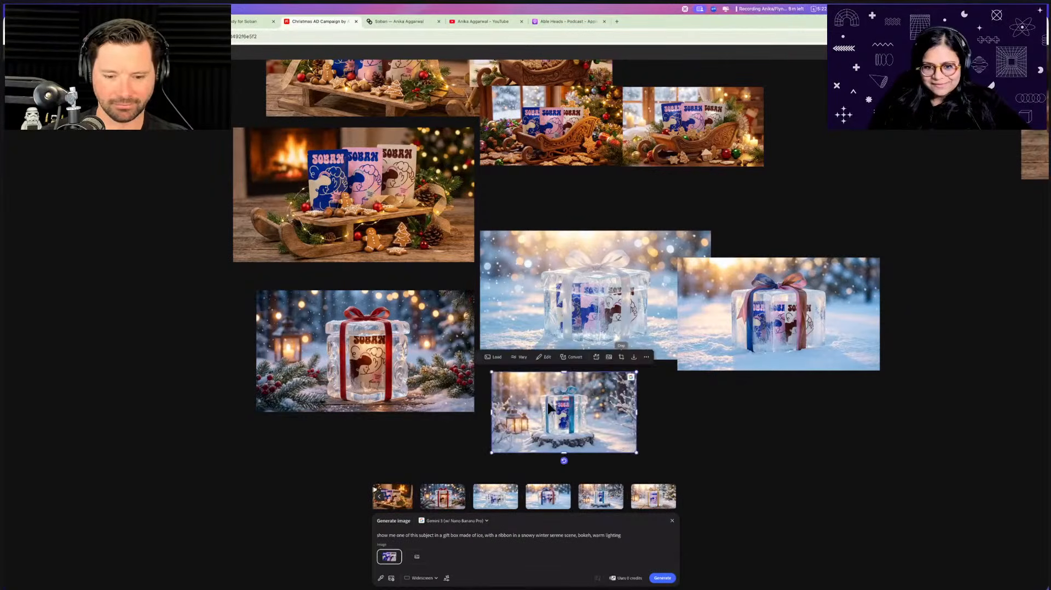
{"action": "left_click_drag", "start_coordinate": [642, 499], "coordinate": [630, 440]}
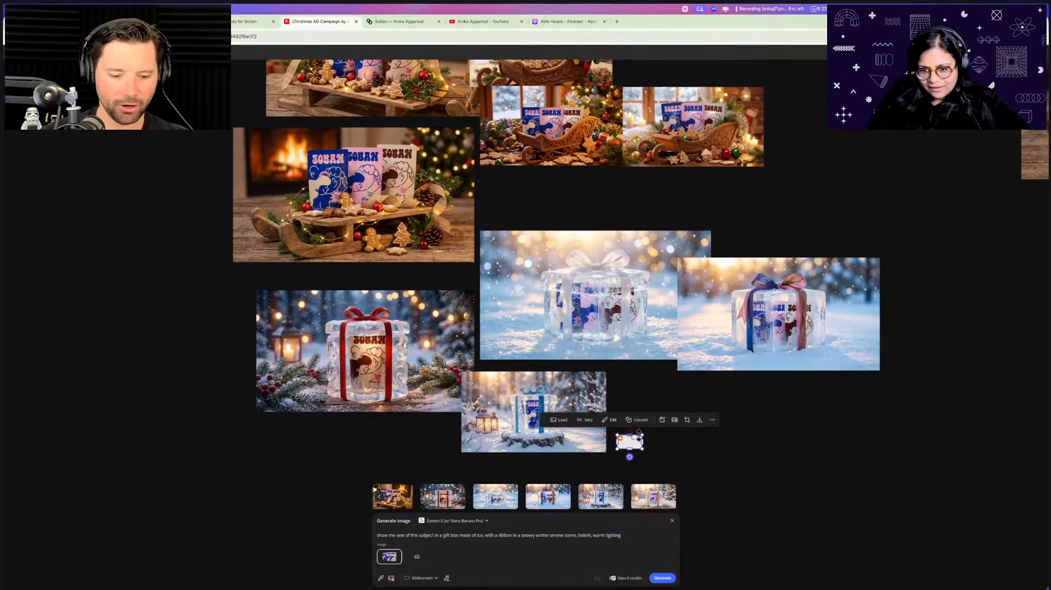
{"action": "left_click_drag", "start_coordinate": [704, 402], "coordinate": [688, 390]}
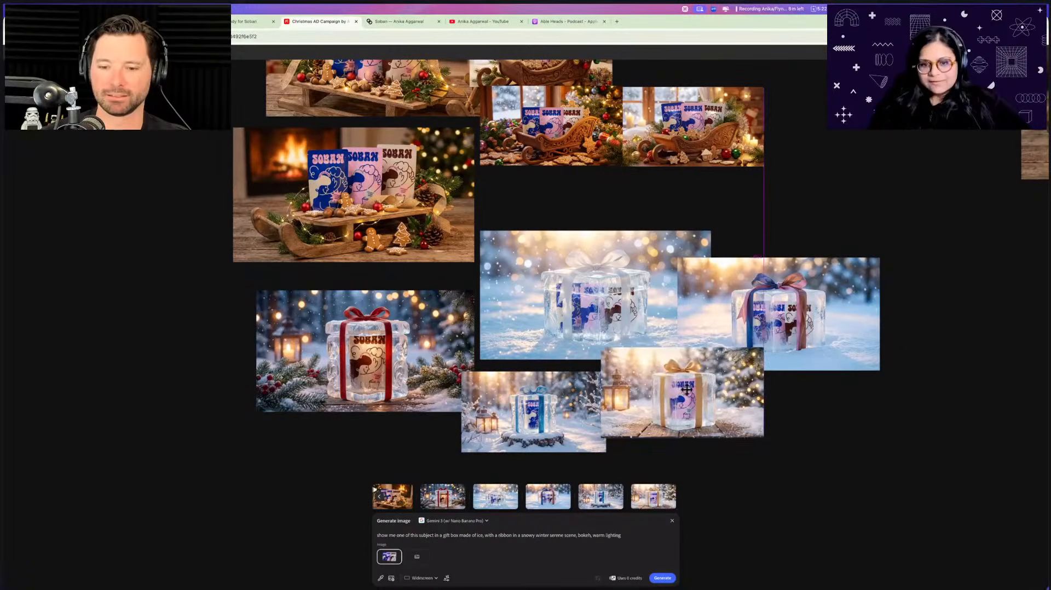
Generate another ice gift box image from the same snowy winter ribbon prompt
{"action": "scroll", "coordinate": [578, 408], "scroll_direction": "down", "scroll_amount": 2}
{"action": "scroll", "coordinate": [578, 407], "scroll_direction": "left", "scroll_amount": 1}
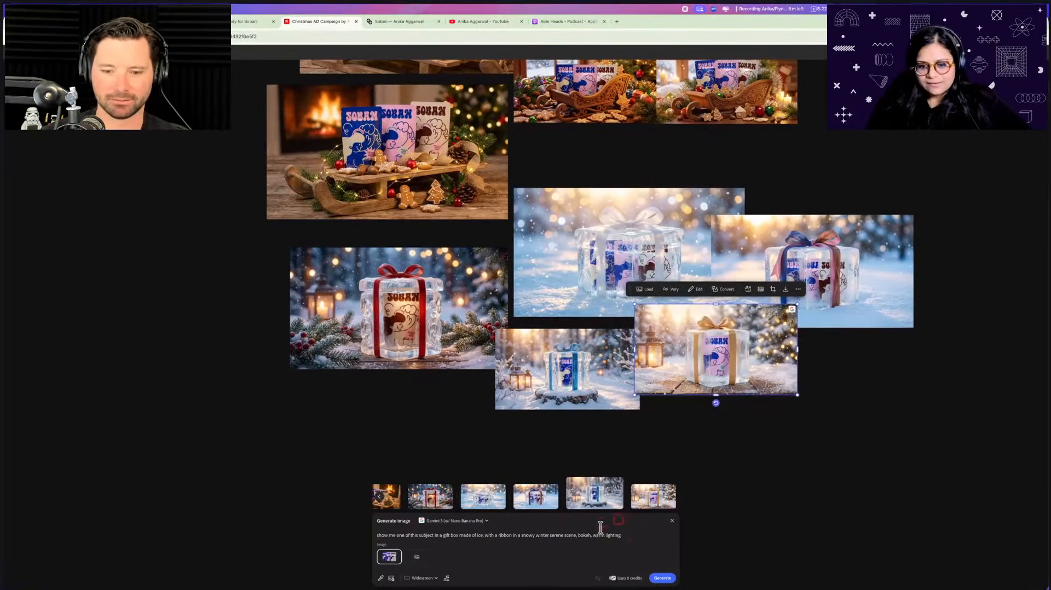
{"action": "left_click", "coordinate": [398, 358]}
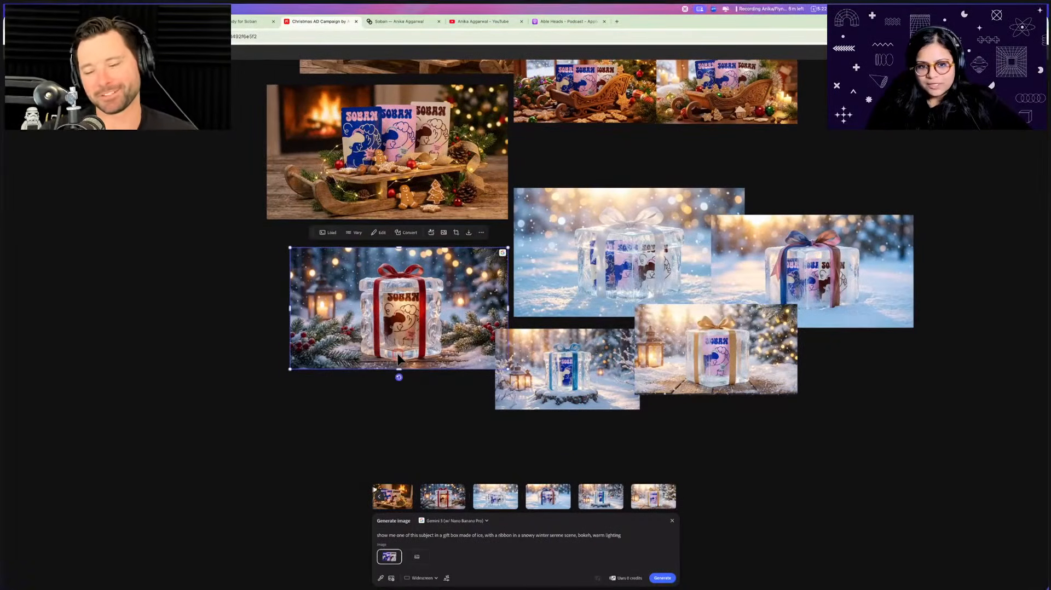
{"action": "scroll", "coordinate": [398, 359], "scroll_direction": "right", "scroll_amount": 1}
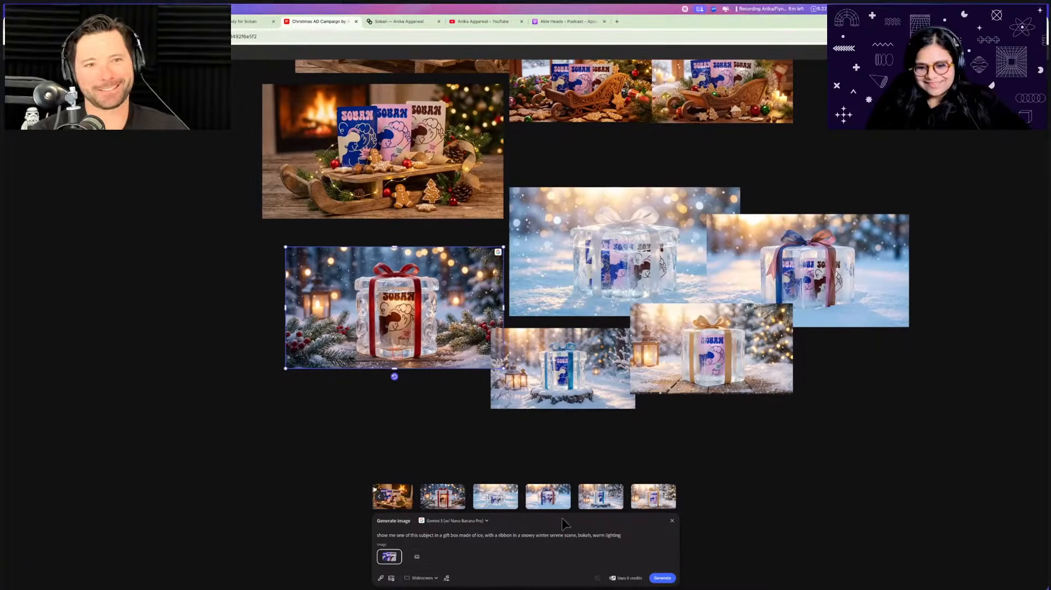
{"action": "left_click", "coordinate": [661, 577]}
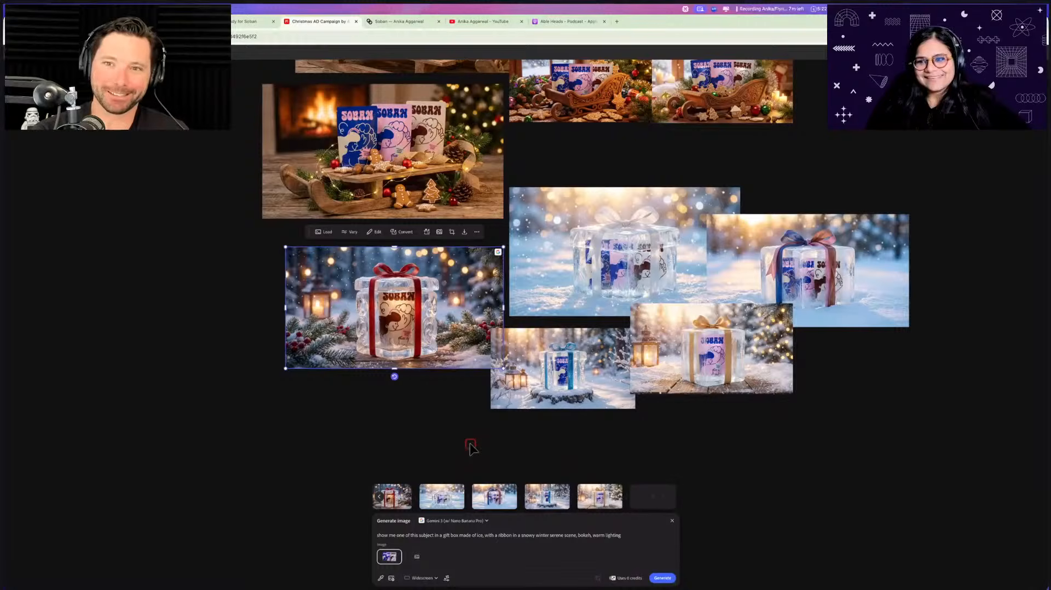
Move the gold-ribbon and blue-ribbon gift box images above the two-tone ribbon image
{"action": "scroll", "coordinate": [471, 448], "scroll_direction": "right", "scroll_amount": 2}
{"action": "left_click_drag", "start_coordinate": [652, 390], "coordinate": [820, 222]}
{"action": "left_click_drag", "start_coordinate": [520, 397], "coordinate": [729, 215]}
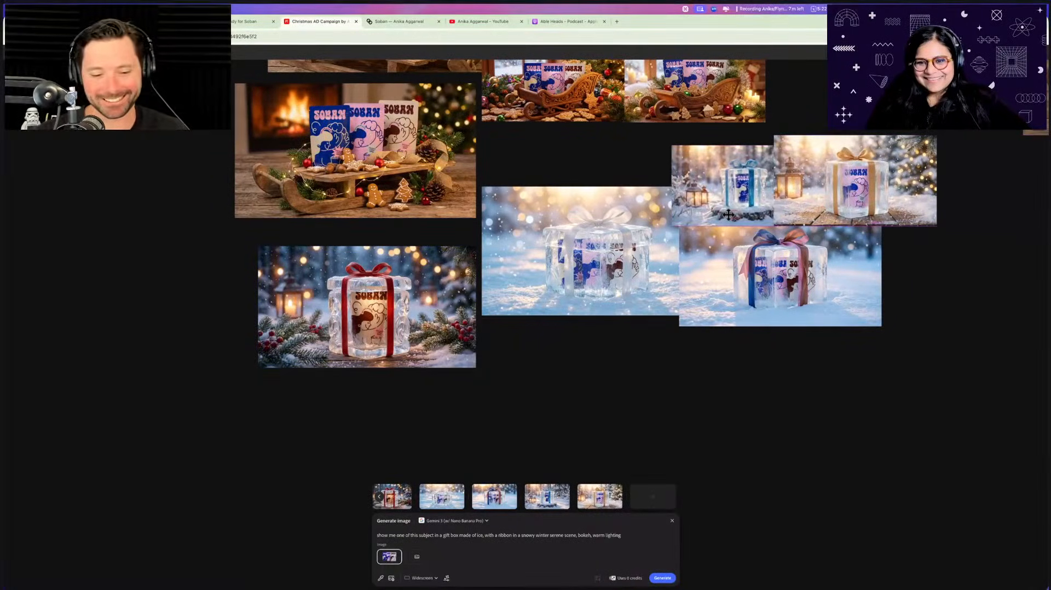
Select the four overlapping ice gift box images, shrink them together and shift the group away from the red-ribbon image
{"action": "left_click", "coordinate": [574, 433]}
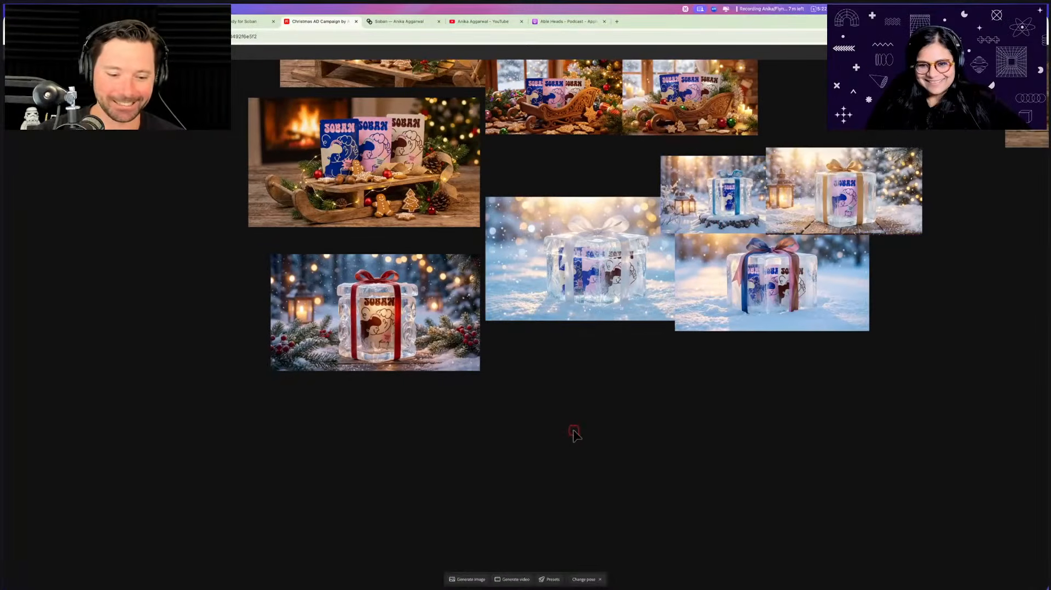
{"action": "scroll", "coordinate": [574, 433], "scroll_direction": "down", "scroll_amount": 3}
{"action": "left_click_drag", "start_coordinate": [511, 369], "coordinate": [697, 291]}
{"action": "left_click_drag", "start_coordinate": [624, 331], "coordinate": [648, 317]}
{"action": "left_click", "coordinate": [561, 418]}
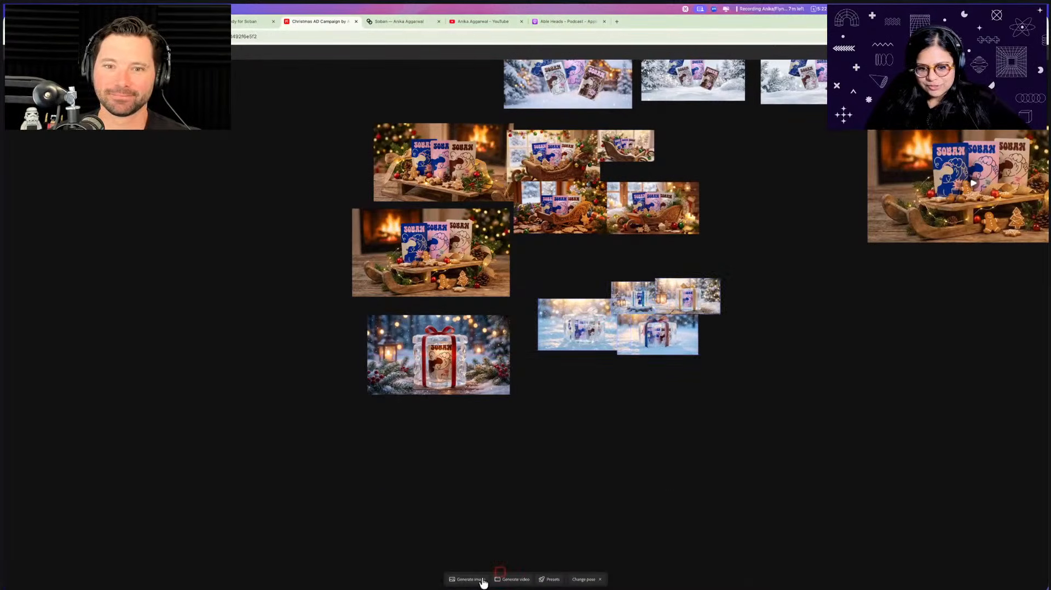
Reopen image generation and look over the scene list and the campaign images and videos on the board
{"action": "left_click", "coordinate": [465, 579]}
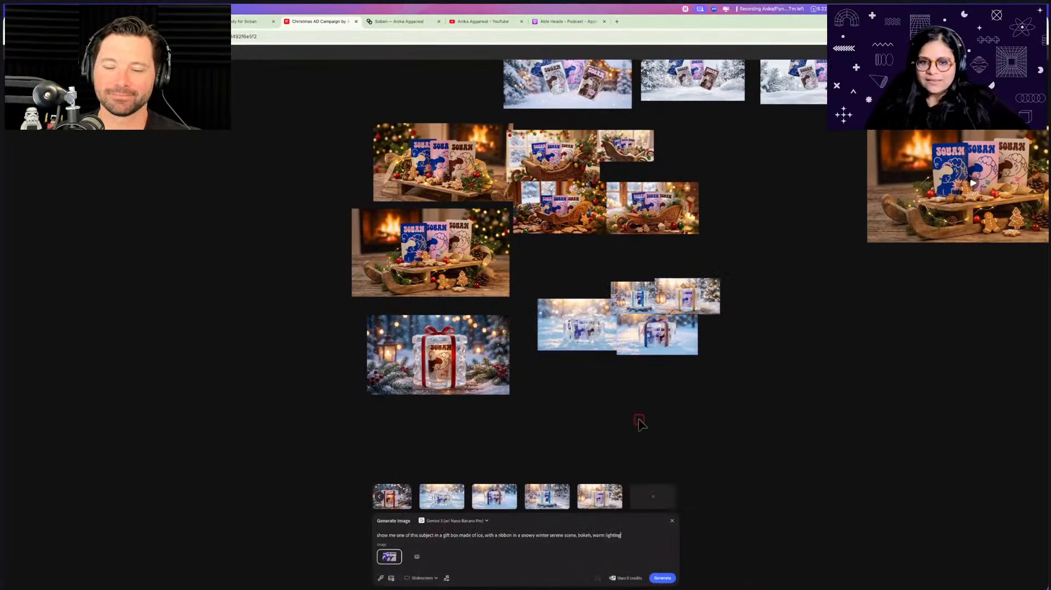
{"action": "scroll", "coordinate": [639, 422], "scroll_direction": "up", "scroll_amount": 2}
{"action": "scroll", "coordinate": [639, 421], "scroll_direction": "right", "scroll_amount": 3}
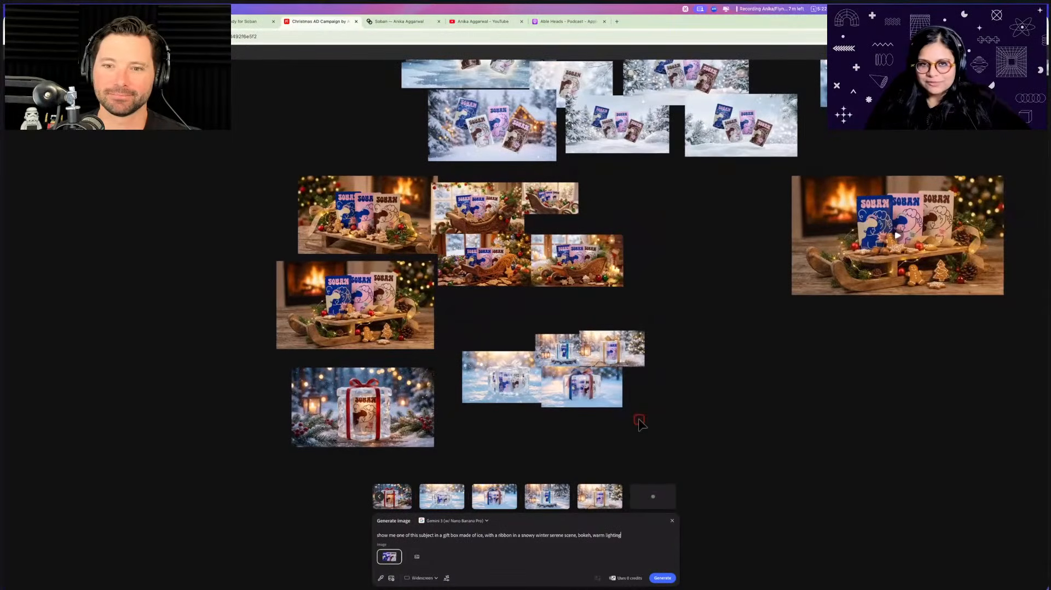
{"action": "scroll", "coordinate": [640, 421], "scroll_direction": "down", "scroll_amount": 5}
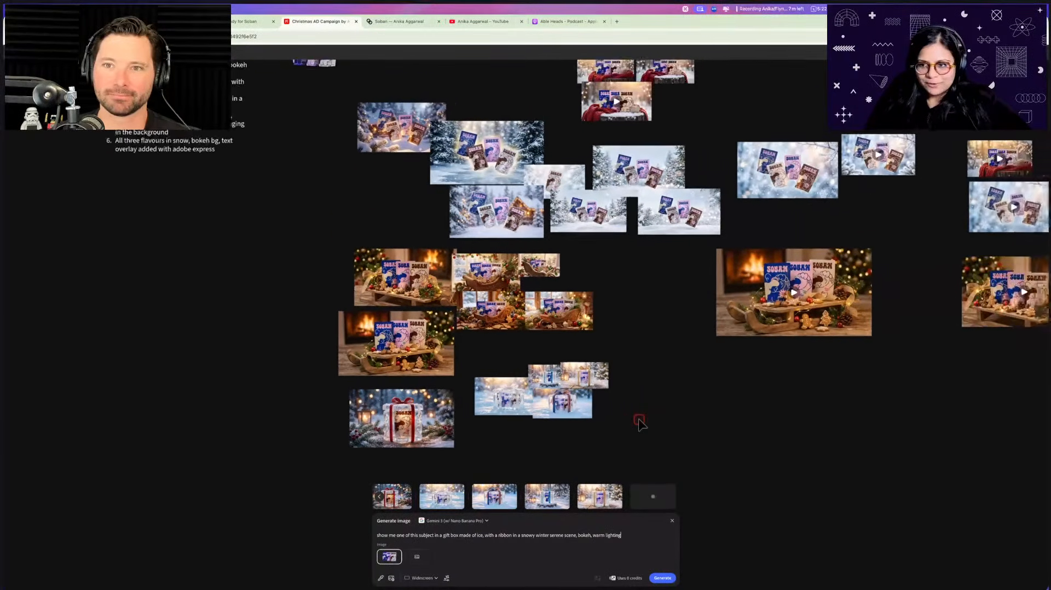
{"action": "scroll", "coordinate": [639, 420], "scroll_direction": "left", "scroll_amount": 2}
{"action": "scroll", "coordinate": [639, 421], "scroll_direction": "down", "scroll_amount": 1}
{"action": "scroll", "coordinate": [640, 420], "scroll_direction": "right", "scroll_amount": 2}
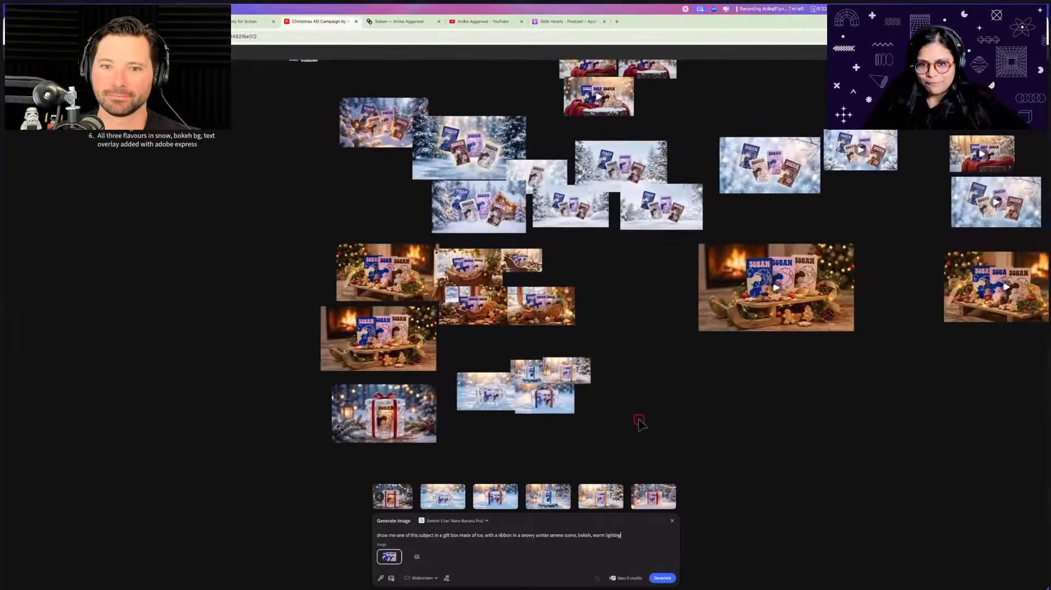
{"action": "scroll", "coordinate": [639, 421], "scroll_direction": "down", "scroll_amount": 2}
{"action": "scroll", "coordinate": [640, 422], "scroll_direction": "down", "scroll_amount": 4}
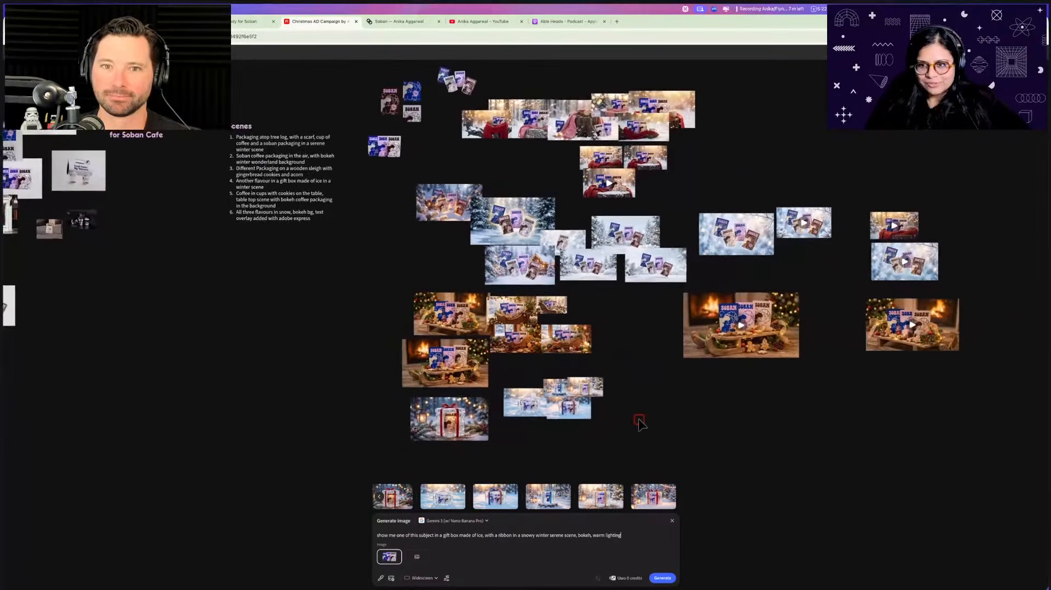
{"action": "scroll", "coordinate": [640, 421], "scroll_direction": "up", "scroll_amount": 4}
{"action": "scroll", "coordinate": [639, 421], "scroll_direction": "up", "scroll_amount": 4}
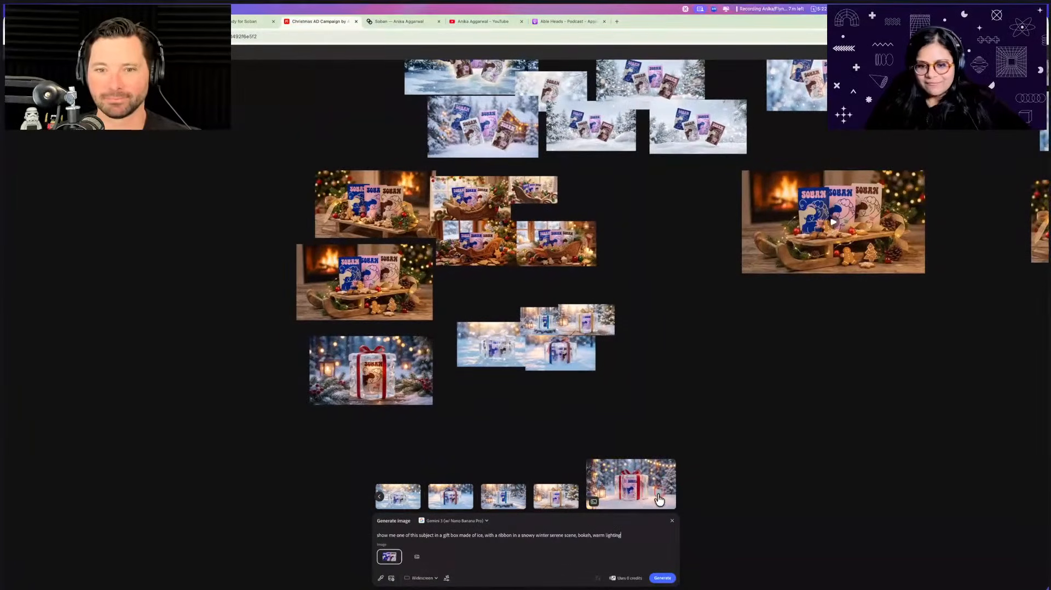
Place the newly generated red-ribbon gift box image on the board, enlarge it and set it beside the first red-ribbon image
{"action": "left_click_drag", "start_coordinate": [527, 424], "coordinate": [633, 335]}
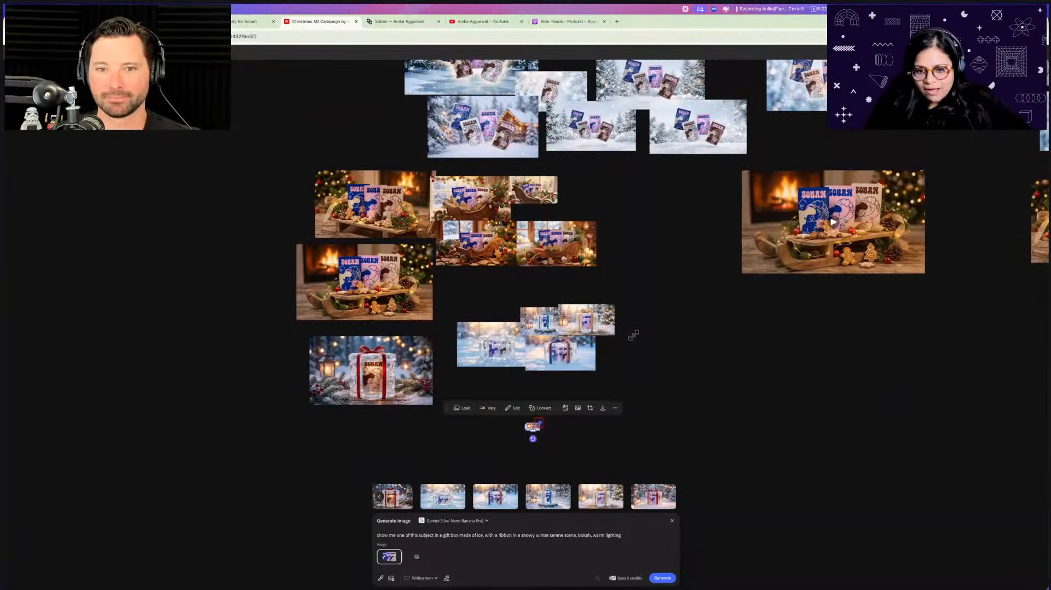
{"action": "left_click_drag", "start_coordinate": [592, 406], "coordinate": [488, 408]}
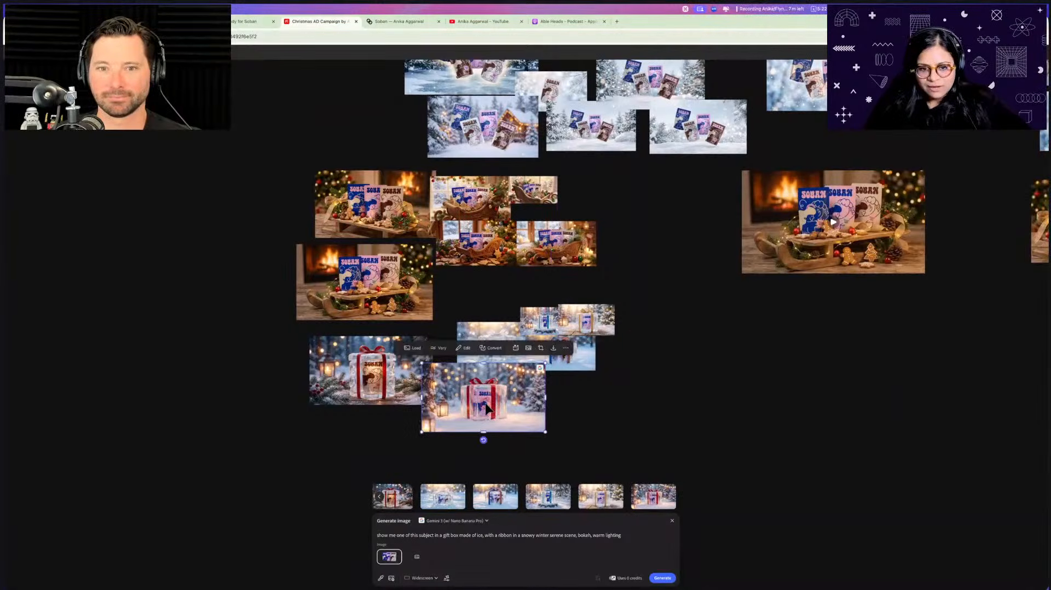
{"action": "scroll", "coordinate": [486, 408], "scroll_direction": "up", "scroll_amount": 3}
{"action": "scroll", "coordinate": [486, 408], "scroll_direction": "up", "scroll_amount": 2}
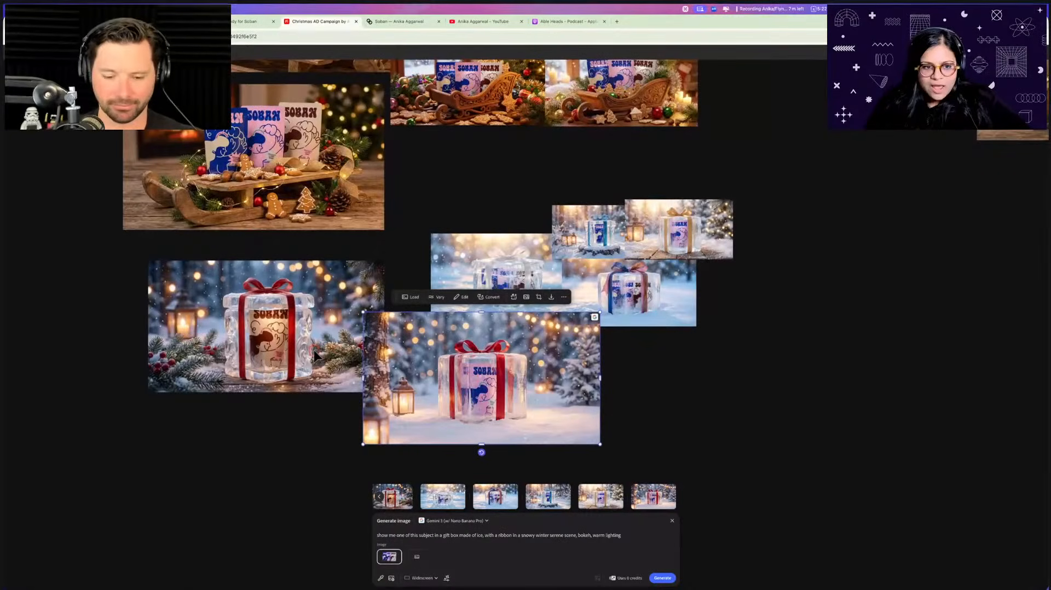
Start a video generation, clear the old prompt and replace the sleigh first frame with the original red-ribbon ice gift box image
{"action": "left_click", "coordinate": [298, 357]}
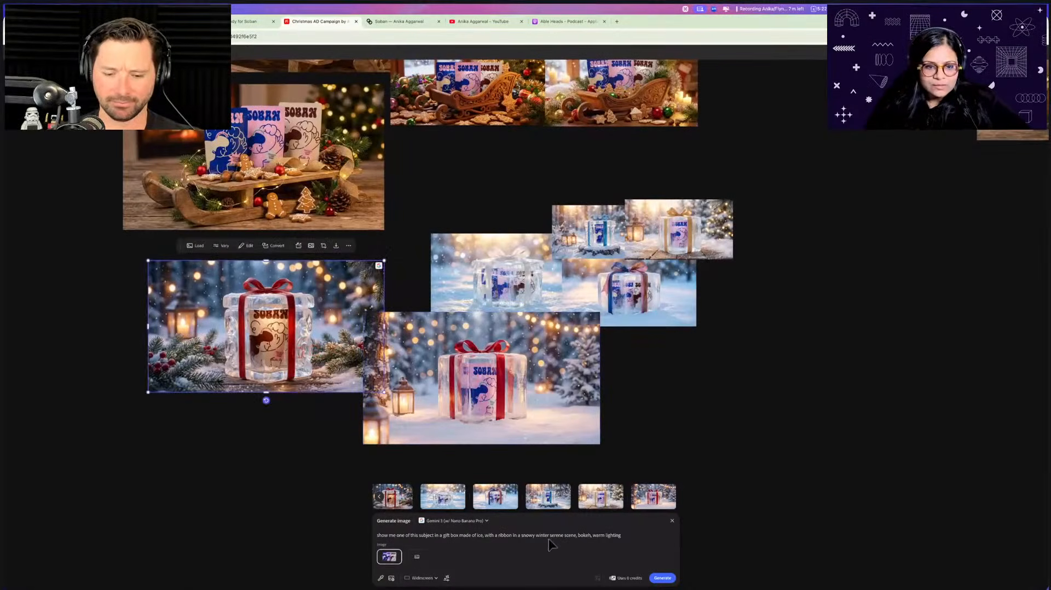
{"action": "left_click", "coordinate": [709, 429]}
{"action": "left_click", "coordinate": [515, 579]}
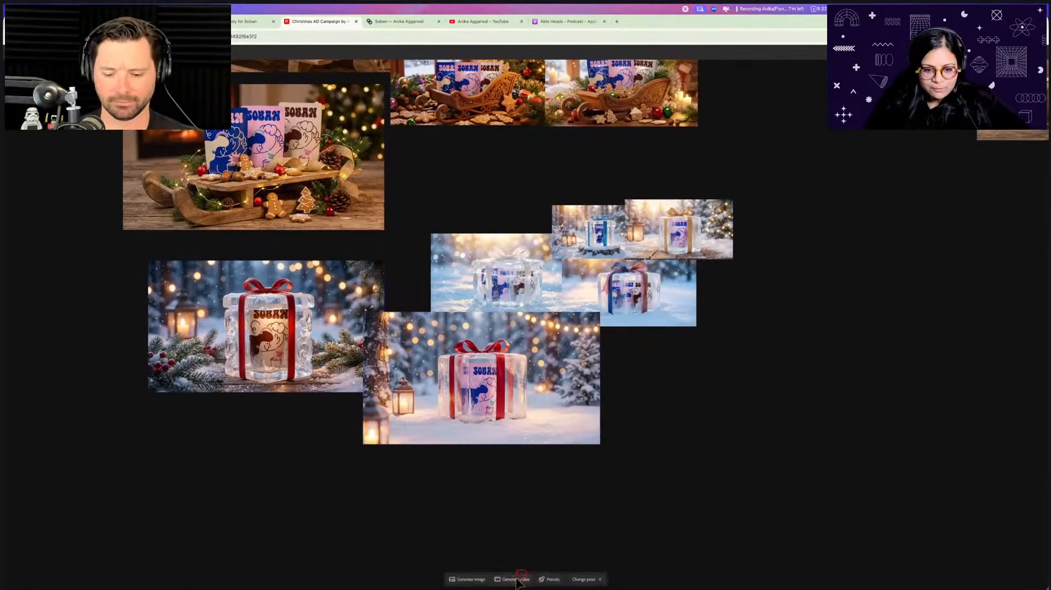
{"action": "key", "text": "super+a"}
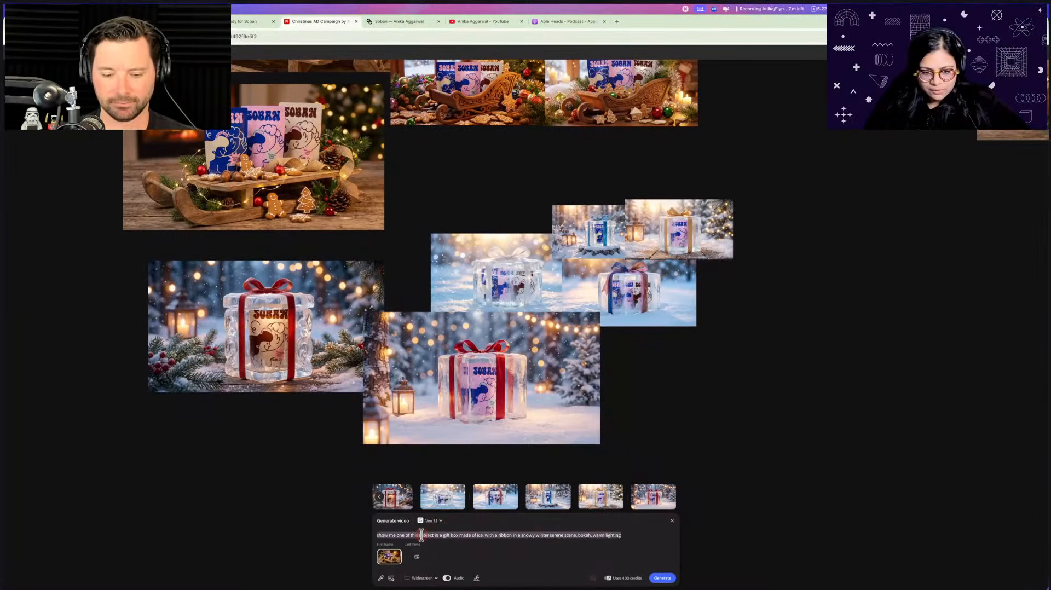
{"action": "key", "text": "BackSpace"}
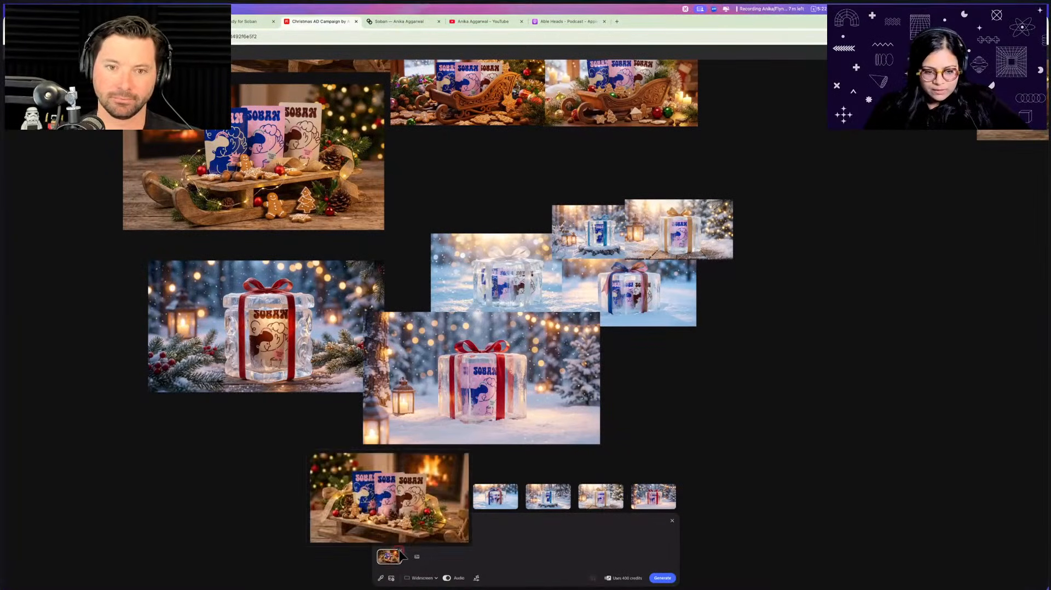
{"action": "left_click", "coordinate": [399, 552]}
{"action": "left_click", "coordinate": [381, 578]}
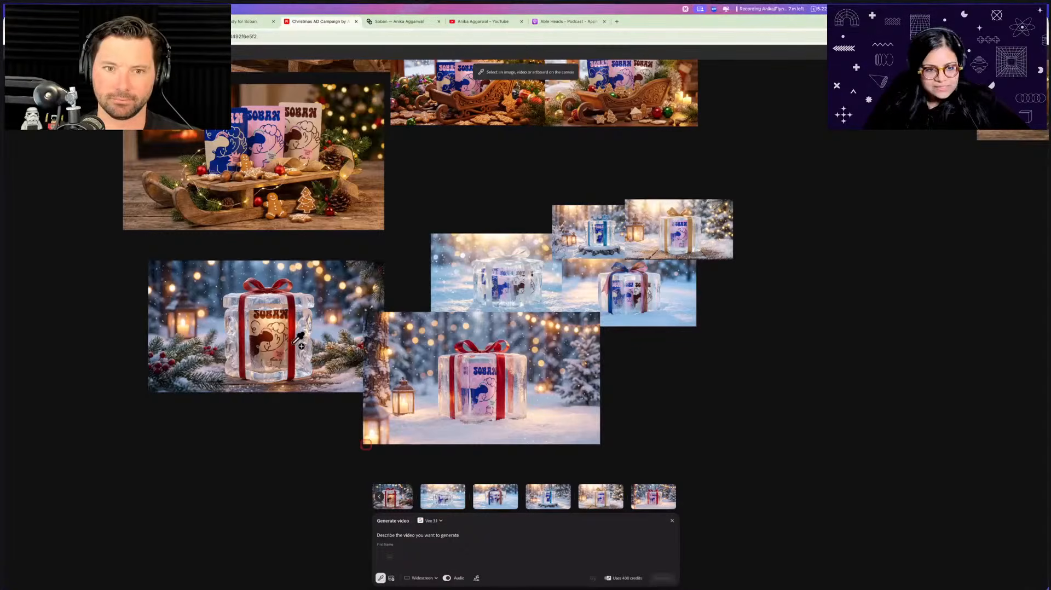
{"action": "left_click", "coordinate": [292, 326]}
Generate a Veo 3.1 video with the prompt "zoom in on the scene with subtle animation and snow falling"
{"action": "left_click", "coordinate": [539, 532]}
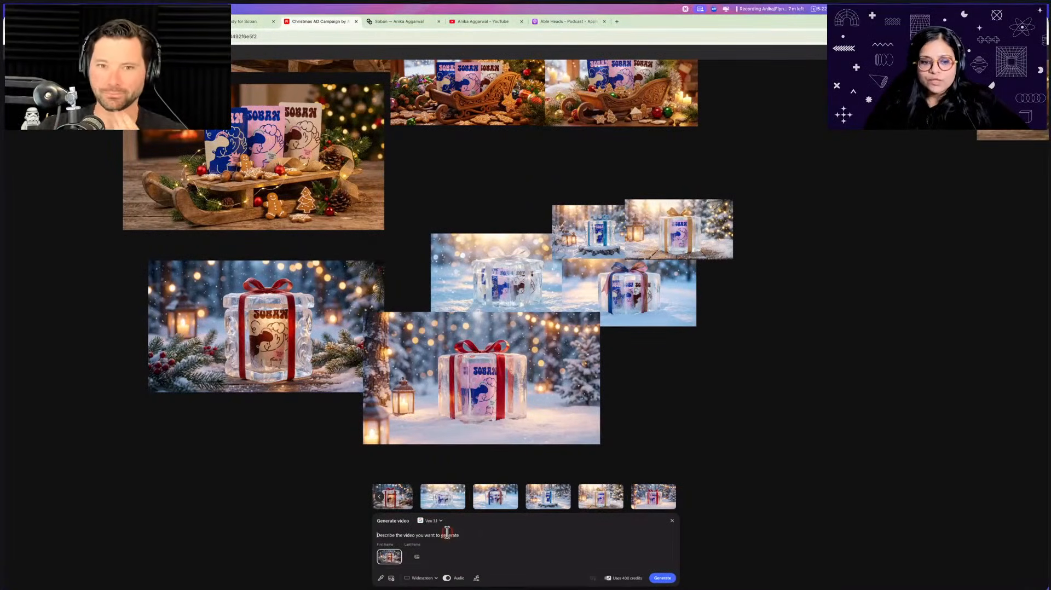
{"action": "type", "text": "zoom"}
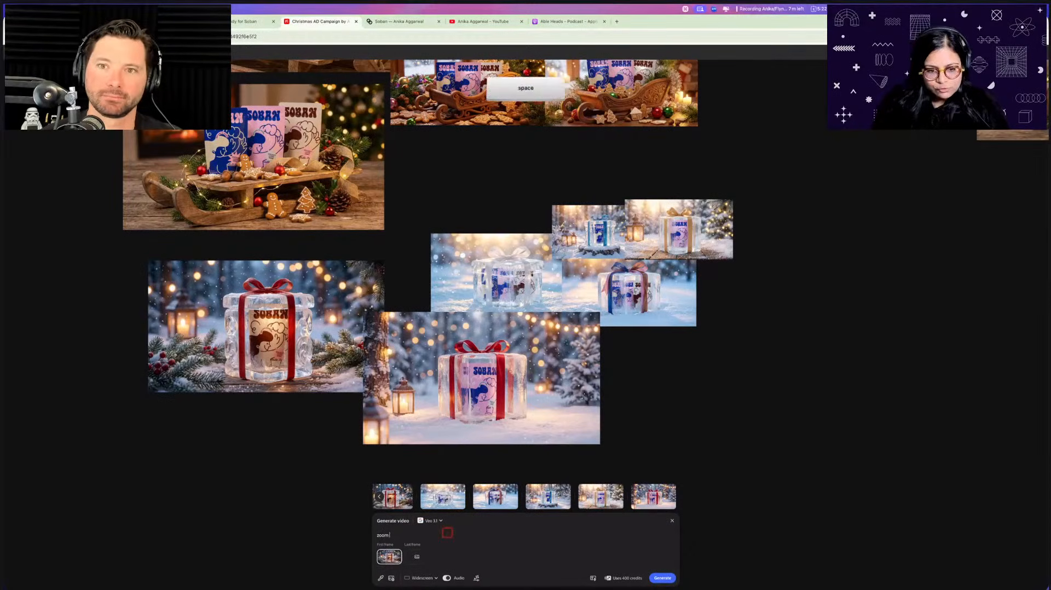
{"action": "type", "text": " in on the scene"}
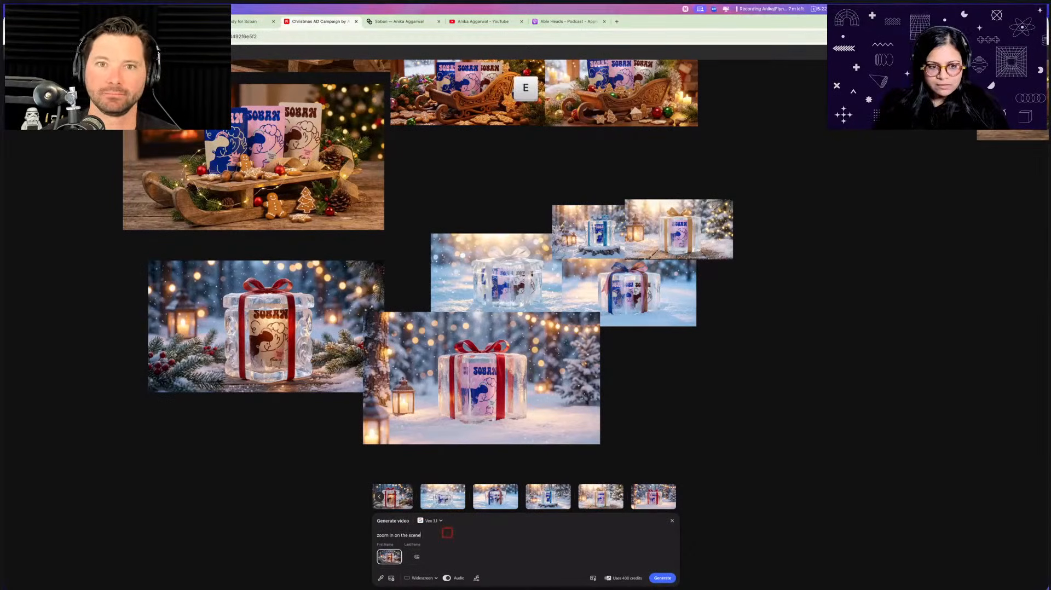
{"action": "type", "text": " with subtle"}
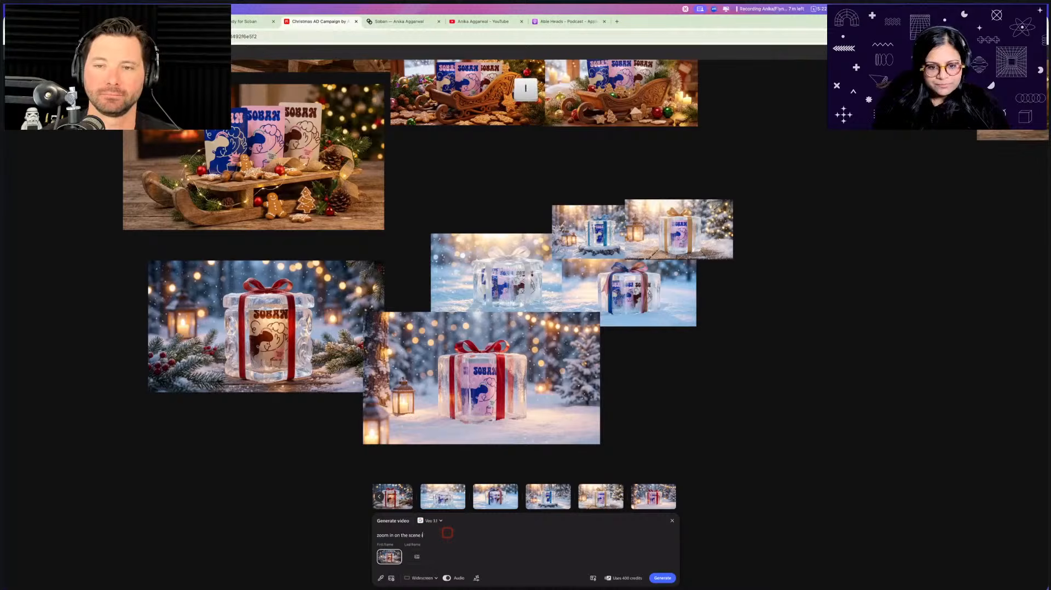
{"action": "type", "text": " anima"}
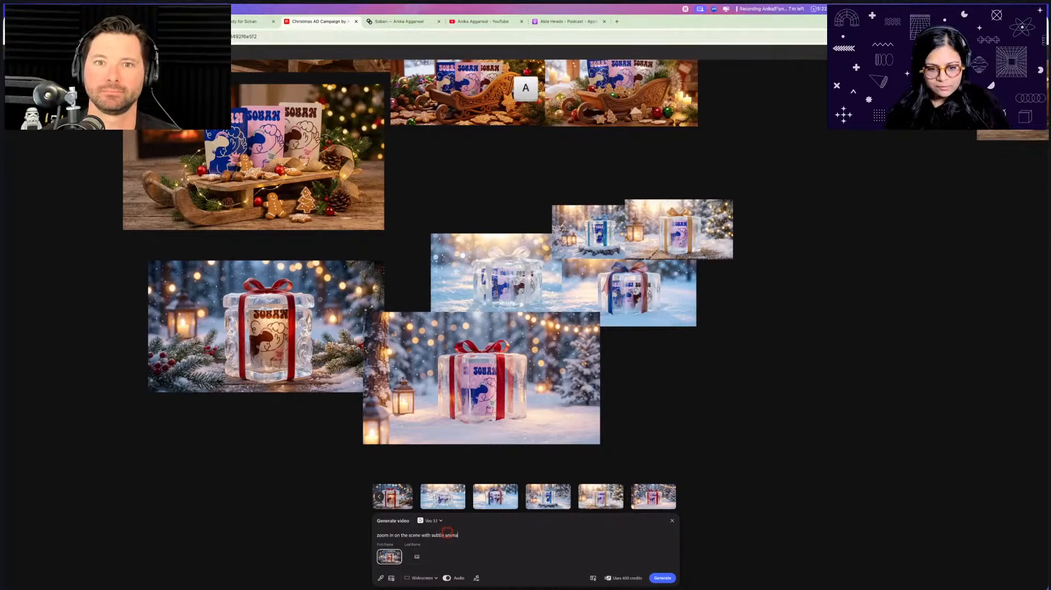
{"action": "type", "text": "tion and snow falling"}
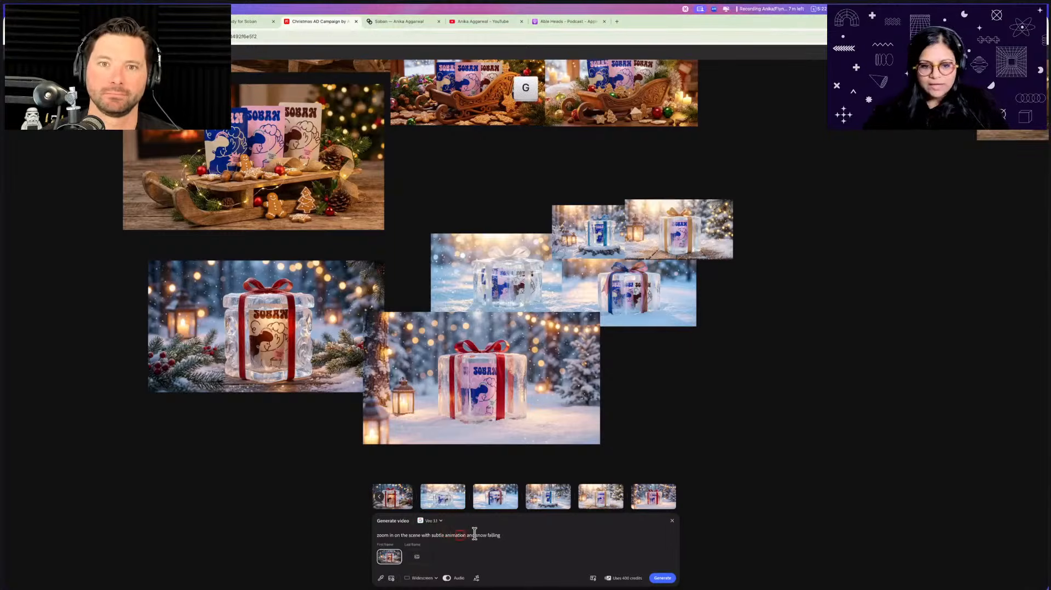
{"action": "left_click", "coordinate": [659, 580]}
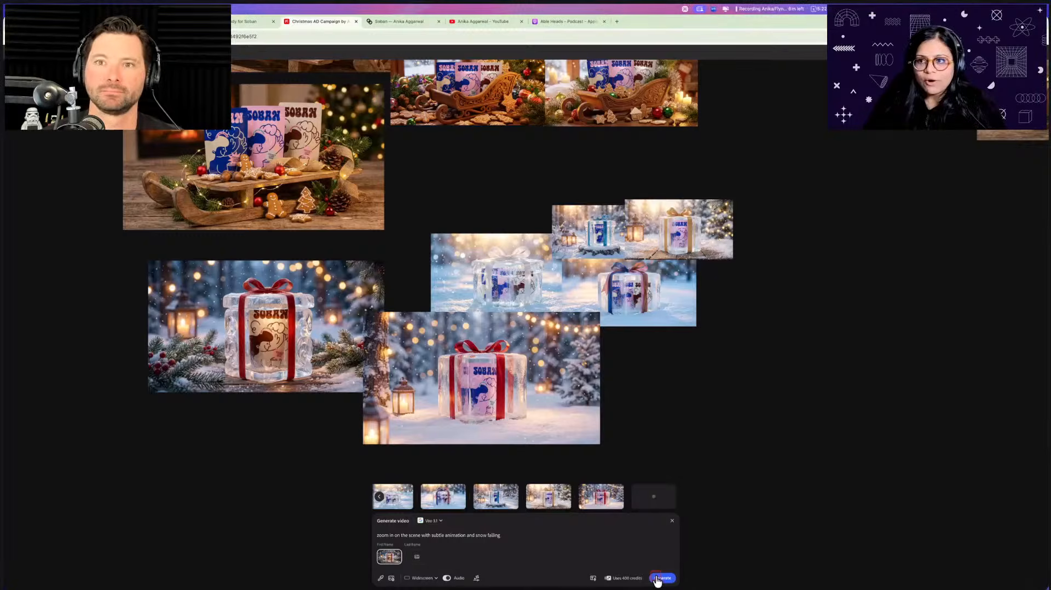
Switch the video model to Firefly Video and generate another video from the same prompt and first frame
{"action": "triple_click", "coordinate": [443, 535]}
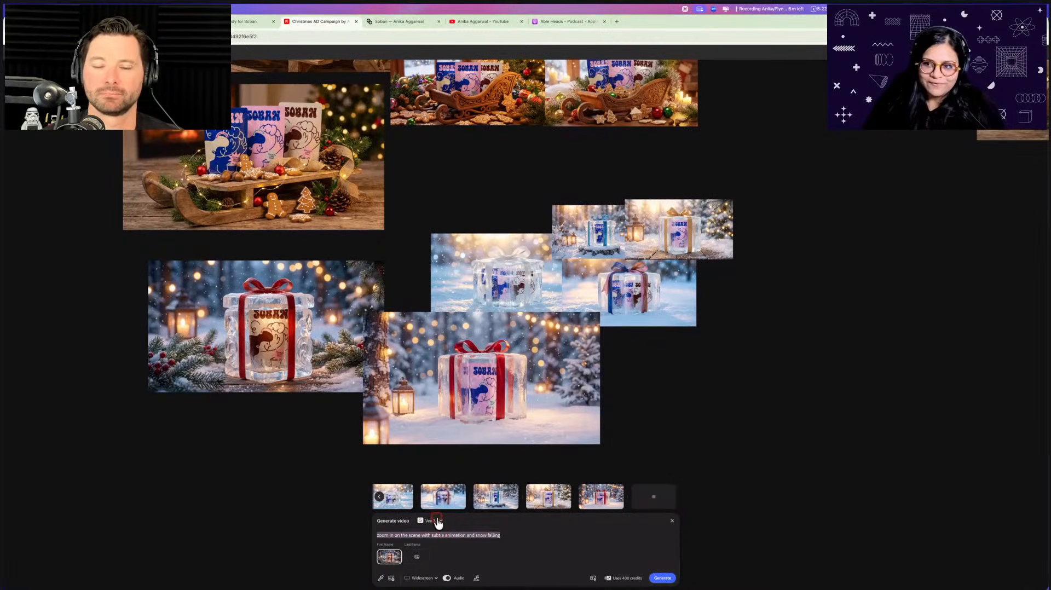
{"action": "left_click", "coordinate": [438, 521]}
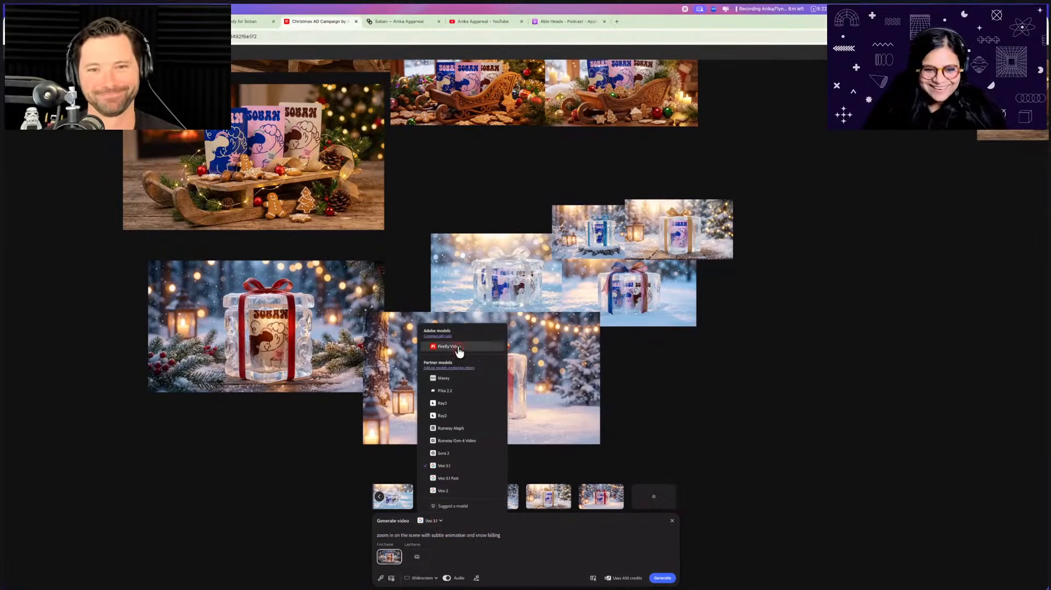
{"action": "left_click", "coordinate": [458, 348]}
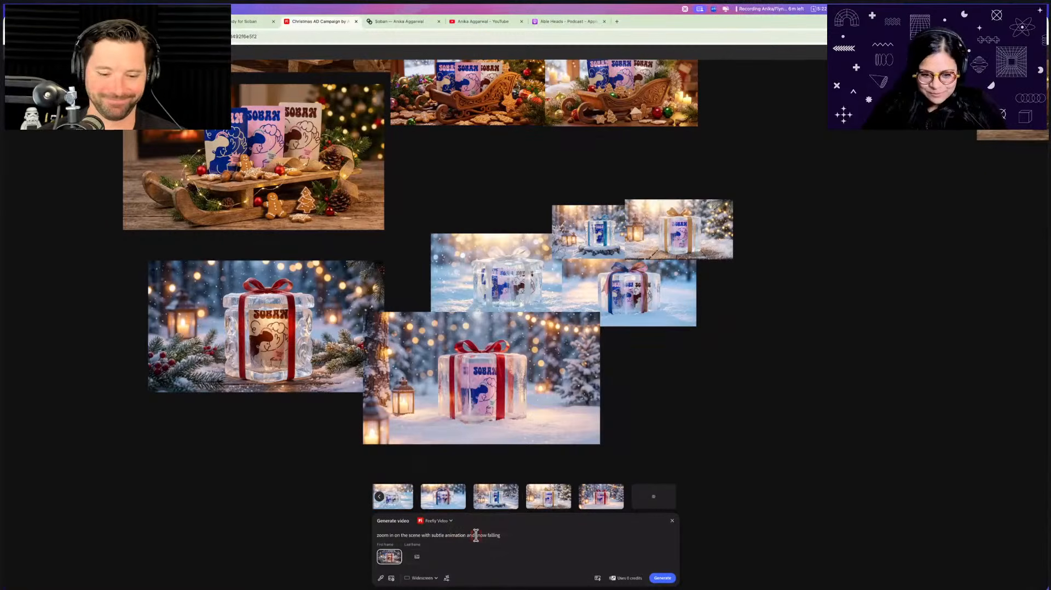
{"action": "left_click", "coordinate": [658, 580]}
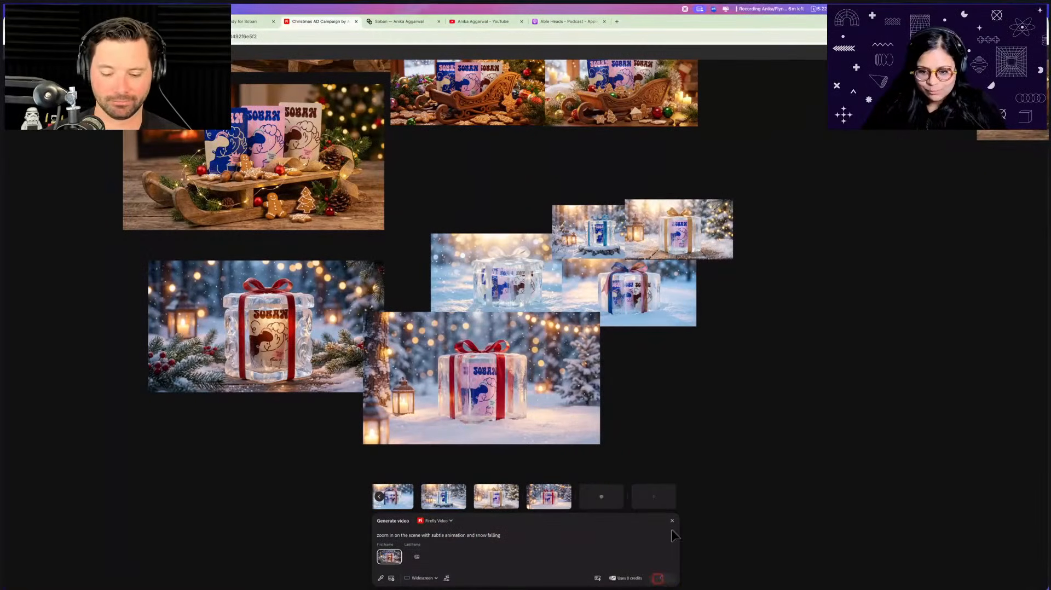
Move the newest red-ribbon gift box image beside the gold-ribbon one and shrink it to about half its width
{"action": "left_click_drag", "start_coordinate": [517, 359], "coordinate": [856, 206]}
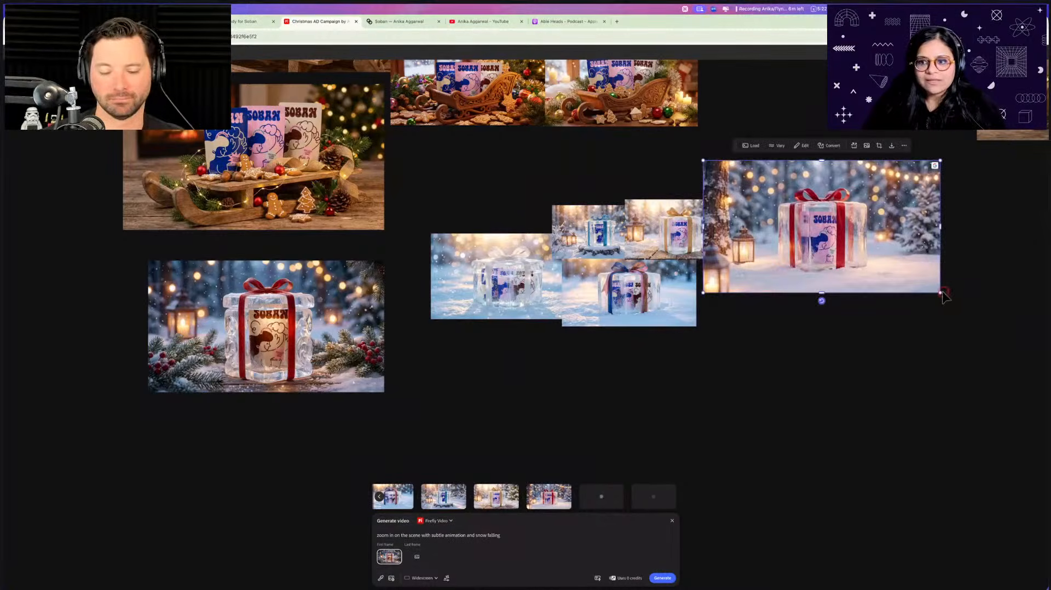
{"action": "left_click_drag", "start_coordinate": [942, 292], "coordinate": [823, 227]}
{"action": "left_click_drag", "start_coordinate": [777, 200], "coordinate": [802, 230]}
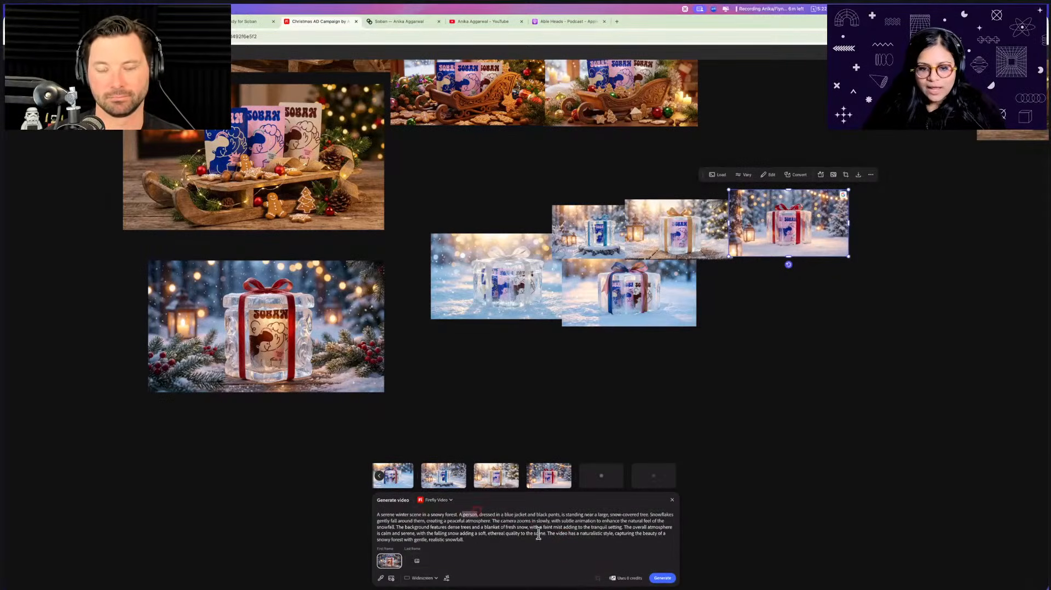
Delete the sentence about the person in a blue jacket from the expanded prompt and generate another Firefly Video clip
{"action": "left_click_drag", "start_coordinate": [539, 533], "coordinate": [539, 538]}
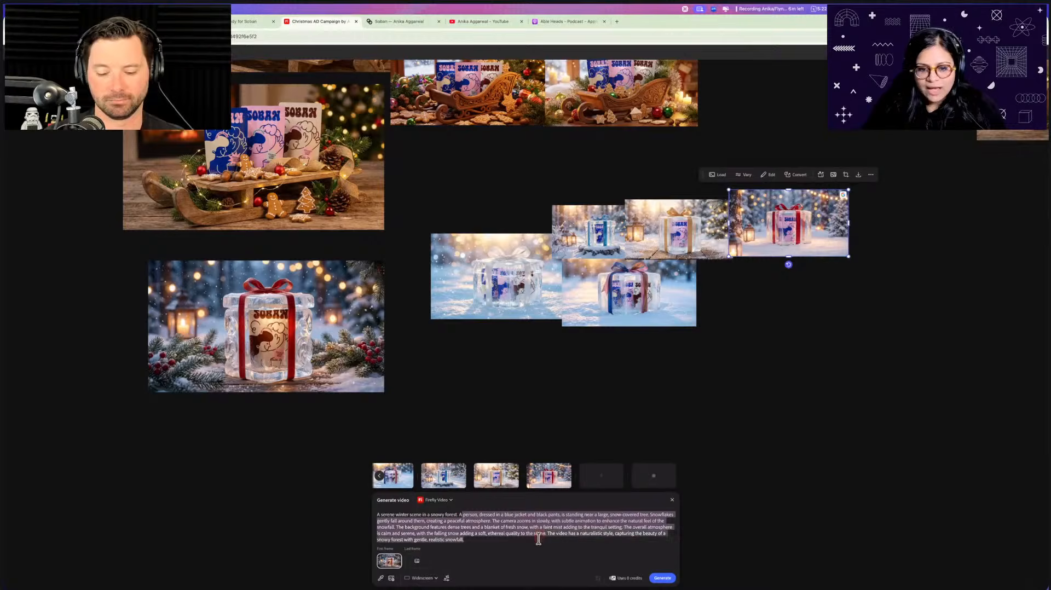
{"action": "left_click", "coordinate": [475, 516]}
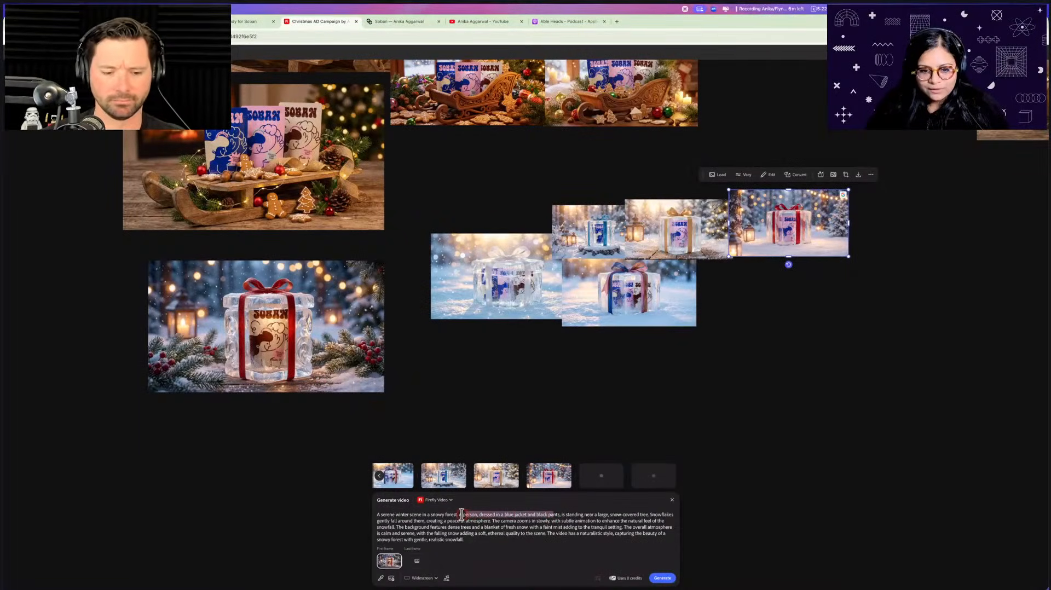
{"action": "left_click_drag", "start_coordinate": [579, 516], "coordinate": [650, 515]}
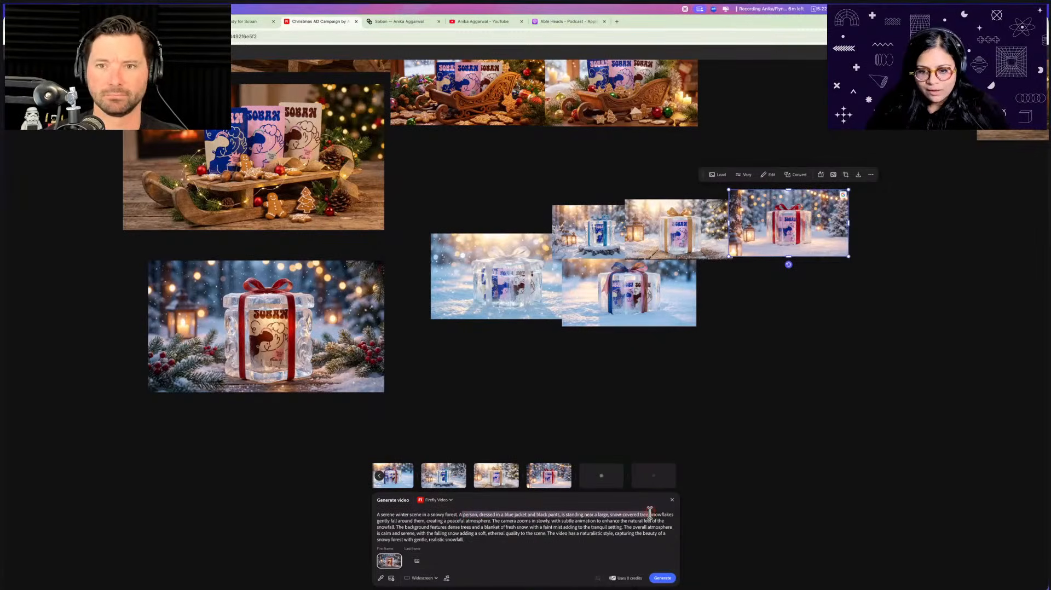
{"action": "key", "text": "BackSpace"}
{"action": "key", "text": "BackSpace"}
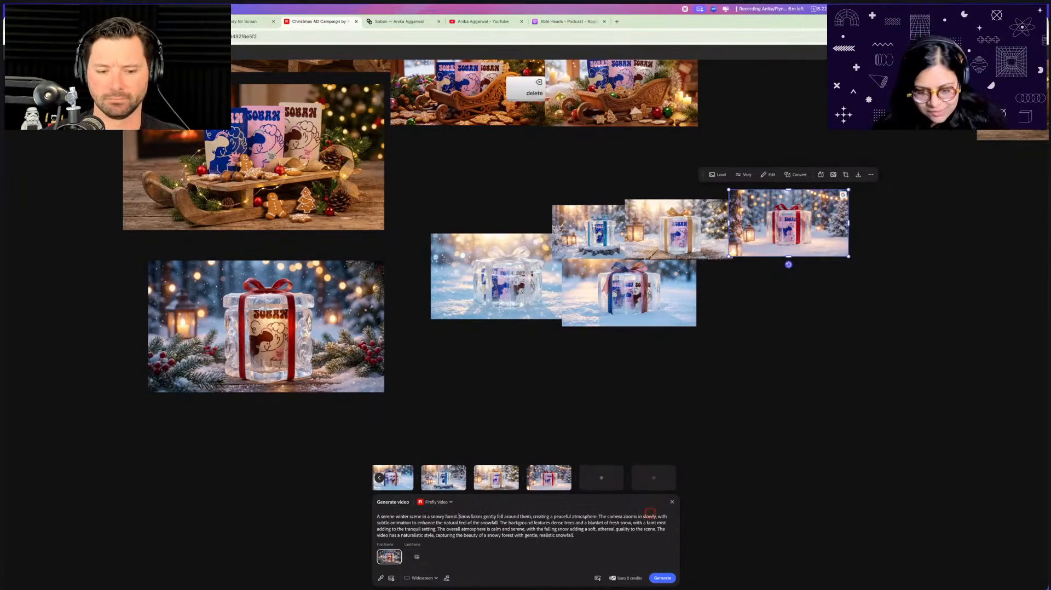
{"action": "left_click", "coordinate": [663, 578]}
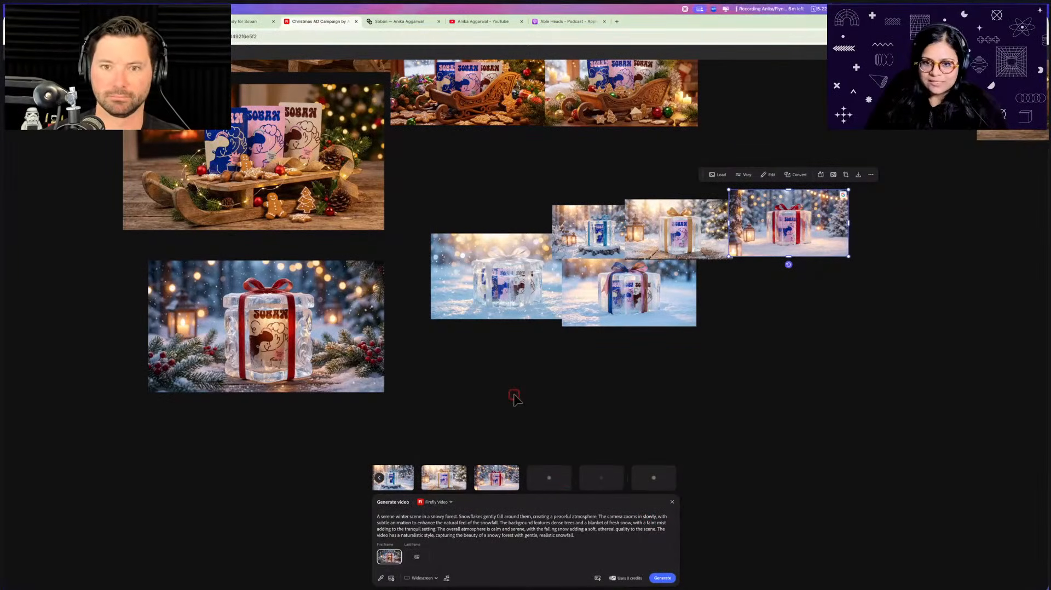
{"action": "scroll", "coordinate": [515, 398], "scroll_direction": "down", "scroll_amount": 6}
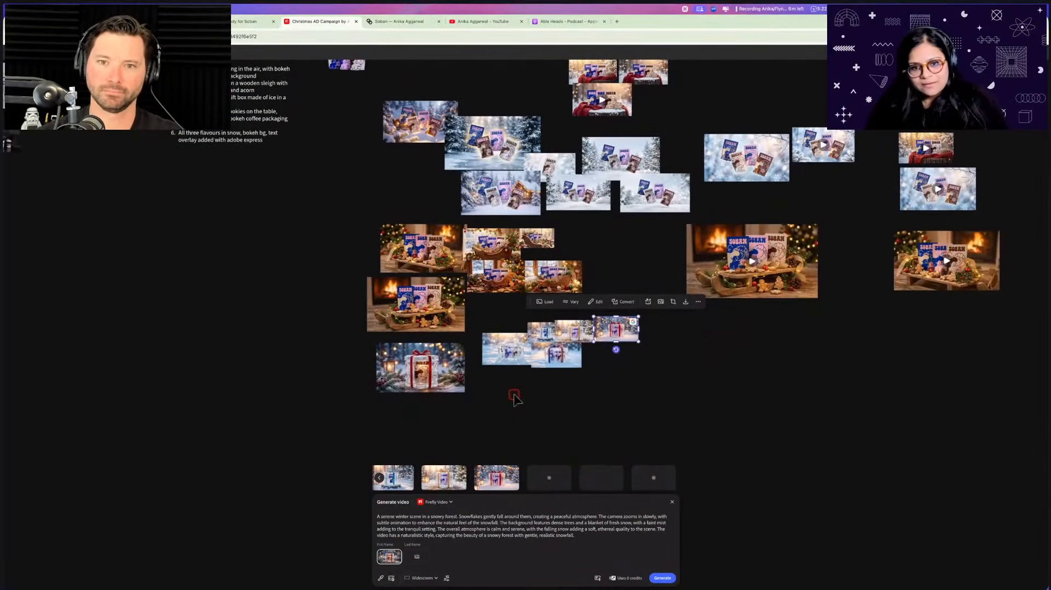
Review the written scene list against the generated images and check the video generation setup for the selected red-ribbon gift box image
{"action": "left_click", "coordinate": [396, 417]}
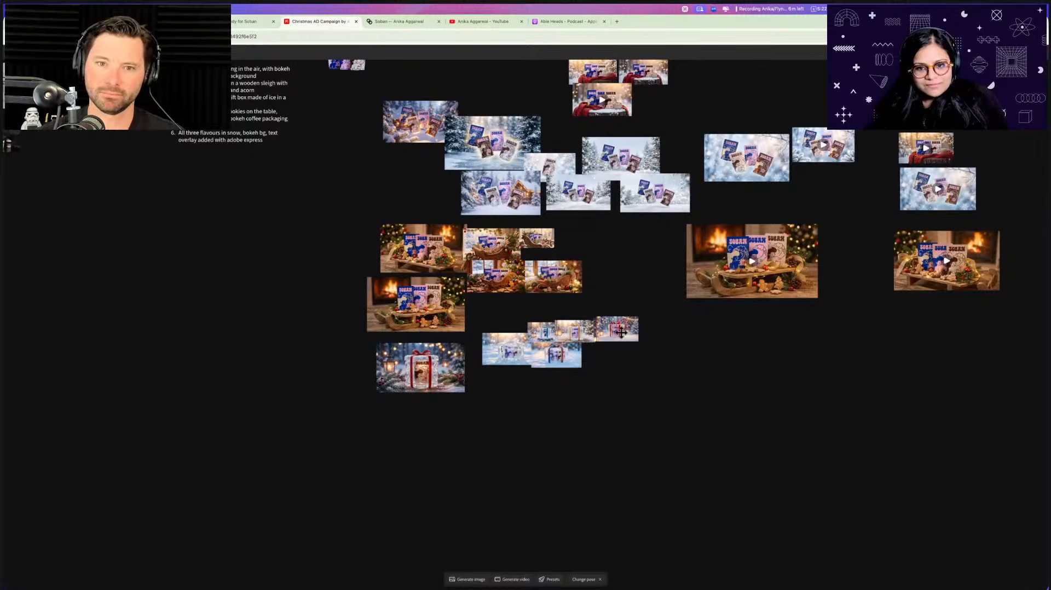
{"action": "left_click", "coordinate": [621, 332]}
{"action": "scroll", "coordinate": [277, 219], "scroll_direction": "up", "scroll_amount": 3}
{"action": "scroll", "coordinate": [277, 219], "scroll_direction": "left", "scroll_amount": 3}
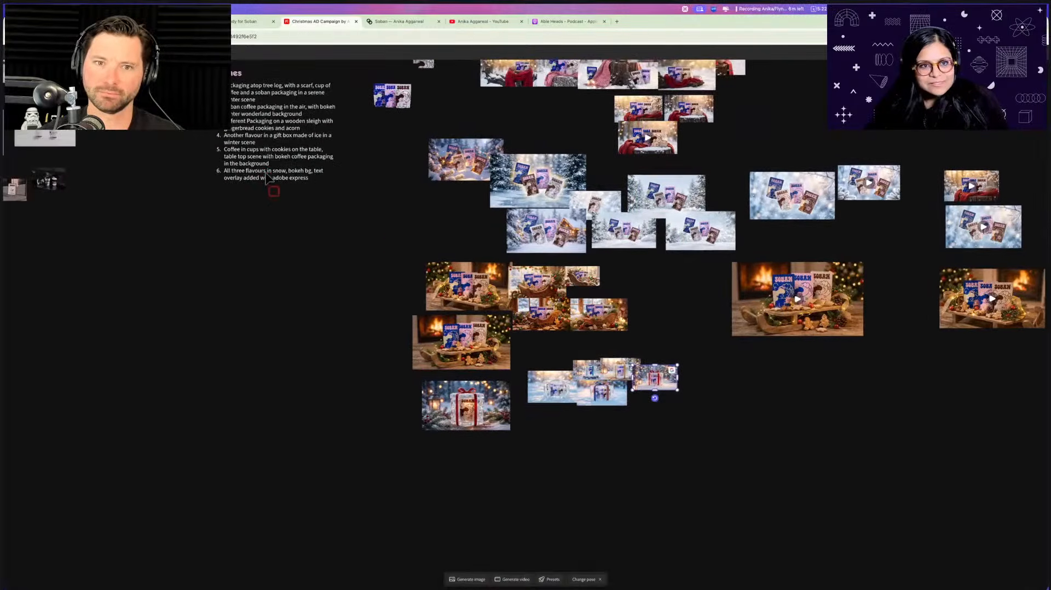
{"action": "scroll", "coordinate": [268, 178], "scroll_direction": "up", "scroll_amount": 3}
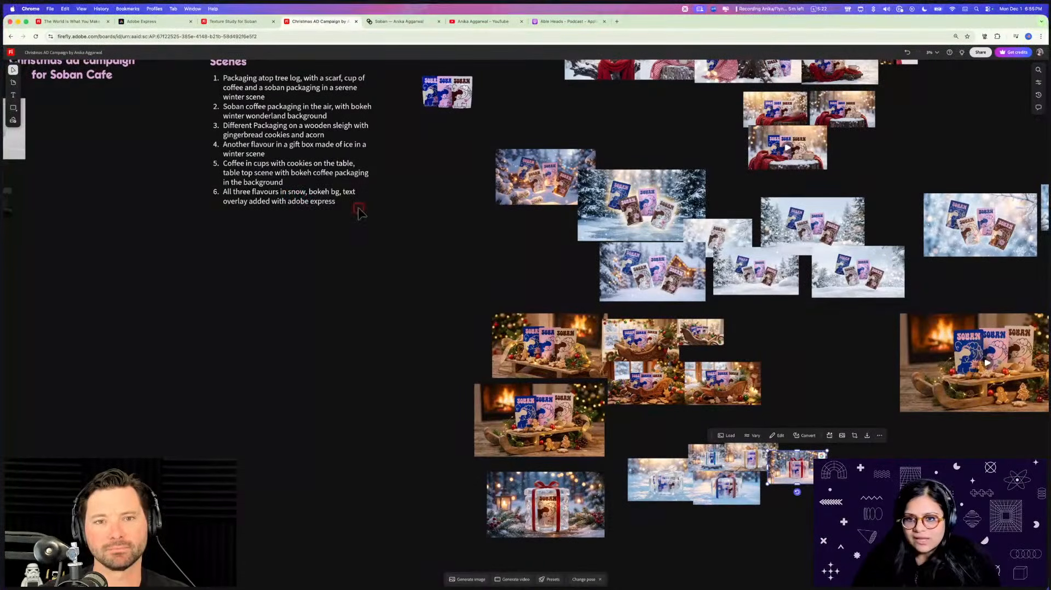
{"action": "scroll", "coordinate": [523, 292], "scroll_direction": "down", "scroll_amount": 5}
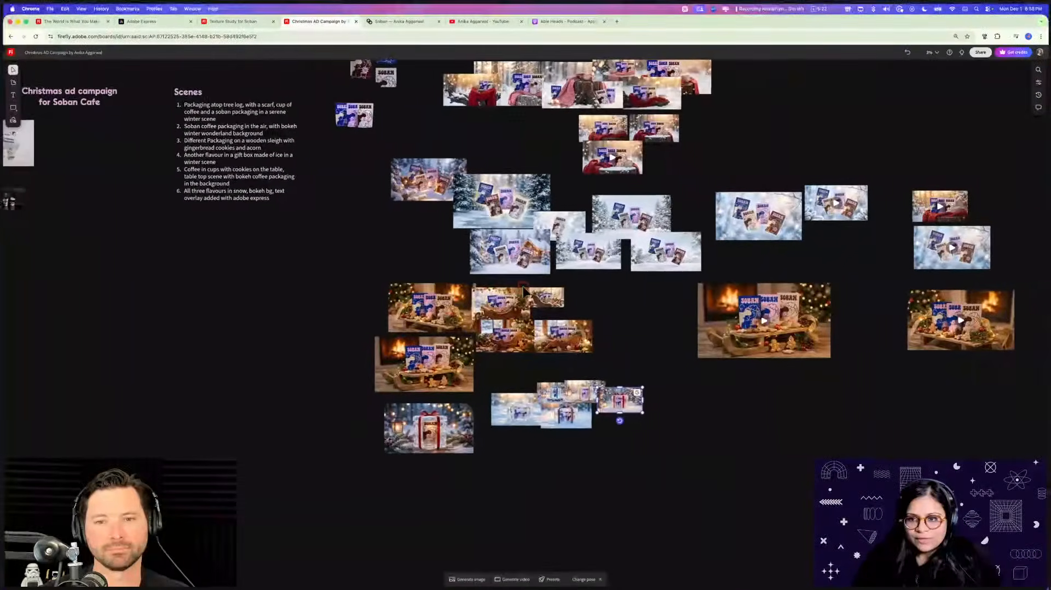
{"action": "scroll", "coordinate": [523, 292], "scroll_direction": "right", "scroll_amount": 1}
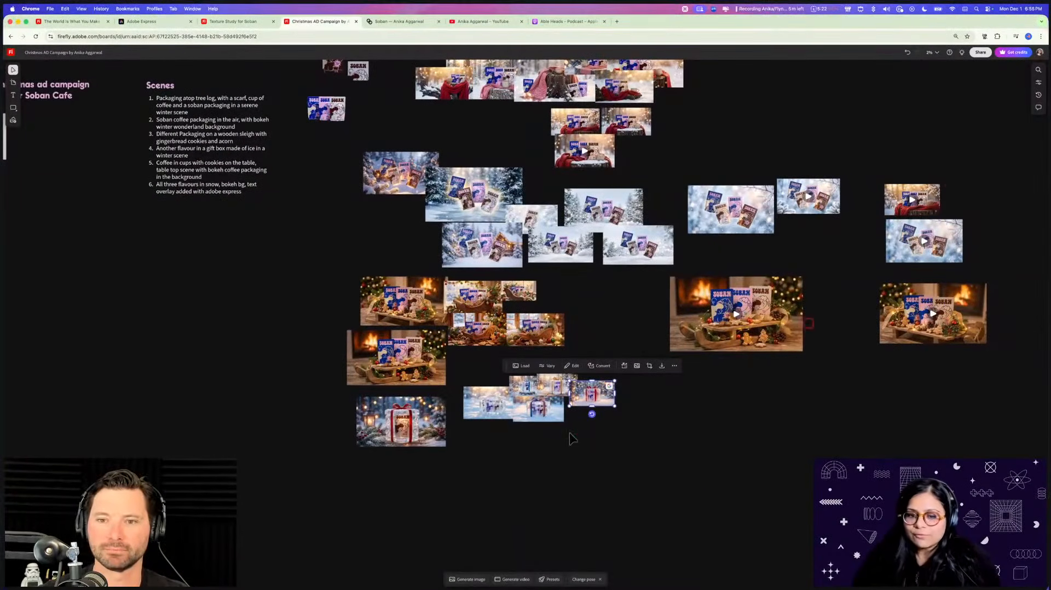
{"action": "scroll", "coordinate": [570, 436], "scroll_direction": "up", "scroll_amount": 3}
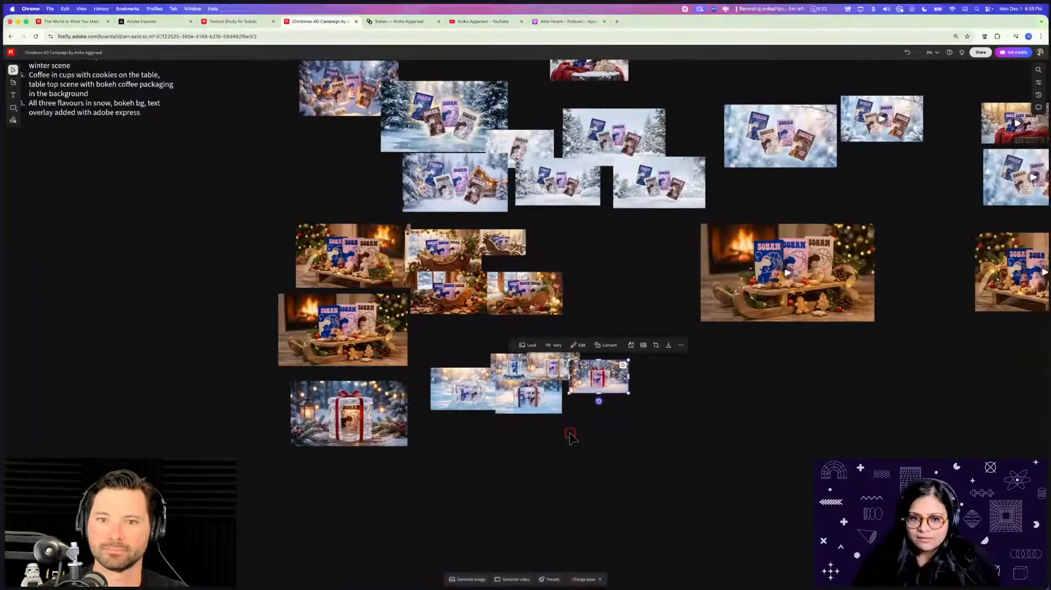
{"action": "scroll", "coordinate": [509, 460], "scroll_direction": "up", "scroll_amount": 2}
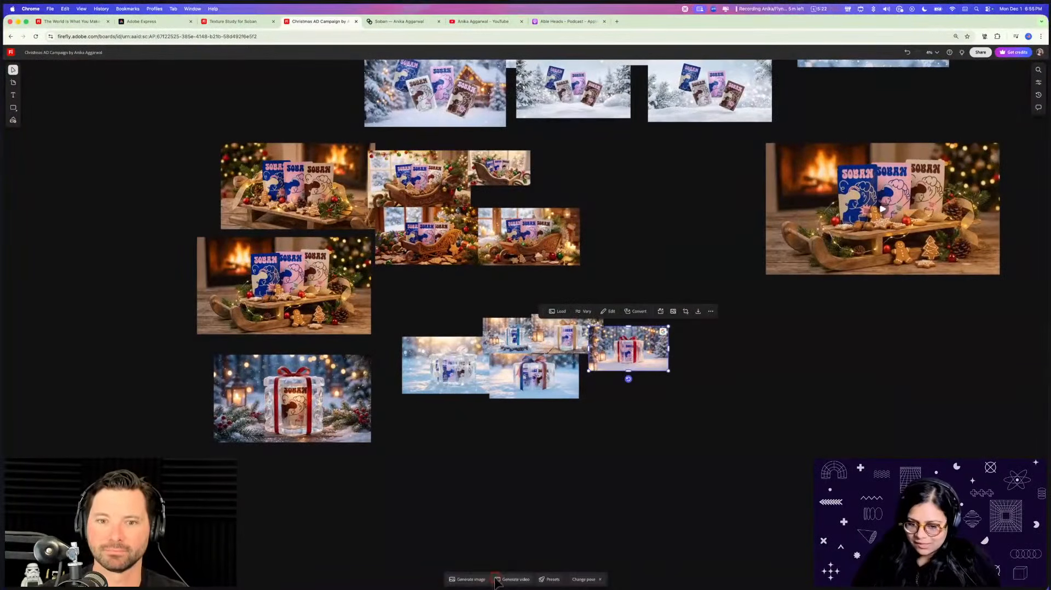
{"action": "left_click", "coordinate": [512, 579]}
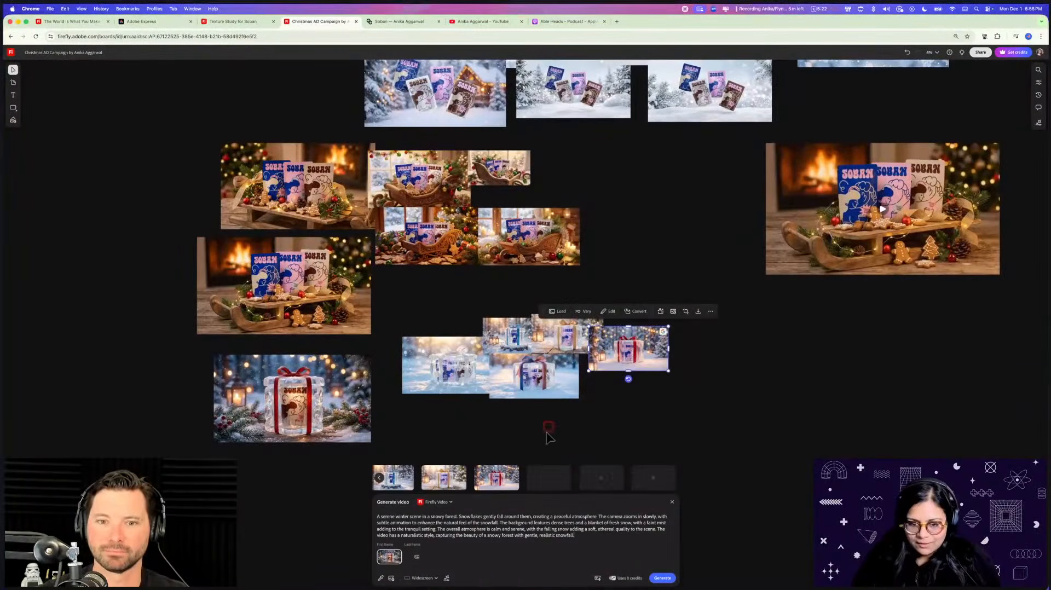
{"action": "left_click", "coordinate": [589, 454]}
Play the smaller tree-stump video in the separate snowy-scene cluster and move it slightly down beside the larger stump video
{"action": "scroll", "coordinate": [589, 453], "scroll_direction": "down", "scroll_amount": 4}
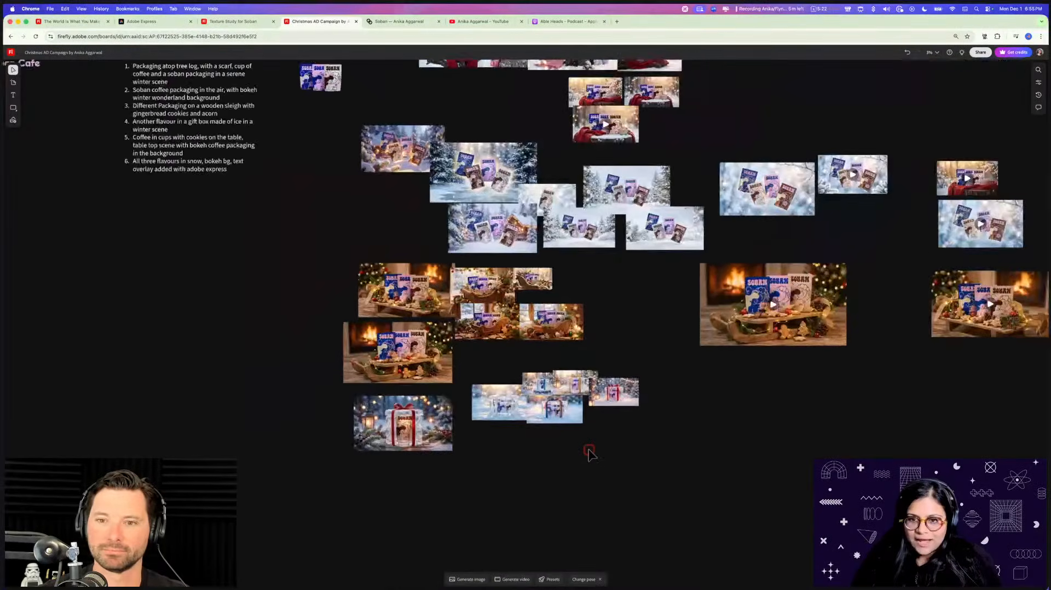
{"action": "scroll", "coordinate": [589, 454], "scroll_direction": "down", "scroll_amount": 10}
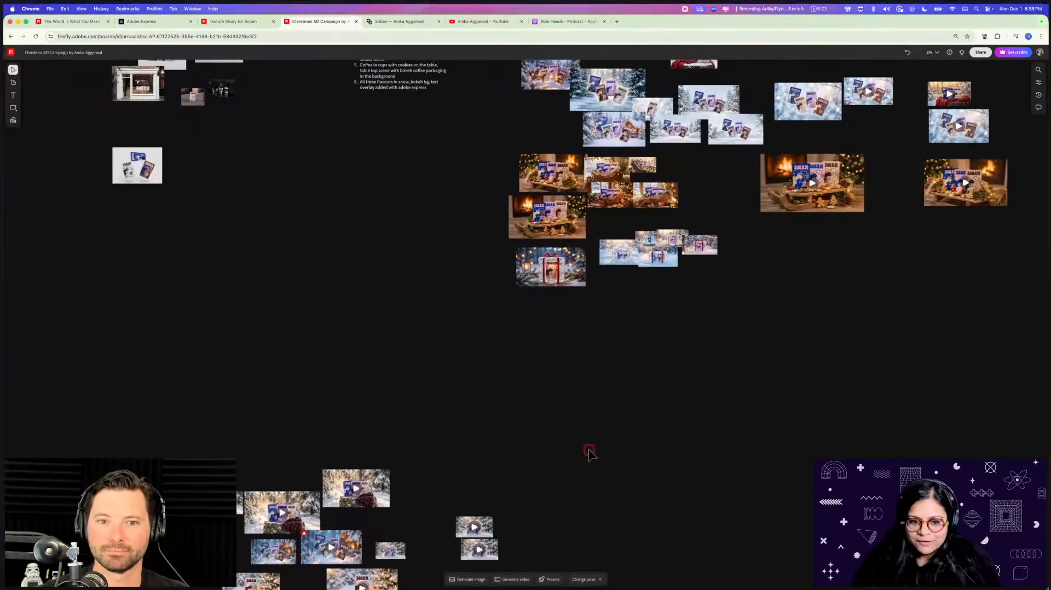
{"action": "scroll", "coordinate": [589, 455], "scroll_direction": "down", "scroll_amount": 1}
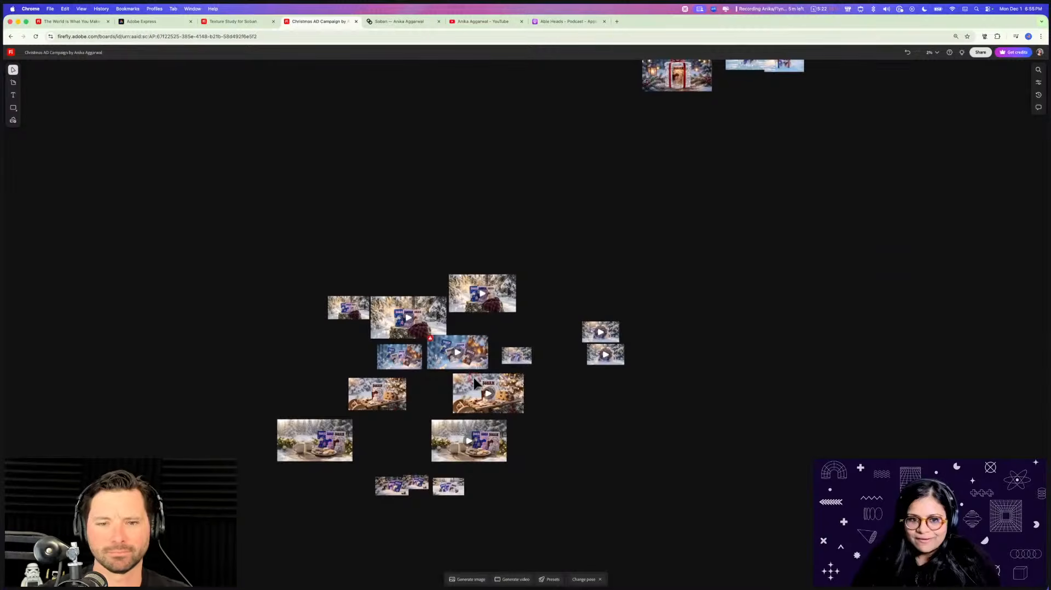
{"action": "scroll", "coordinate": [474, 382], "scroll_direction": "up", "scroll_amount": 5}
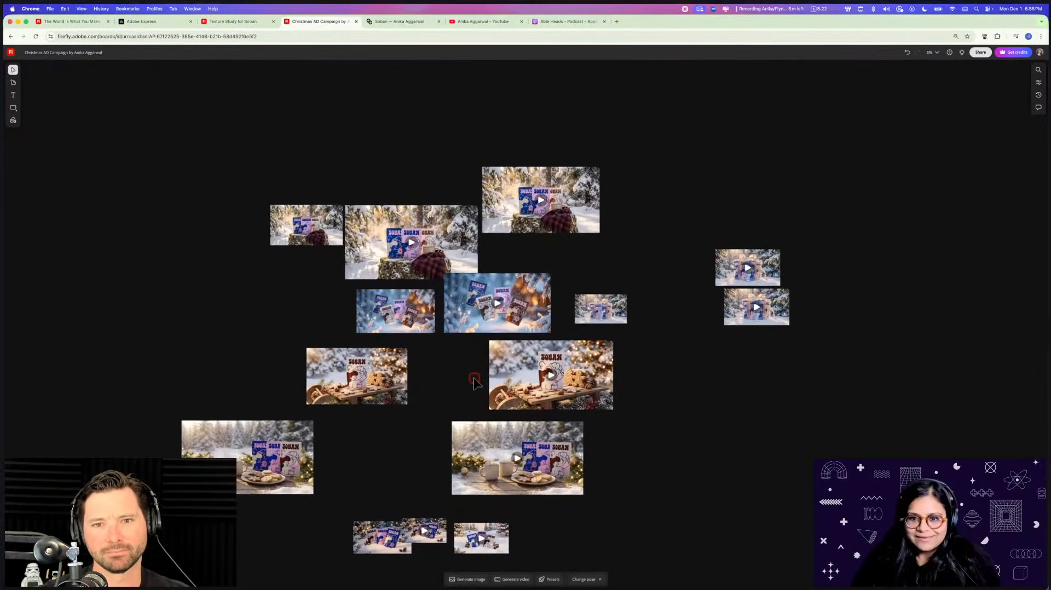
{"action": "scroll", "coordinate": [474, 382], "scroll_direction": "up", "scroll_amount": 5}
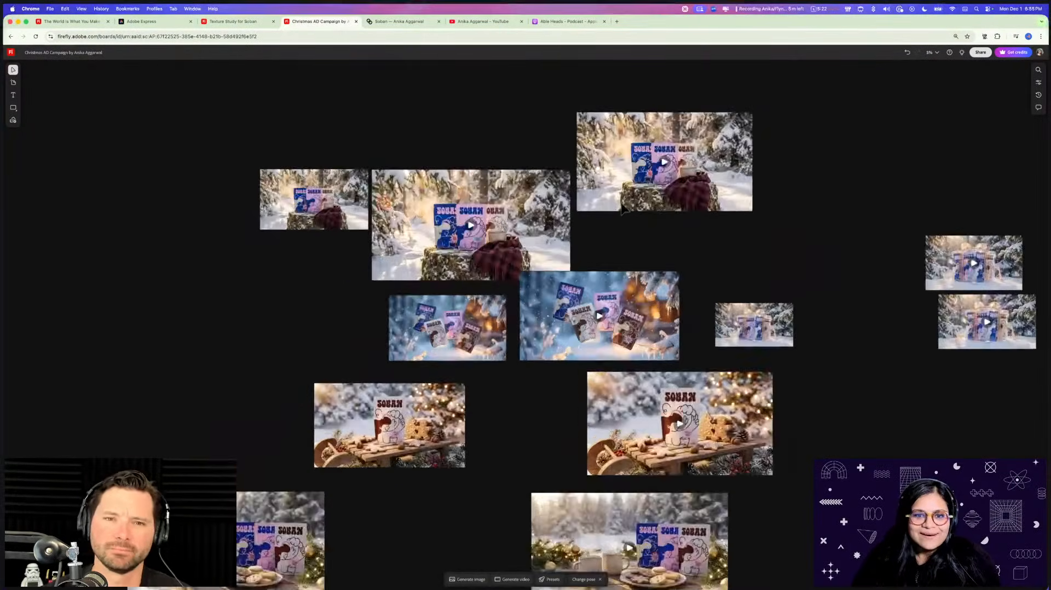
{"action": "scroll", "coordinate": [672, 167], "scroll_direction": "up", "scroll_amount": 2}
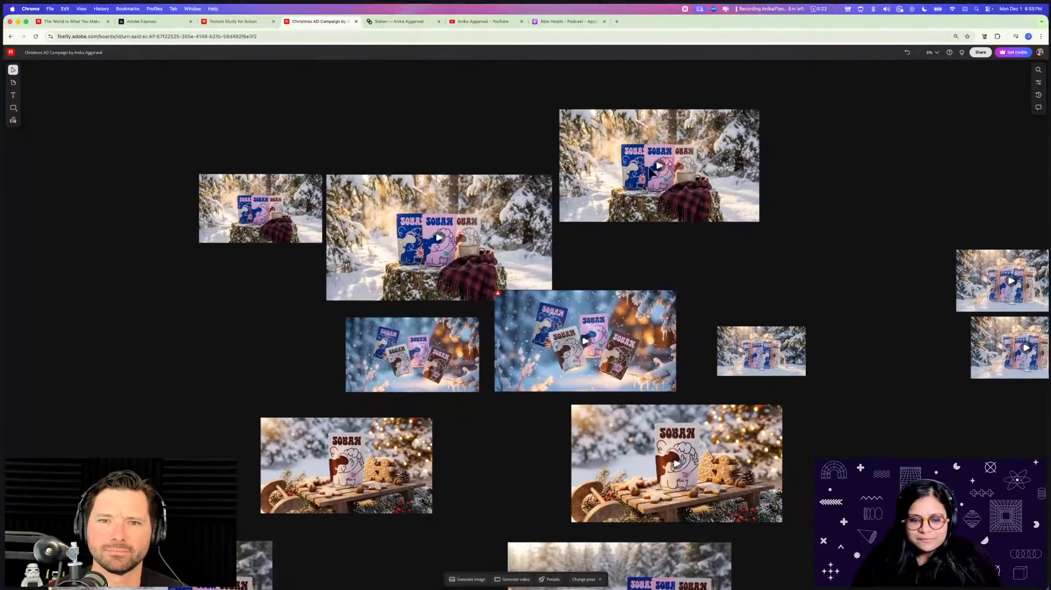
{"action": "scroll", "coordinate": [648, 173], "scroll_direction": "up", "scroll_amount": 3}
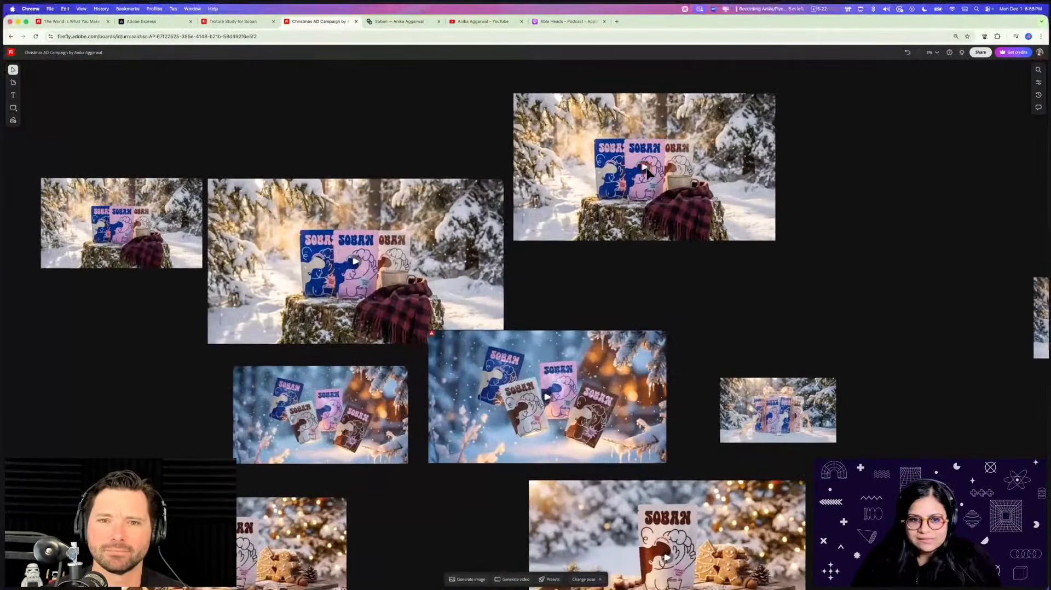
{"action": "scroll", "coordinate": [647, 169], "scroll_direction": "up", "scroll_amount": 1}
{"action": "left_click", "coordinate": [636, 188]}
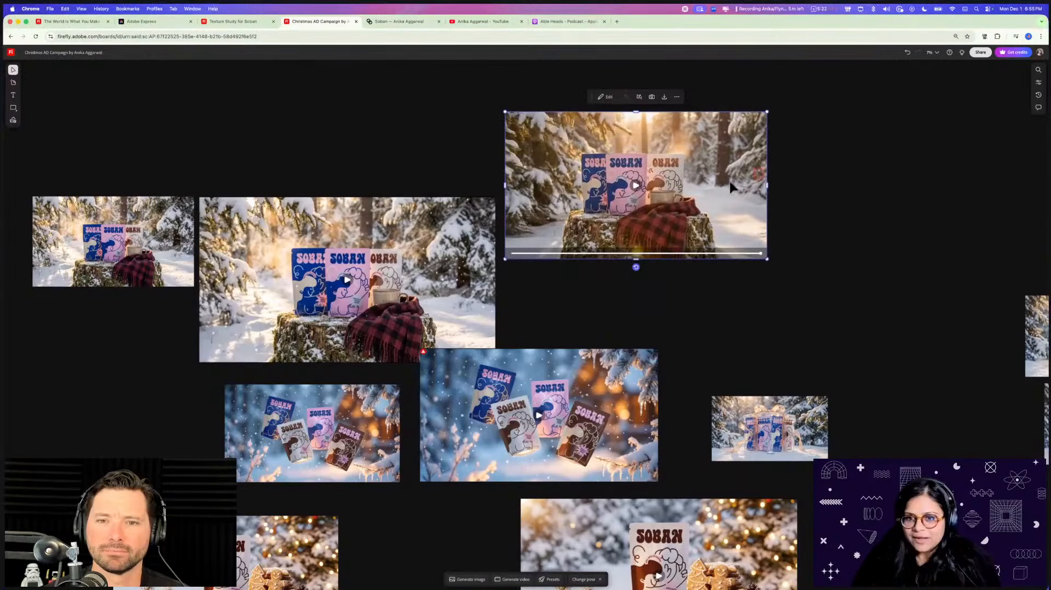
{"action": "left_click_drag", "start_coordinate": [732, 187], "coordinate": [729, 227]}
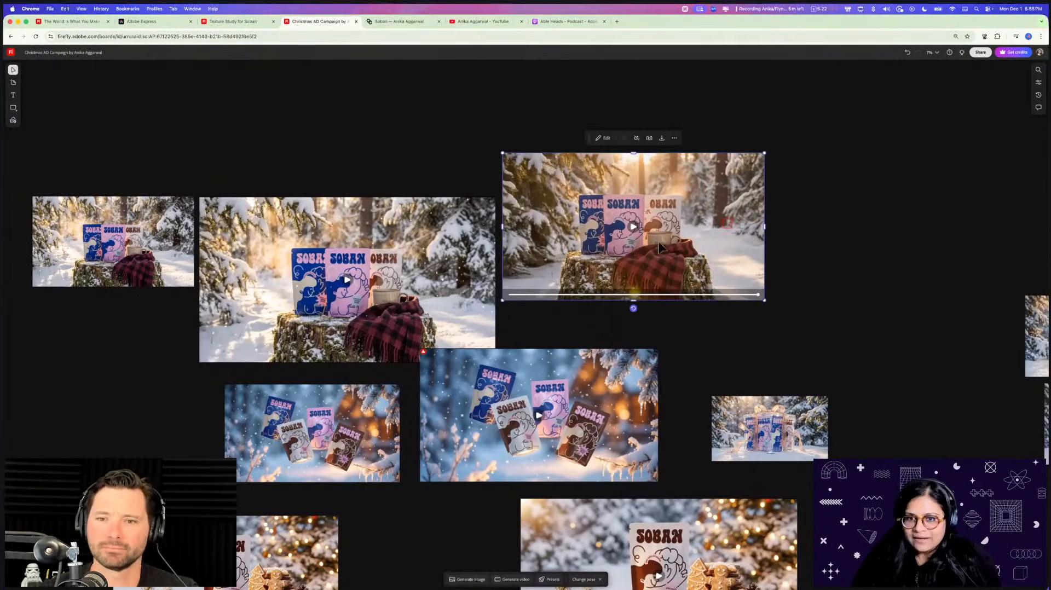
Play the larger tree-stump video to examine the camera move toward the three coffee packages
{"action": "left_click", "coordinate": [424, 250]}
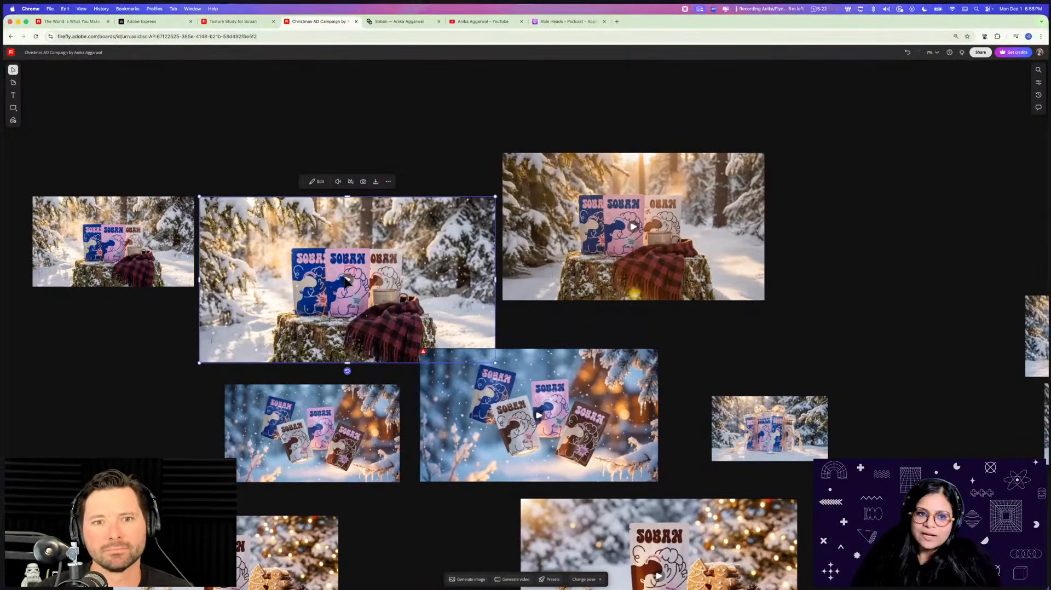
{"action": "left_click", "coordinate": [346, 281]}
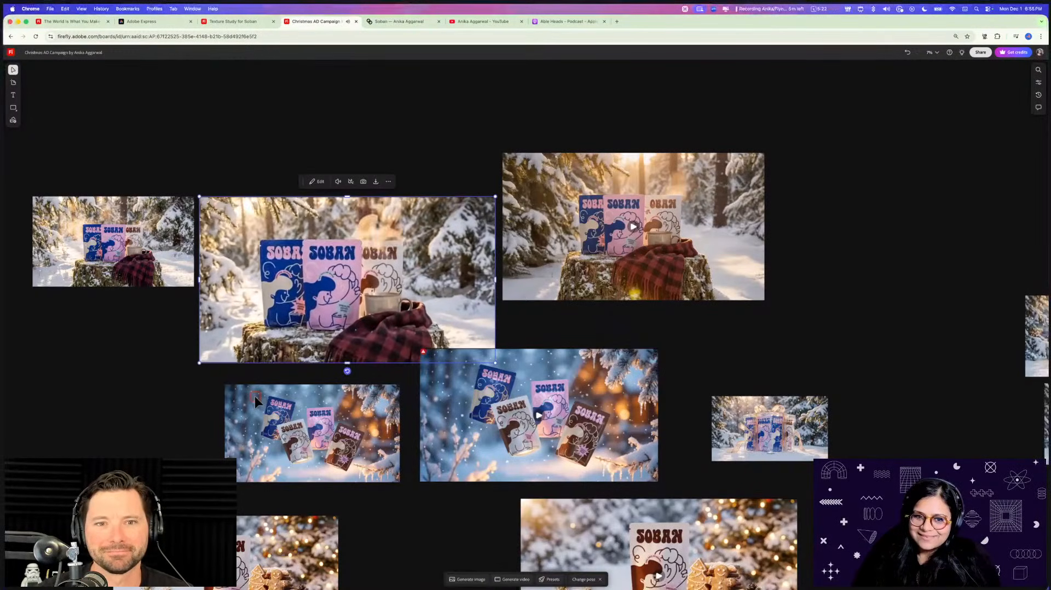
{"action": "mouse_move", "coordinate": [348, 280]}
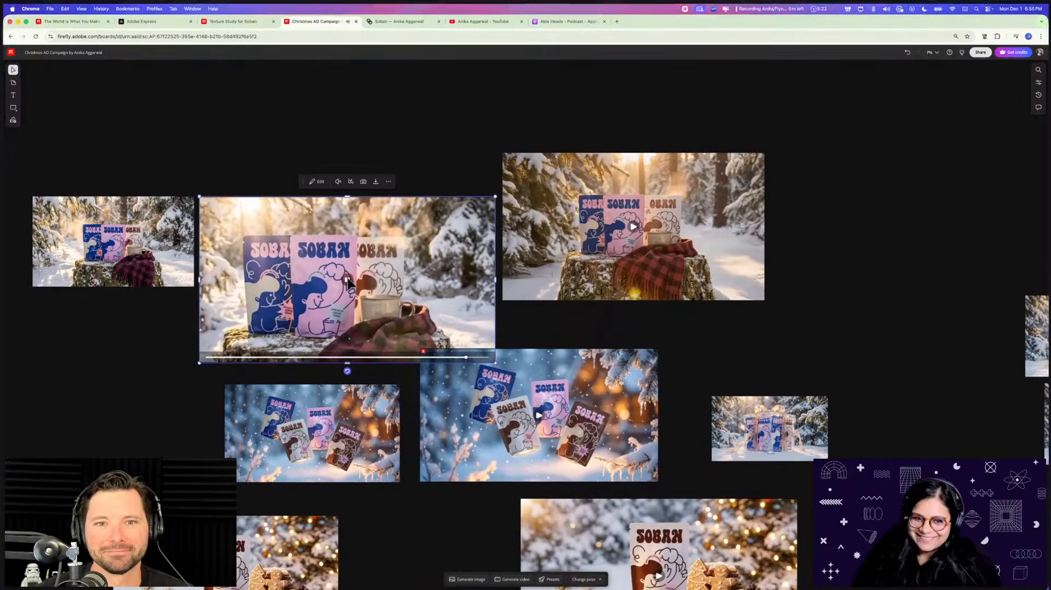
{"action": "left_click", "coordinate": [348, 280]}
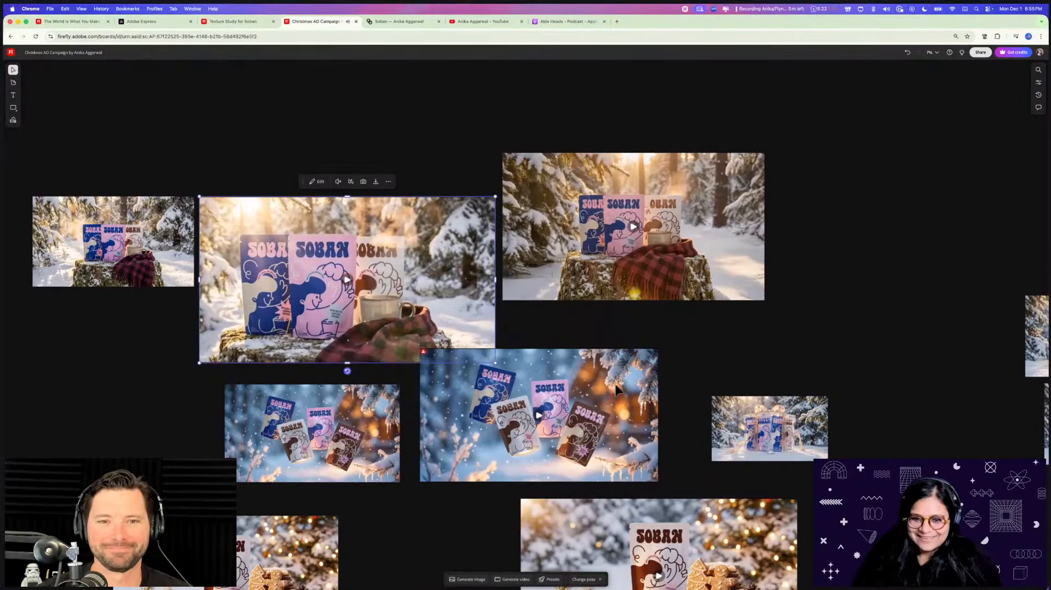
Compare the still of the floating coffee packages with its video by playing the clip
{"action": "left_click", "coordinate": [616, 387]}
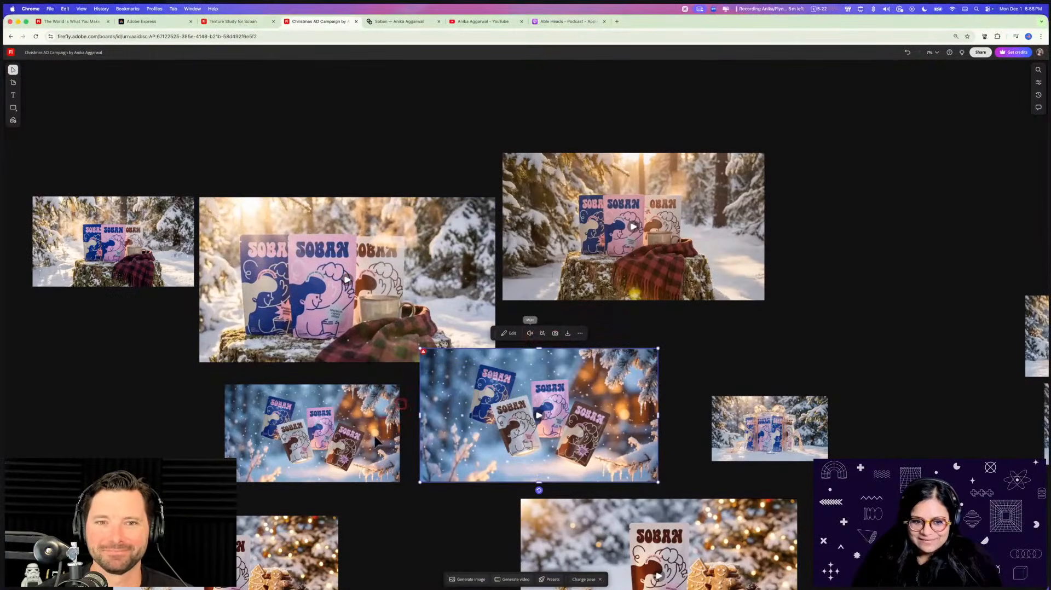
{"action": "left_click", "coordinate": [323, 446]}
{"action": "scroll", "coordinate": [323, 446], "scroll_direction": "up", "scroll_amount": 5}
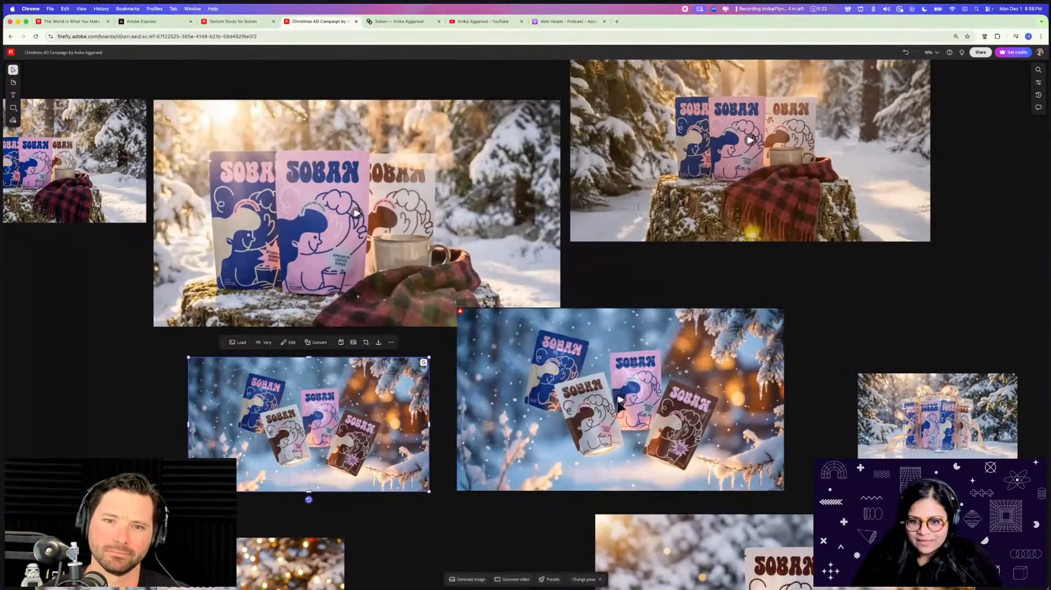
{"action": "left_click", "coordinate": [641, 400]}
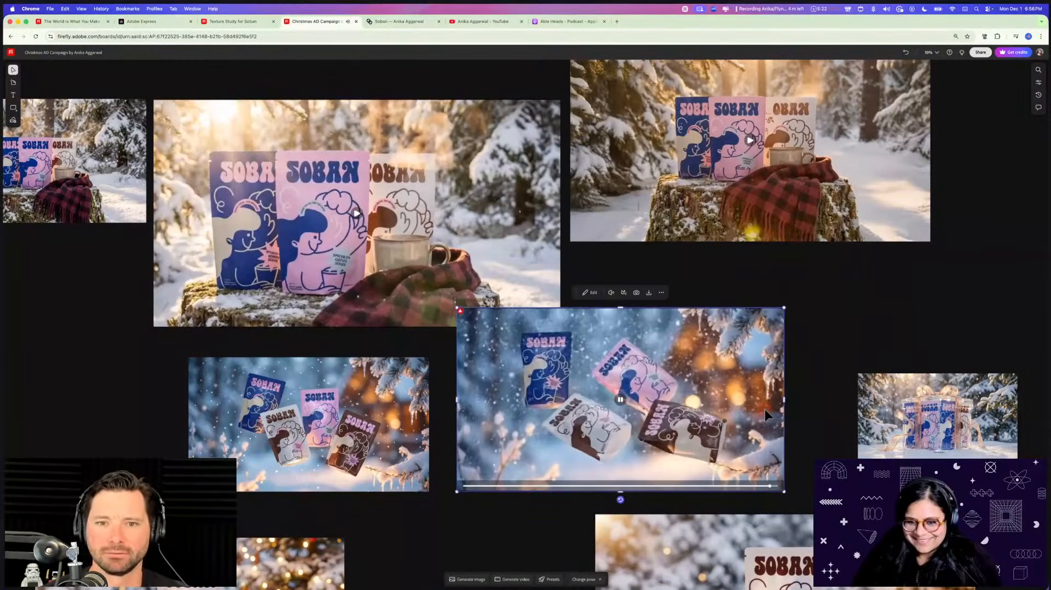
{"action": "scroll", "coordinate": [692, 419], "scroll_direction": "down", "scroll_amount": 5}
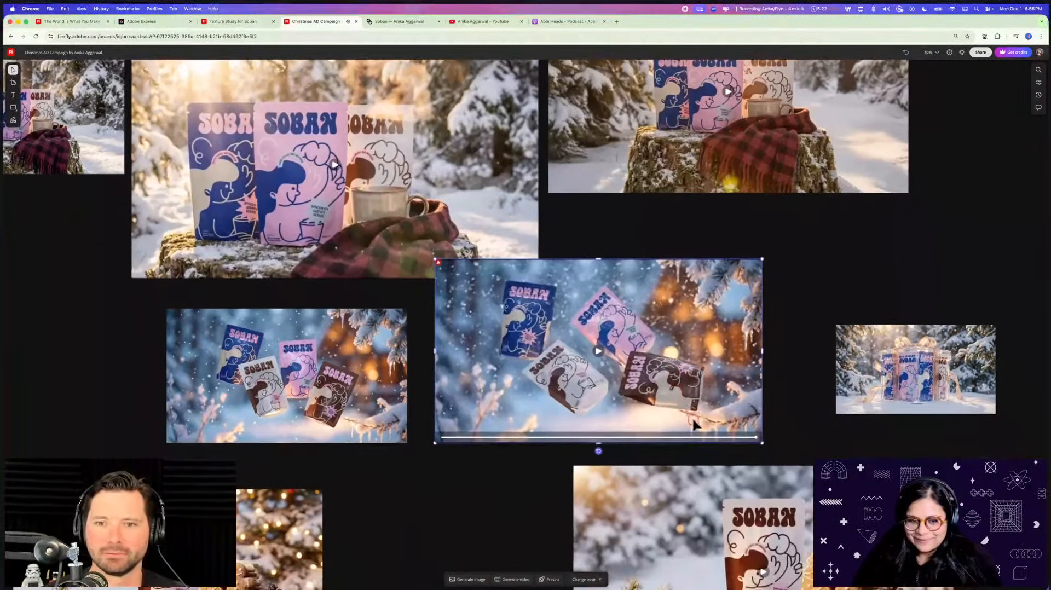
Examine the wooden sleigh image with gingerbread cookies up close and play the video made from it
{"action": "scroll", "coordinate": [692, 419], "scroll_direction": "down", "scroll_amount": 4}
{"action": "scroll", "coordinate": [692, 420], "scroll_direction": "left", "scroll_amount": 5}
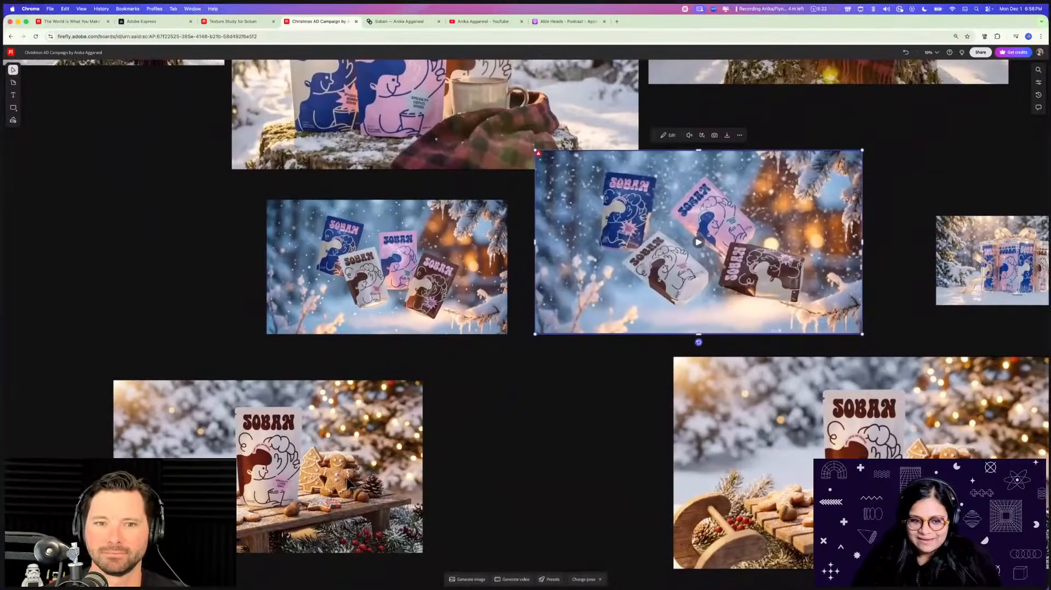
{"action": "left_click", "coordinate": [291, 486]}
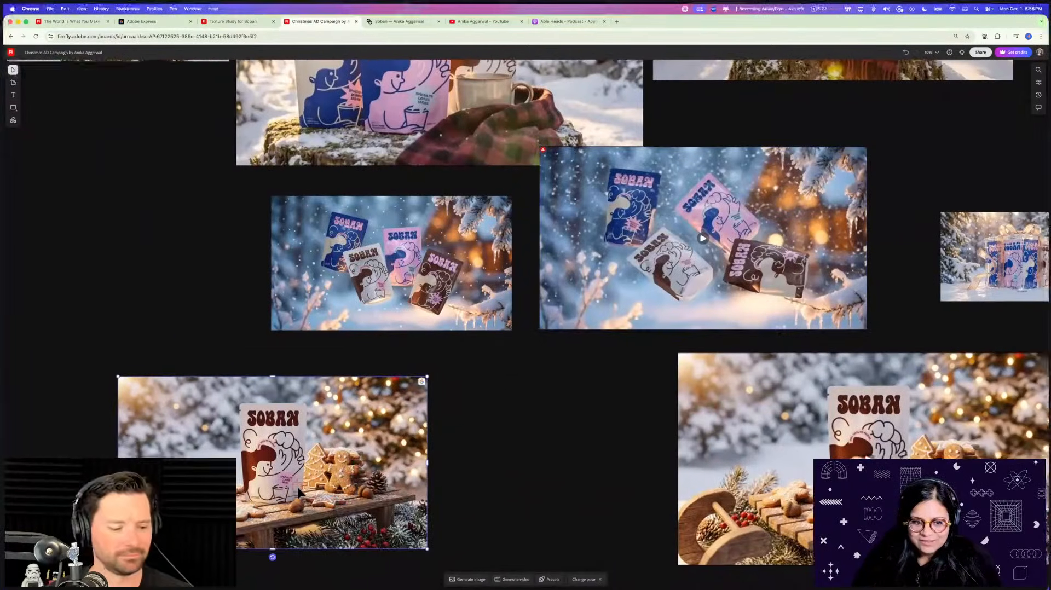
{"action": "scroll", "coordinate": [297, 488], "scroll_direction": "up", "scroll_amount": 3, "text": "ctrl"}
{"action": "scroll", "coordinate": [403, 444], "scroll_direction": "down", "scroll_amount": 2, "text": "ctrl"}
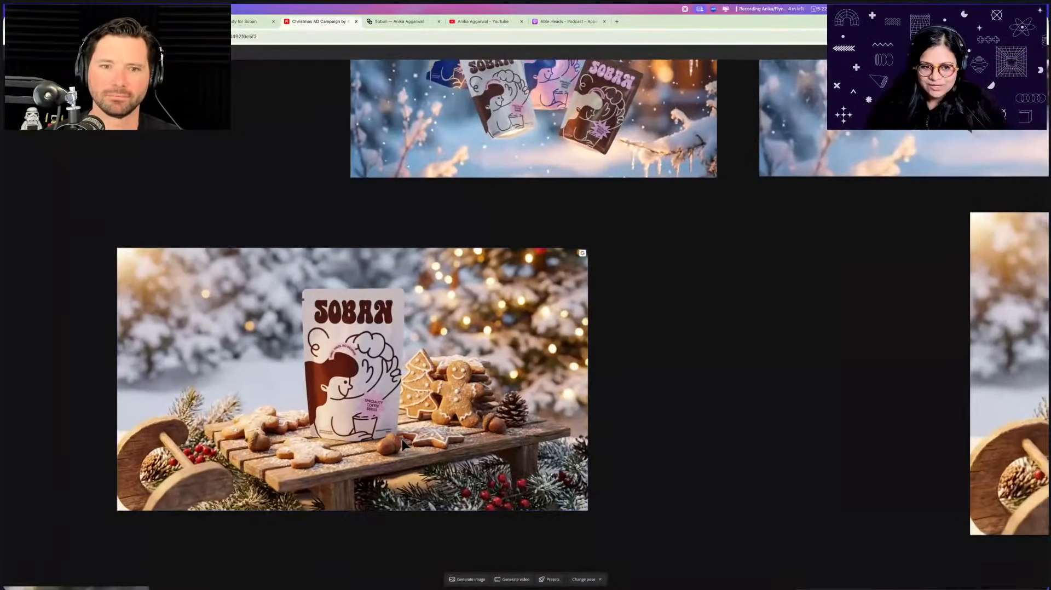
{"action": "scroll", "coordinate": [403, 443], "scroll_direction": "right", "scroll_amount": 4}
{"action": "scroll", "coordinate": [402, 443], "scroll_direction": "right", "scroll_amount": 6}
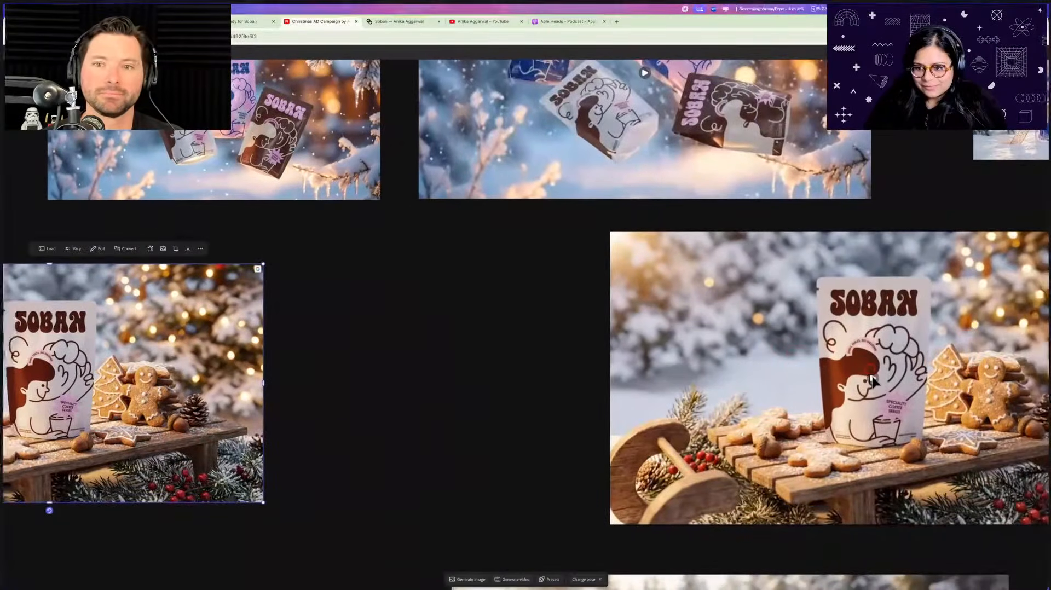
{"action": "left_click", "coordinate": [685, 376]}
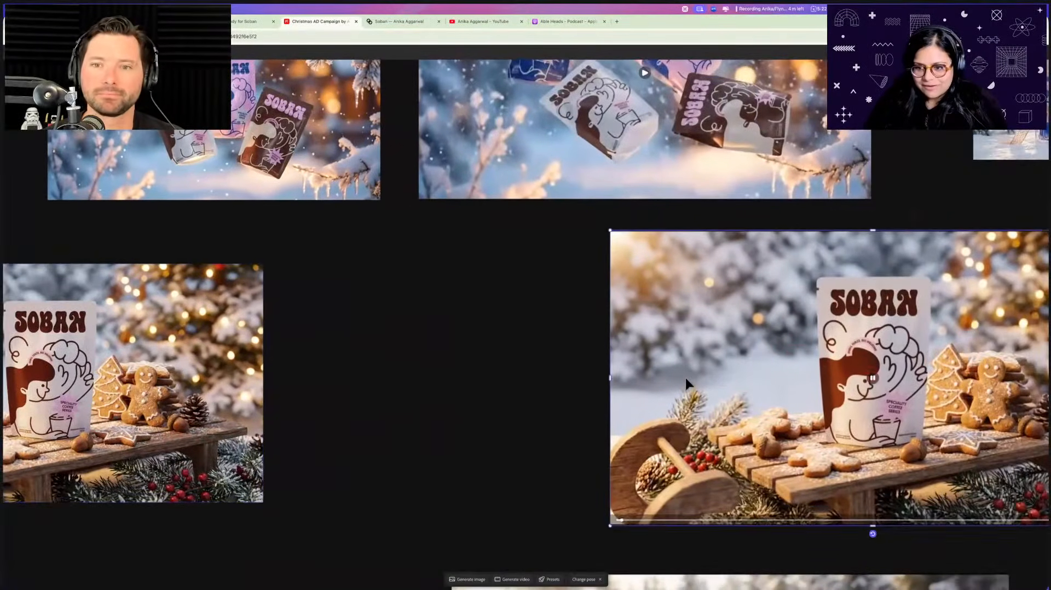
{"action": "scroll", "coordinate": [685, 376], "scroll_direction": "right", "scroll_amount": 6}
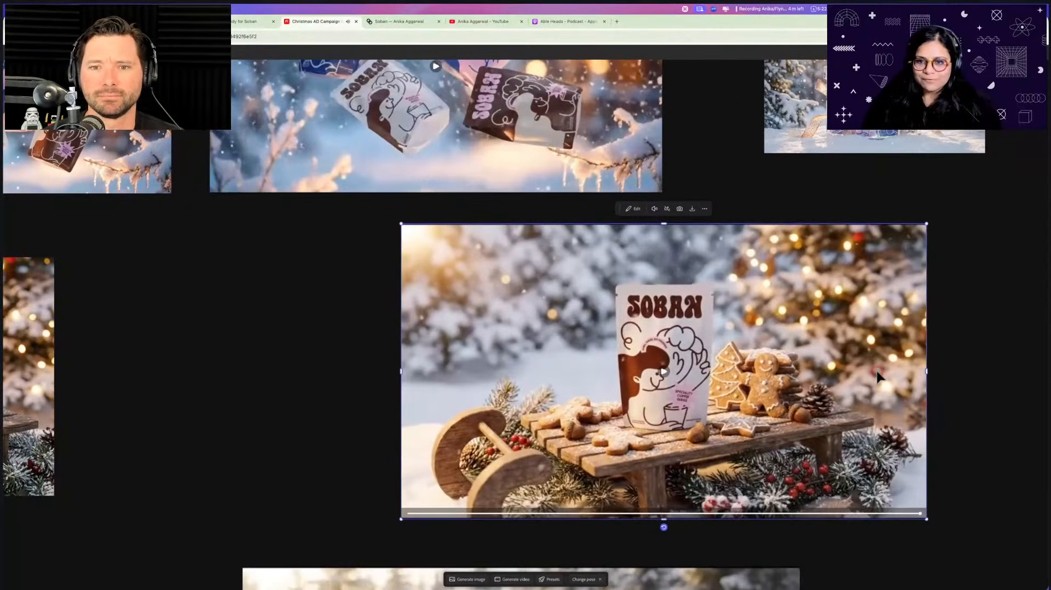
Move the sleigh video next to its still image, and the mugs-and-cookies image closer to its matching video
{"action": "scroll", "coordinate": [877, 377], "scroll_direction": "down", "scroll_amount": 5}
{"action": "scroll", "coordinate": [877, 376], "scroll_direction": "down", "scroll_amount": 3}
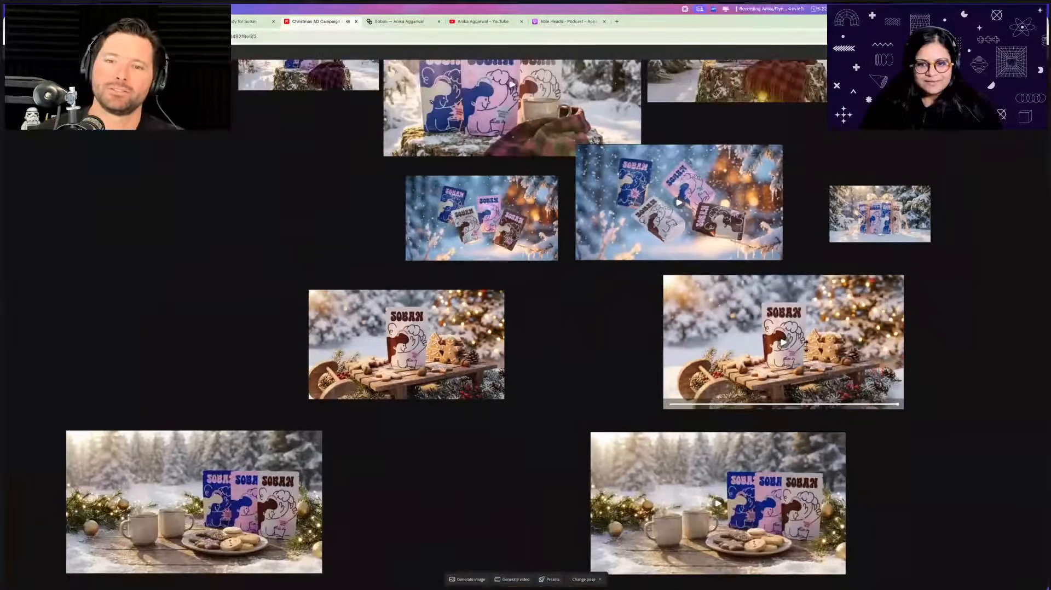
{"action": "left_click_drag", "start_coordinate": [812, 338], "coordinate": [661, 351]}
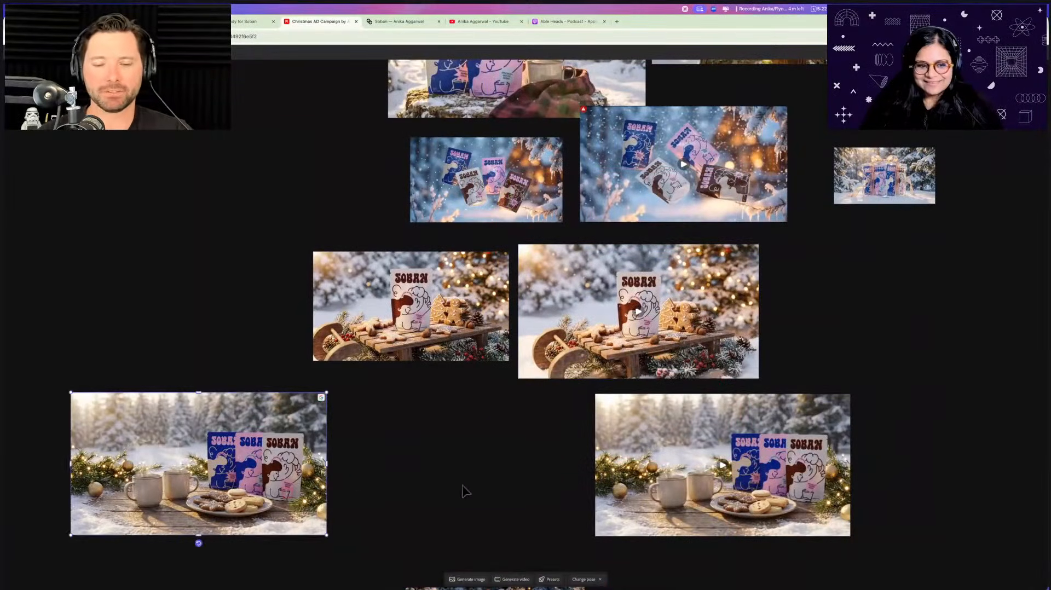
{"action": "left_click_drag", "start_coordinate": [287, 494], "coordinate": [512, 492]}
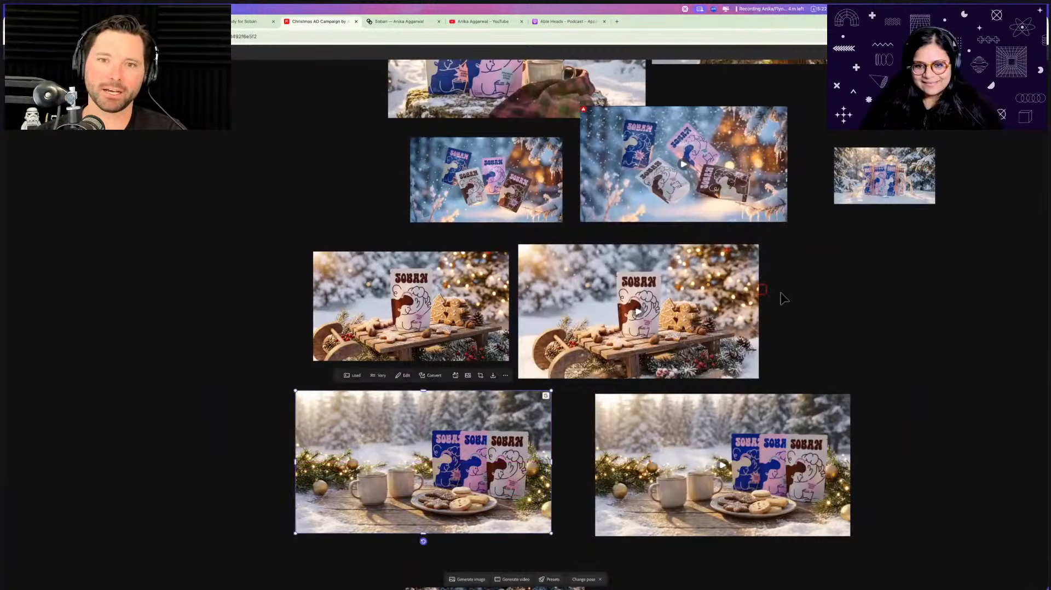
{"action": "scroll", "coordinate": [715, 300], "scroll_direction": "up", "scroll_amount": 3}
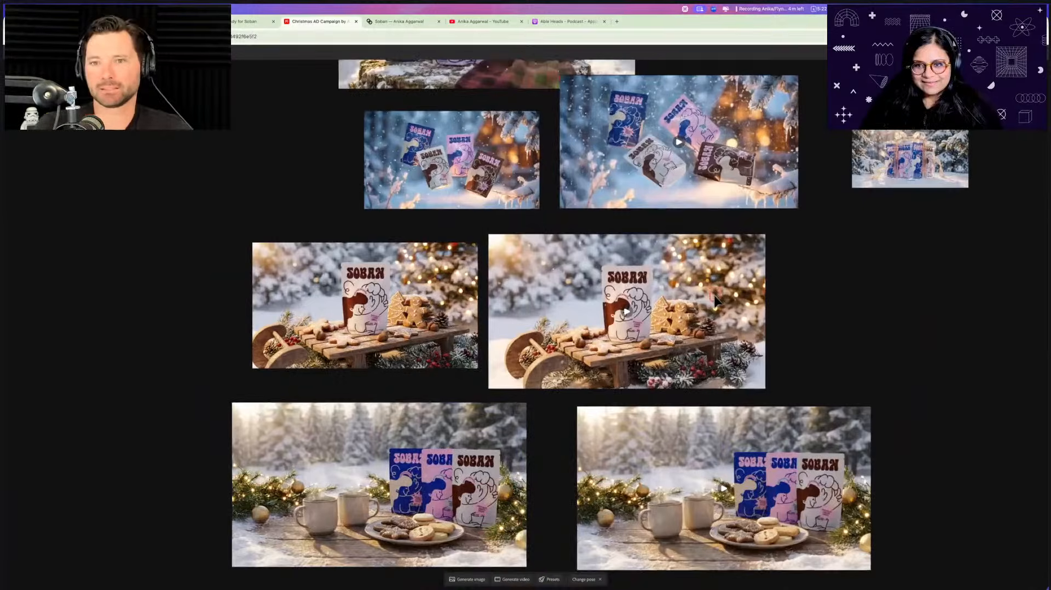
Move the gift-box video to just below its matching still image
{"action": "scroll", "coordinate": [714, 300], "scroll_direction": "down", "scroll_amount": 3}
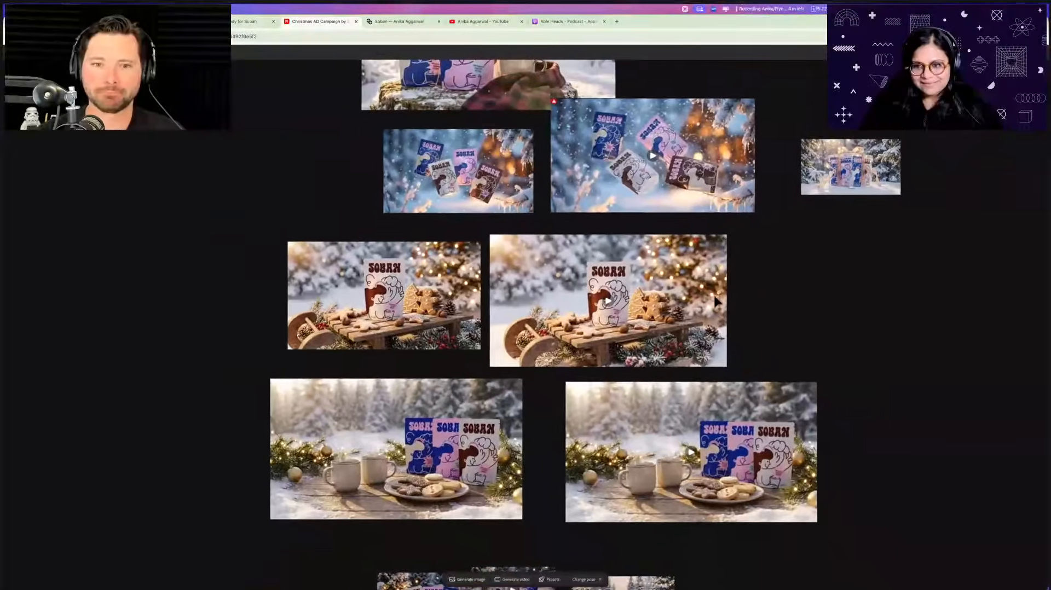
{"action": "scroll", "coordinate": [805, 167], "scroll_direction": "right", "scroll_amount": 2}
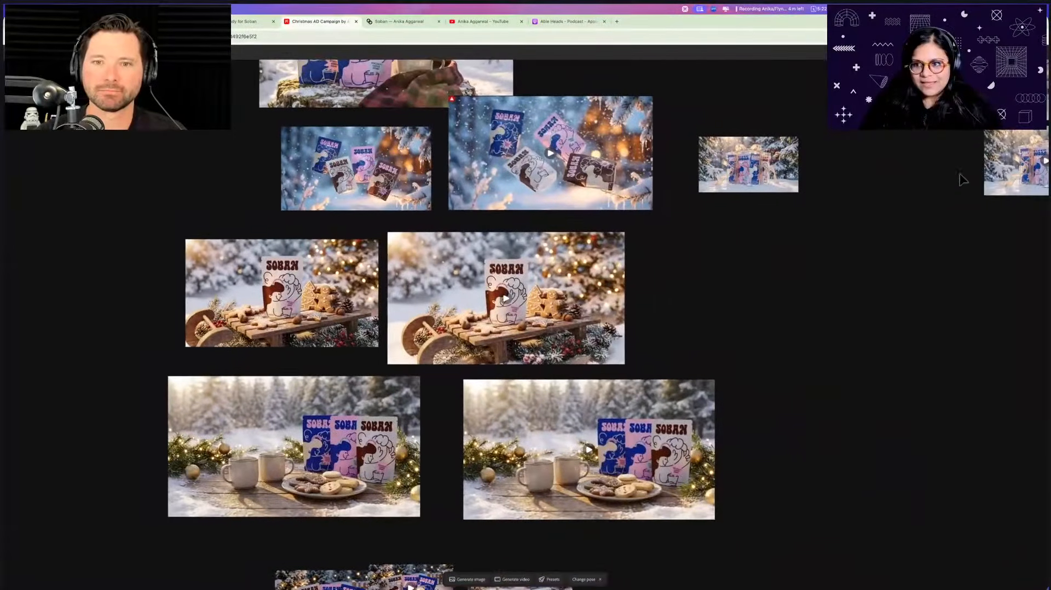
{"action": "left_click_drag", "start_coordinate": [979, 177], "coordinate": [742, 244]}
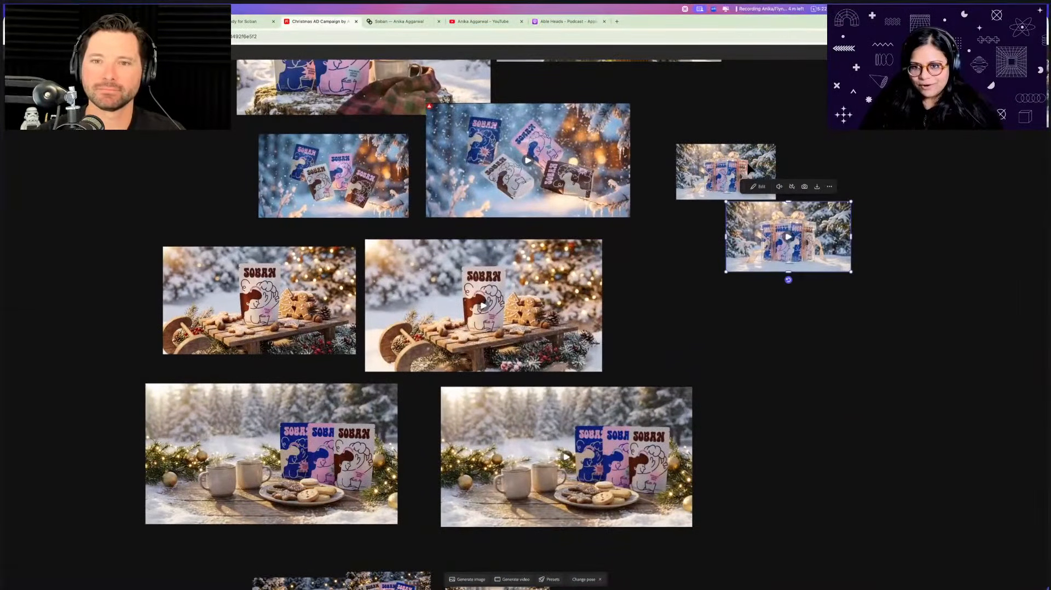
Examine the still of the transparent gift box holding the coffee packages up close and play its matching video
{"action": "scroll", "coordinate": [744, 171], "scroll_direction": "up", "scroll_amount": 2}
{"action": "scroll", "coordinate": [740, 160], "scroll_direction": "up", "scroll_amount": 2}
{"action": "scroll", "coordinate": [741, 206], "scroll_direction": "up", "scroll_amount": 2}
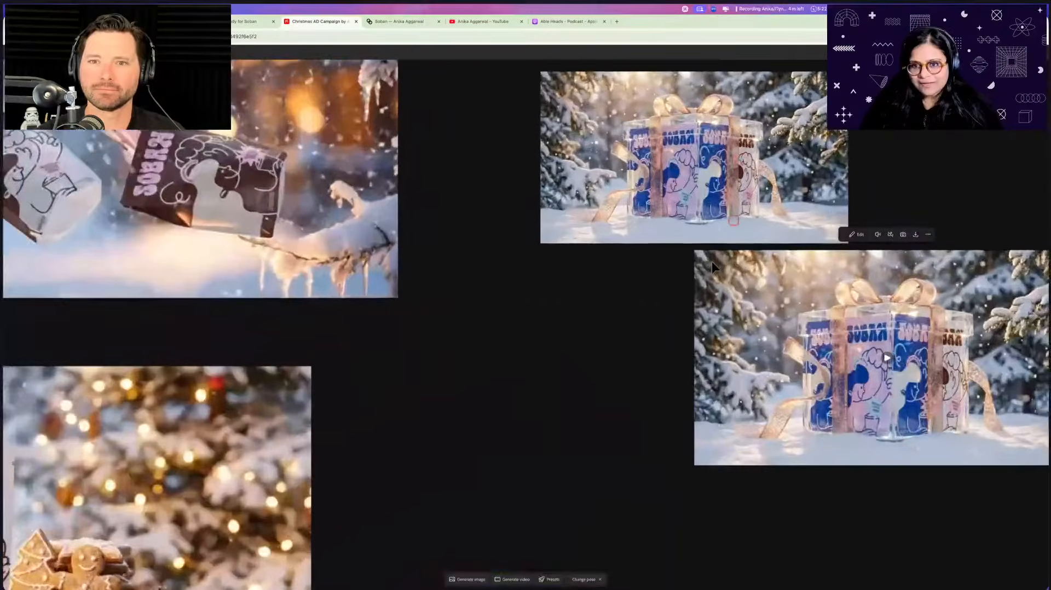
{"action": "scroll", "coordinate": [712, 262], "scroll_direction": "right", "scroll_amount": 3}
{"action": "scroll", "coordinate": [571, 180], "scroll_direction": "up", "scroll_amount": 3}
{"action": "scroll", "coordinate": [571, 179], "scroll_direction": "up", "scroll_amount": 2}
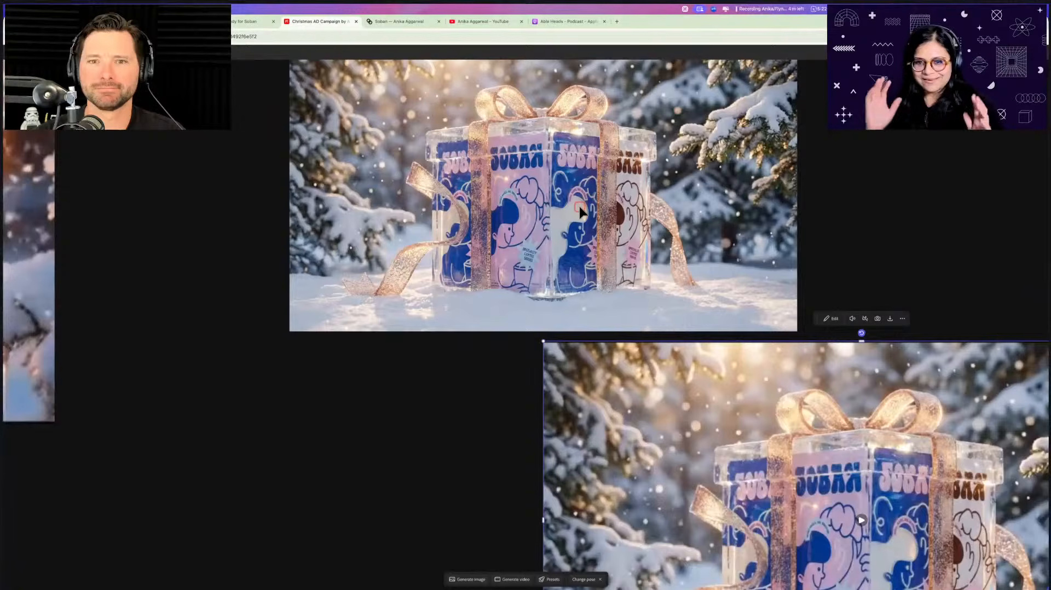
{"action": "scroll", "coordinate": [614, 360], "scroll_direction": "down", "scroll_amount": 5}
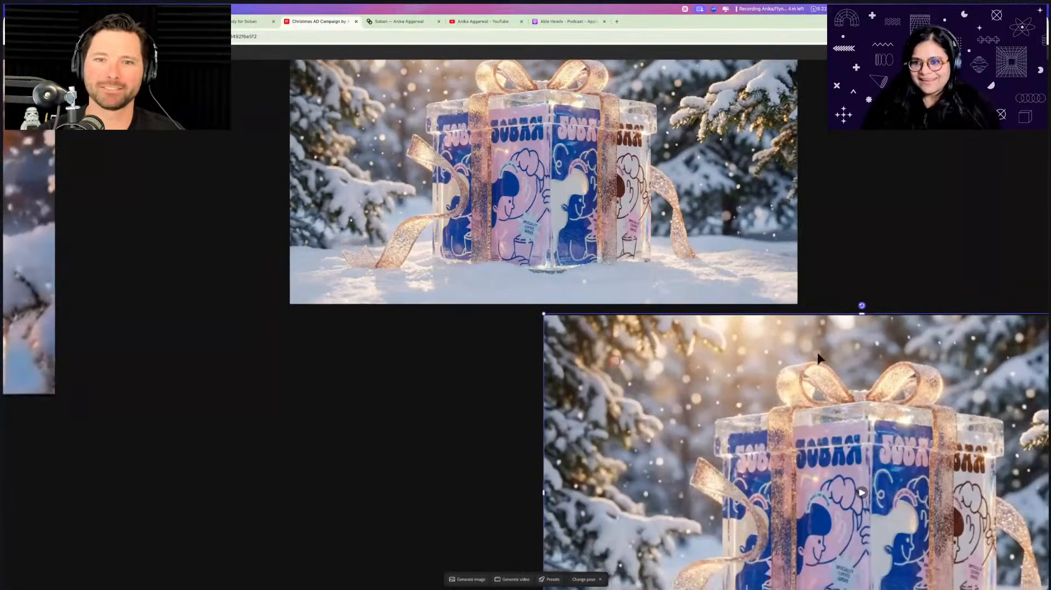
{"action": "scroll", "coordinate": [784, 378], "scroll_direction": "right", "scroll_amount": 3}
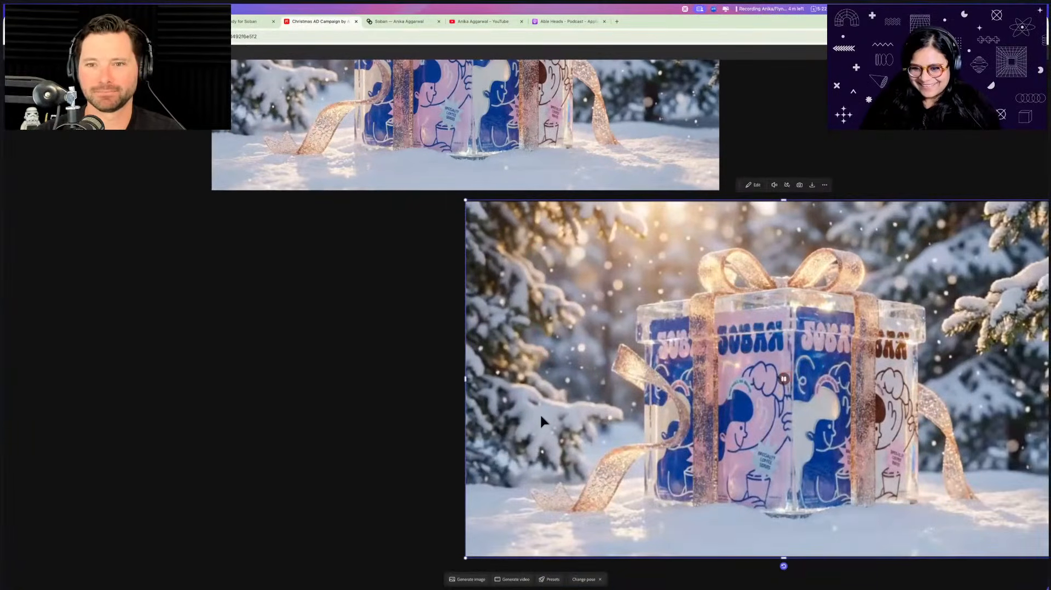
{"action": "scroll", "coordinate": [533, 419], "scroll_direction": "right", "scroll_amount": 2}
{"action": "scroll", "coordinate": [534, 418], "scroll_direction": "down", "scroll_amount": 1}
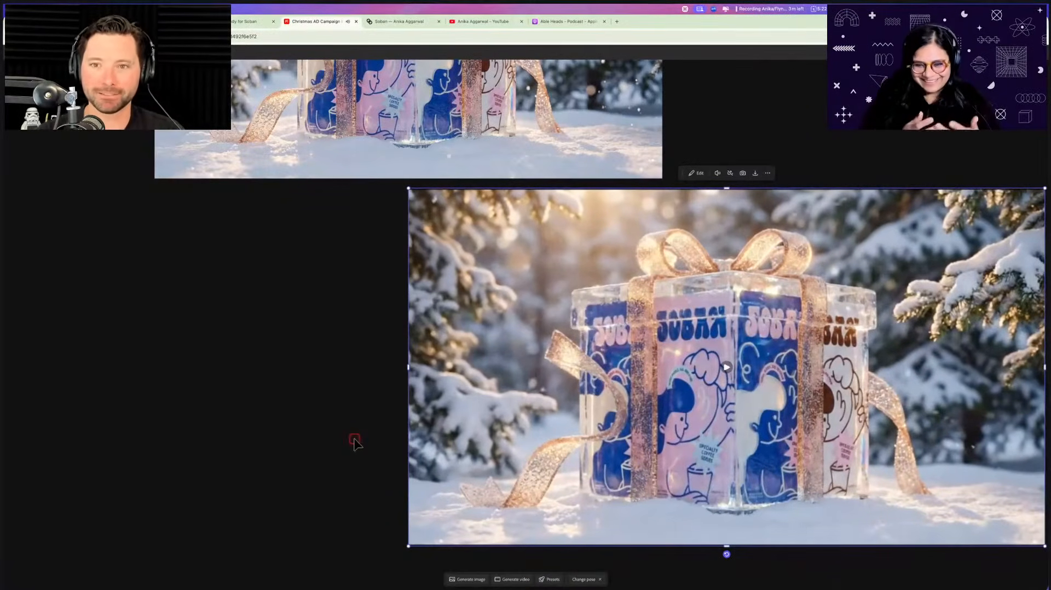
Move the mugs-and-cookies still image closer to its matching video, until their edges meet
{"action": "scroll", "coordinate": [470, 425], "scroll_direction": "down", "scroll_amount": 5}
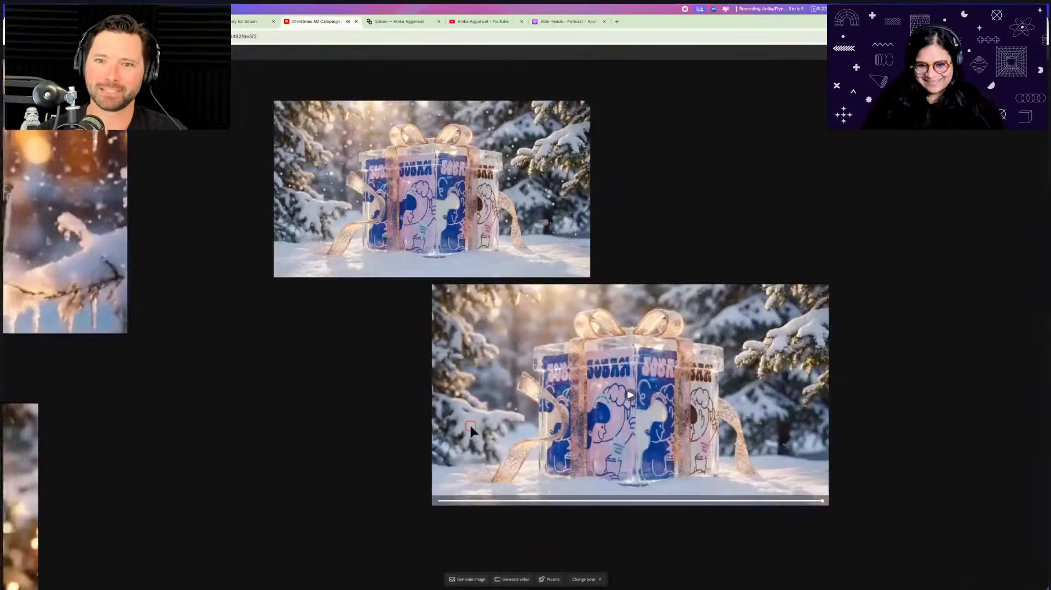
{"action": "scroll", "coordinate": [471, 426], "scroll_direction": "down", "scroll_amount": 5}
{"action": "scroll", "coordinate": [470, 426], "scroll_direction": "left", "scroll_amount": 3}
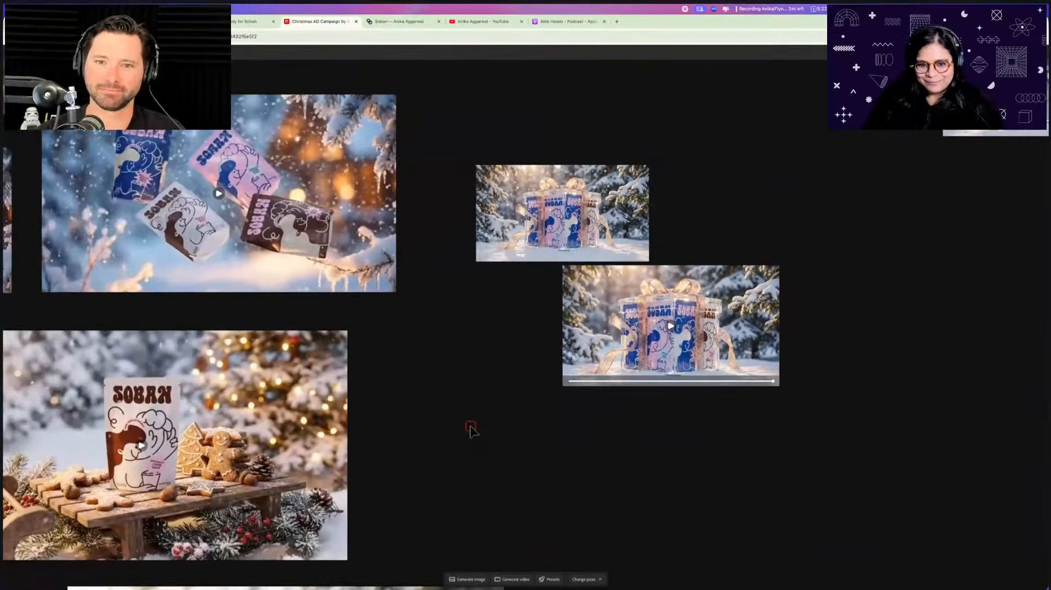
{"action": "scroll", "coordinate": [471, 427], "scroll_direction": "down", "scroll_amount": 5}
{"action": "scroll", "coordinate": [471, 427], "scroll_direction": "left", "scroll_amount": 5}
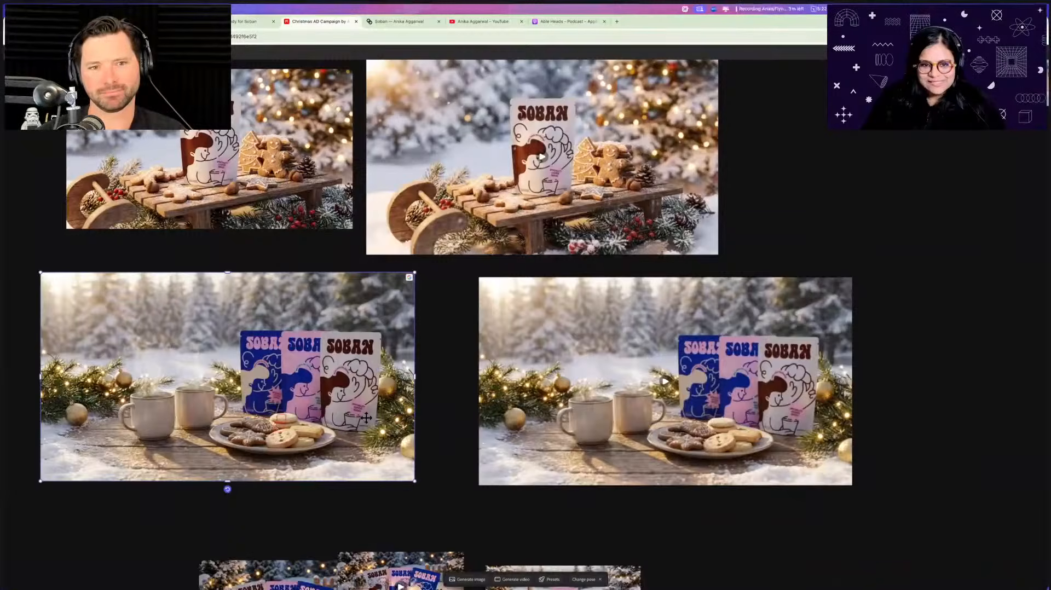
{"action": "left_click_drag", "start_coordinate": [295, 419], "coordinate": [381, 414]}
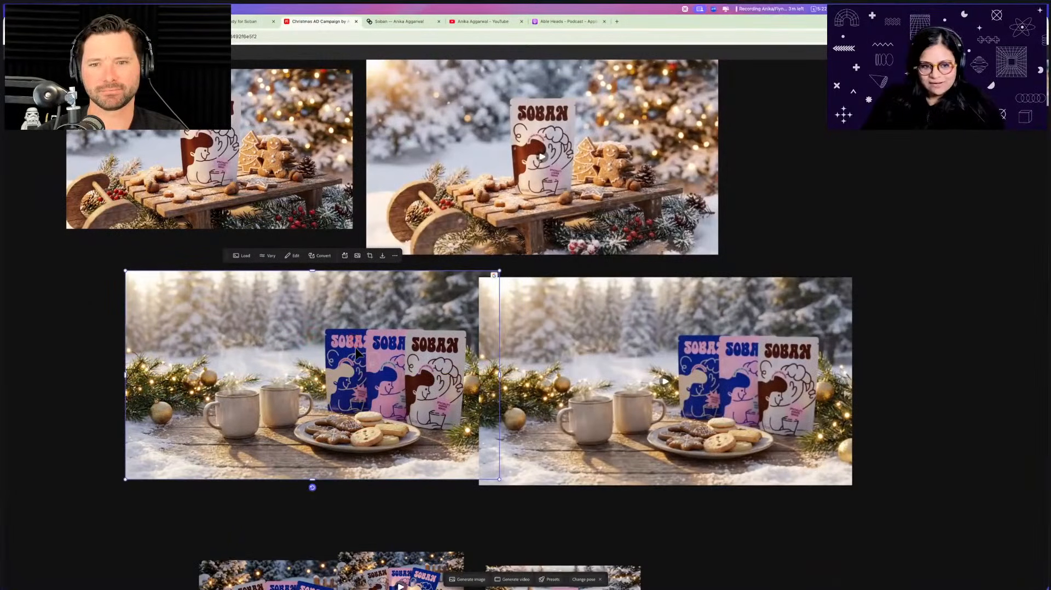
{"action": "left_click", "coordinate": [645, 302]}
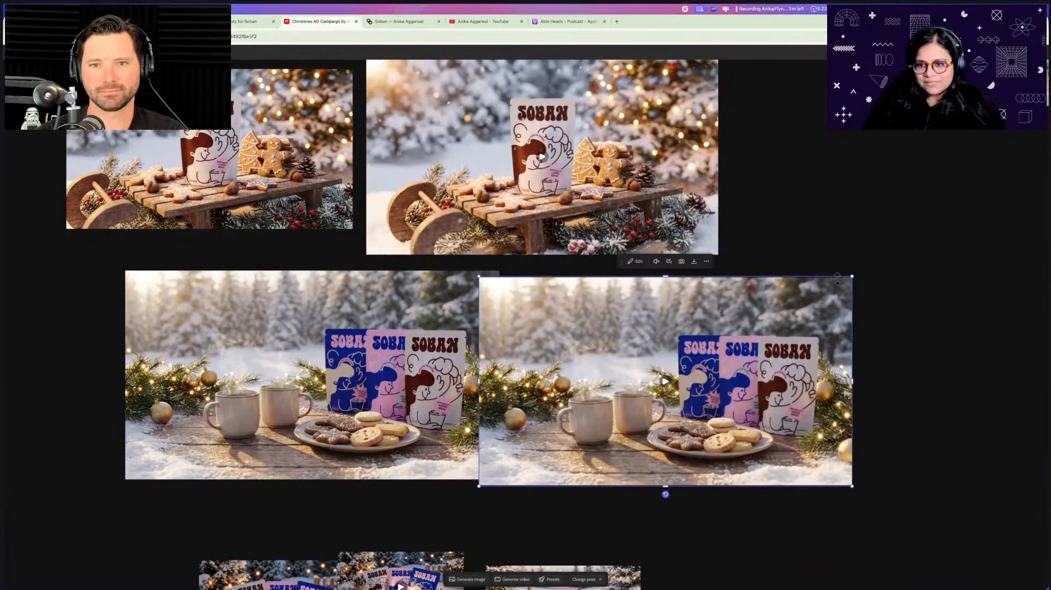
{"action": "left_click", "coordinate": [706, 261]}
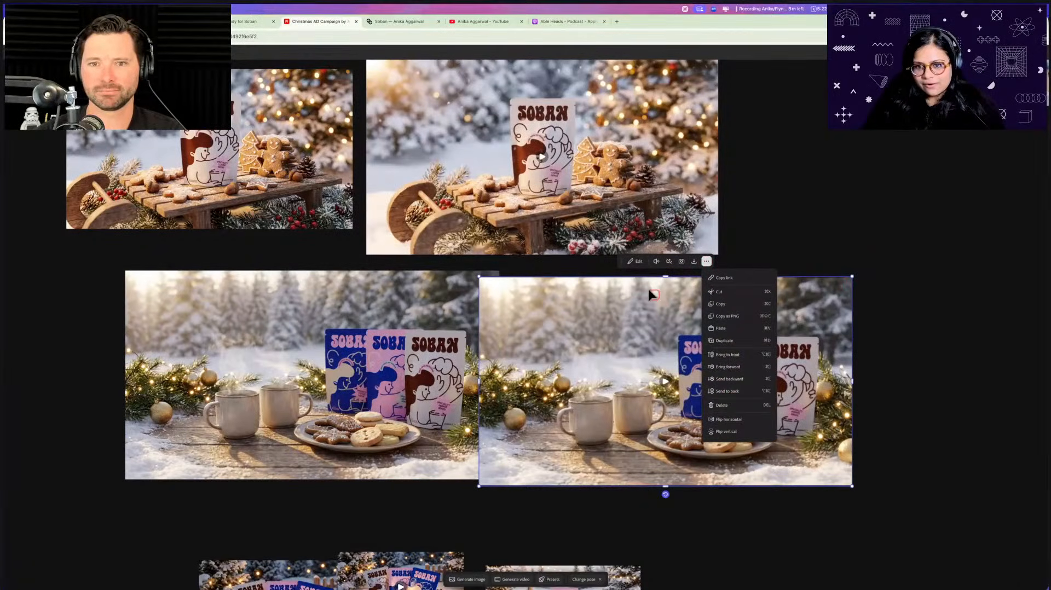
{"action": "right_click", "coordinate": [662, 313]}
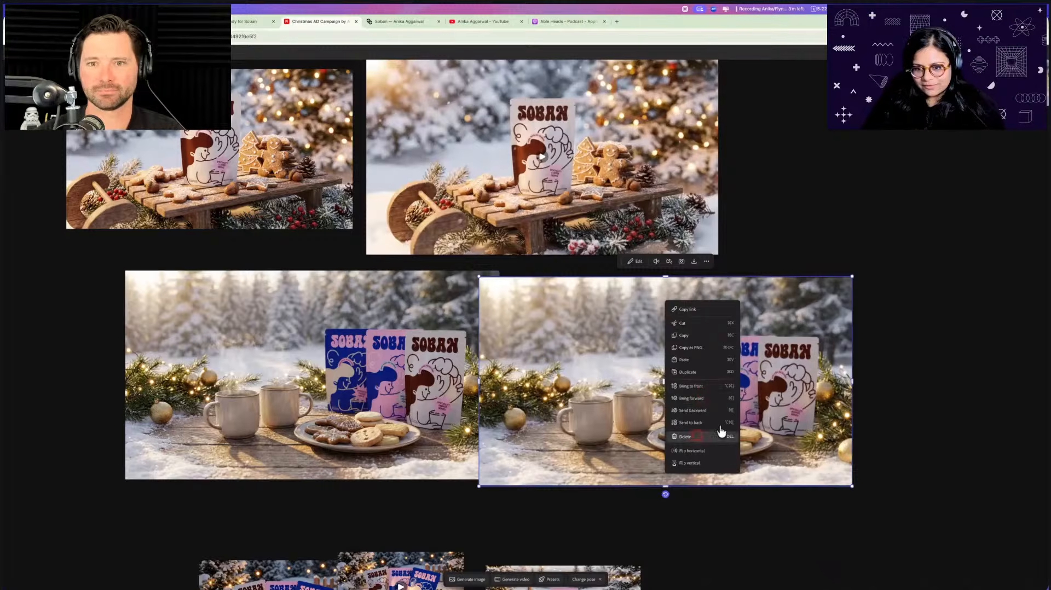
{"action": "left_click", "coordinate": [795, 380]}
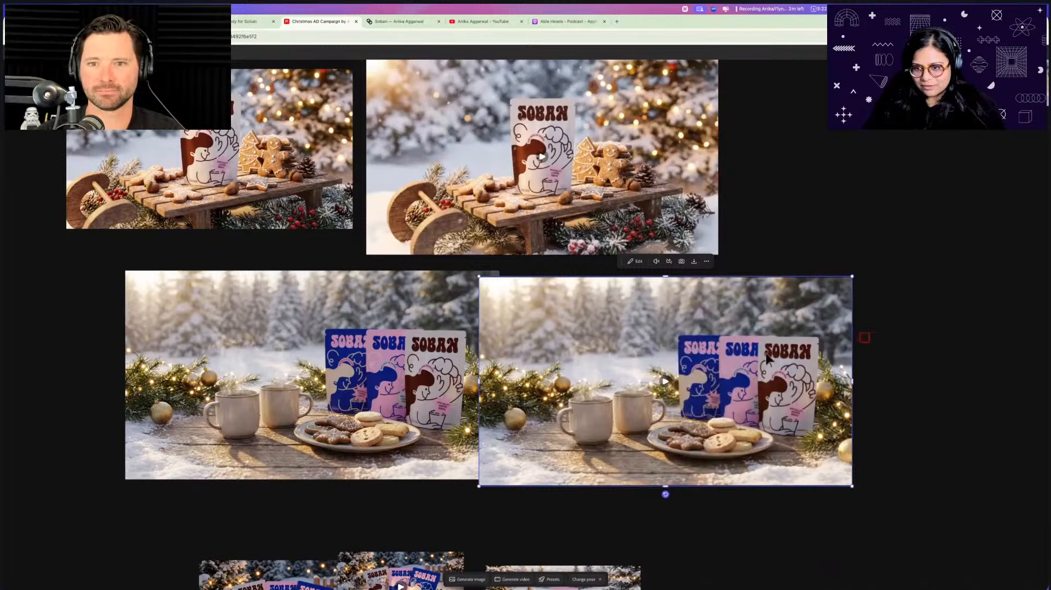
{"action": "left_click", "coordinate": [707, 262]}
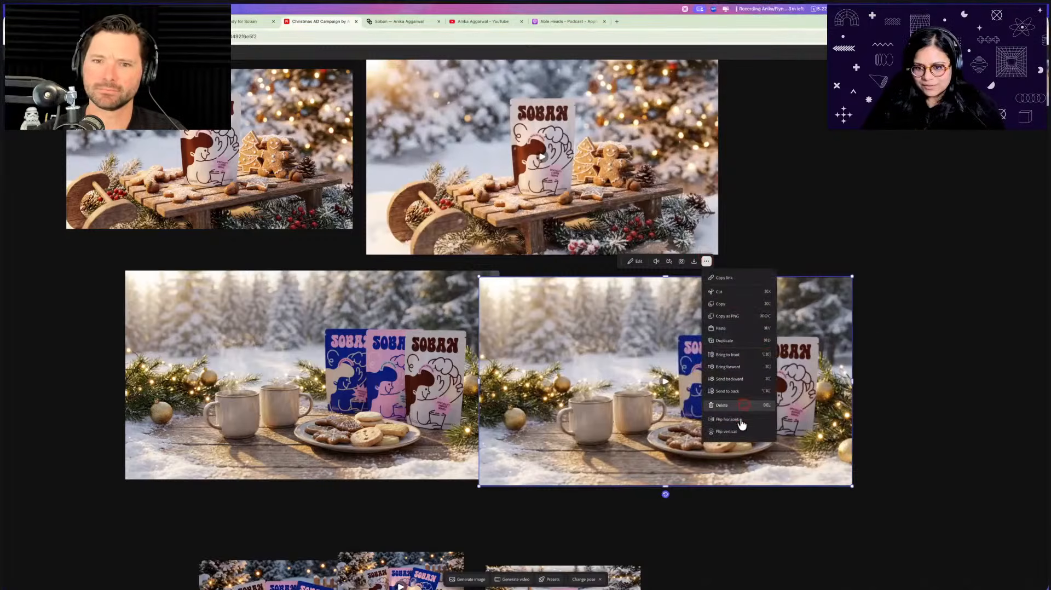
{"action": "left_click", "coordinate": [959, 385]}
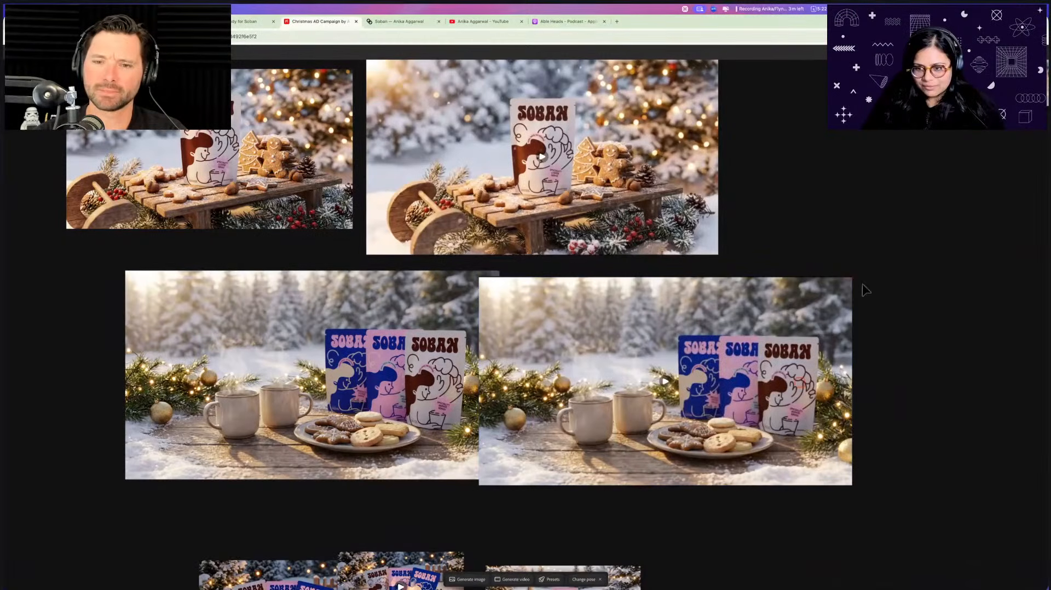
{"action": "left_click", "coordinate": [840, 291]}
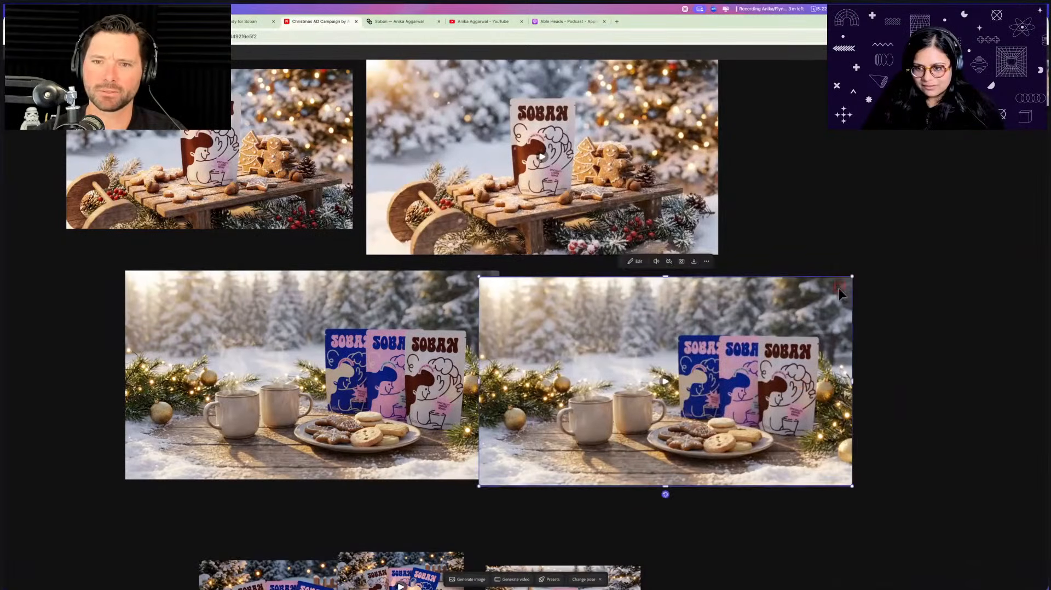
{"action": "left_click", "coordinate": [705, 262]}
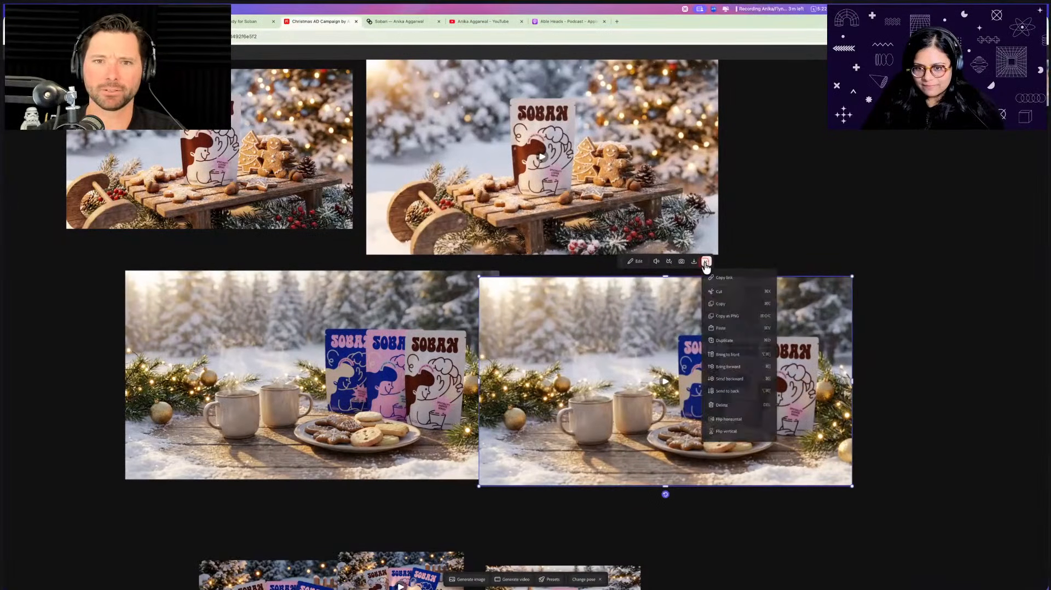
{"action": "left_click", "coordinate": [888, 296]}
{"action": "left_click", "coordinate": [598, 328]}
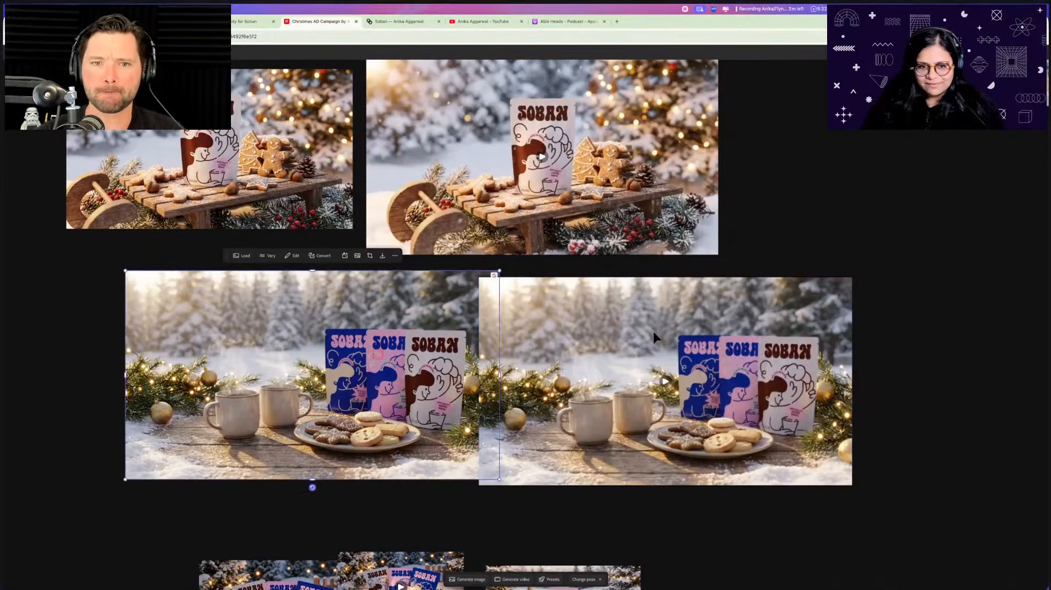
Align the mugs-and-cookies video level with its still image, leaving a narrow gap between them, and play the clip
{"action": "left_click", "coordinate": [458, 311]}
{"action": "left_click_drag", "start_coordinate": [567, 310], "coordinate": [580, 311]}
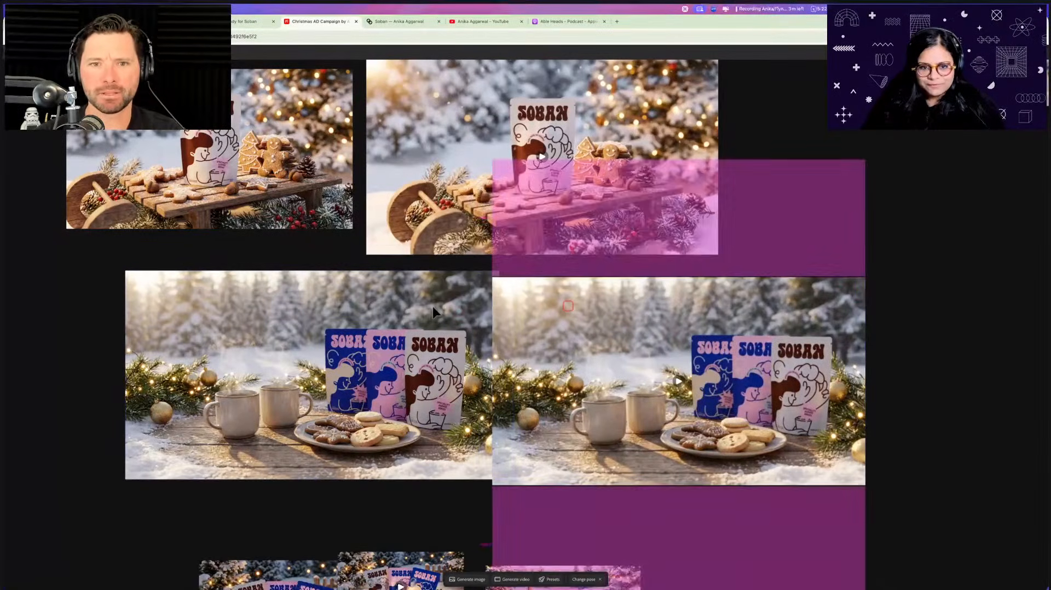
{"action": "left_click", "coordinate": [477, 295]}
{"action": "mouse_move", "coordinate": [493, 276]}
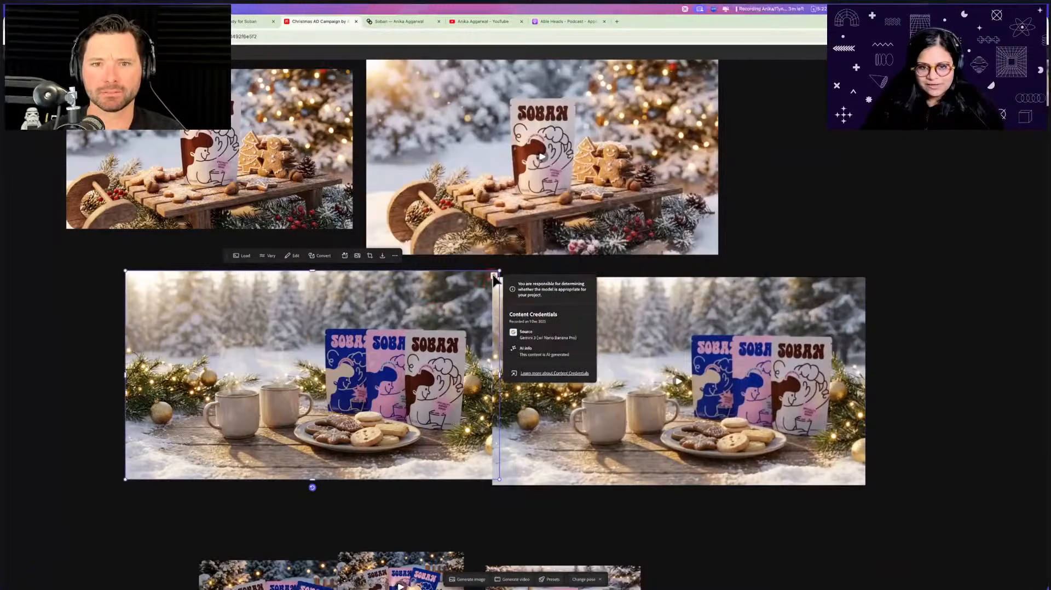
{"action": "left_click", "coordinate": [683, 311]}
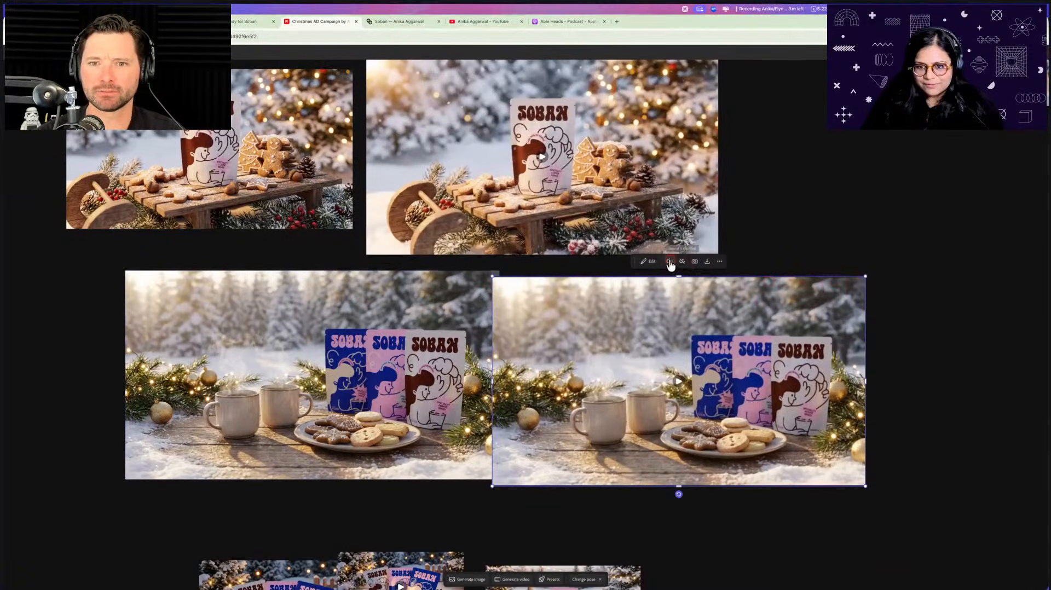
{"action": "mouse_move", "coordinate": [691, 391]}
{"action": "left_mouse_down"}
{"action": "mouse_move", "coordinate": [703, 388]}
{"action": "mouse_move", "coordinate": [692, 378]}
{"action": "left_mouse_up"}
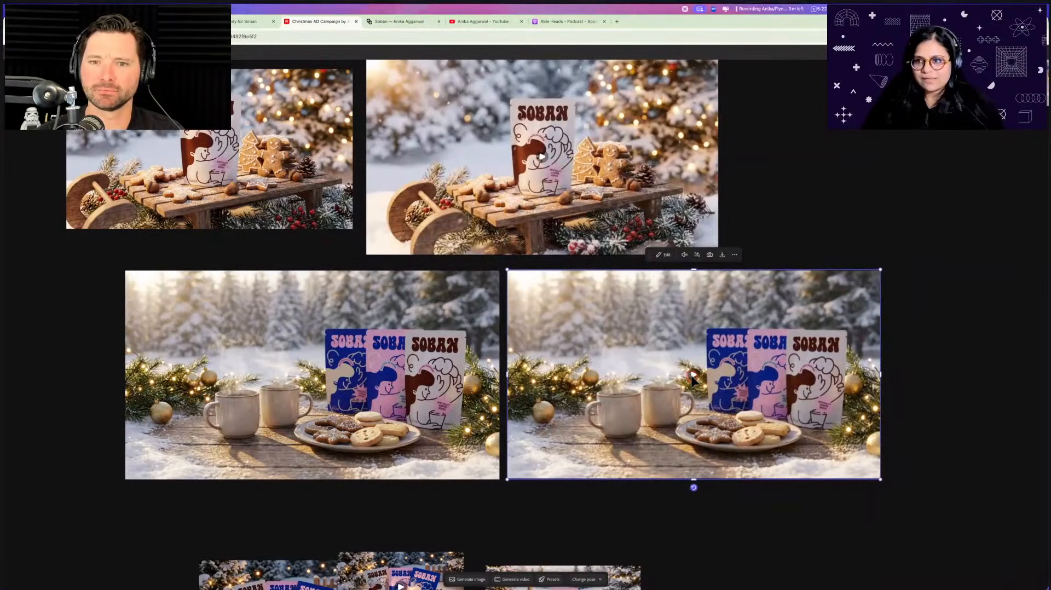
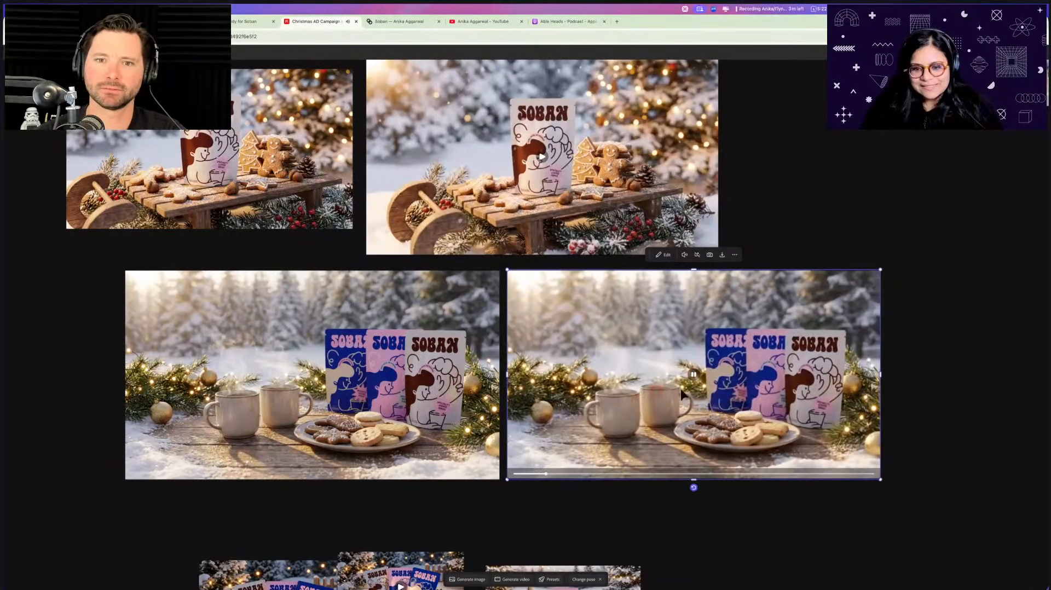
{"action": "left_click", "coordinate": [693, 375]}
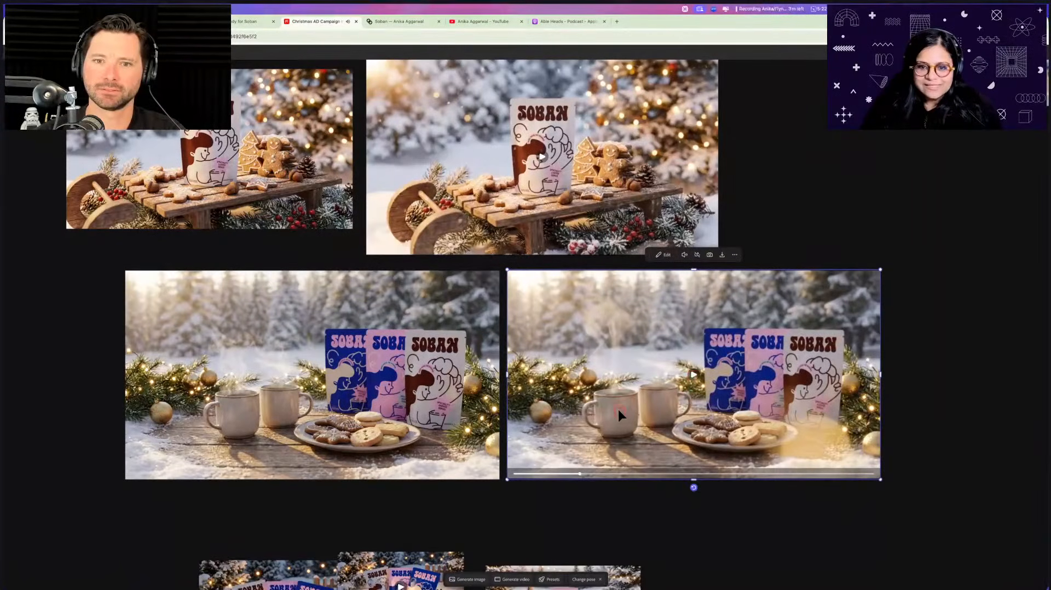
Look over the tree-stump, floating-package, gift-box and sleigh scenes across the board to compare the stills with their videos
{"action": "scroll", "coordinate": [618, 407], "scroll_direction": "up", "scroll_amount": 3}
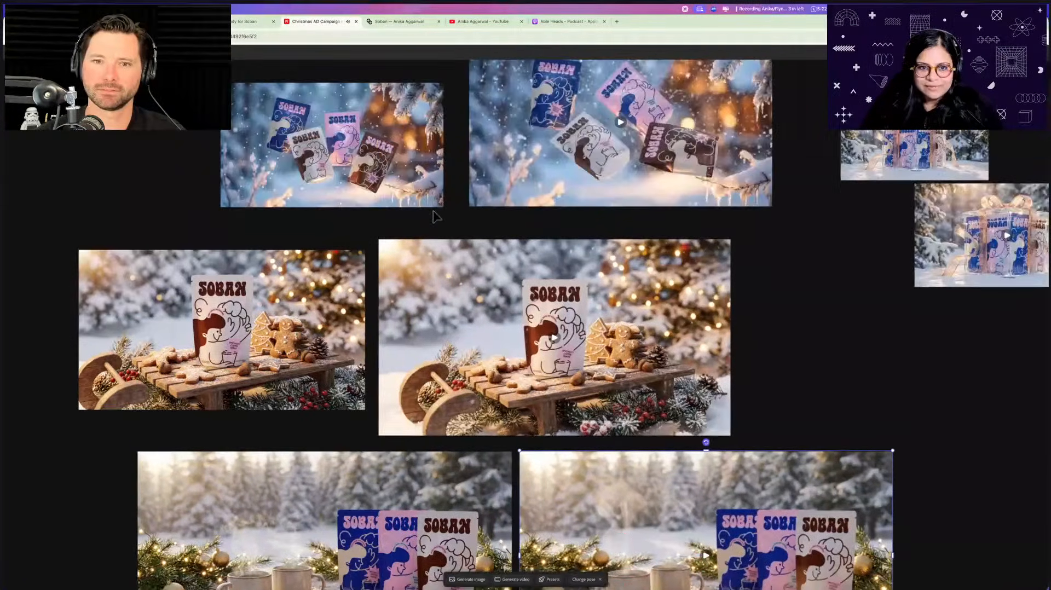
{"action": "scroll", "coordinate": [436, 217], "scroll_direction": "up", "scroll_amount": 4}
{"action": "scroll", "coordinate": [751, 130], "scroll_direction": "up", "scroll_amount": 5}
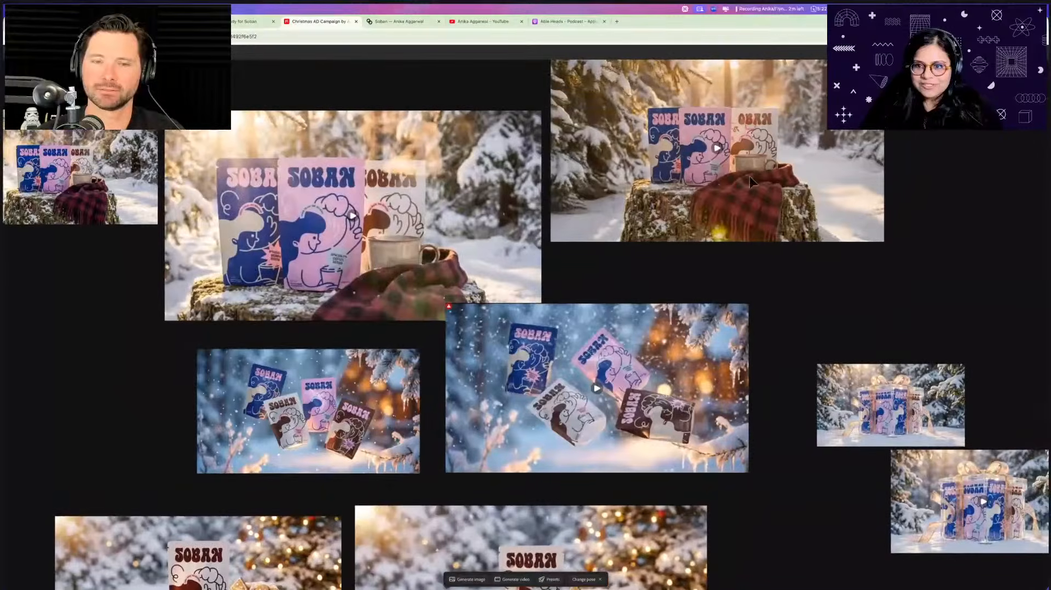
{"action": "scroll", "coordinate": [748, 180], "scroll_direction": "down", "scroll_amount": 3}
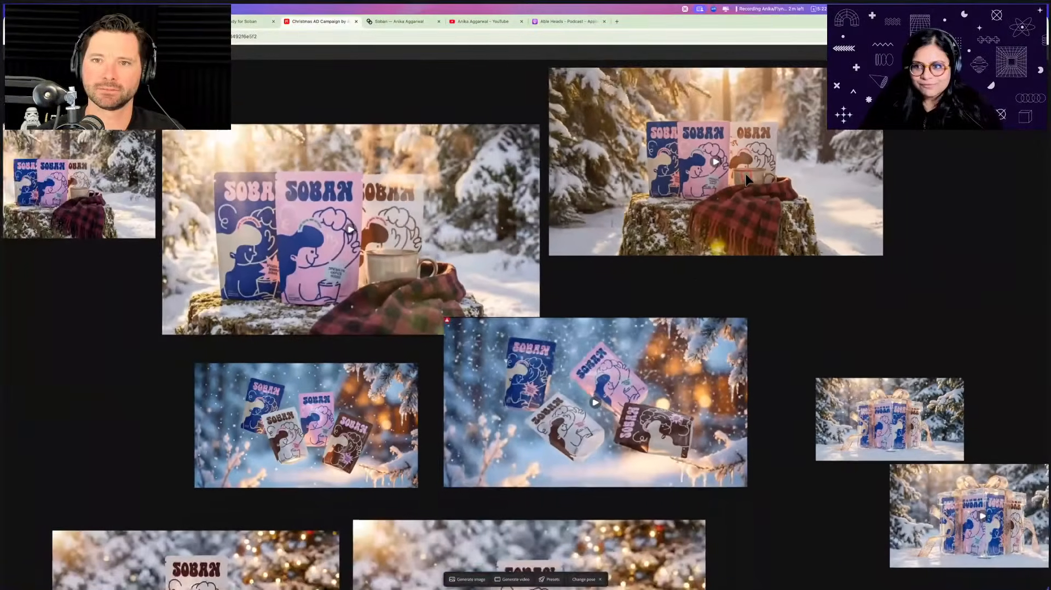
{"action": "scroll", "coordinate": [672, 390], "scroll_direction": "up", "scroll_amount": 2}
{"action": "scroll", "coordinate": [673, 390], "scroll_direction": "down", "scroll_amount": 6}
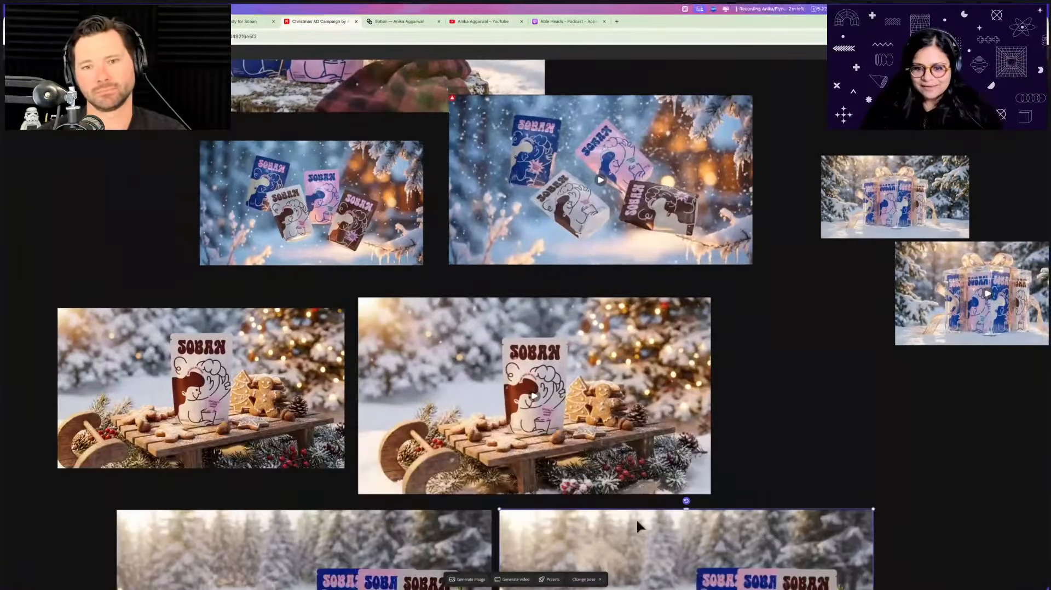
{"action": "scroll", "coordinate": [648, 508], "scroll_direction": "down", "scroll_amount": 4}
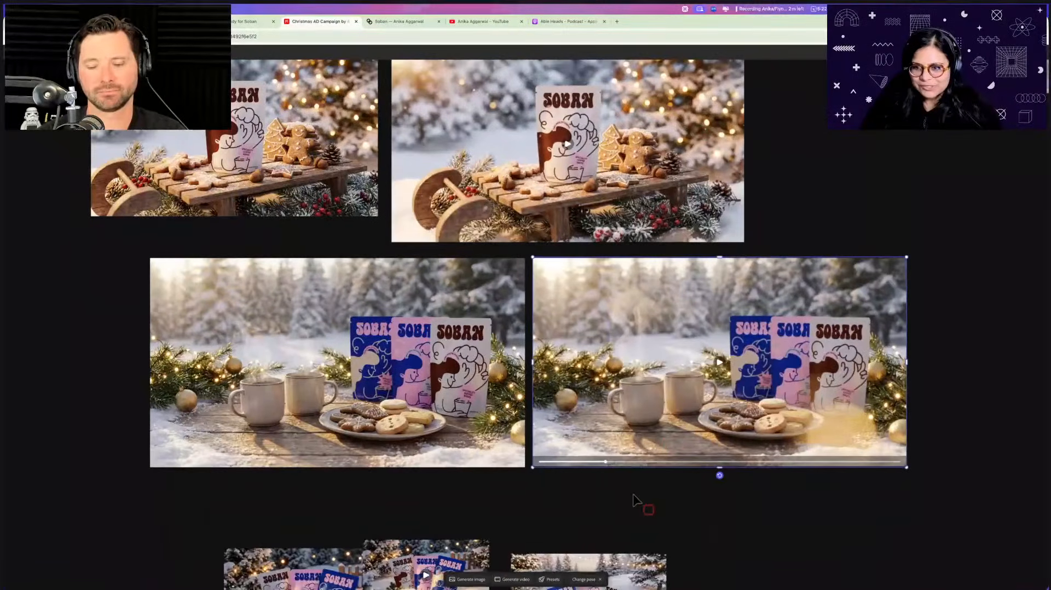
Examine the still of three coffee packages in snow with pinecones and a fence up close, and play the video overlapping it
{"action": "scroll", "coordinate": [484, 493], "scroll_direction": "up", "scroll_amount": 5}
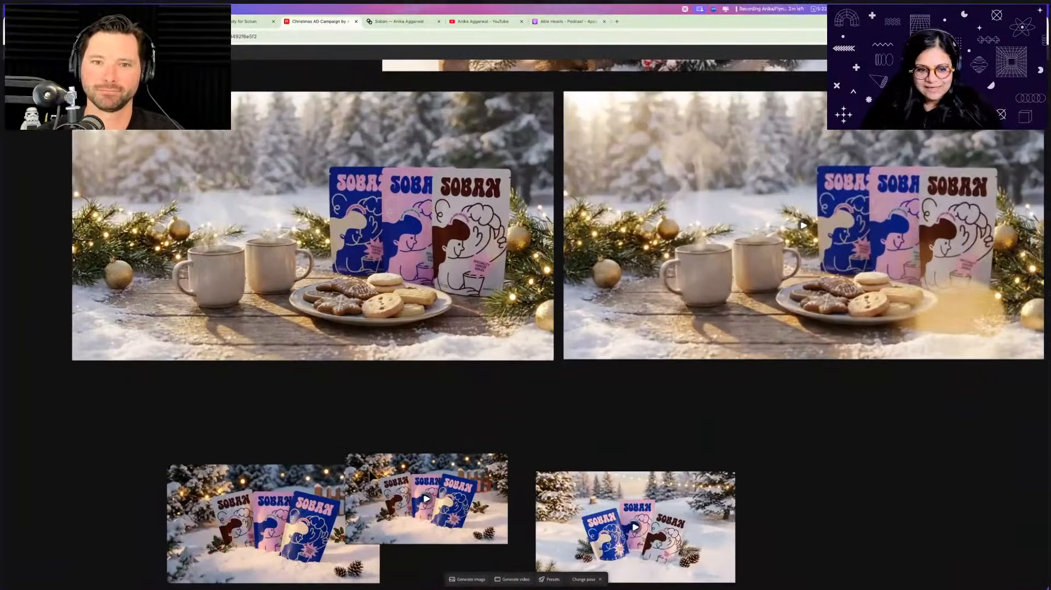
{"action": "left_click", "coordinate": [298, 540]}
{"action": "scroll", "coordinate": [362, 467], "scroll_direction": "up", "scroll_amount": 1}
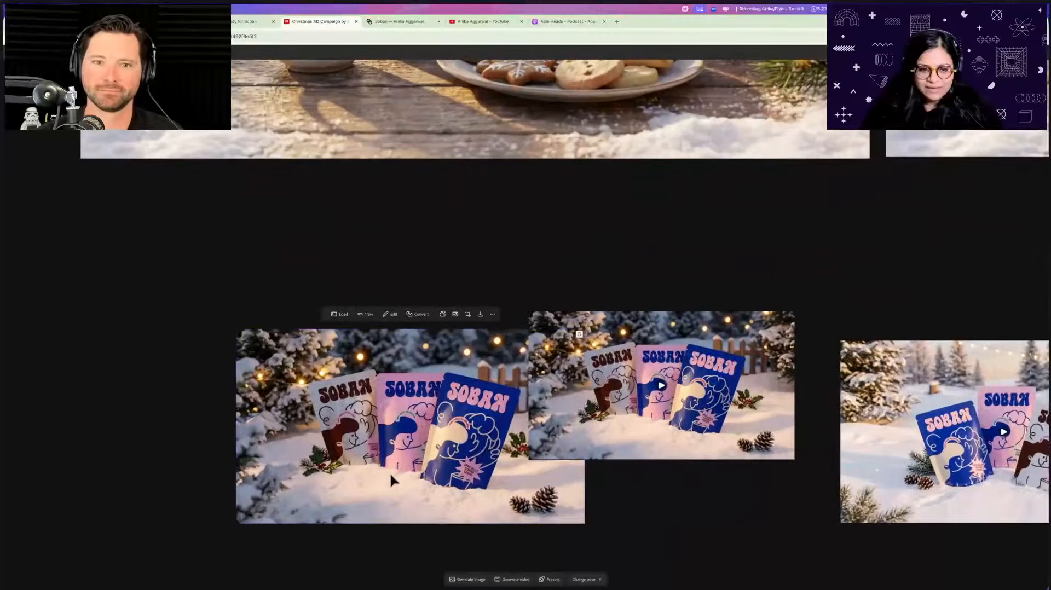
{"action": "scroll", "coordinate": [378, 469], "scroll_direction": "up", "scroll_amount": 3}
{"action": "left_click", "coordinate": [660, 389]}
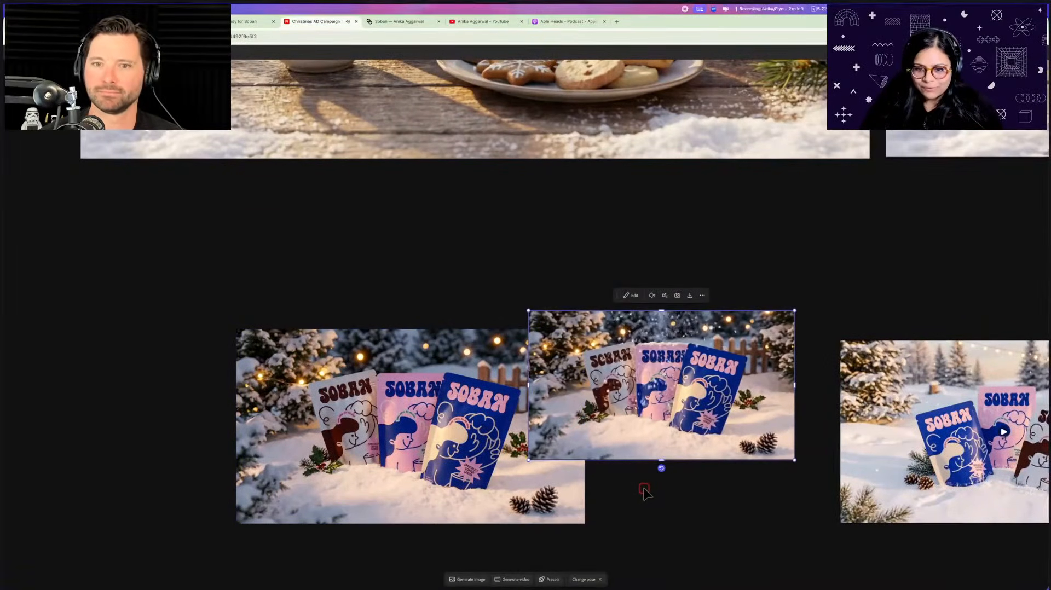
Move the video of three packages in an open snowy clearing up against the pinecones-and-fence video and play it
{"action": "scroll", "coordinate": [645, 491], "scroll_direction": "right", "scroll_amount": 5}
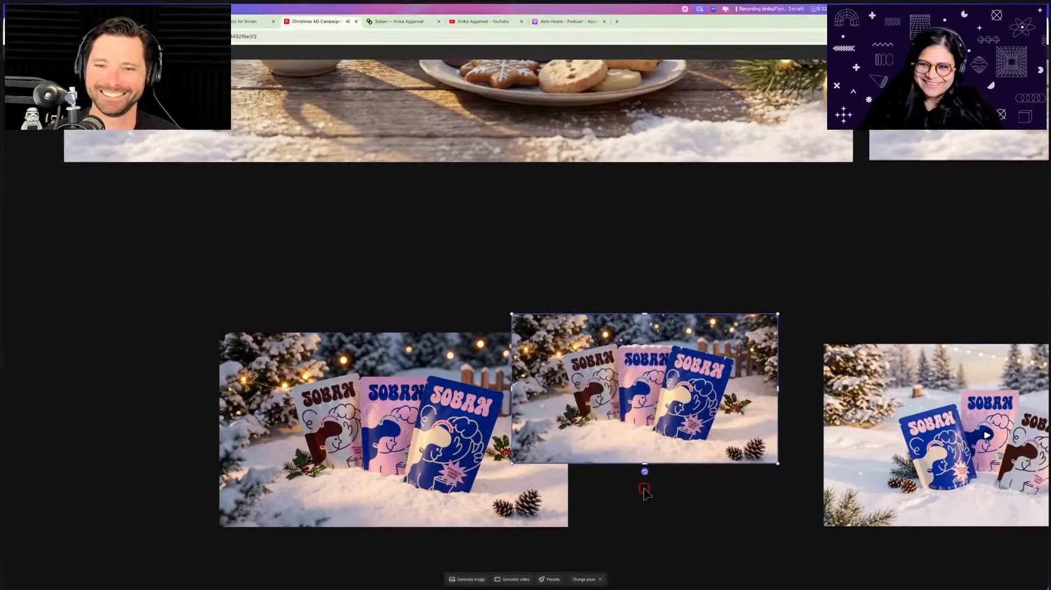
{"action": "scroll", "coordinate": [645, 492], "scroll_direction": "right", "scroll_amount": 3}
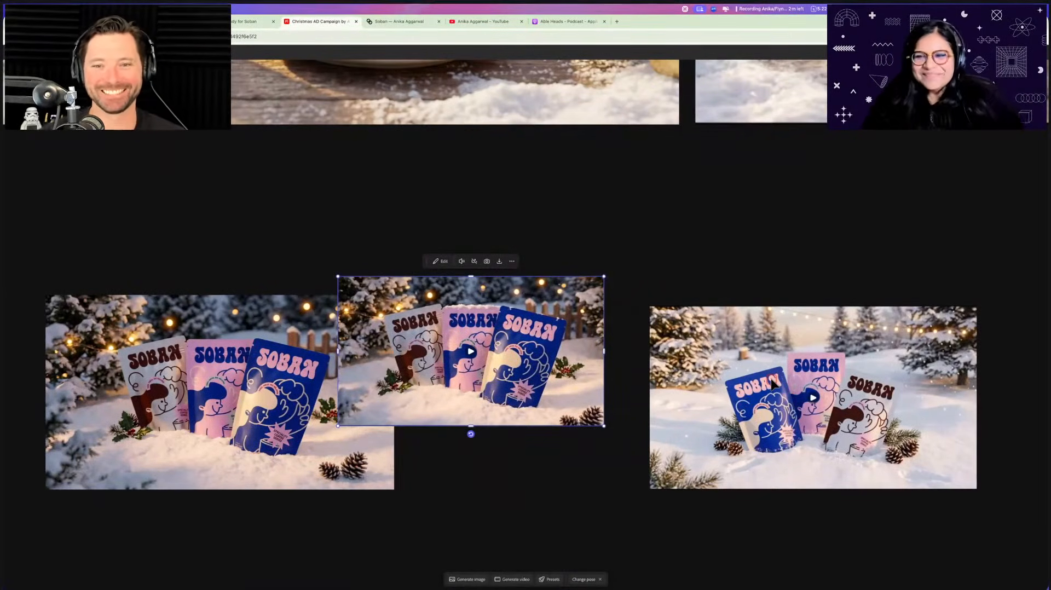
{"action": "scroll", "coordinate": [772, 383], "scroll_direction": "right", "scroll_amount": 4}
{"action": "left_click_drag", "start_coordinate": [679, 367], "coordinate": [630, 321]}
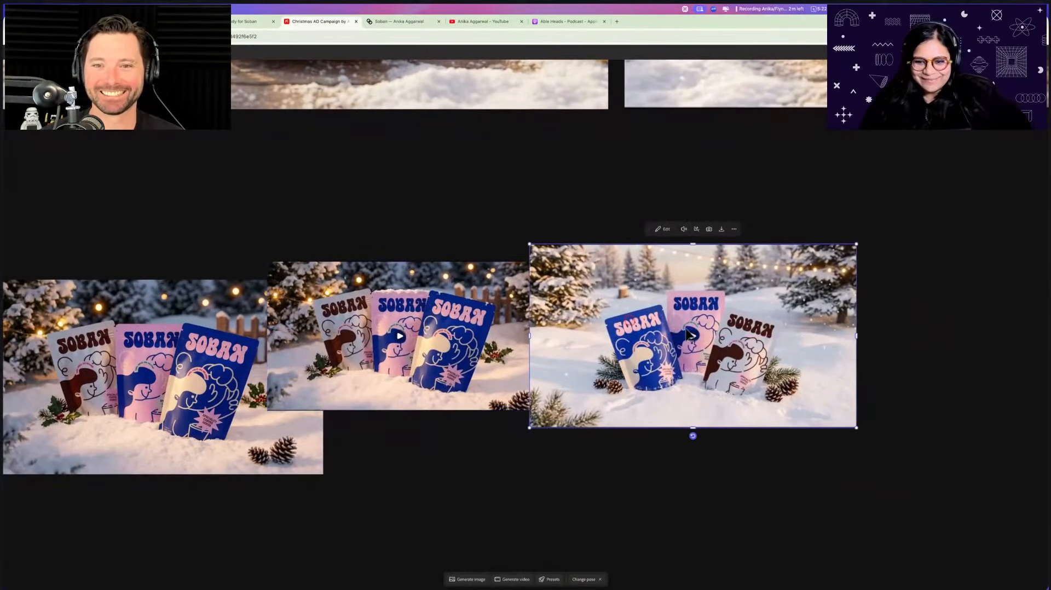
{"action": "left_click", "coordinate": [693, 337]}
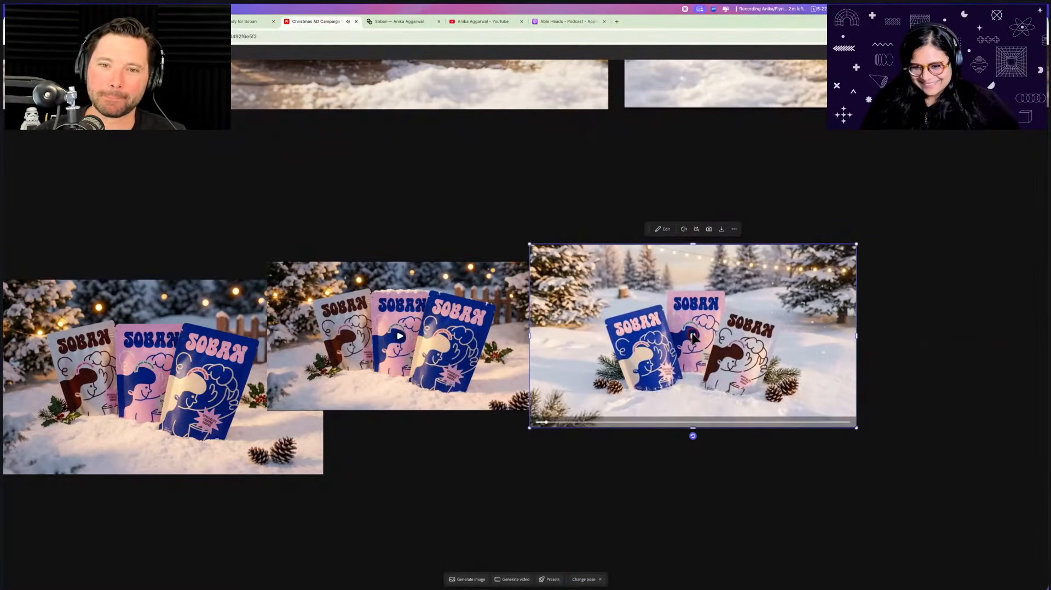
{"action": "left_click", "coordinate": [892, 309]}
Look over the finished winter scenes and the earlier scene versions elsewhere on the board to locate the video clips
{"action": "scroll", "coordinate": [892, 309], "scroll_direction": "down", "scroll_amount": 5}
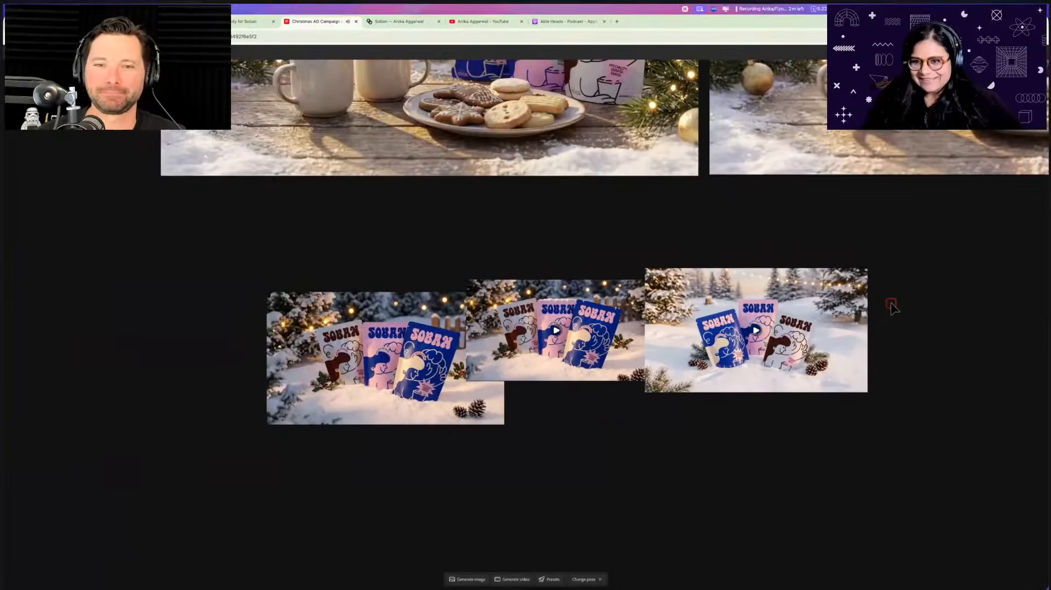
{"action": "scroll", "coordinate": [891, 308], "scroll_direction": "up", "scroll_amount": 6}
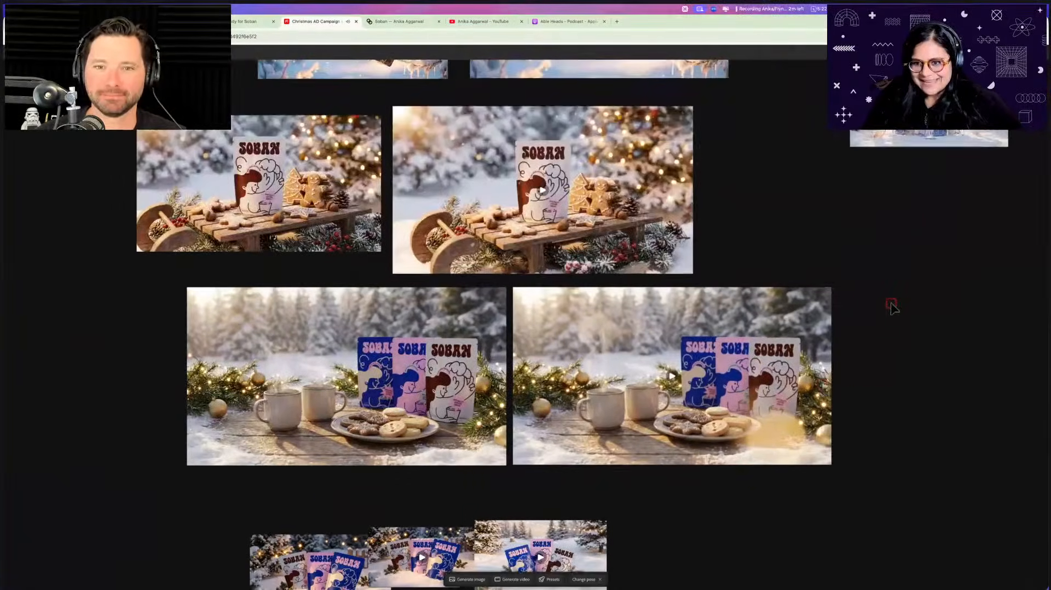
{"action": "scroll", "coordinate": [733, 244], "scroll_direction": "up", "scroll_amount": 8}
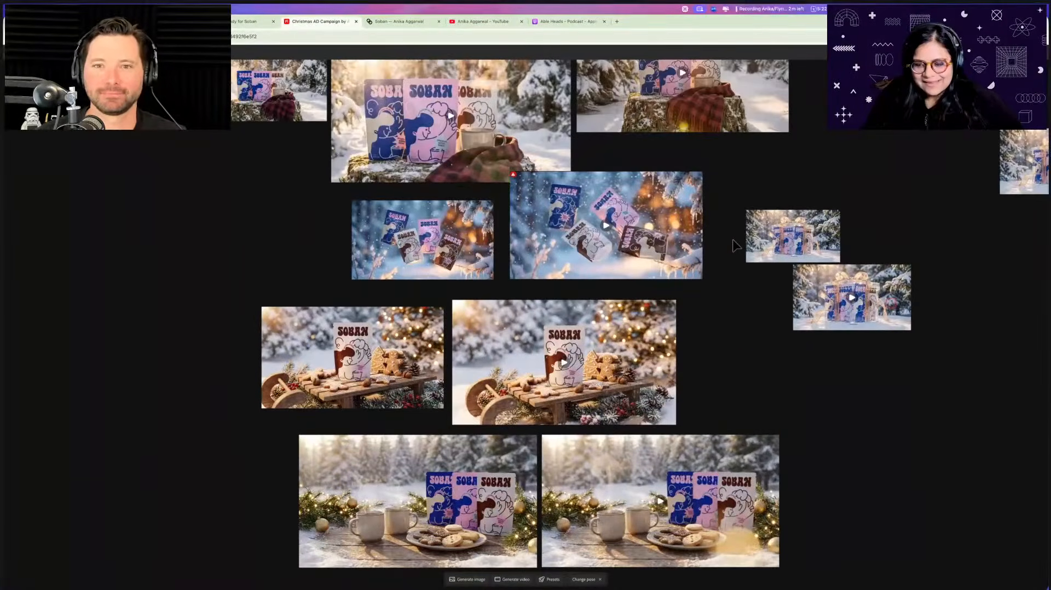
{"action": "scroll", "coordinate": [733, 245], "scroll_direction": "down", "scroll_amount": 5}
{"action": "scroll", "coordinate": [733, 245], "scroll_direction": "up", "scroll_amount": 10}
{"action": "scroll", "coordinate": [734, 245], "scroll_direction": "right", "scroll_amount": 10}
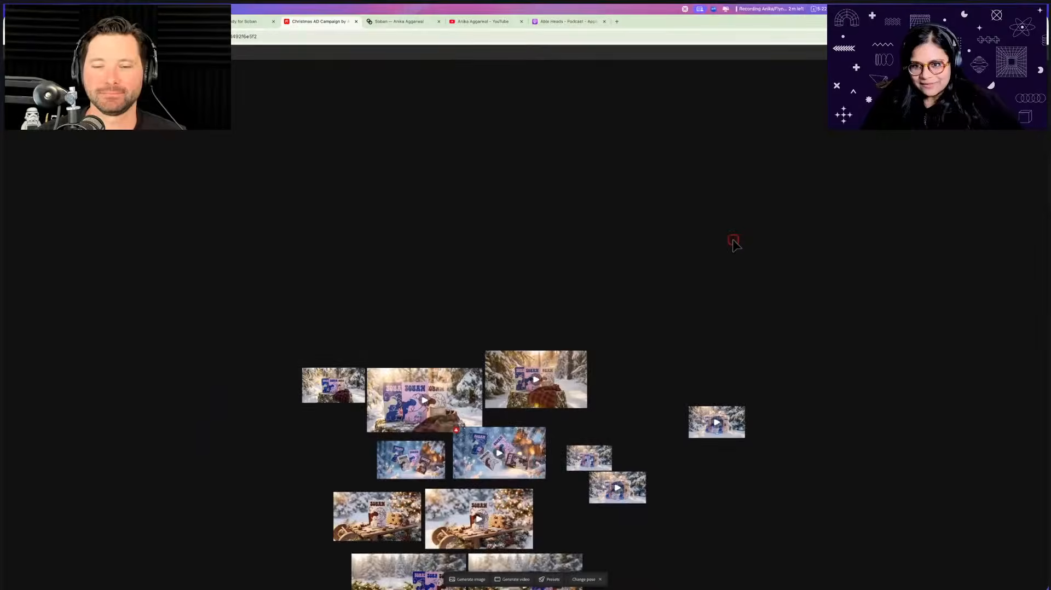
{"action": "scroll", "coordinate": [734, 245], "scroll_direction": "up", "scroll_amount": 10}
{"action": "scroll", "coordinate": [734, 245], "scroll_direction": "right", "scroll_amount": 8}
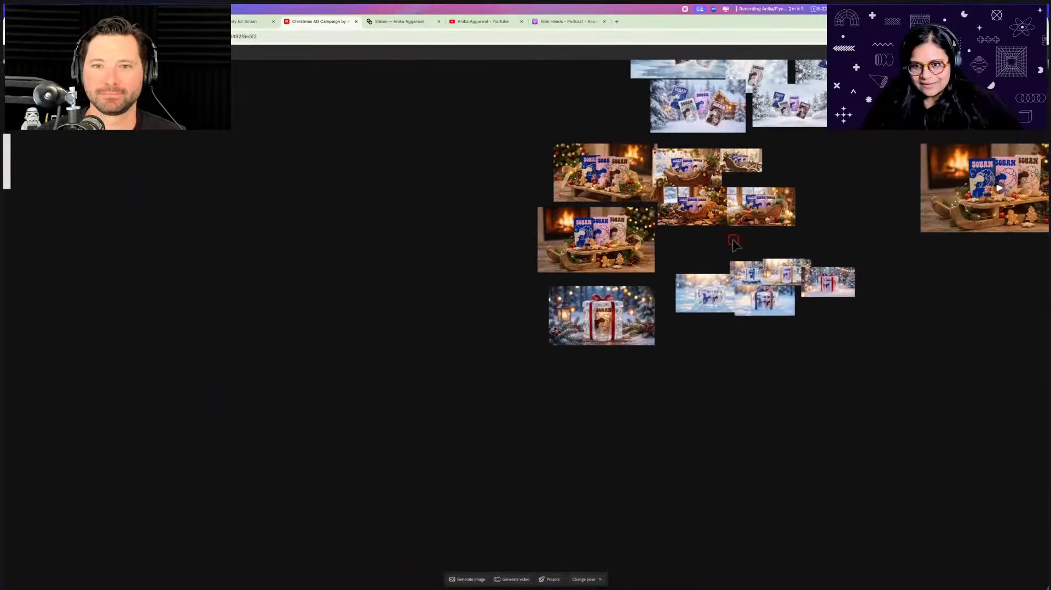
{"action": "scroll", "coordinate": [734, 244], "scroll_direction": "up", "scroll_amount": 8}
{"action": "scroll", "coordinate": [733, 245], "scroll_direction": "right", "scroll_amount": 8}
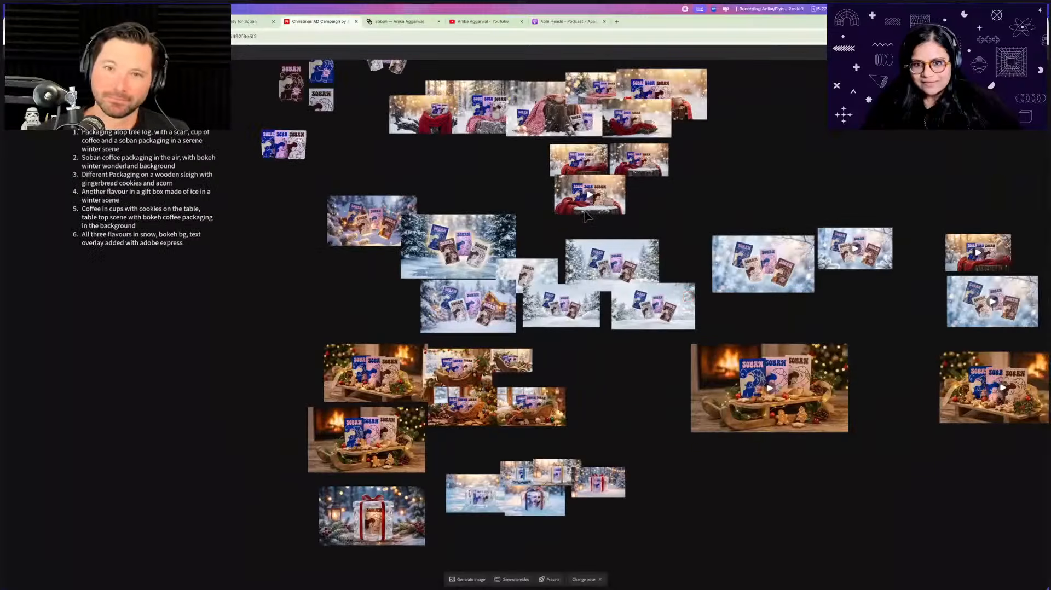
Download the tree-stump video with the red scarf and mug, placed above the blue floating-packages video
{"action": "scroll", "coordinate": [585, 216], "scroll_direction": "up", "scroll_amount": 5}
{"action": "left_click", "coordinate": [567, 216]}
{"action": "scroll", "coordinate": [566, 216], "scroll_direction": "up", "scroll_amount": 4}
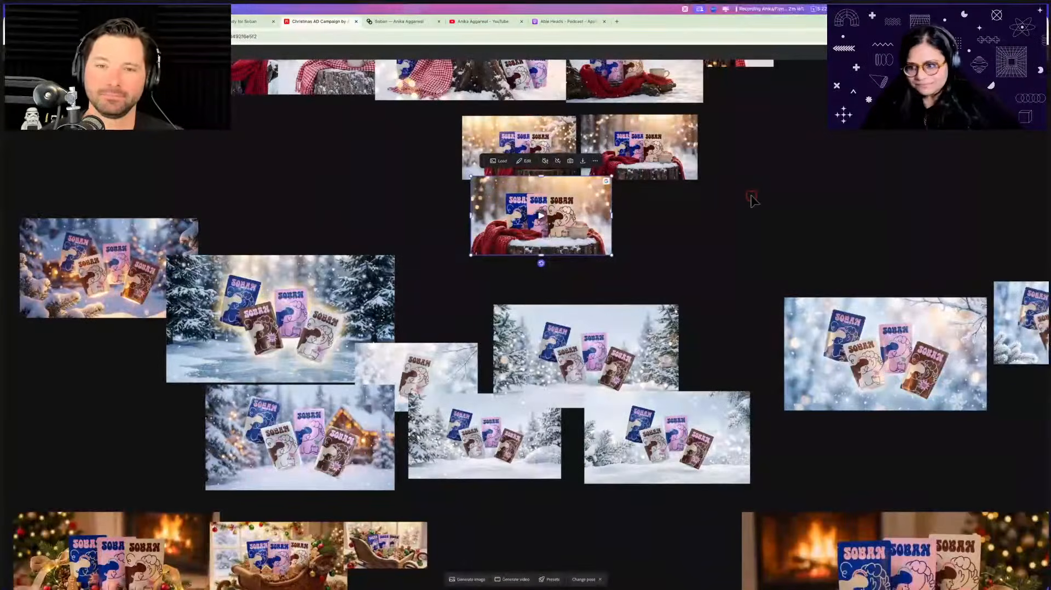
{"action": "scroll", "coordinate": [752, 197], "scroll_direction": "right", "scroll_amount": 10}
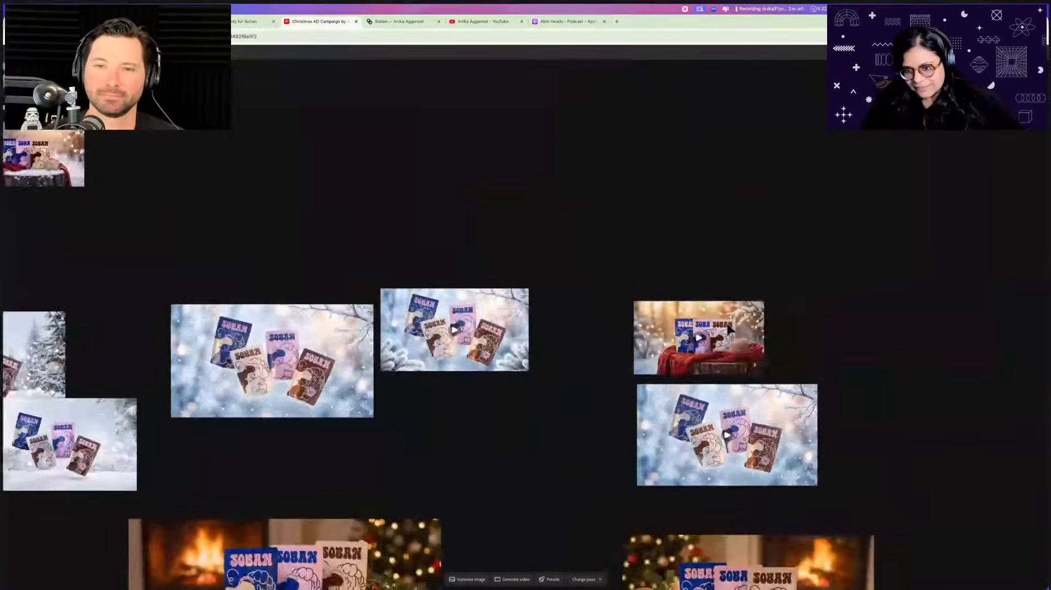
{"action": "left_click", "coordinate": [729, 324]}
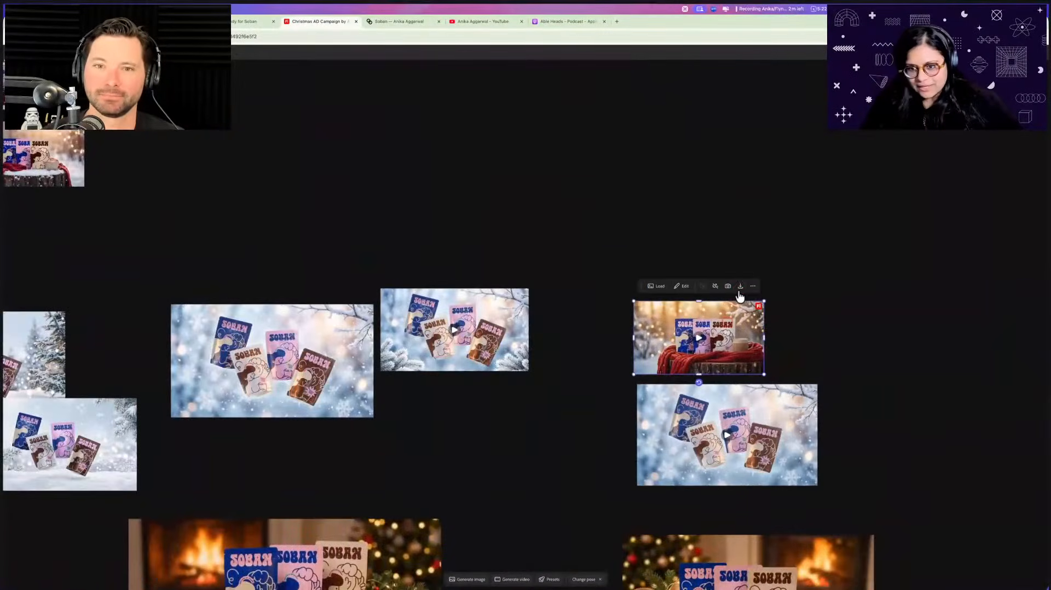
{"action": "left_click", "coordinate": [739, 289]}
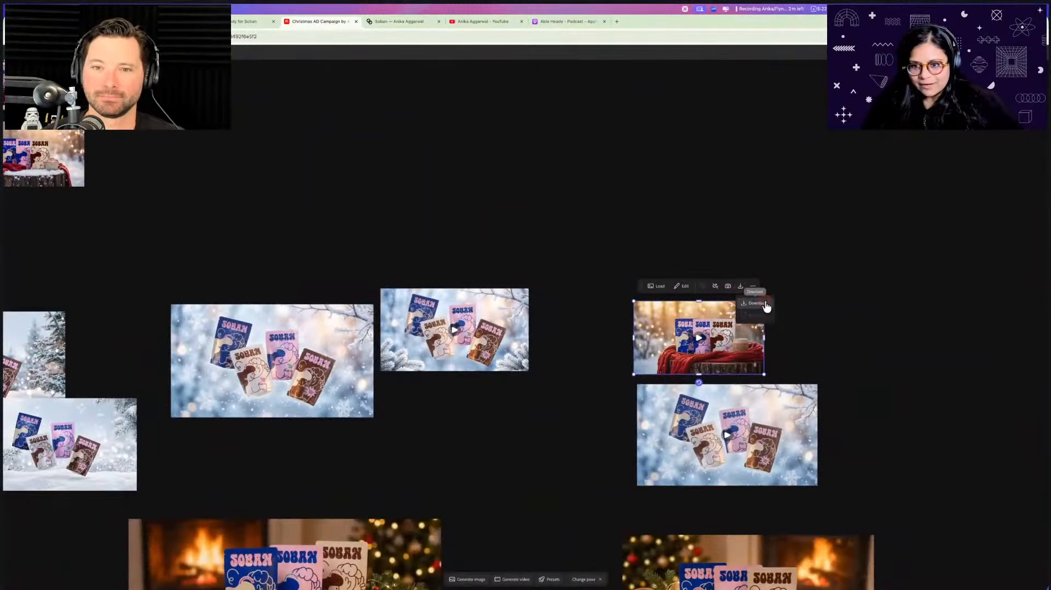
{"action": "left_click", "coordinate": [765, 305]}
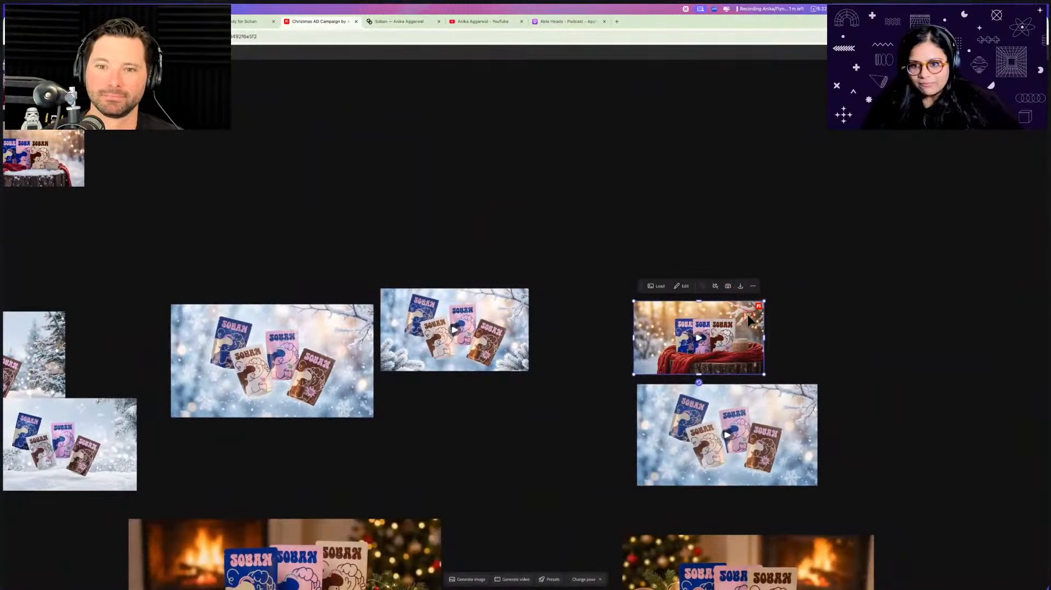
Download the blue bokeh floating-packages video and the fireplace sleigh video directly below it
{"action": "left_click", "coordinate": [754, 420]}
{"action": "scroll", "coordinate": [755, 416], "scroll_direction": "down", "scroll_amount": 2}
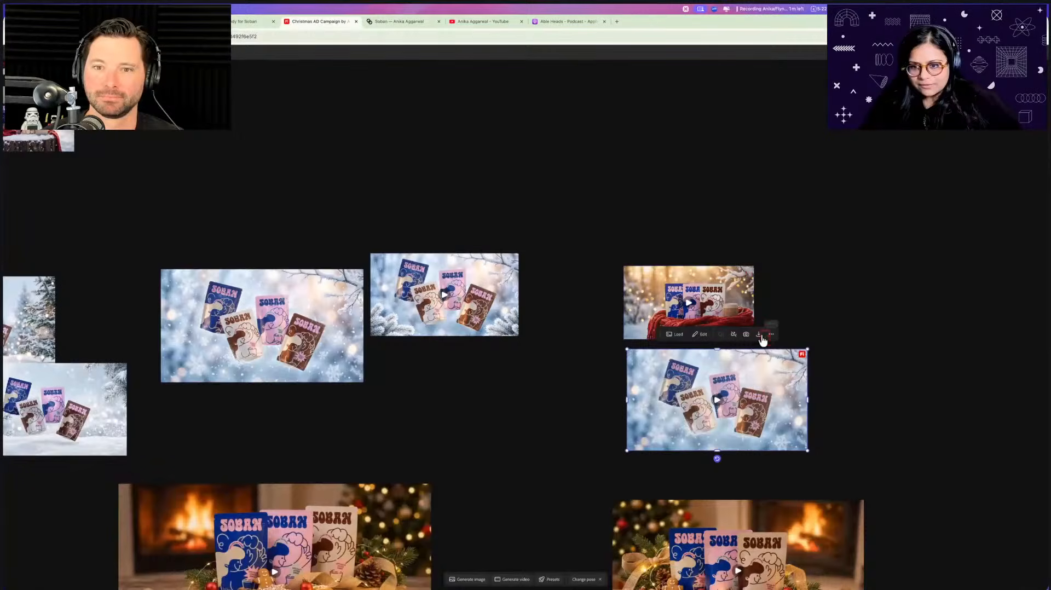
{"action": "scroll", "coordinate": [826, 353], "scroll_direction": "down", "scroll_amount": 5}
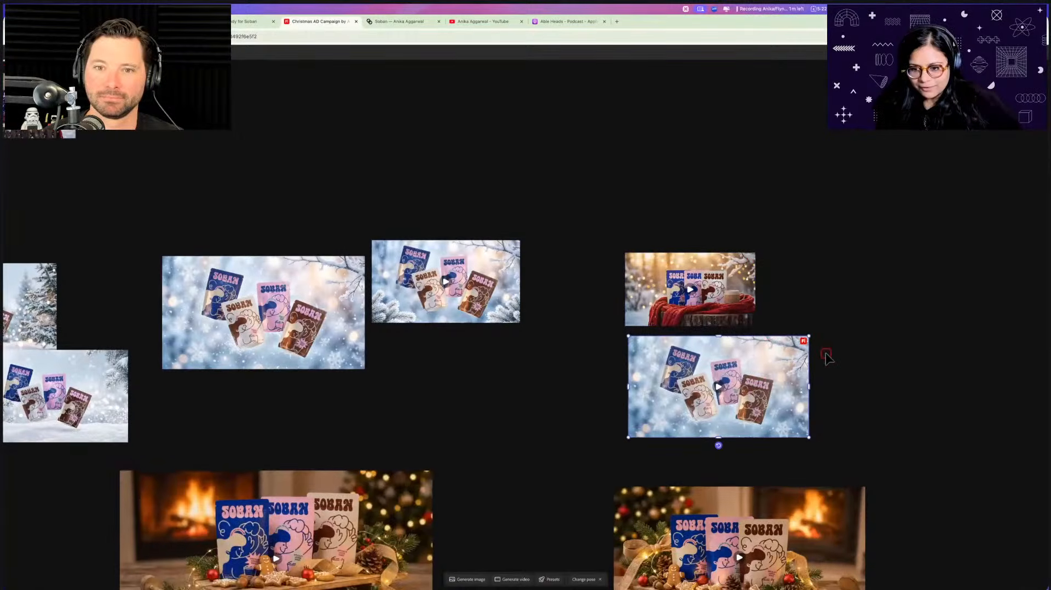
{"action": "left_click", "coordinate": [811, 373]}
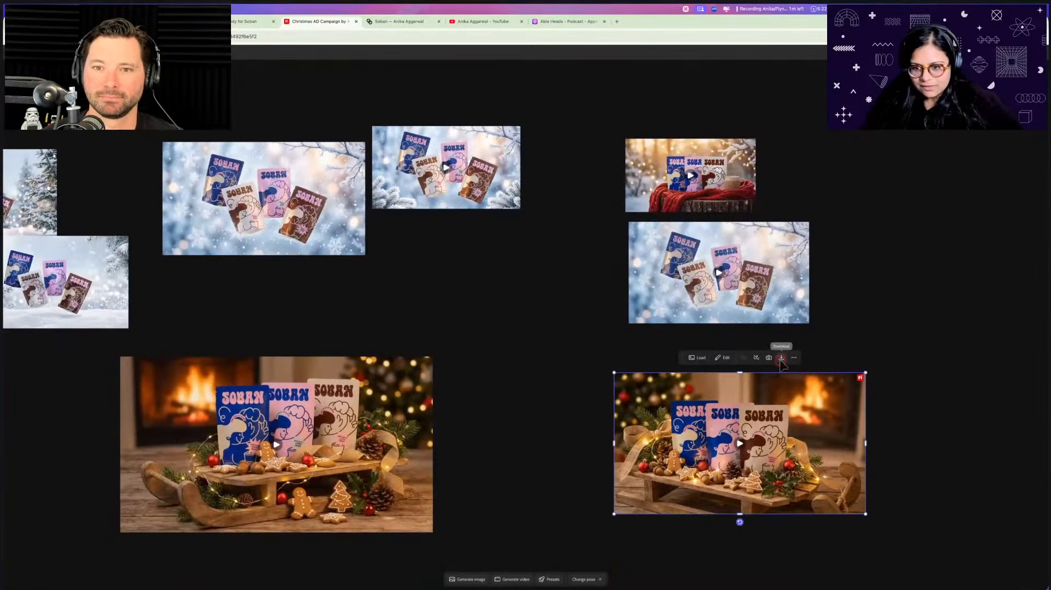
{"action": "left_click", "coordinate": [781, 358]}
{"action": "left_click", "coordinate": [504, 427]}
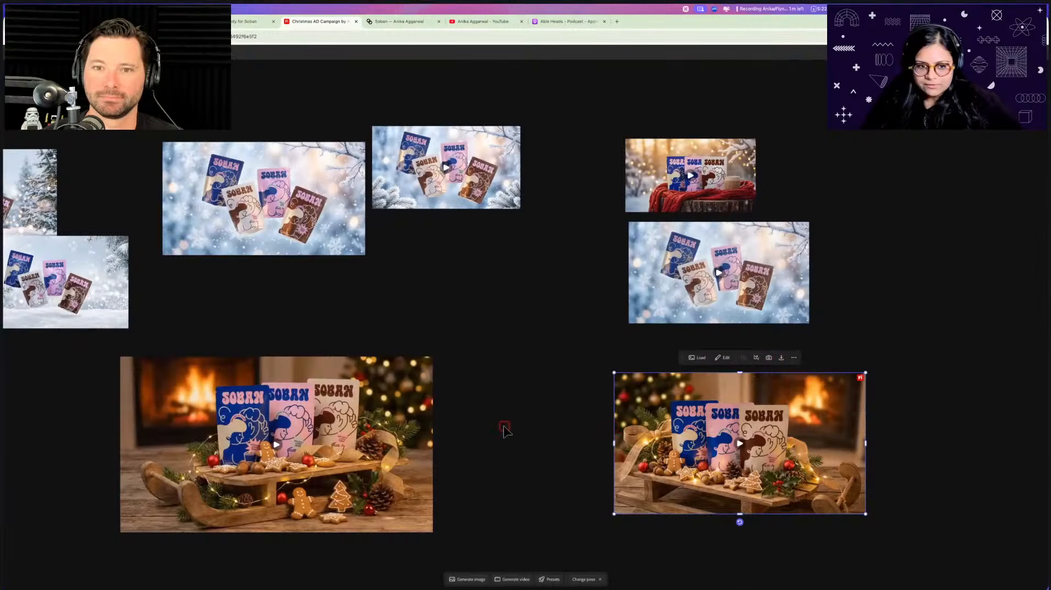
{"action": "left_click", "coordinate": [504, 427]}
Download the outdoor snowy sleigh video with the single package and gingerbread cookies
{"action": "scroll", "coordinate": [504, 428], "scroll_direction": "down", "scroll_amount": 5}
{"action": "scroll", "coordinate": [504, 428], "scroll_direction": "down", "scroll_amount": 10}
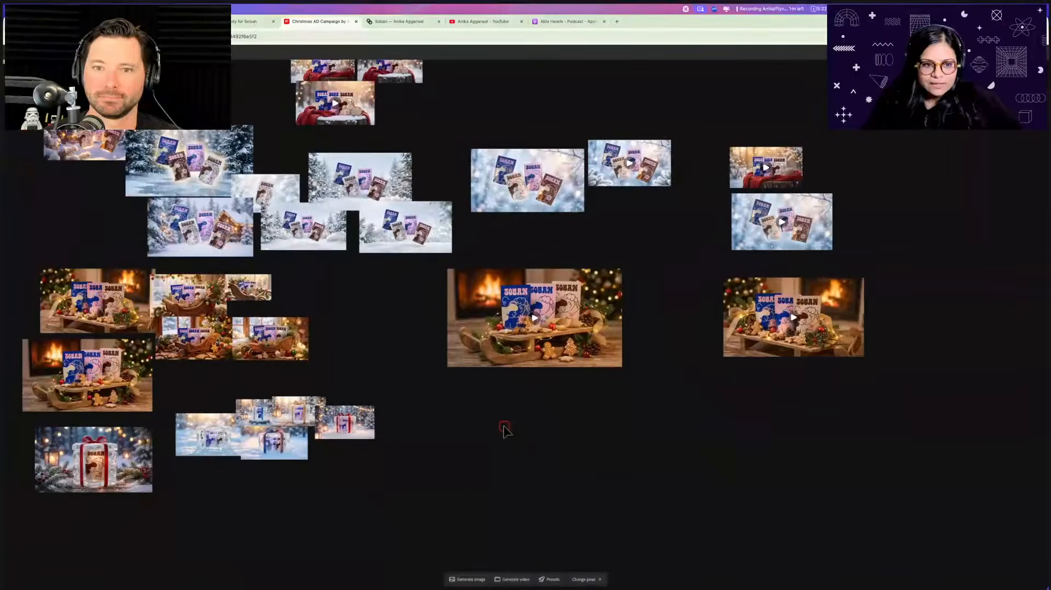
{"action": "scroll", "coordinate": [504, 428], "scroll_direction": "down", "scroll_amount": 10}
{"action": "scroll", "coordinate": [504, 428], "scroll_direction": "left", "scroll_amount": 10}
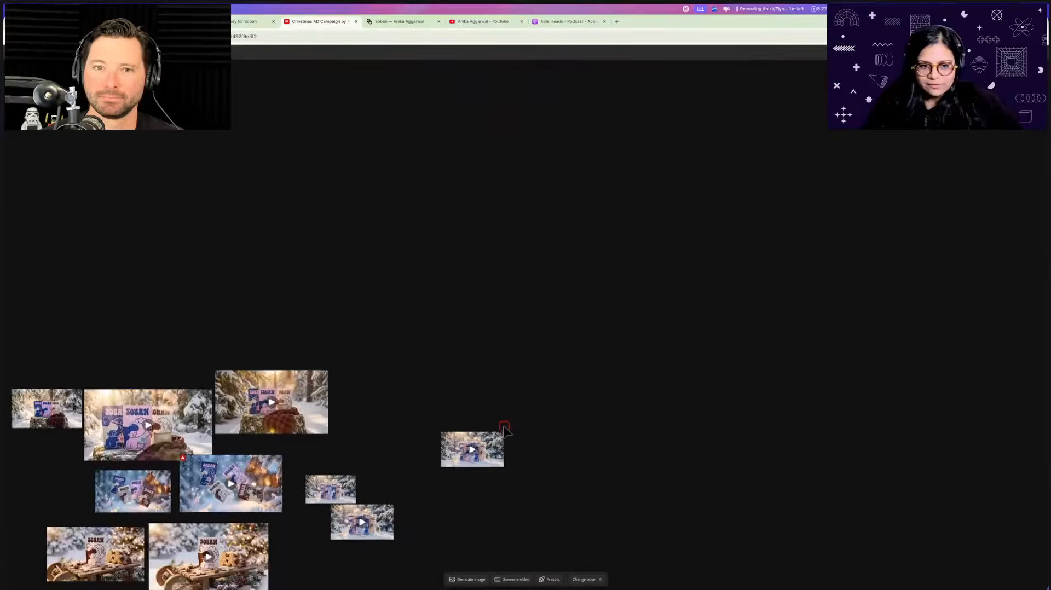
{"action": "left_click", "coordinate": [422, 421]}
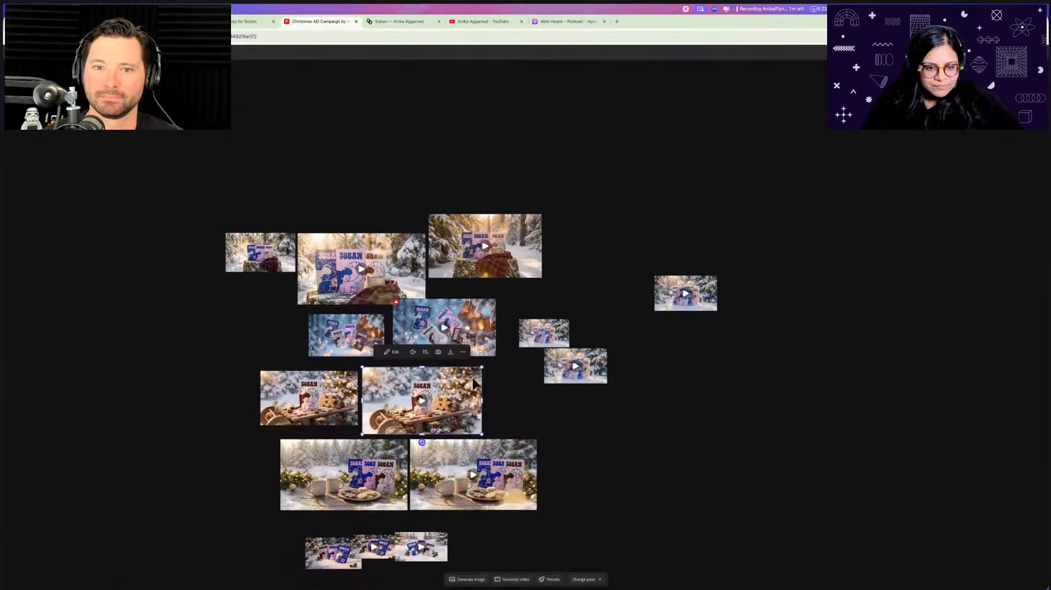
{"action": "left_click", "coordinate": [450, 353]}
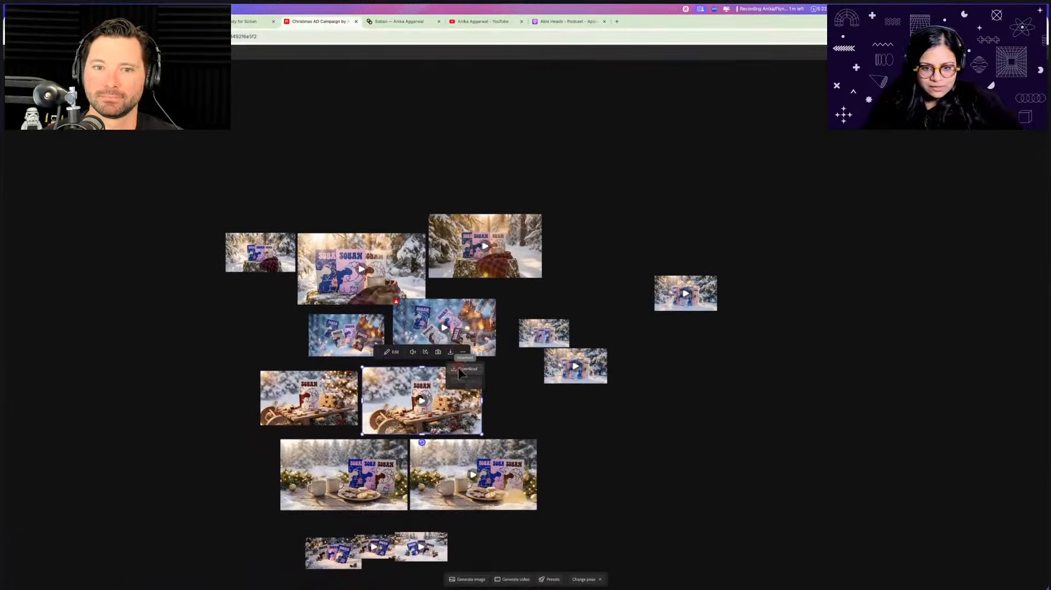
Download the gift-box video overlapping its still image and the mugs-and-cookies video
{"action": "left_click", "coordinate": [602, 359]}
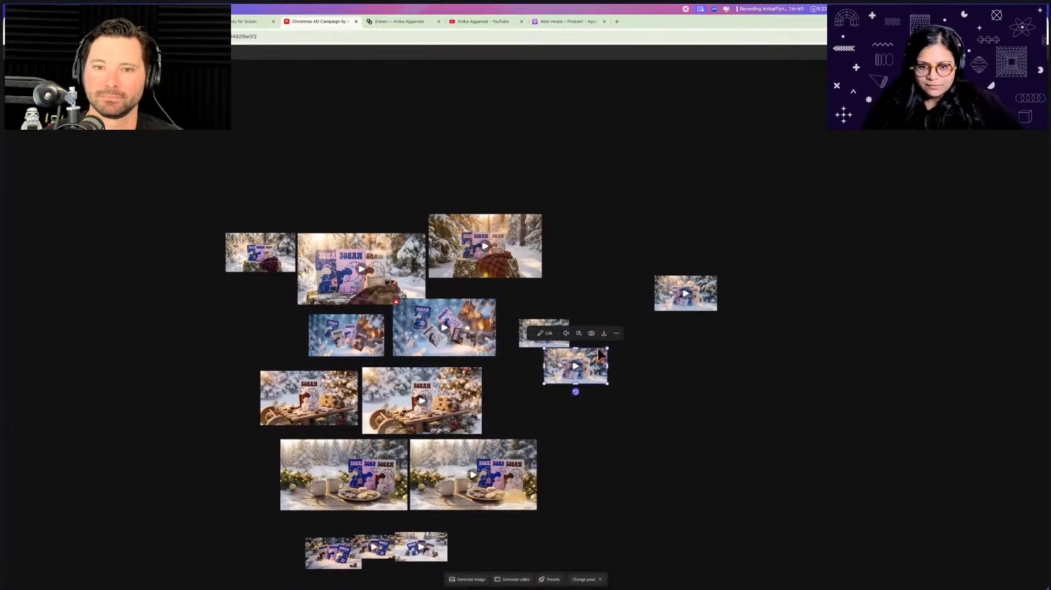
{"action": "left_click", "coordinate": [604, 335]}
{"action": "left_click", "coordinate": [618, 350]}
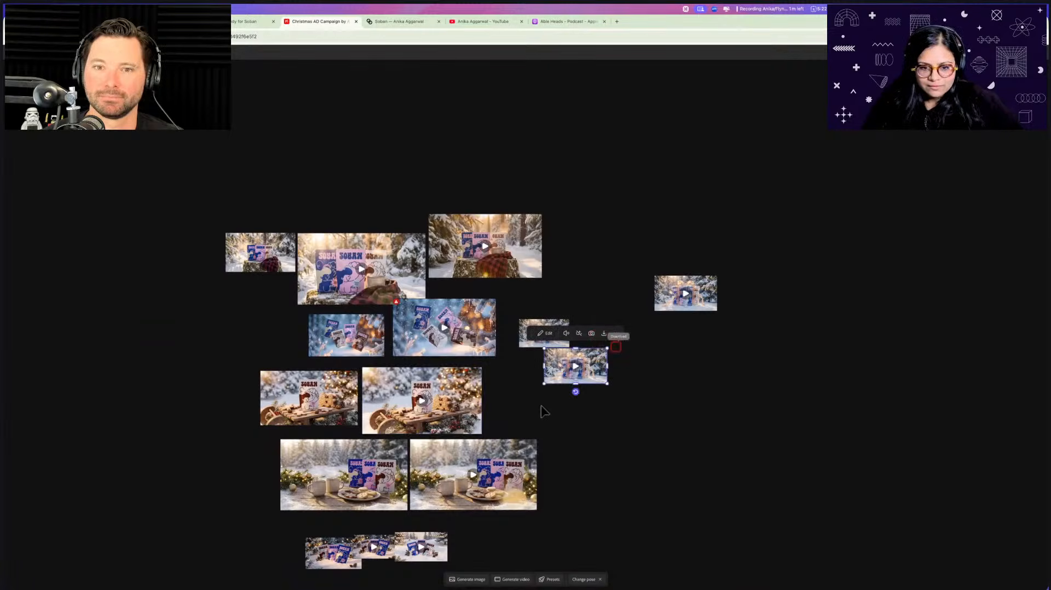
{"action": "left_click", "coordinate": [495, 464]}
{"action": "left_click", "coordinate": [503, 425]}
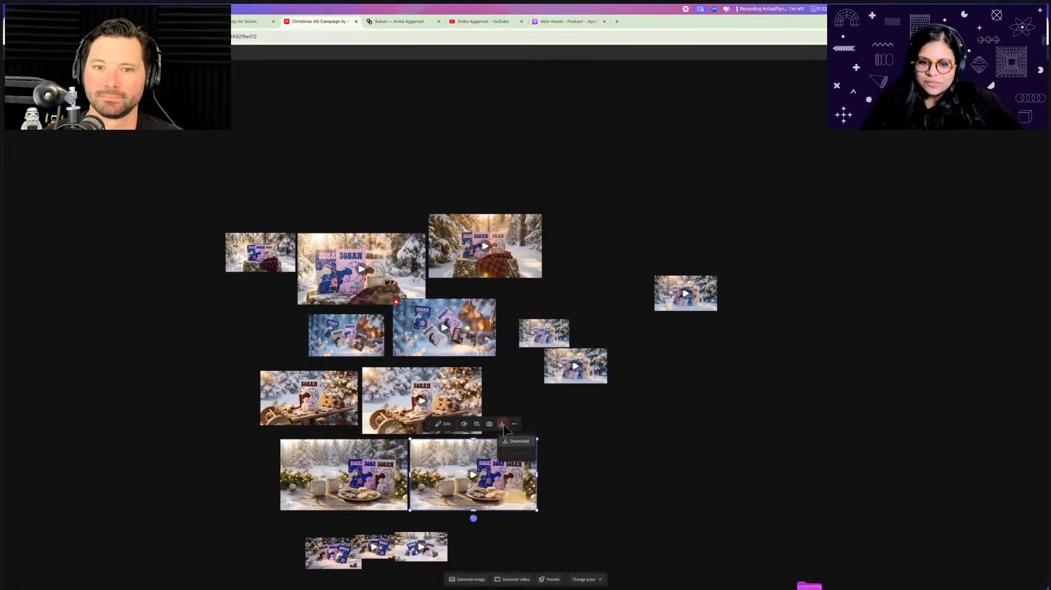
{"action": "left_click", "coordinate": [515, 442]}
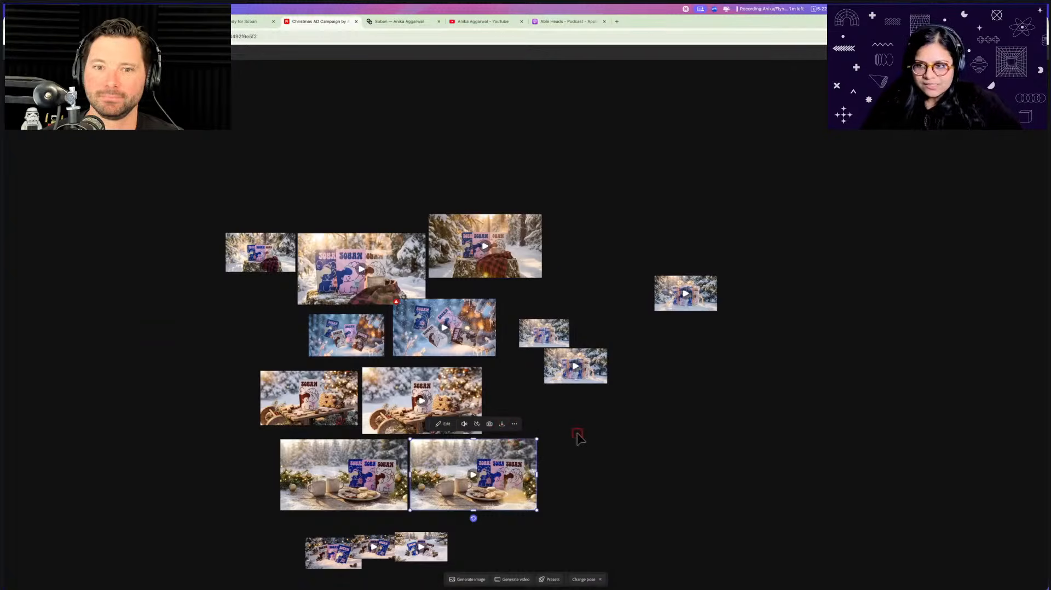
Download the video of three packages in snow with pinecones and a fence
{"action": "scroll", "coordinate": [578, 437], "scroll_direction": "down", "scroll_amount": 3}
{"action": "left_click", "coordinate": [411, 468]}
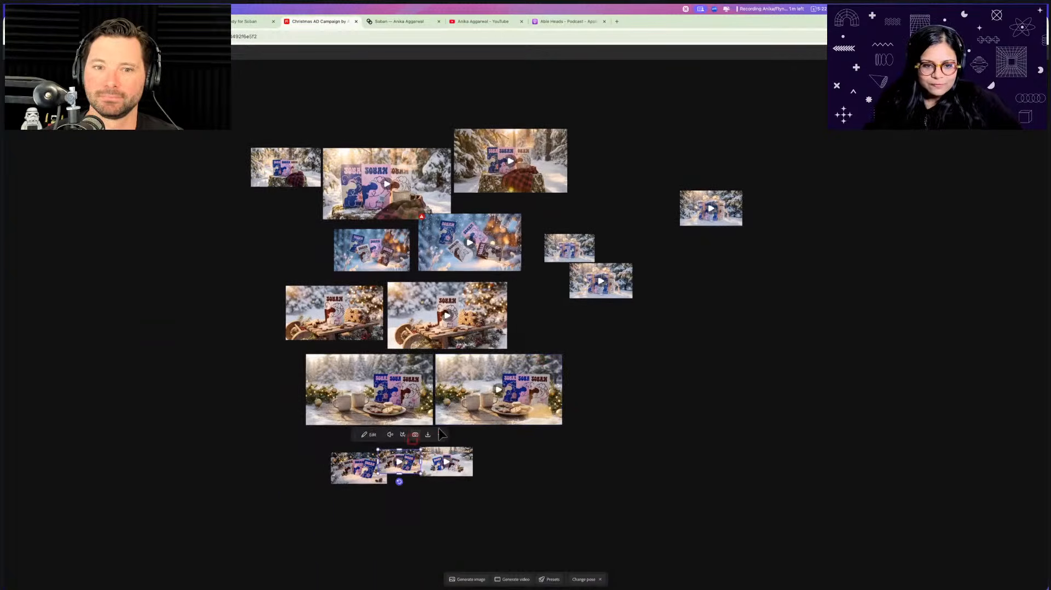
{"action": "left_click", "coordinate": [441, 453]}
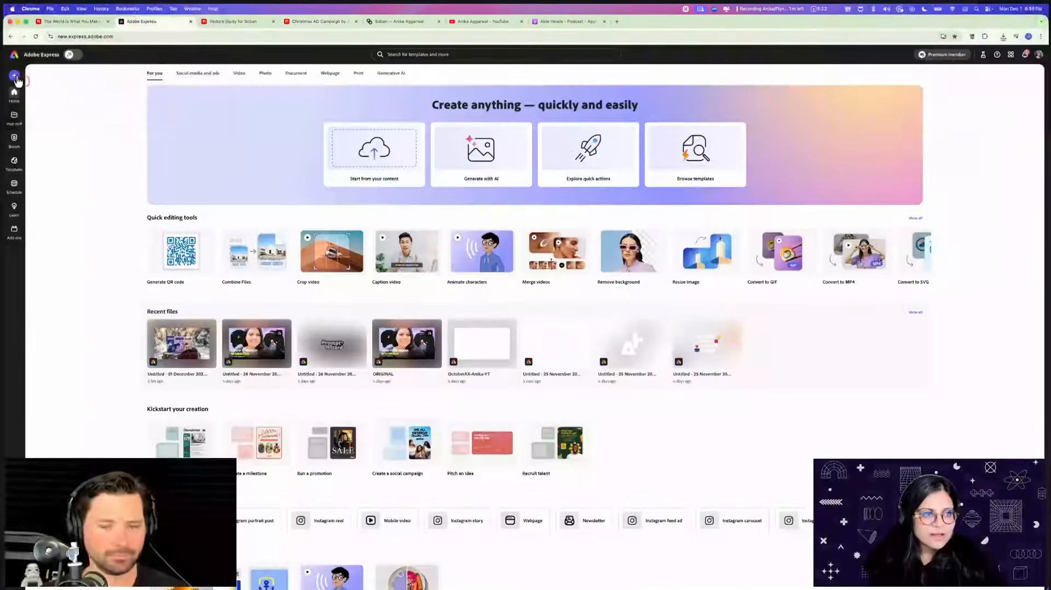
Switch to Adobe Express and create a blank 1920 x 1080 video project
{"action": "left_click", "coordinate": [14, 75]}
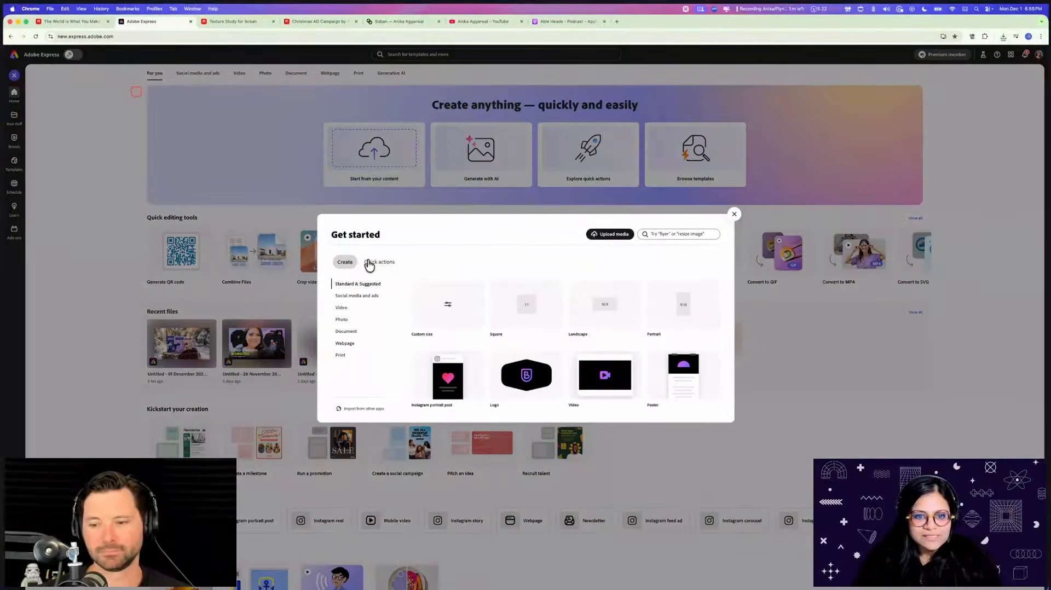
{"action": "left_click", "coordinate": [345, 307]}
{"action": "left_click", "coordinate": [525, 317]}
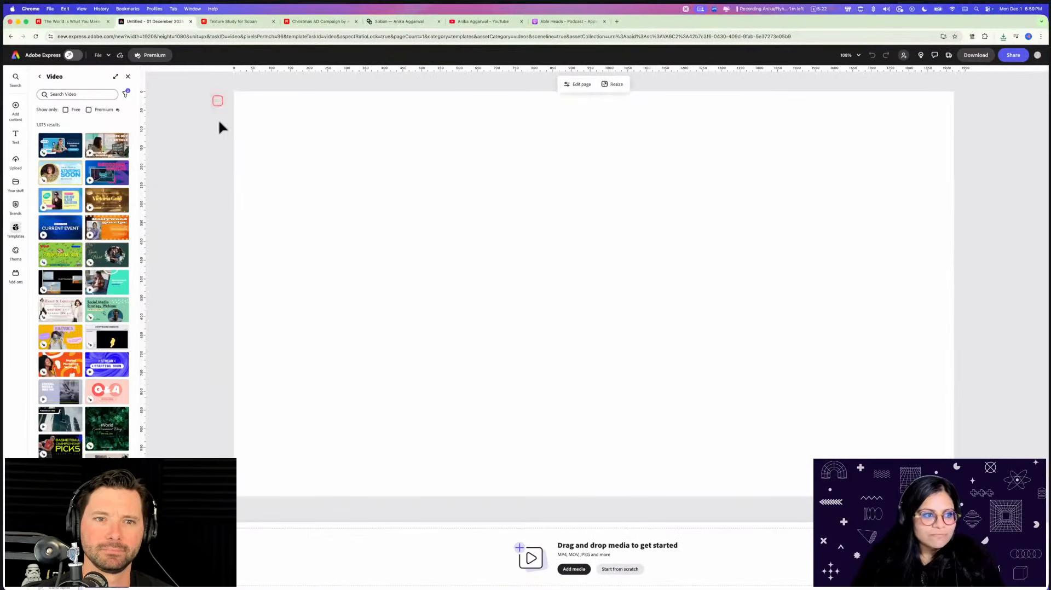
Preview the downloaded clips in Finder and add the red-scarf tree-stump video to the blank Adobe Express project
{"action": "mouse_move", "coordinate": [250, 587]}
{"action": "left_click", "coordinate": [190, 577]}
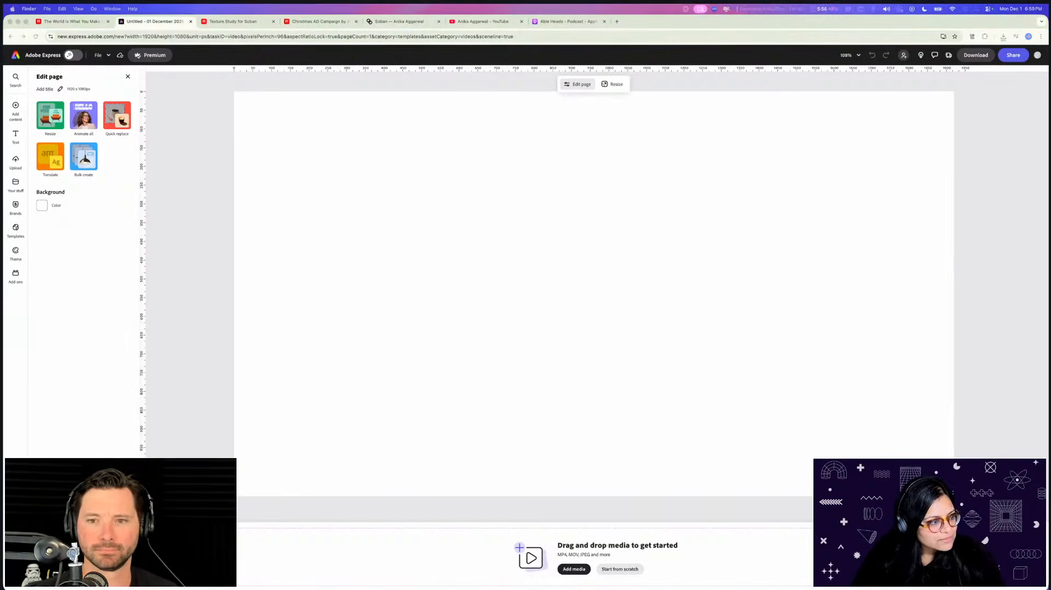
{"action": "left_click_drag", "start_coordinate": [461, 320], "coordinate": [3, 235]}
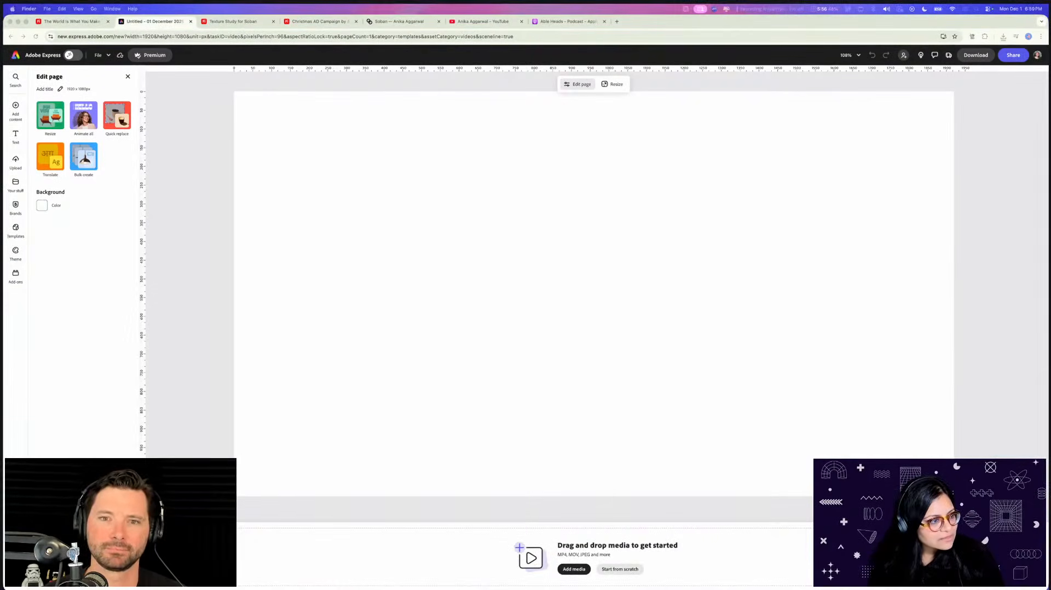
{"action": "key", "text": "space"}
{"action": "key", "text": "space"}
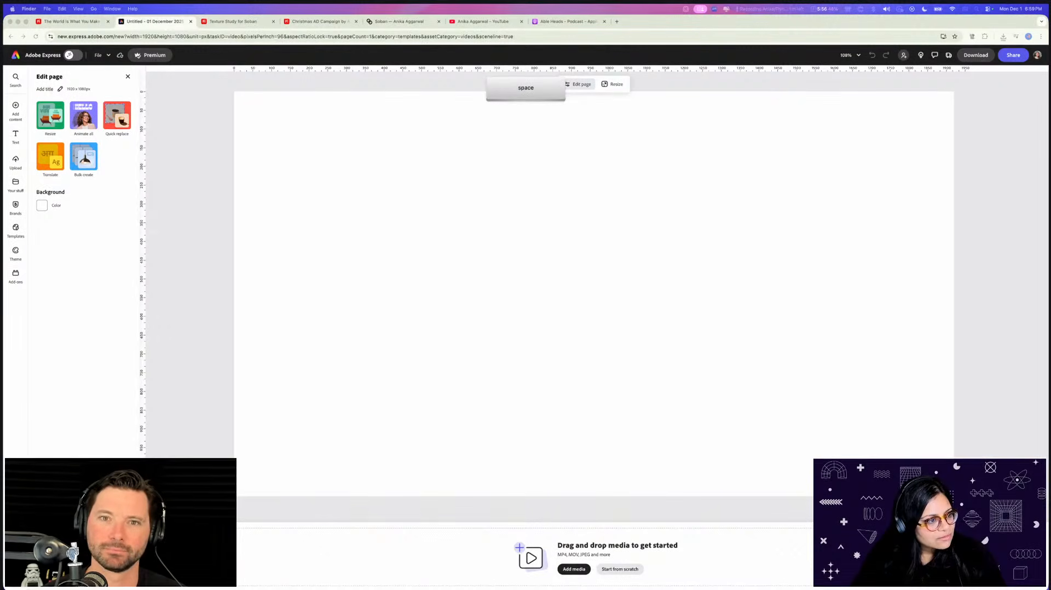
{"action": "left_click_drag", "start_coordinate": [3, 236], "coordinate": [379, 262]}
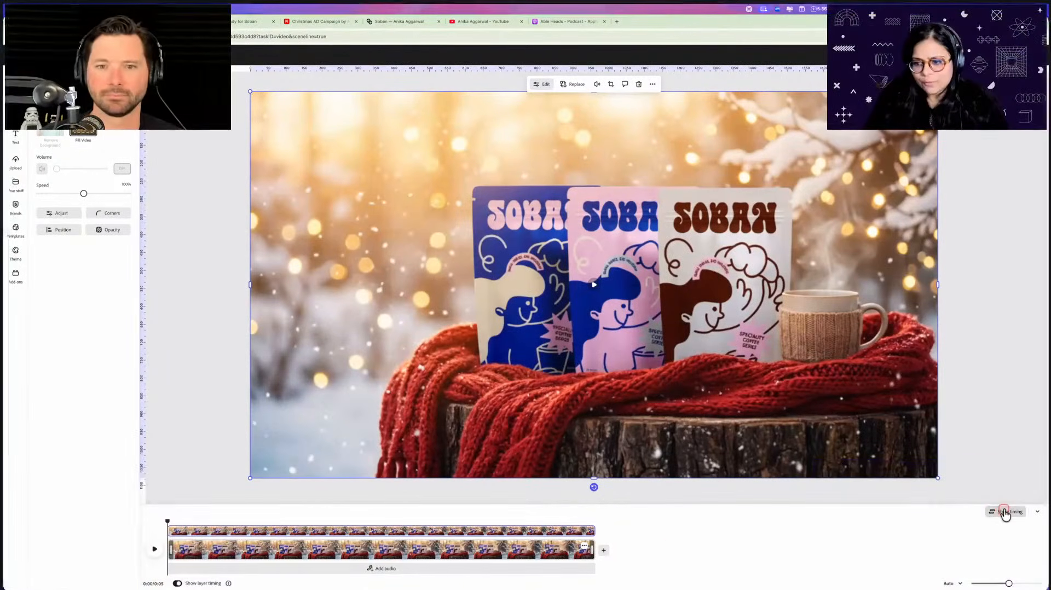
Show the timeline timing for all layers and add a blank second scene after the red-scarf clip
{"action": "left_click", "coordinate": [1005, 513]}
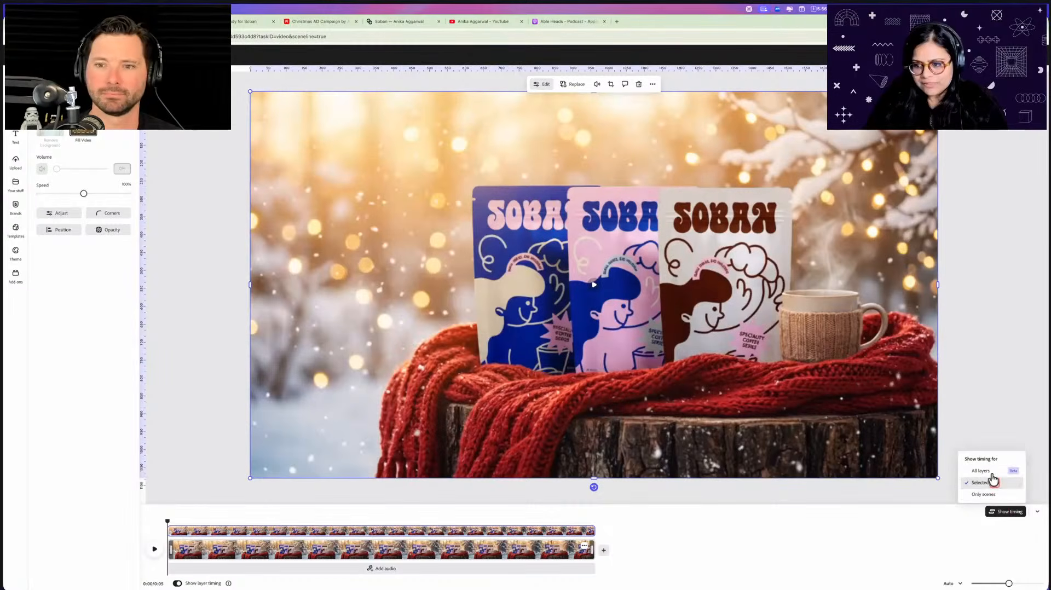
{"action": "left_click", "coordinate": [992, 481]}
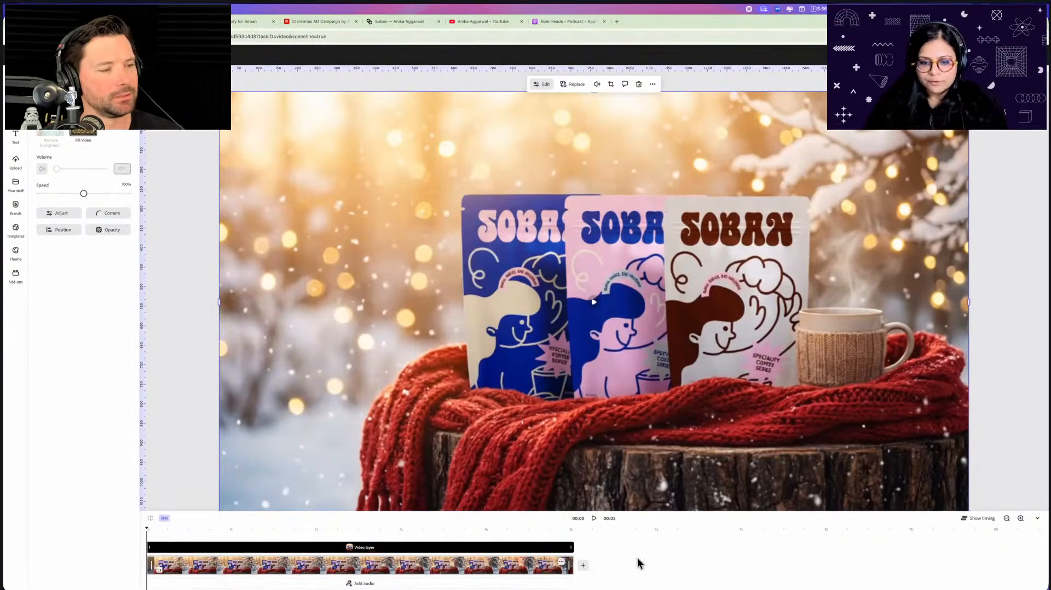
{"action": "left_click", "coordinate": [583, 566]}
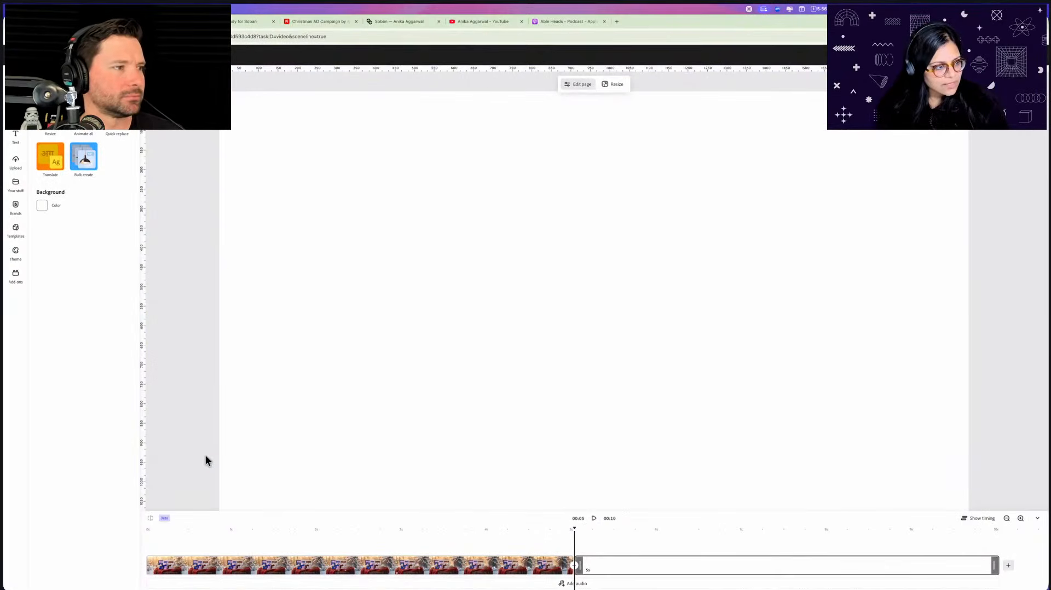
Switch to Finder and preview the downloaded campaign clips to find the one for the second scene
{"action": "key", "text": "space"}
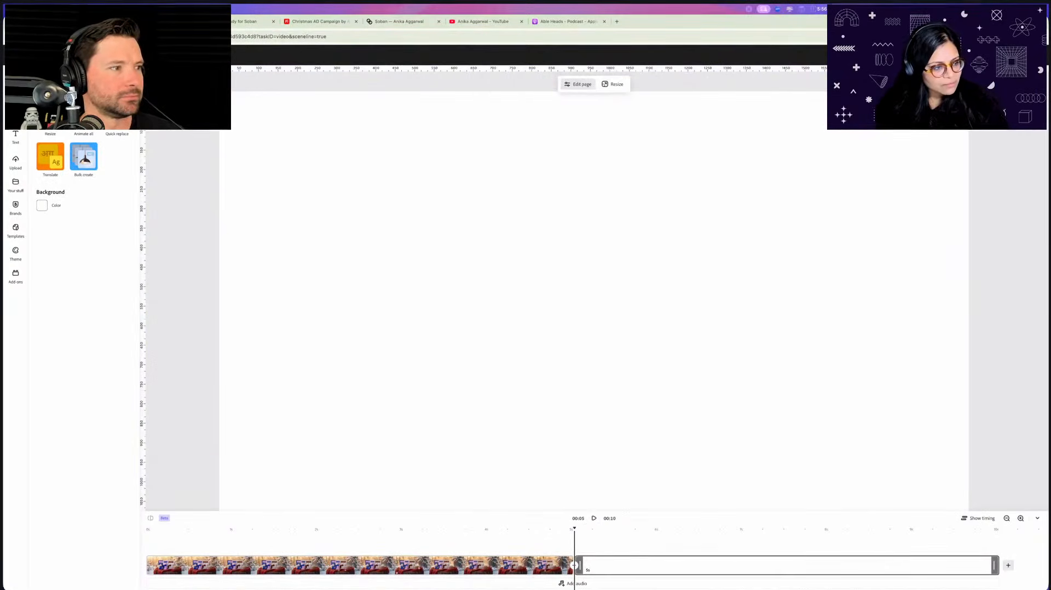
{"action": "key", "text": "Up"}
{"action": "key", "text": "space"}
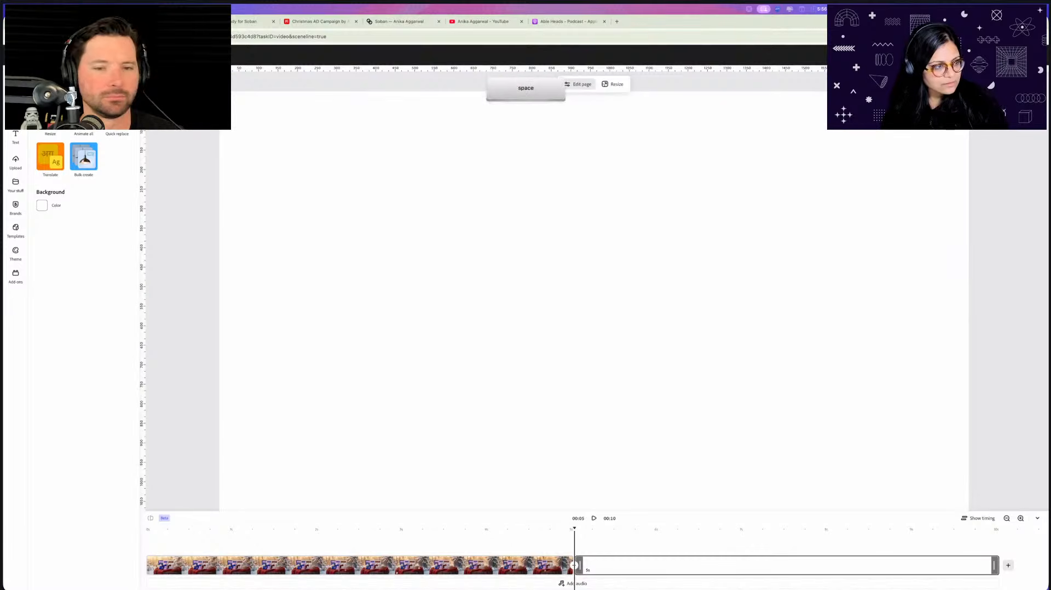
{"action": "key", "text": "super+Tab"}
{"action": "left_click", "coordinate": [434, 406]}
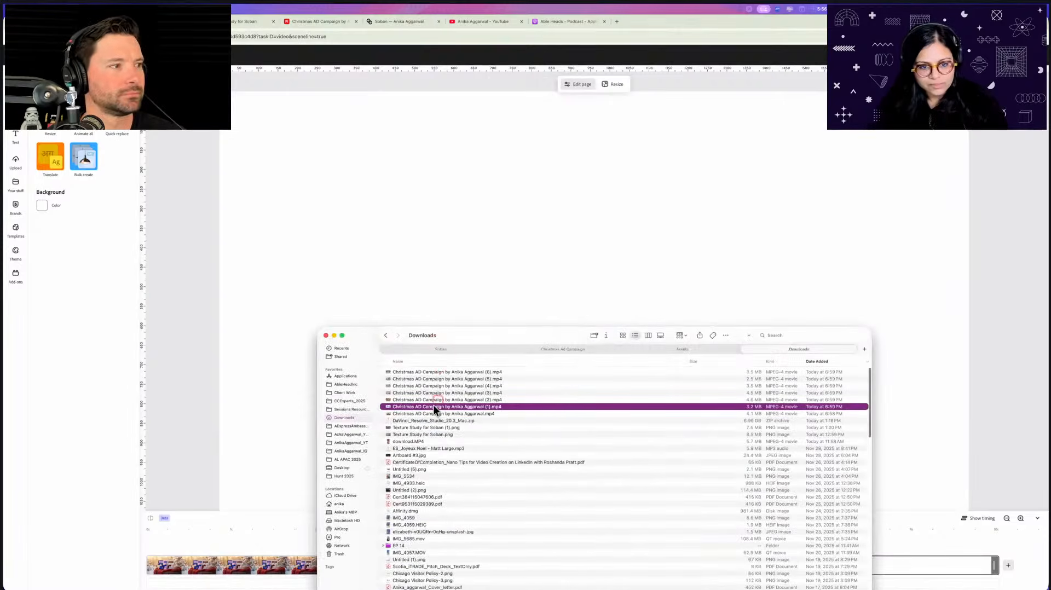
{"action": "key", "text": "Up"}
{"action": "key", "text": "space"}
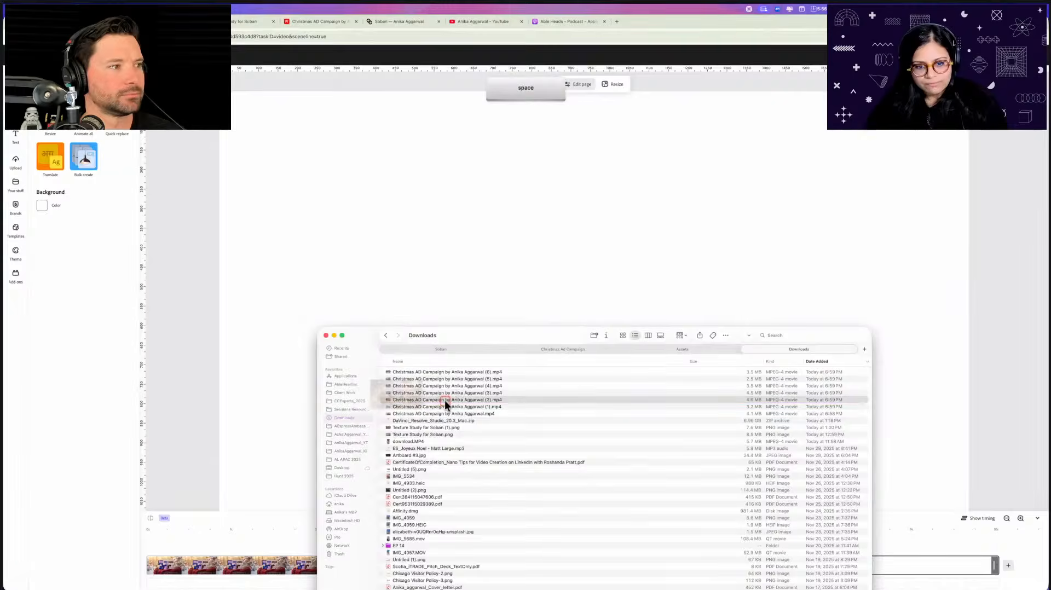
{"action": "key", "text": "Down"}
{"action": "key", "text": "Up"}
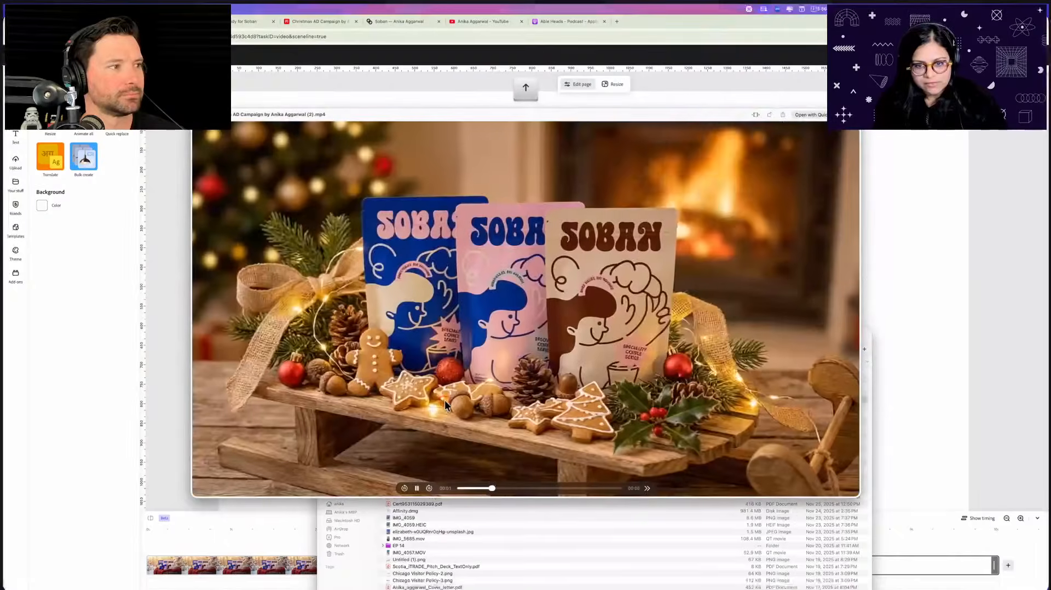
{"action": "key", "text": "Up"}
{"action": "key", "text": "Up"}
{"action": "key", "text": "Up"}
{"action": "key", "text": "space"}
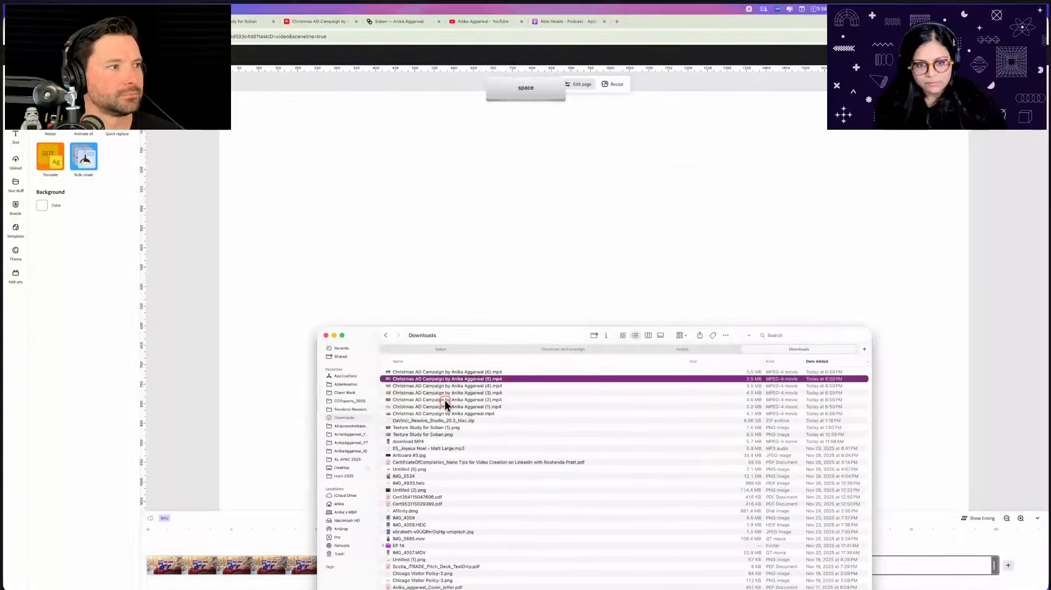
Place the video of four floating packages among snowflakes in the blank second scene
{"action": "key", "text": "Down"}
{"action": "key", "text": "Down"}
{"action": "key", "text": "Down"}
{"action": "key", "text": "Down"}
{"action": "key", "text": "space"}
{"action": "key", "text": "space"}
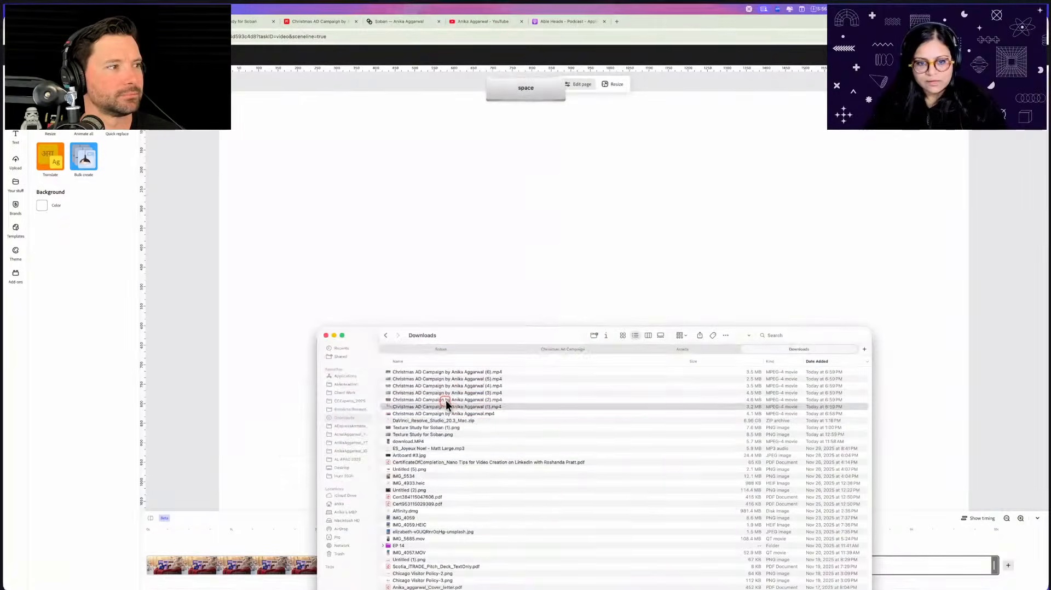
{"action": "left_click_drag", "start_coordinate": [460, 259], "coordinate": [458, 252]}
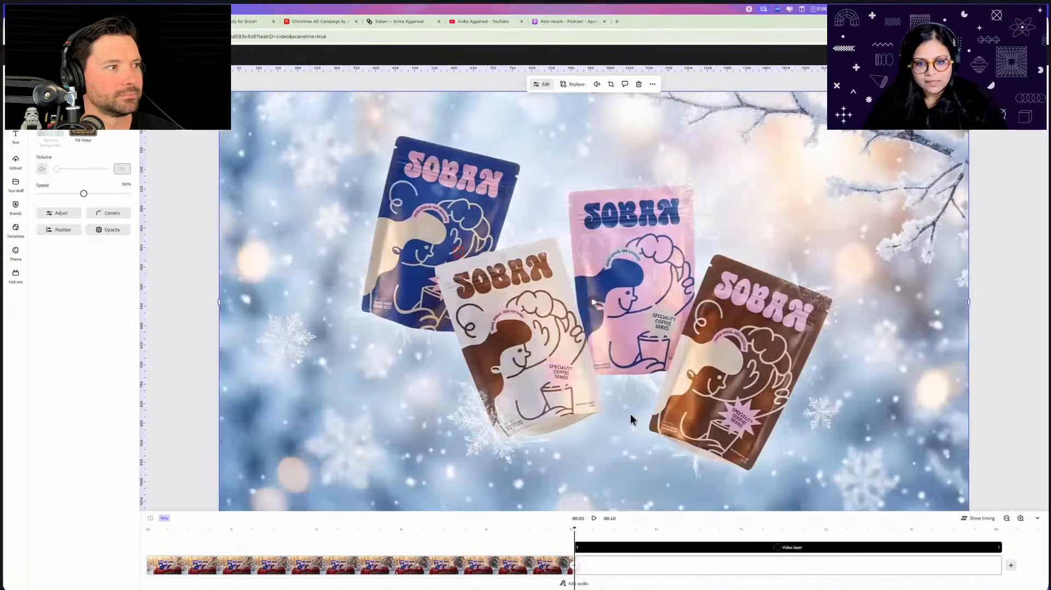
Add a third scene and fill it with the downloaded video of one package with gingerbread cookies on a wooden sled
{"action": "left_click", "coordinate": [1011, 565]}
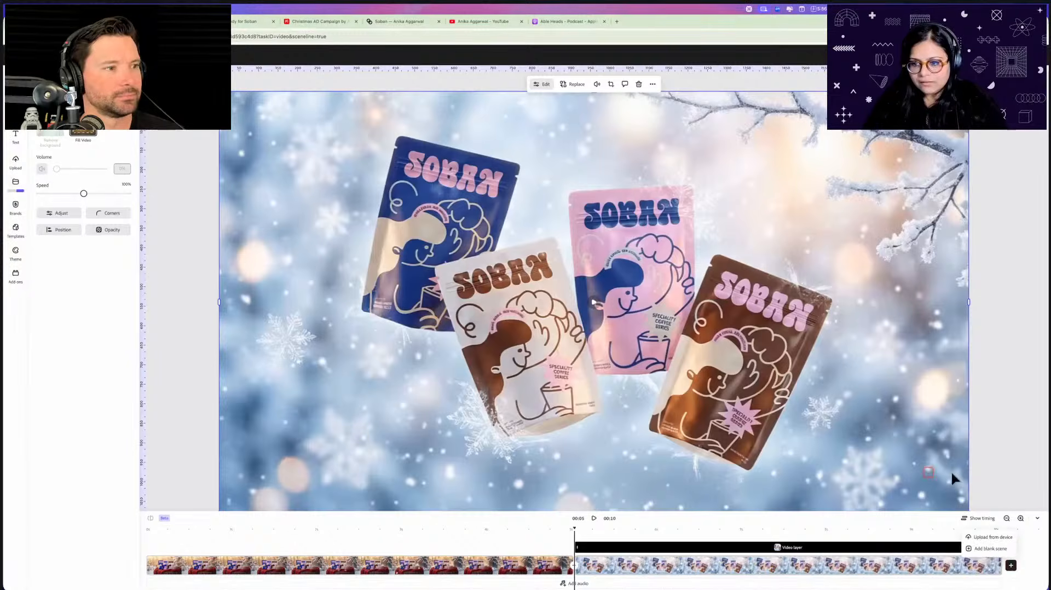
{"action": "left_click", "coordinate": [1010, 547]}
{"action": "key", "text": "super+Tab"}
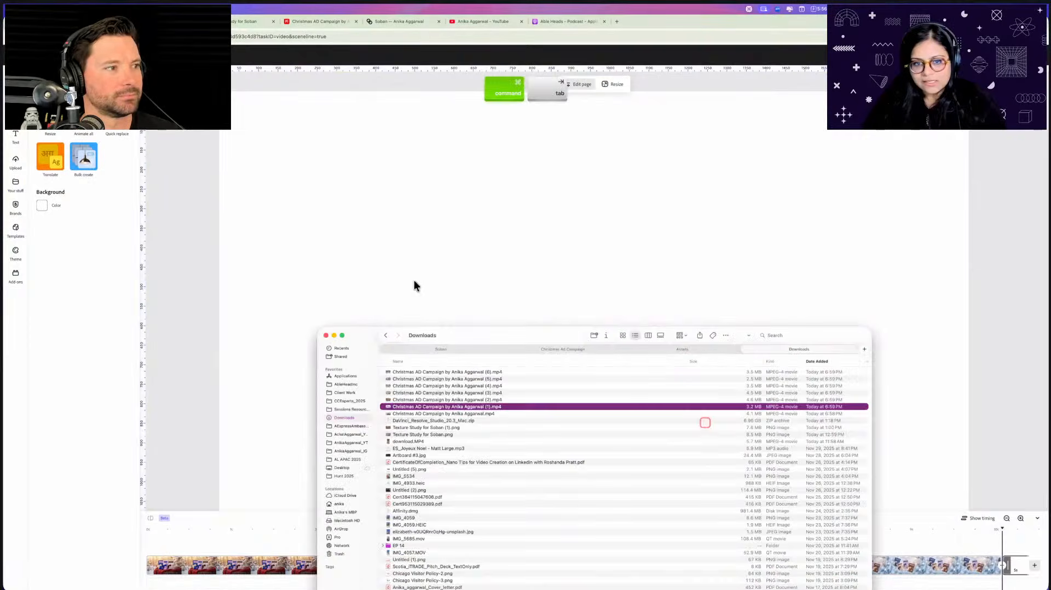
{"action": "left_click", "coordinate": [458, 399]}
{"action": "key", "text": "space"}
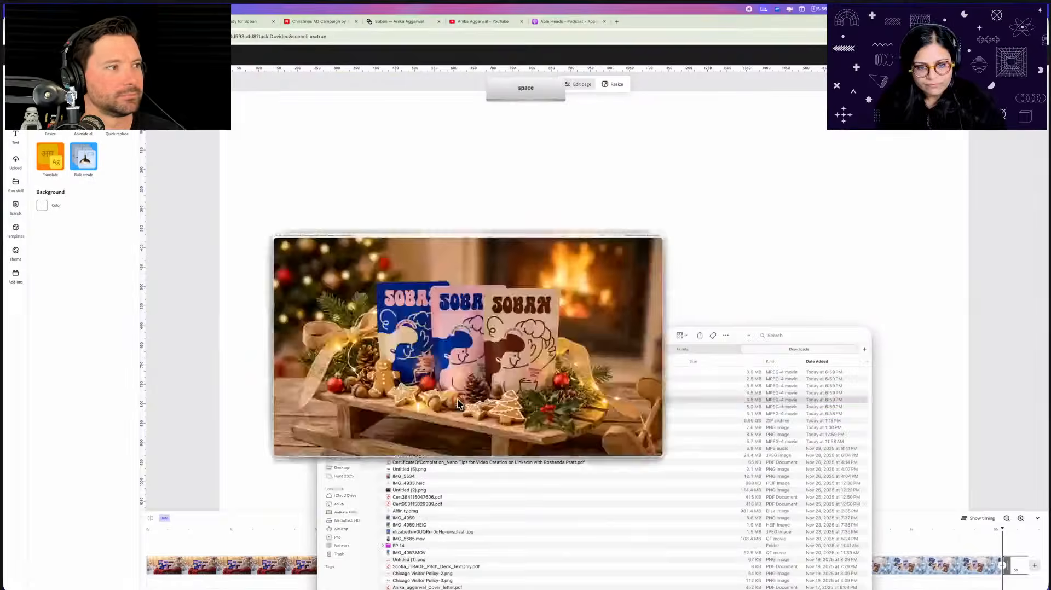
{"action": "key", "text": "space"}
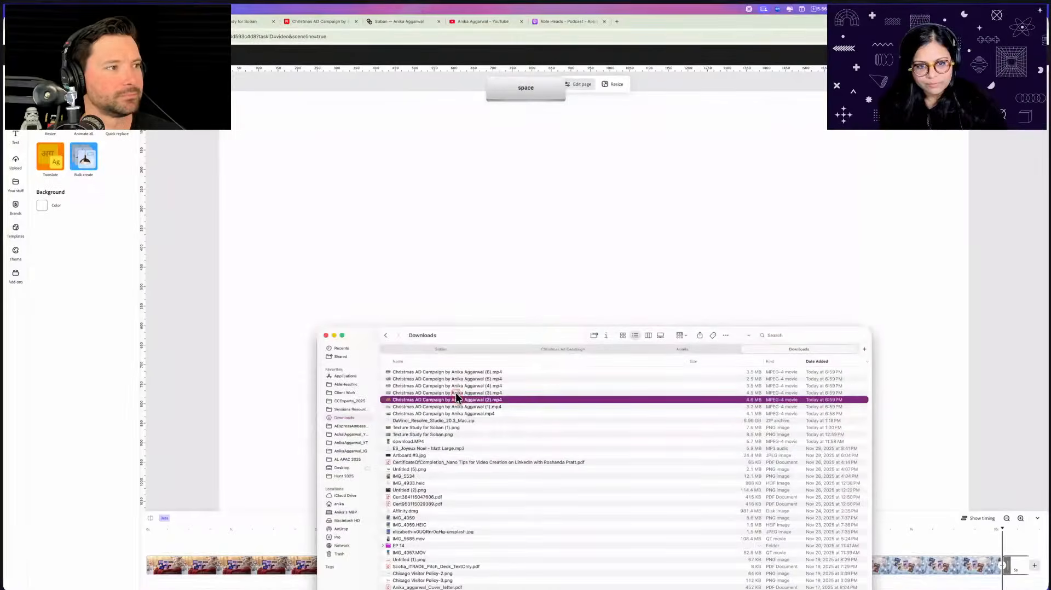
{"action": "left_click", "coordinate": [456, 394]}
{"action": "key", "text": "space"}
{"action": "key", "text": "space"}
{"action": "left_click_drag", "start_coordinate": [456, 393], "coordinate": [594, 301]}
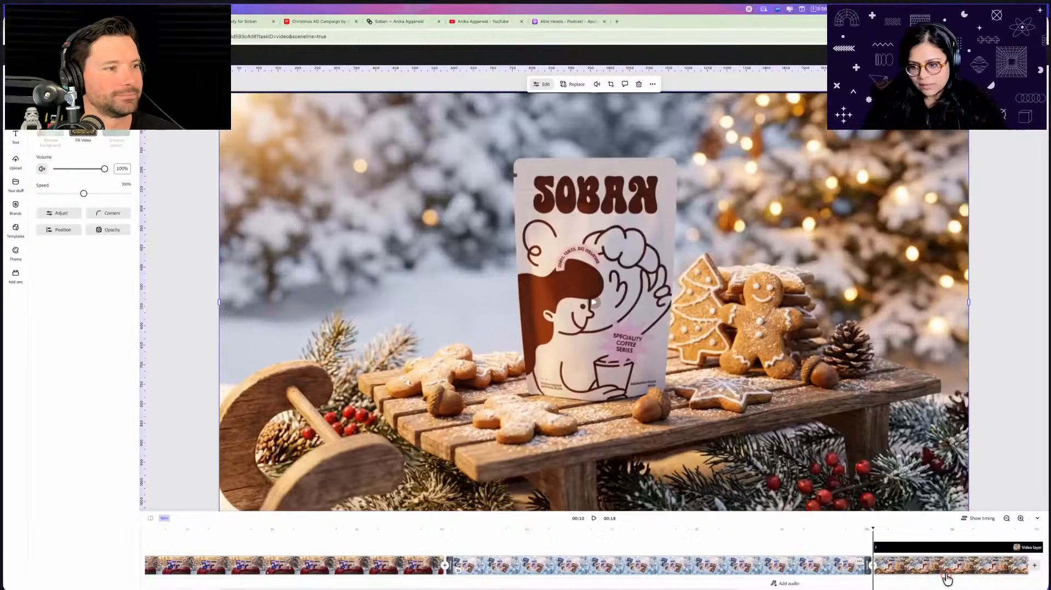
Add a fourth scene and fill it with the downloaded video of the ribboned gift box in snow
{"action": "scroll", "coordinate": [948, 579], "scroll_direction": "right", "scroll_amount": 5}
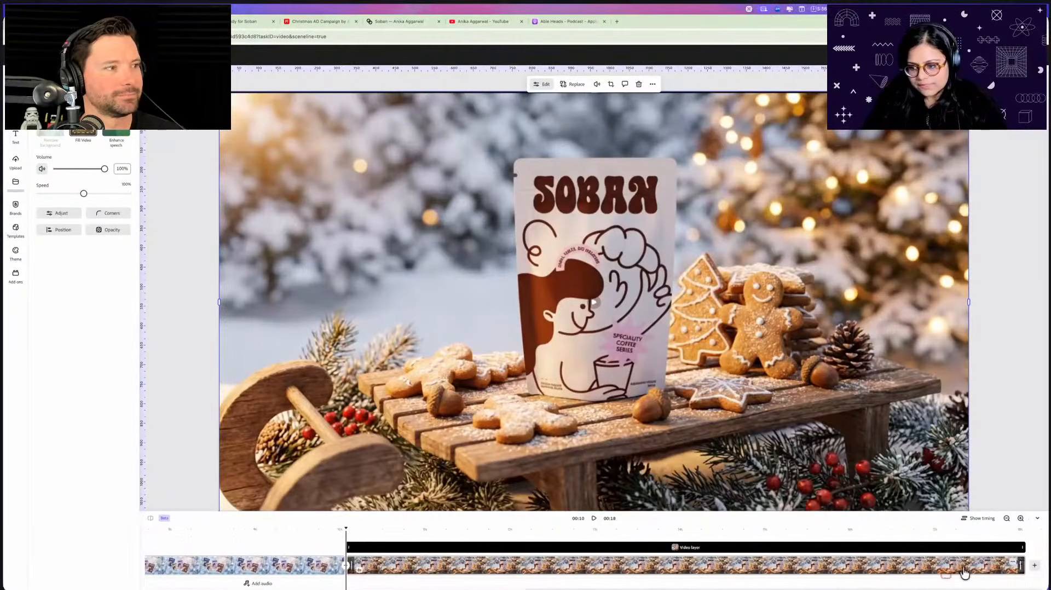
{"action": "left_click", "coordinate": [1034, 566]}
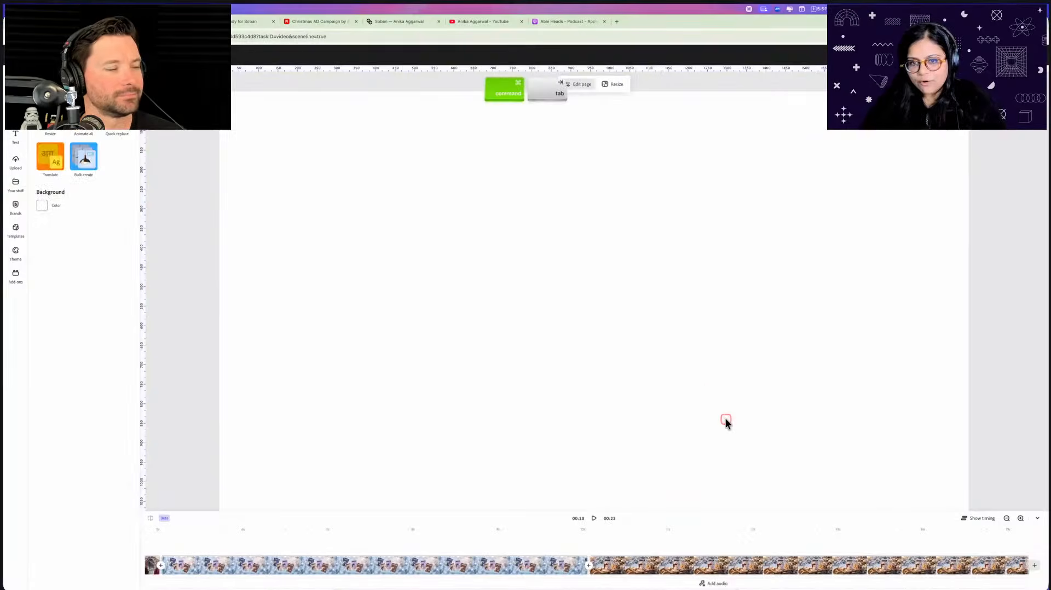
{"action": "key", "text": "super+Tab"}
{"action": "left_click", "coordinate": [434, 386]}
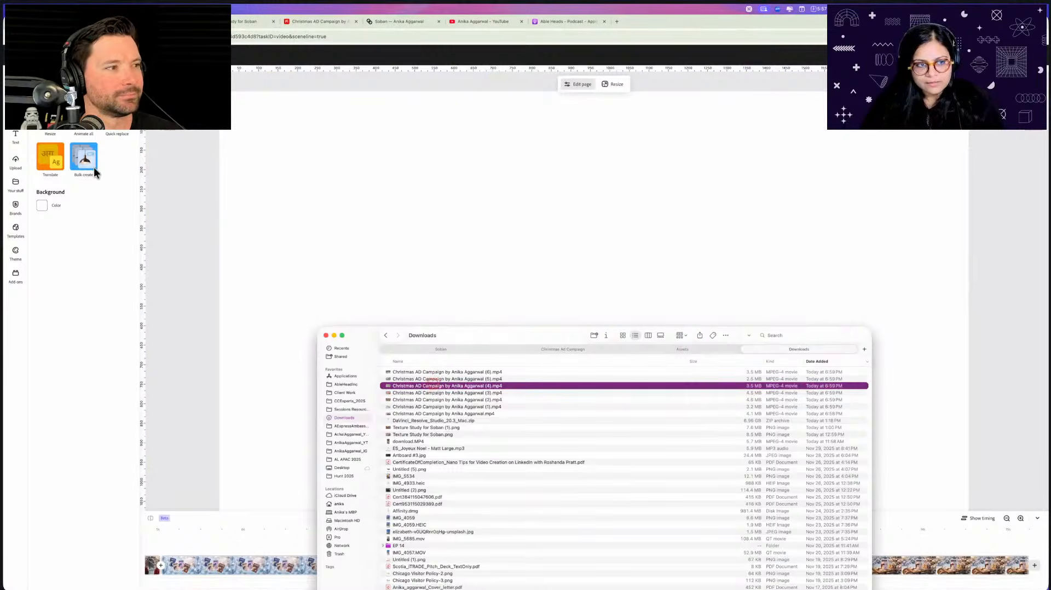
{"action": "key", "text": "space"}
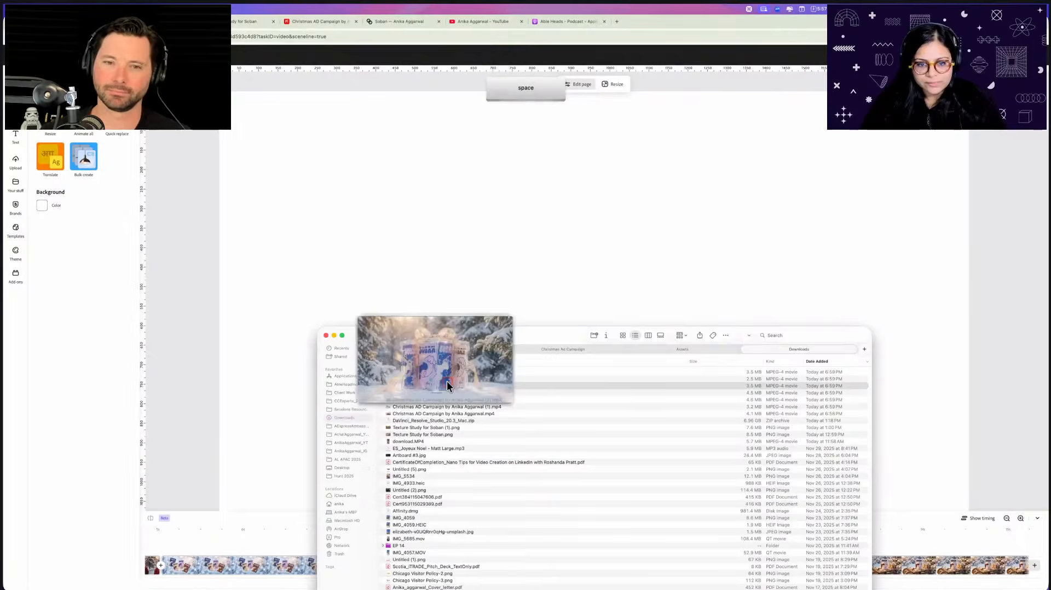
{"action": "key", "text": "space"}
{"action": "left_click_drag", "start_coordinate": [491, 252], "coordinate": [491, 252]}
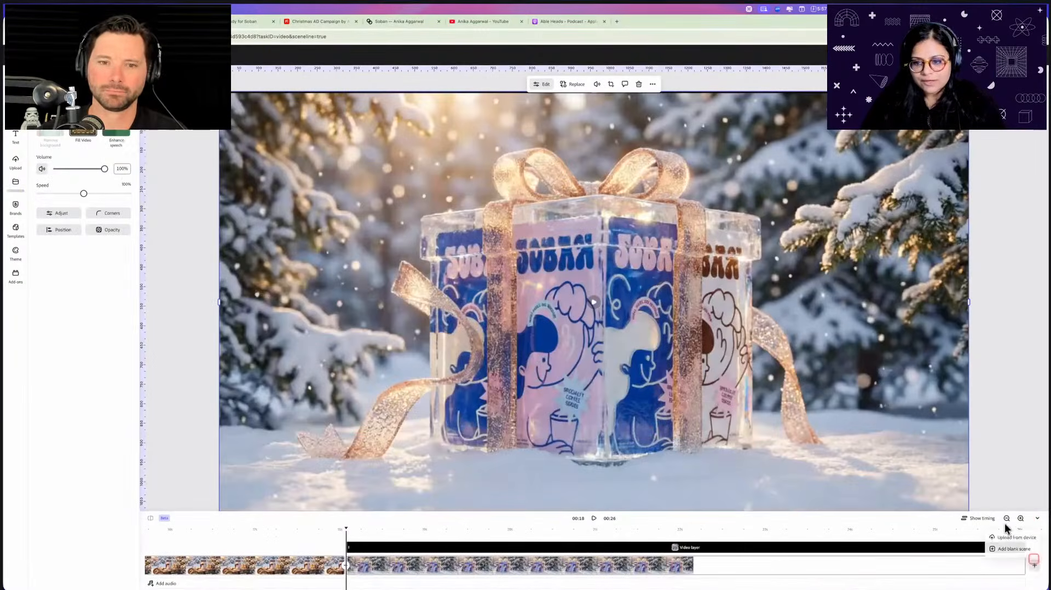
Add a fifth scene and fill it with the downloaded mugs-and-cookies video
{"action": "left_click", "coordinate": [1034, 565]}
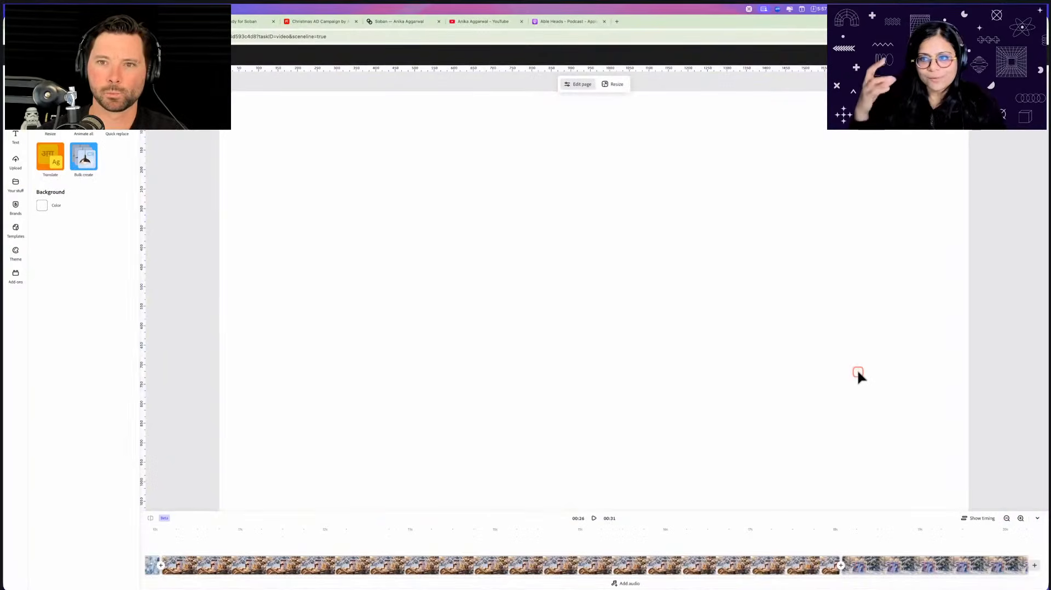
{"action": "key", "text": "super+Tab"}
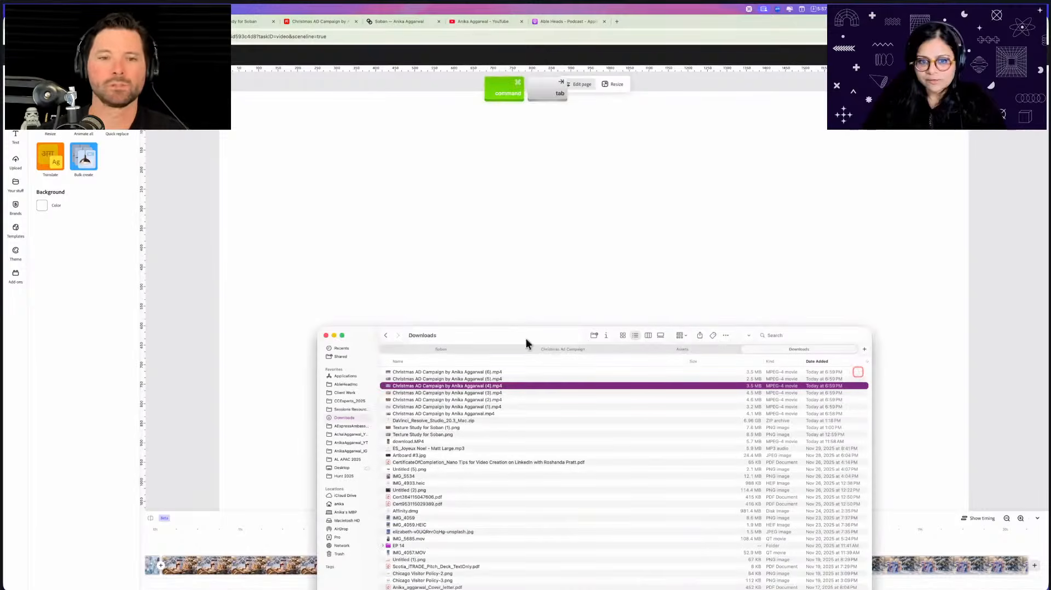
{"action": "left_click", "coordinate": [499, 379]}
{"action": "key", "text": "space"}
{"action": "key", "text": "space"}
{"action": "key", "text": "space"}
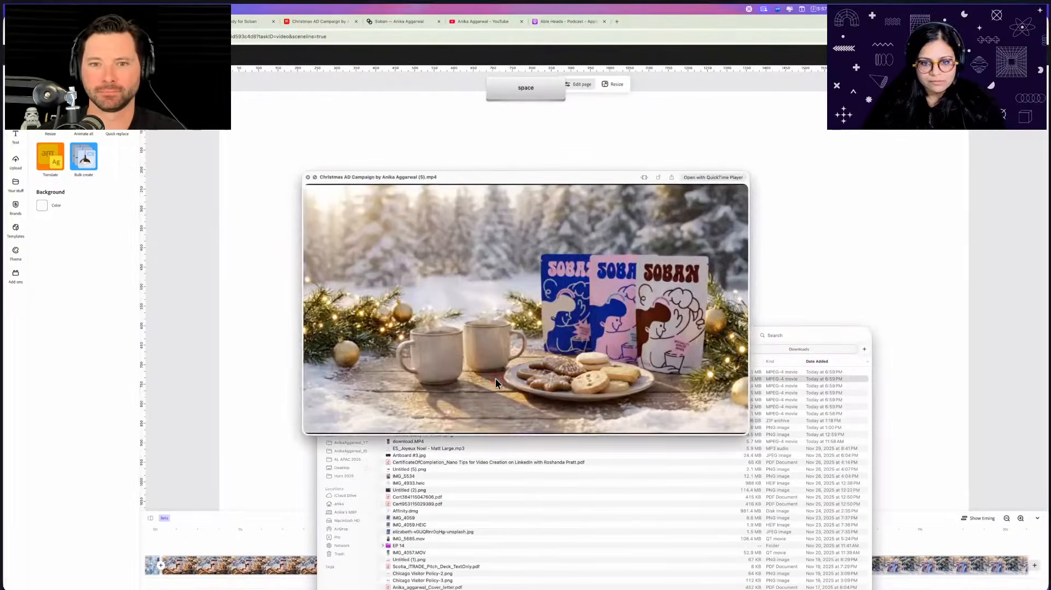
{"action": "key", "text": "space"}
{"action": "left_click_drag", "start_coordinate": [497, 382], "coordinate": [510, 215]}
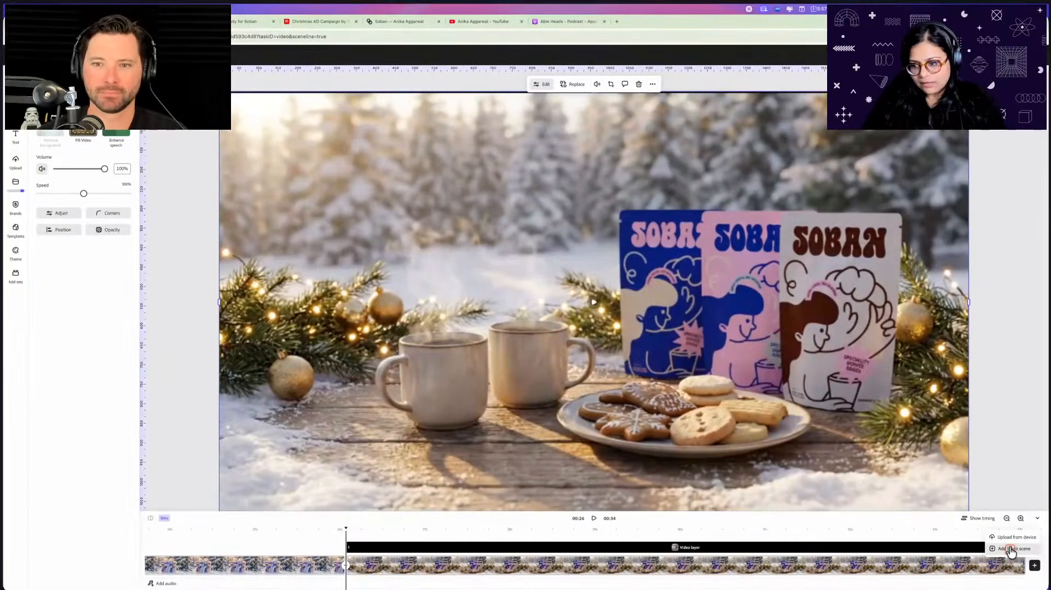
Add a sixth scene and fill it with the downloaded video of three packages in snow with pinecones and a fence
{"action": "left_click", "coordinate": [1014, 548]}
{"action": "key", "text": "super+Tab"}
{"action": "left_click", "coordinate": [469, 374]}
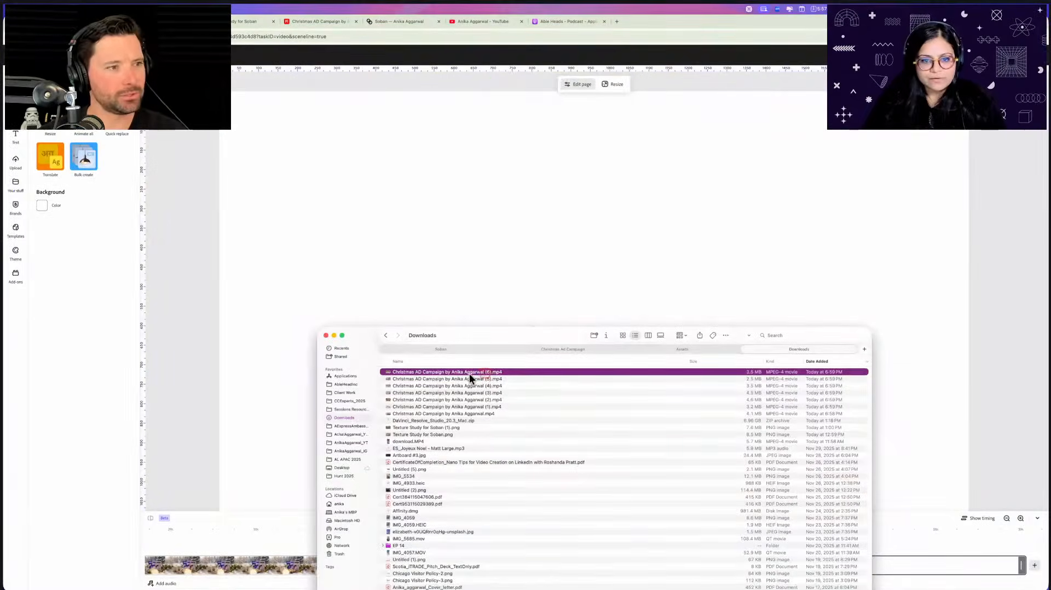
{"action": "left_click_drag", "start_coordinate": [573, 218], "coordinate": [570, 223]}
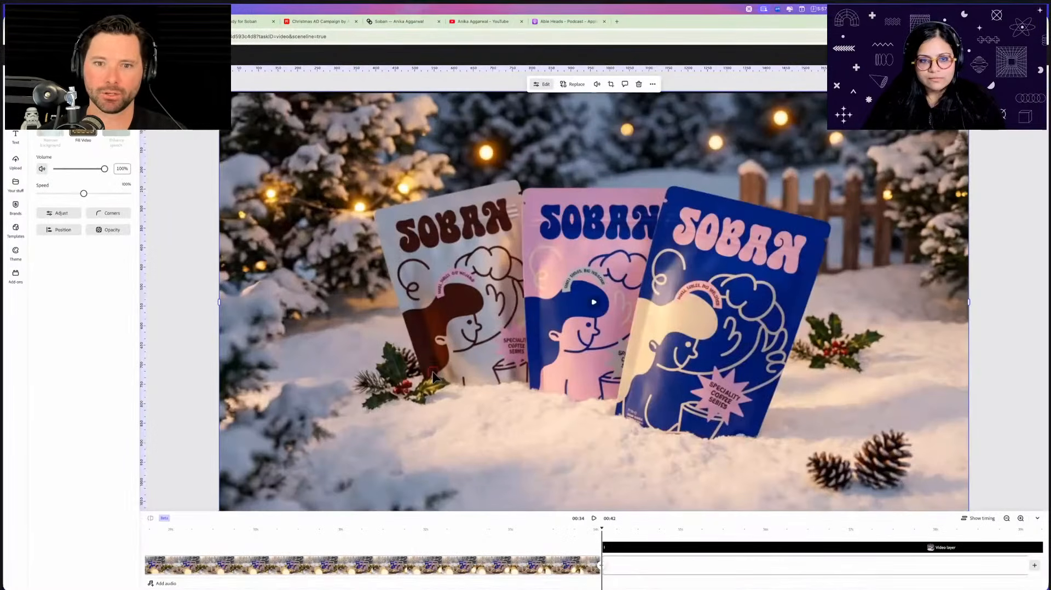
Enlarge the fence-and-pinecones video and the mugs-and-cookies video slightly so they cover the black canvas edges
{"action": "scroll", "coordinate": [898, 156], "scroll_direction": "down", "scroll_amount": 3}
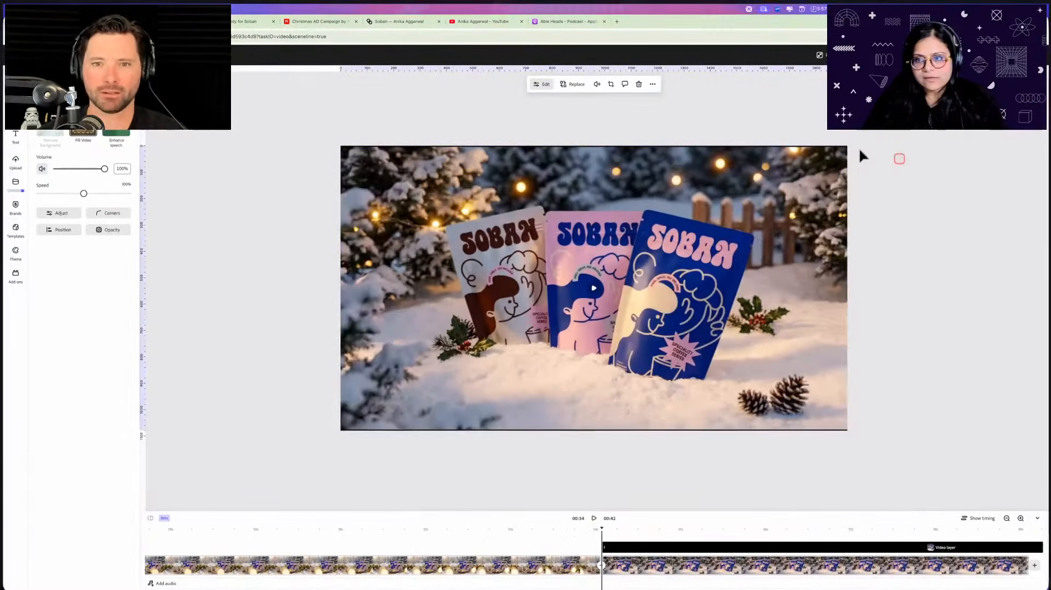
{"action": "left_click_drag", "start_coordinate": [850, 144], "coordinate": [852, 143]}
{"action": "left_click", "coordinate": [547, 570]}
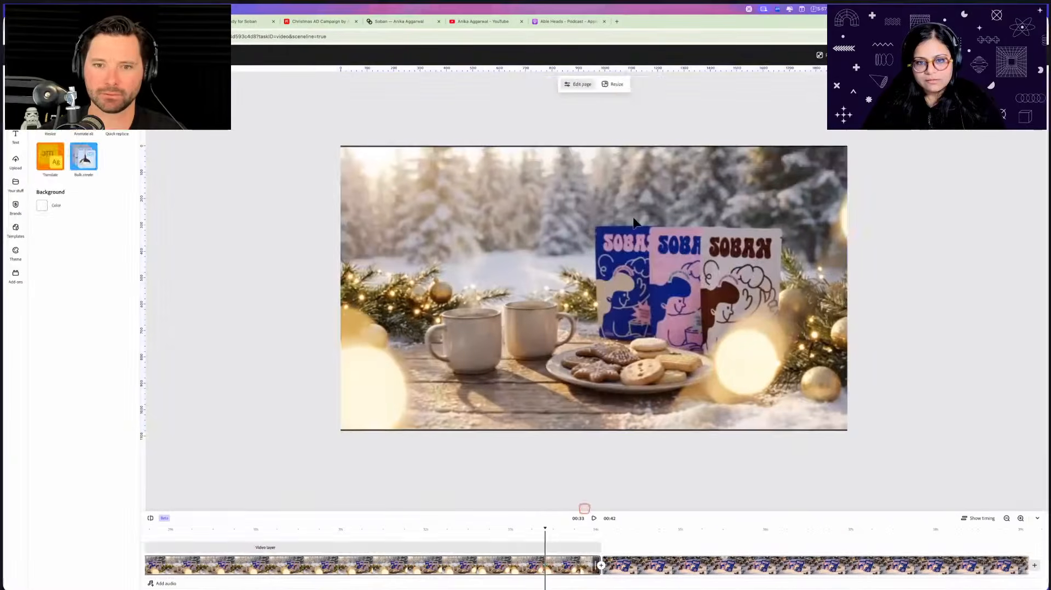
{"action": "left_click", "coordinate": [633, 222]}
{"action": "left_click_drag", "start_coordinate": [848, 142], "coordinate": [850, 140]}
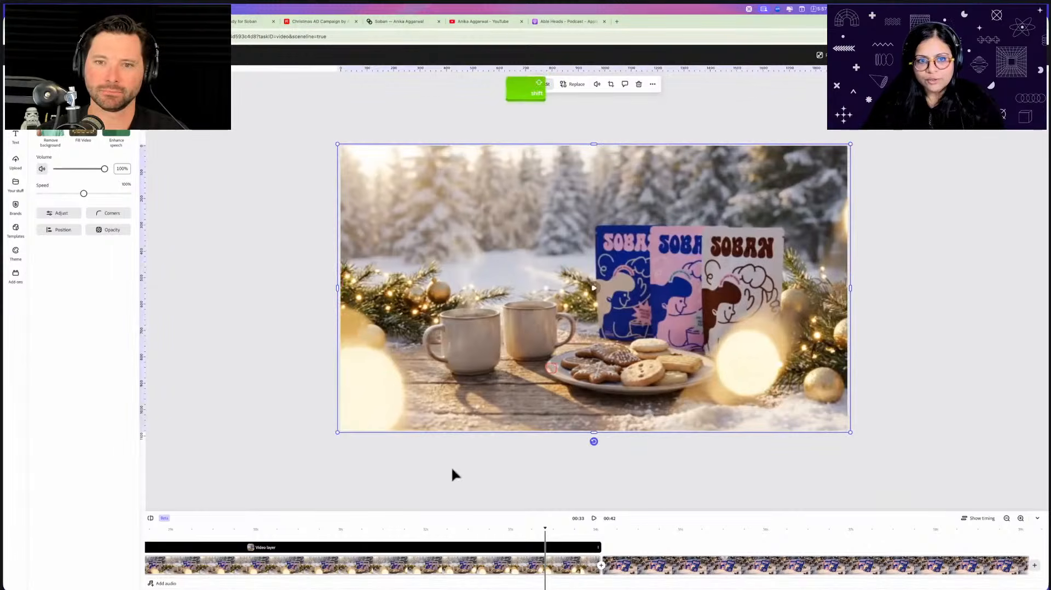
Switch to the Firefly board, open video generation for the red-ribboned glass gift box image, and choose the Veo 3.1 model
{"action": "left_click", "coordinate": [326, 22]}
{"action": "left_click", "coordinate": [444, 438]}
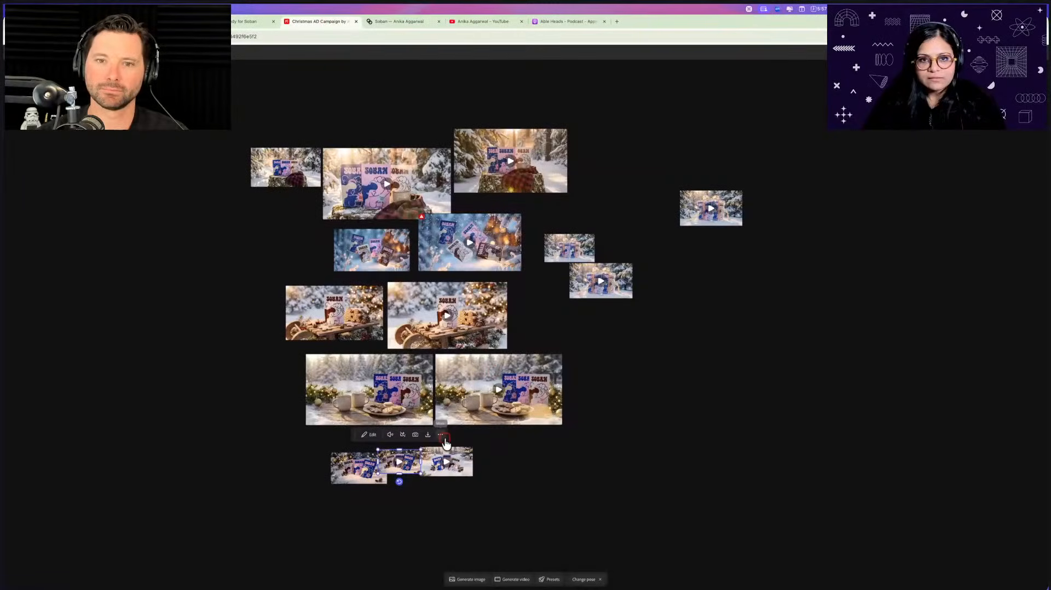
{"action": "left_click", "coordinate": [703, 183]}
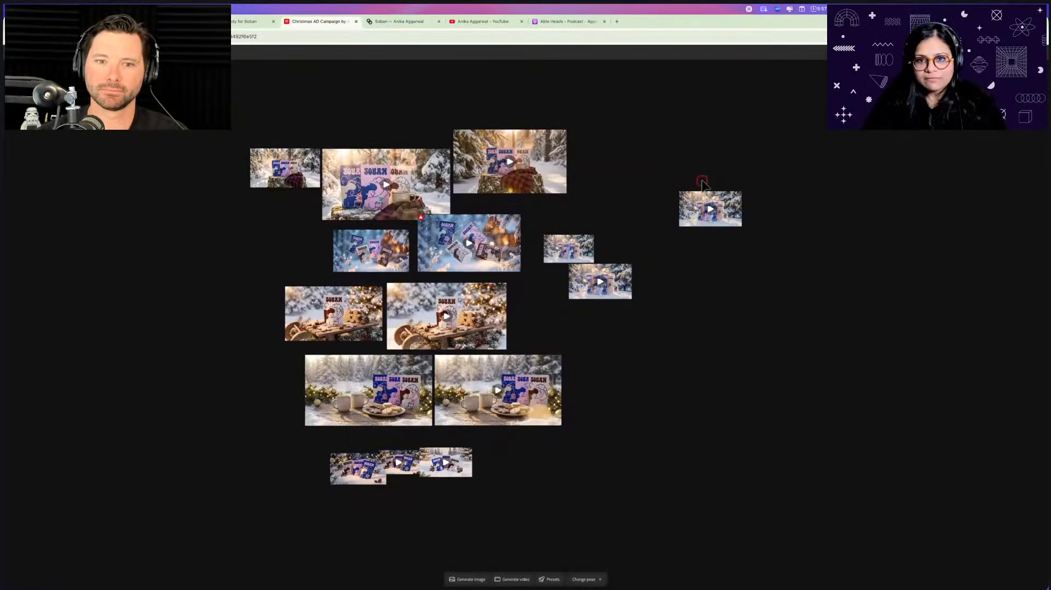
{"action": "scroll", "coordinate": [562, 265], "scroll_direction": "up", "scroll_amount": 8}
{"action": "left_click", "coordinate": [561, 255]}
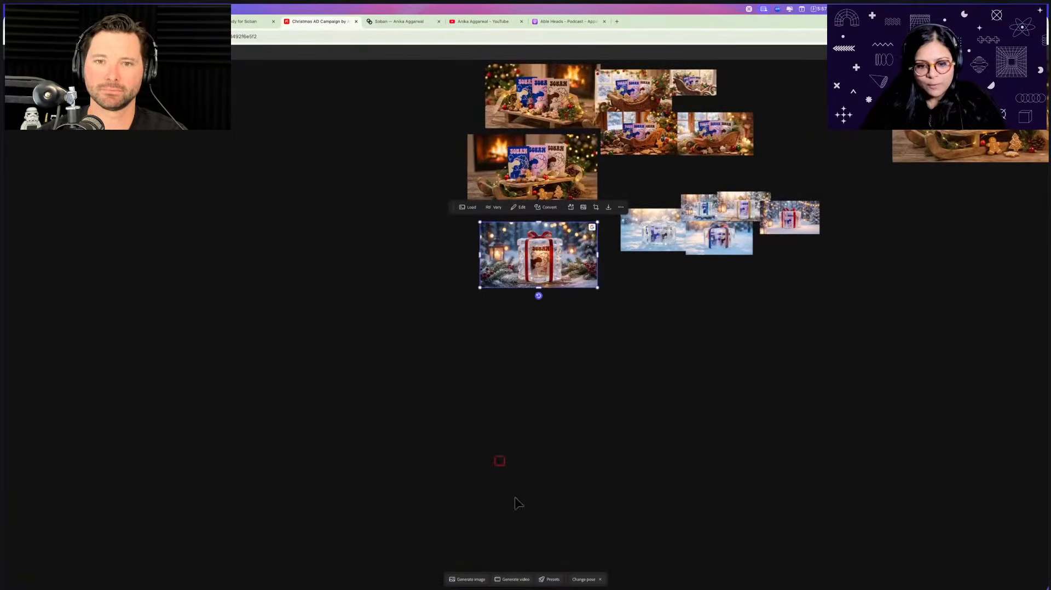
{"action": "left_click", "coordinate": [520, 521]}
{"action": "left_click", "coordinate": [505, 580]}
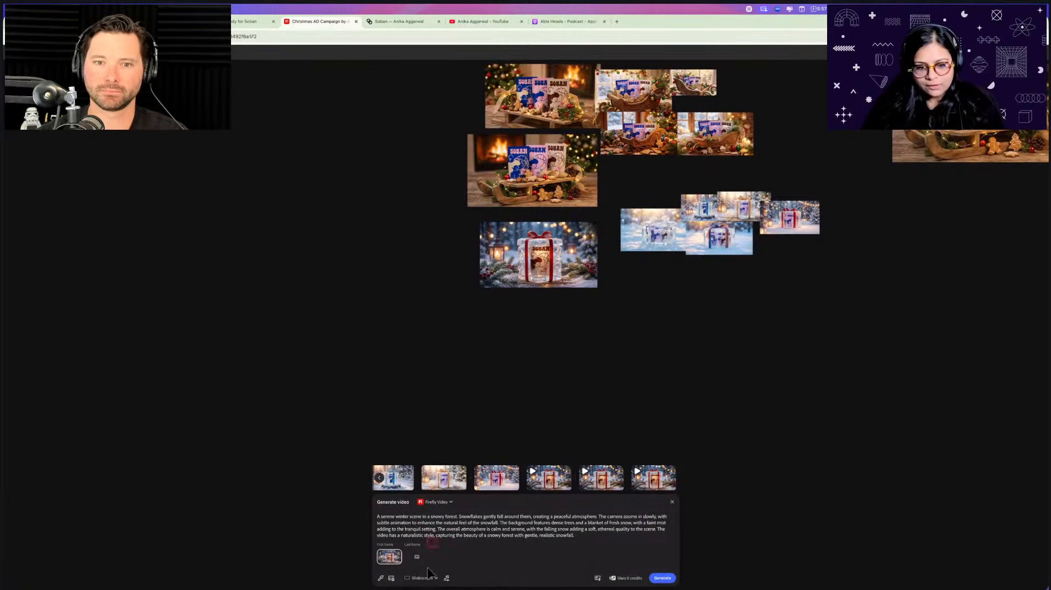
{"action": "left_click", "coordinate": [432, 504]}
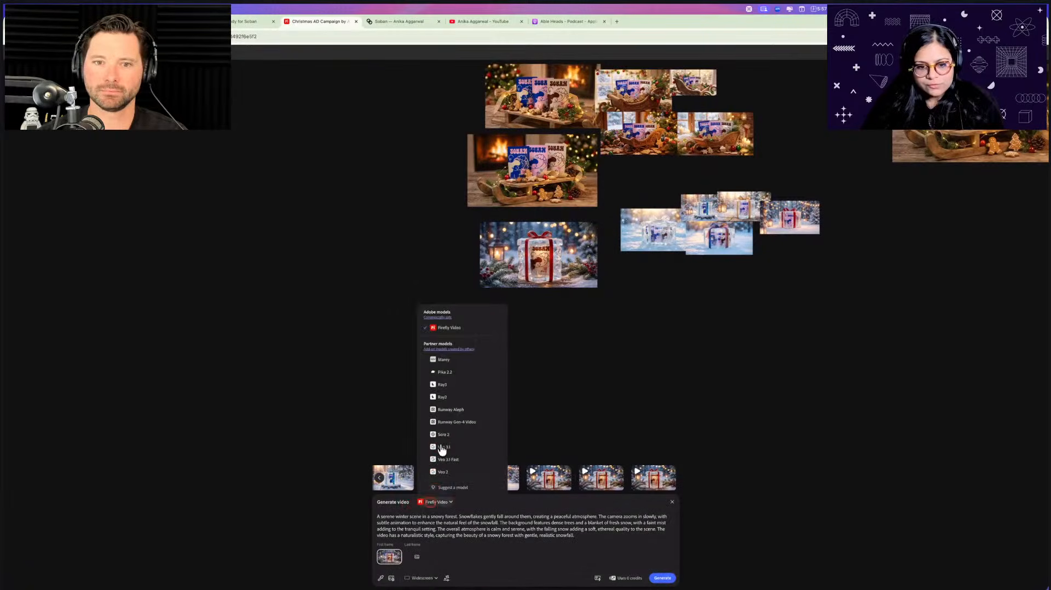
{"action": "left_click", "coordinate": [451, 447]}
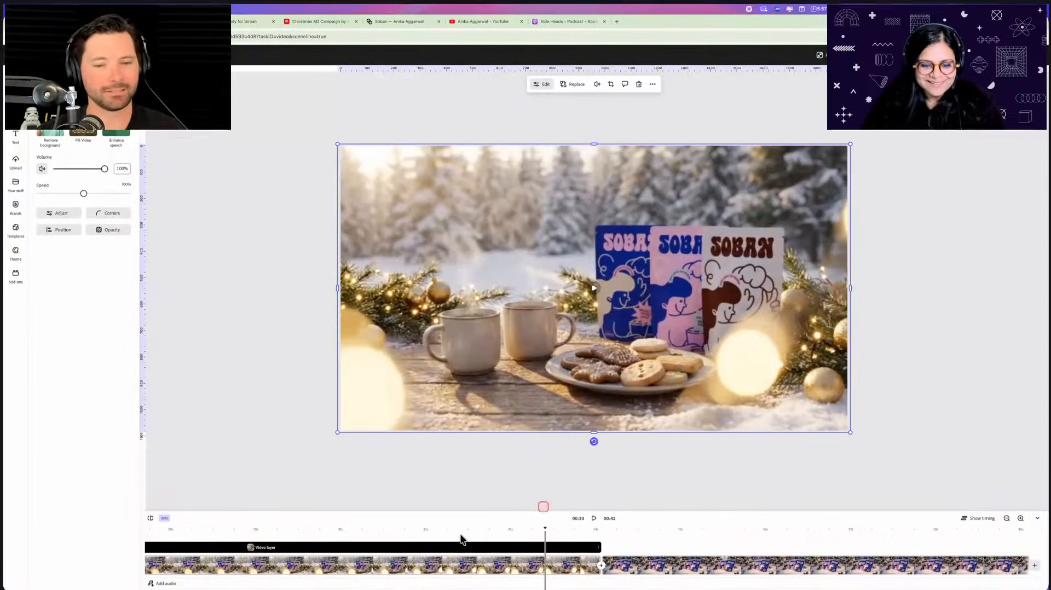
Return to Adobe Express and enlarge the ribboned gift box video slightly from its centre so it covers the canvas edges
{"action": "scroll", "coordinate": [461, 539], "scroll_direction": "left", "scroll_amount": 5}
{"action": "left_click", "coordinate": [277, 547]}
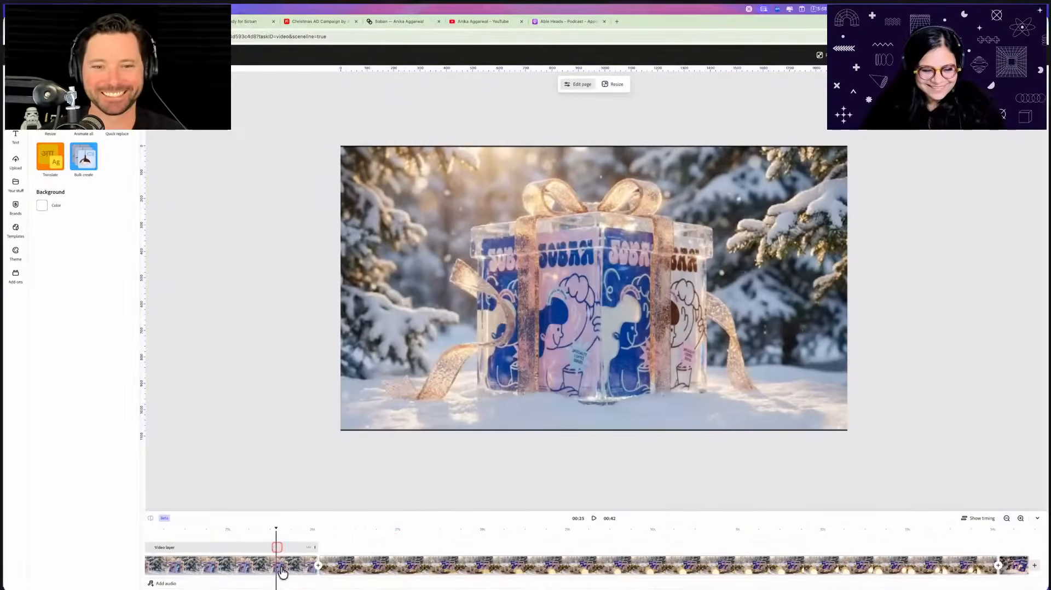
{"action": "left_click", "coordinate": [566, 241]}
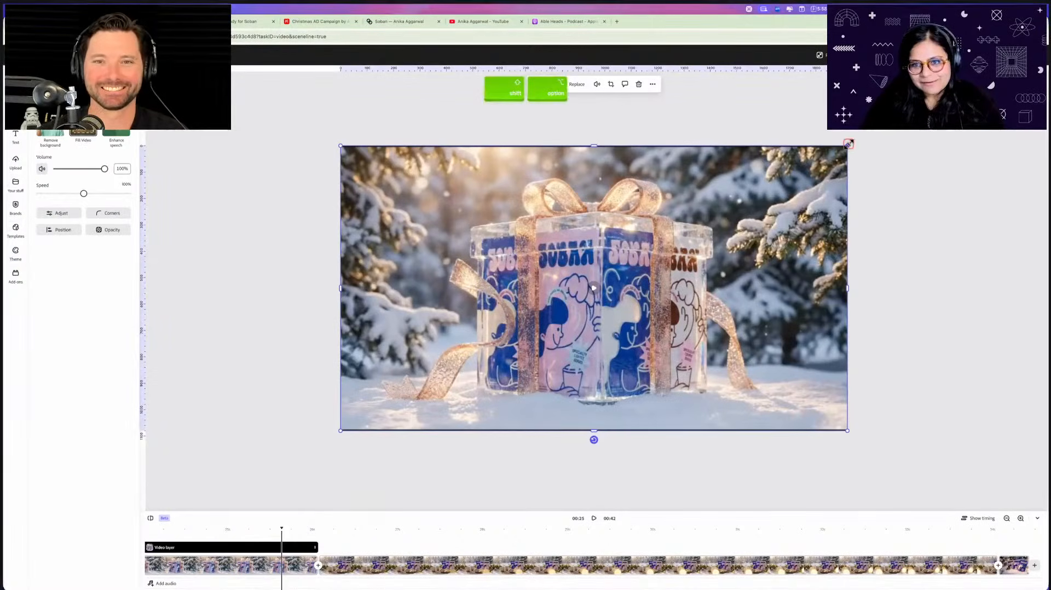
{"action": "left_click_drag", "start_coordinate": [849, 142], "coordinate": [853, 139]}
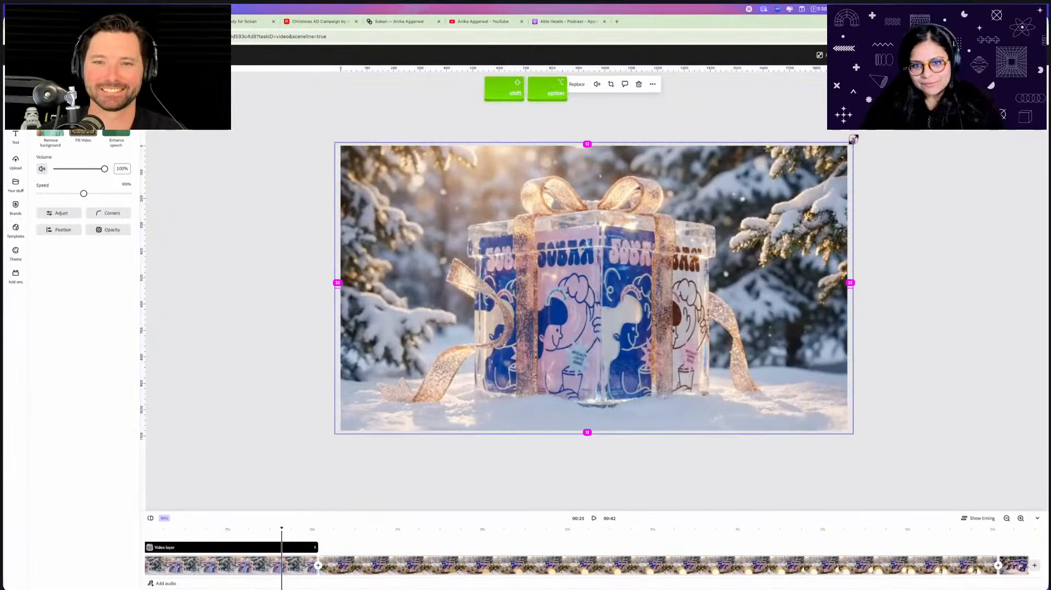
Enlarge the gingerbread sled video slightly from its centre so it covers the canvas edges
{"action": "left_click", "coordinate": [1007, 519]}
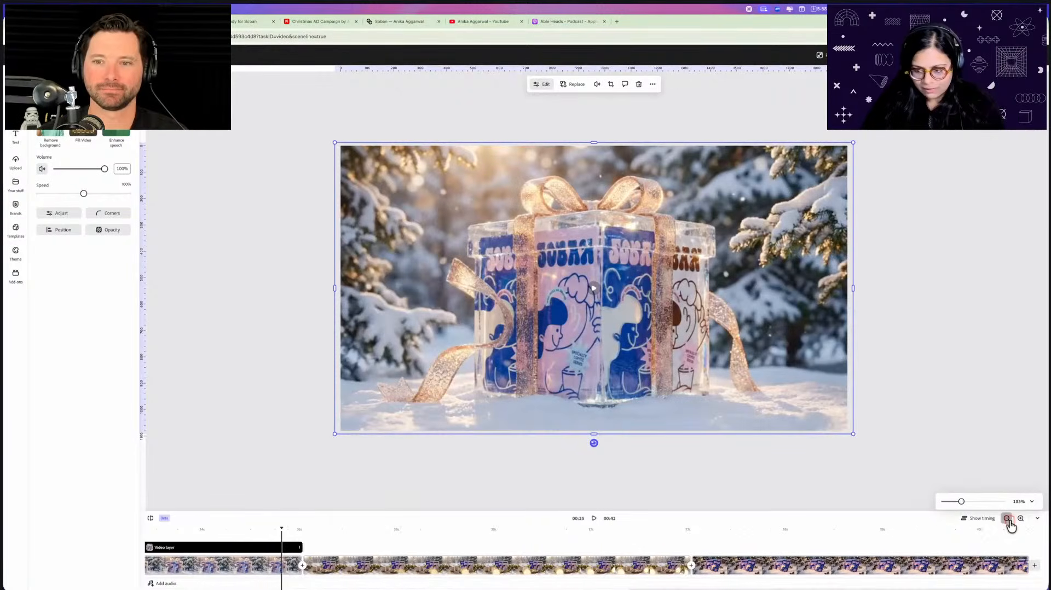
{"action": "left_click", "coordinate": [1008, 518]}
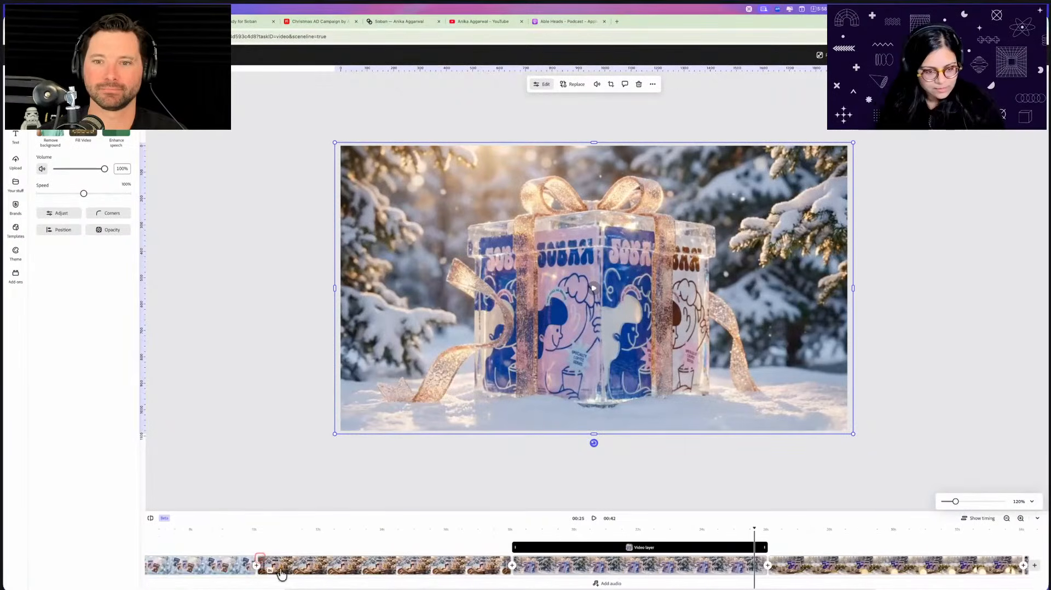
{"action": "left_click", "coordinate": [280, 567]}
{"action": "left_click", "coordinate": [457, 353]}
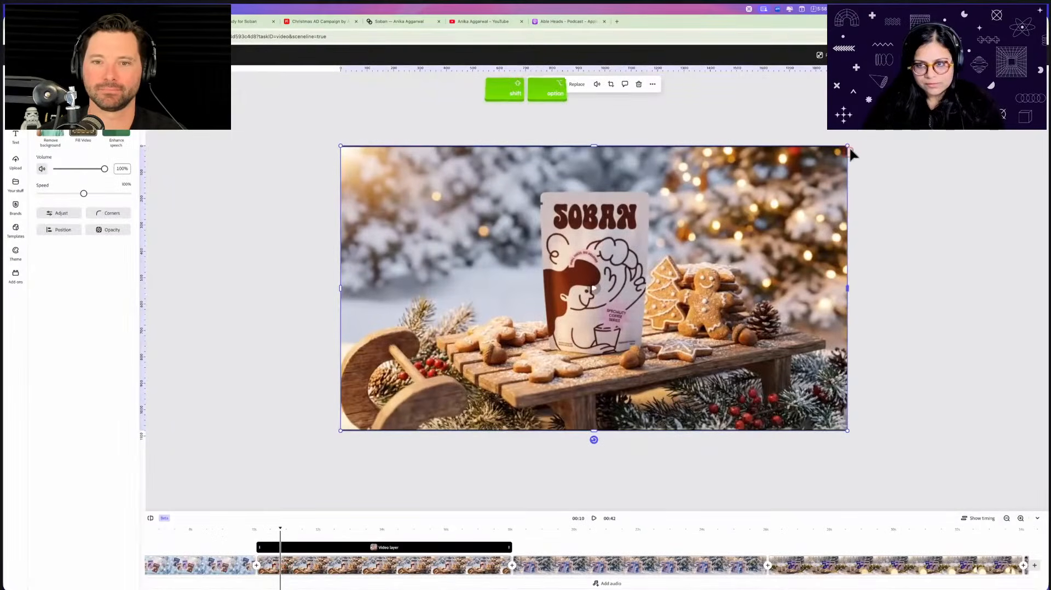
{"action": "left_click_drag", "start_coordinate": [847, 146], "coordinate": [851, 143]}
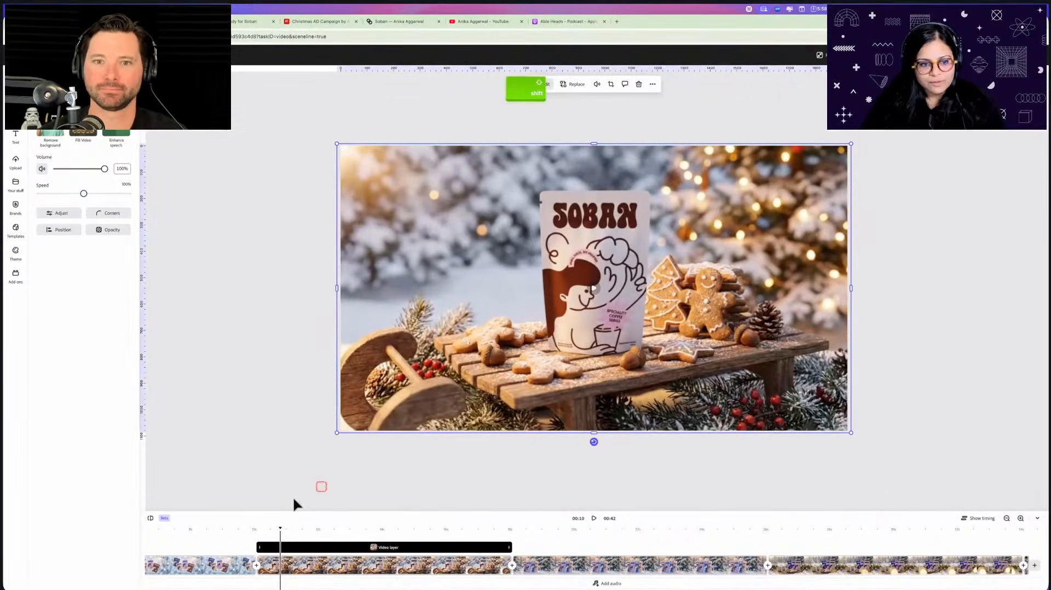
Check the red-scarf and floating-packages scenes for audio, and mute the gingerbread sled video
{"action": "left_click", "coordinate": [228, 574]}
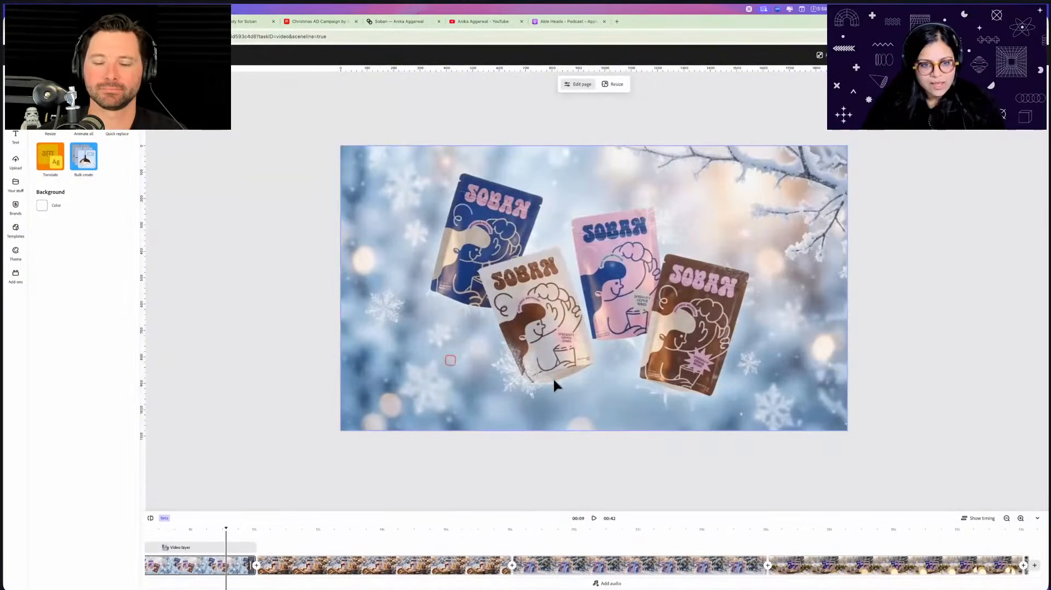
{"action": "scroll", "coordinate": [204, 565], "scroll_direction": "left", "scroll_amount": 4}
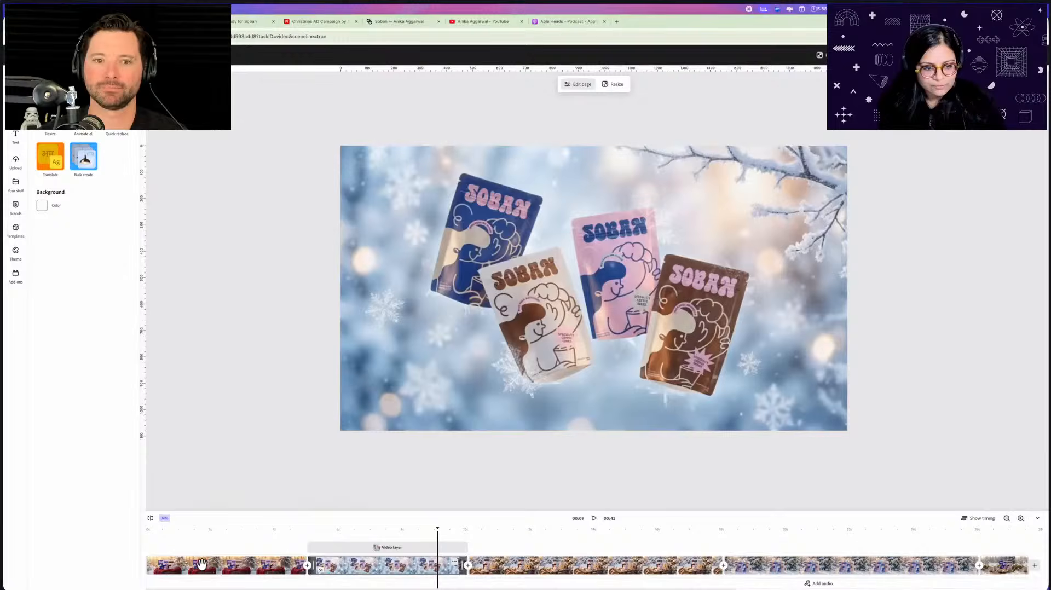
{"action": "left_click", "coordinate": [236, 567]}
{"action": "left_click", "coordinate": [544, 253]}
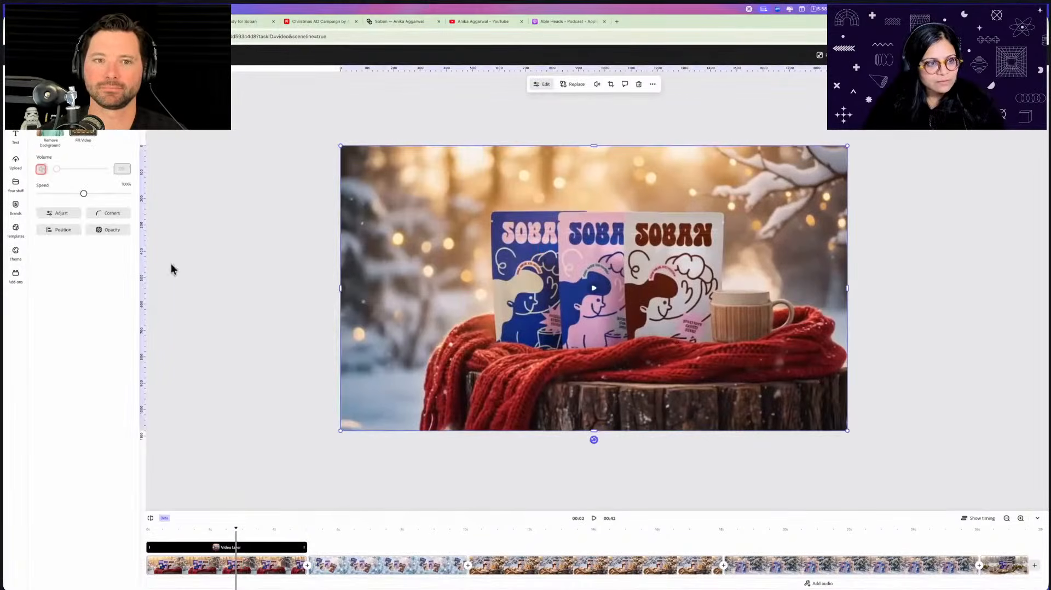
{"action": "left_click", "coordinate": [358, 565]}
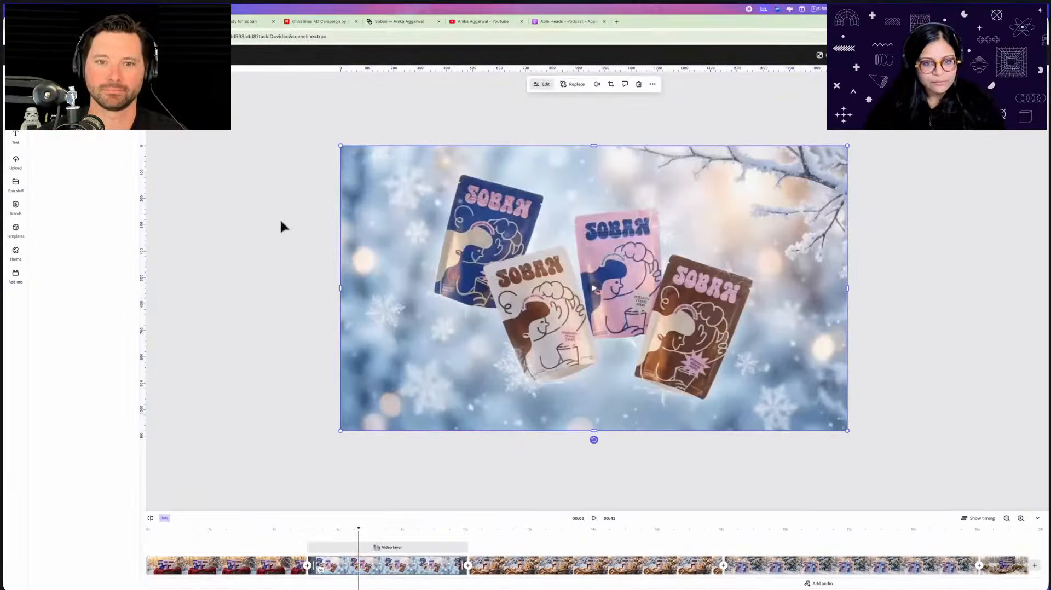
{"action": "left_click", "coordinate": [529, 570]}
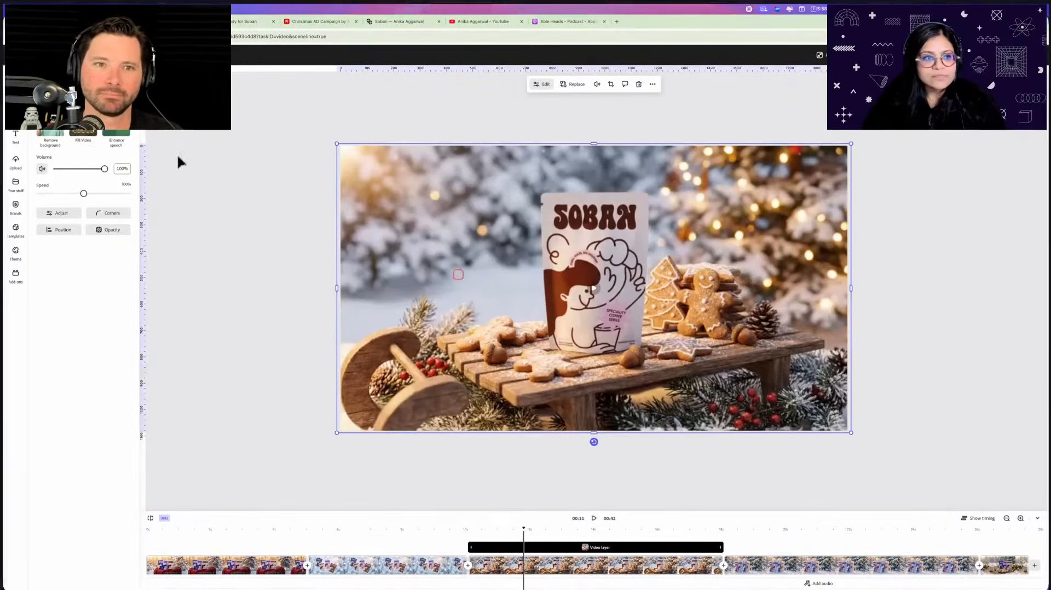
{"action": "left_click", "coordinate": [42, 169]}
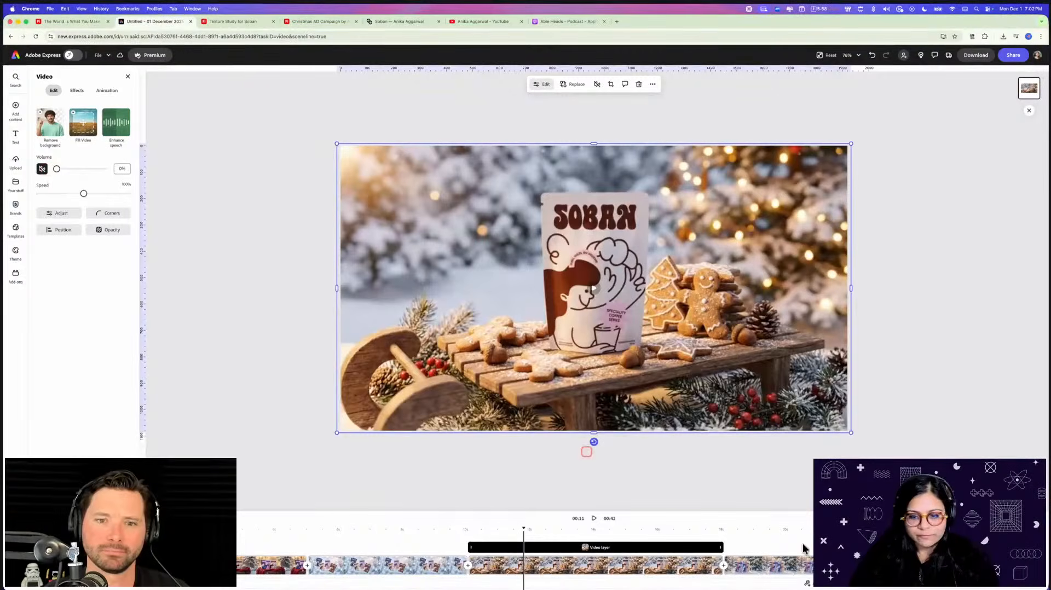
Mute the ribboned gift box video and the mugs-and-cookies video
{"action": "left_click", "coordinate": [785, 564]}
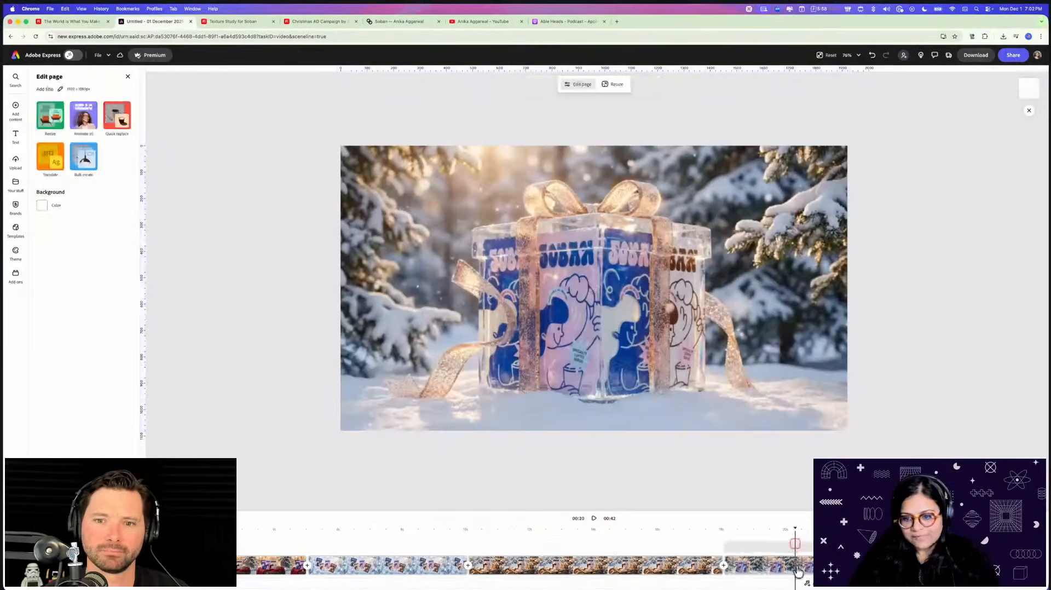
{"action": "left_click", "coordinate": [544, 227]}
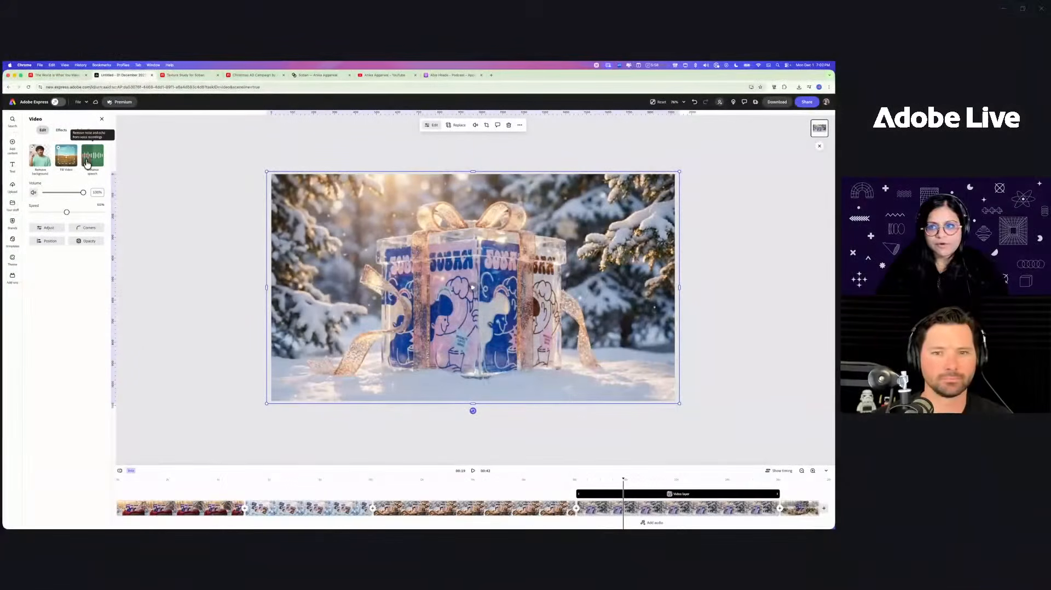
{"action": "left_click", "coordinate": [35, 193]}
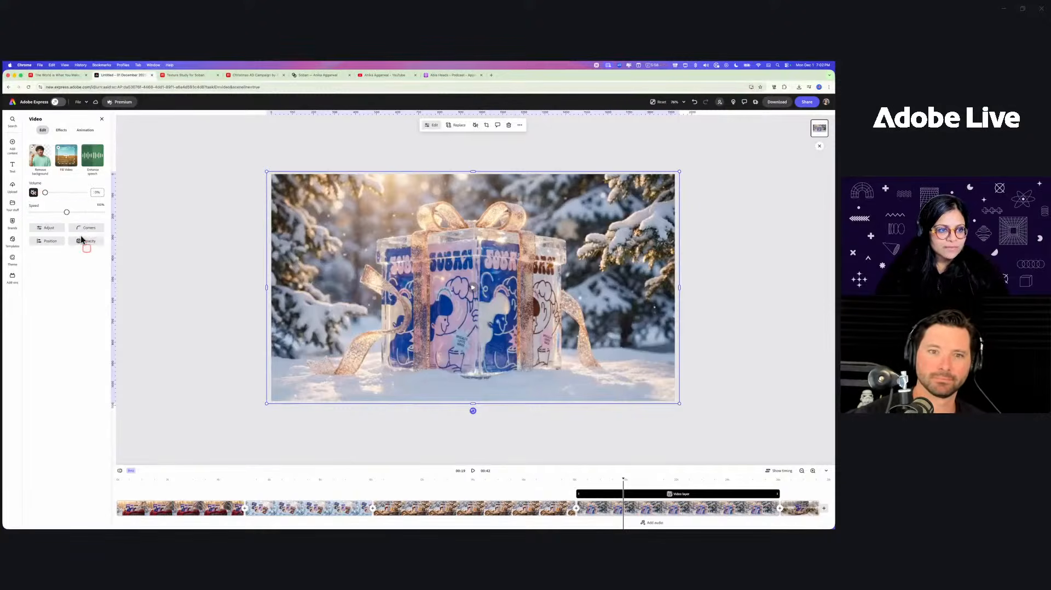
{"action": "scroll", "coordinate": [557, 502], "scroll_direction": "right", "scroll_amount": 5}
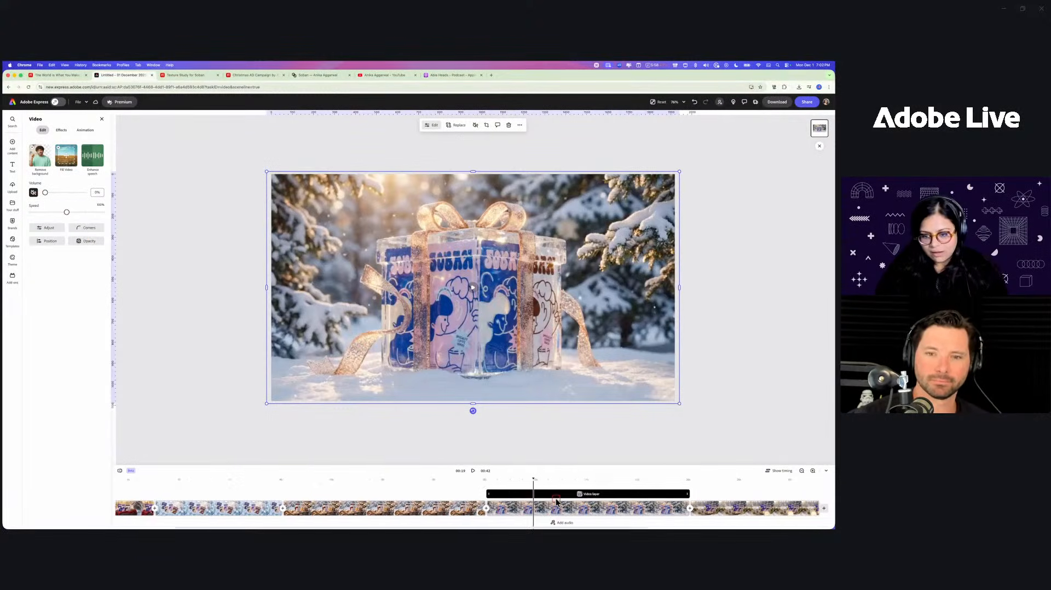
{"action": "left_click", "coordinate": [636, 487]}
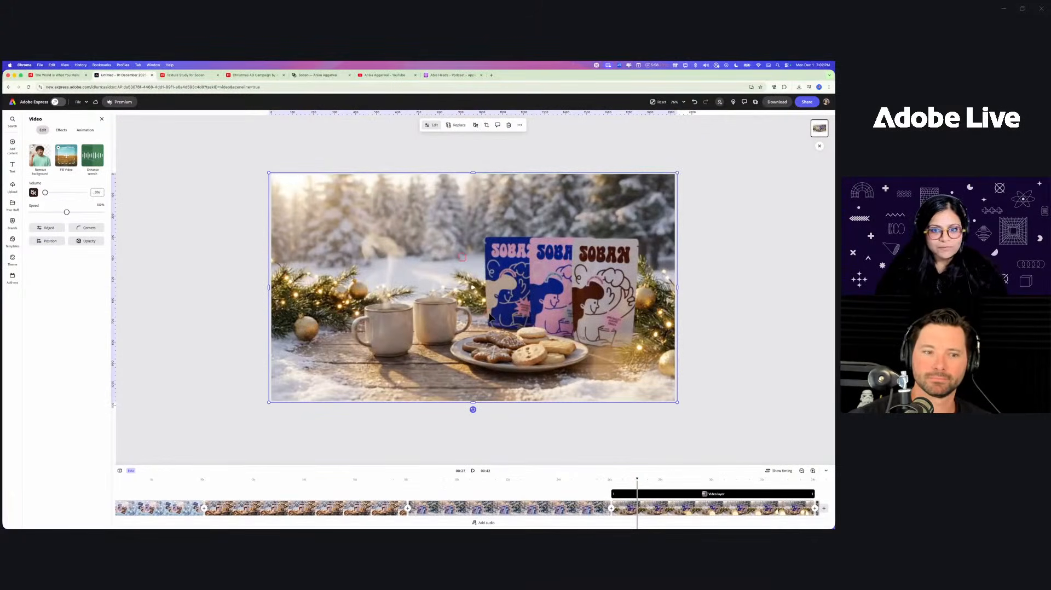
Add a new text box to the mugs-and-cookies scene and place it over the snowy trees above the mugs
{"action": "left_click", "coordinate": [158, 225]}
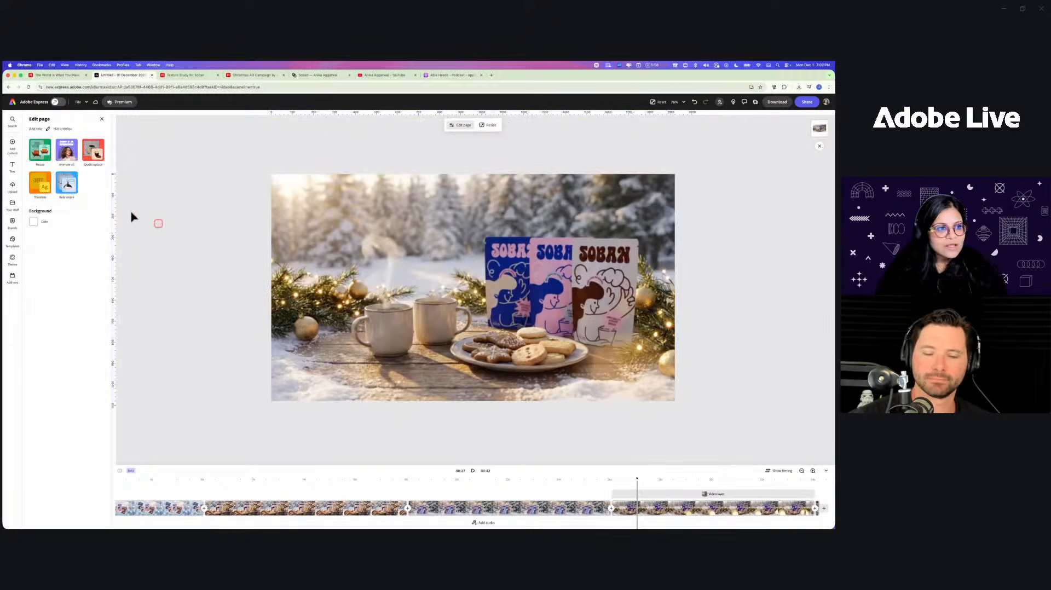
{"action": "left_click", "coordinate": [12, 164]}
{"action": "left_click", "coordinate": [137, 167]}
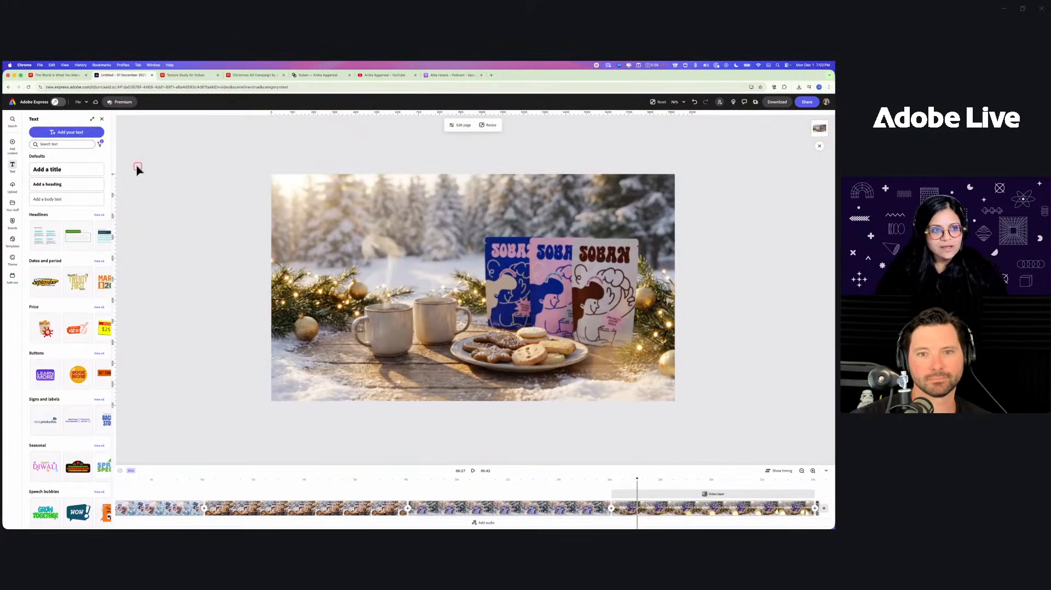
{"action": "left_click", "coordinate": [83, 133]}
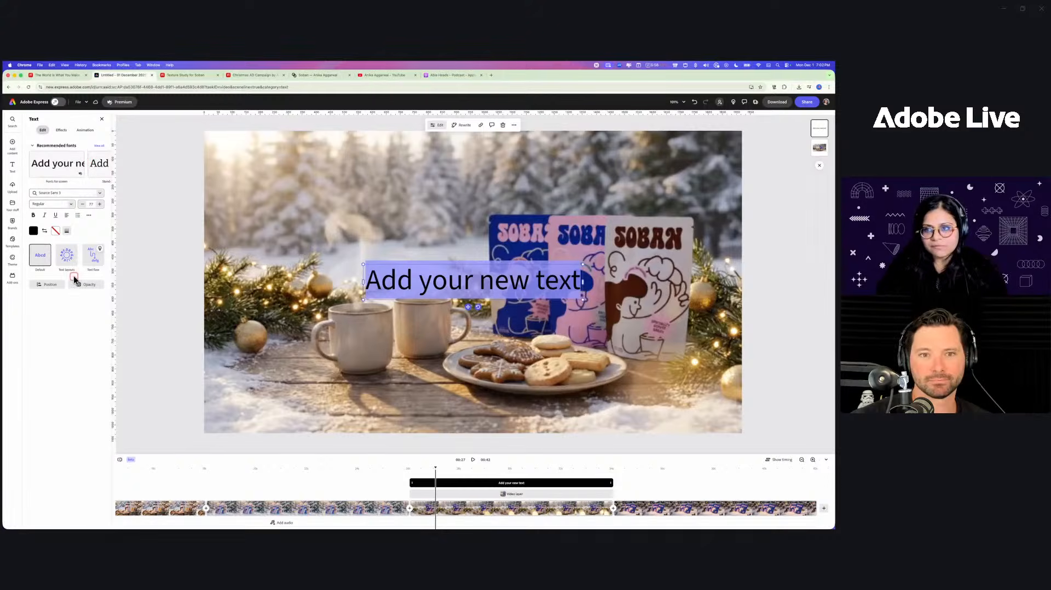
{"action": "left_click", "coordinate": [437, 186]}
{"action": "left_click", "coordinate": [403, 183]}
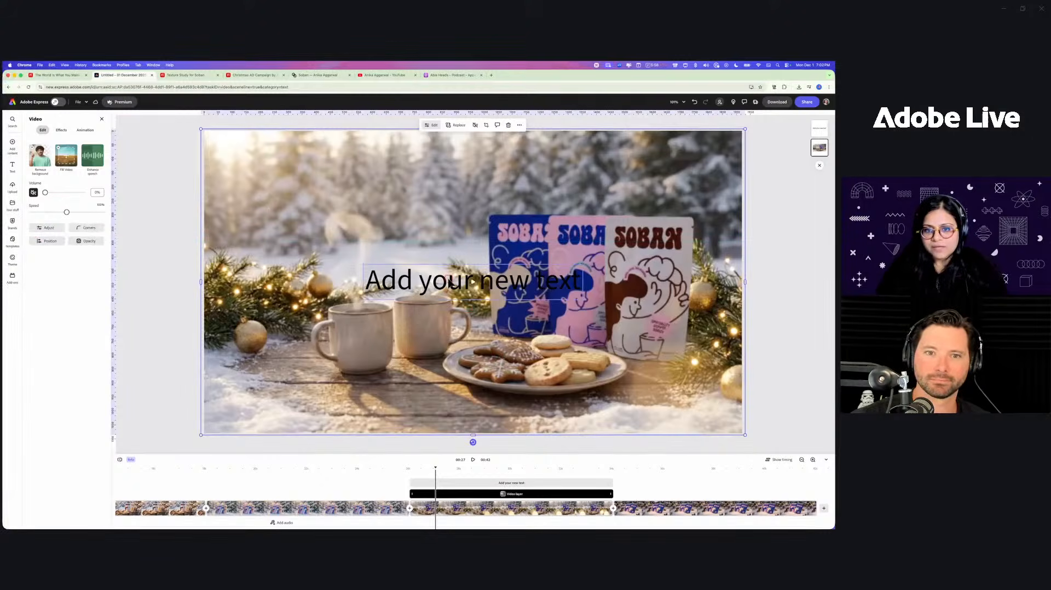
{"action": "left_click", "coordinate": [449, 280]}
{"action": "left_click_drag", "start_coordinate": [449, 280], "coordinate": [370, 187]}
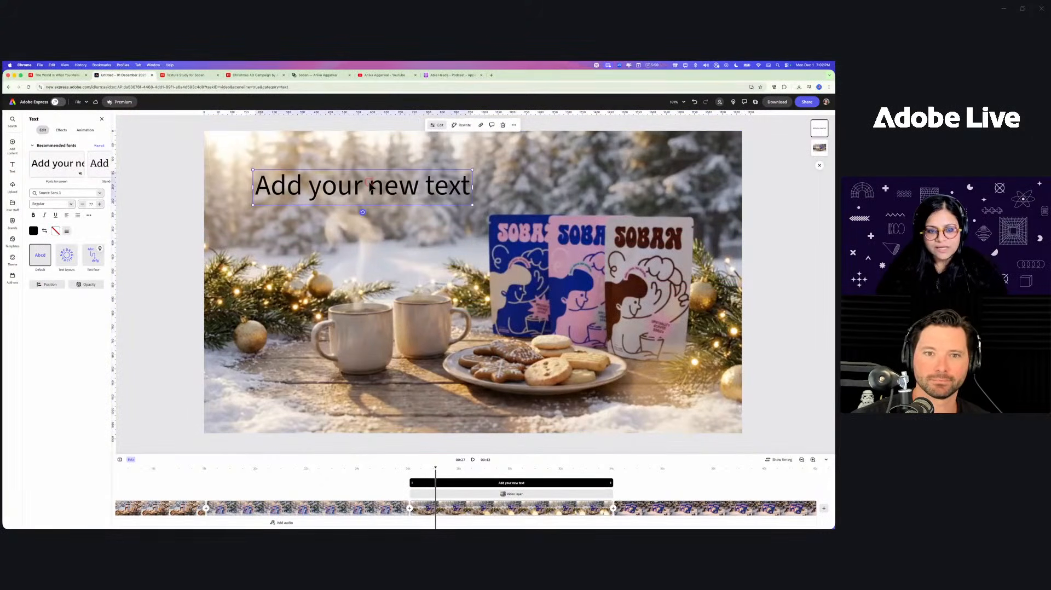
{"action": "key", "text": "Escape"}
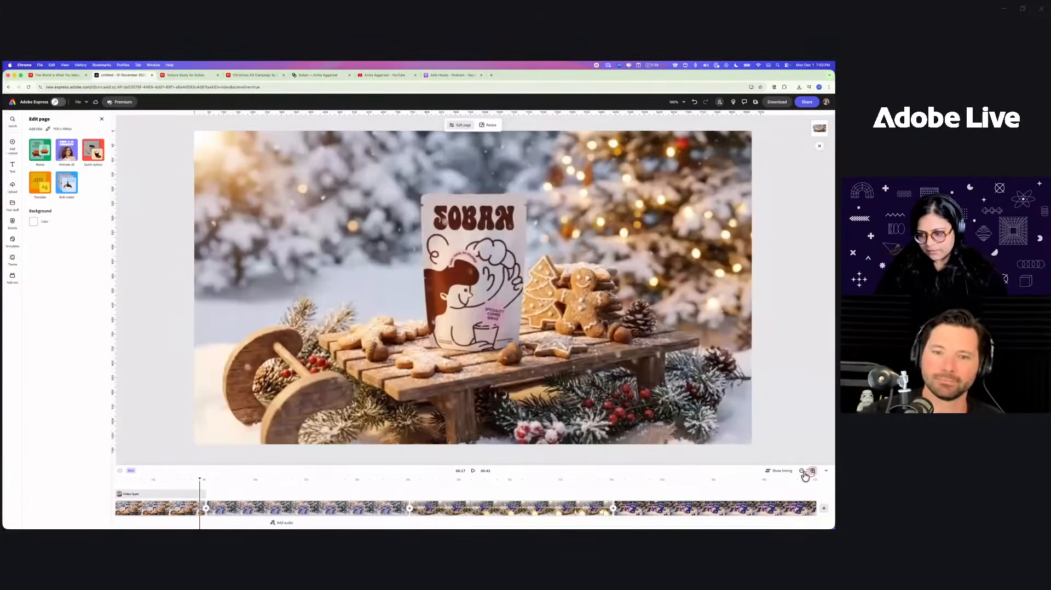
Fit all scenes into the visible timeline and return the playhead to the start of the video
{"action": "left_click", "coordinate": [810, 471]}
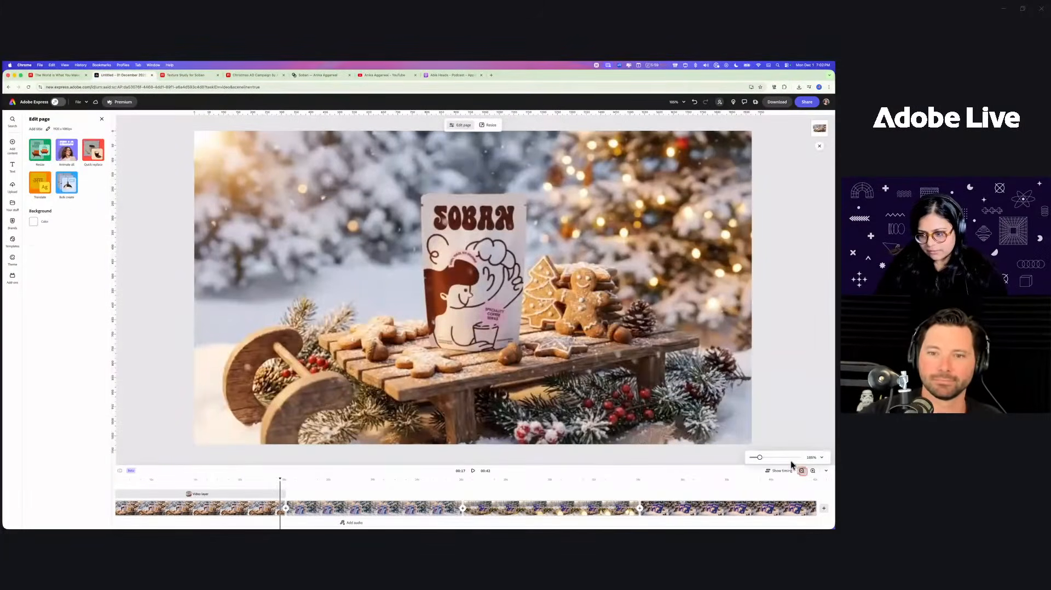
{"action": "left_click_drag", "start_coordinate": [760, 458], "coordinate": [753, 457]}
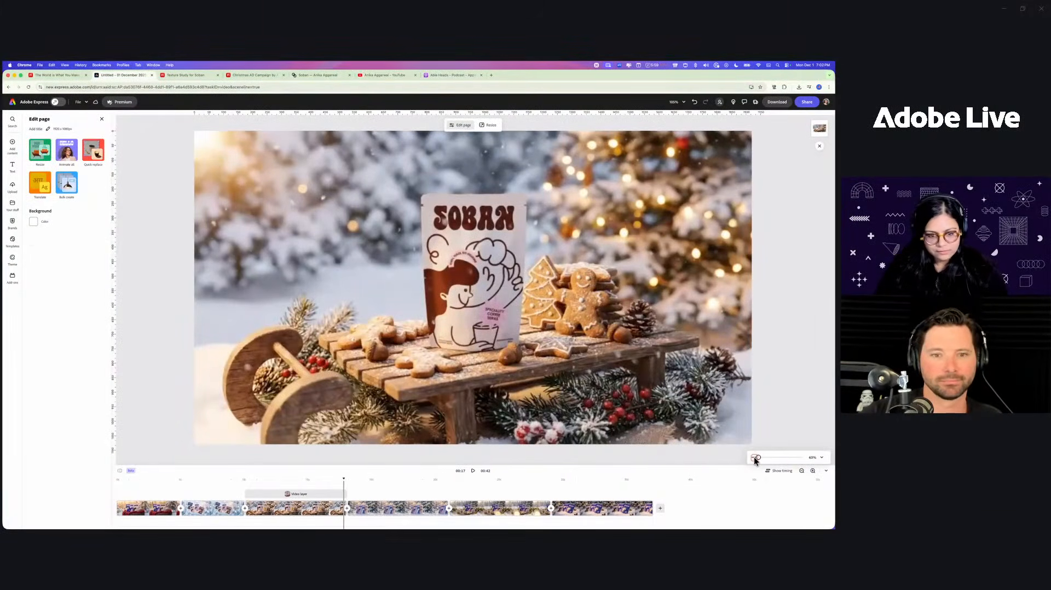
{"action": "left_click_drag", "start_coordinate": [343, 474], "coordinate": [106, 480]}
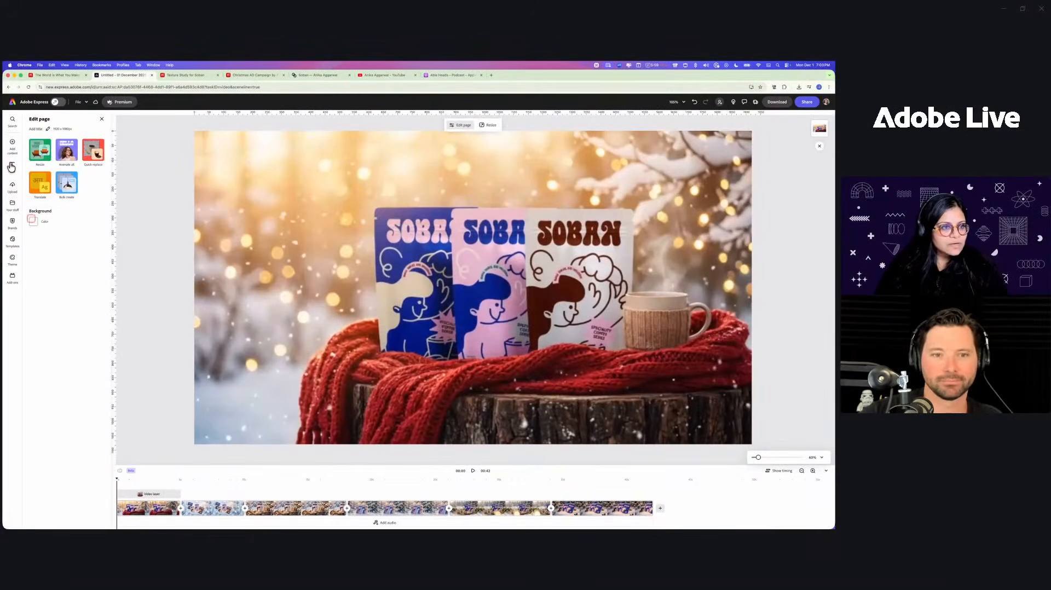
Search the audio library for "christmas music", preview the results and add the Winter House track to the video
{"action": "mouse_move", "coordinate": [12, 149]}
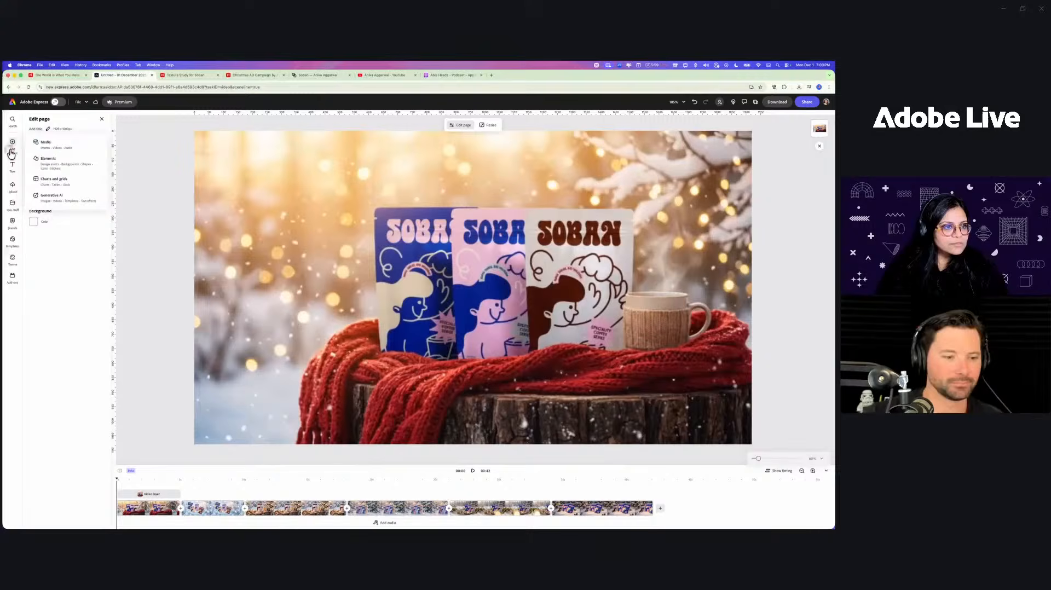
{"action": "left_click", "coordinate": [49, 144]}
{"action": "left_click", "coordinate": [87, 131]}
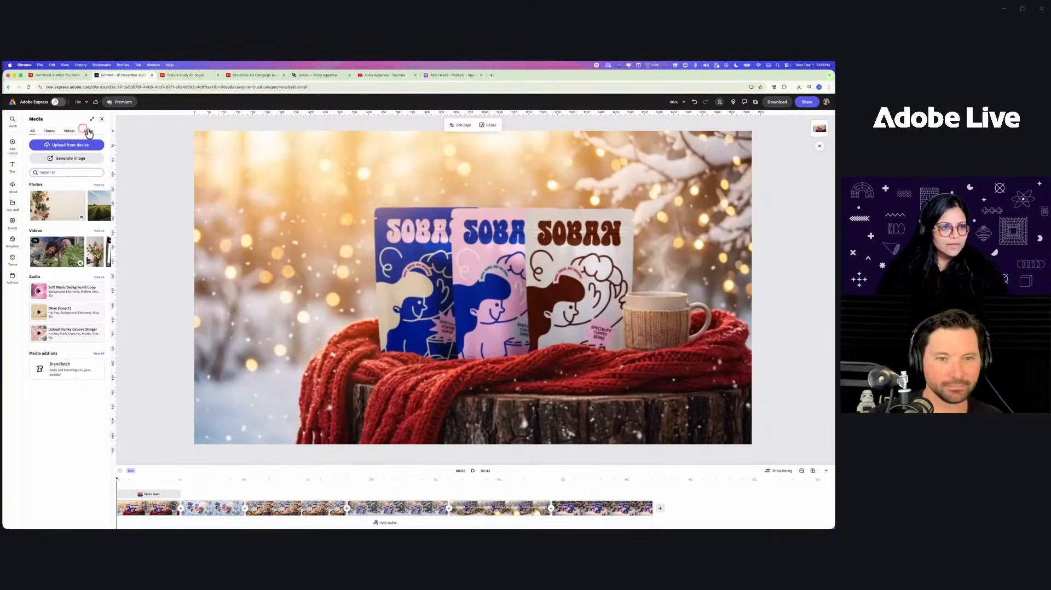
{"action": "left_click", "coordinate": [47, 132]}
{"action": "left_click", "coordinate": [66, 132]}
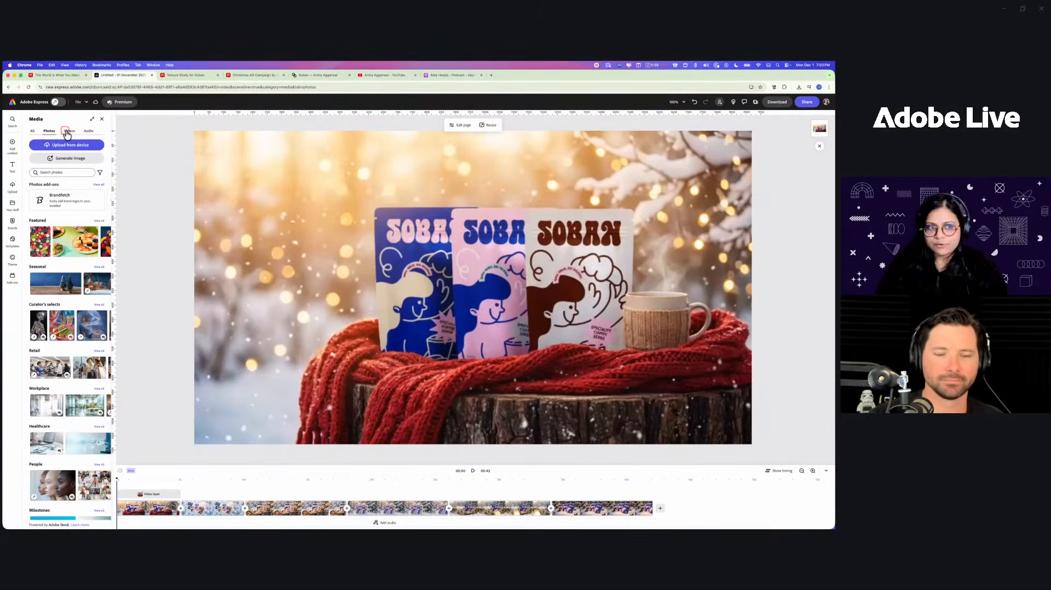
{"action": "left_click", "coordinate": [87, 131]}
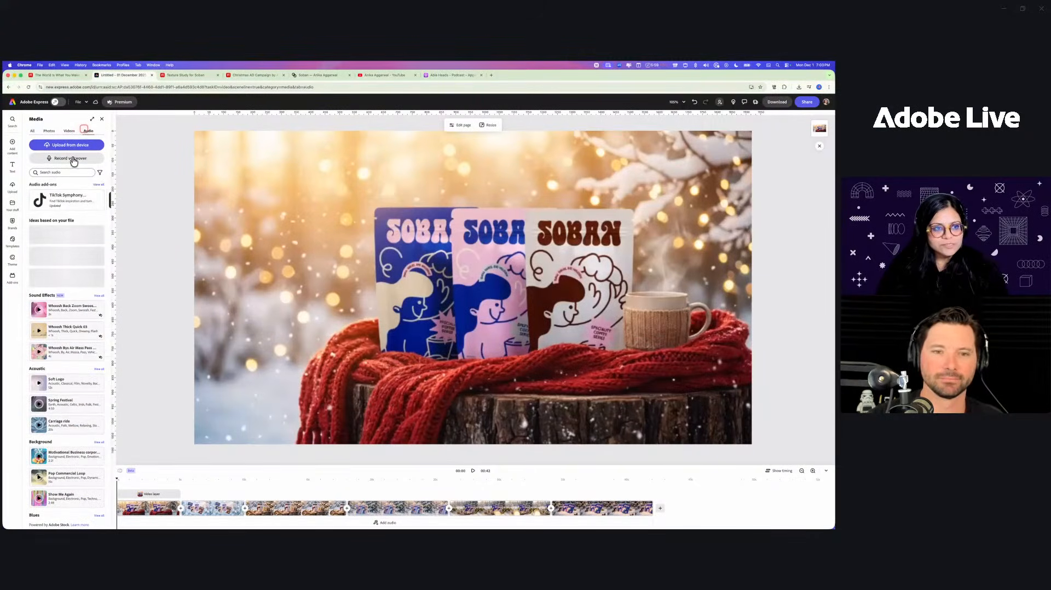
{"action": "left_click", "coordinate": [59, 173]}
{"action": "left_click", "coordinate": [57, 196]}
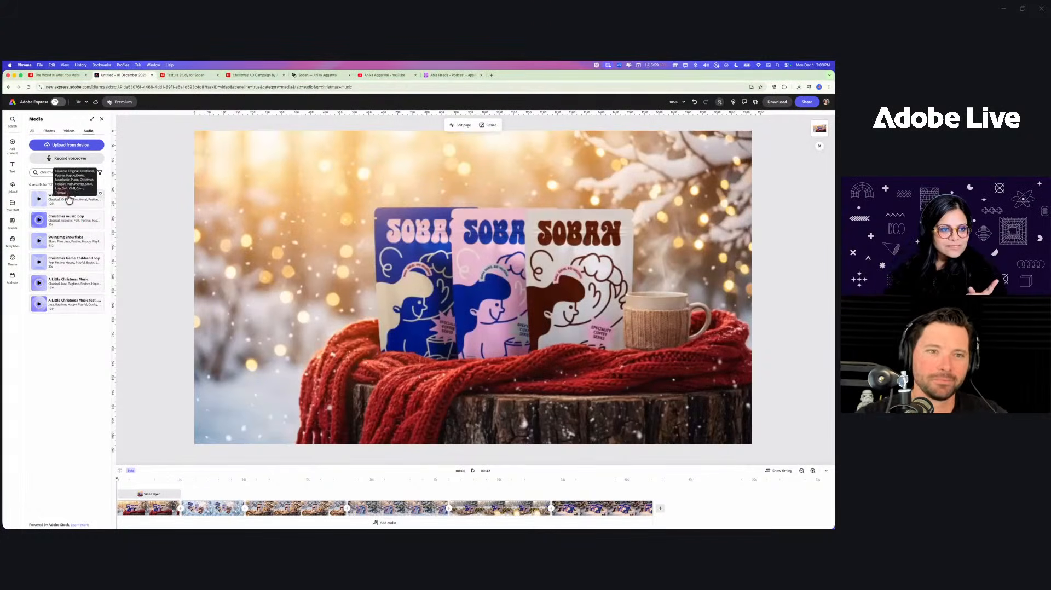
{"action": "left_click", "coordinate": [39, 201]}
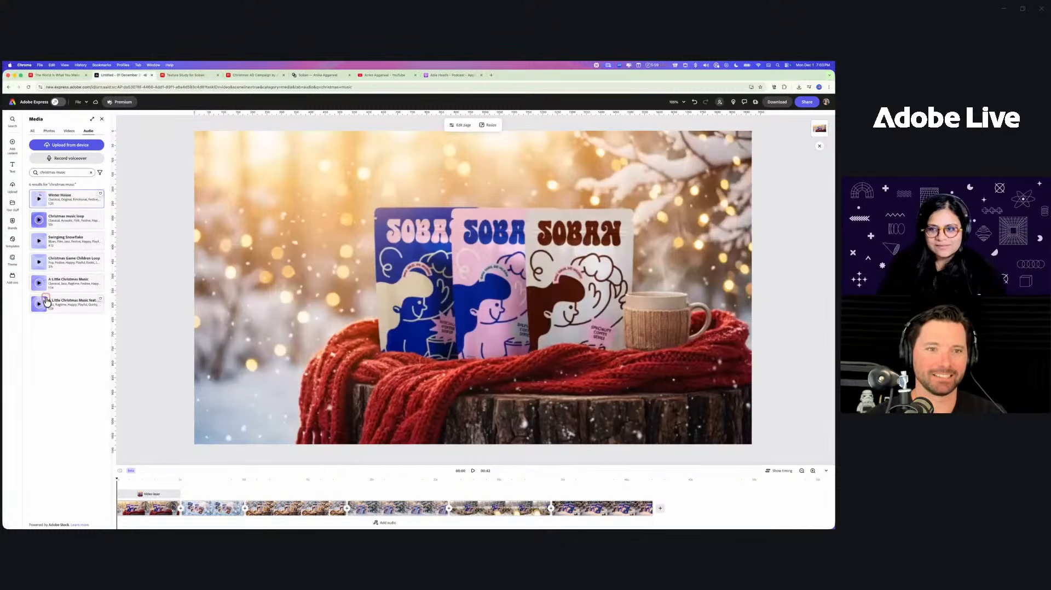
{"action": "left_click", "coordinate": [65, 204]}
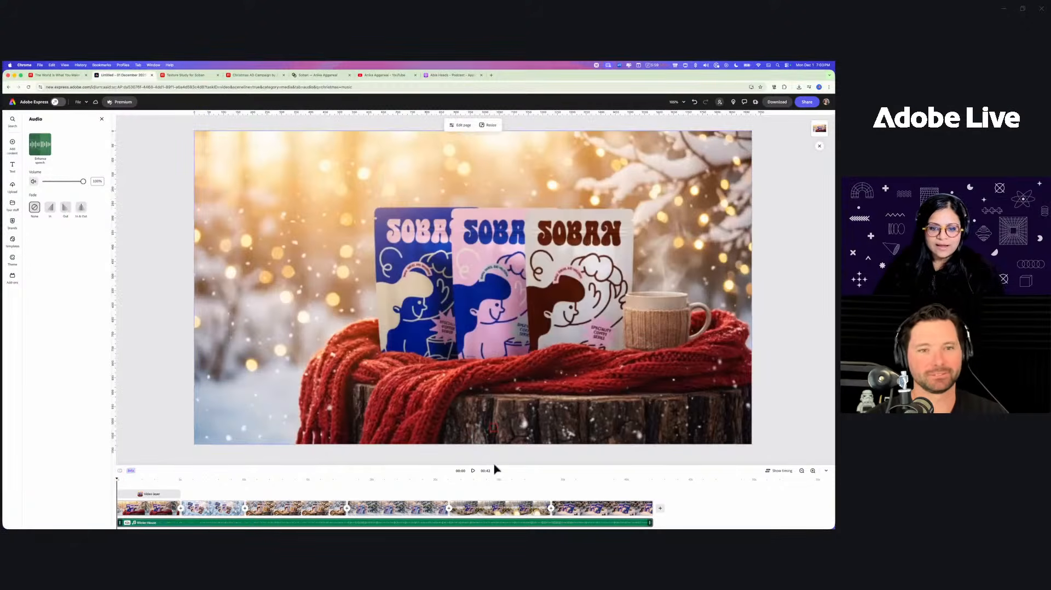
Play the ad with the Winter House music from the red-scarf scene into the floating-packages scene
{"action": "left_click", "coordinate": [473, 470]}
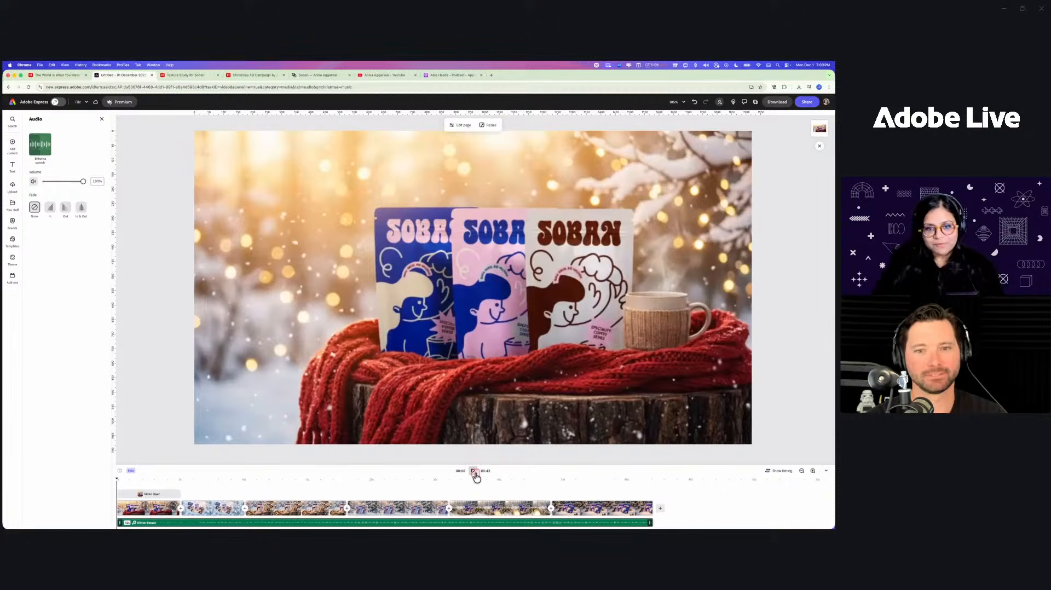
{"action": "left_click", "coordinate": [474, 472]}
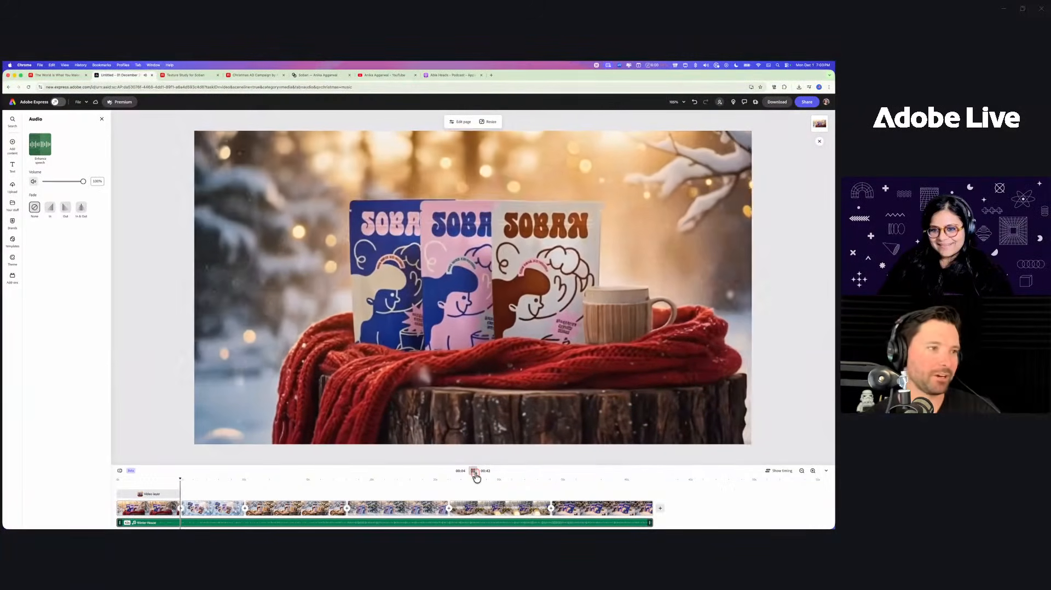
{"action": "left_click", "coordinate": [474, 472]}
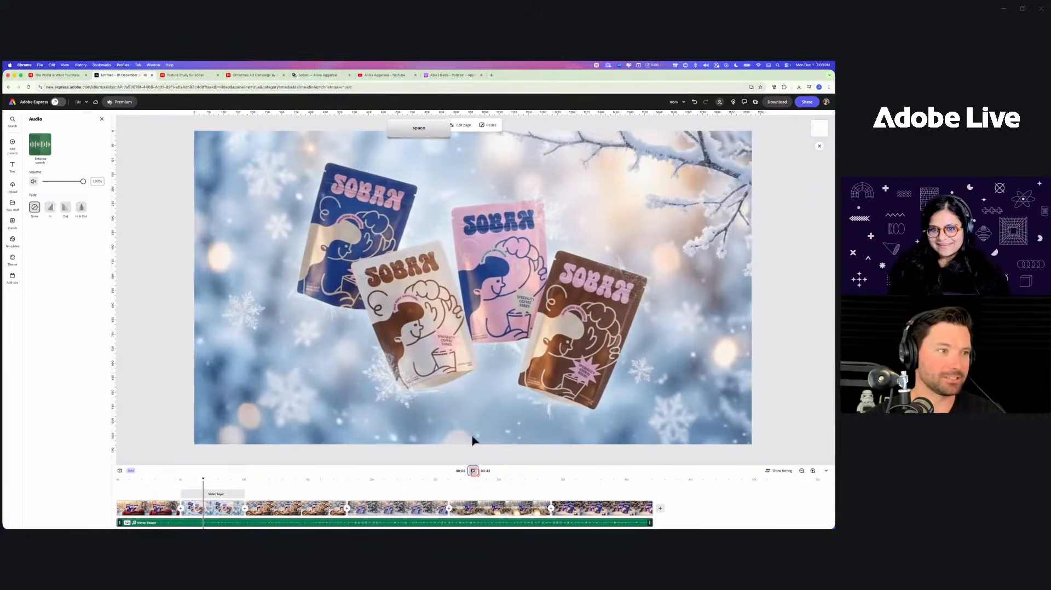
{"action": "key", "text": "F11"}
{"action": "key", "text": "super+space"}
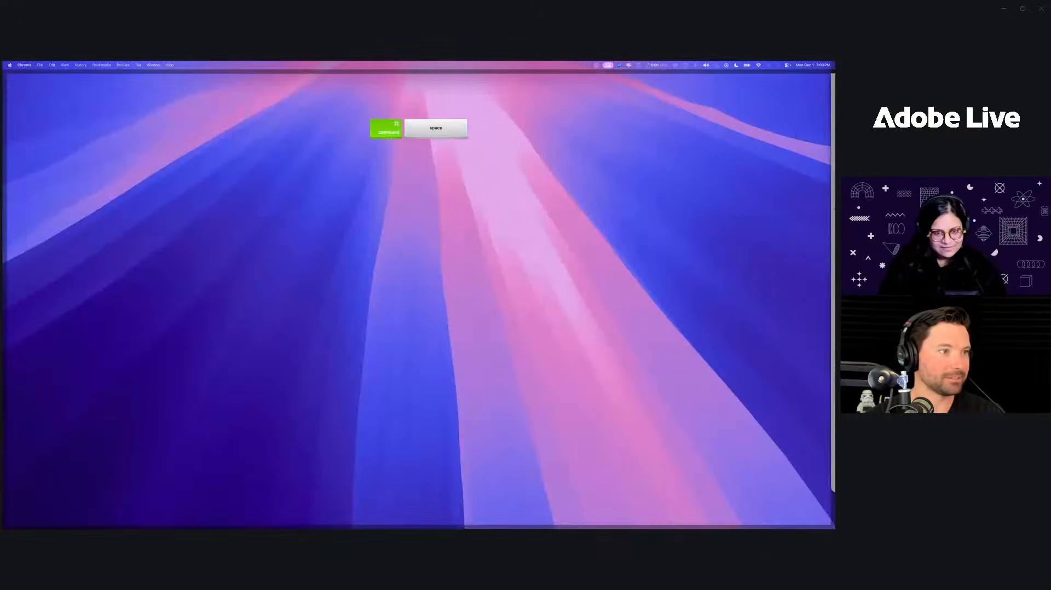
{"action": "type", "text": "s"}
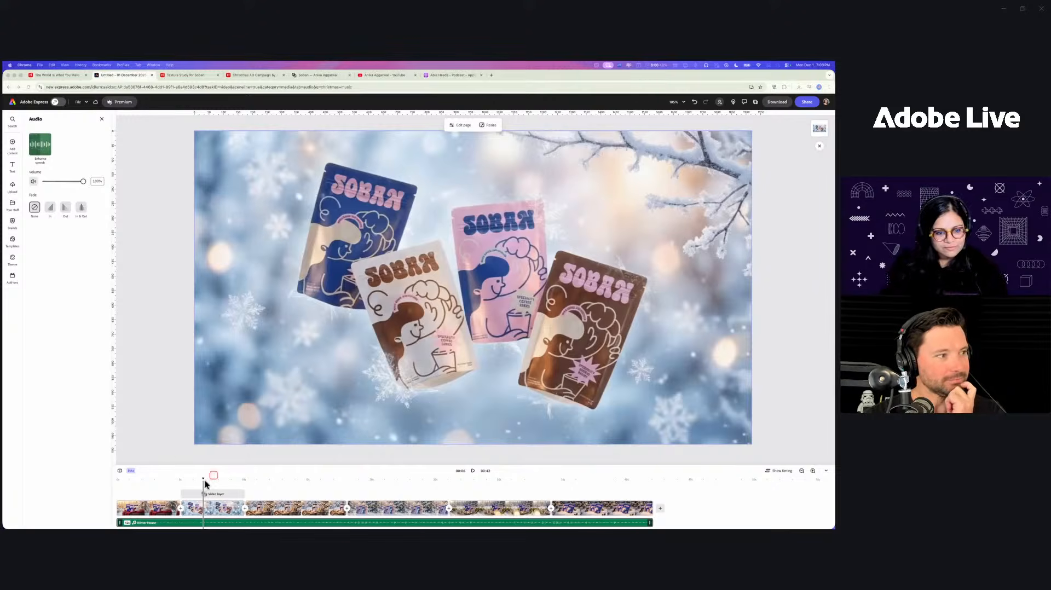
Replay the ad from the start to check the music over the opening scenes up to the gingerbread sled
{"action": "left_click", "coordinate": [171, 481]}
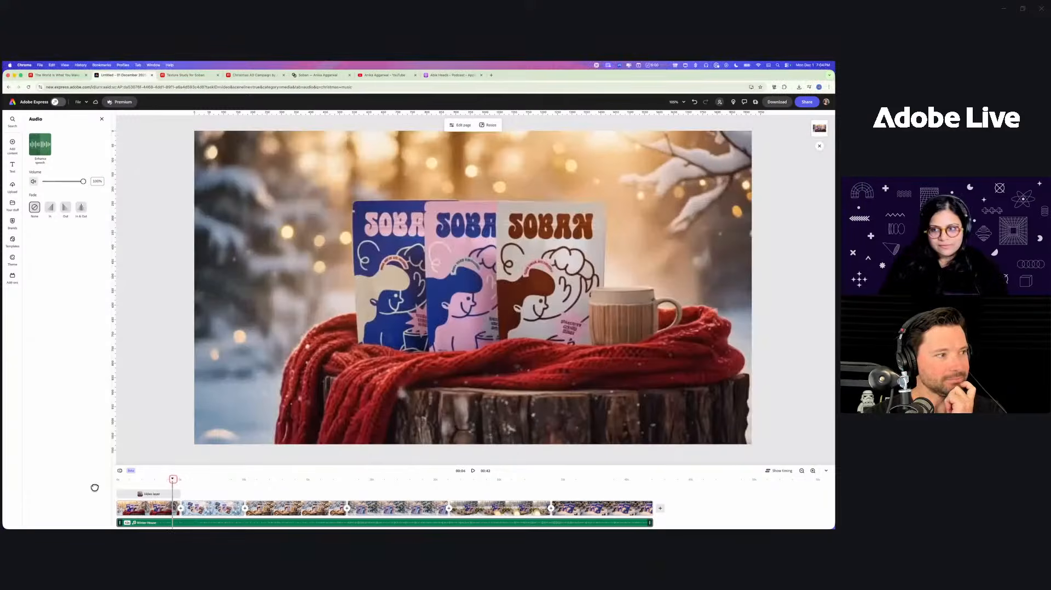
{"action": "left_click_drag", "start_coordinate": [172, 480], "coordinate": [117, 480]}
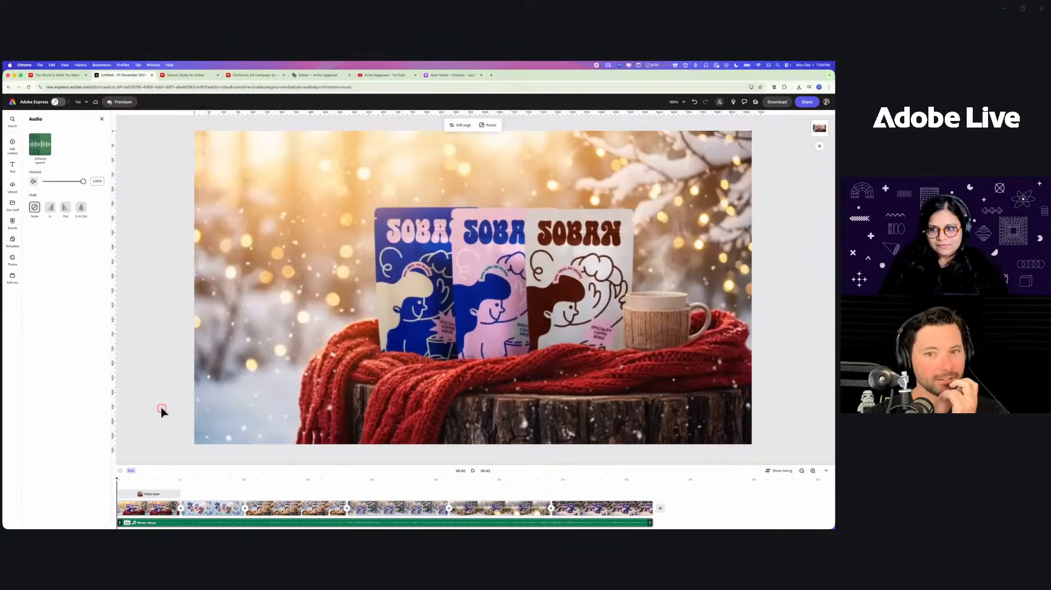
{"action": "key", "text": "space"}
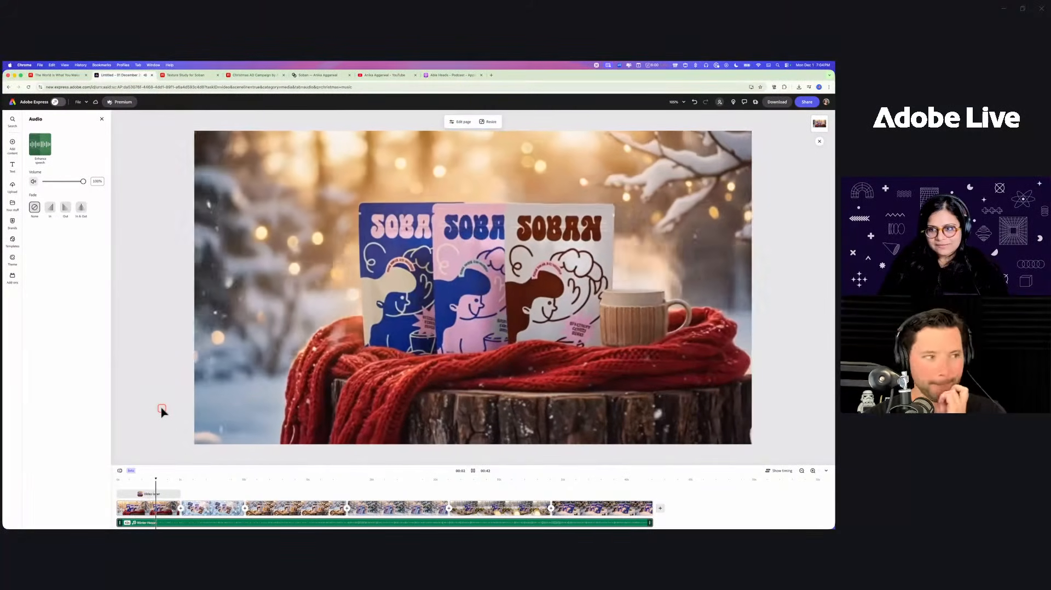
{"action": "key", "text": "space"}
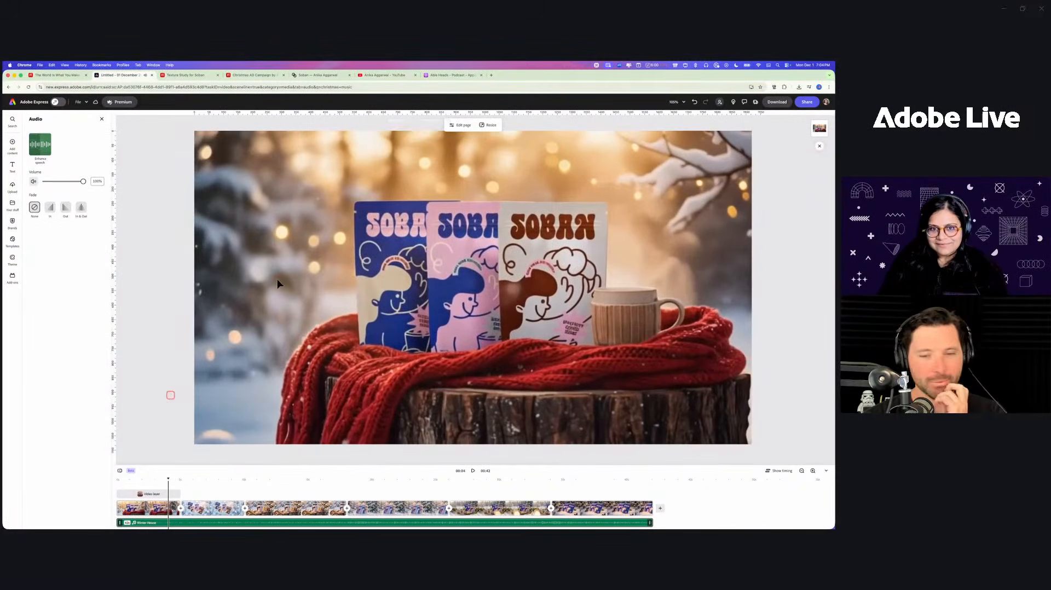
{"action": "left_click", "coordinate": [113, 484]}
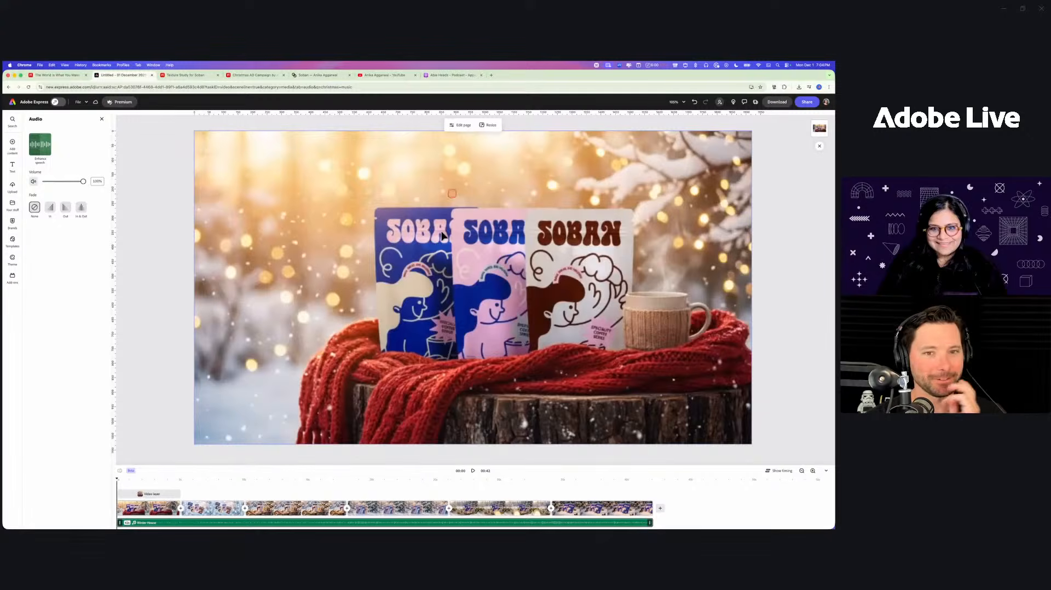
{"action": "left_click", "coordinate": [473, 471]}
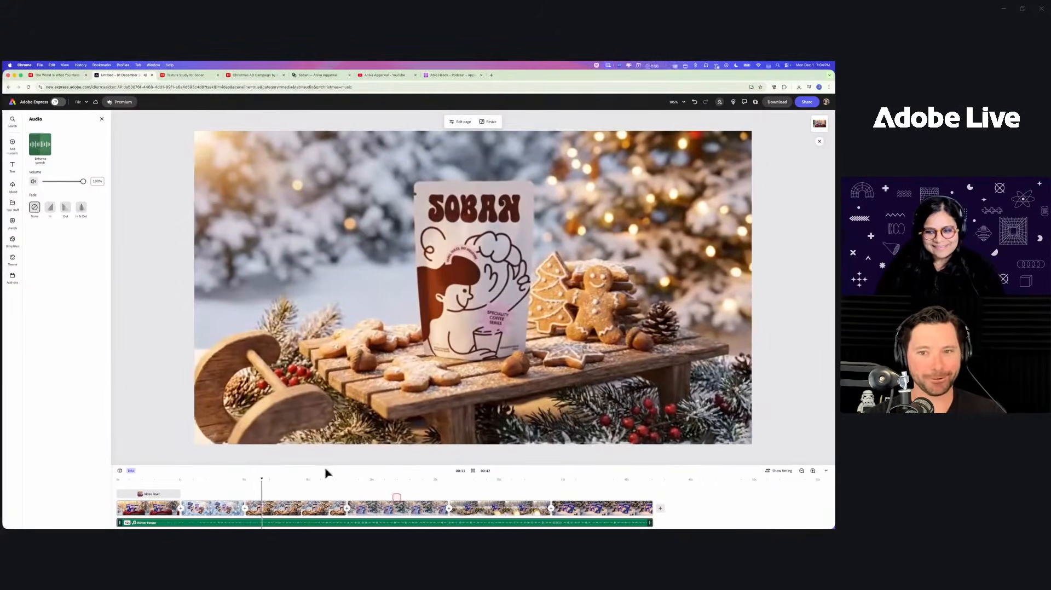
{"action": "left_click", "coordinate": [125, 377]}
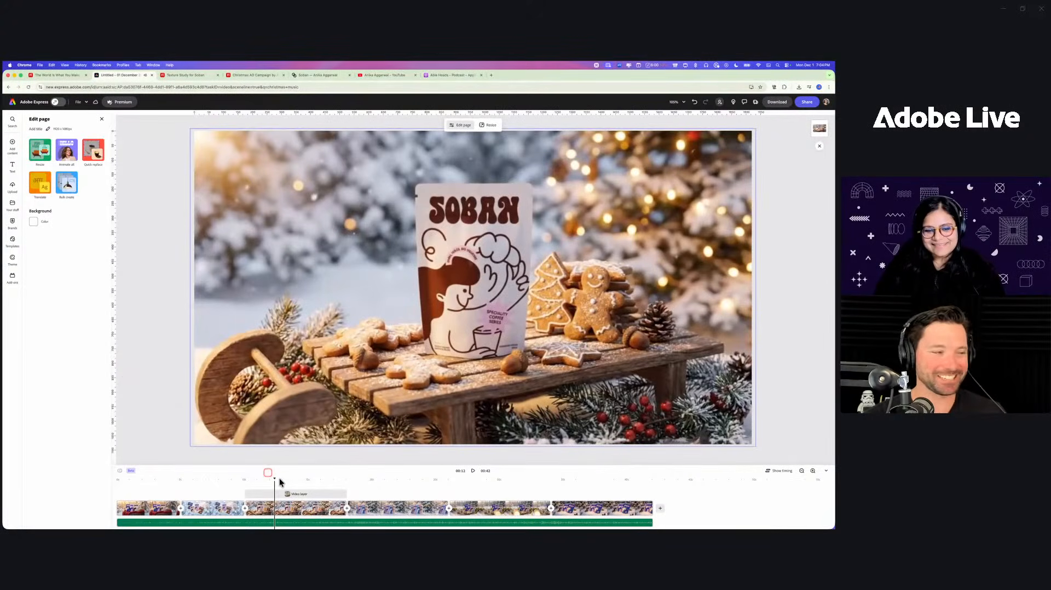
Mute the Winter House track and play the whole ad from the start
{"action": "left_click_drag", "start_coordinate": [291, 479], "coordinate": [401, 474]}
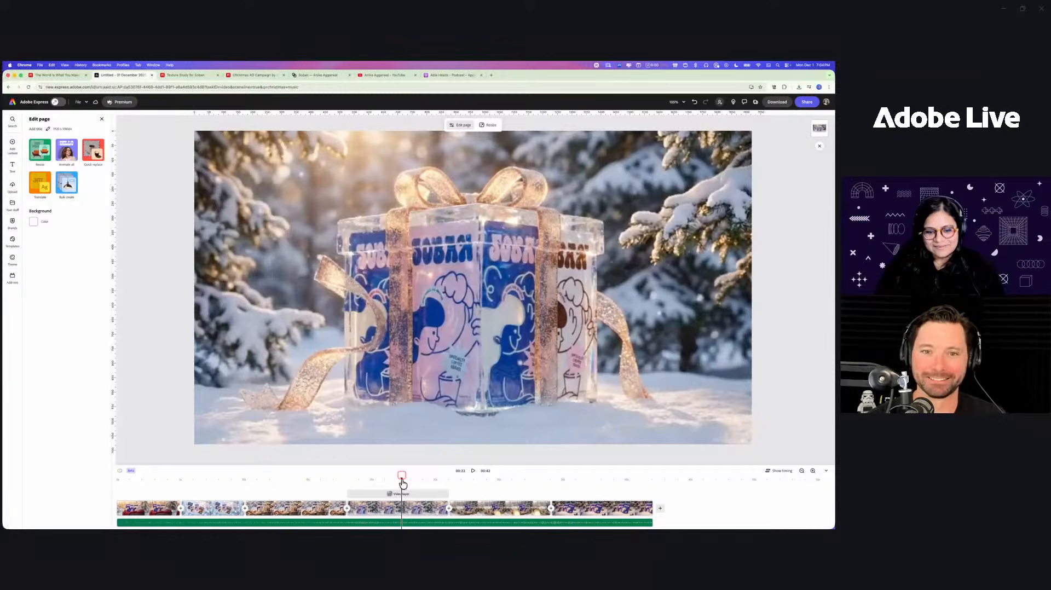
{"action": "left_click", "coordinate": [365, 524]}
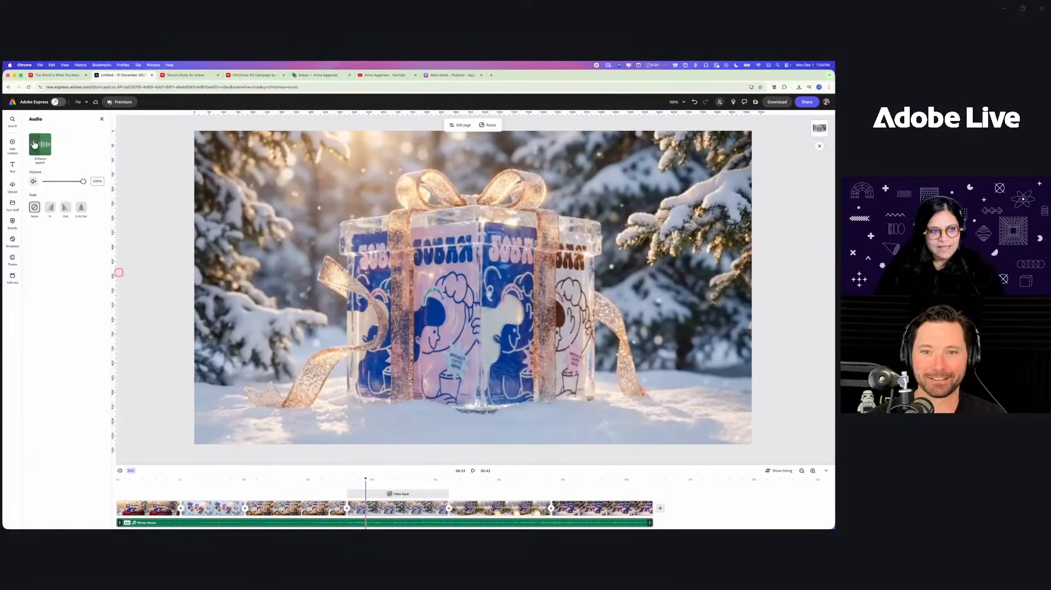
{"action": "left_click", "coordinate": [34, 181]}
{"action": "left_click_drag", "start_coordinate": [365, 481], "coordinate": [117, 479]}
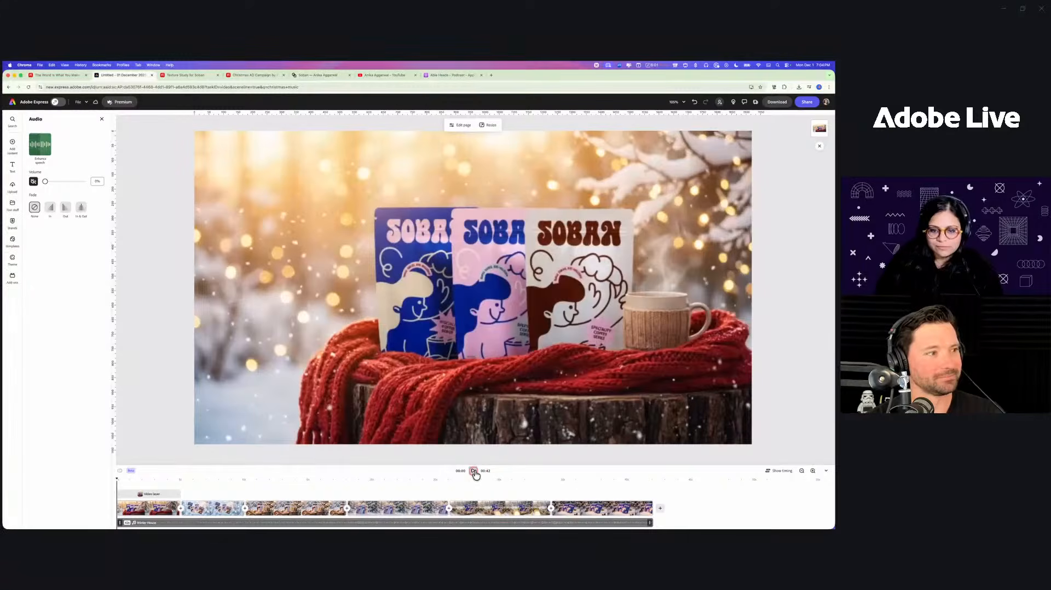
{"action": "left_click", "coordinate": [474, 472]}
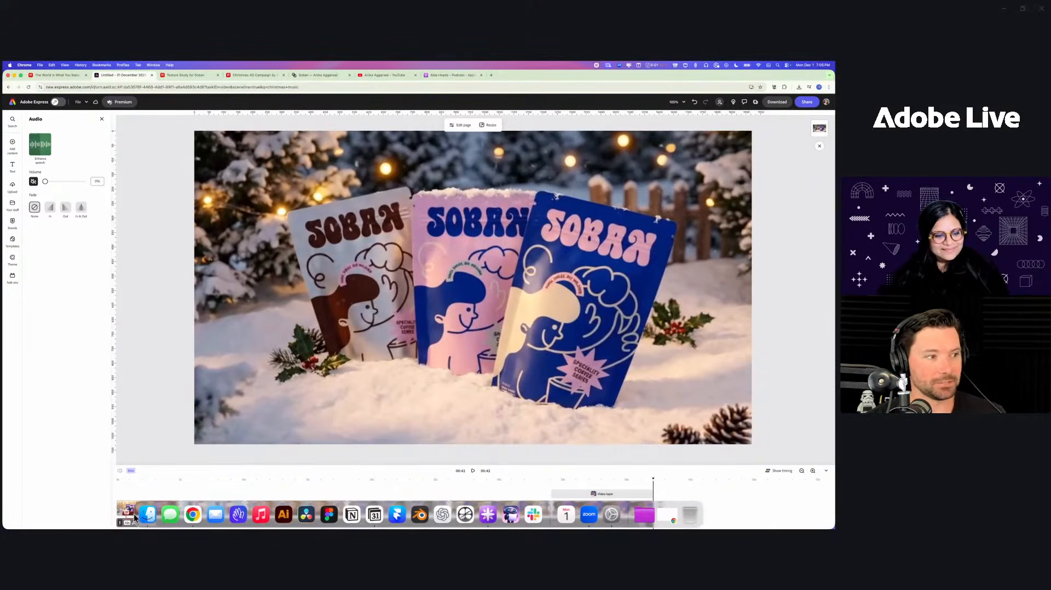
Bring up FinalAd.mp4 in QuickTime Player and enlarge its window over the design
{"action": "left_click", "coordinate": [139, 518]}
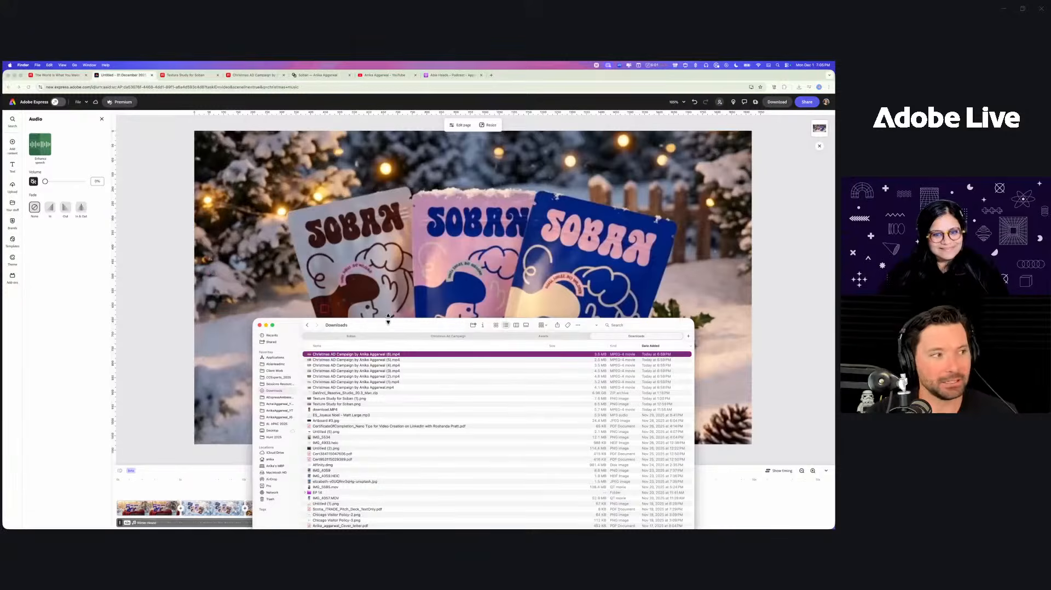
{"action": "left_click_drag", "start_coordinate": [388, 323], "coordinate": [389, 528]}
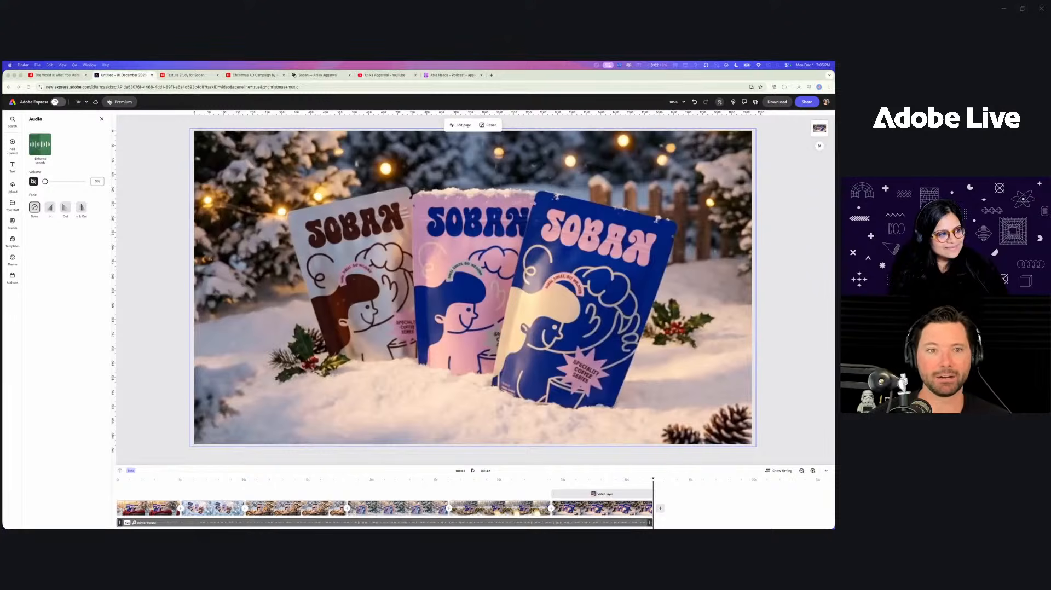
{"action": "left_click_drag", "start_coordinate": [338, 177], "coordinate": [278, 147]}
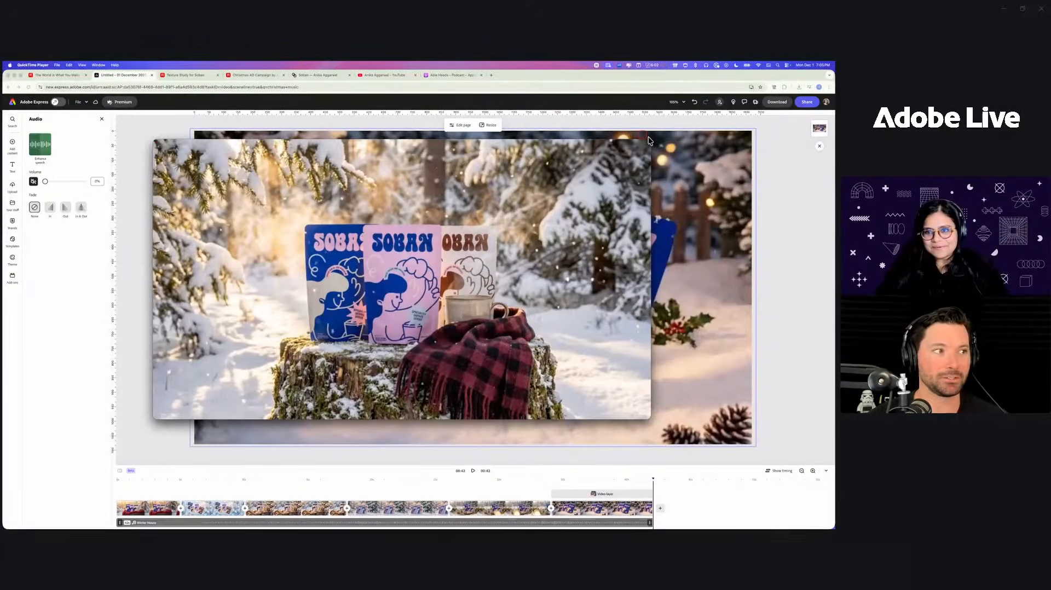
{"action": "left_click_drag", "start_coordinate": [648, 140], "coordinate": [627, 76]}
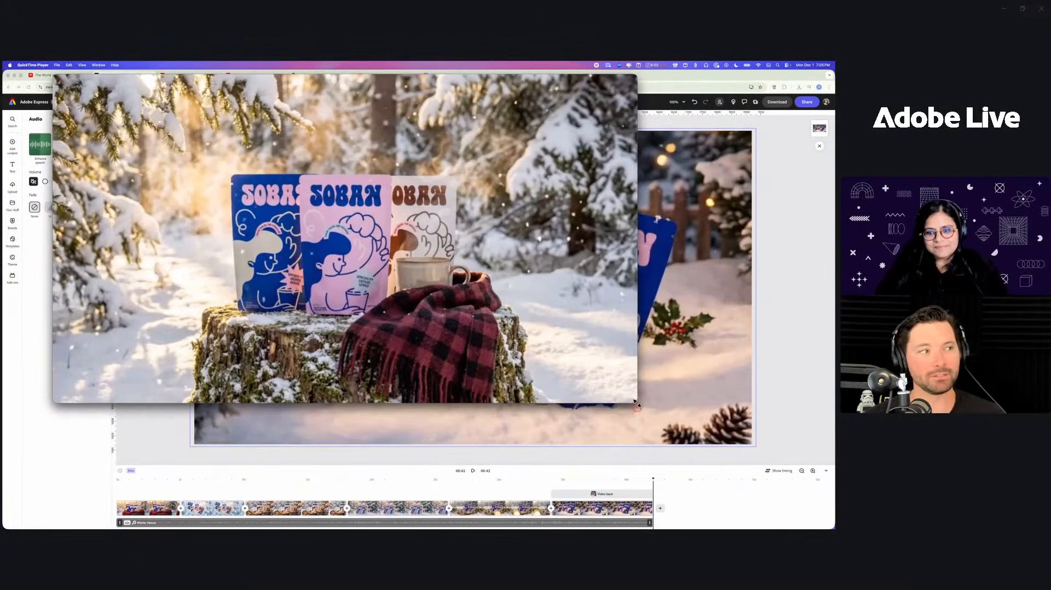
{"action": "left_click_drag", "start_coordinate": [750, 473], "coordinate": [775, 486]}
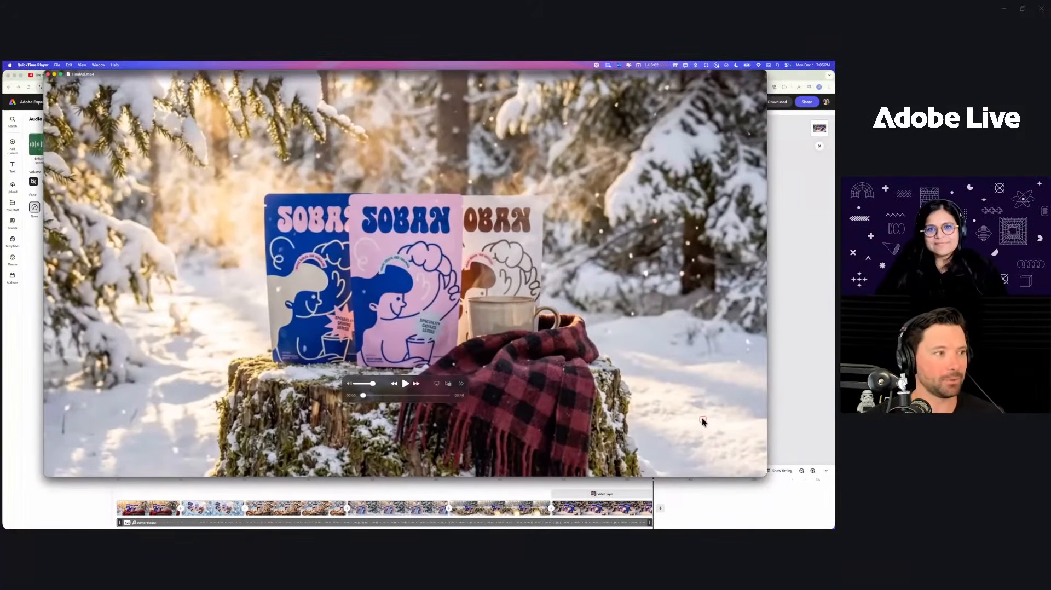
Move the playback controls to the lower edge of the FinalAd.mp4 video, enlarge its window slightly and watch the ad through
{"action": "left_click_drag", "start_coordinate": [433, 396], "coordinate": [425, 446]}
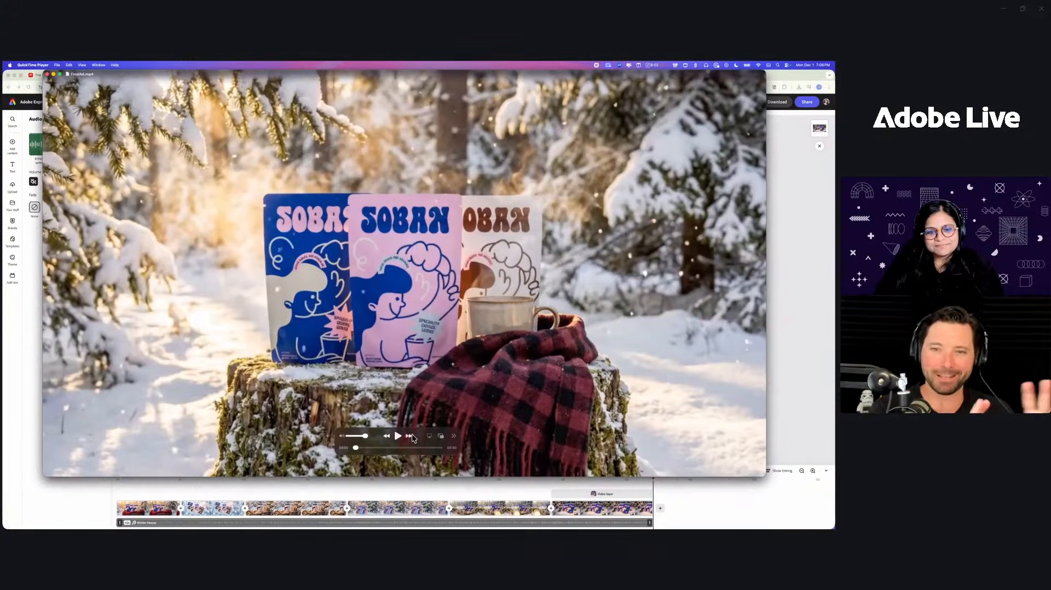
{"action": "left_click_drag", "start_coordinate": [409, 448], "coordinate": [412, 461]}
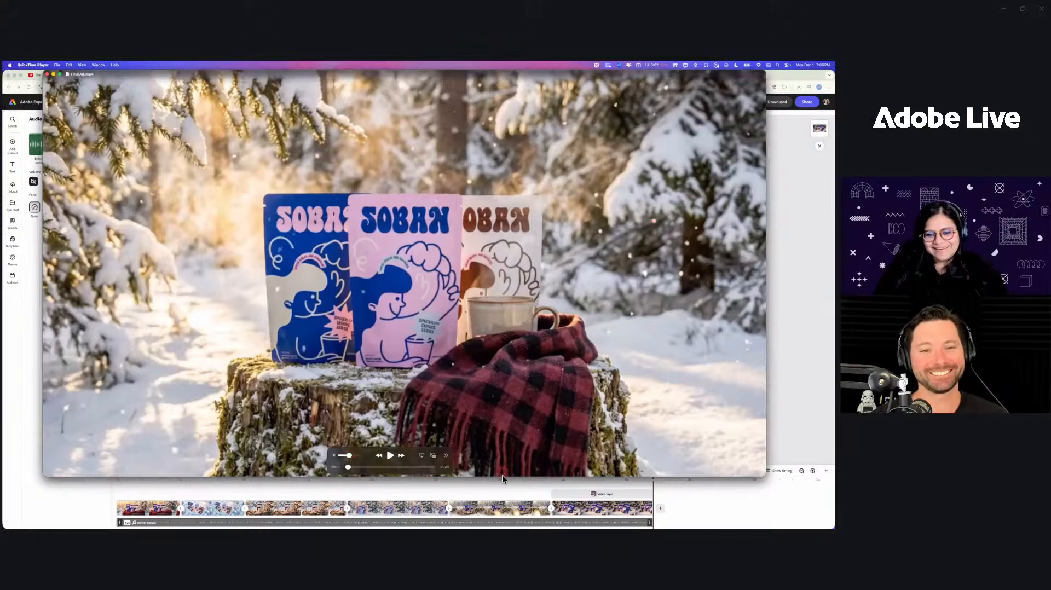
{"action": "left_click_drag", "start_coordinate": [503, 476], "coordinate": [502, 487]}
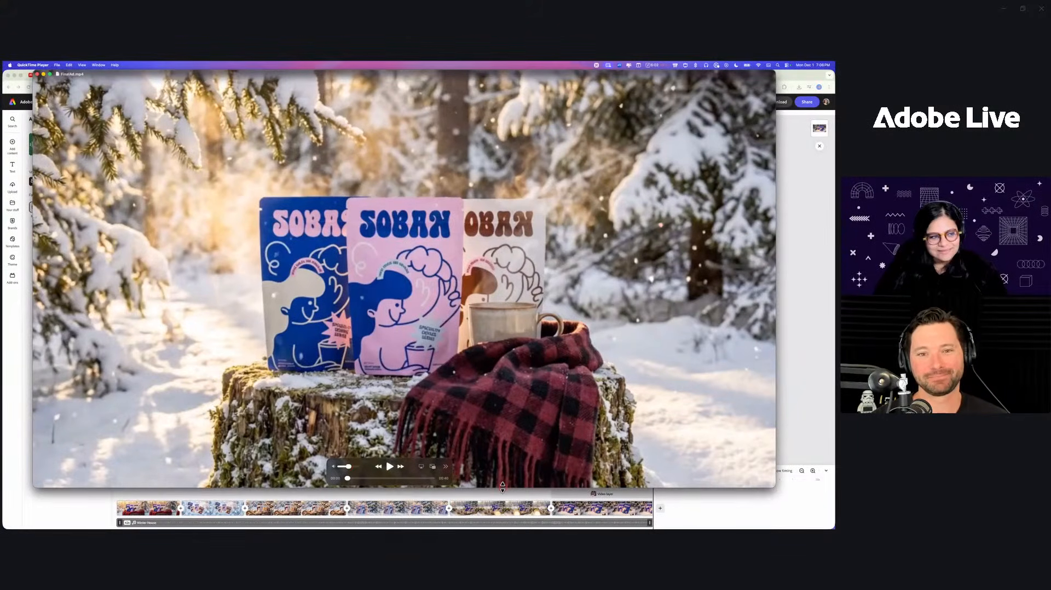
{"action": "left_click_drag", "start_coordinate": [468, 398], "coordinate": [463, 398]}
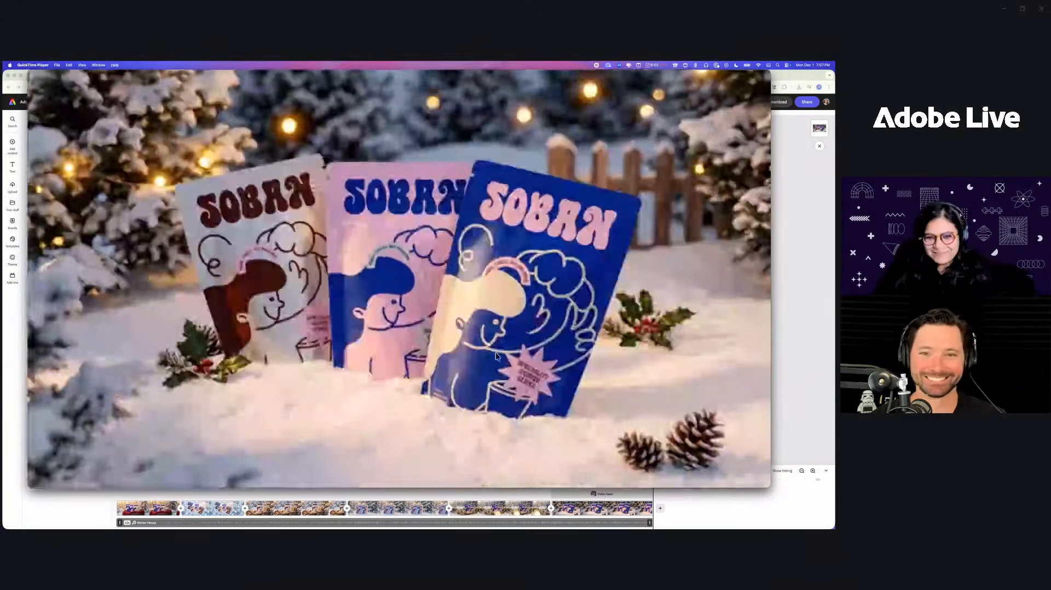
{"action": "mouse_move", "coordinate": [297, 421]}
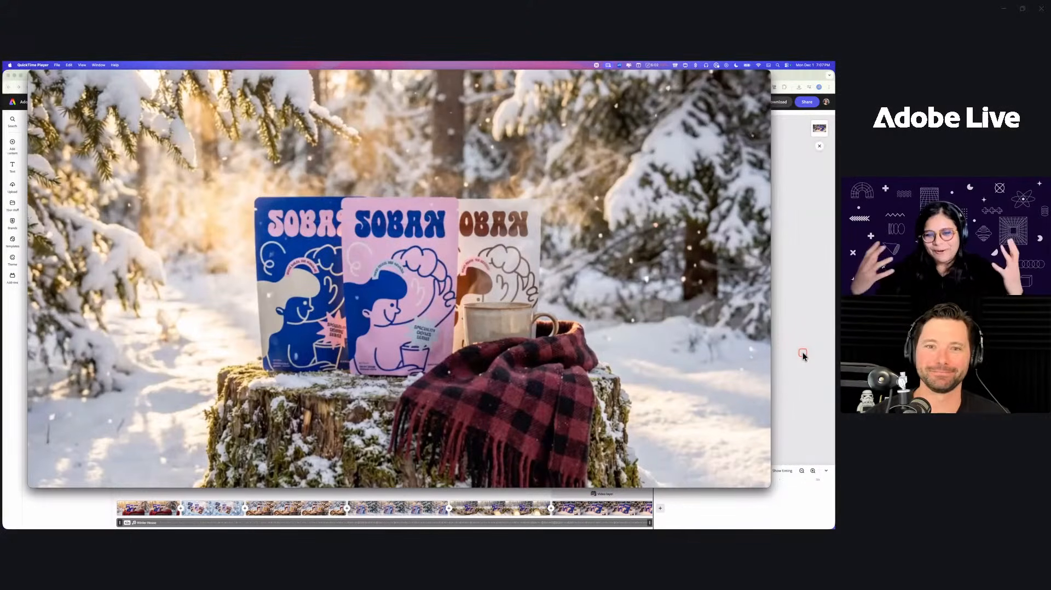
{"action": "mouse_move", "coordinate": [702, 352]}
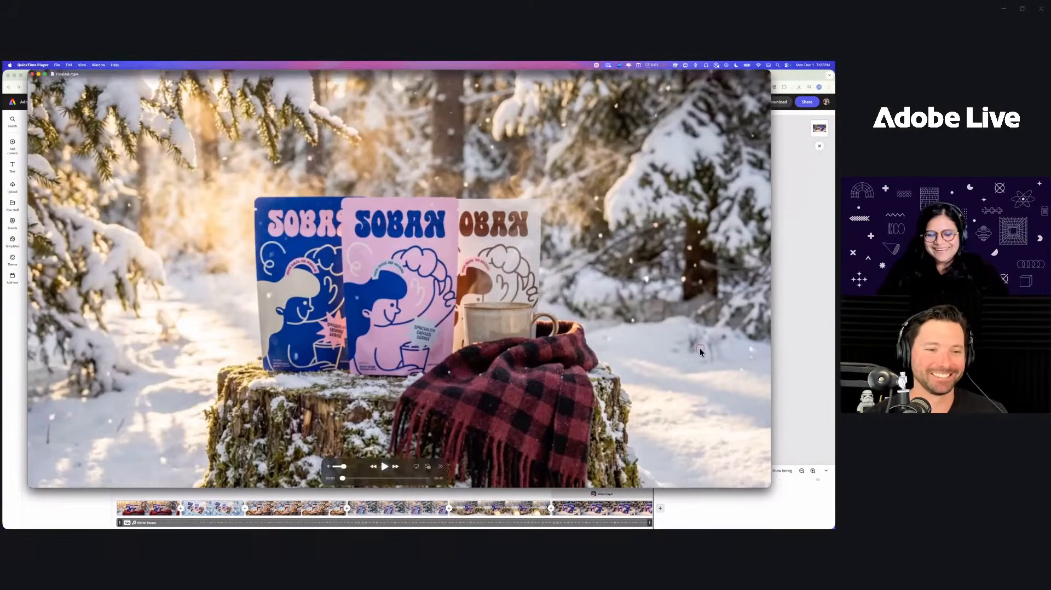
{"action": "left_click_drag", "start_coordinate": [697, 348], "coordinate": [693, 348]}
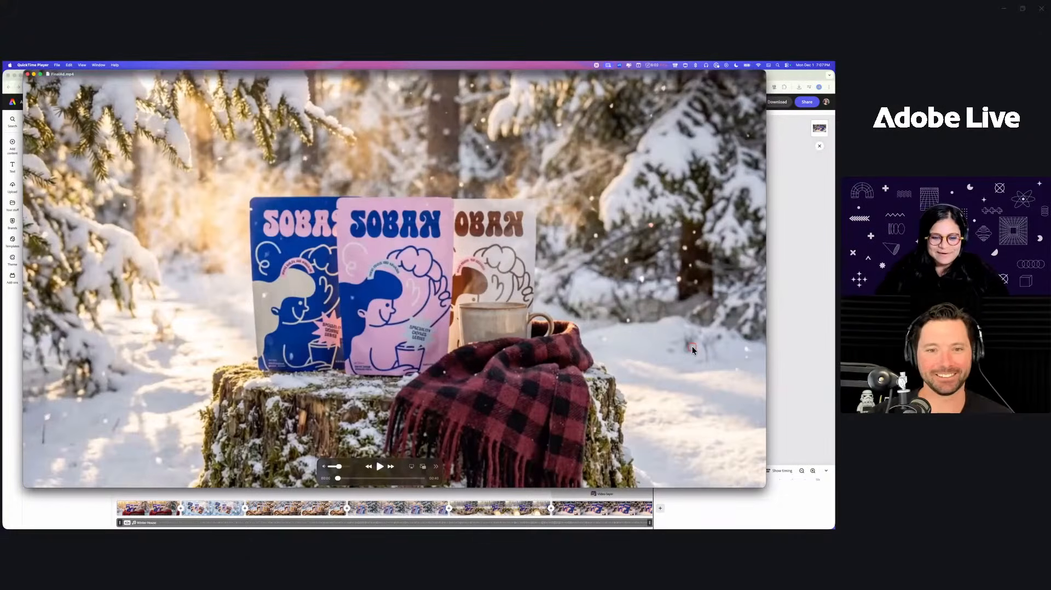